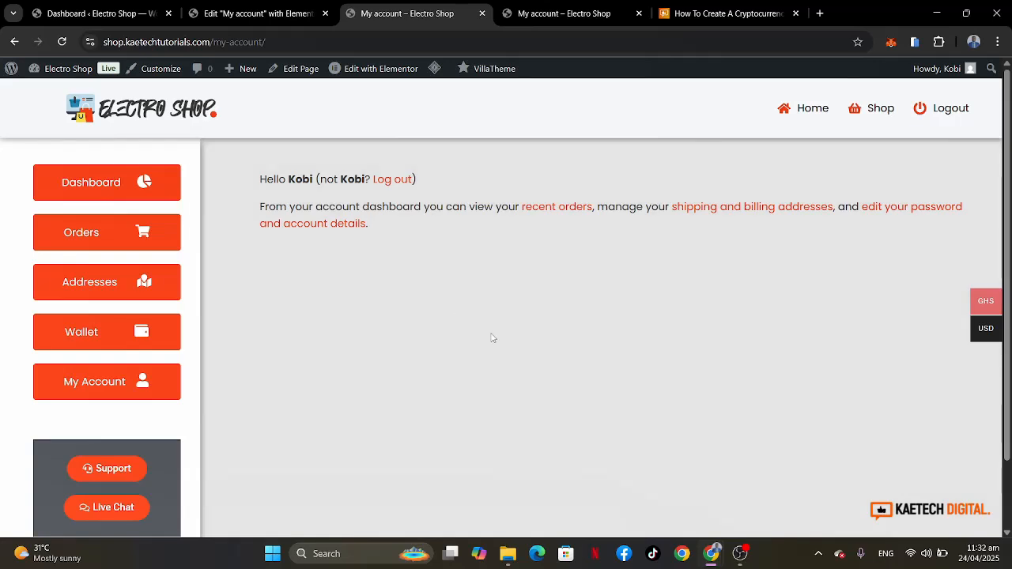
Preview the customized My account dashboard in the desktop layout and in the mobile phone simulator, ending on the desktop view.
scroll(491, 338, down, 1)
scroll(491, 337, up, 1)
scroll(491, 337, down, 1)
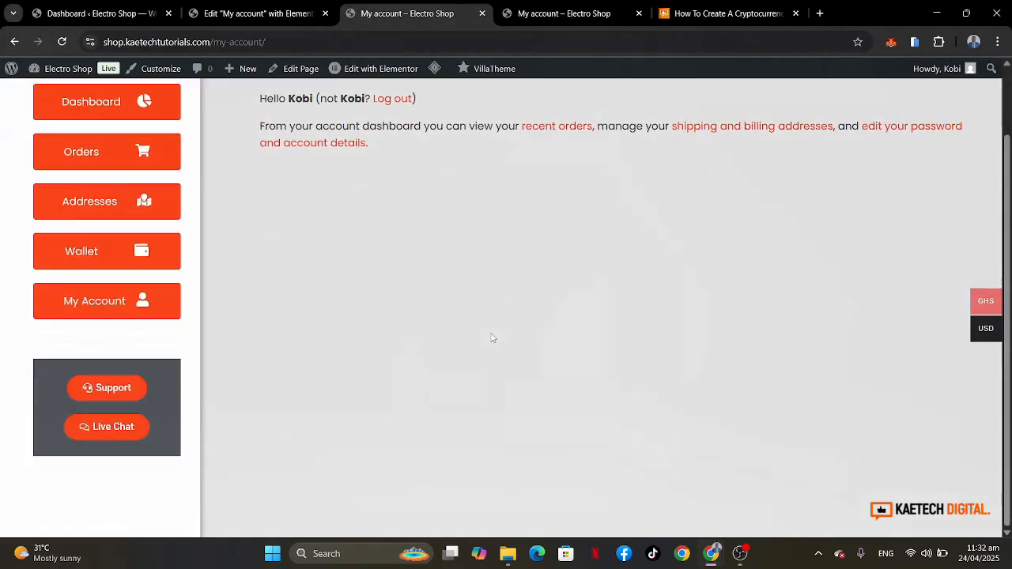
scroll(491, 337, up, 1)
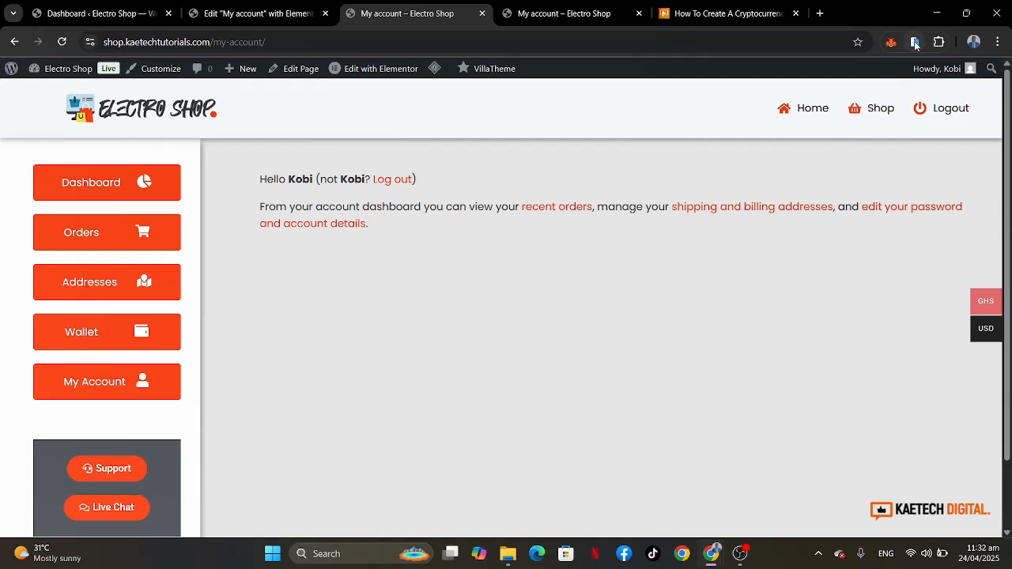
click(915, 43)
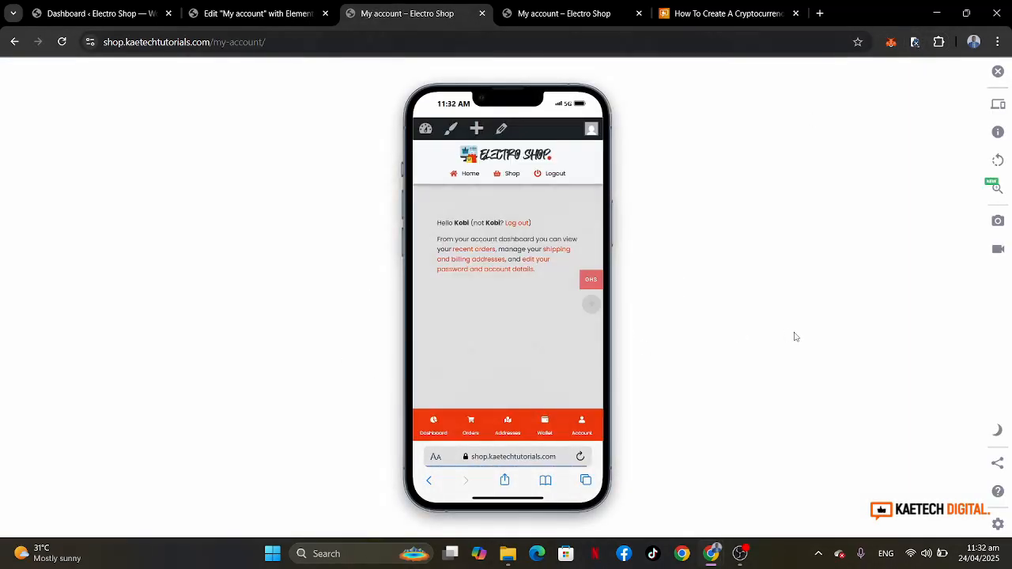
scroll(532, 388, down, 1)
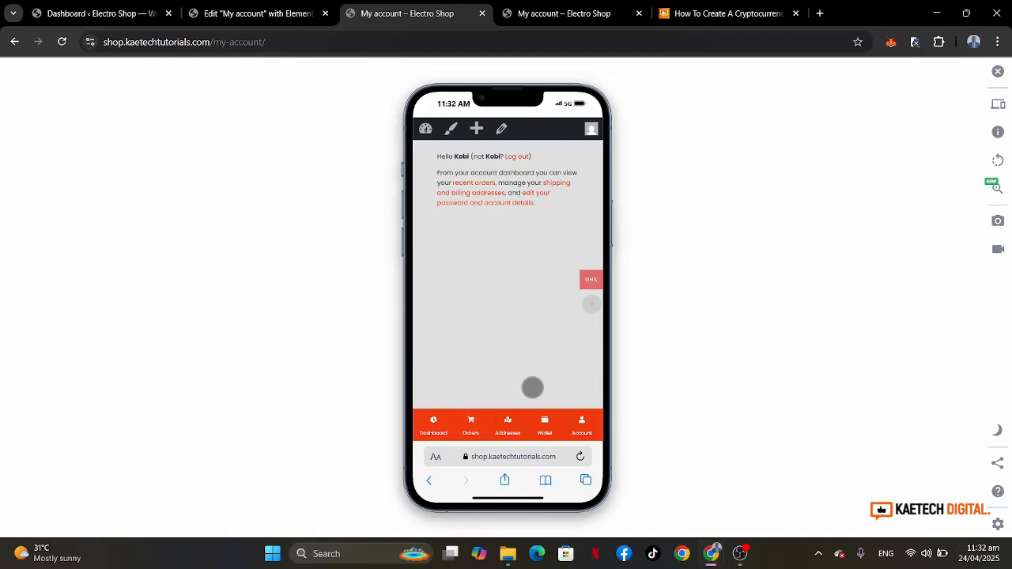
scroll(532, 388, up, 1)
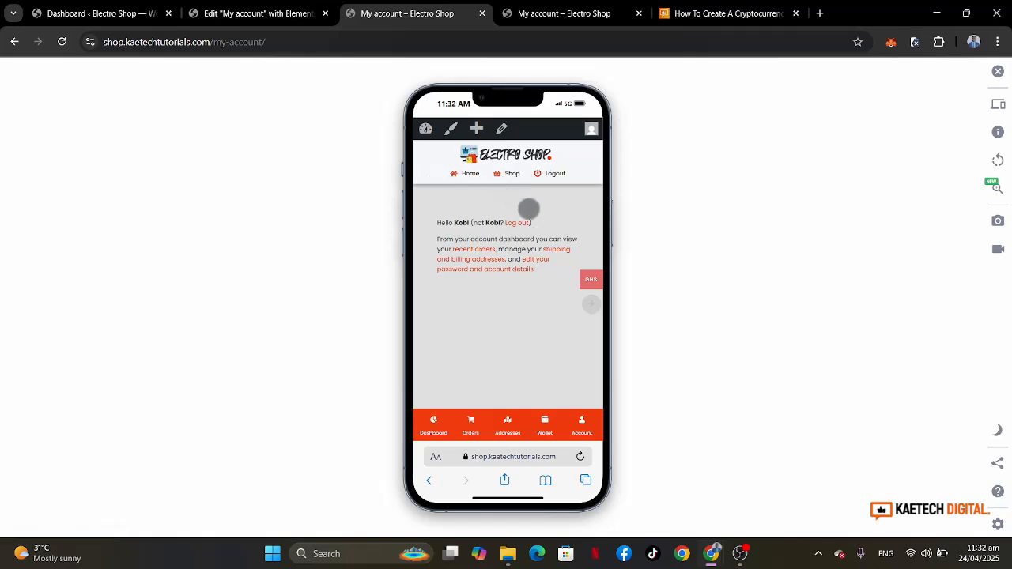
click(998, 72)
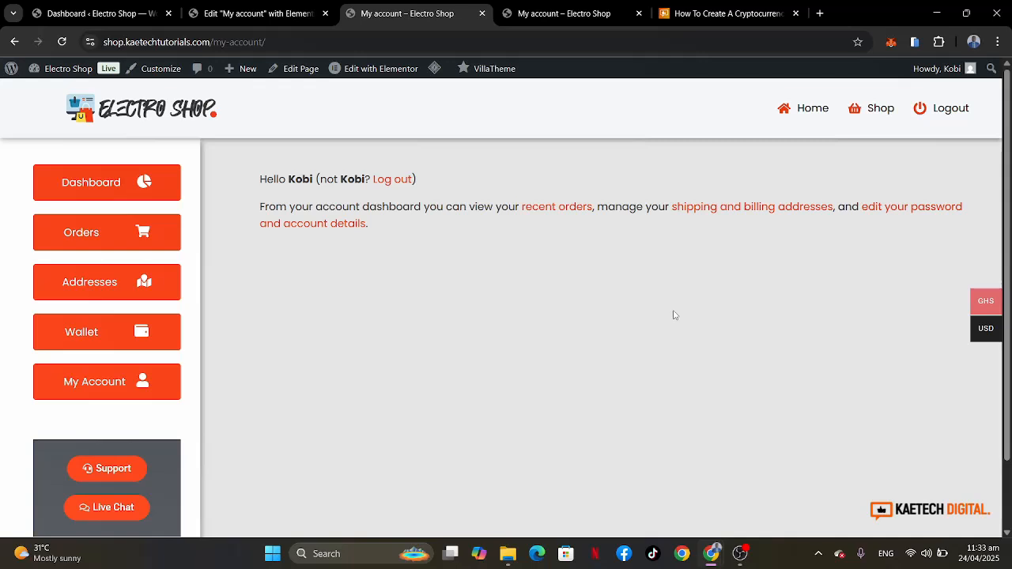
scroll(674, 314, down, 1)
scroll(674, 314, up, 1)
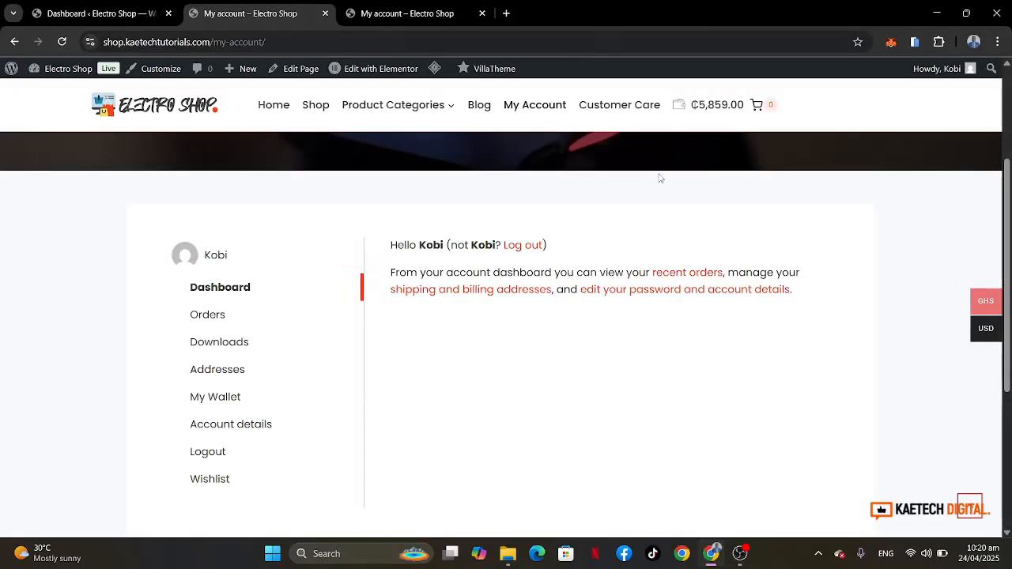
Leave the default My account page for the site's admin dashboard and review the list of installed plugins.
scroll(660, 178, down, 1)
scroll(659, 177, up, 3)
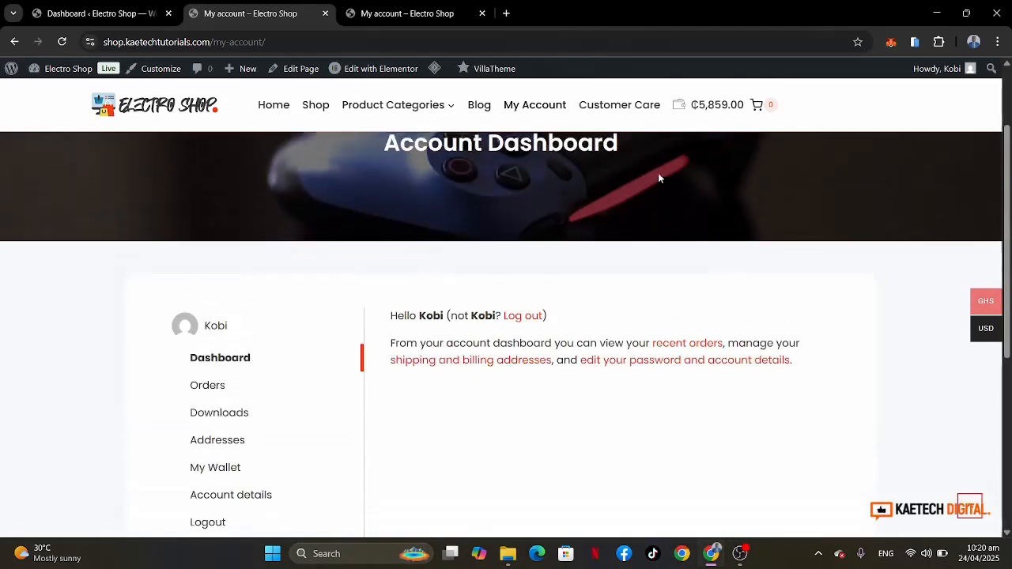
scroll(658, 178, down, 3)
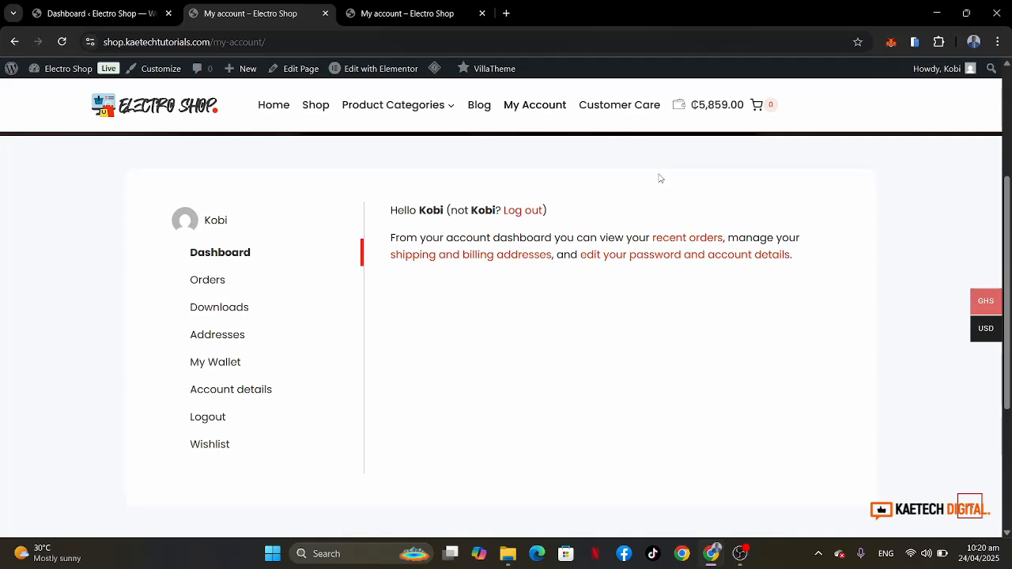
mouse_move(63, 69)
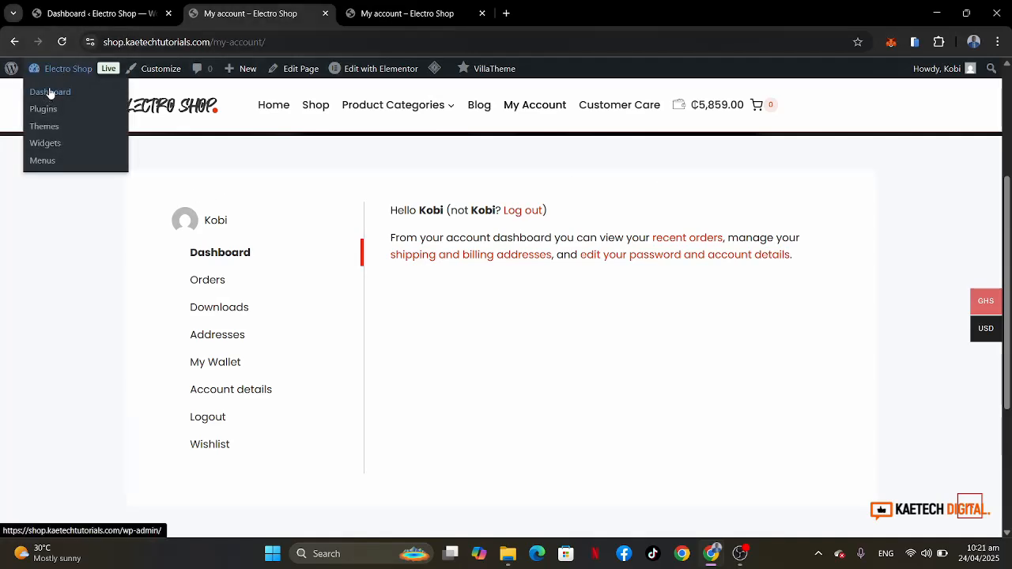
click(49, 93)
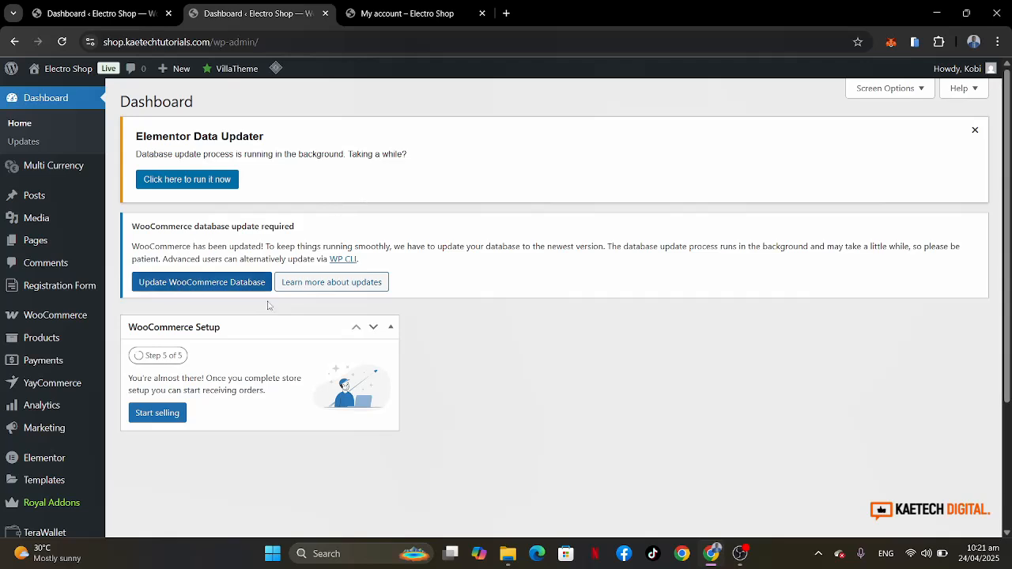
scroll(464, 325, down, 2)
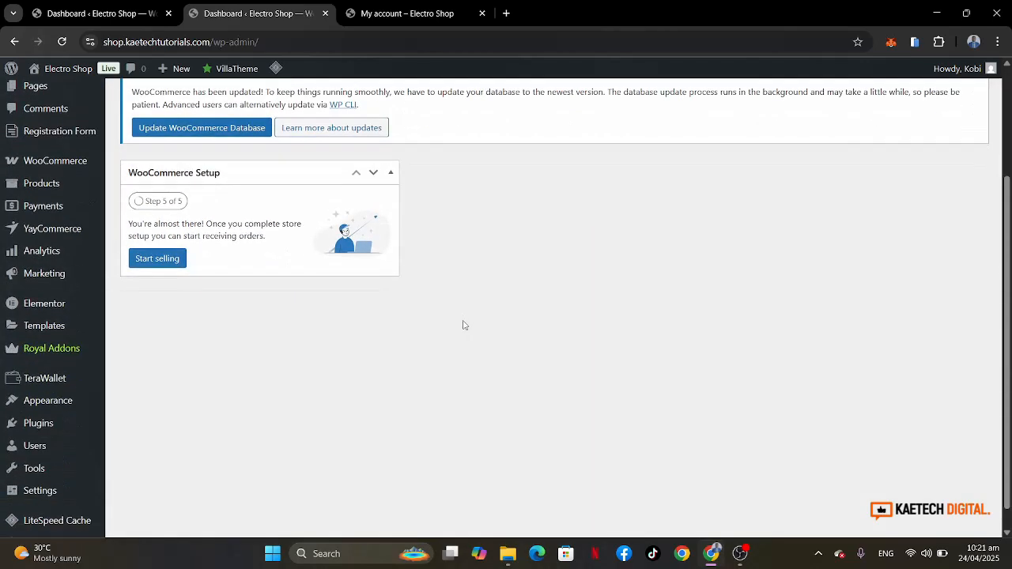
mouse_move(35, 425)
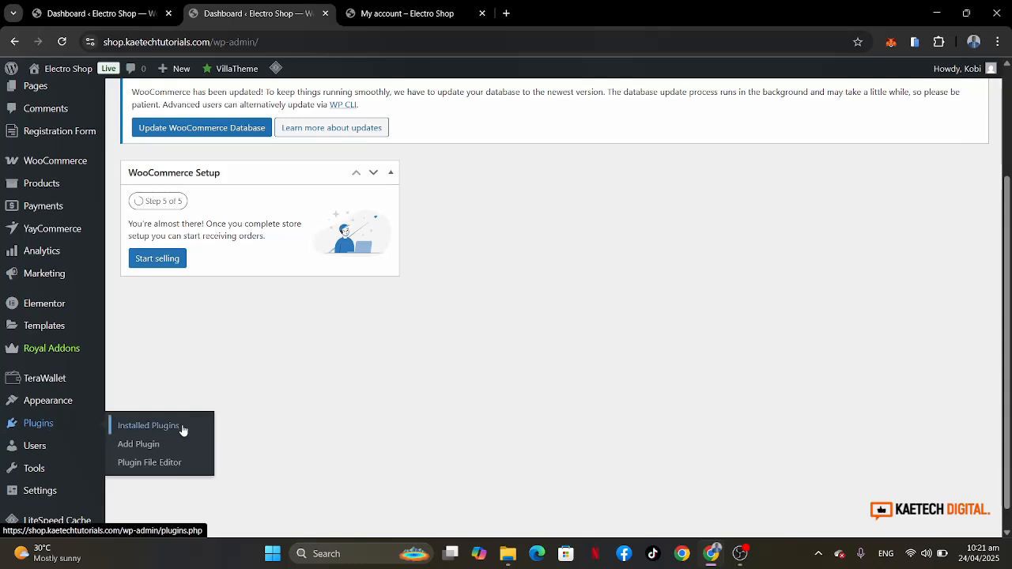
click(182, 429)
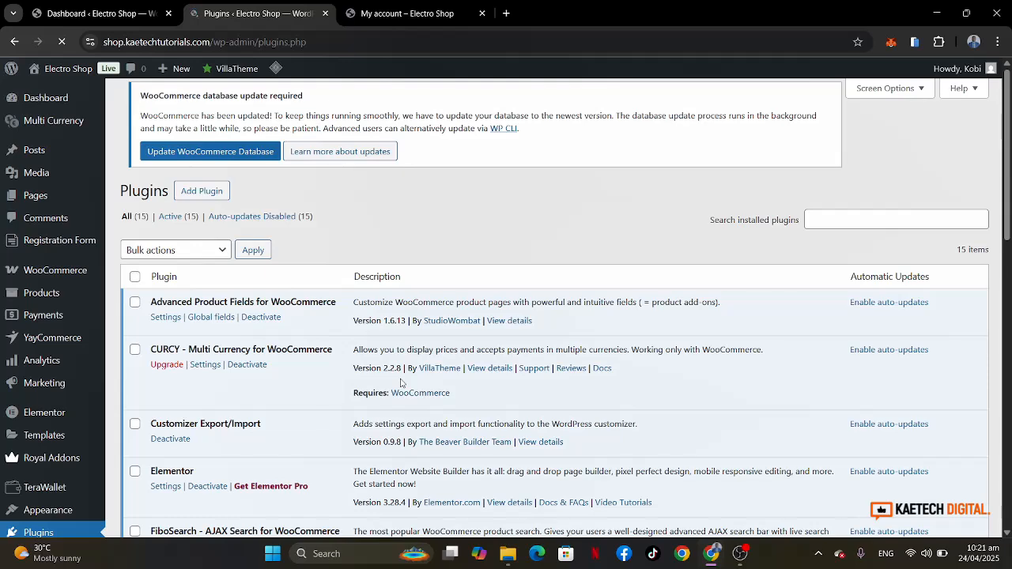
scroll(401, 383, down, 3)
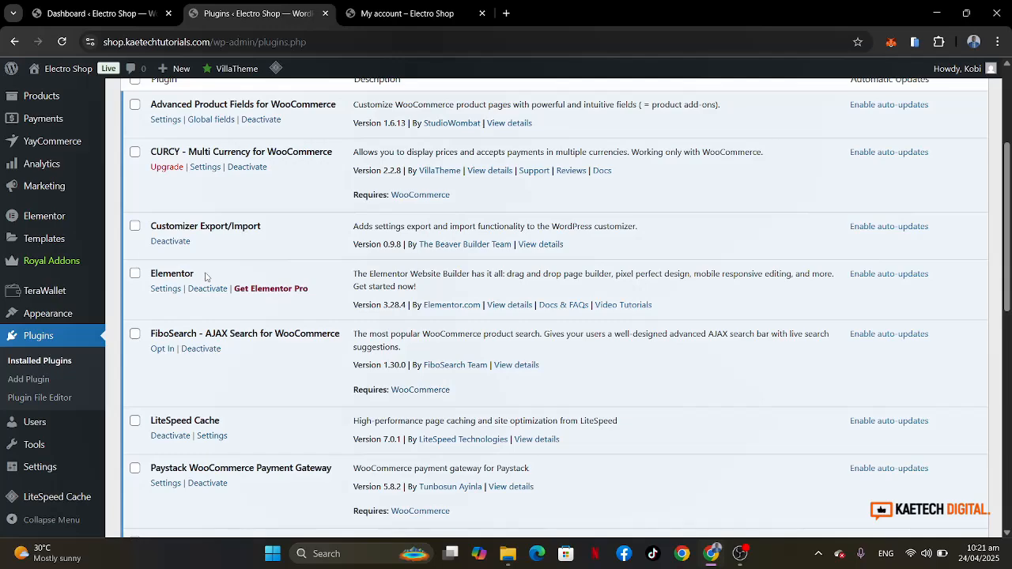
scroll(341, 253, up, 1)
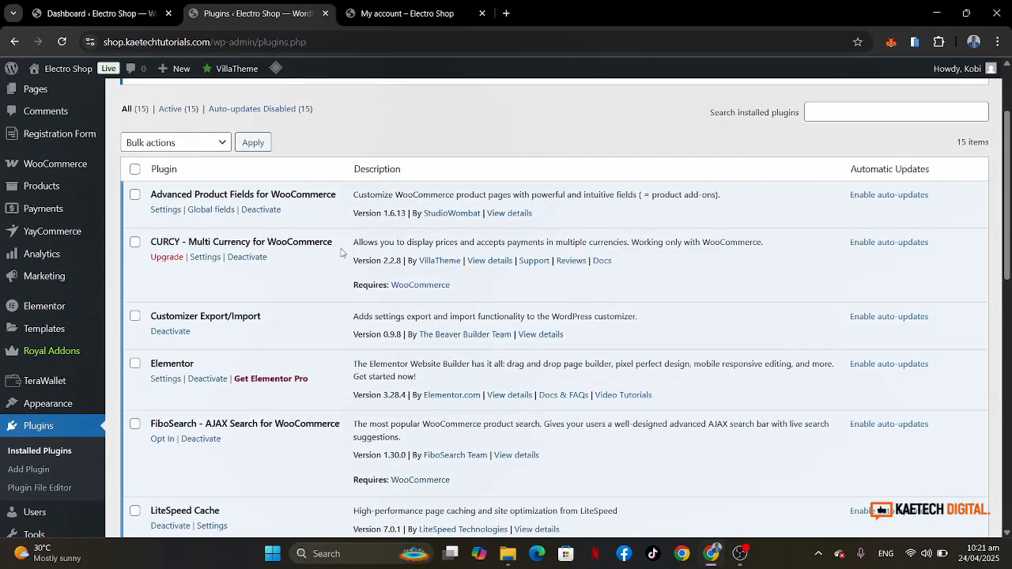
scroll(342, 253, up, 2)
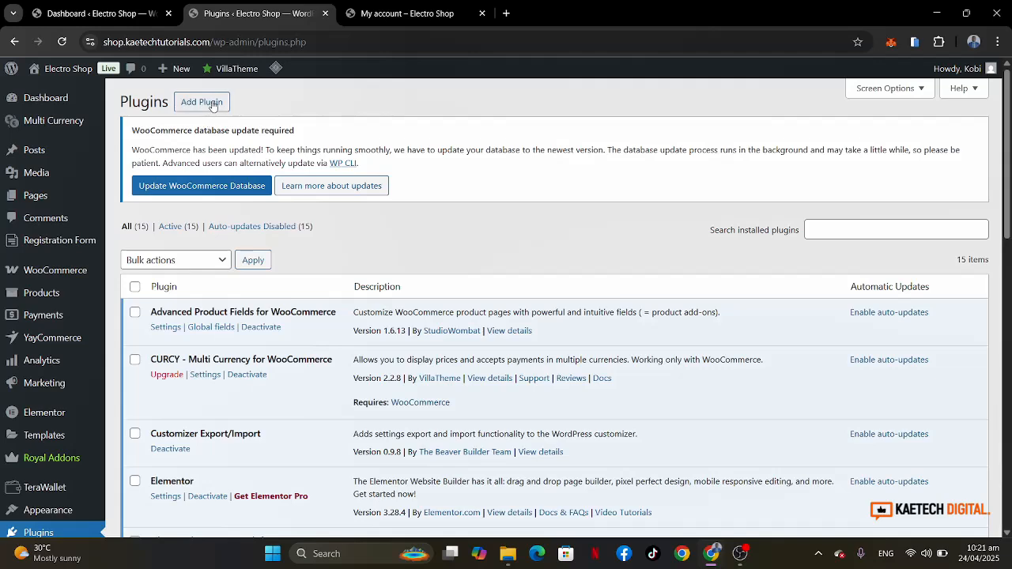
Search the directory of new plugins for "visibility logic".
click(211, 105)
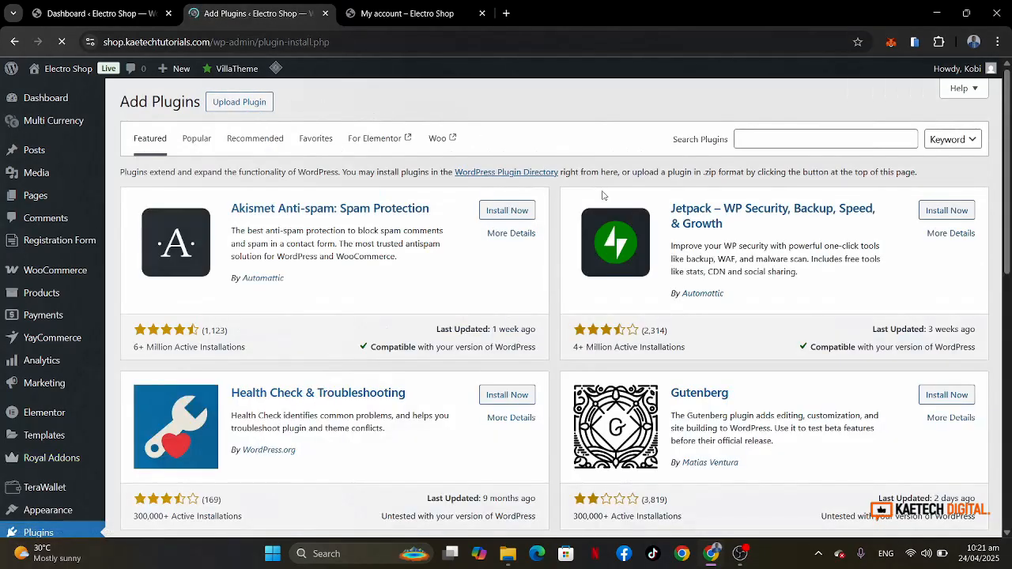
click(744, 140)
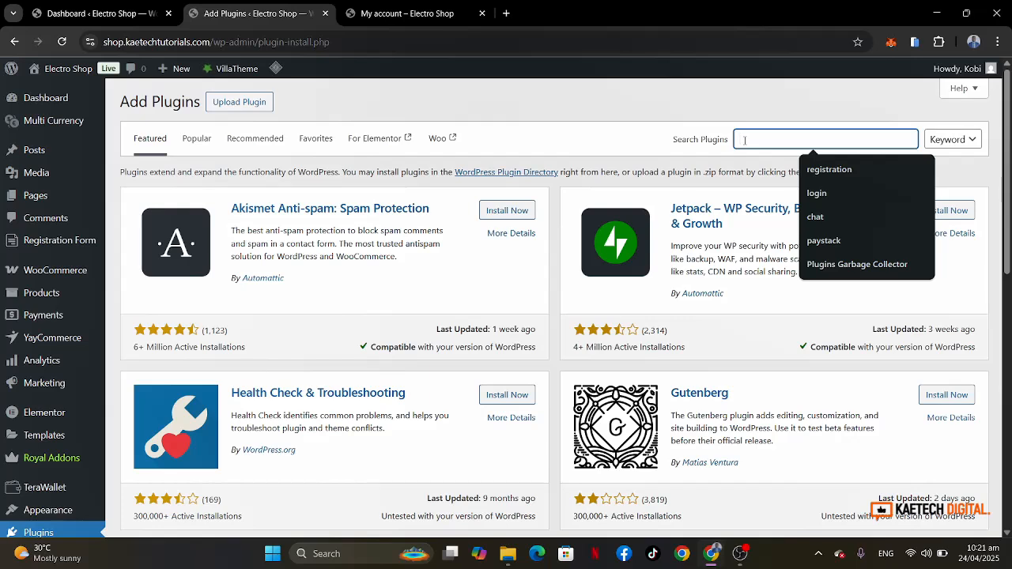
text(v)
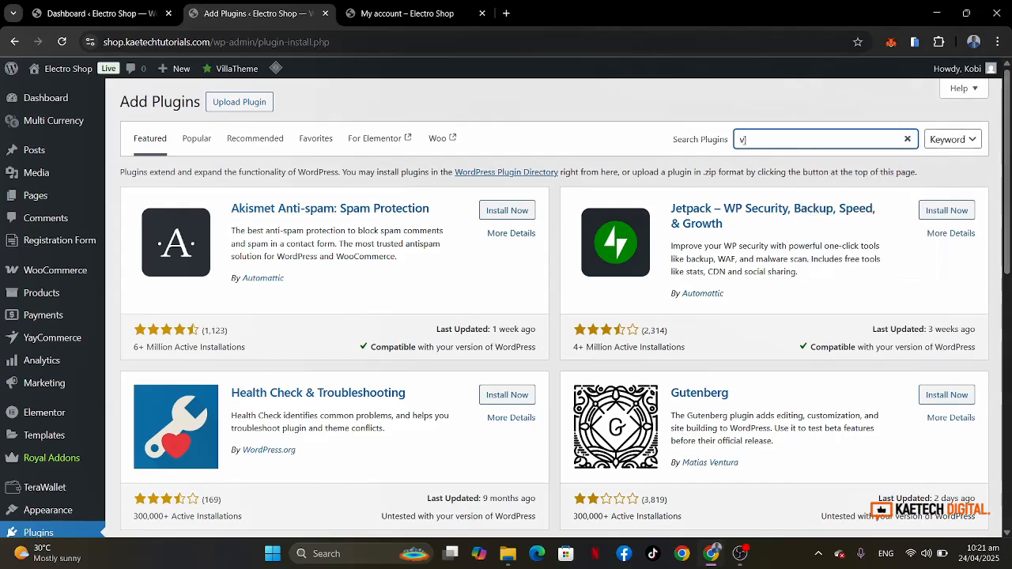
text(isibility logic)
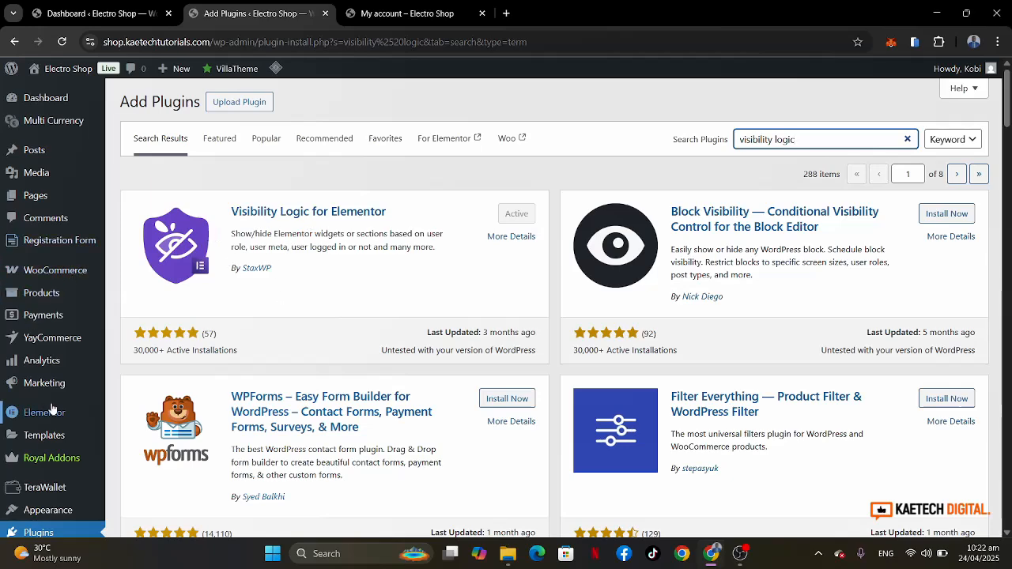
Open the My account page from the site's list of all pages for editing with Elementor.
mouse_move(50, 412)
scroll(53, 408, down, 1)
scroll(52, 407, up, 1)
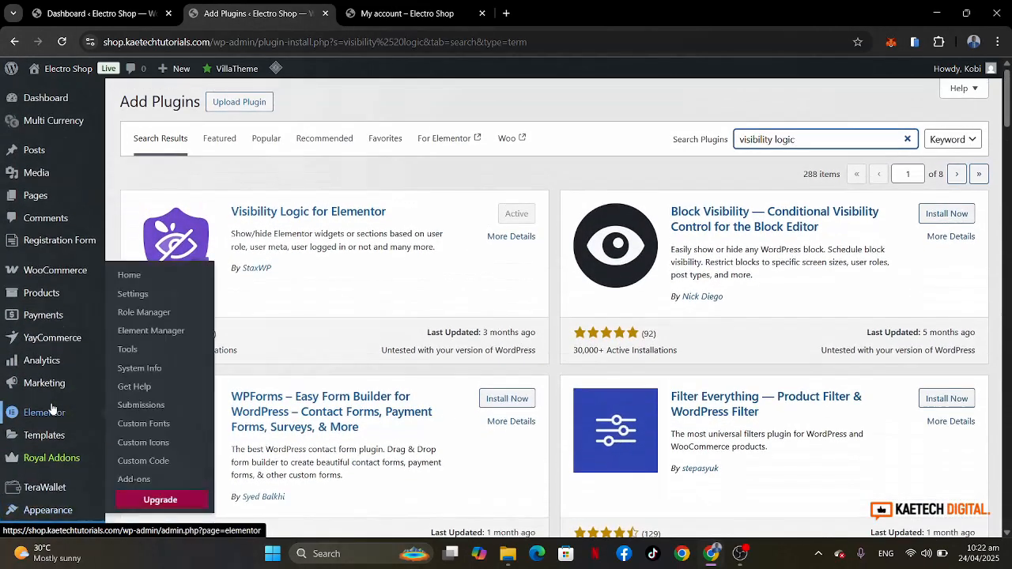
mouse_move(35, 196)
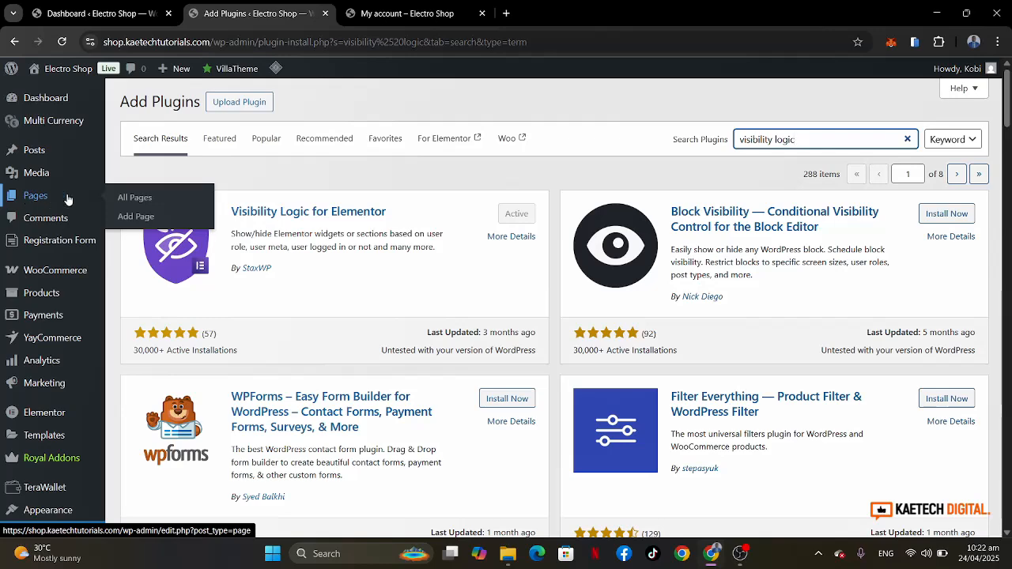
click(142, 199)
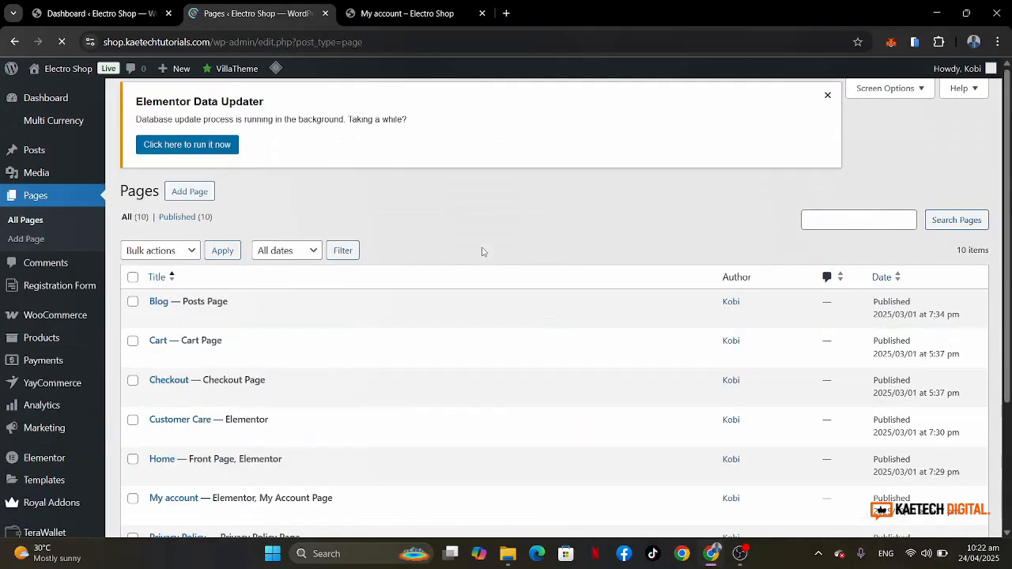
scroll(482, 251, down, 3)
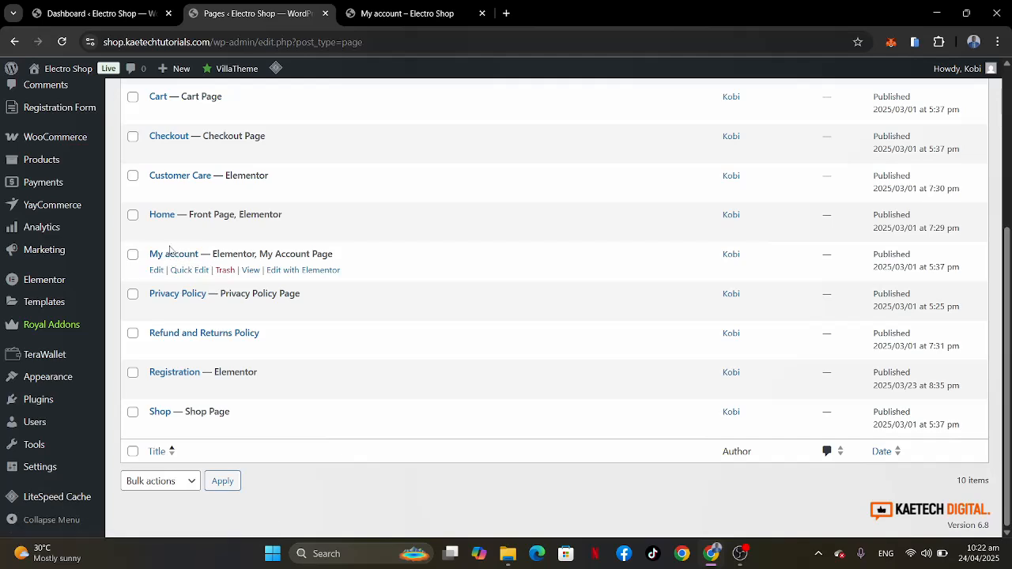
click(306, 272)
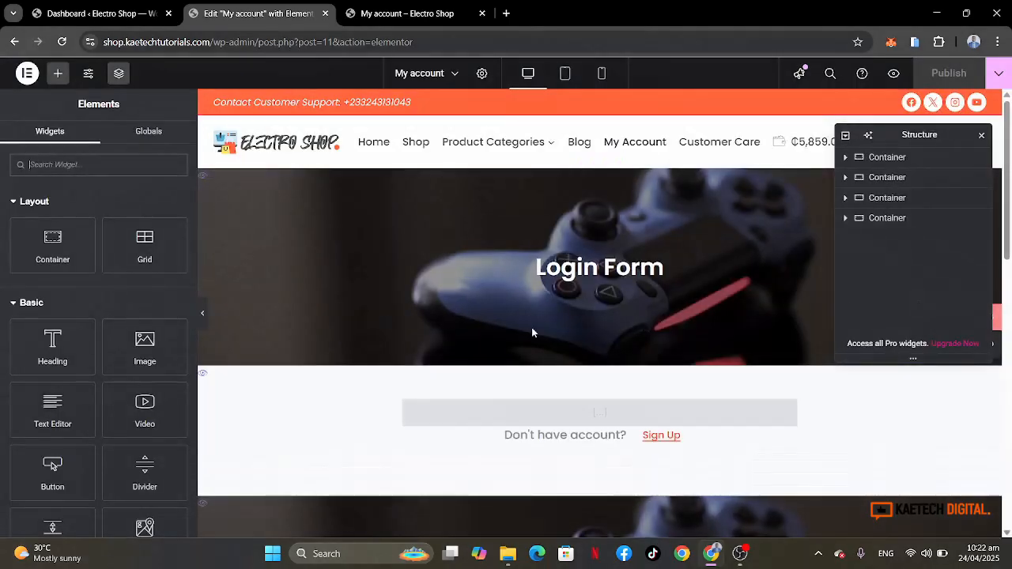
Examine the page's Login Form and Account Dashboard sections, opening the settings of the shortcode widget above the sign-up link.
scroll(533, 333, down, 3)
scroll(533, 332, up, 1)
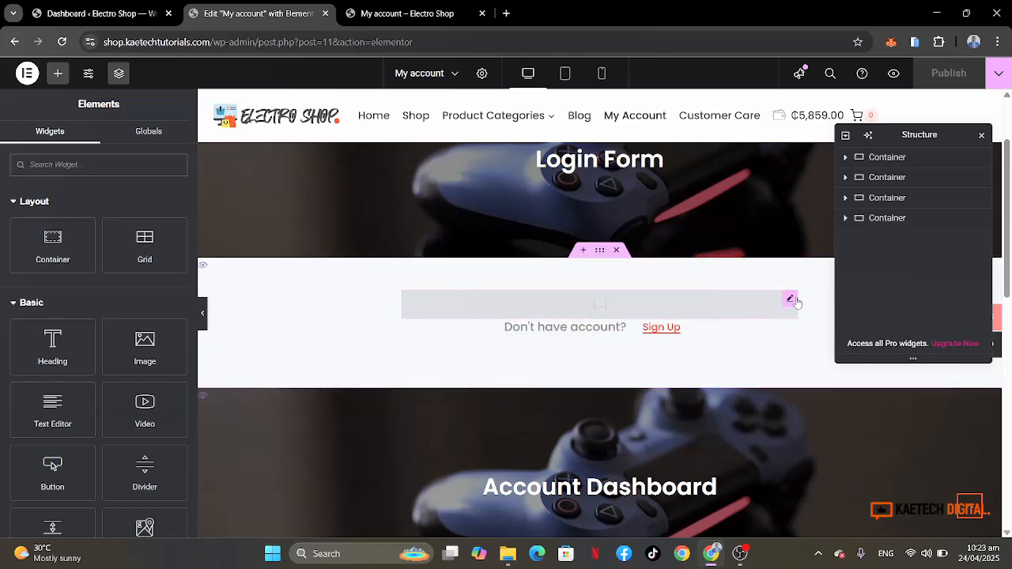
click(791, 299)
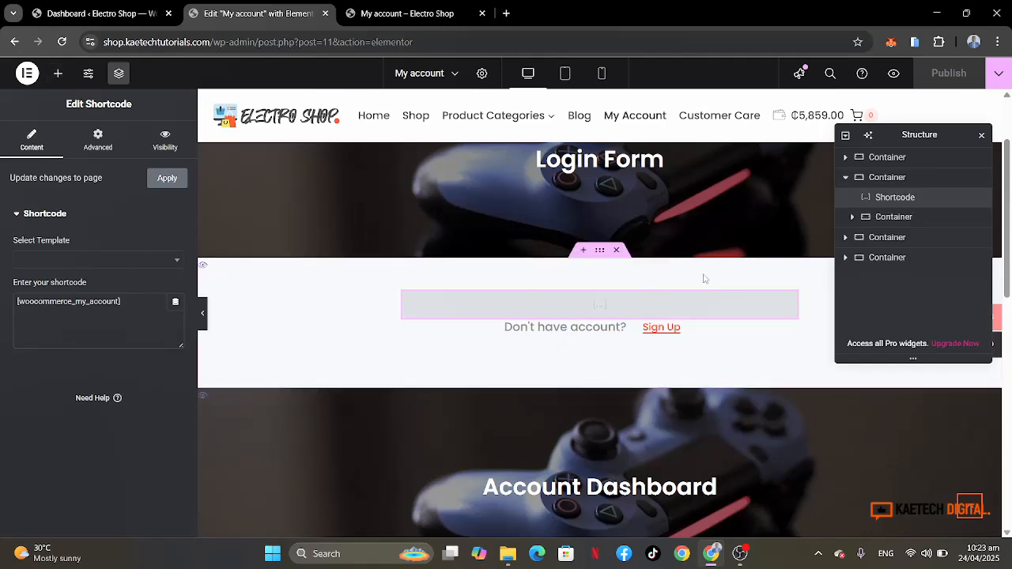
scroll(701, 236, down, 3)
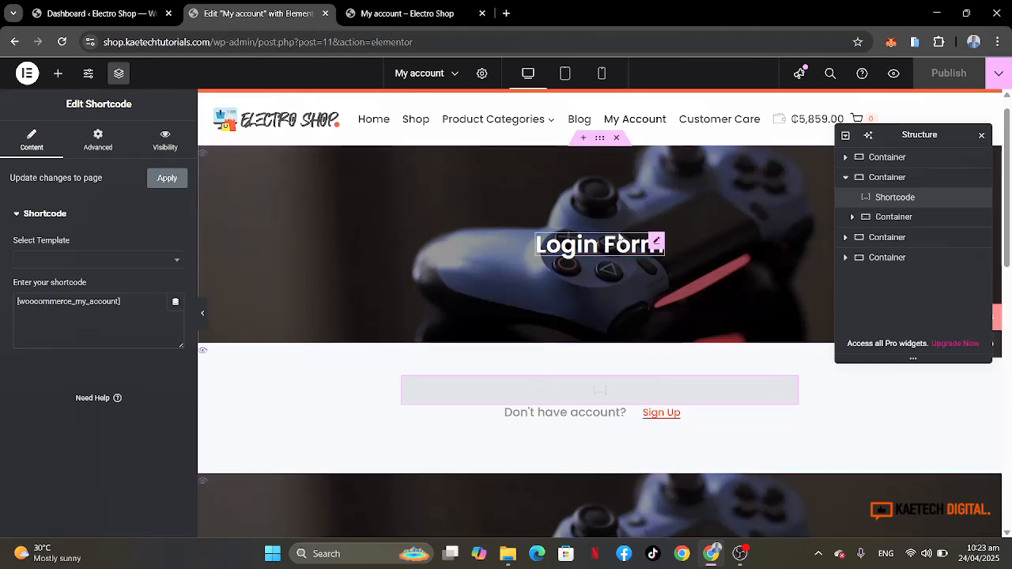
scroll(578, 322, down, 4)
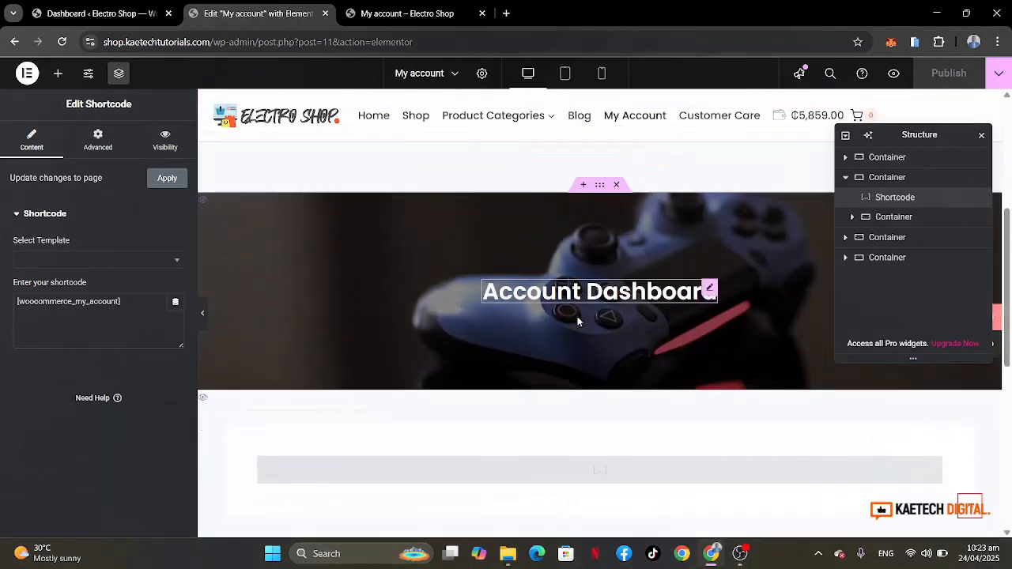
scroll(558, 362, down, 1)
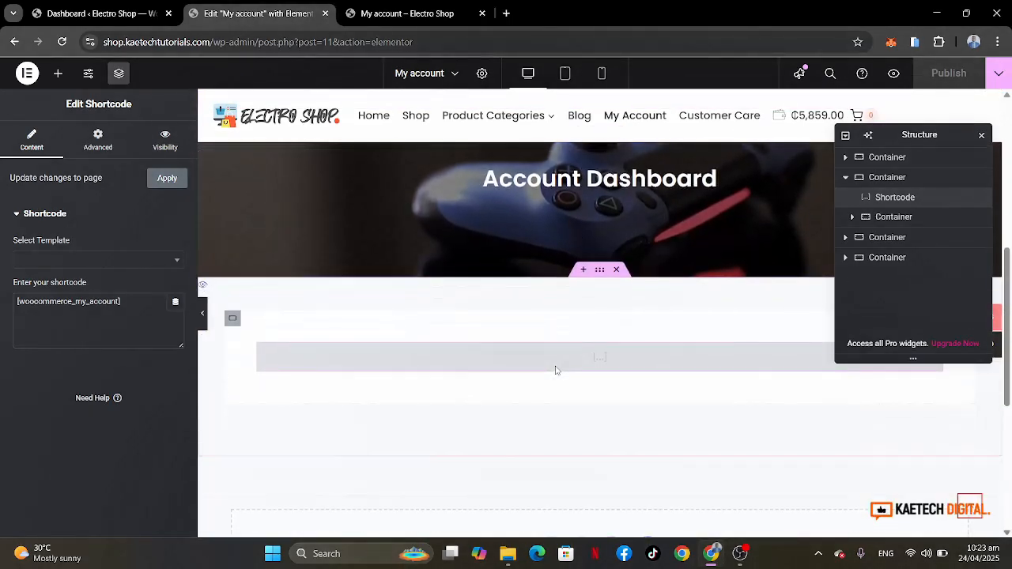
scroll(556, 368, up, 1)
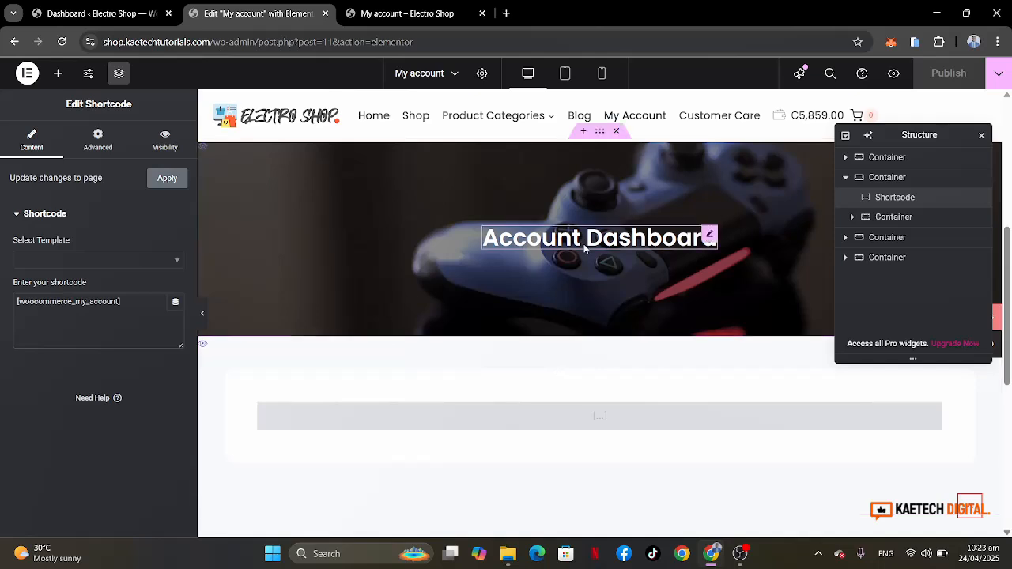
scroll(583, 247, up, 1)
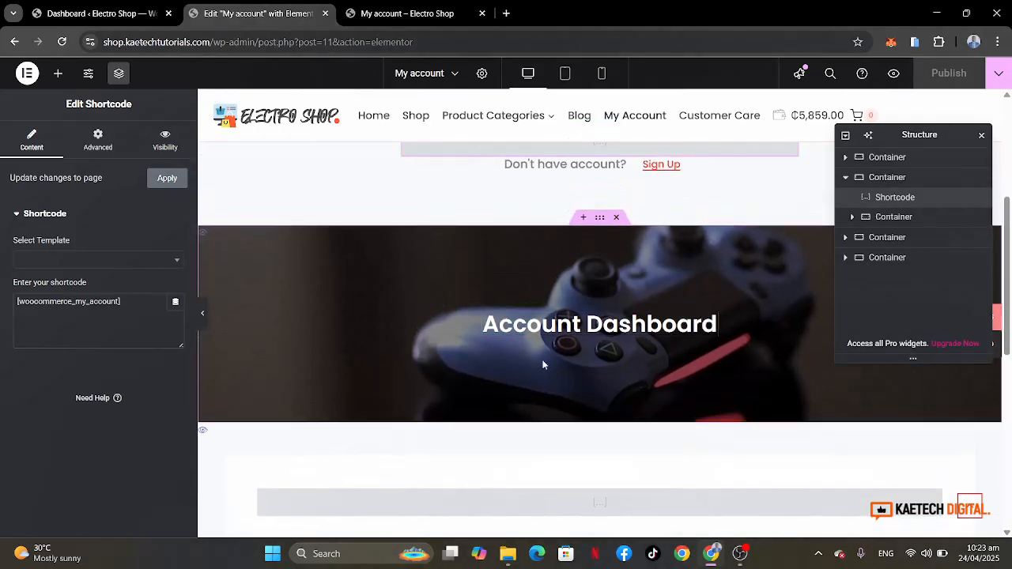
scroll(652, 269, up, 2)
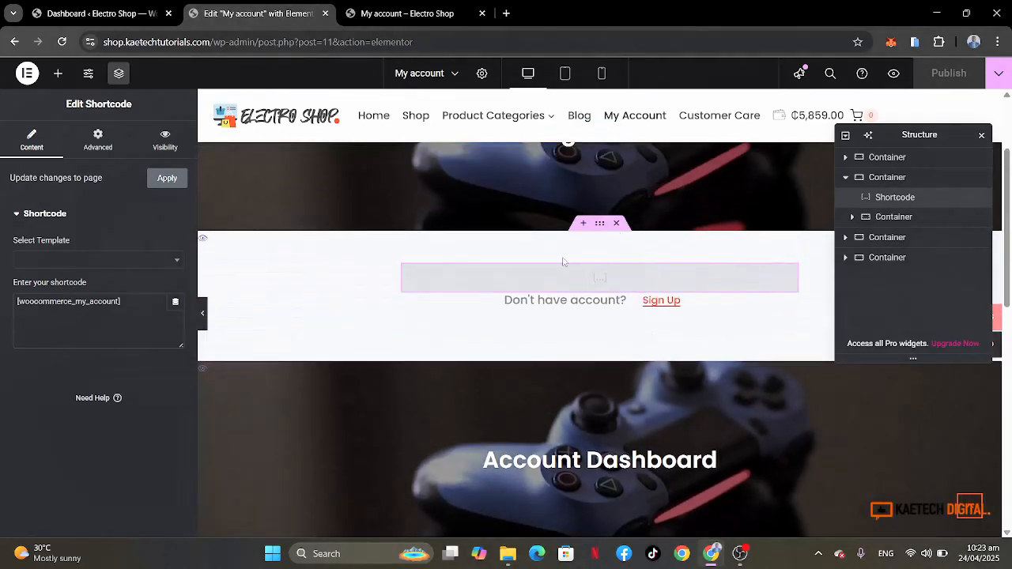
scroll(643, 292, up, 1)
scroll(642, 292, up, 1)
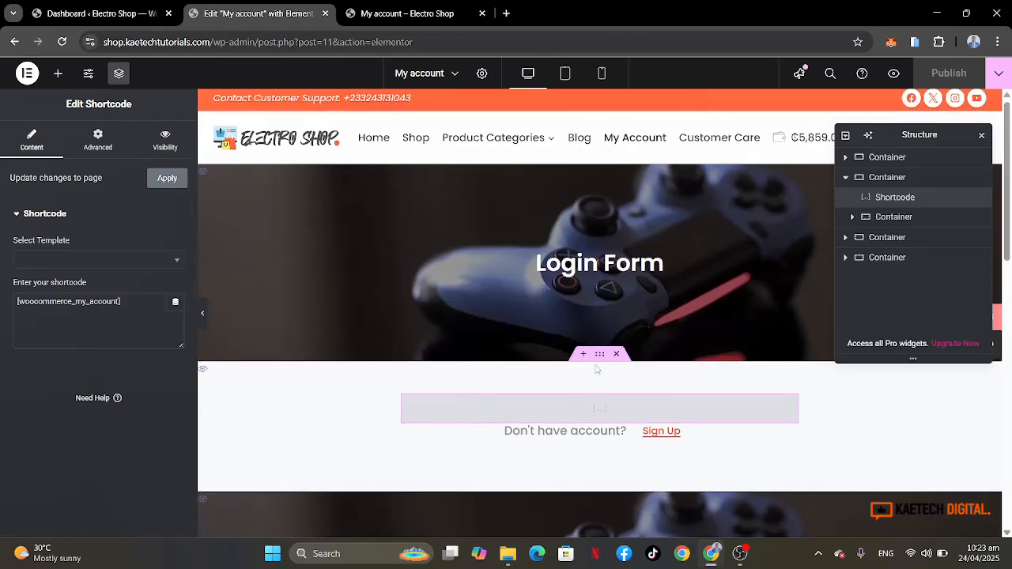
Change the My account page's layout to Elementor Canvas in the page settings.
scroll(645, 397, down, 2)
scroll(644, 395, up, 1)
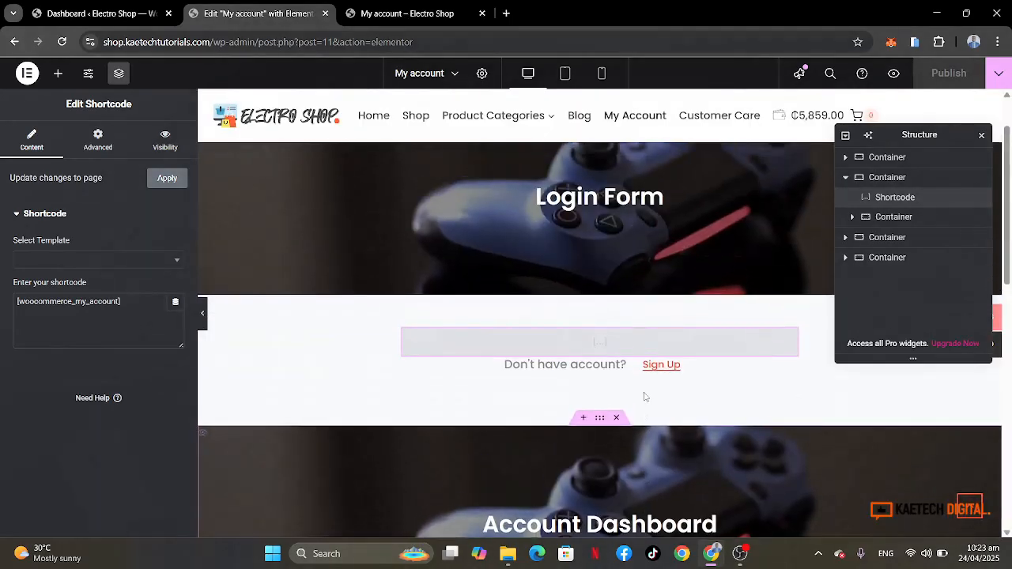
scroll(655, 453, down, 3)
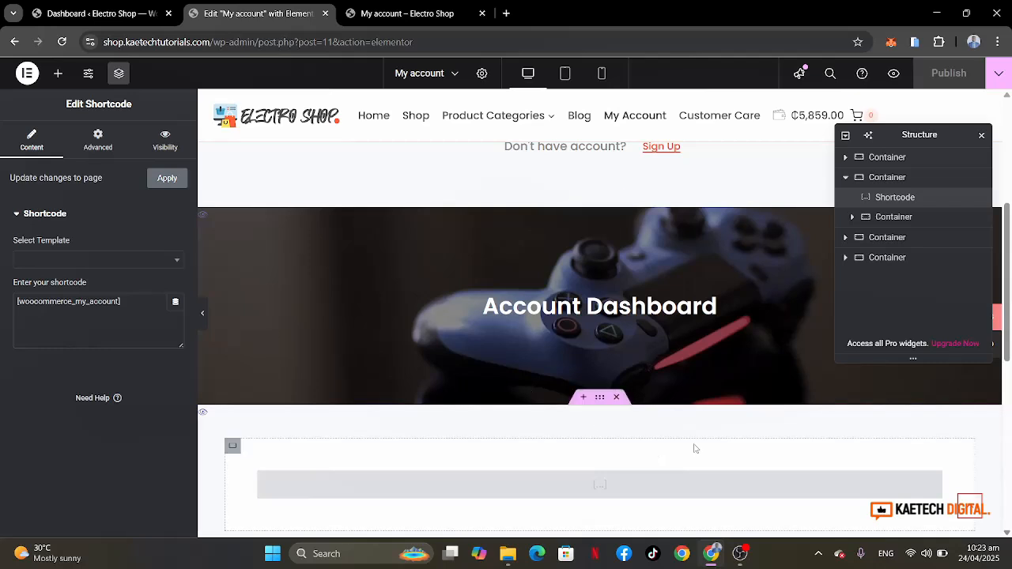
scroll(695, 448, down, 3)
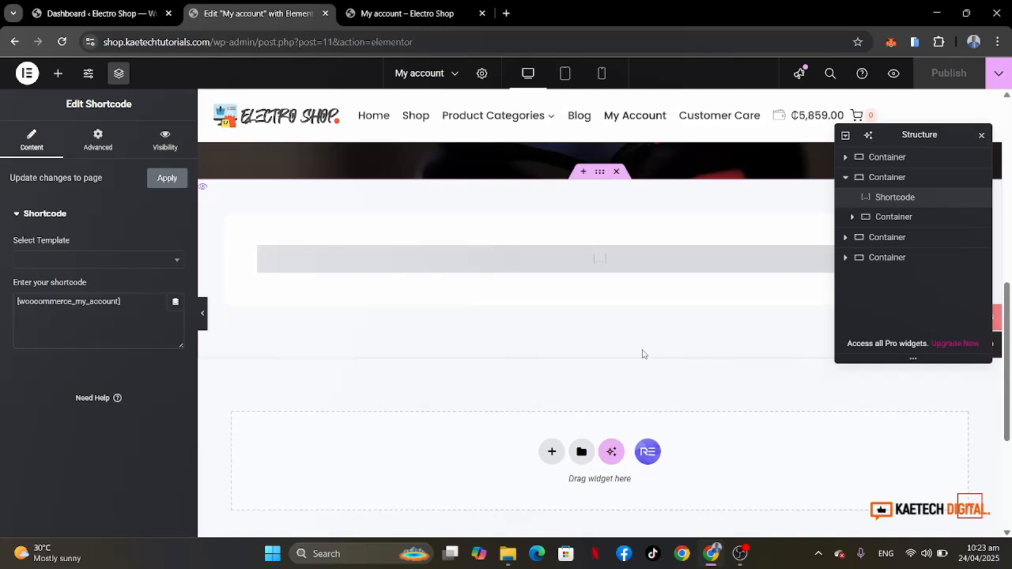
scroll(642, 354, up, 8)
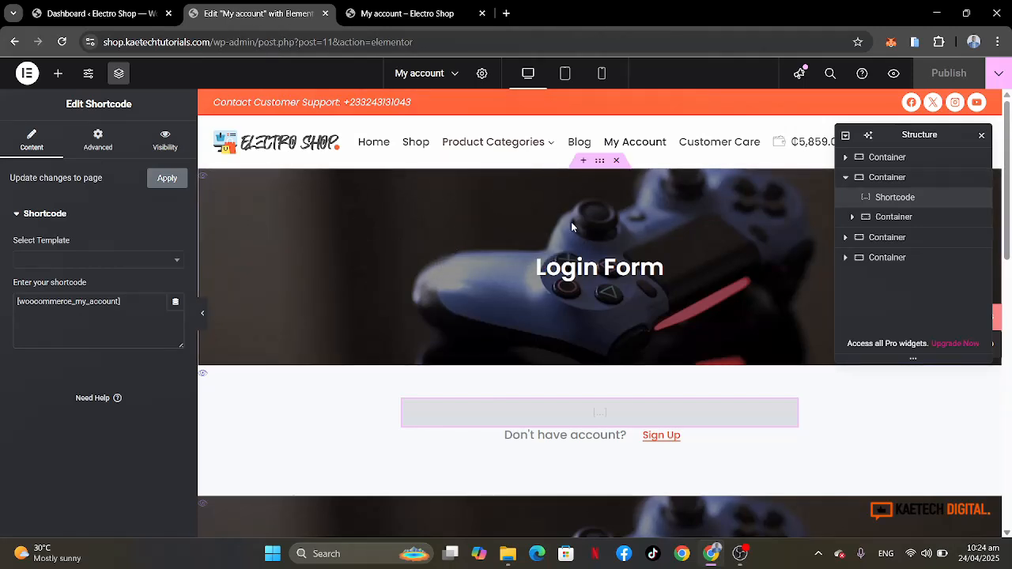
click(482, 74)
scroll(14, 346, down, 1)
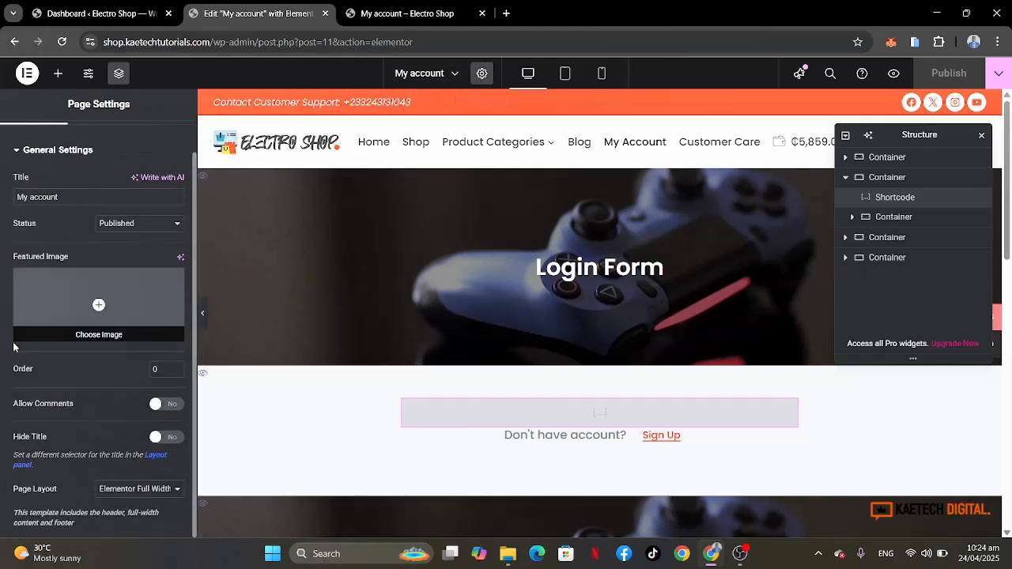
click(122, 490)
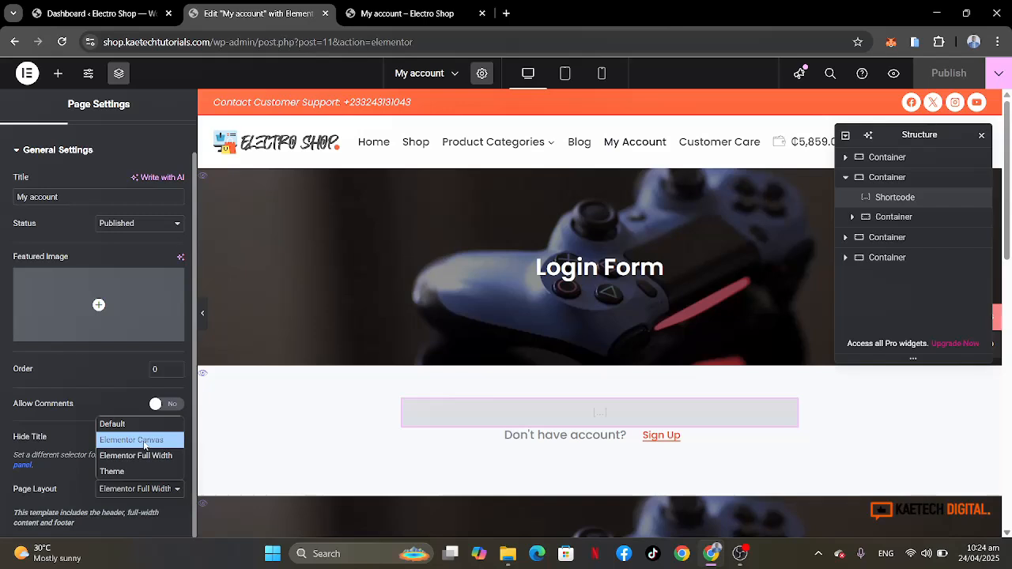
click(139, 441)
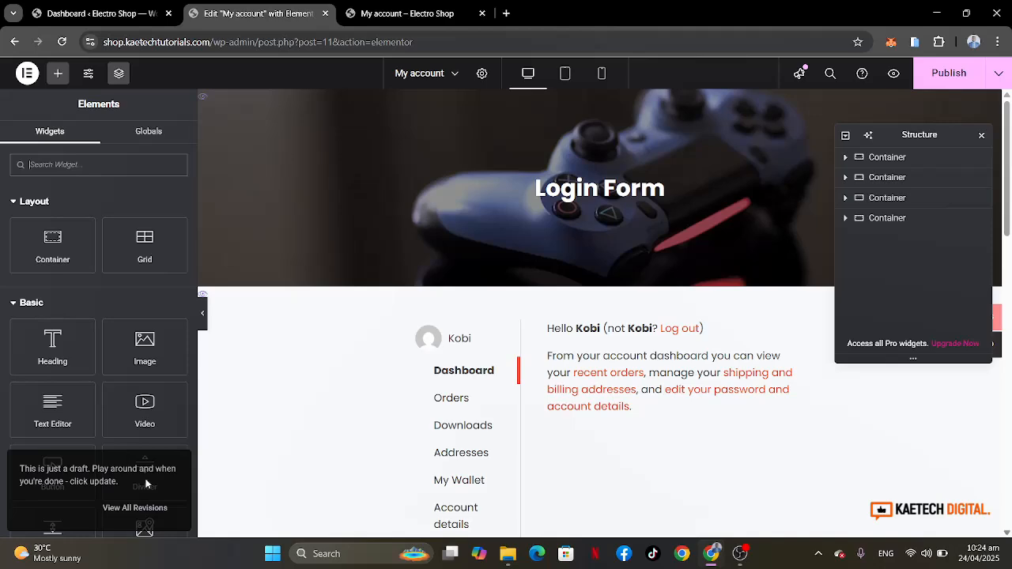
Examine the Login Form and Account Dashboard sections of the page in the canvas layout.
scroll(446, 526, down, 8)
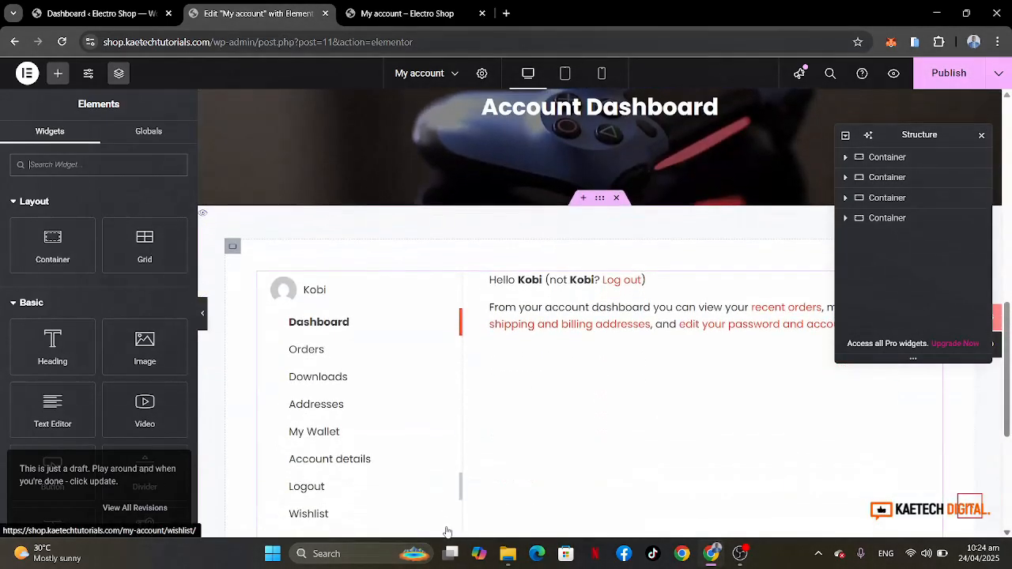
scroll(446, 532, down, 3)
scroll(448, 531, up, 10)
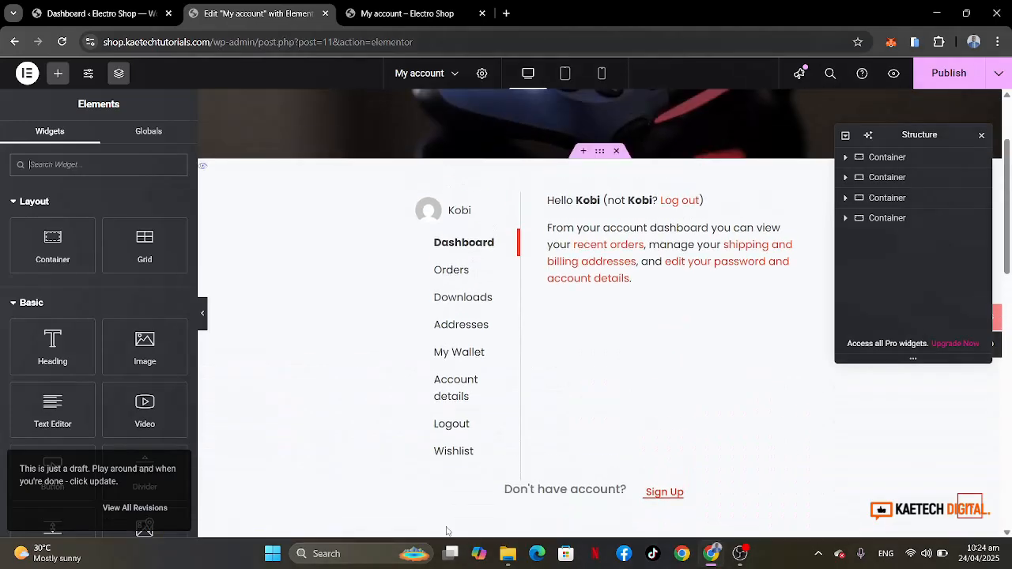
scroll(446, 532, up, 2)
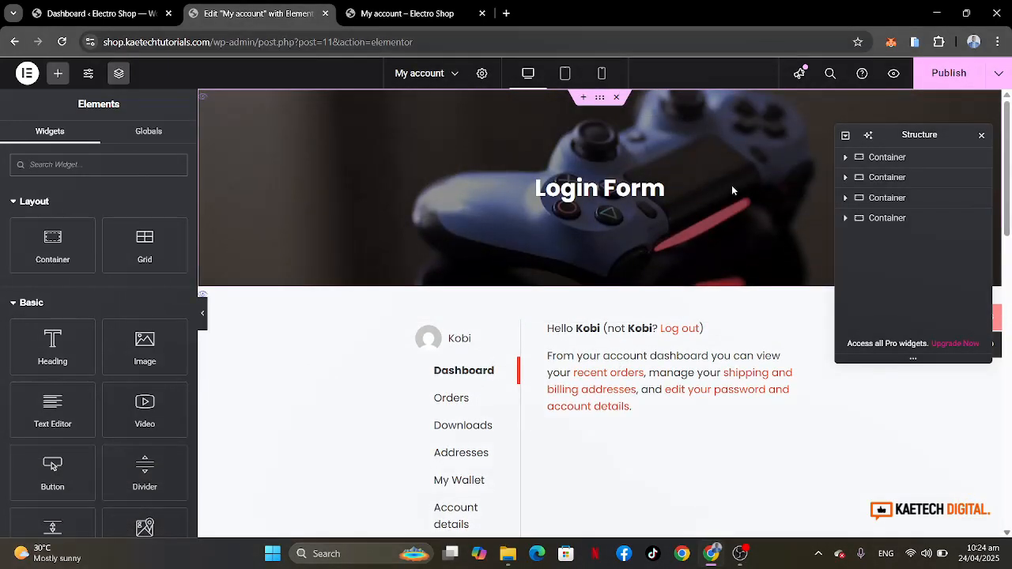
scroll(696, 220, down, 4)
scroll(696, 220, down, 4)
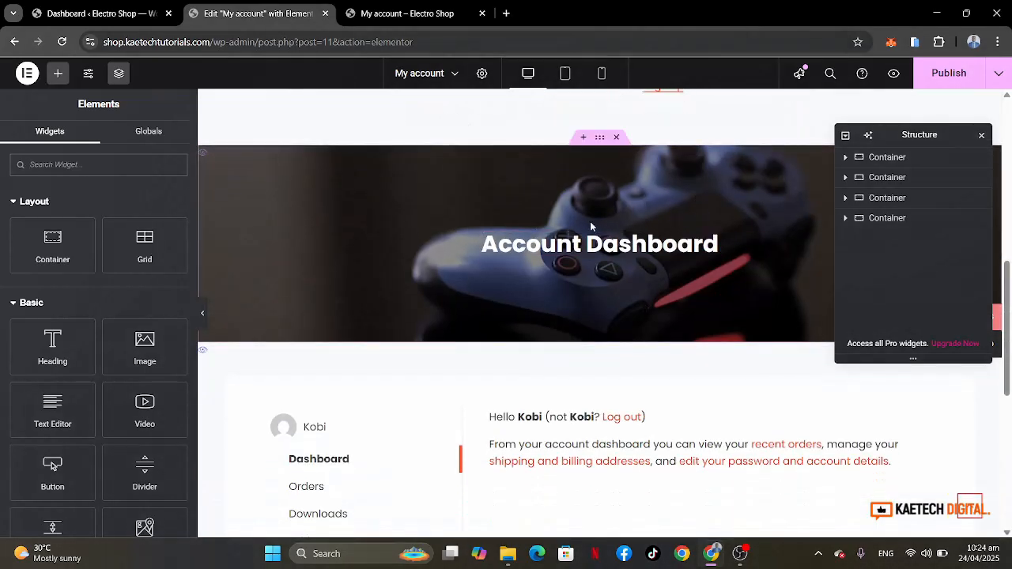
scroll(609, 164, up, 3)
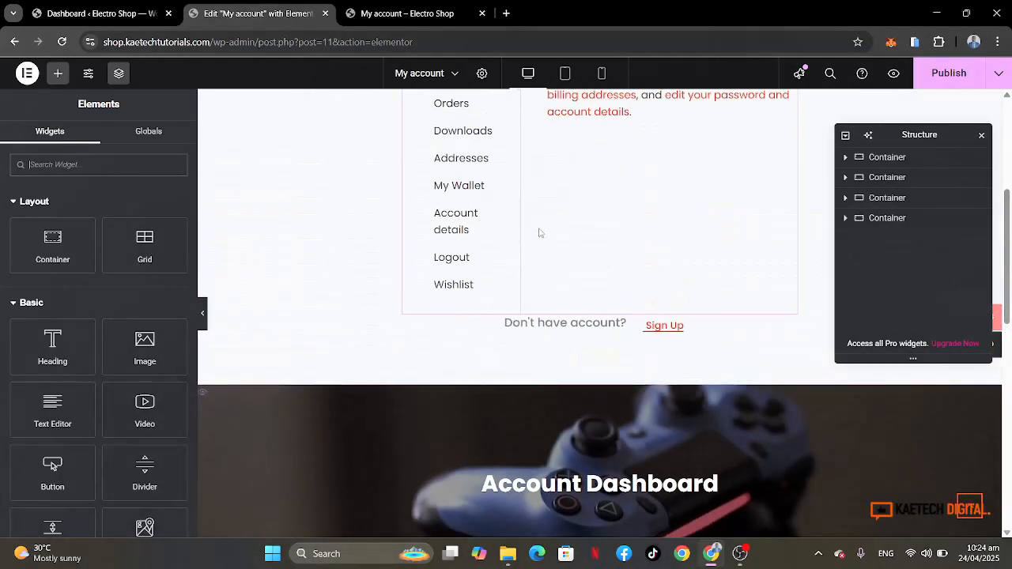
scroll(632, 191, up, 1)
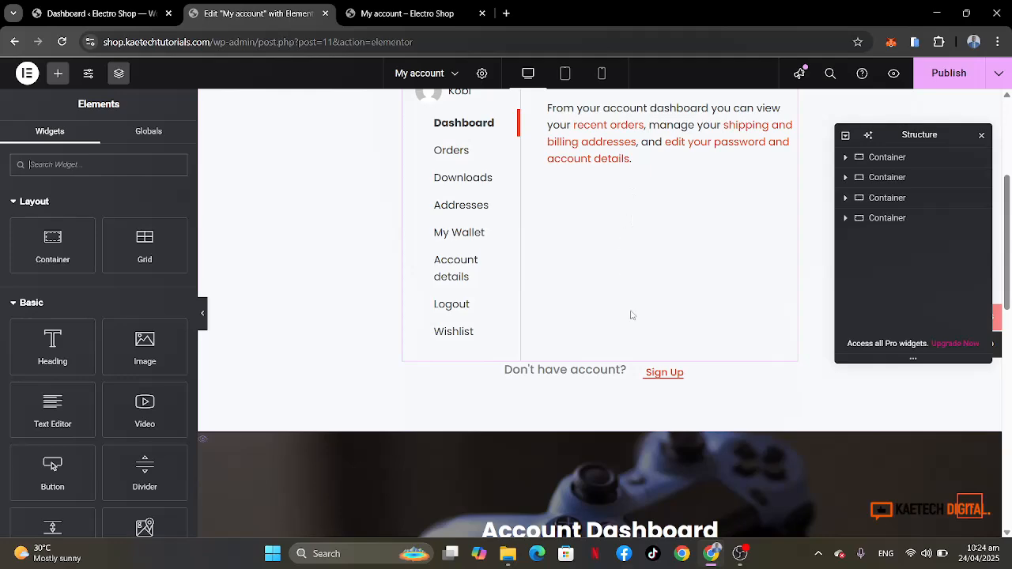
scroll(631, 315, down, 4)
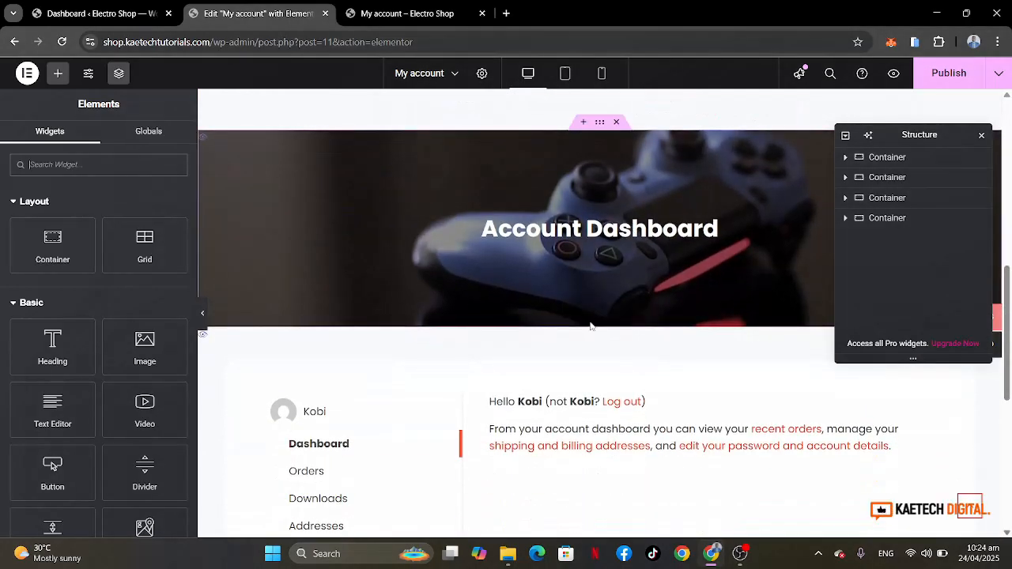
scroll(590, 326, down, 2)
scroll(583, 355, up, 2)
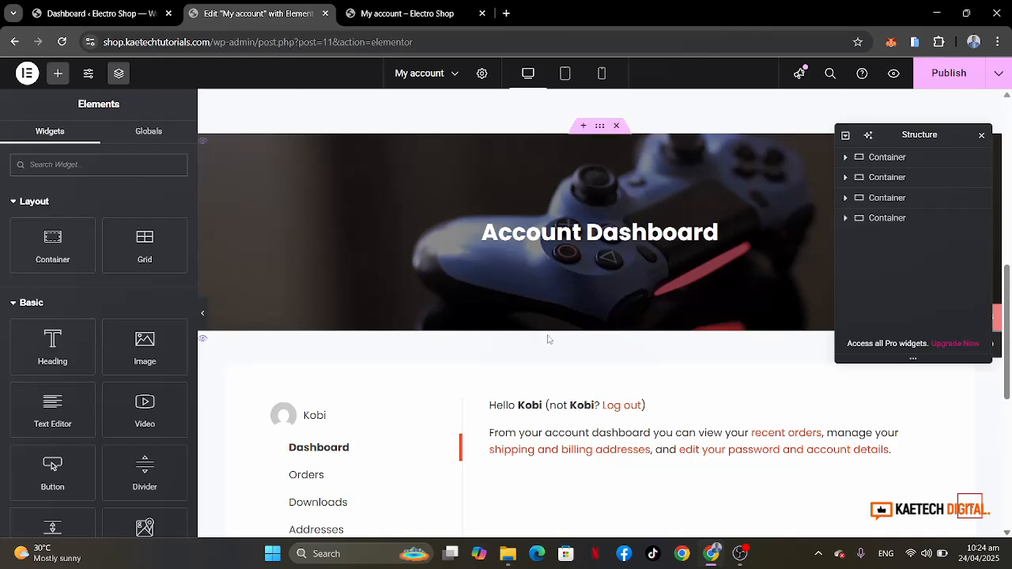
Move the Account Dashboard banner container and its account content container above the Login Form containers in the page structure.
click(888, 219)
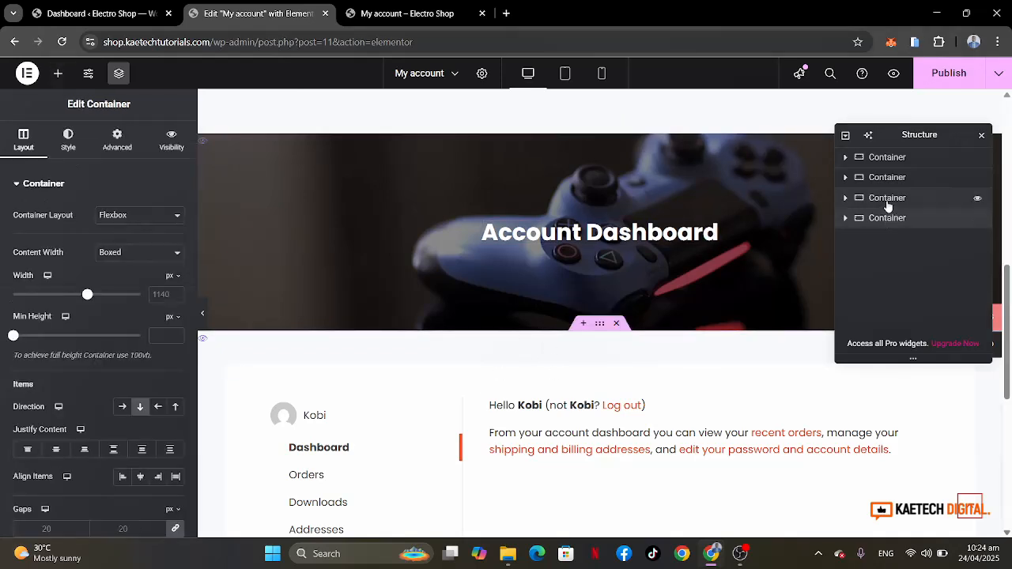
click(885, 199)
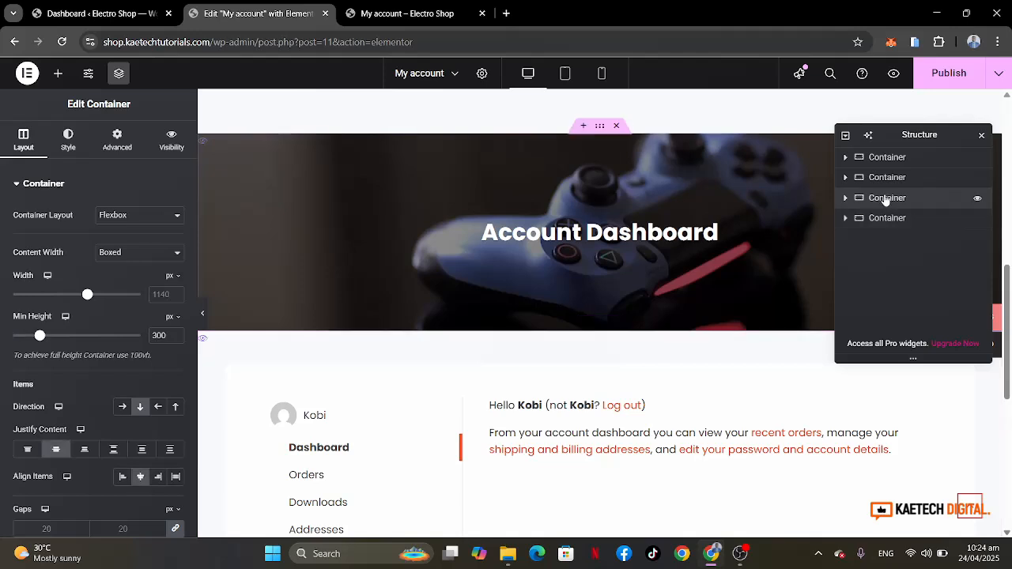
drag(886, 199, 887, 158)
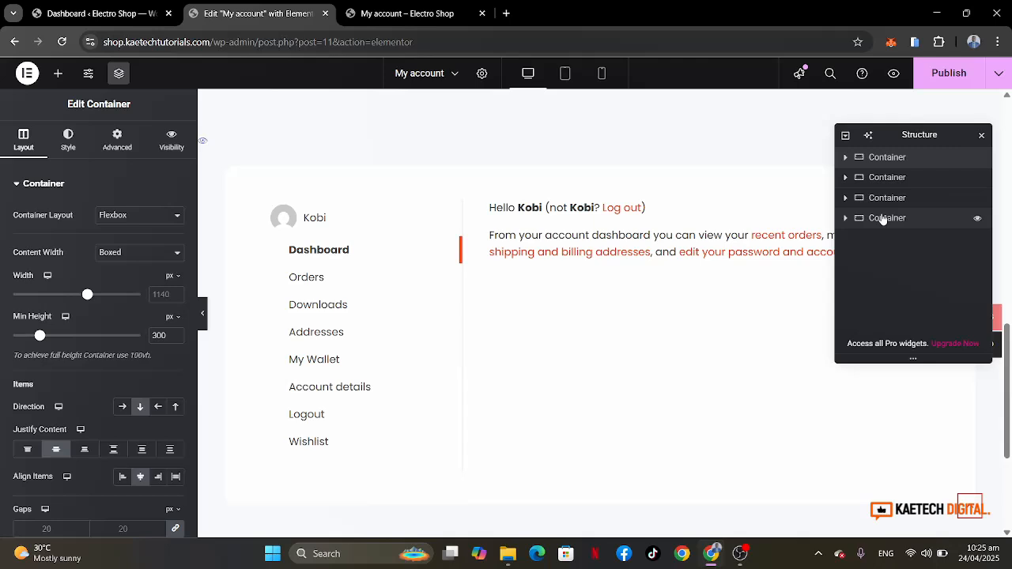
drag(877, 175, 880, 174)
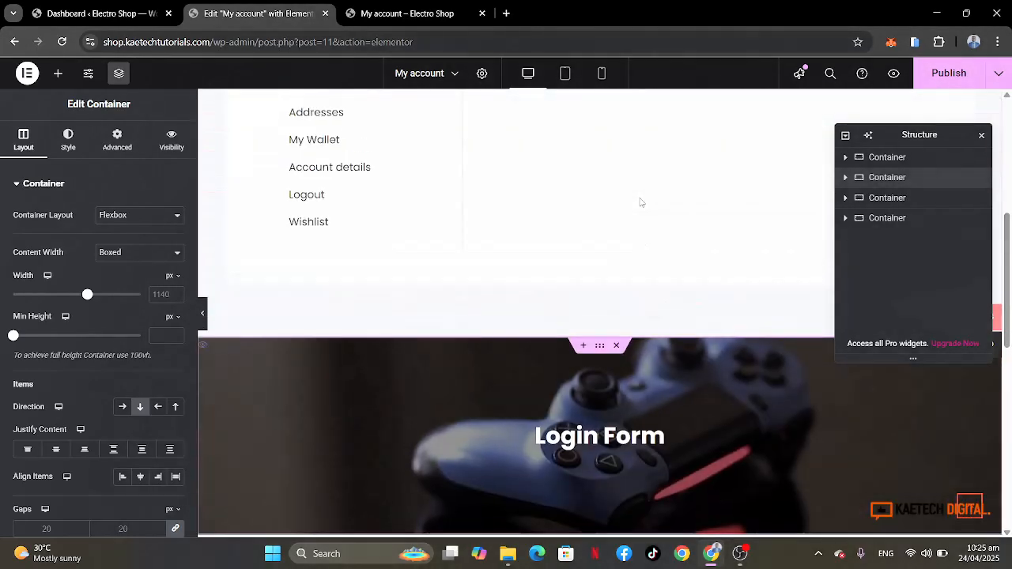
scroll(641, 202, up, 2)
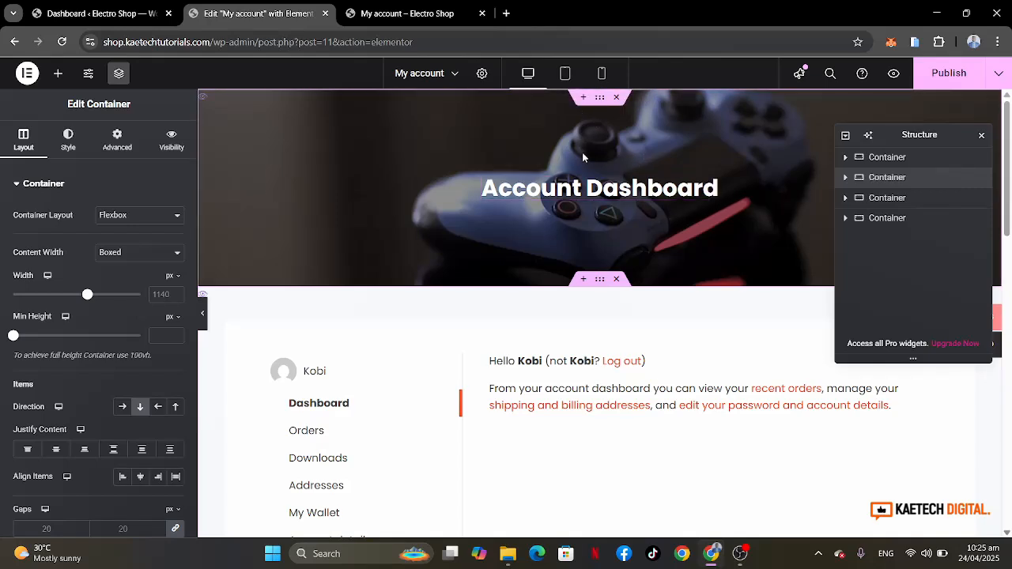
Add a two-column flexbox container with a narrow first column above the Account Dashboard banner, with a minimum height of 90 px.
click(581, 98)
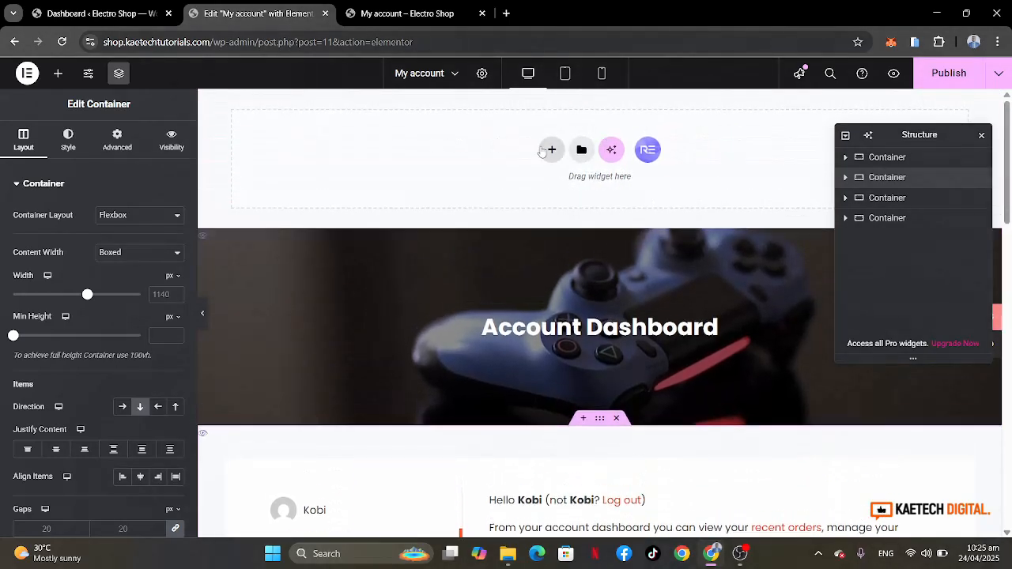
click(552, 150)
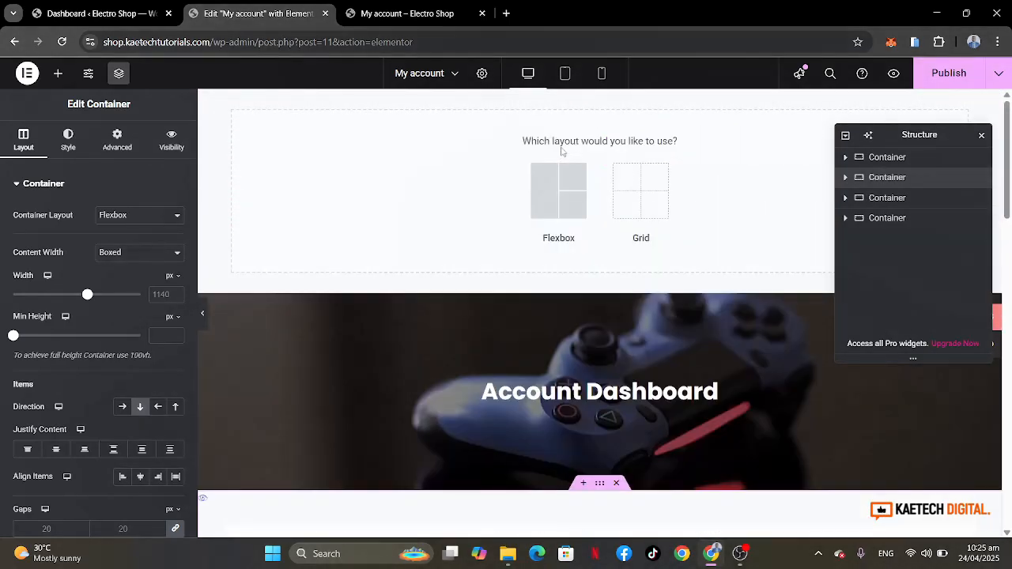
click(557, 206)
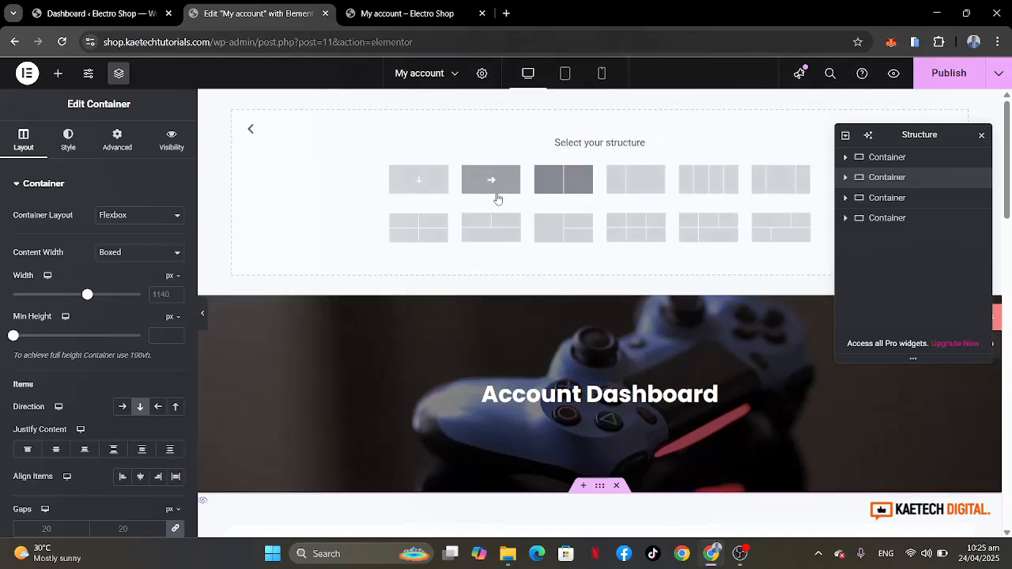
click(620, 183)
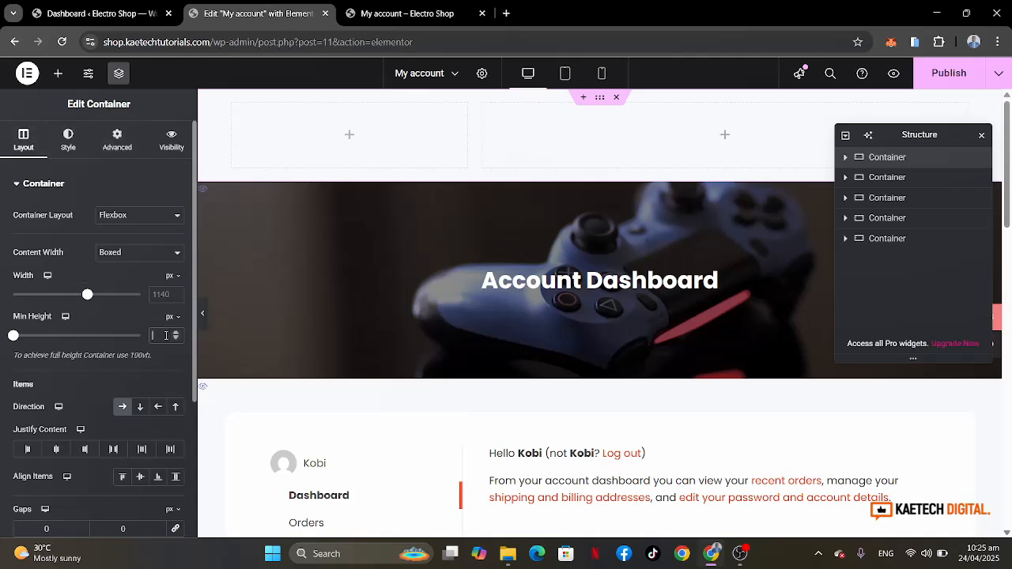
text(0)
text(9)
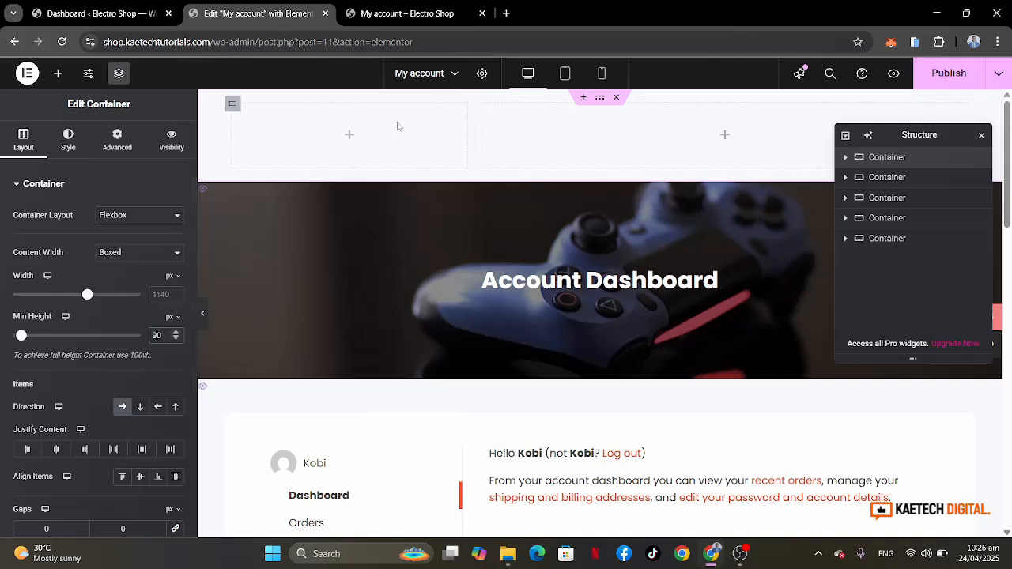
Add an image widget to the narrow column of the new container and choose the dark Electro Shop logo from the media library.
click(348, 137)
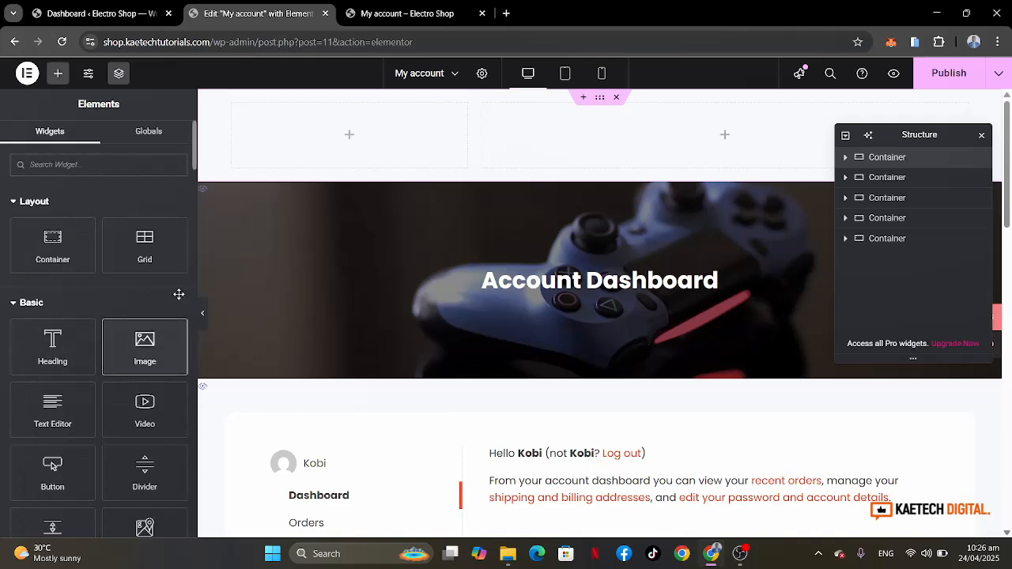
drag(144, 346, 345, 136)
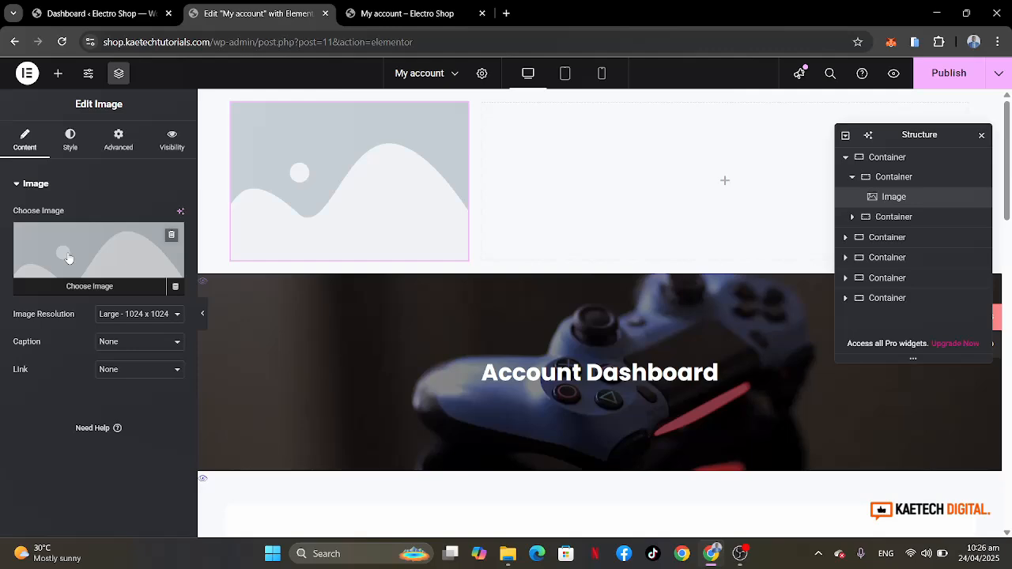
click(68, 258)
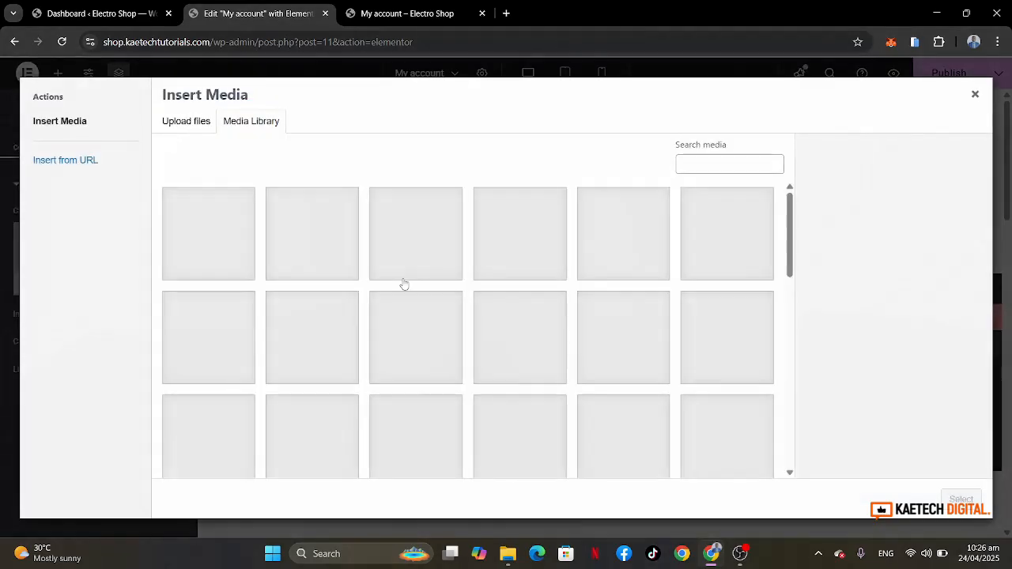
scroll(404, 284, down, 5)
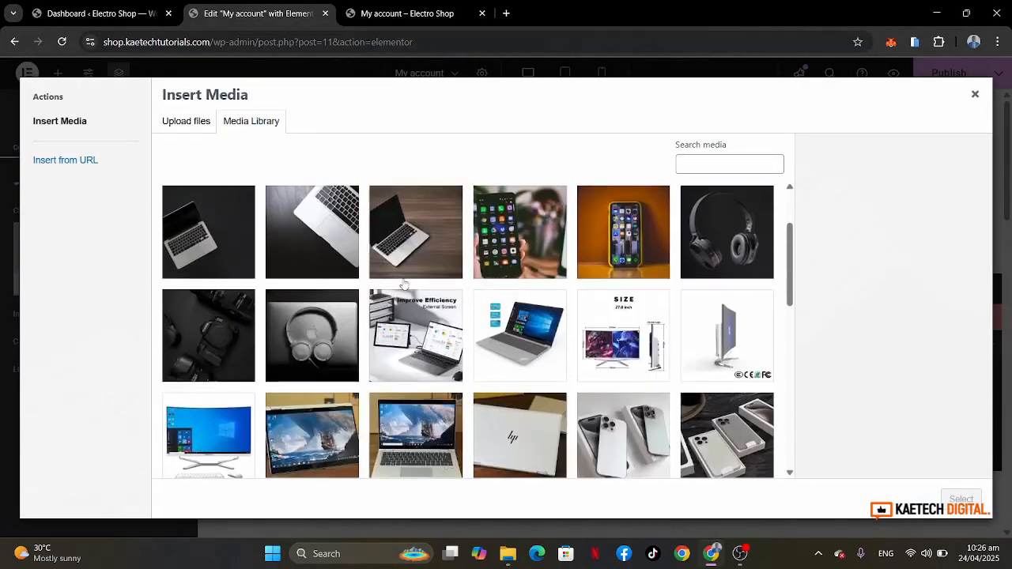
scroll(403, 283, down, 5)
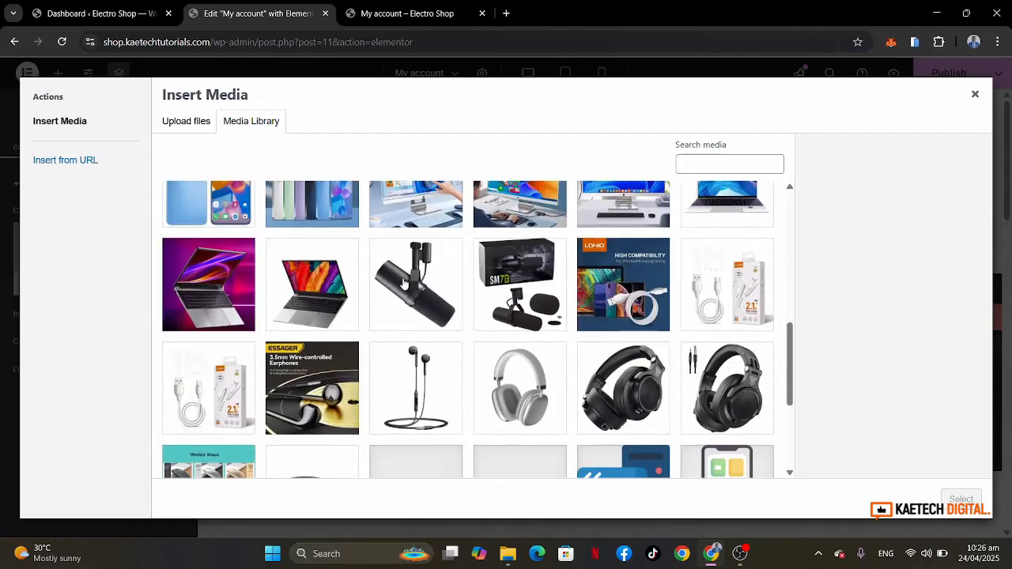
click(463, 269)
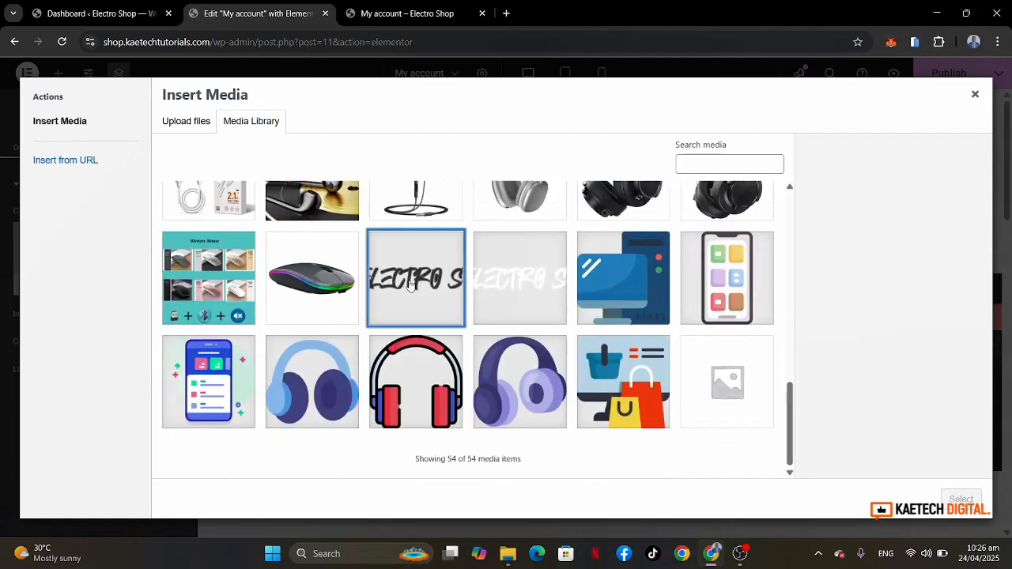
click(960, 499)
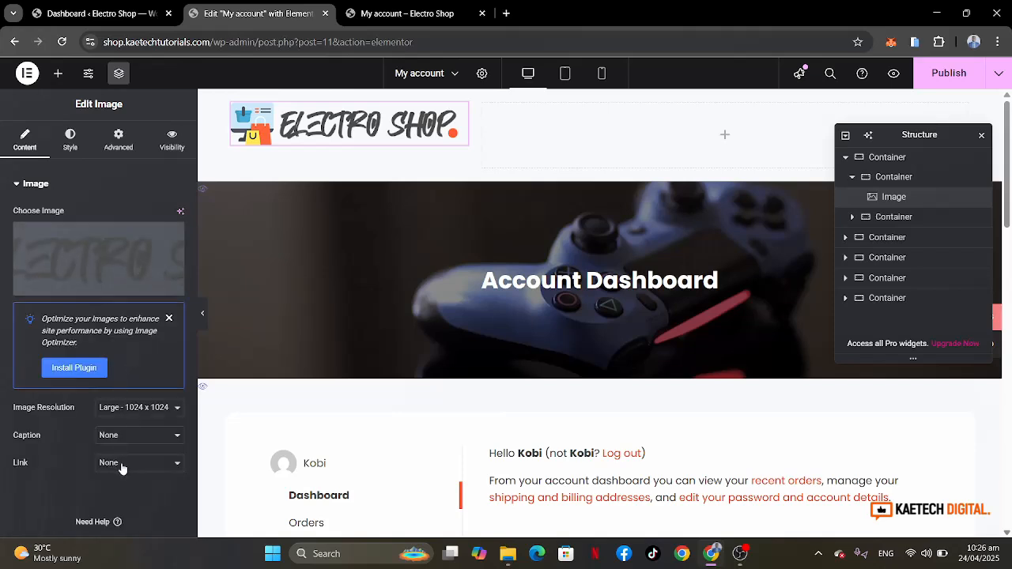
click(121, 466)
click(120, 512)
click(105, 490)
text(home)
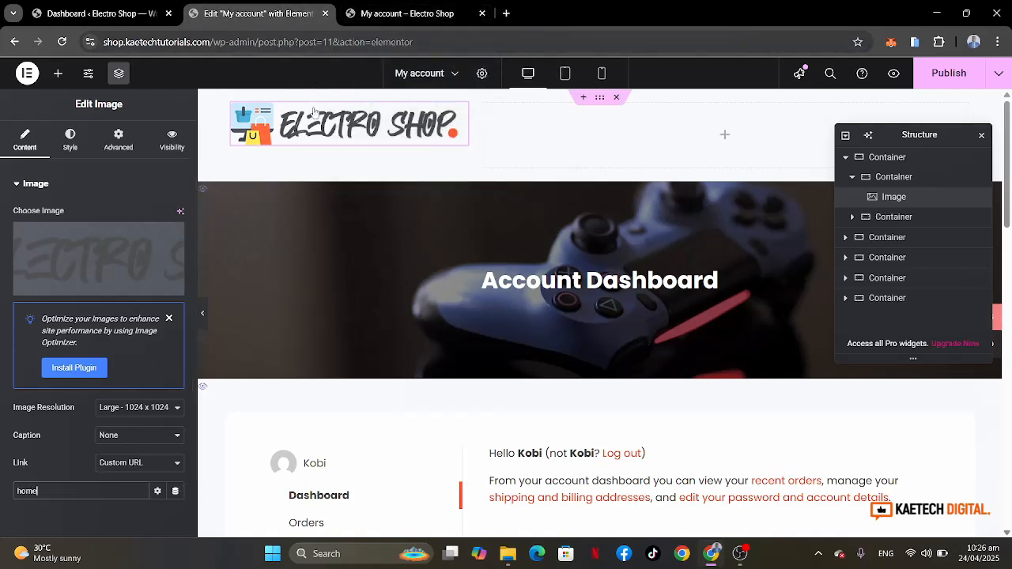
click(32, 512)
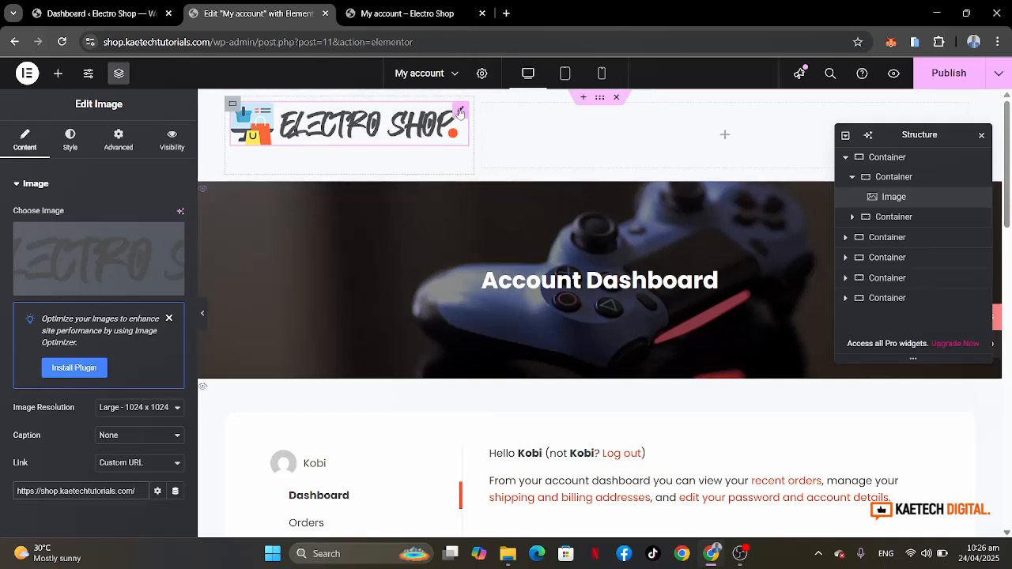
Set the logo image's width to 70% and centre it vertically within its header column.
click(65, 143)
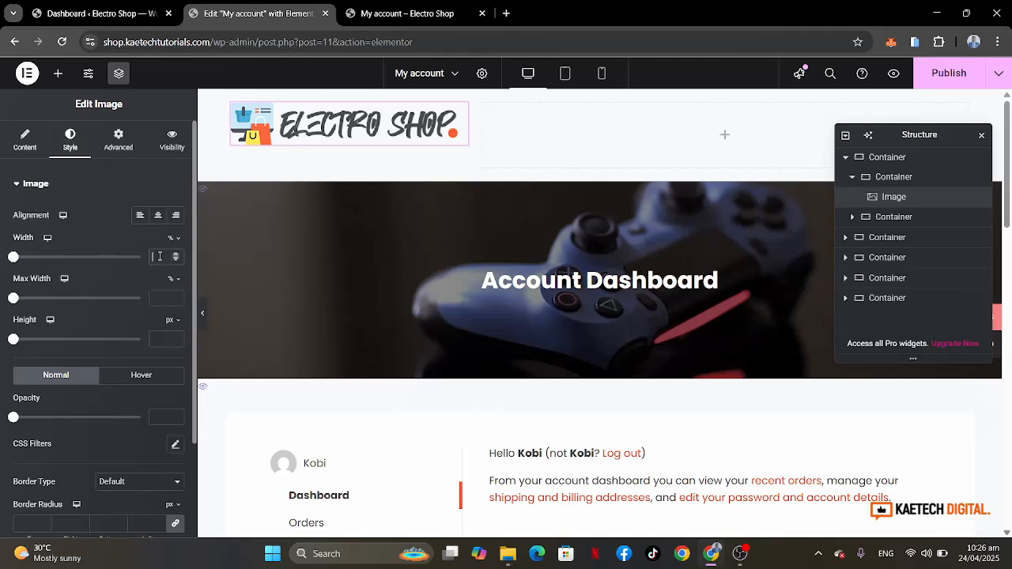
text(70)
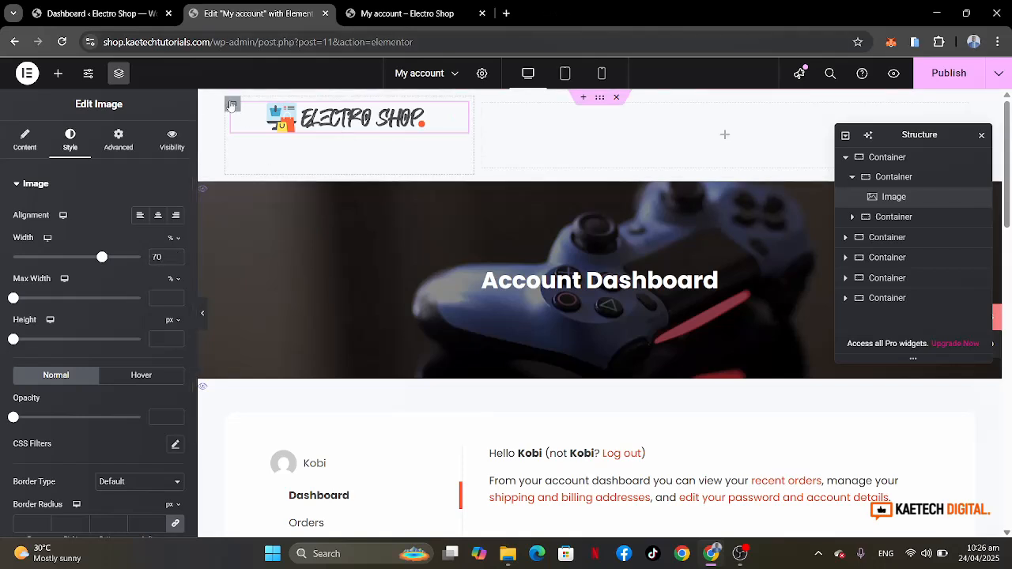
click(232, 105)
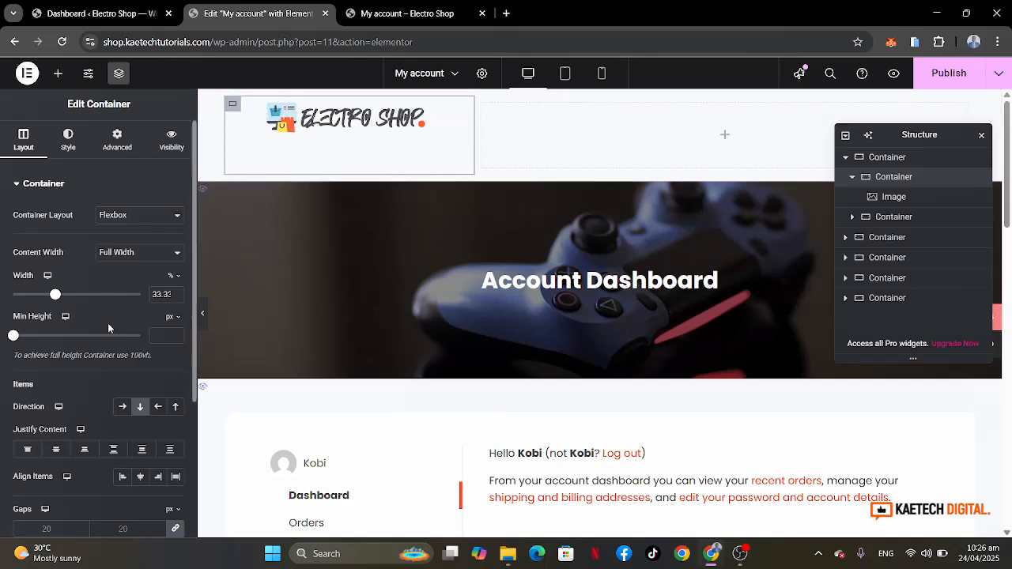
click(58, 451)
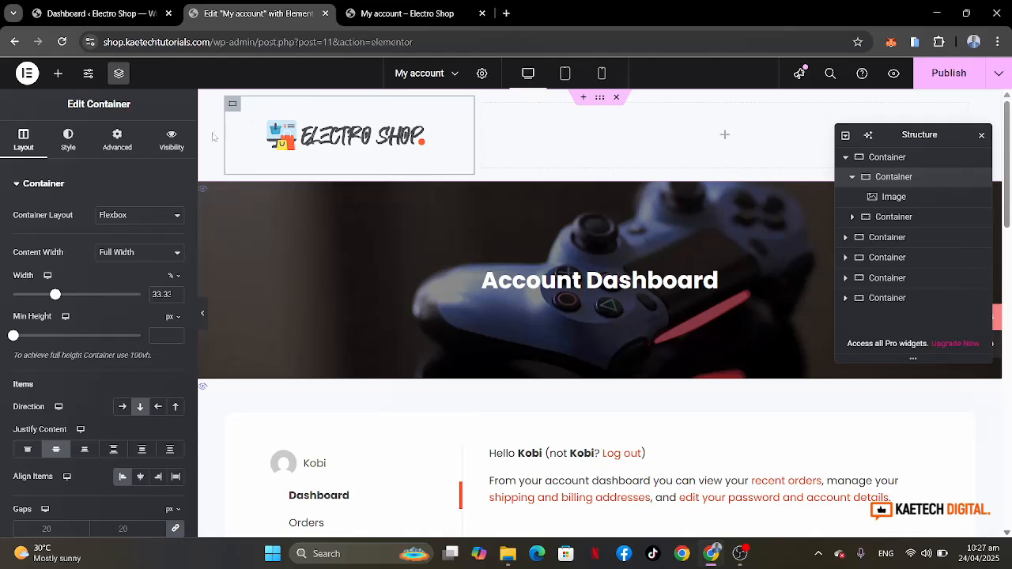
Set the logo column to 25% and the empty column to 75% wide, and the parent header container's boxed width to 1280 px.
double_click(154, 294)
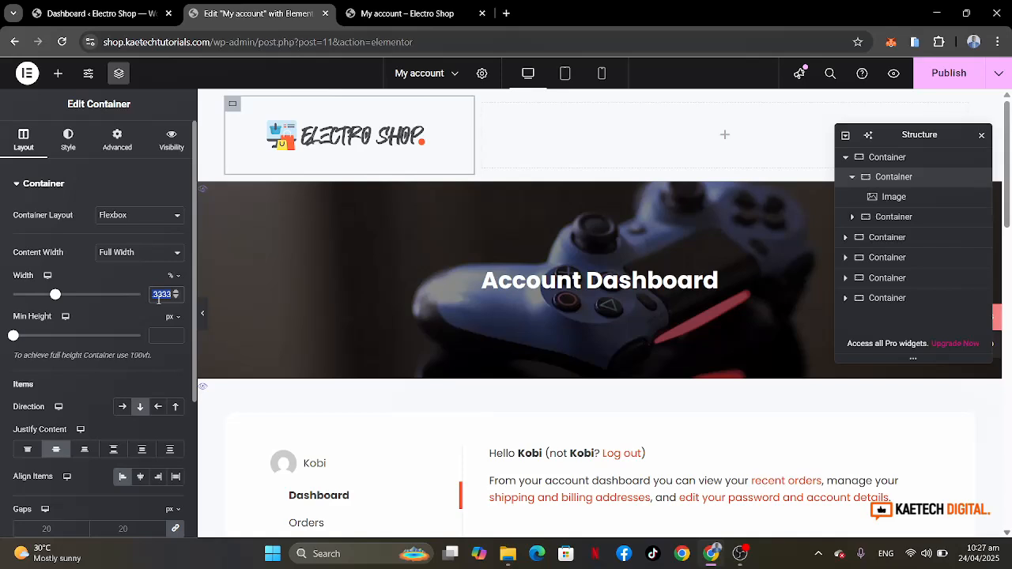
text(25)
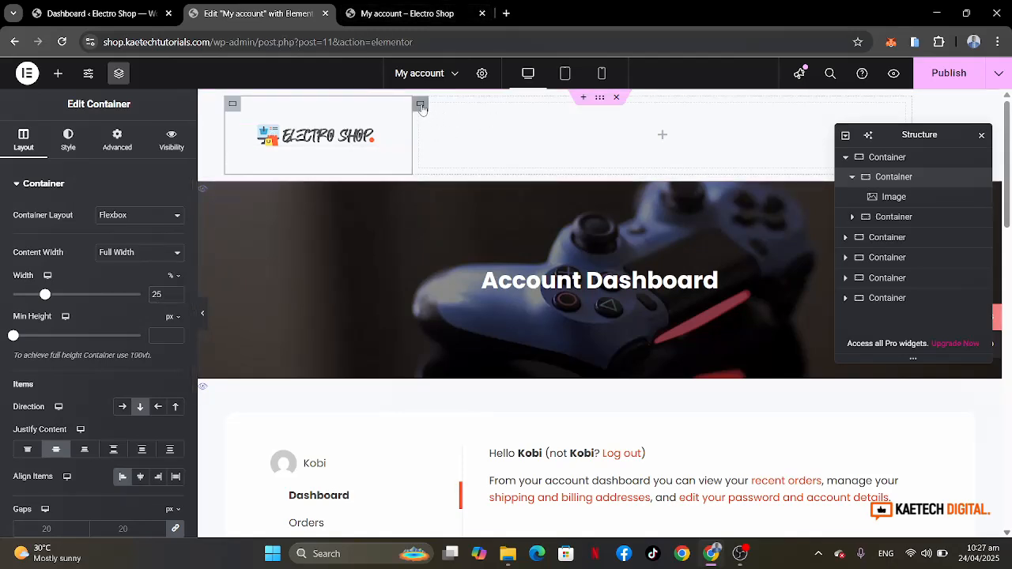
click(421, 105)
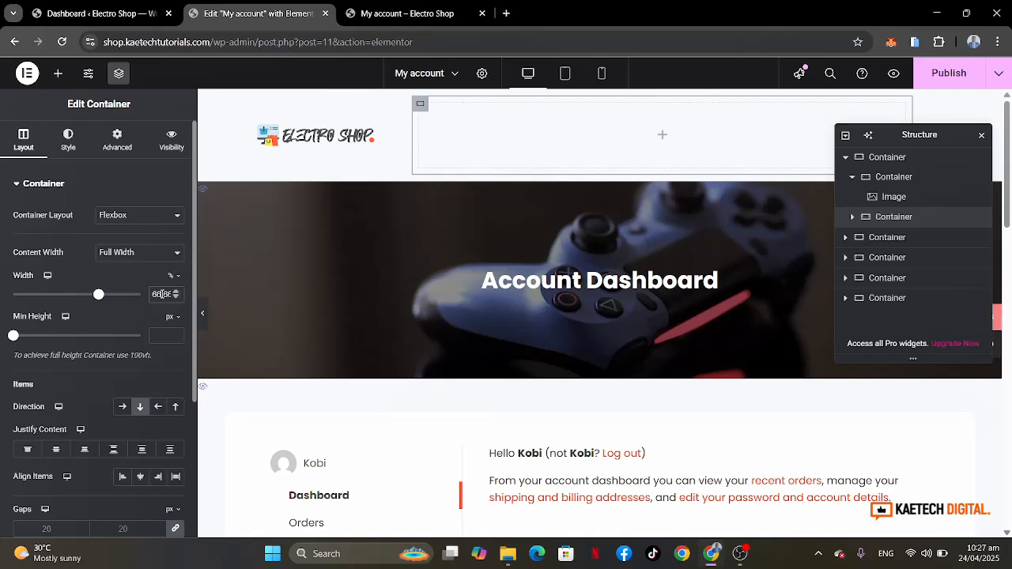
double_click(161, 294)
text(75)
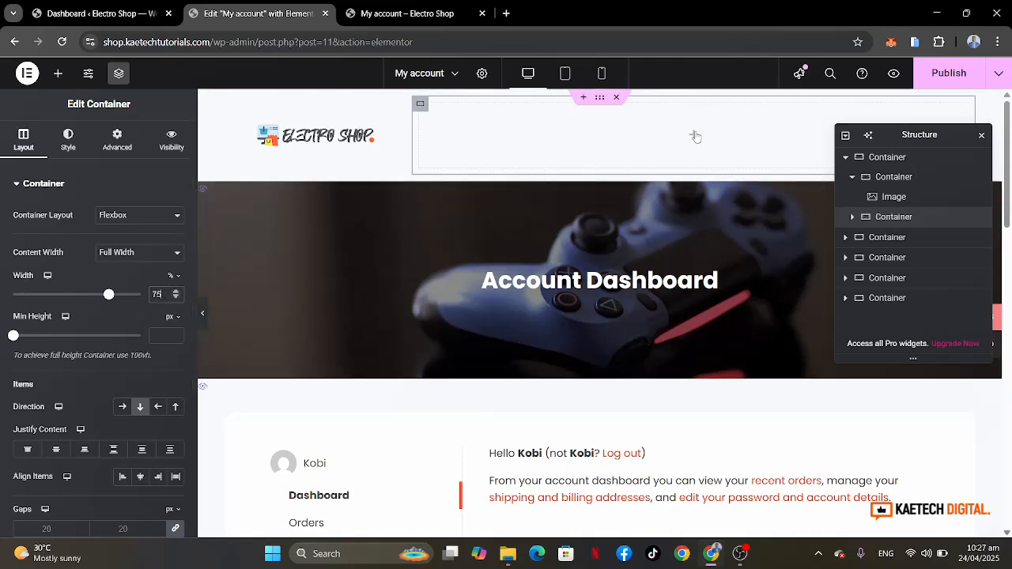
click(599, 99)
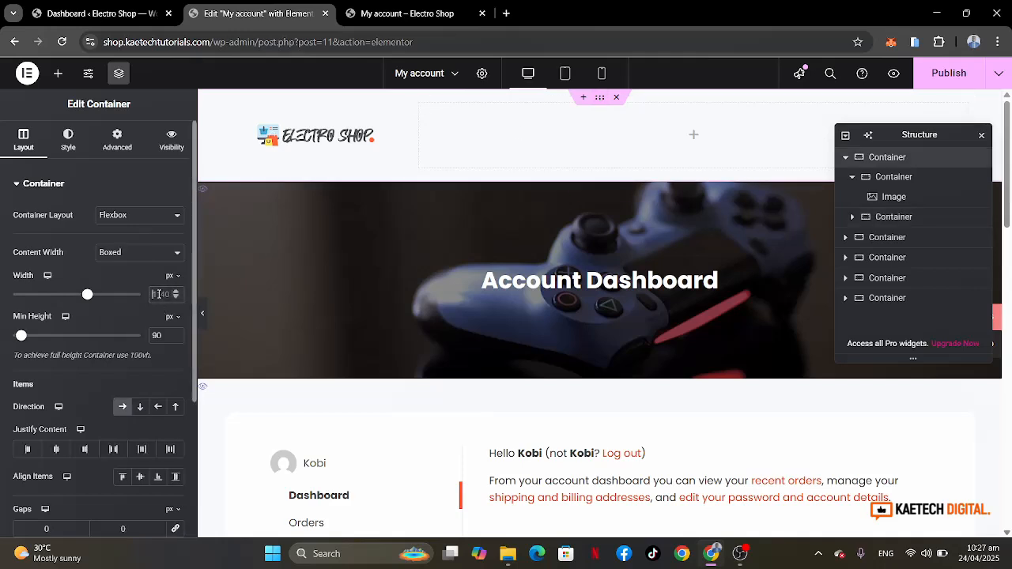
text(1280)
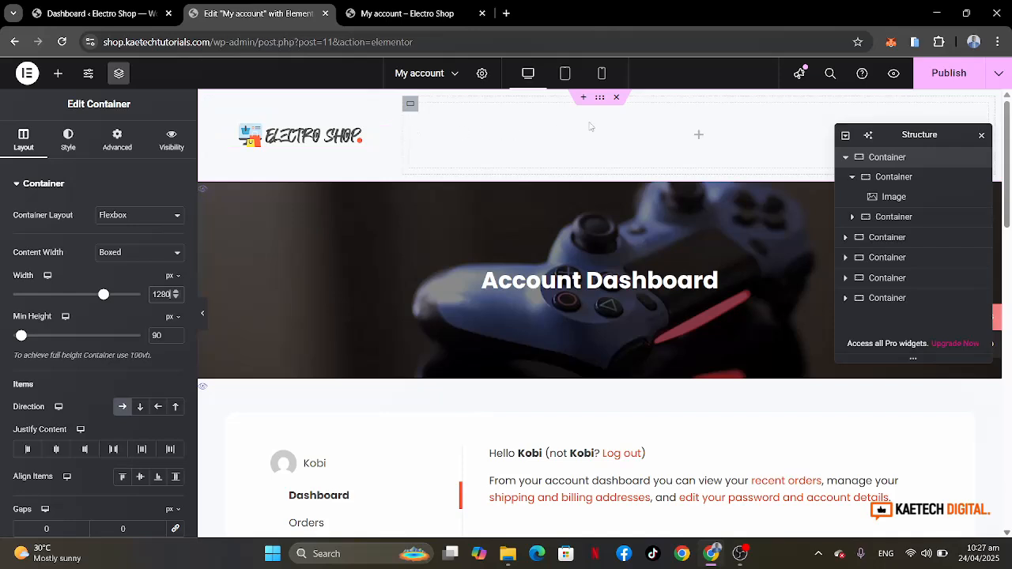
Add an Icon List widget to the header's empty wide column and remove List Item #2 and List Item #3.
click(698, 135)
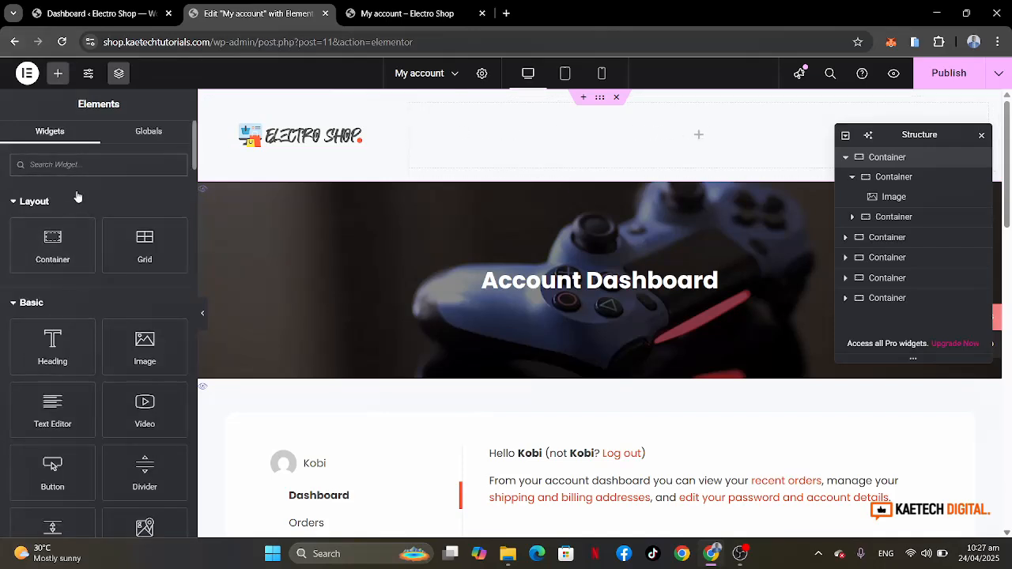
text(list)
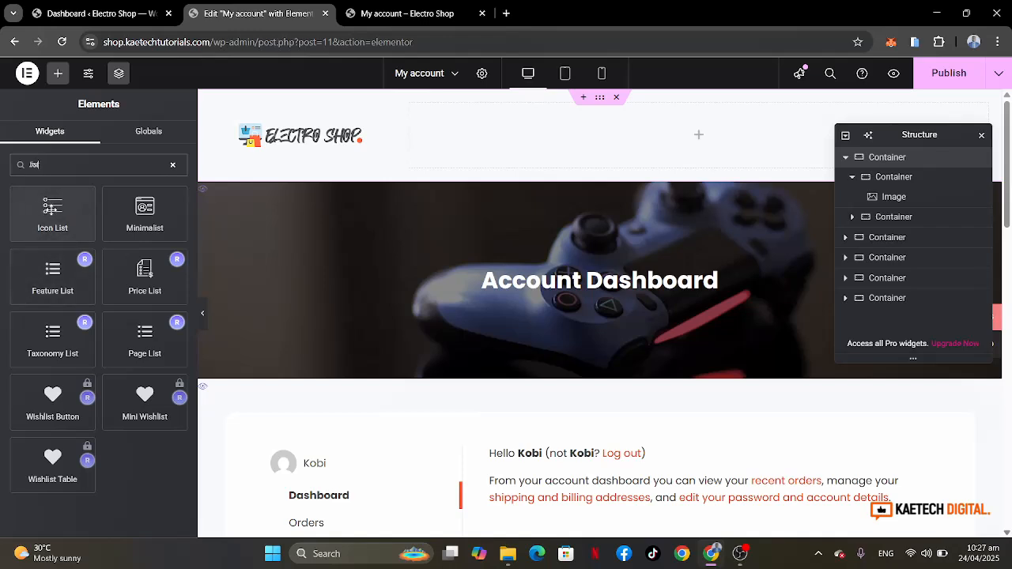
drag(51, 208, 695, 141)
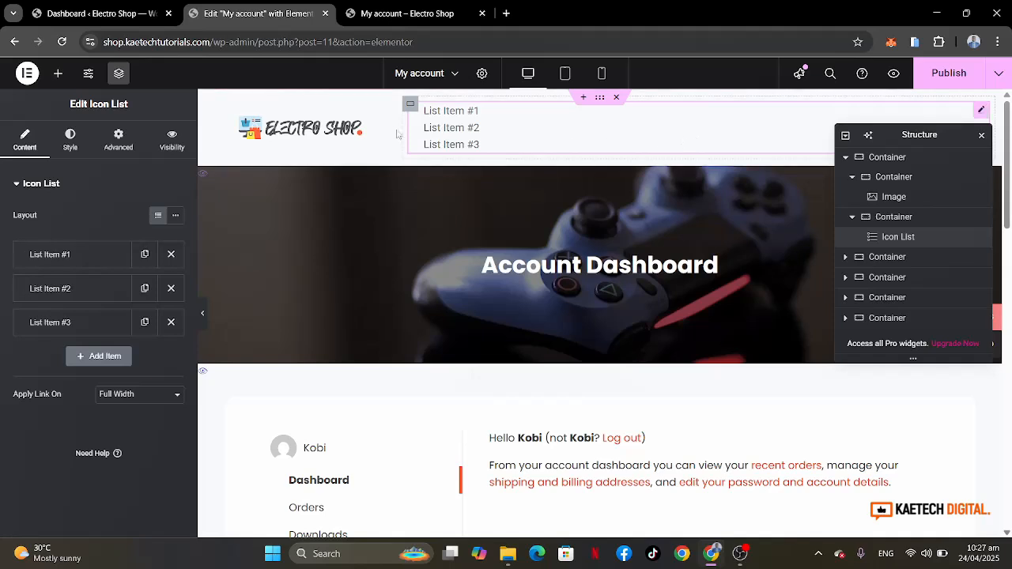
click(172, 322)
click(169, 289)
Change the remaining list item's text to Home and replace its check mark with the Home icon from the icon library.
click(79, 254)
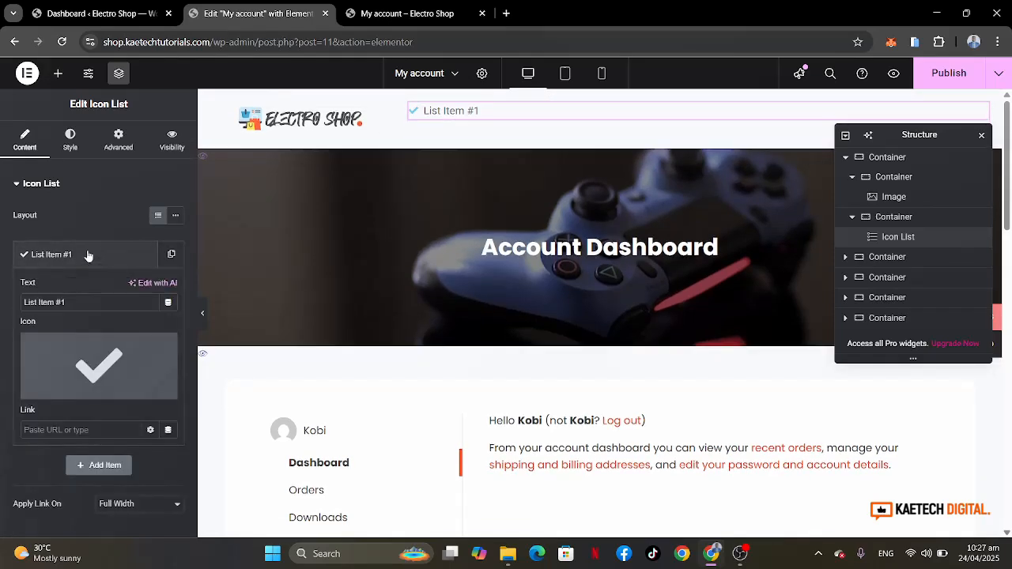
triple_click(79, 309)
text(H)
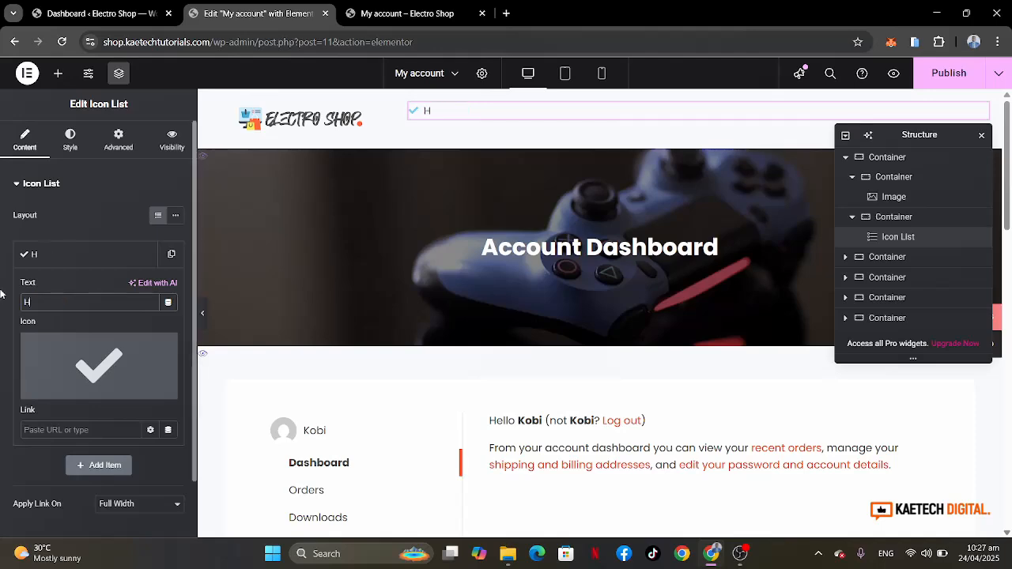
text(ome)
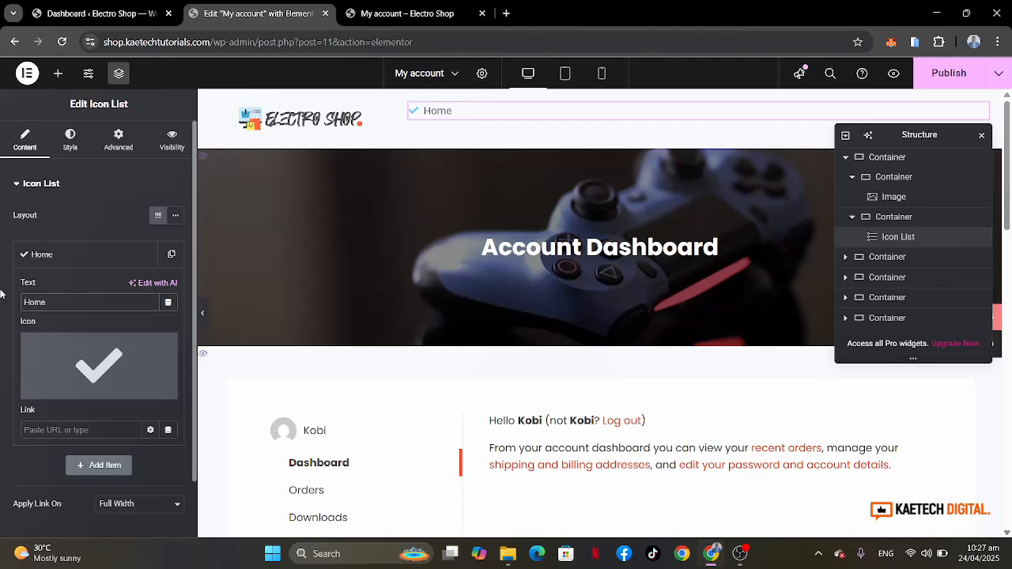
click(88, 353)
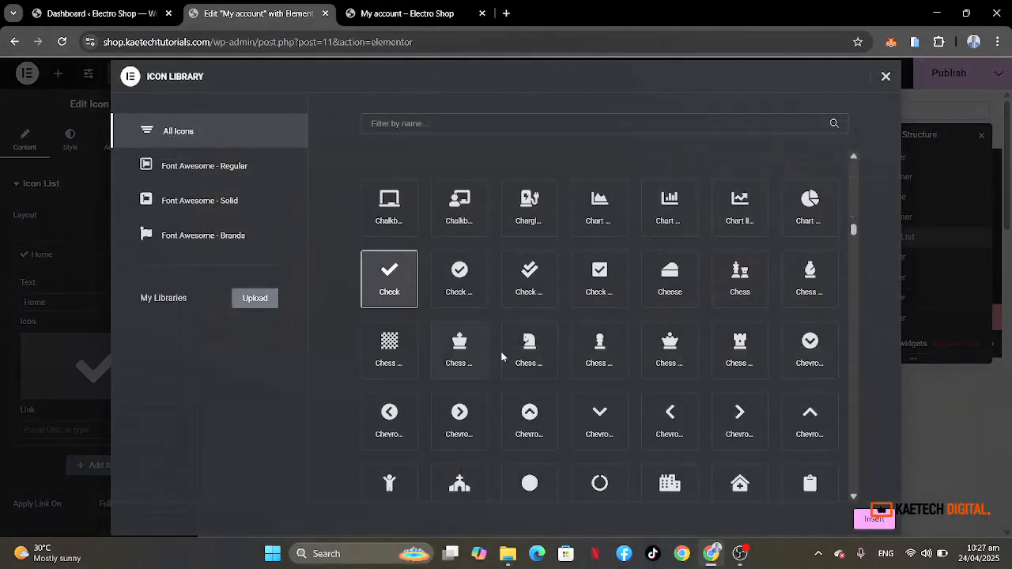
click(498, 126)
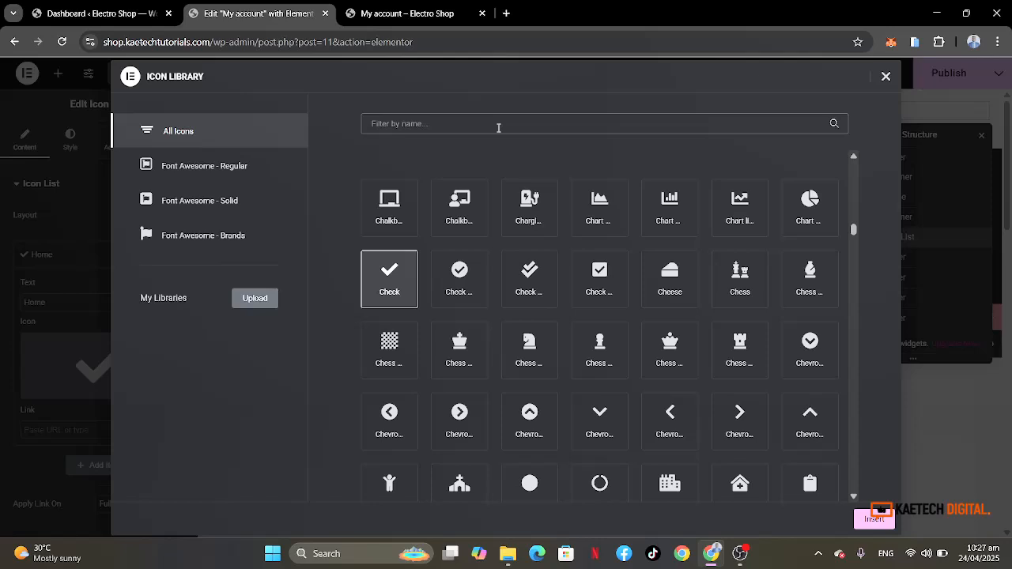
text(home)
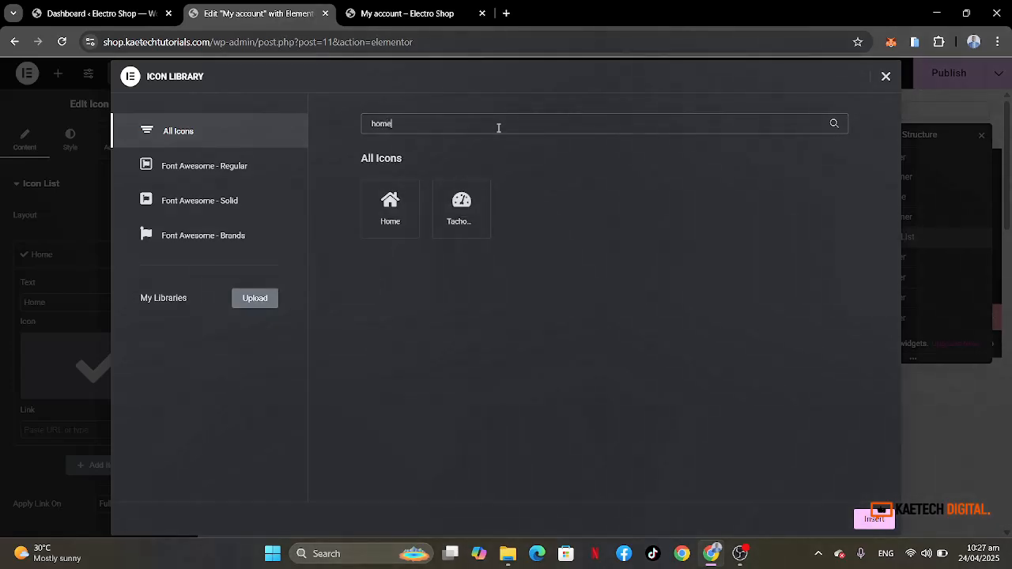
click(376, 212)
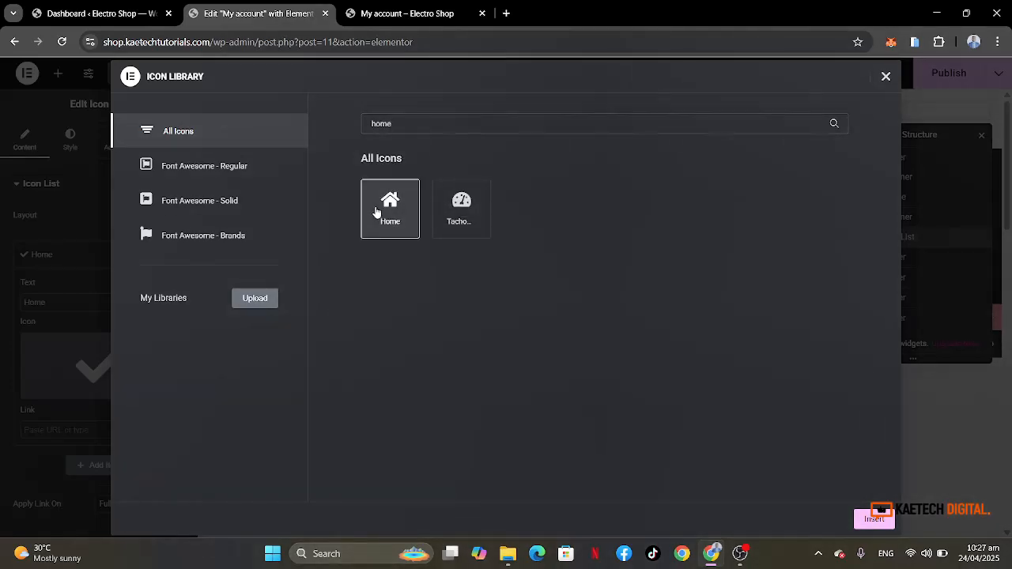
click(875, 519)
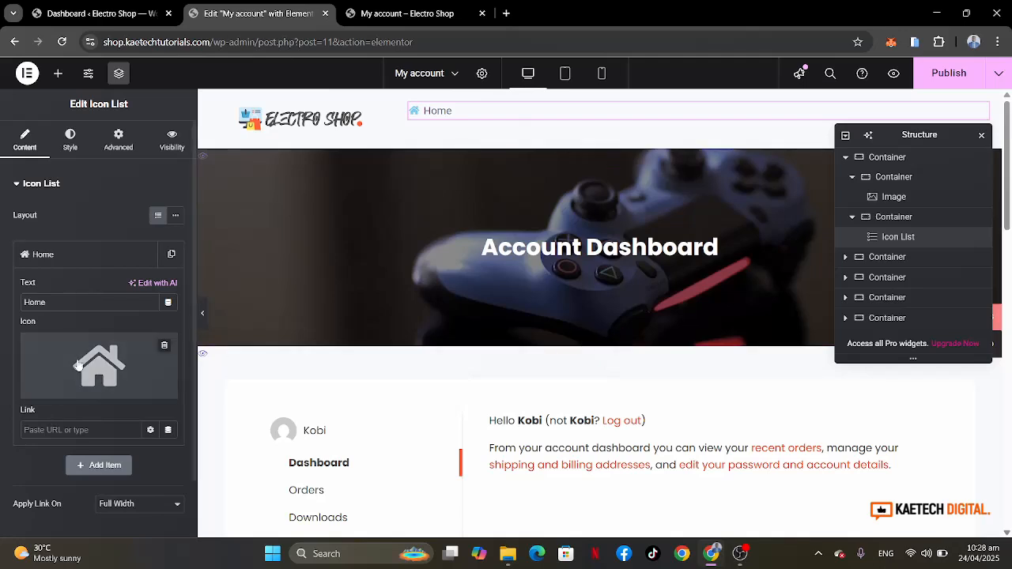
Style the list's icon with a size of 25 px and the global Theme Accent colour.
click(71, 140)
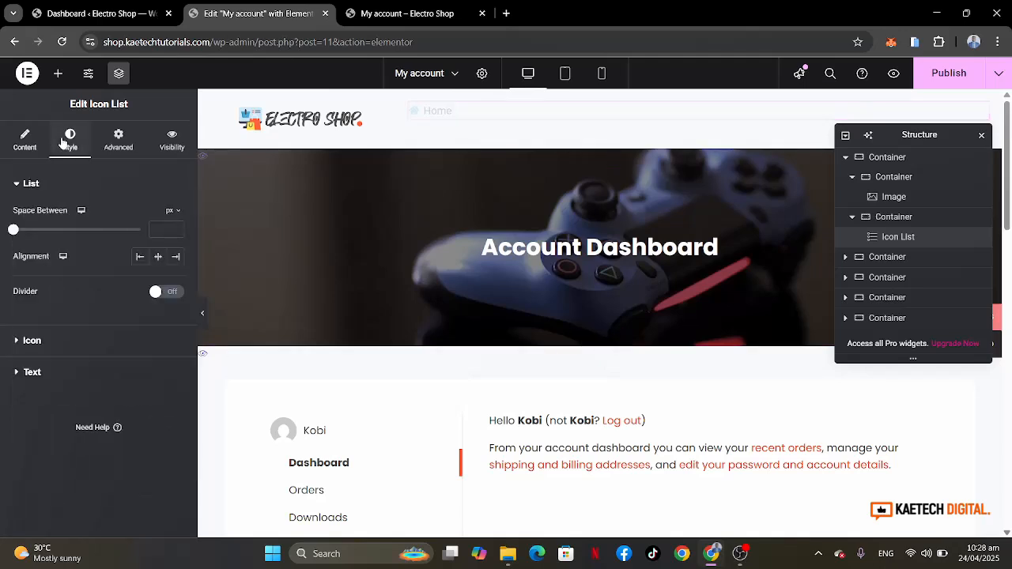
click(93, 340)
drag(170, 325, 144, 327)
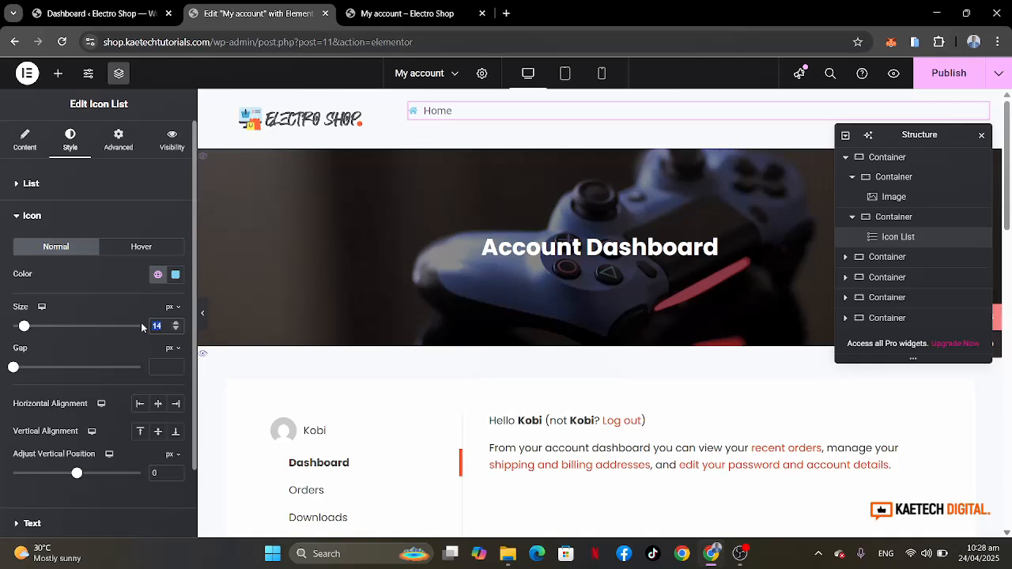
text(25)
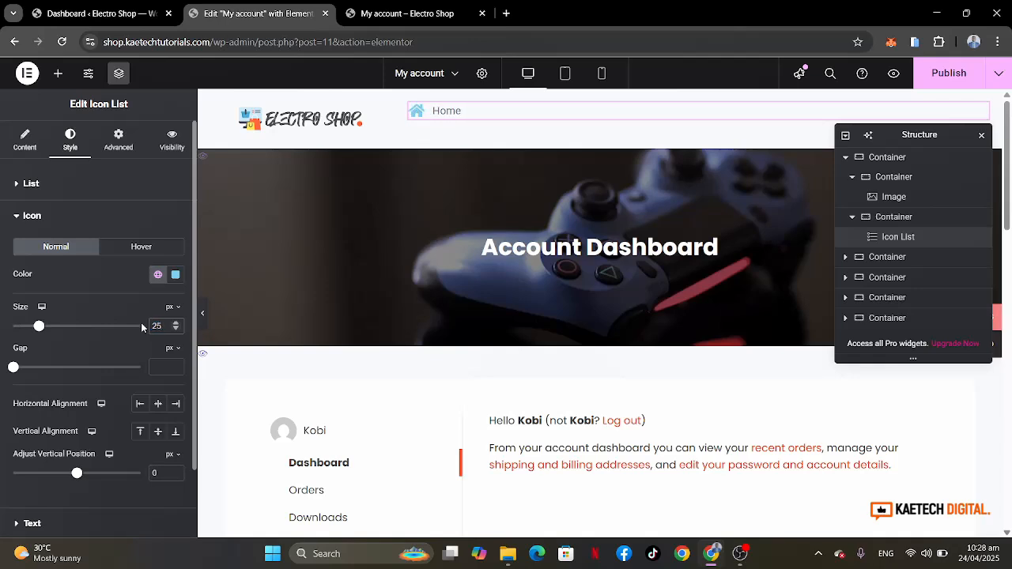
click(158, 275)
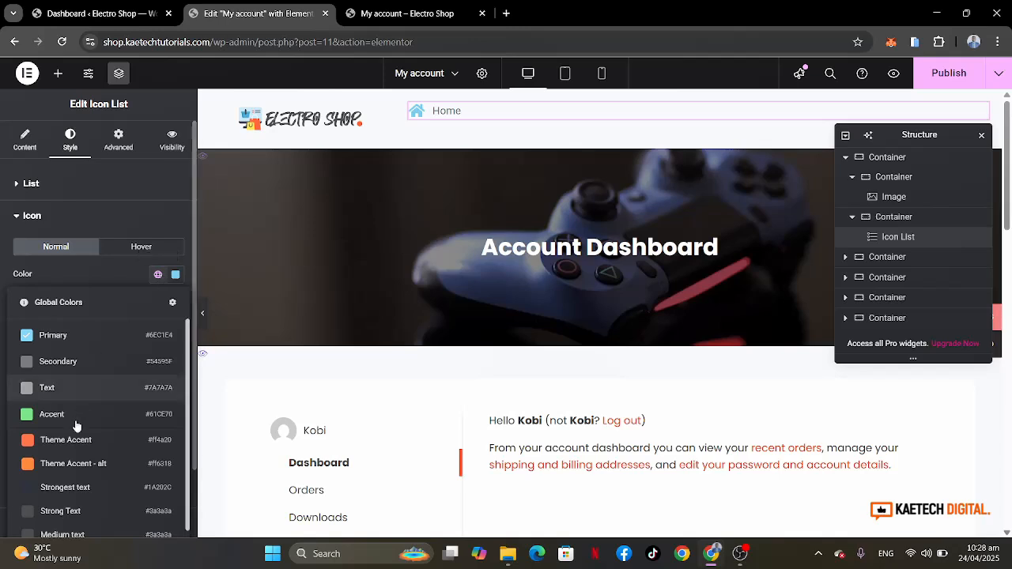
click(69, 441)
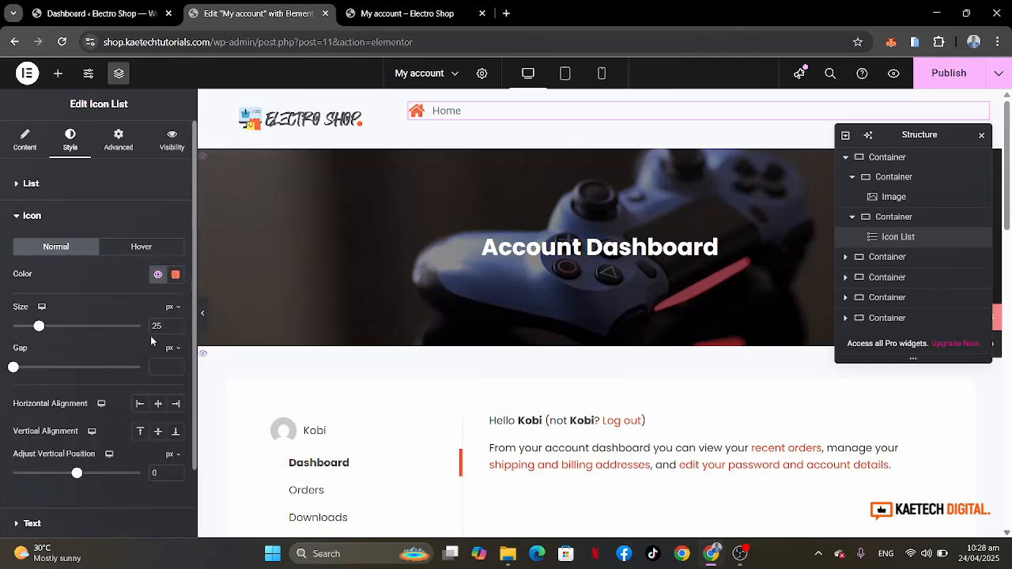
Change the icon list's text colour to the near-black #030303.
scroll(97, 376, down, 1)
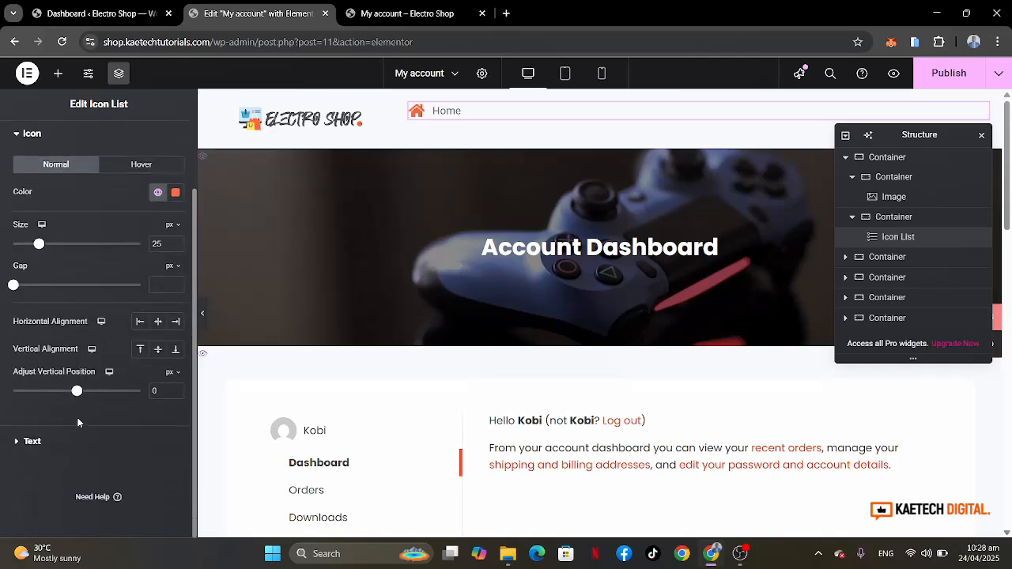
click(77, 452)
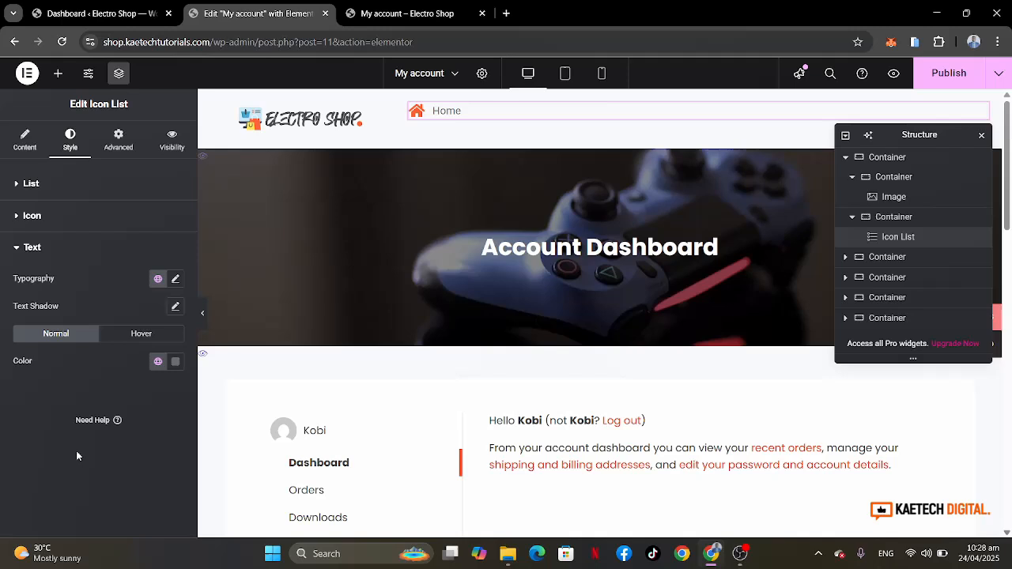
click(174, 362)
drag(116, 254, 77, 294)
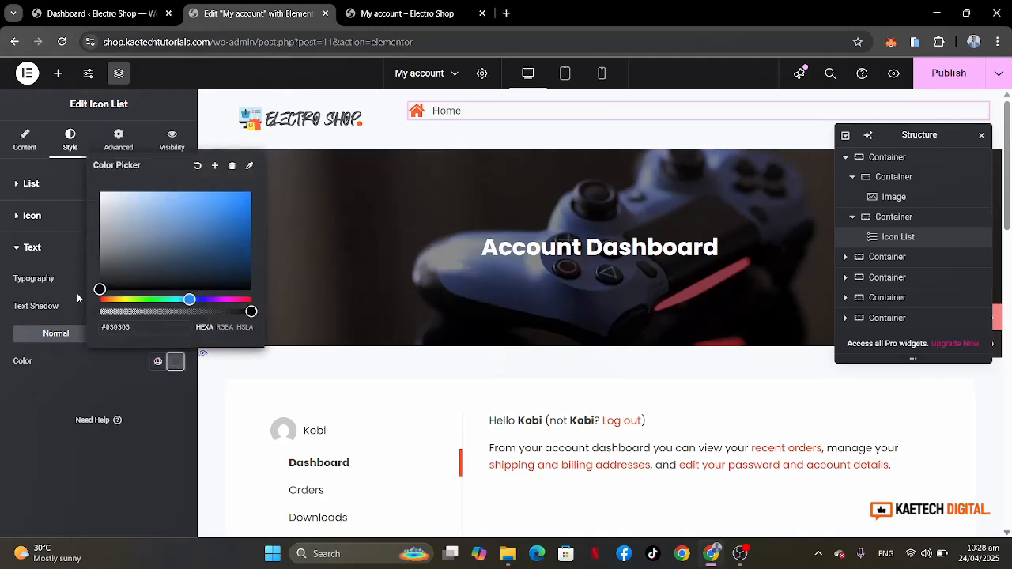
click(55, 378)
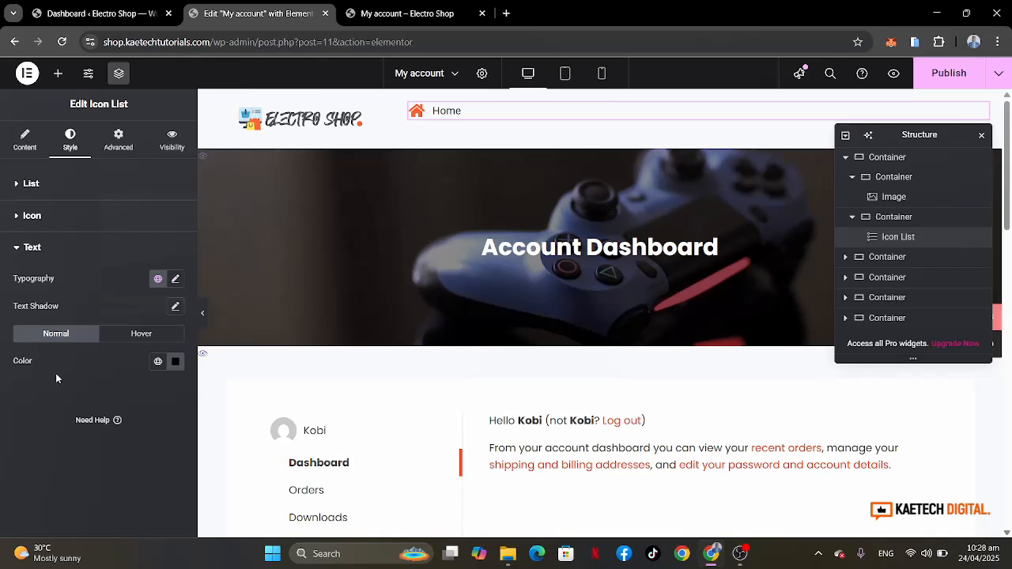
Set the icon list's text typography to the Poppins font family at 18 px.
click(176, 280)
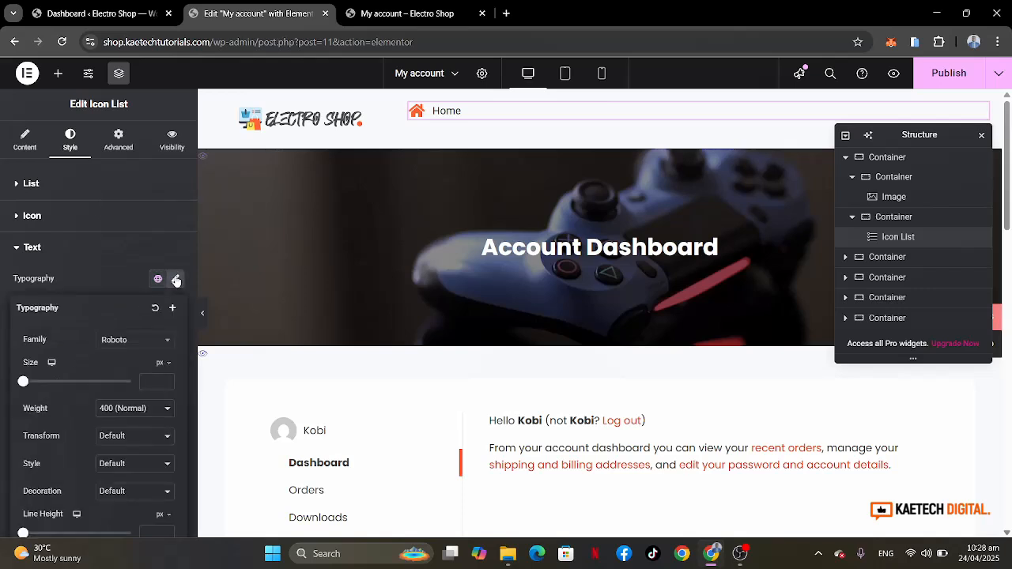
click(136, 340)
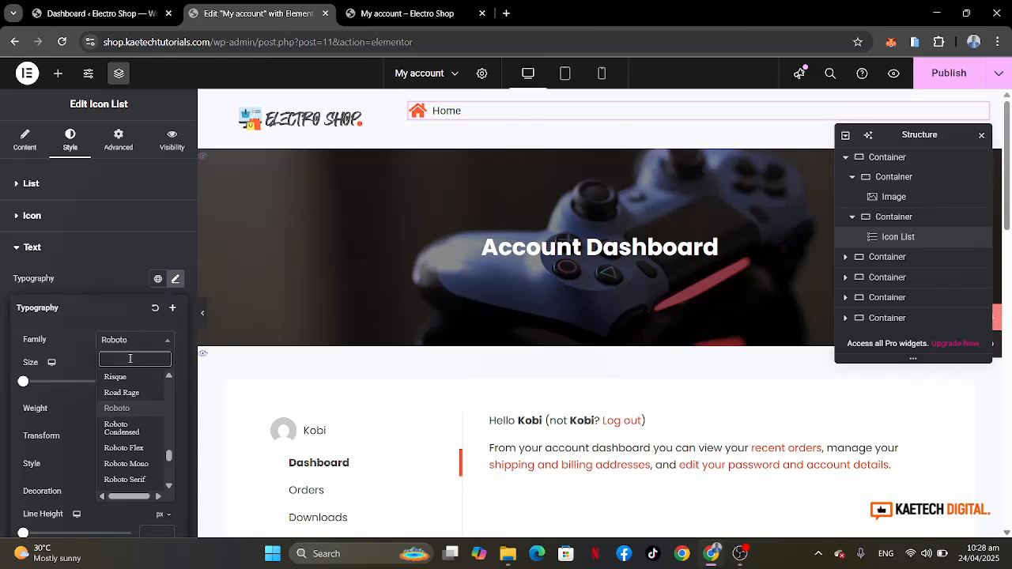
text(popp)
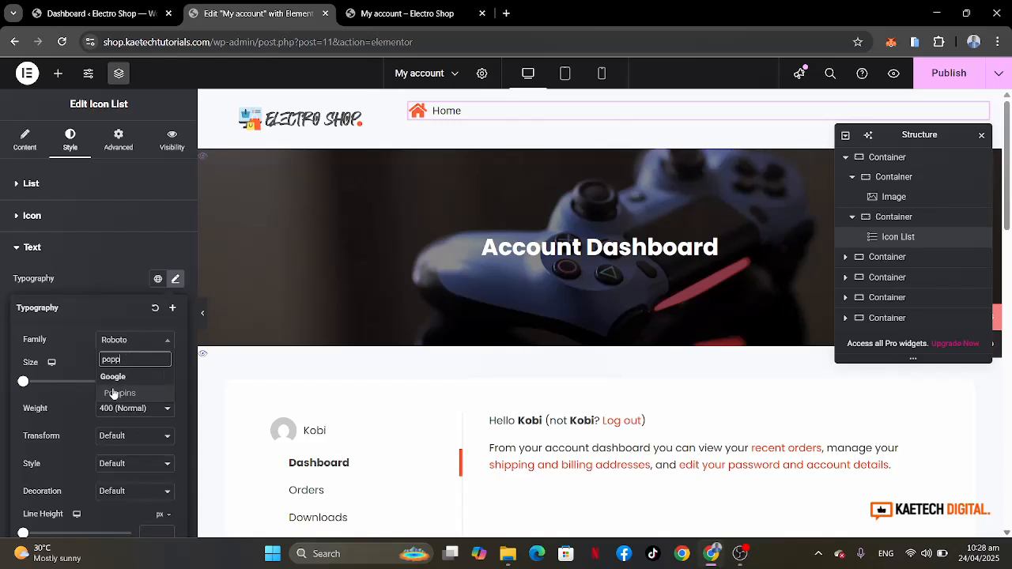
click(113, 393)
click(161, 381)
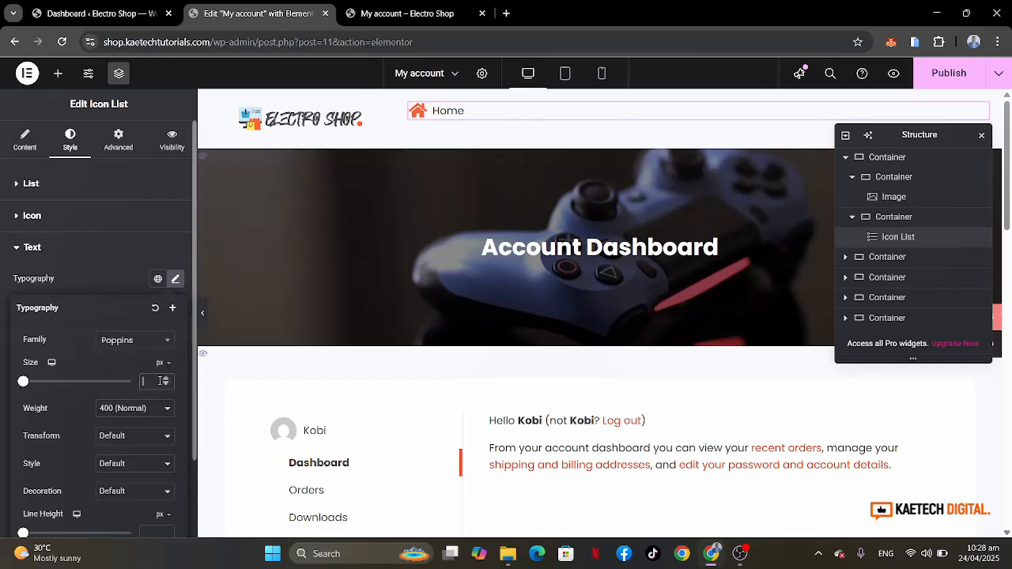
text(18)
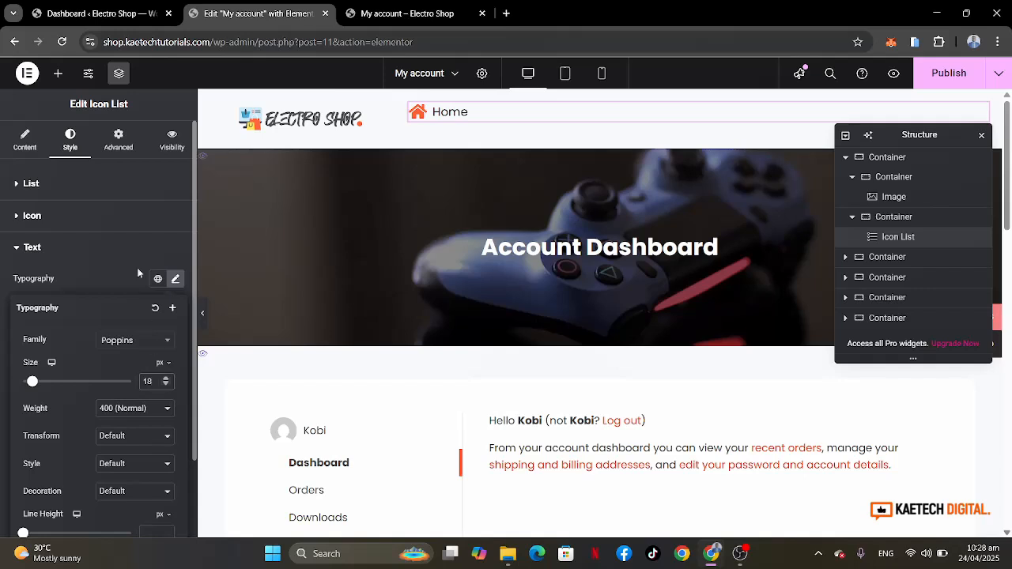
Duplicate the Home list item twice and change the icon list's layout to inline.
click(125, 267)
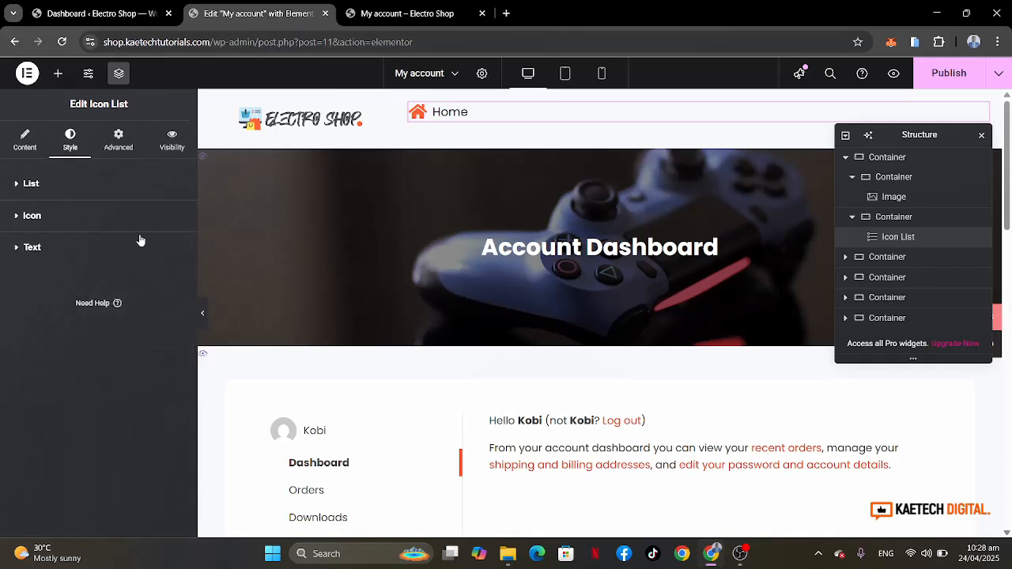
click(31, 140)
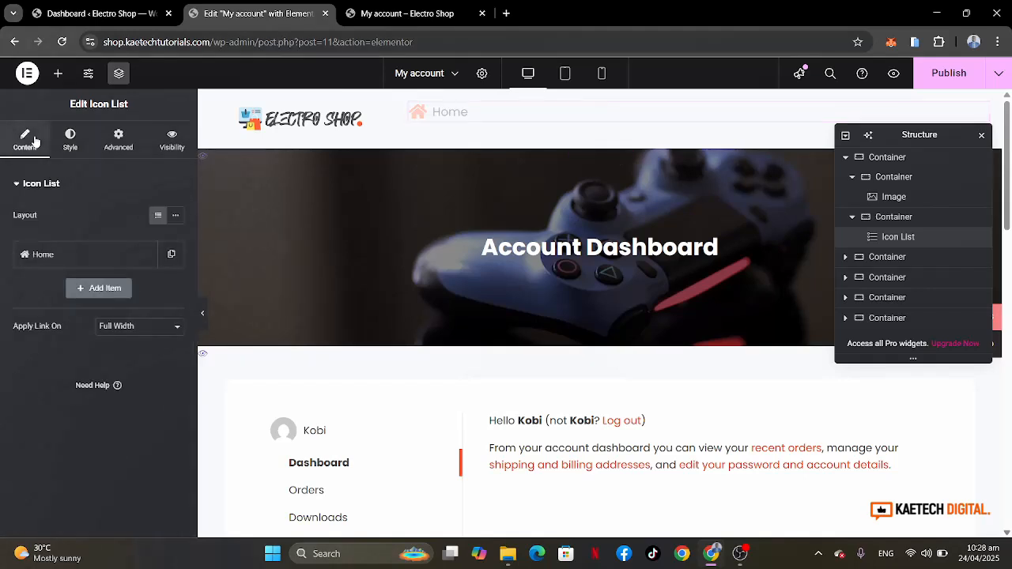
click(172, 256)
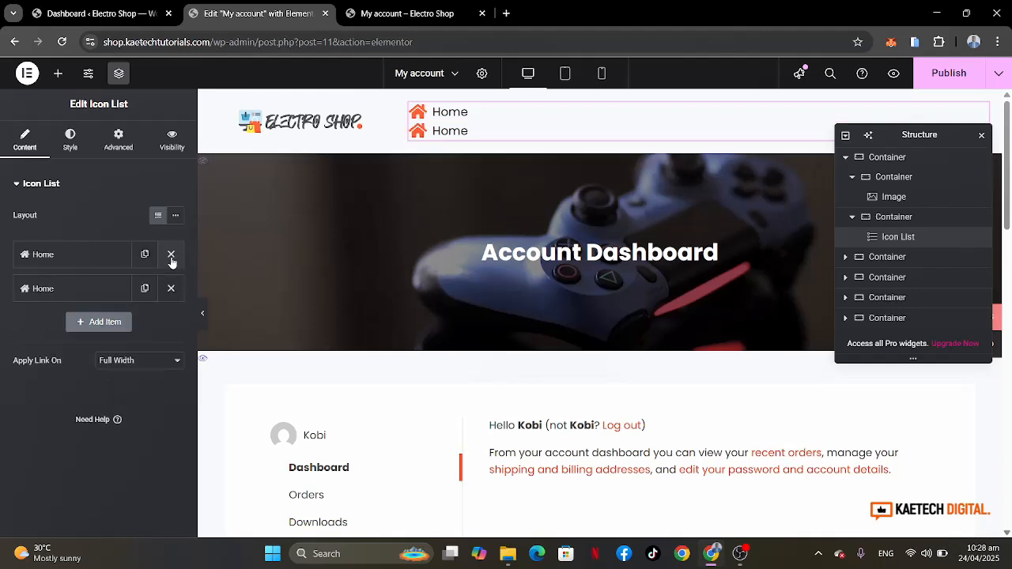
click(144, 289)
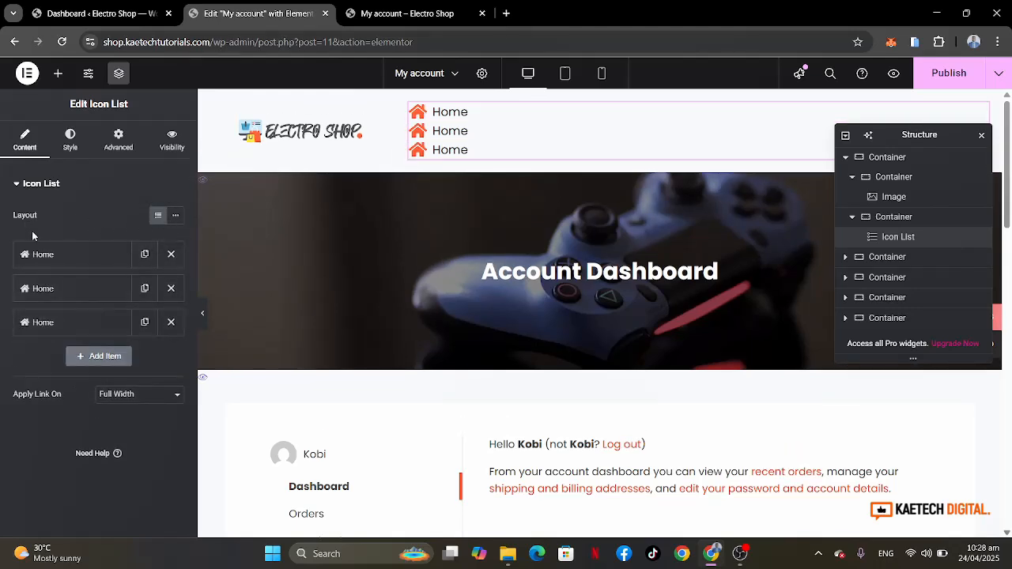
click(178, 216)
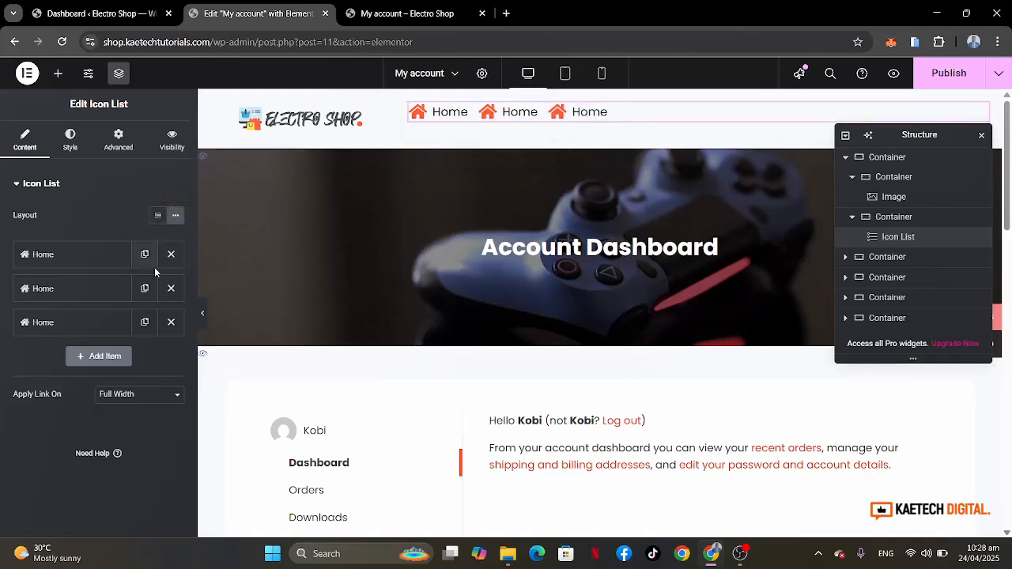
Change the second list item's text to Shop and replace its icon with the shopping basket from the icon library.
click(69, 289)
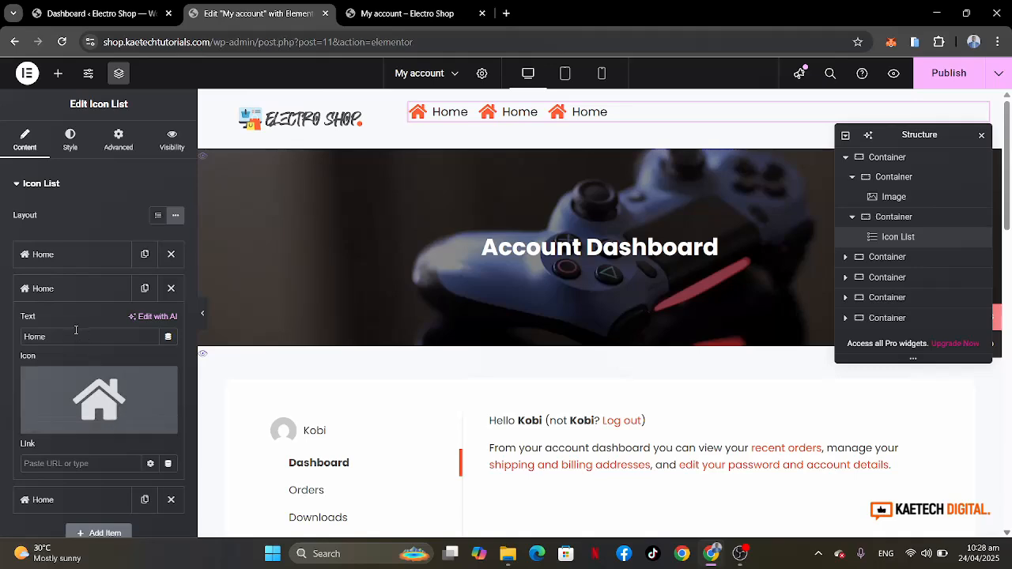
drag(76, 337, 0, 335)
text(Shop)
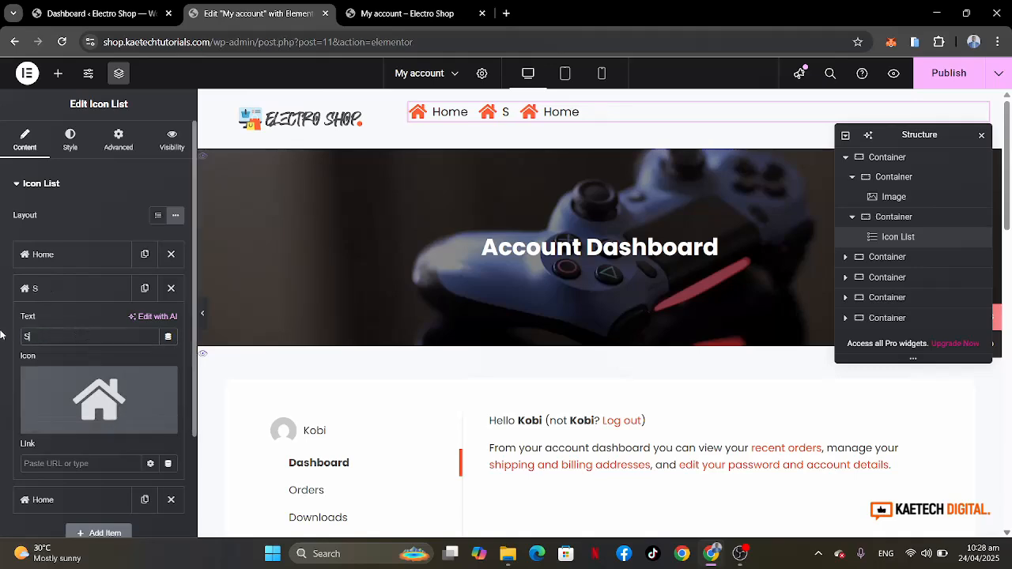
click(90, 399)
click(494, 125)
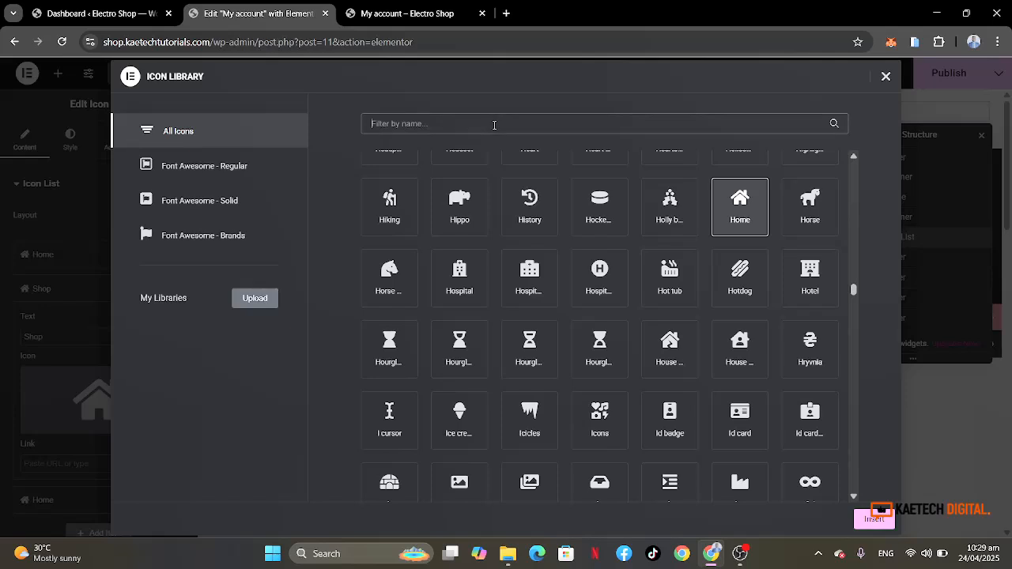
text(shop)
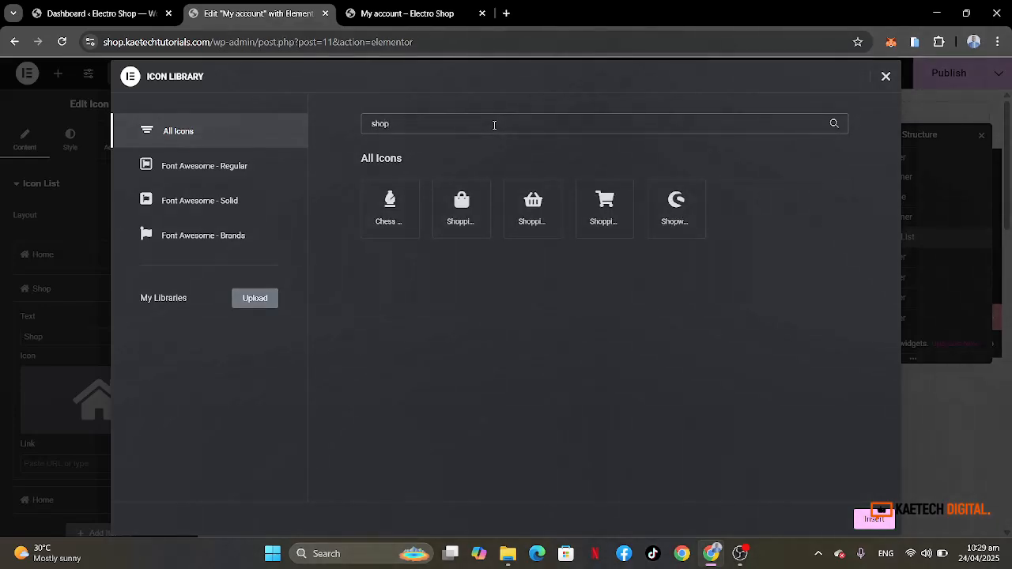
click(533, 207)
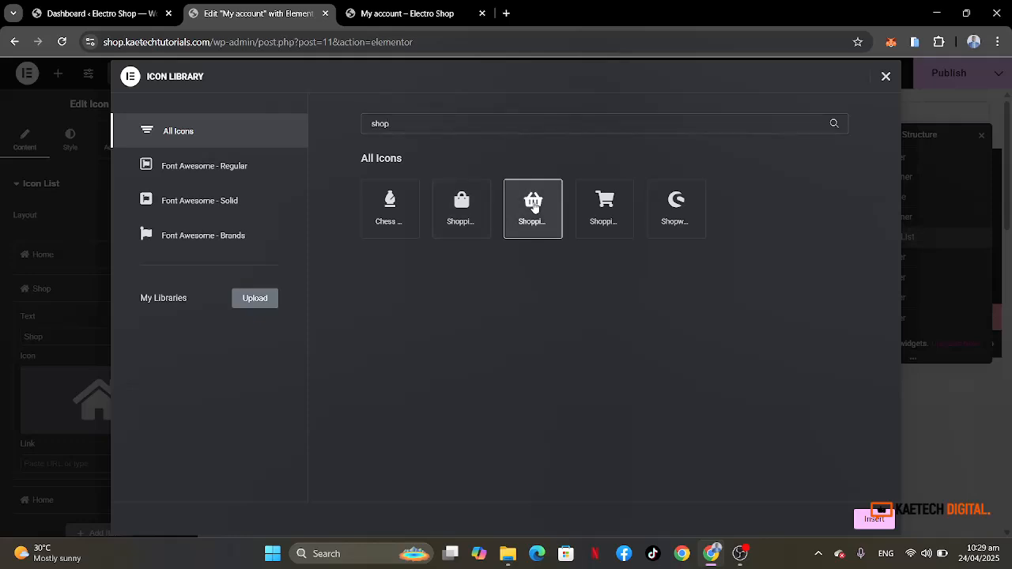
click(874, 520)
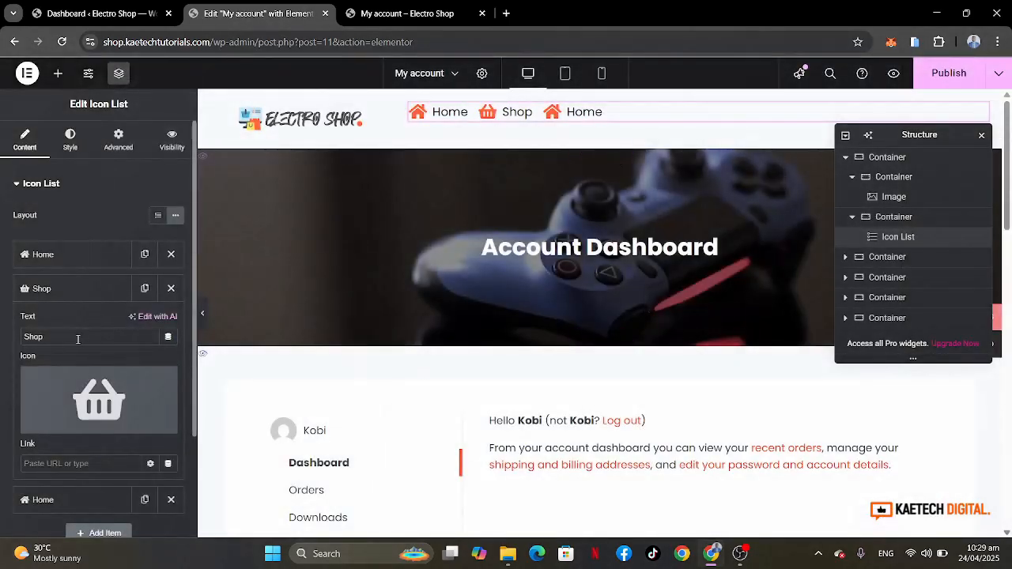
Link the Shop list item to the site's Shop page.
click(79, 292)
click(79, 293)
click(79, 292)
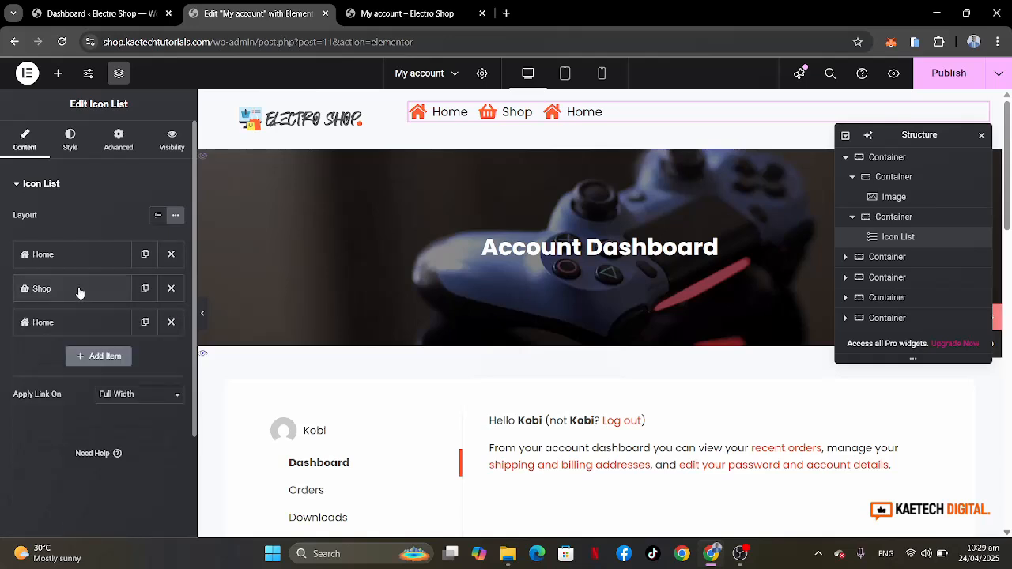
click(79, 292)
click(56, 464)
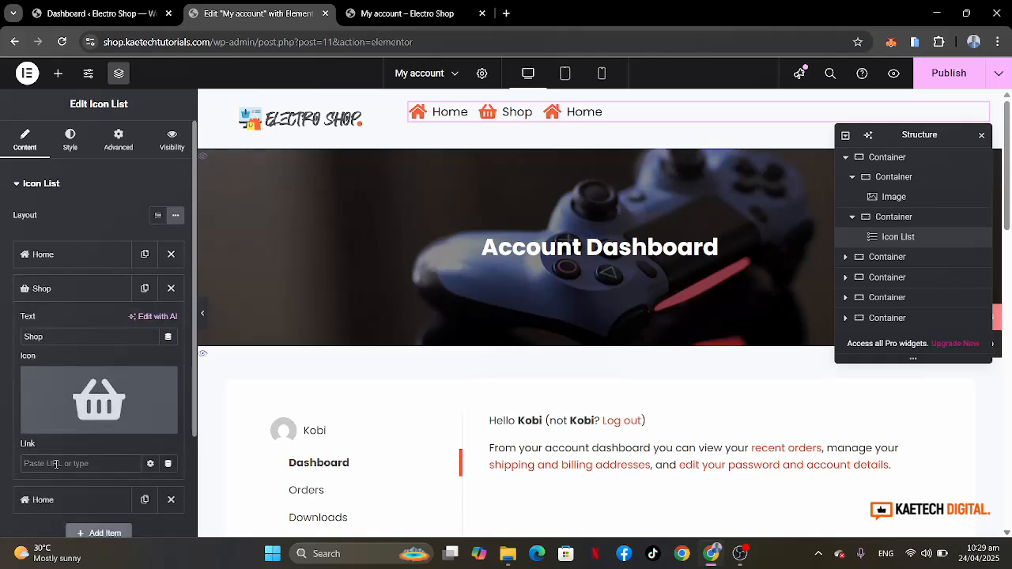
text(shop)
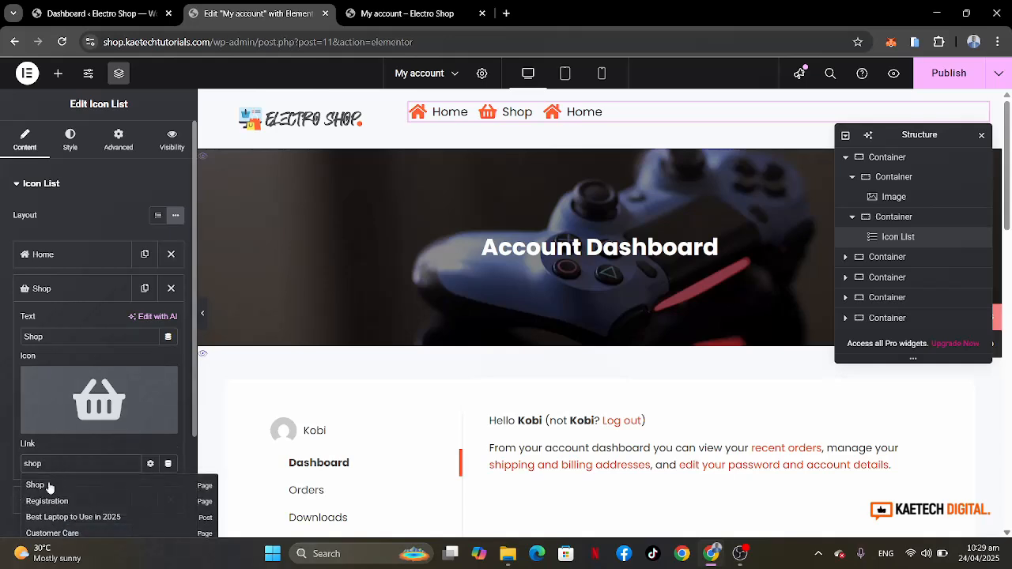
click(43, 484)
Link the first Home list item to the site's home page.
click(70, 254)
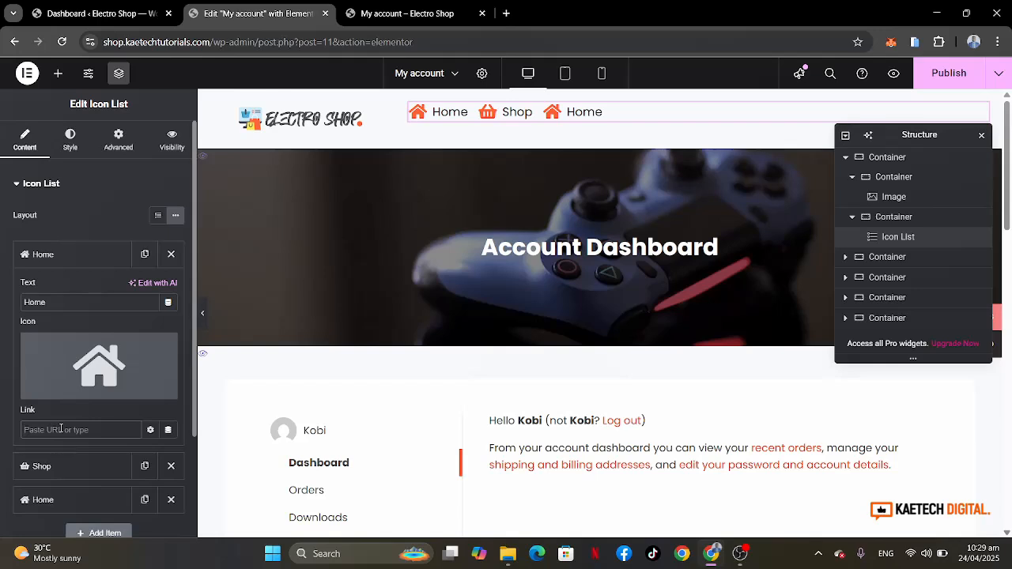
text(home)
click(36, 461)
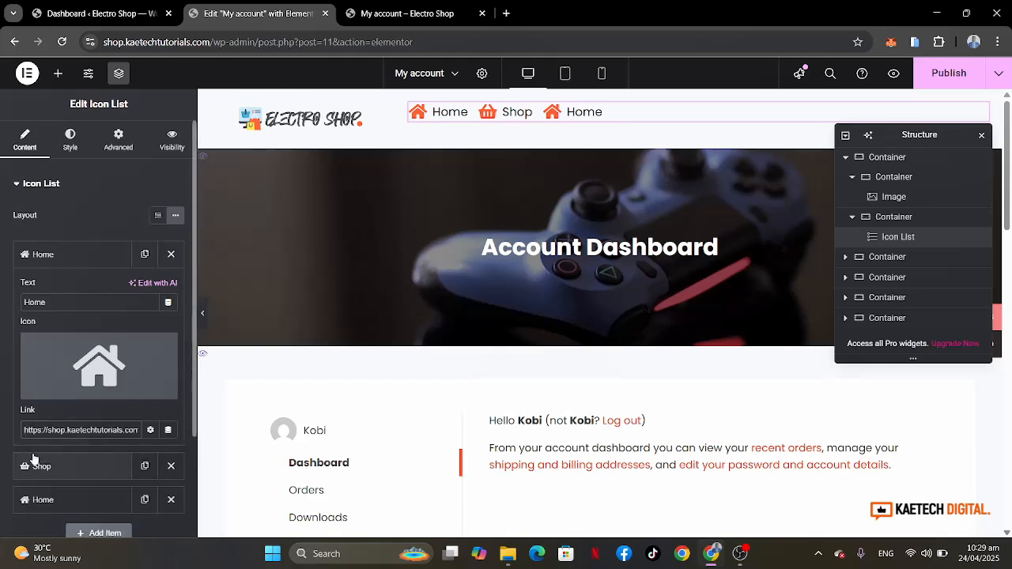
click(81, 265)
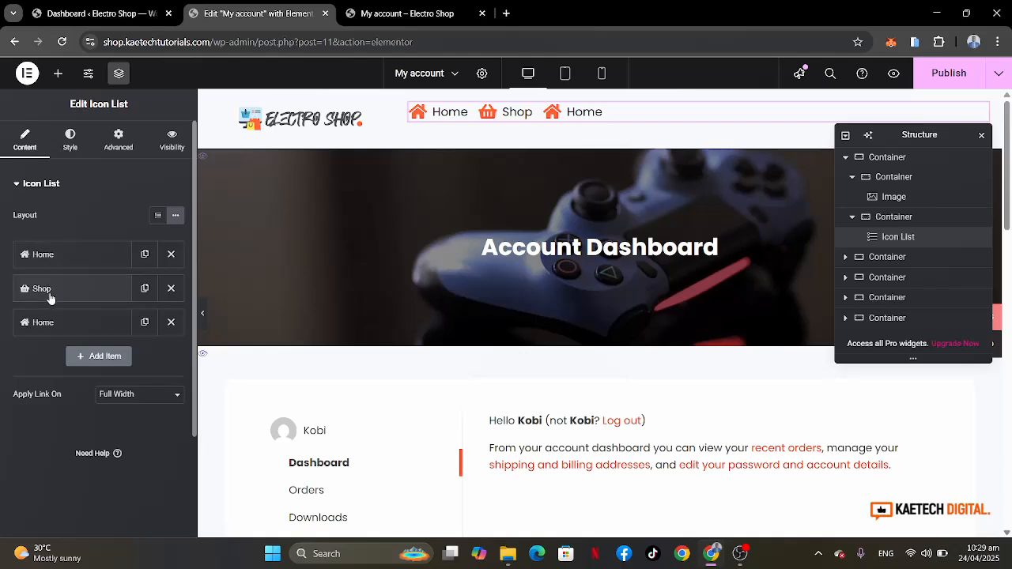
click(87, 258)
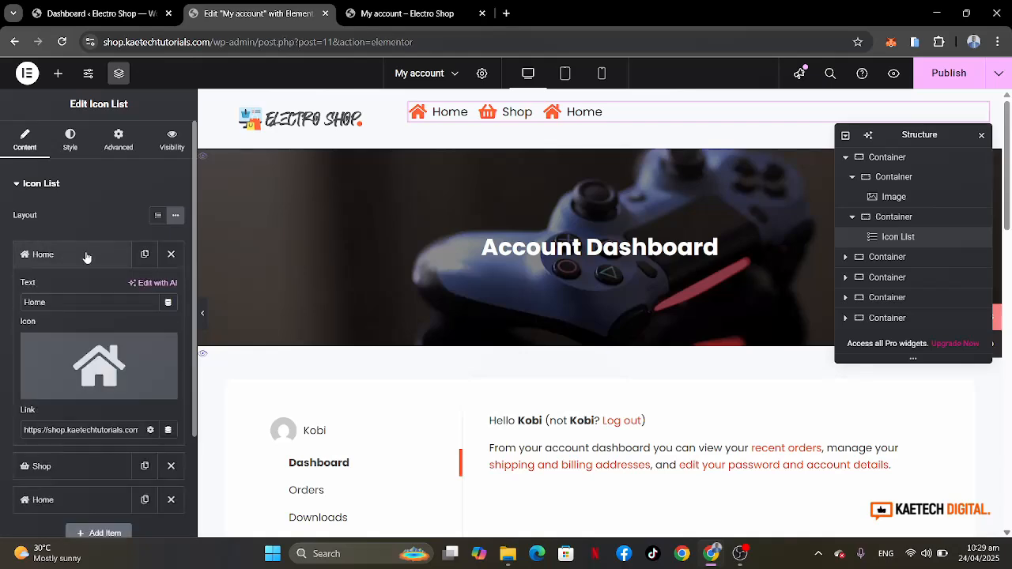
click(72, 345)
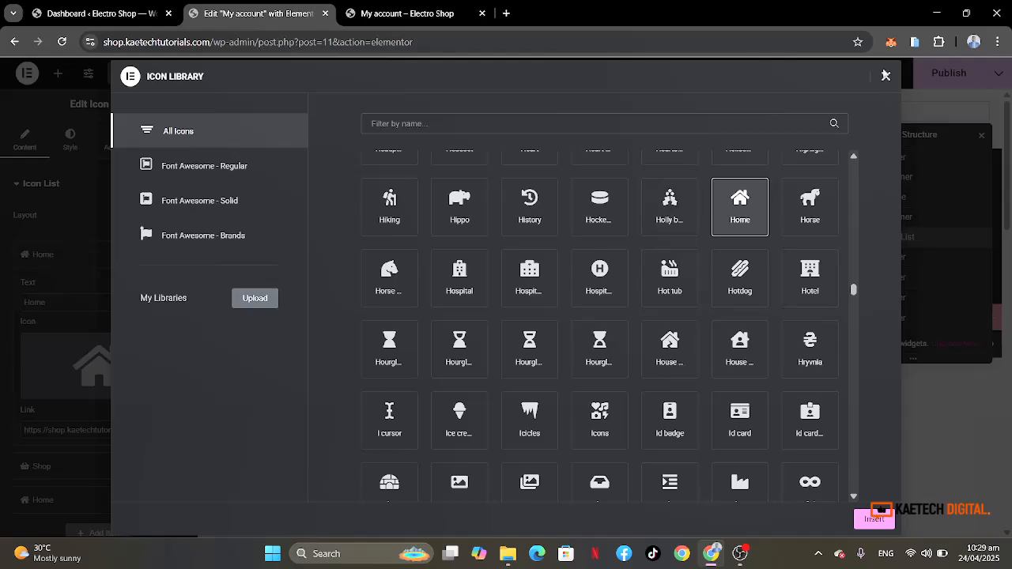
click(886, 75)
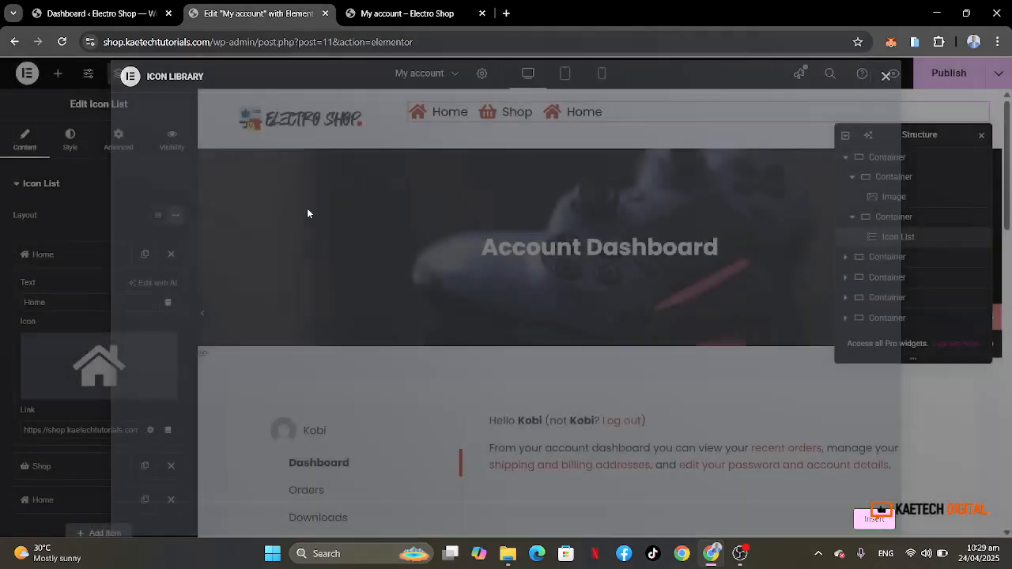
Set the size of the icon list's icons to 22 px.
click(71, 140)
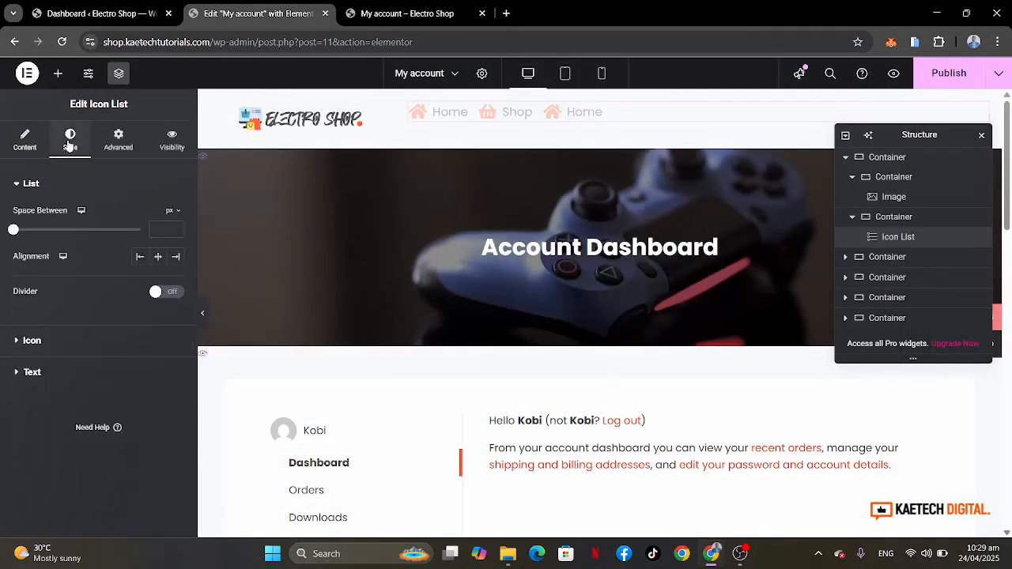
click(54, 344)
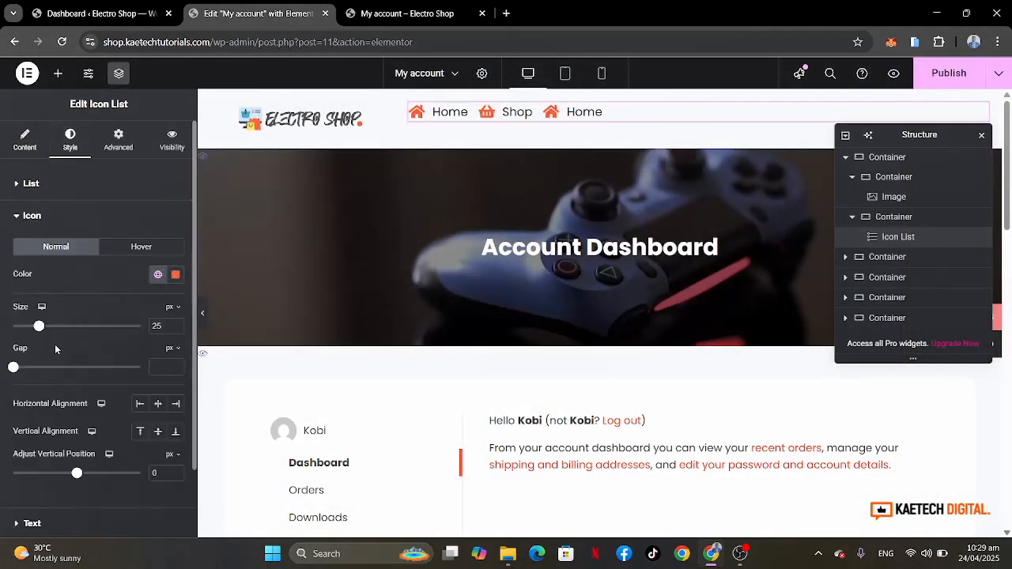
double_click(159, 325)
text(20)
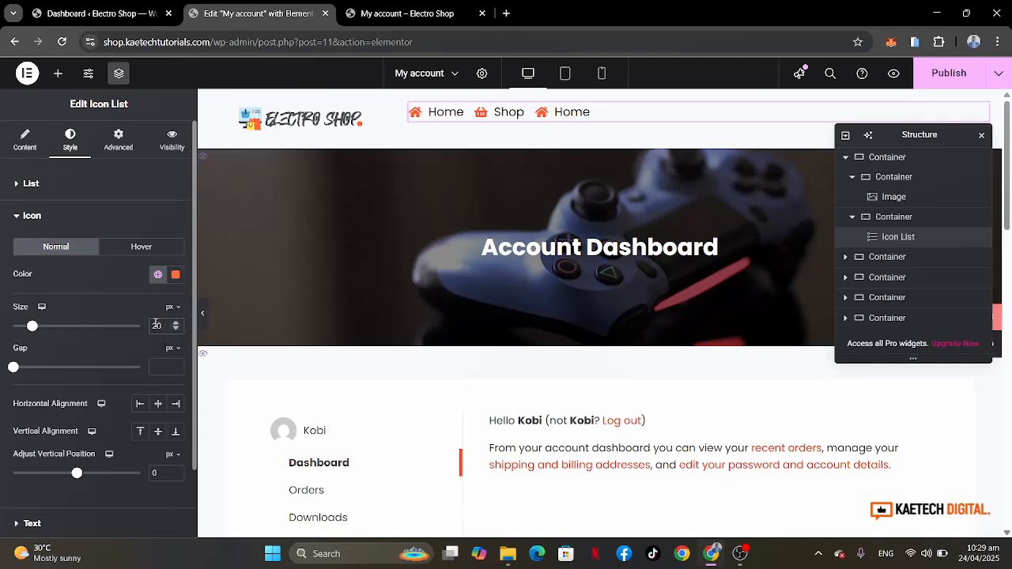
drag(155, 325, 148, 326)
text(22)
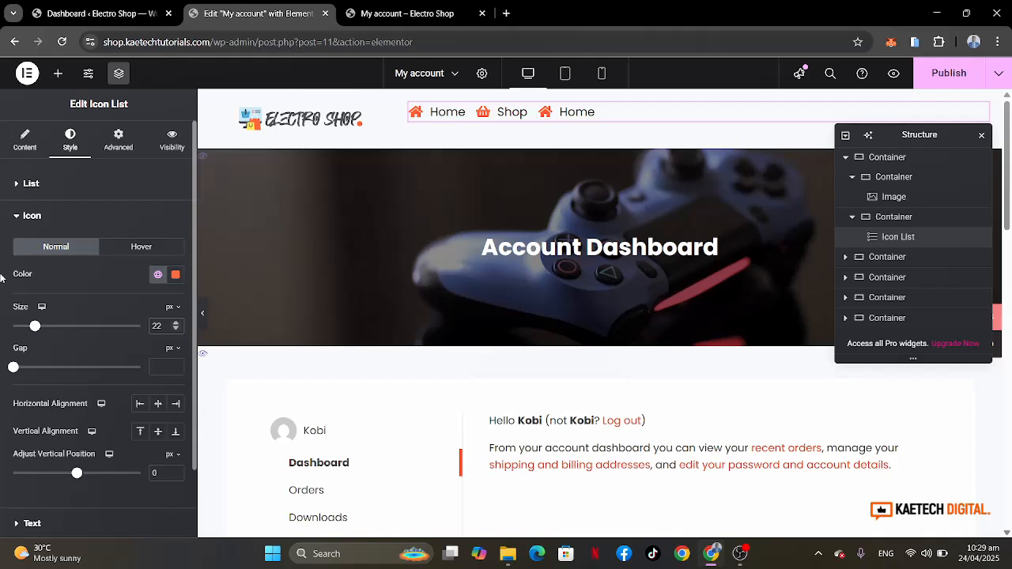
click(62, 218)
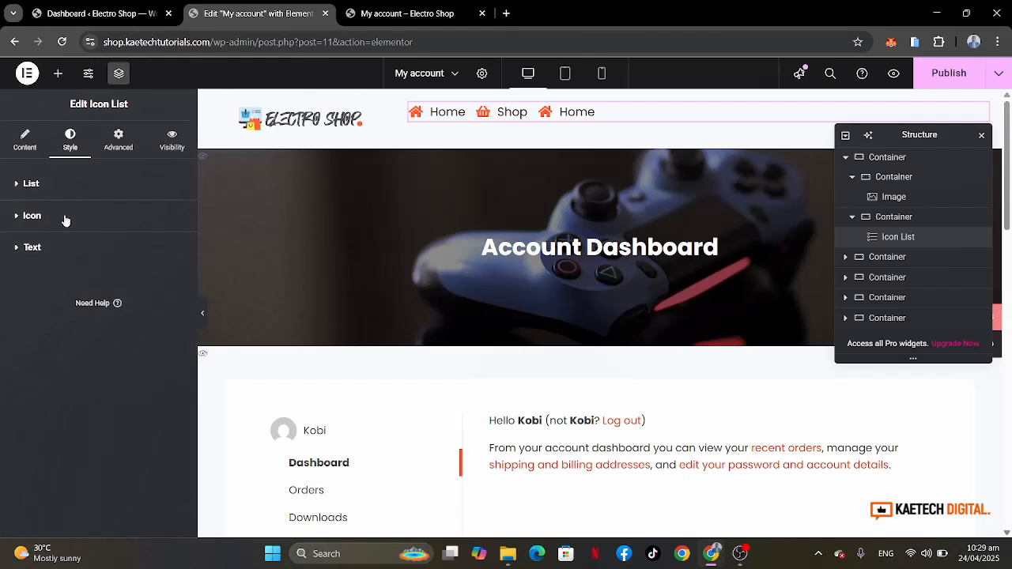
Replace the third list item's icon with the power icon from the icon library and change its text to Logout.
click(26, 140)
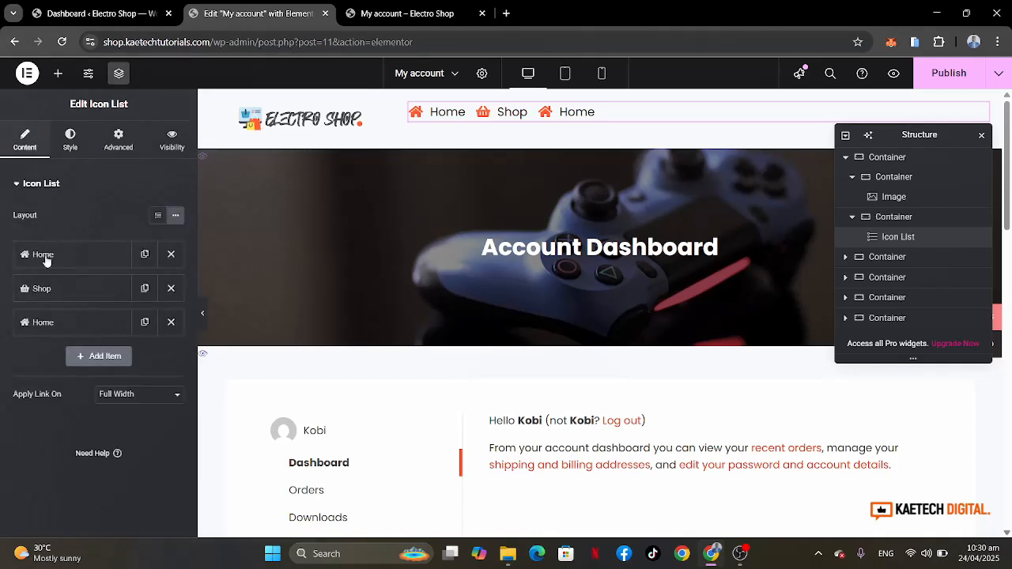
click(64, 321)
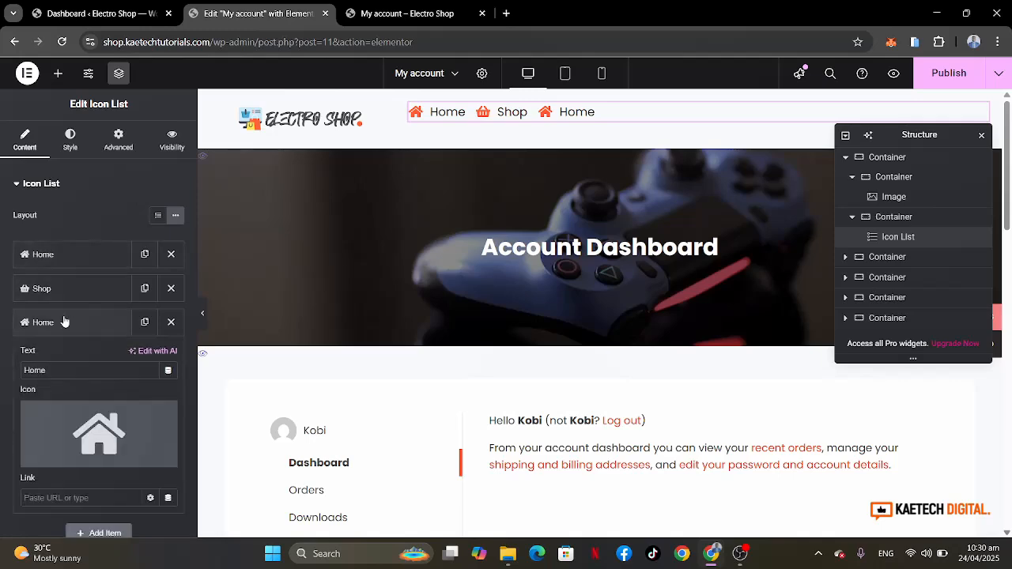
click(86, 441)
click(464, 124)
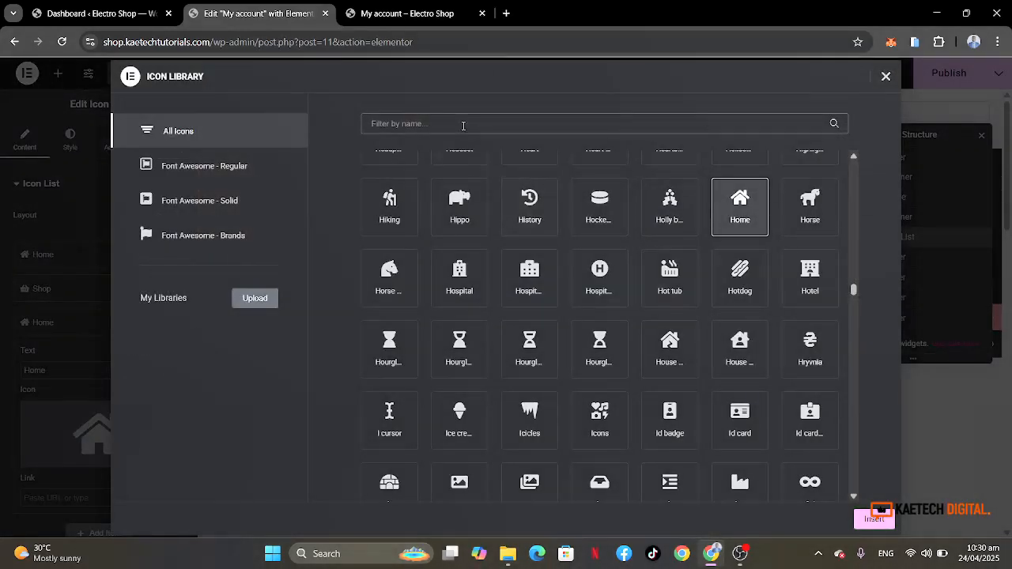
text(off)
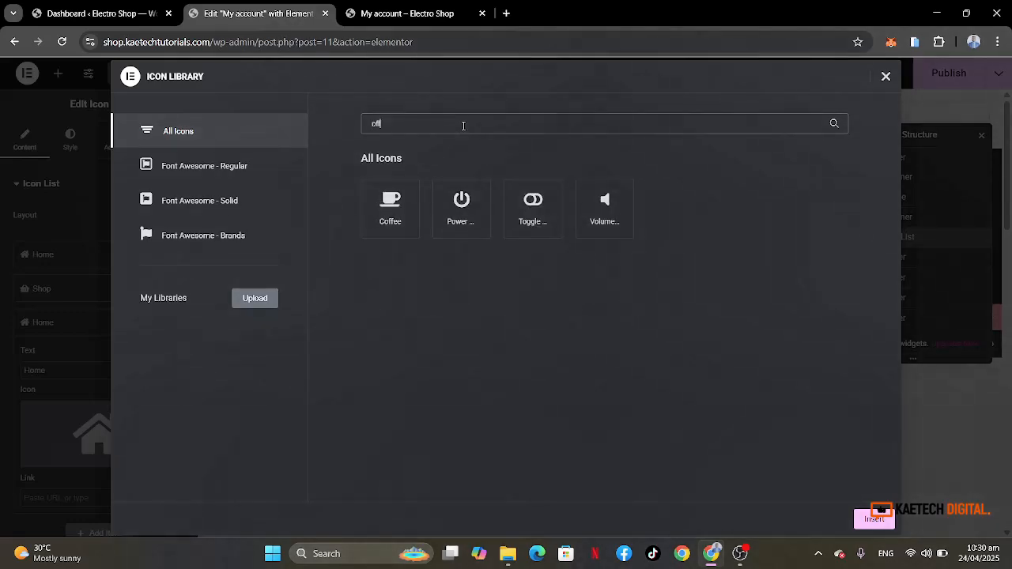
click(463, 212)
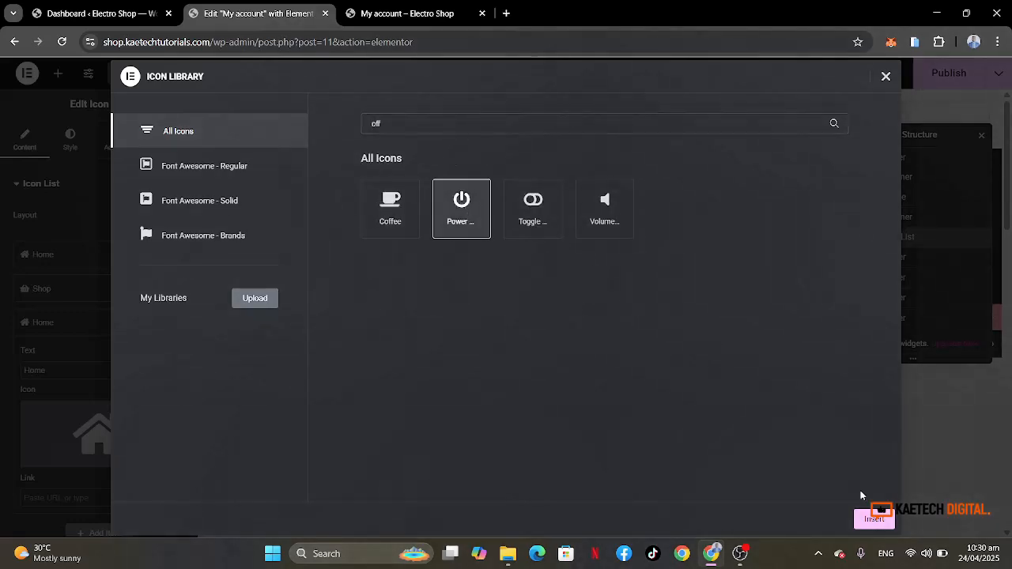
click(873, 519)
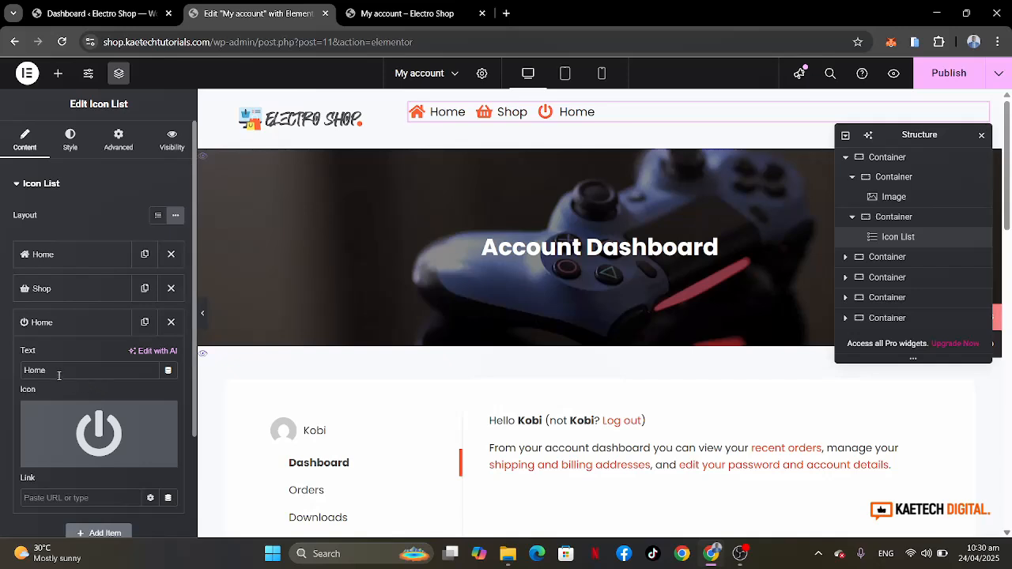
drag(60, 373, 2, 369)
text(Lo)
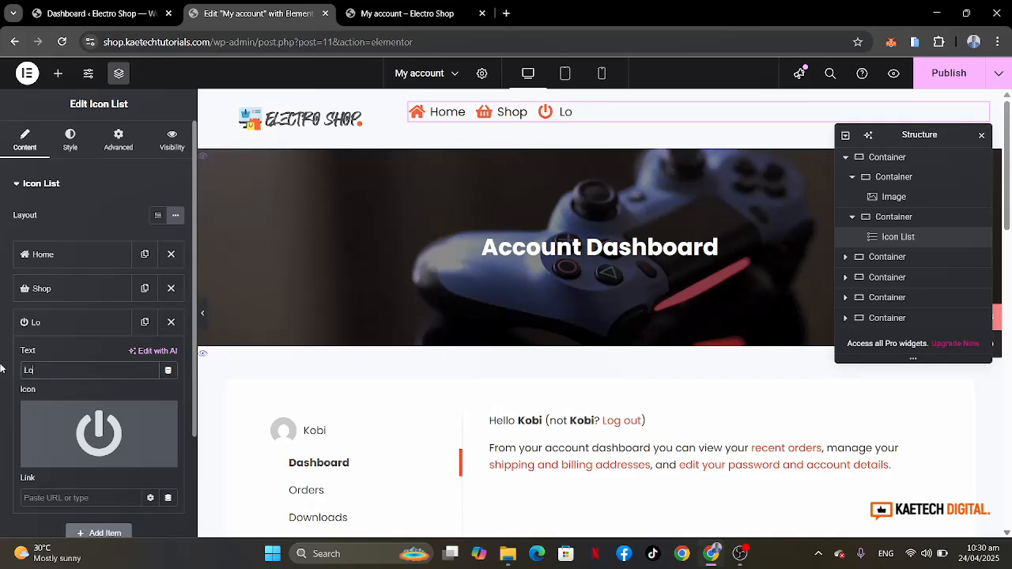
text(gout)
Link the Logout list item to the logout address copied from the account menu on the live My account page.
scroll(1, 369, down, 1)
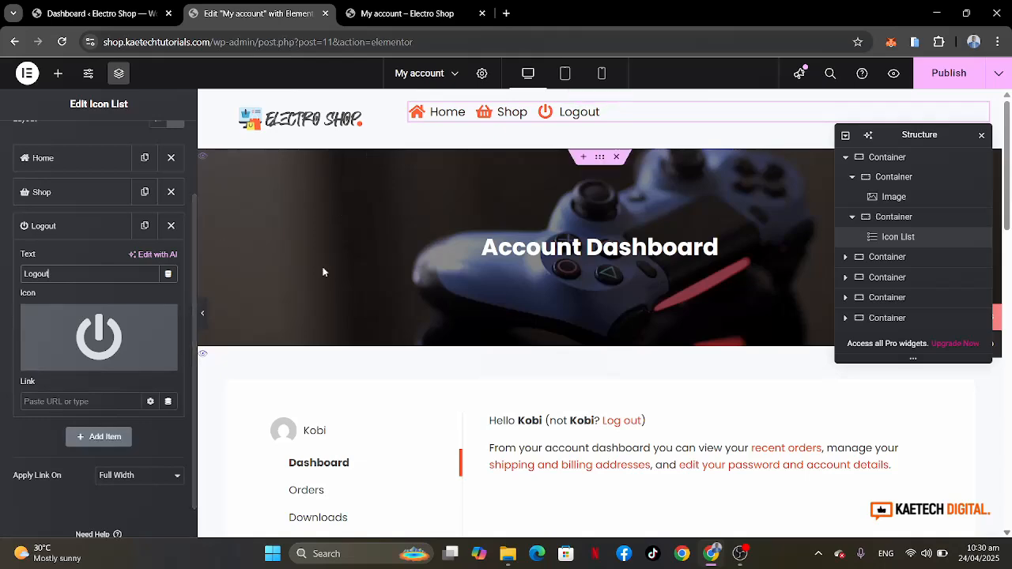
scroll(388, 366, down, 1)
click(401, 12)
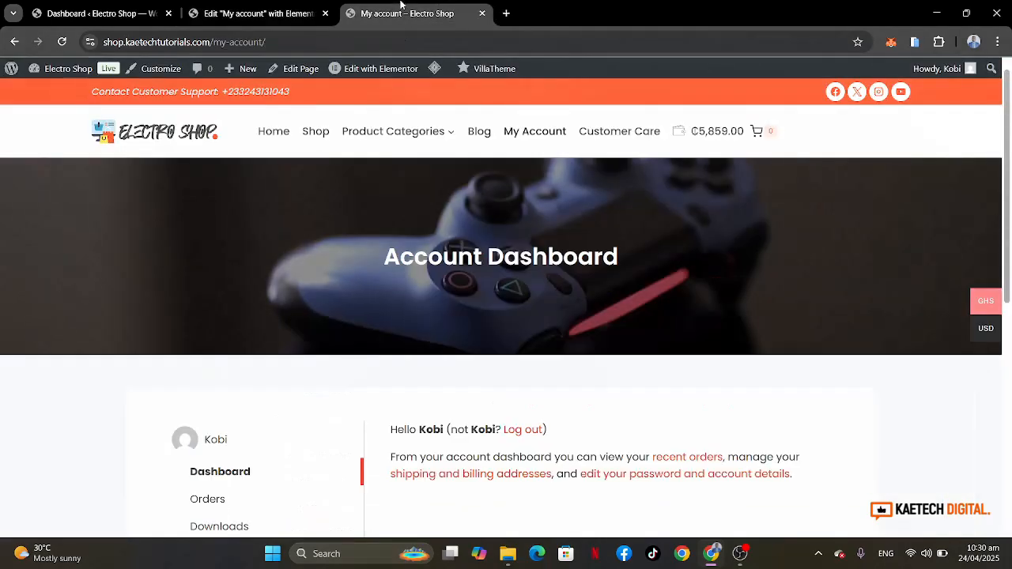
scroll(472, 405, down, 3)
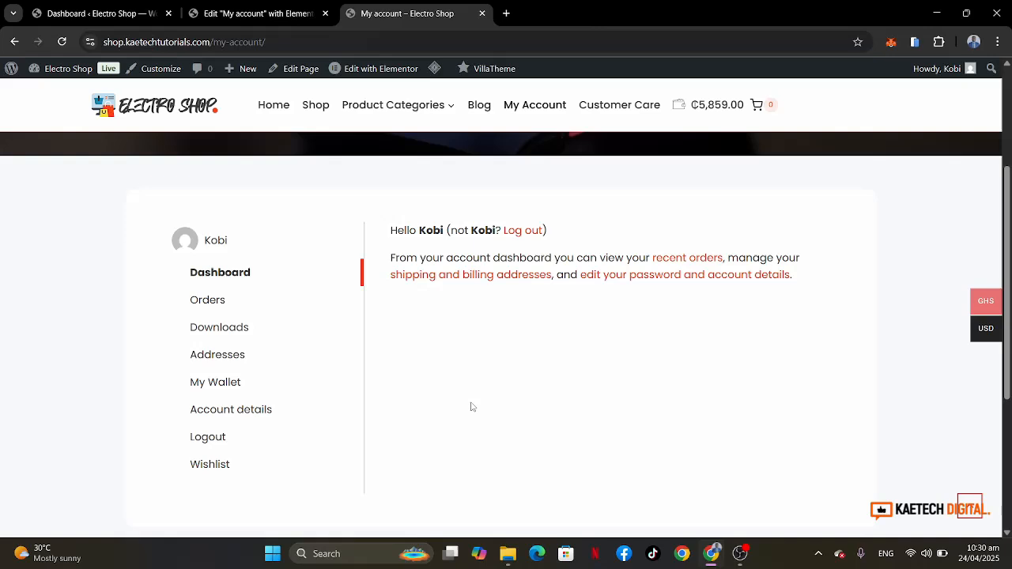
right_click(205, 445)
click(265, 316)
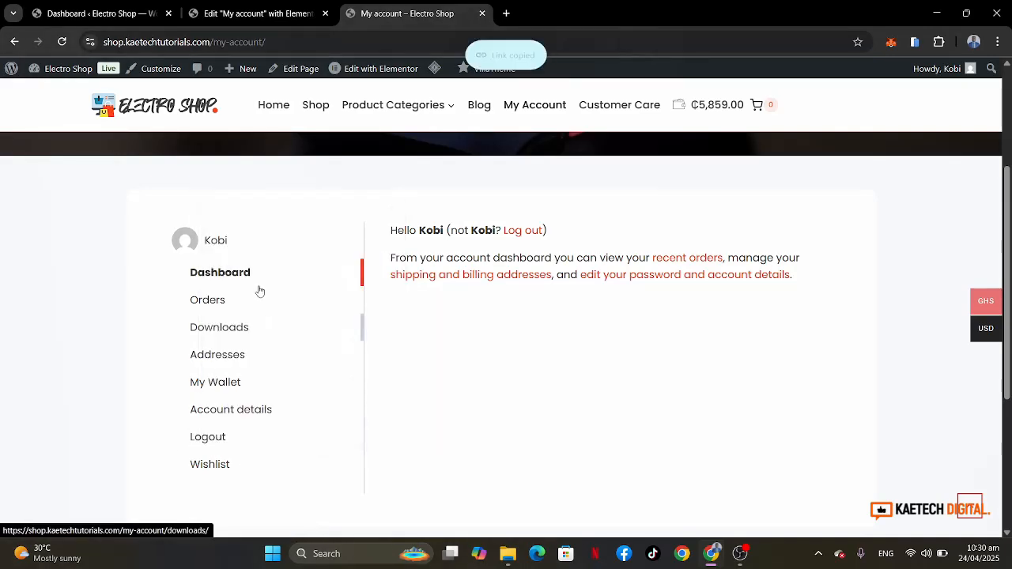
click(261, 19)
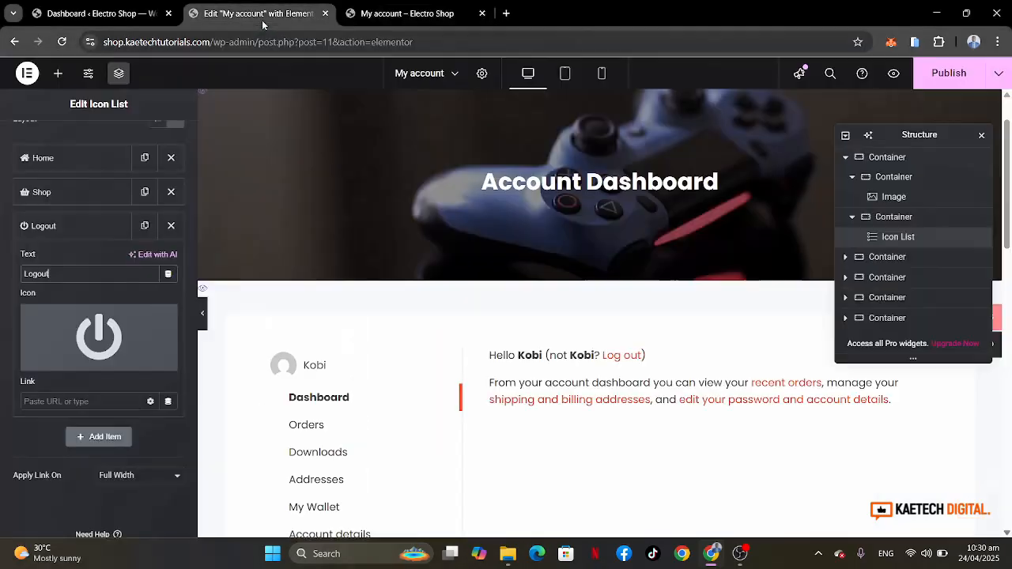
click(65, 400)
key(ctrl+v)
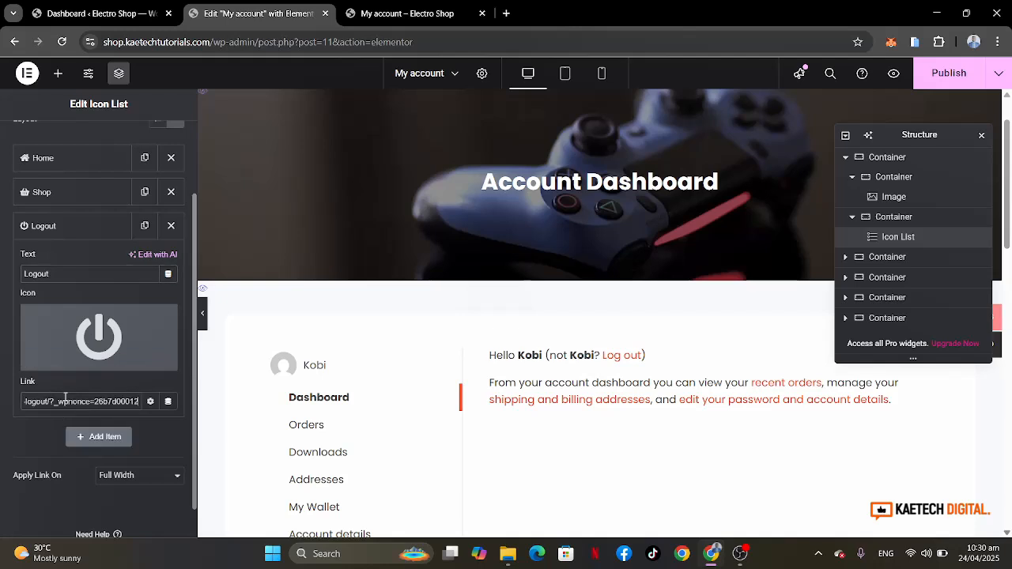
click(94, 230)
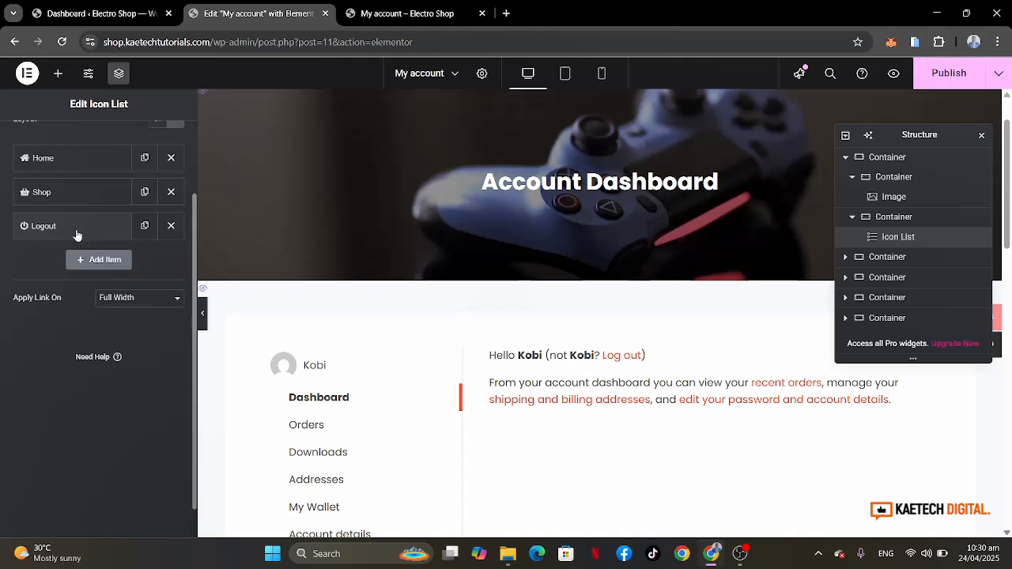
Justify the content of the icon list's container to the center and align its items to the end.
scroll(106, 204, up, 2)
scroll(459, 187, up, 2)
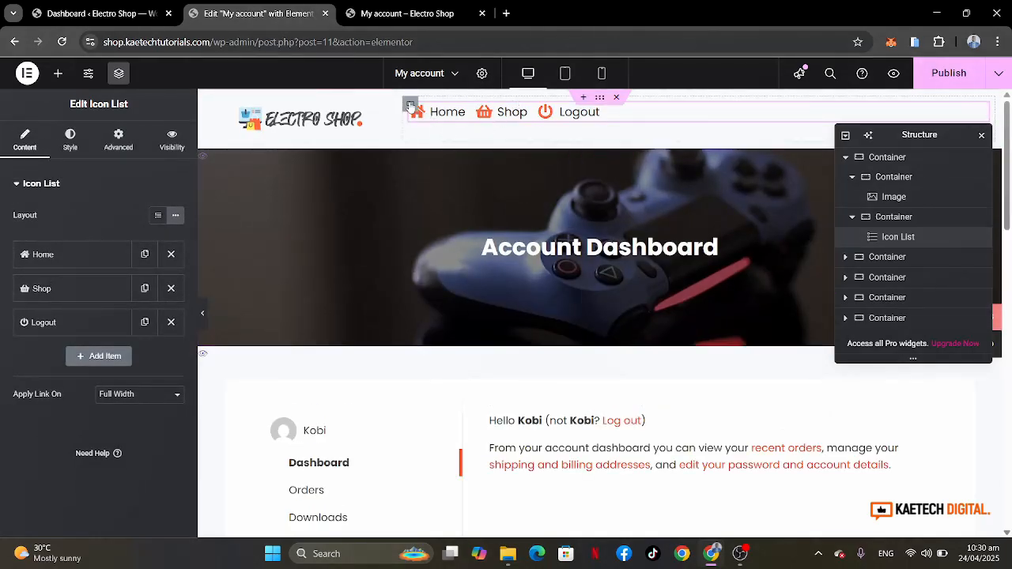
click(410, 106)
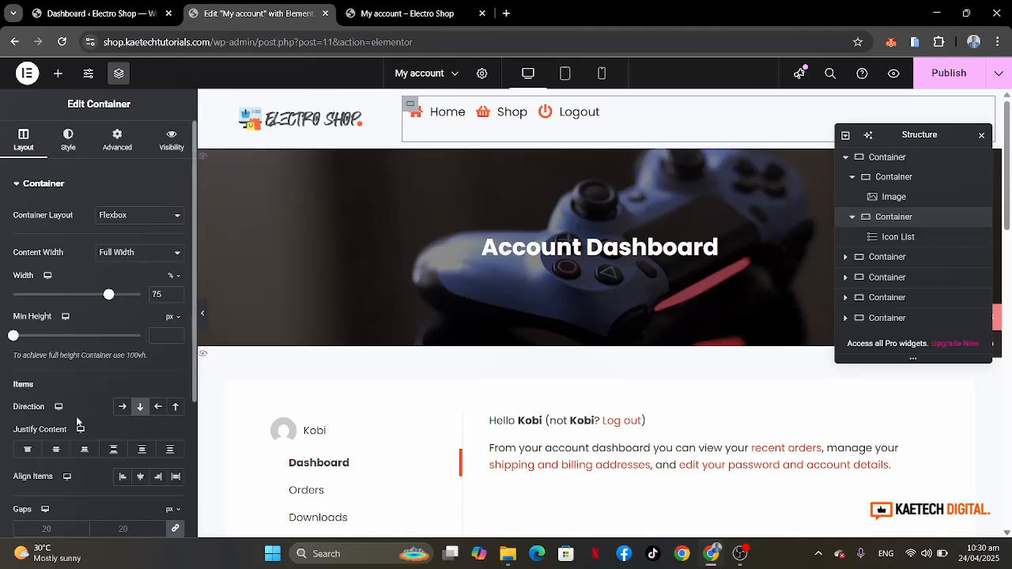
click(56, 449)
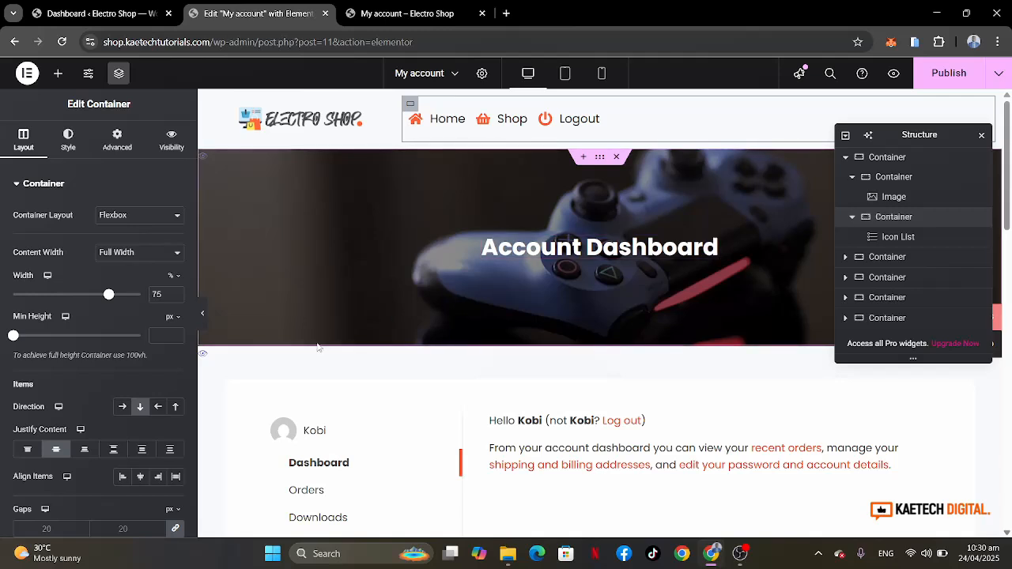
click(158, 477)
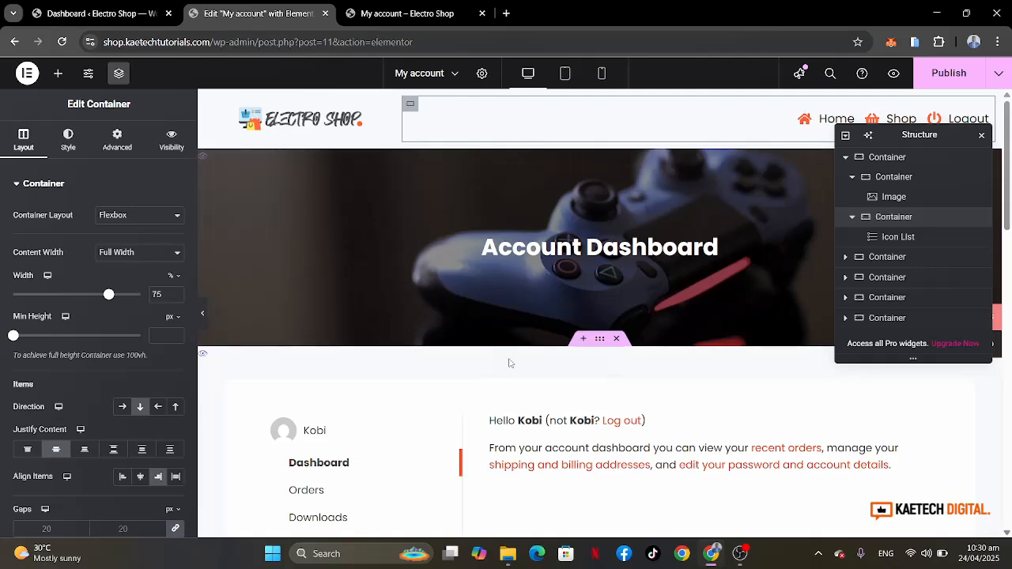
Delete the Account Dashboard banner container beneath the logo header.
scroll(407, 271, down, 3)
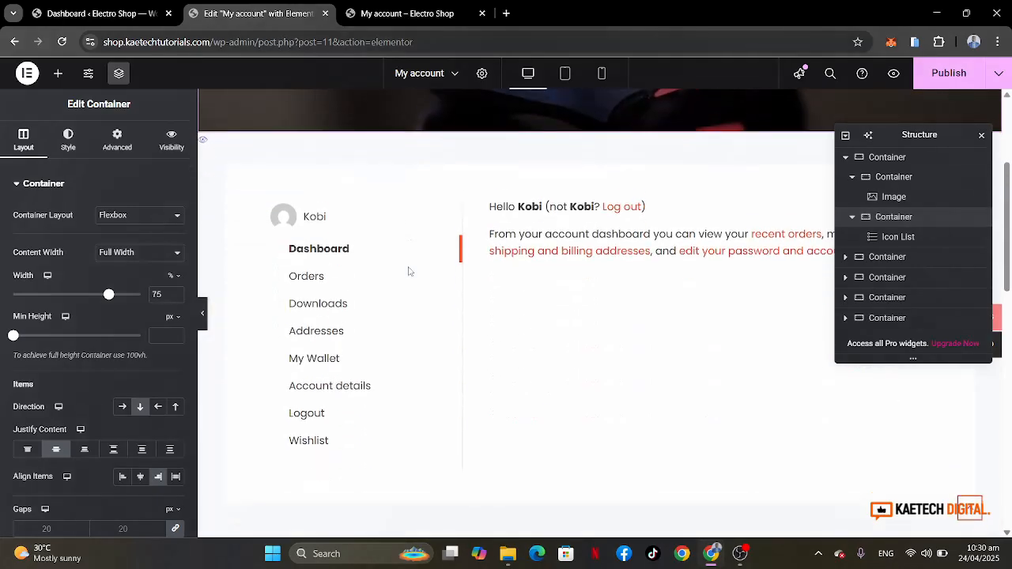
scroll(408, 271, up, 2)
scroll(409, 271, up, 1)
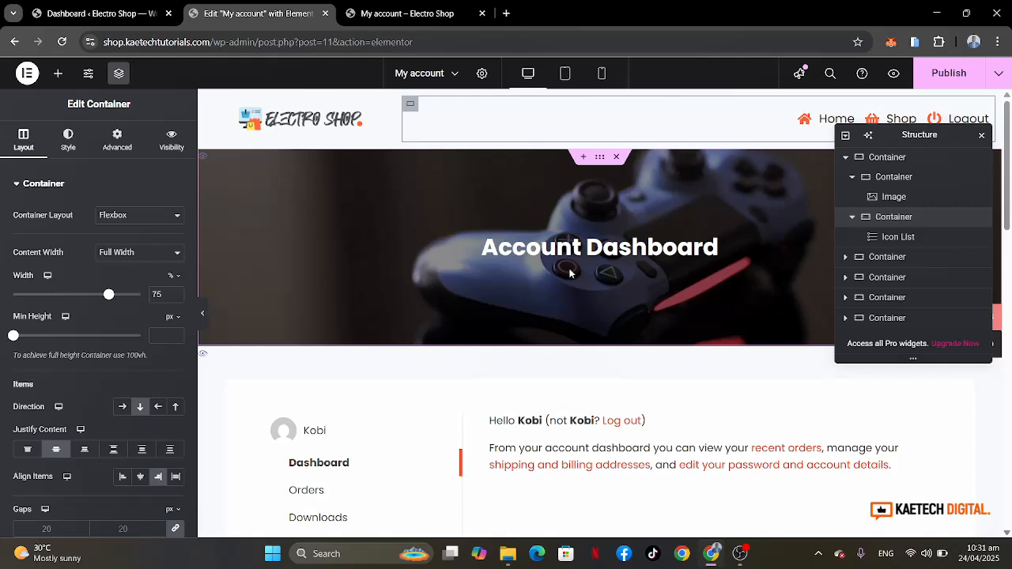
click(618, 157)
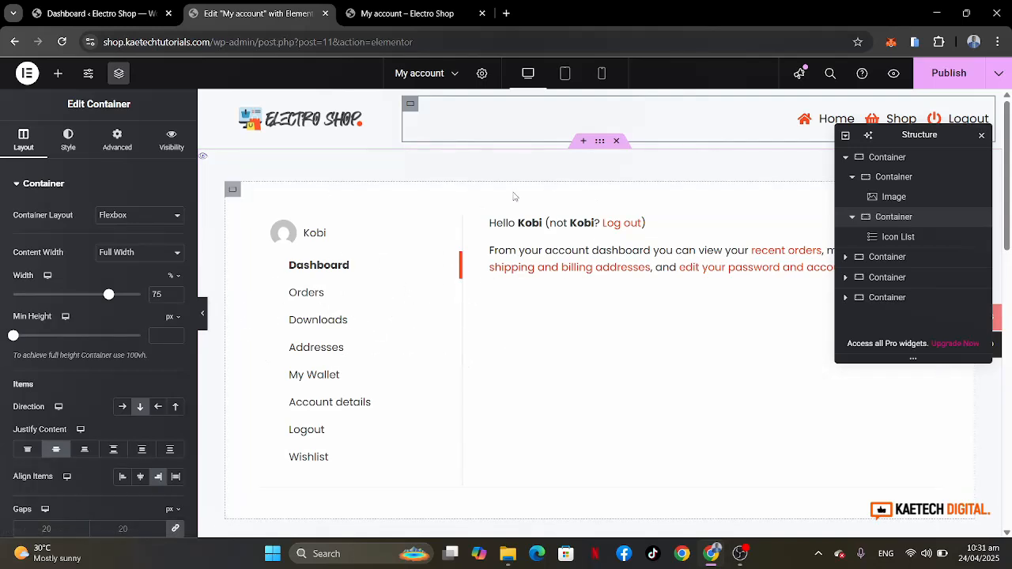
Add a two-column container with a one-third and two-thirds structure between the header and the account content.
click(583, 142)
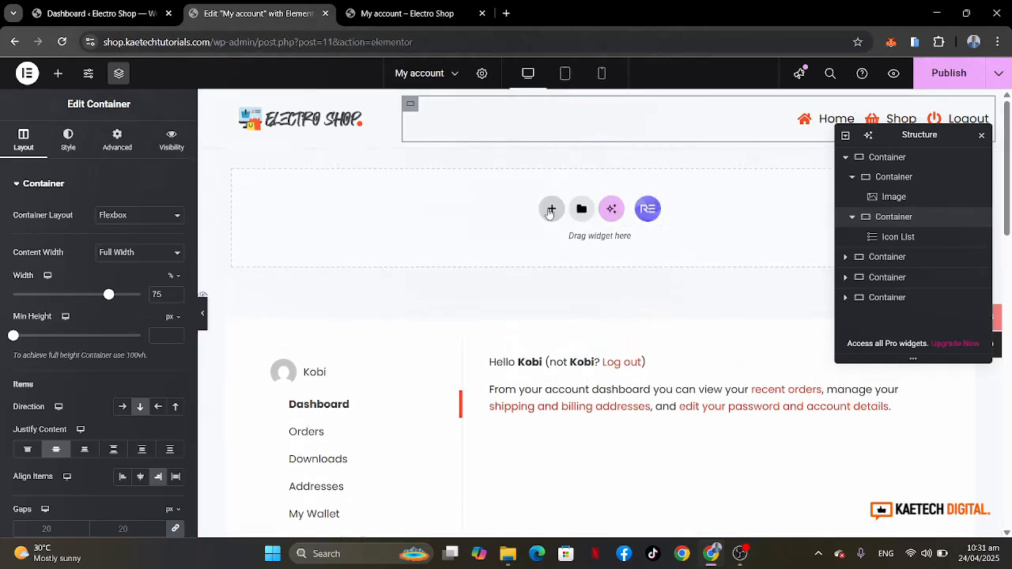
click(551, 210)
click(549, 256)
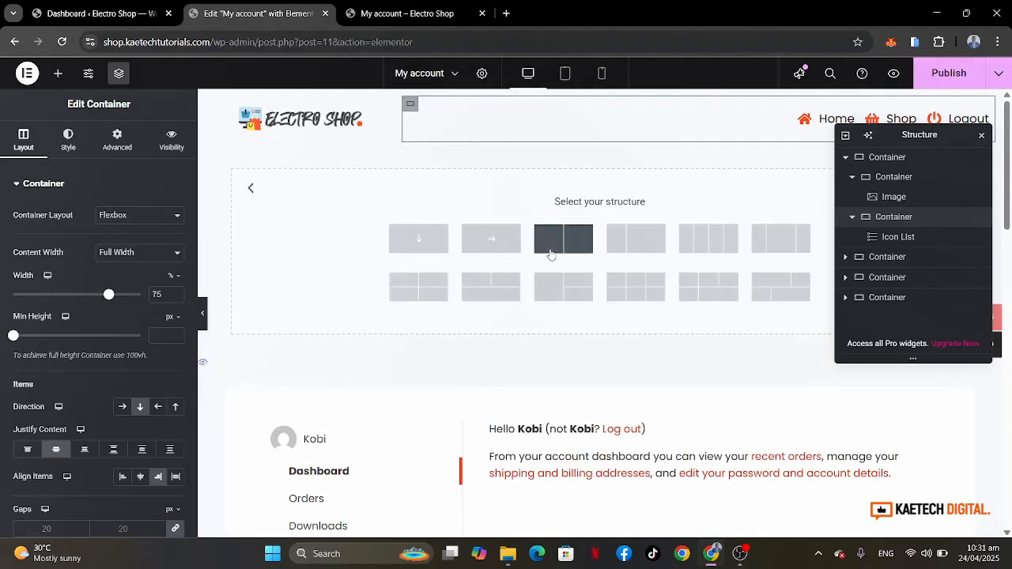
click(615, 246)
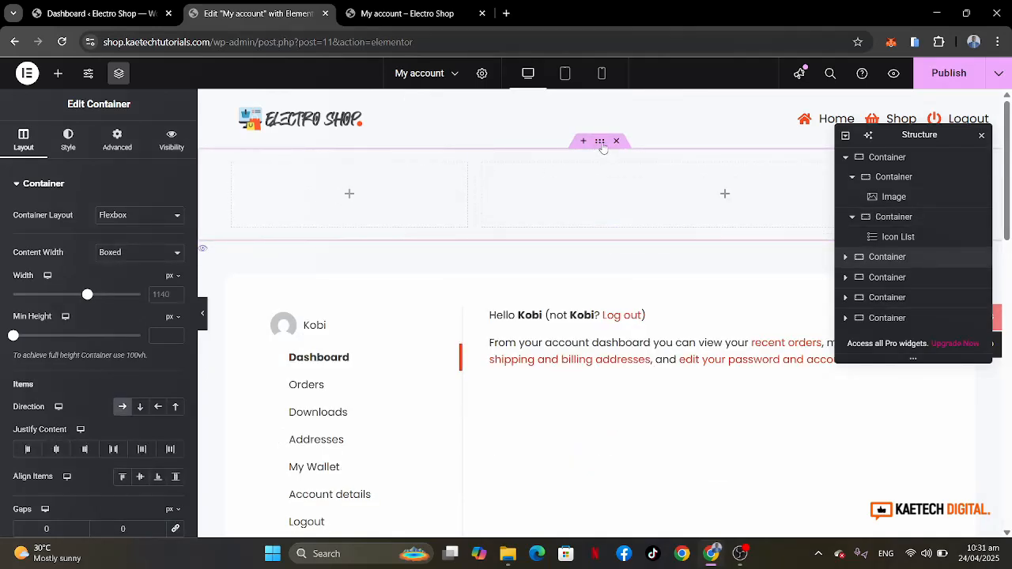
Set the new two-column container's boxed width to 1280 px and its minimum height to 100 vh.
click(159, 294)
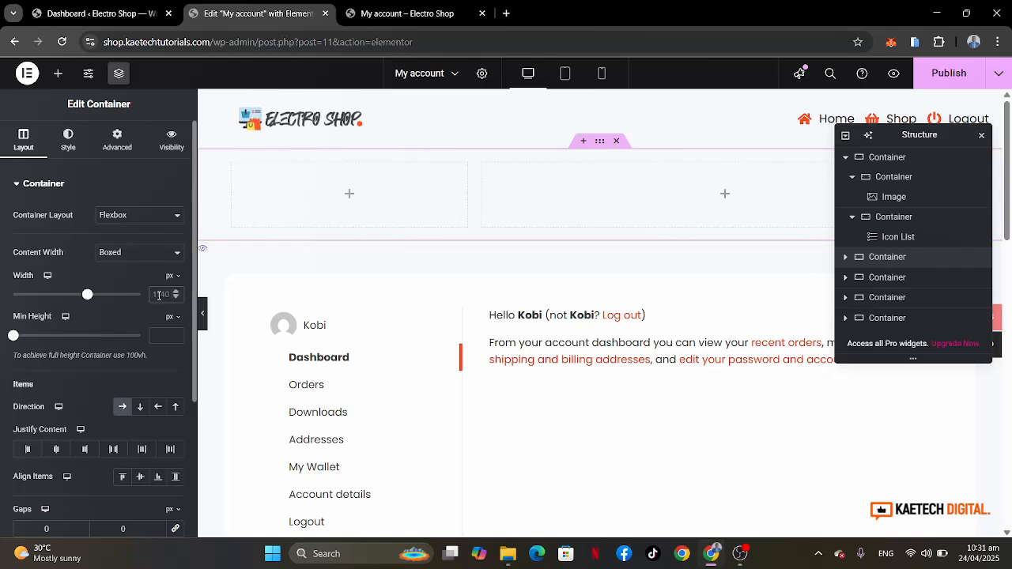
text(1280)
click(176, 317)
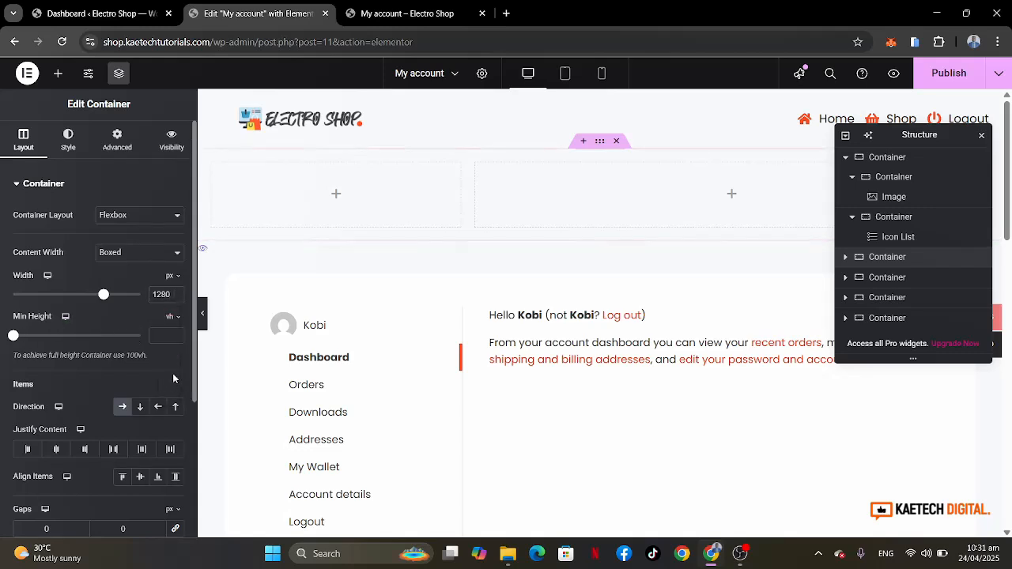
click(173, 376)
drag(80, 336, 175, 331)
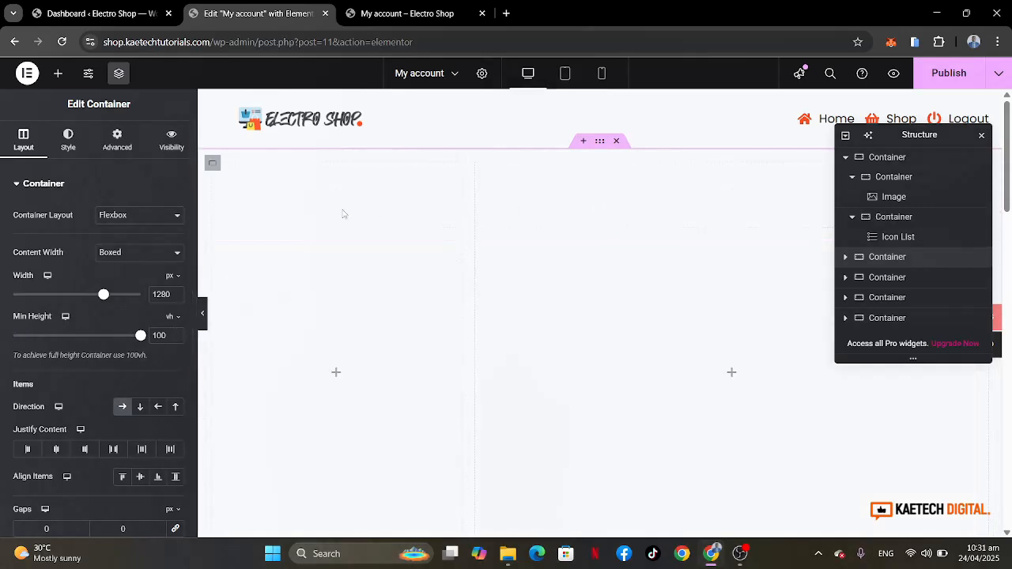
Set the width of the narrow first column in the new container to 20%.
click(212, 165)
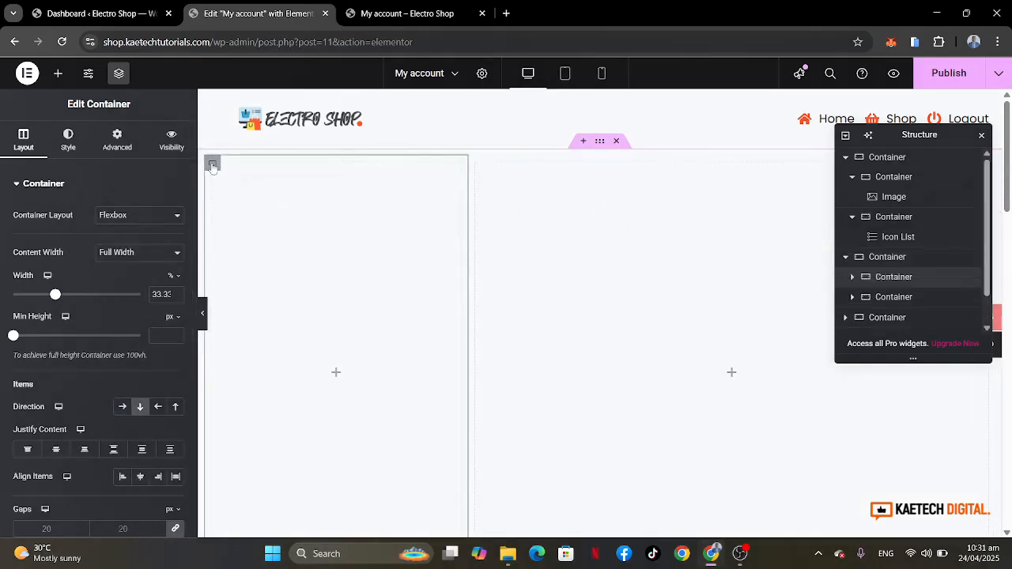
double_click(153, 294)
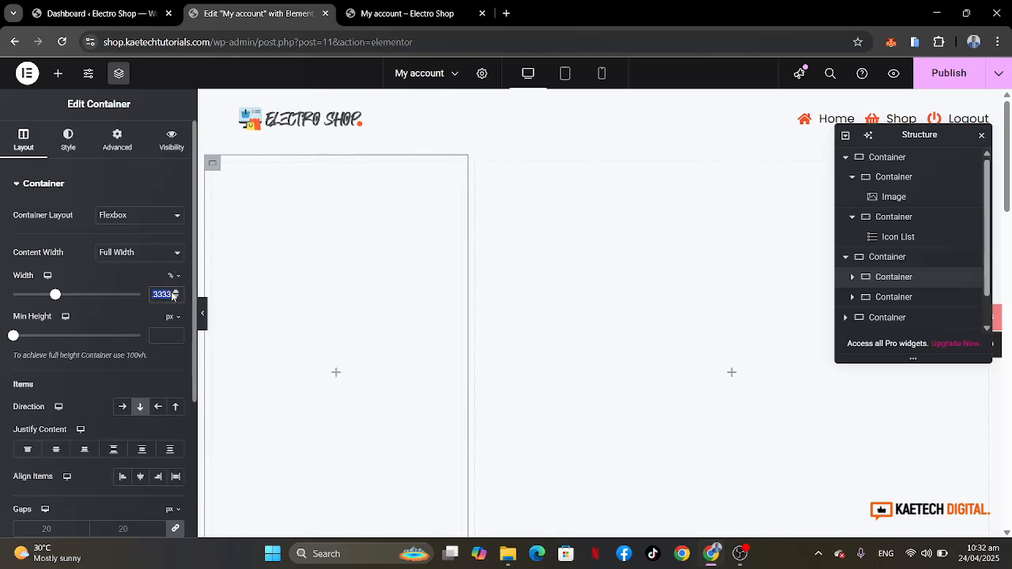
text(25)
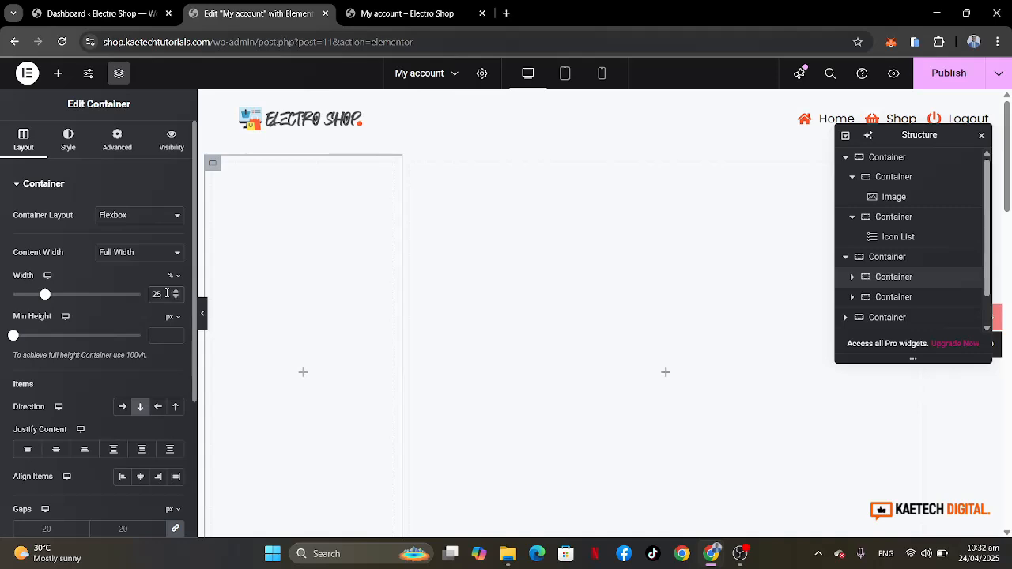
drag(159, 294, 140, 294)
text(20)
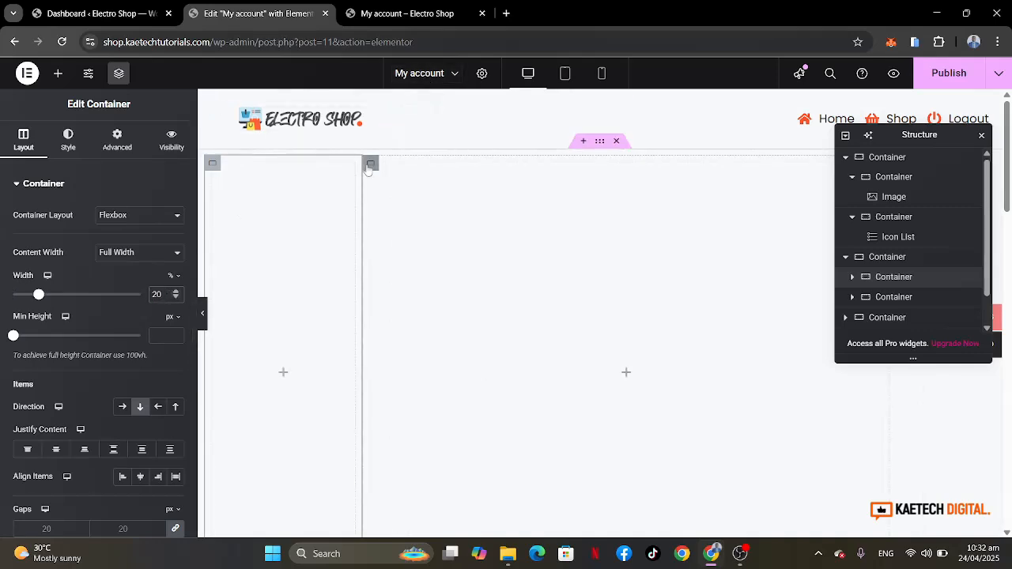
Set the width of the wide second column in the new container to 80%.
click(372, 167)
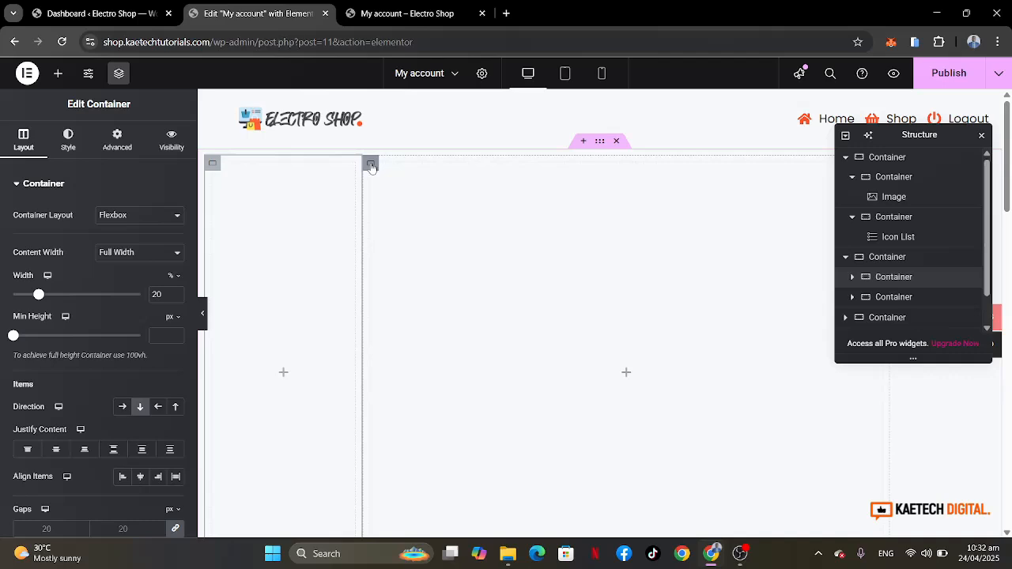
double_click(159, 294)
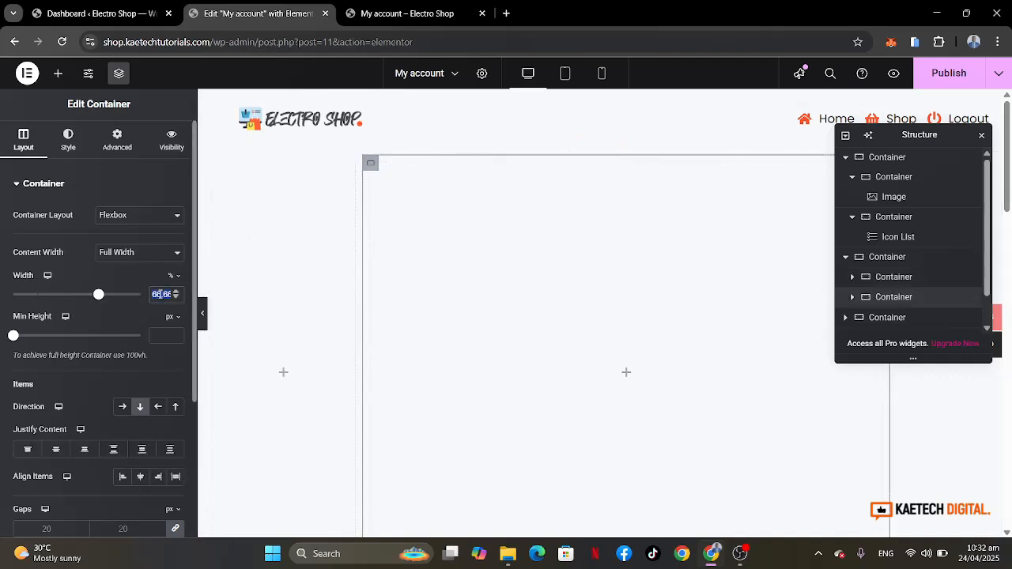
text(80)
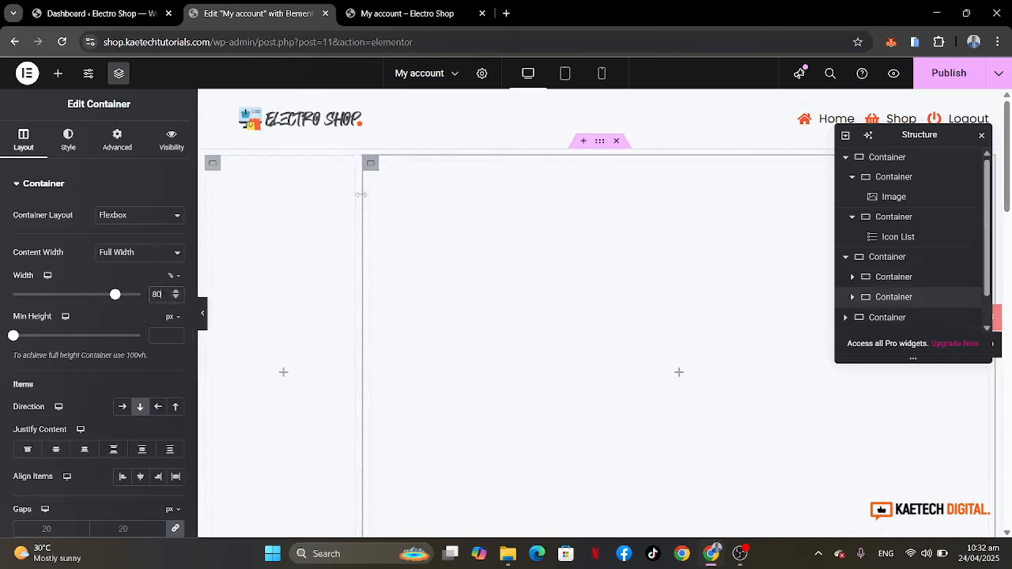
Set the padding of the two-column parent container to 0 px on all sides.
click(605, 145)
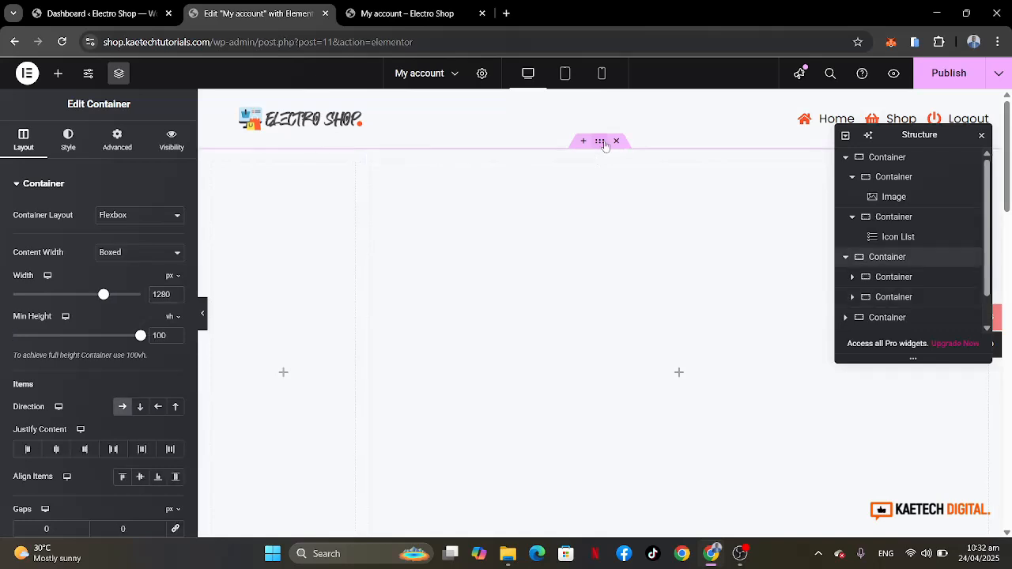
click(117, 149)
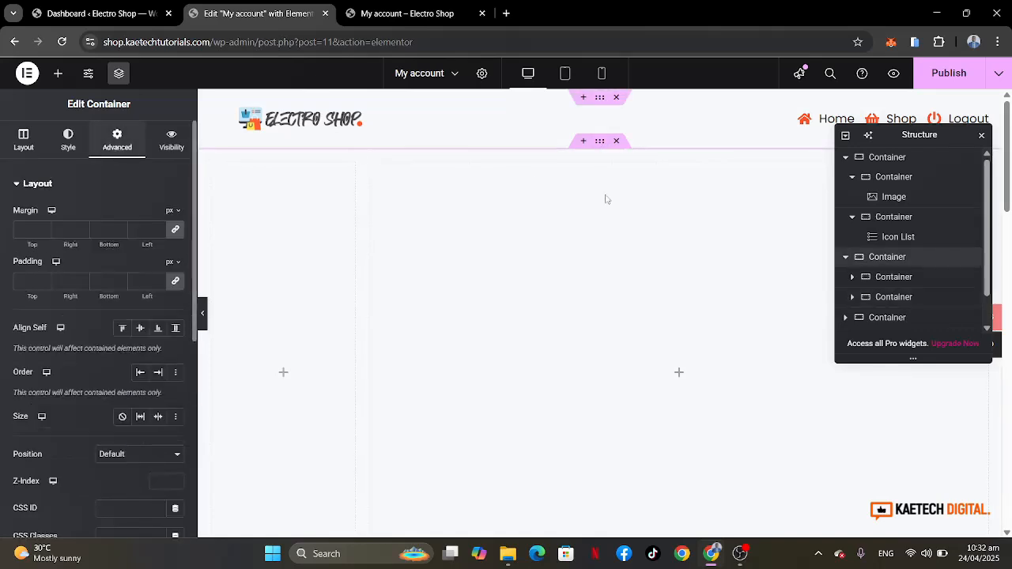
click(14, 283)
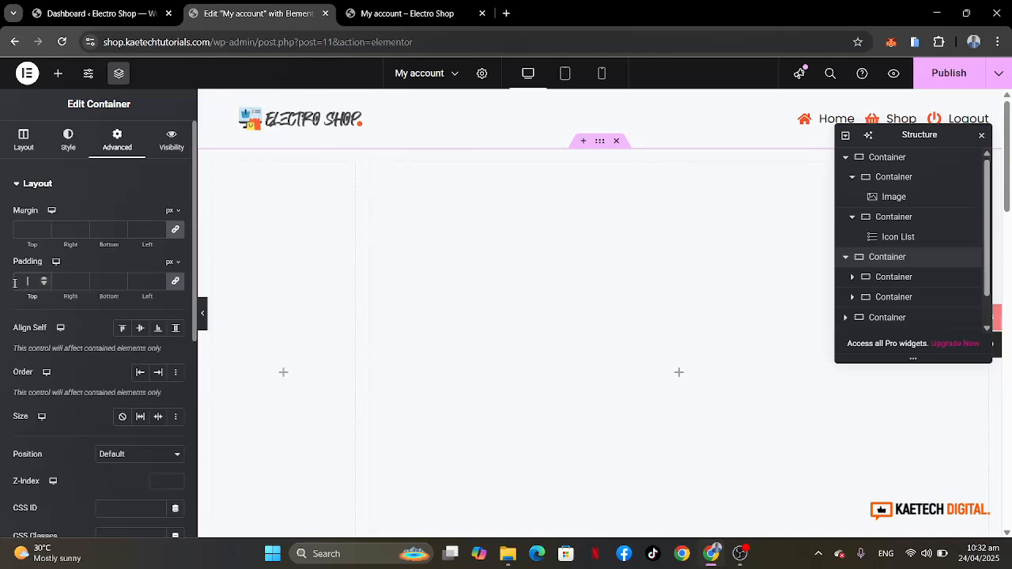
text(0)
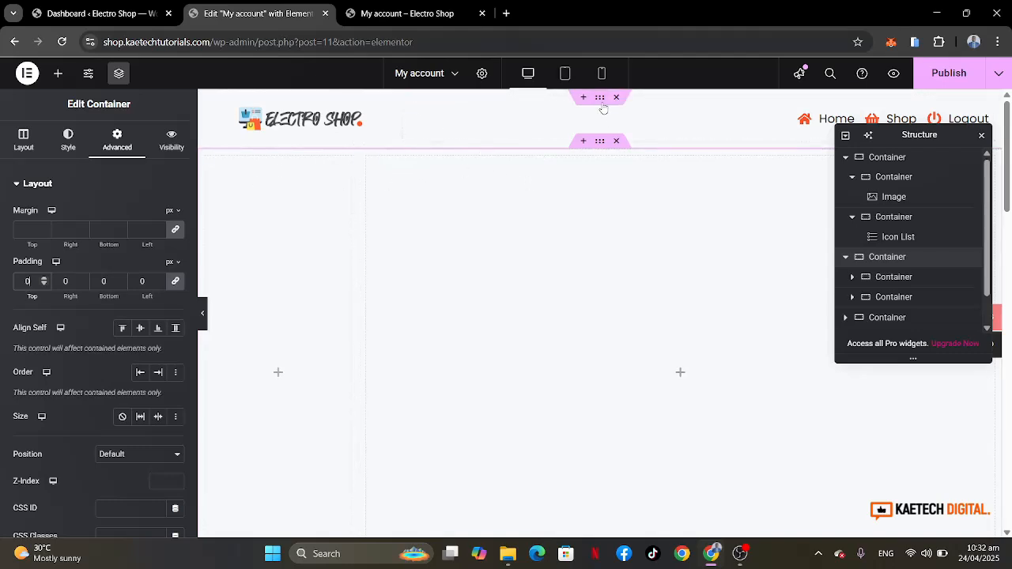
Set the logo header container's padding to 0 px on all sides and preview the page without the editing panels.
click(601, 98)
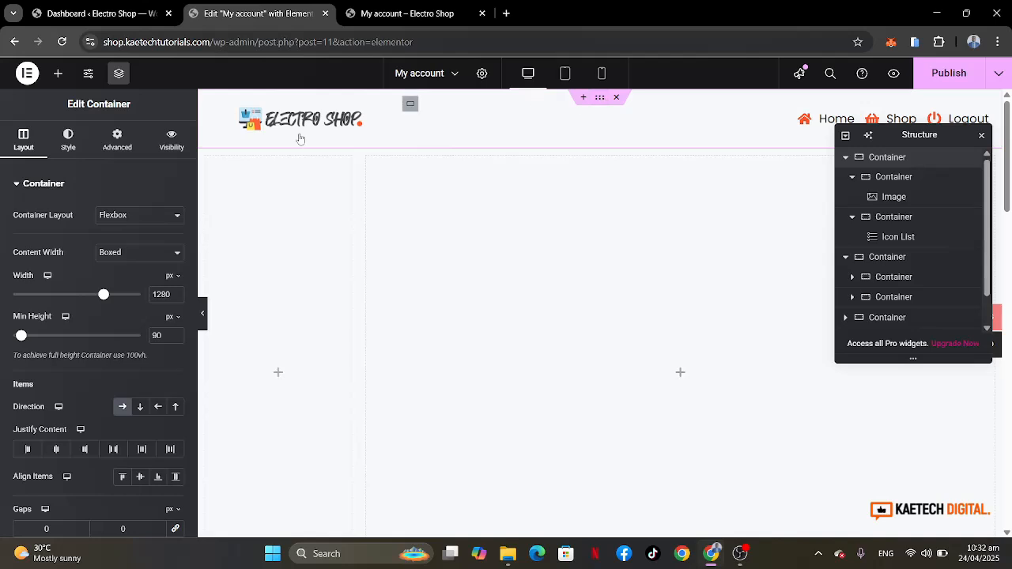
click(122, 151)
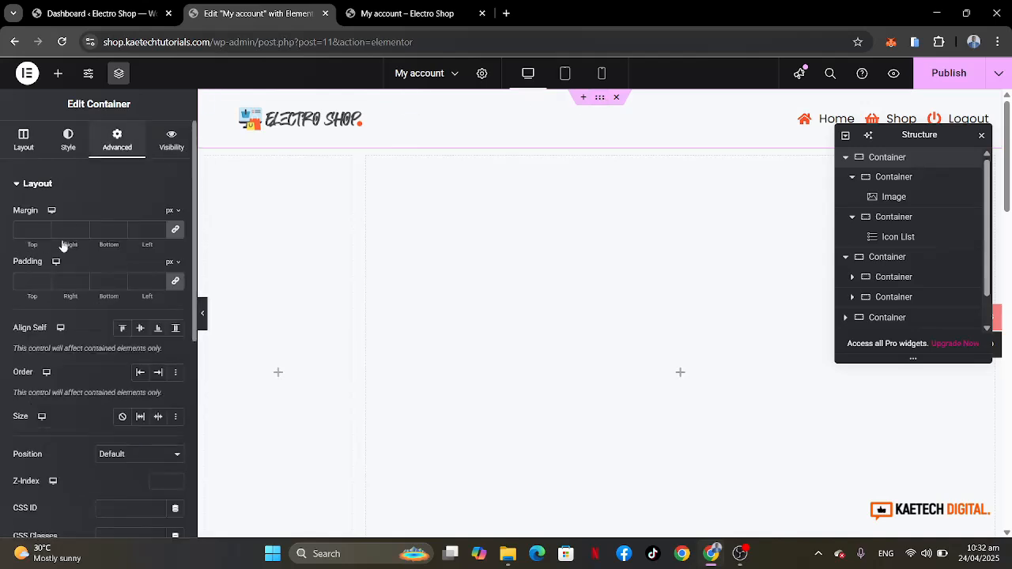
click(27, 280)
text(0)
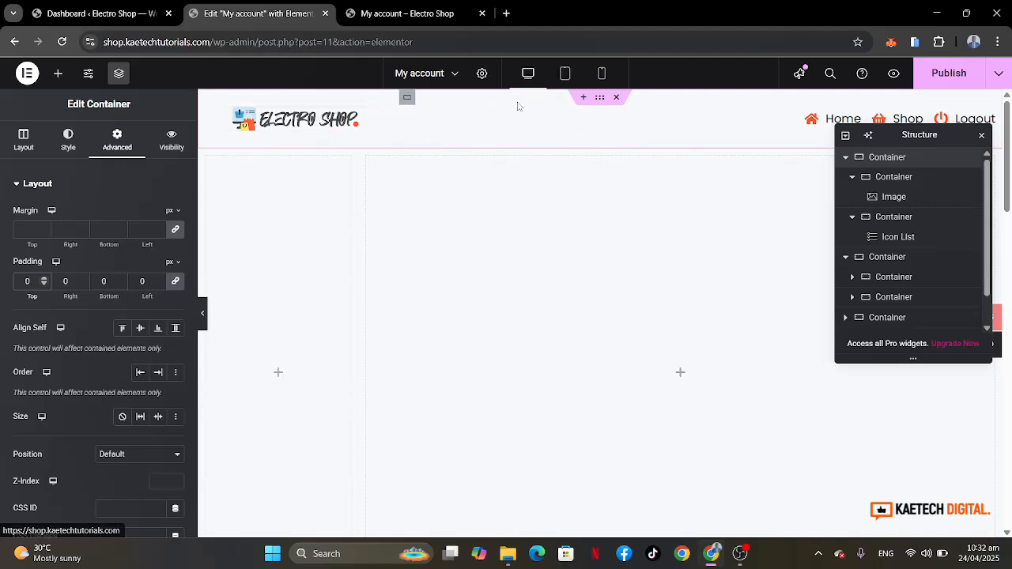
click(202, 318)
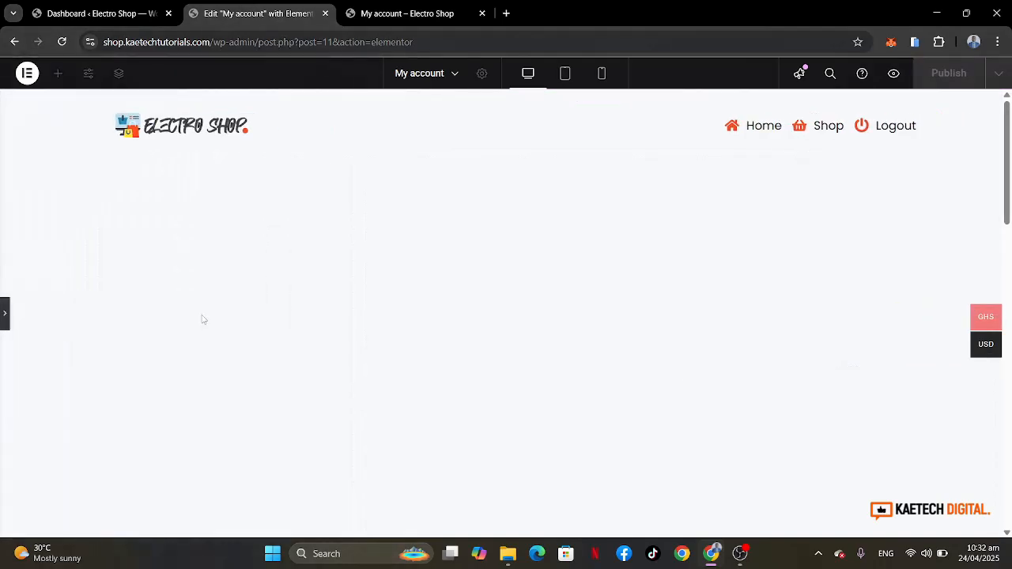
Set the padding of the narrow first column to 0 px on all sides.
click(4, 315)
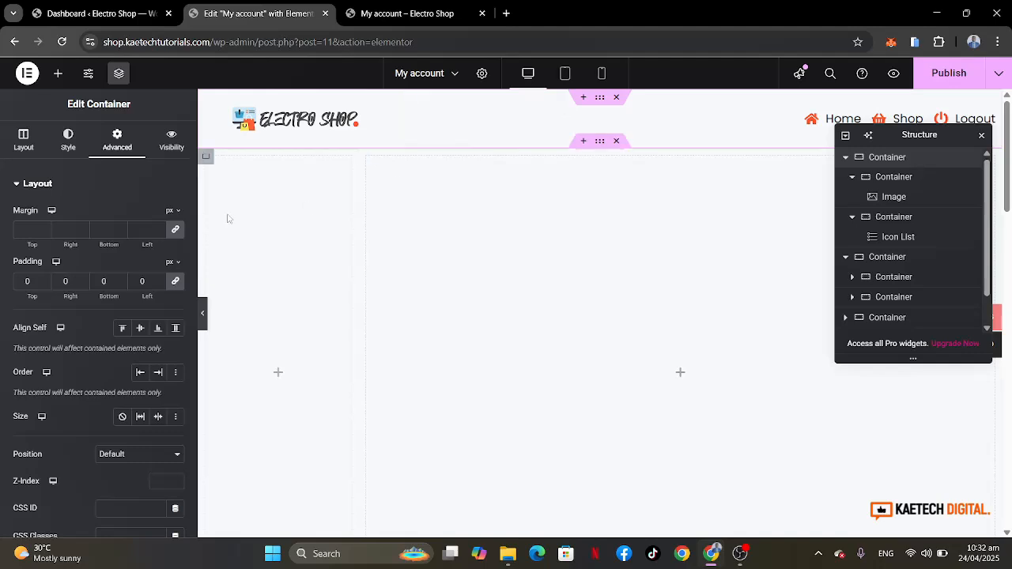
click(207, 159)
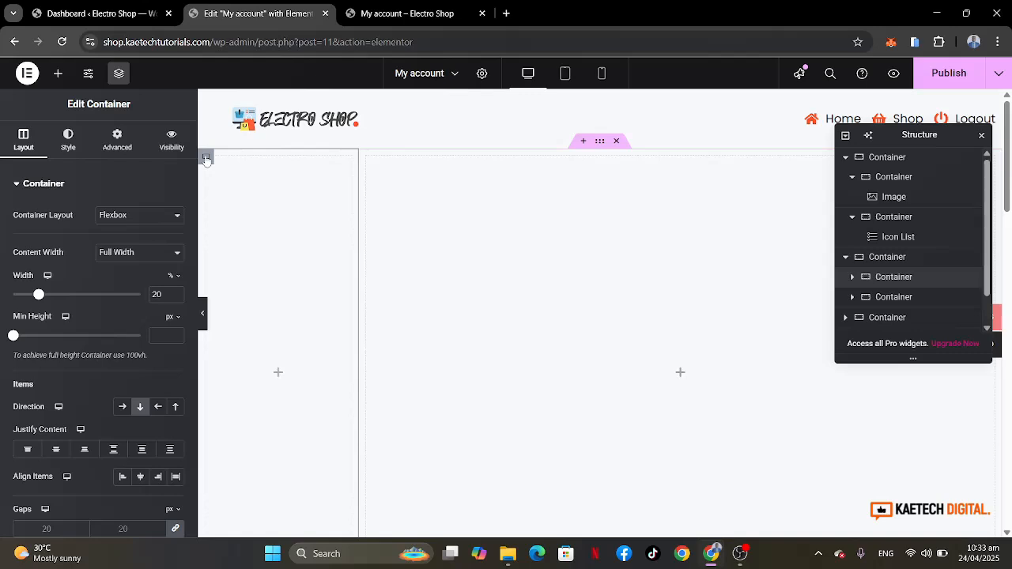
click(132, 146)
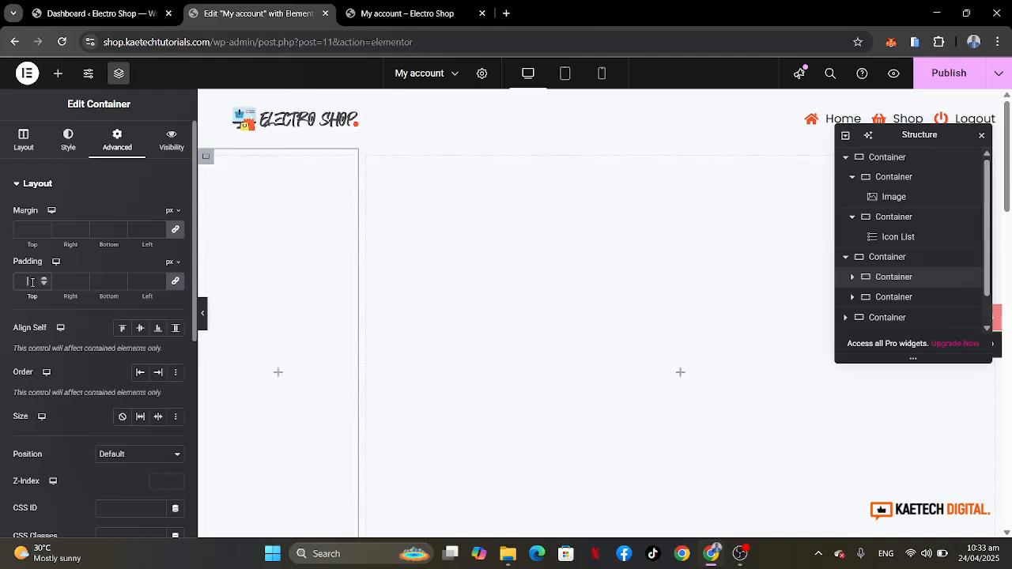
click(33, 282)
text(0)
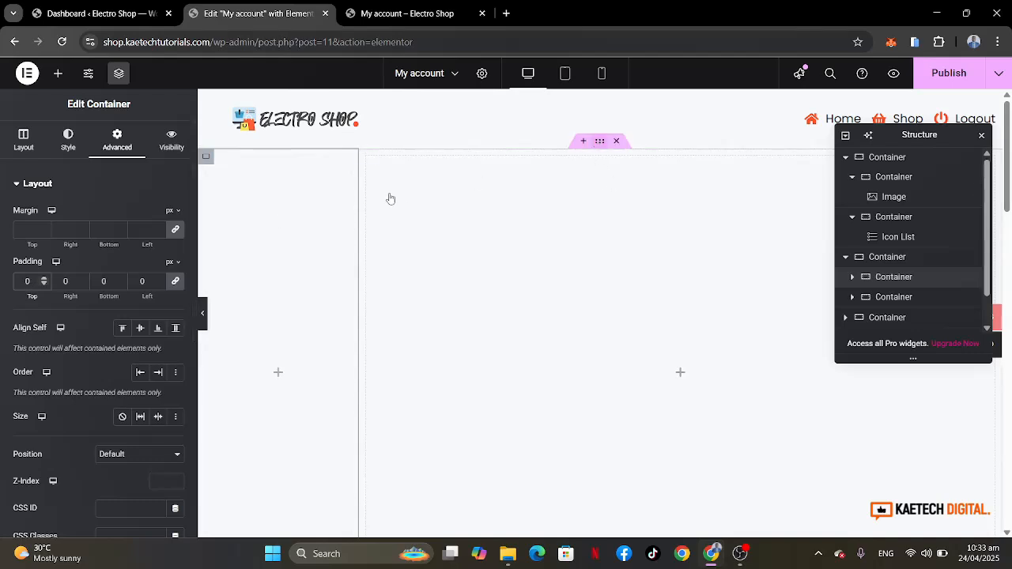
Set the content width of the two-column parent container to Full Width and preview the page without the editing panels.
click(599, 140)
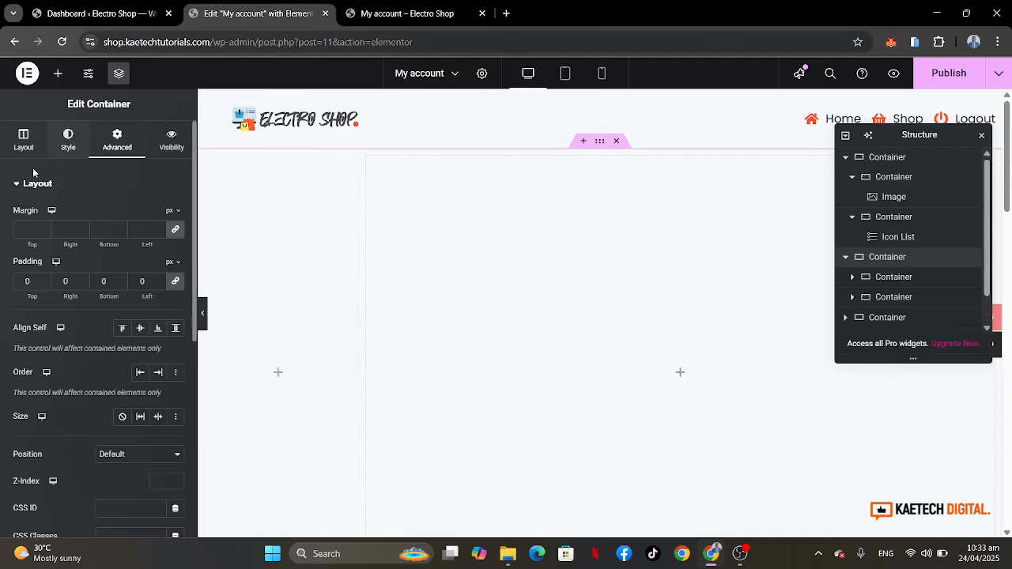
click(24, 144)
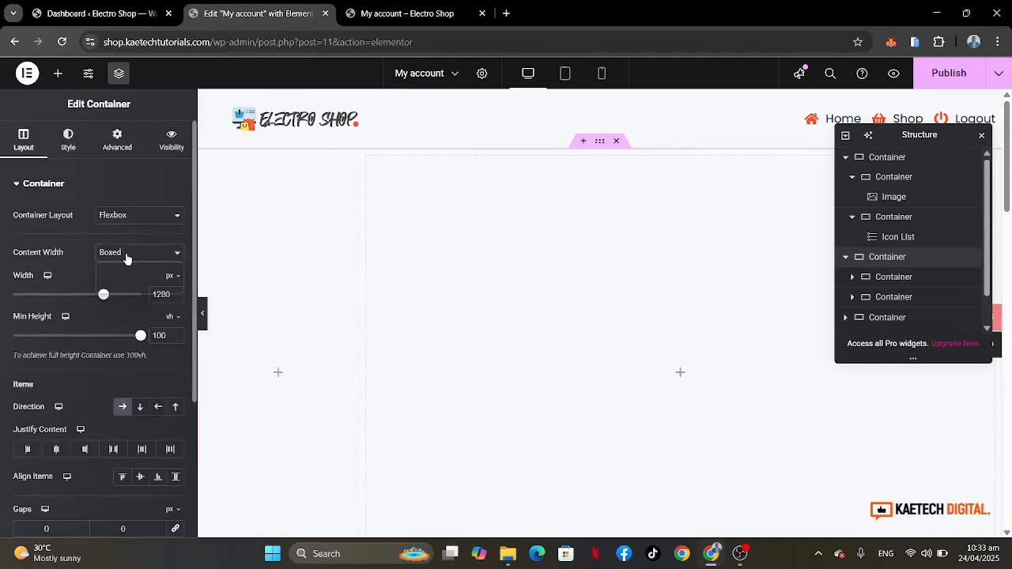
click(130, 253)
click(123, 288)
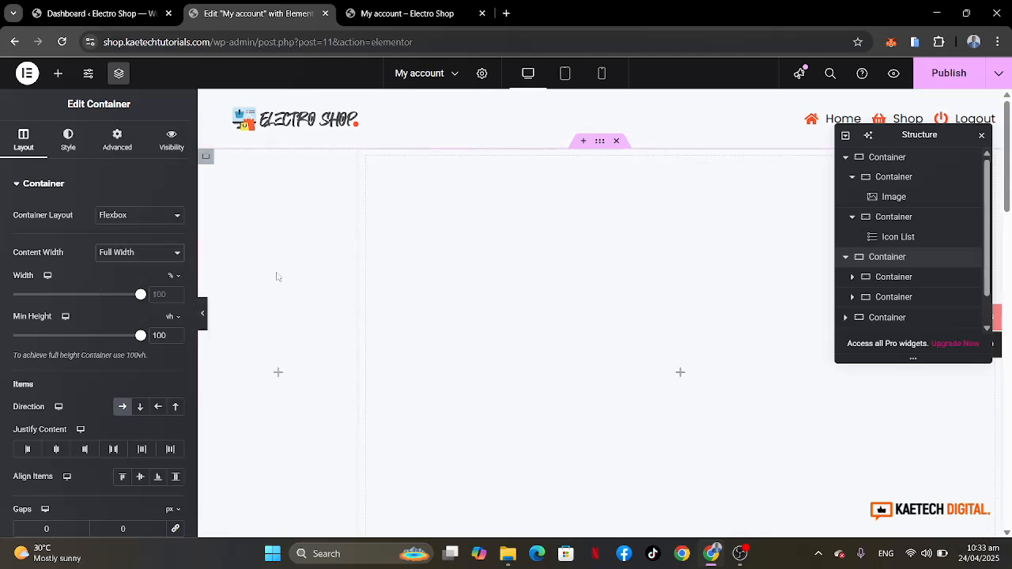
click(202, 318)
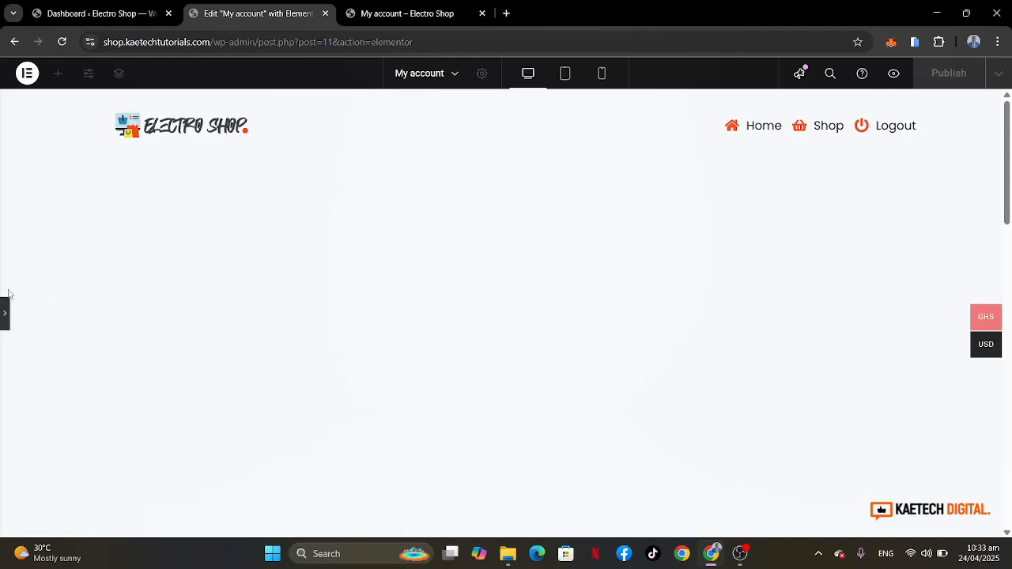
click(4, 316)
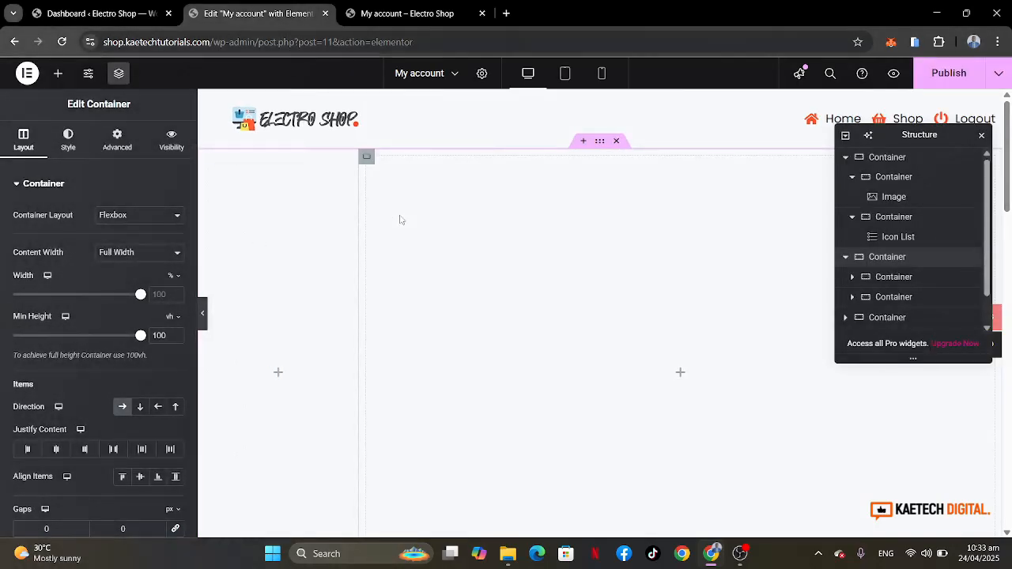
Add a box shadow with the default settings to the logo header container.
mouse_move(615, 100)
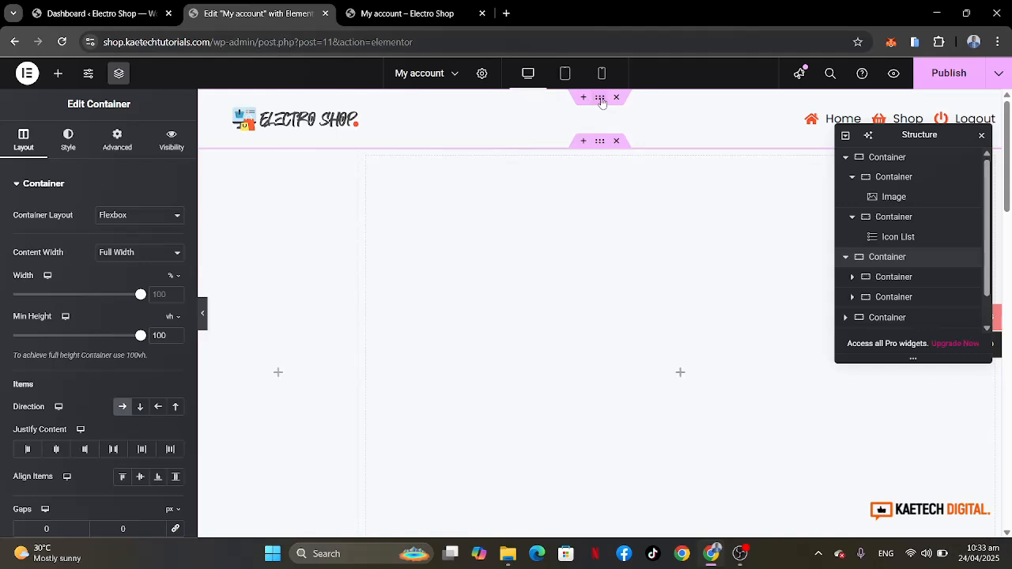
click(601, 98)
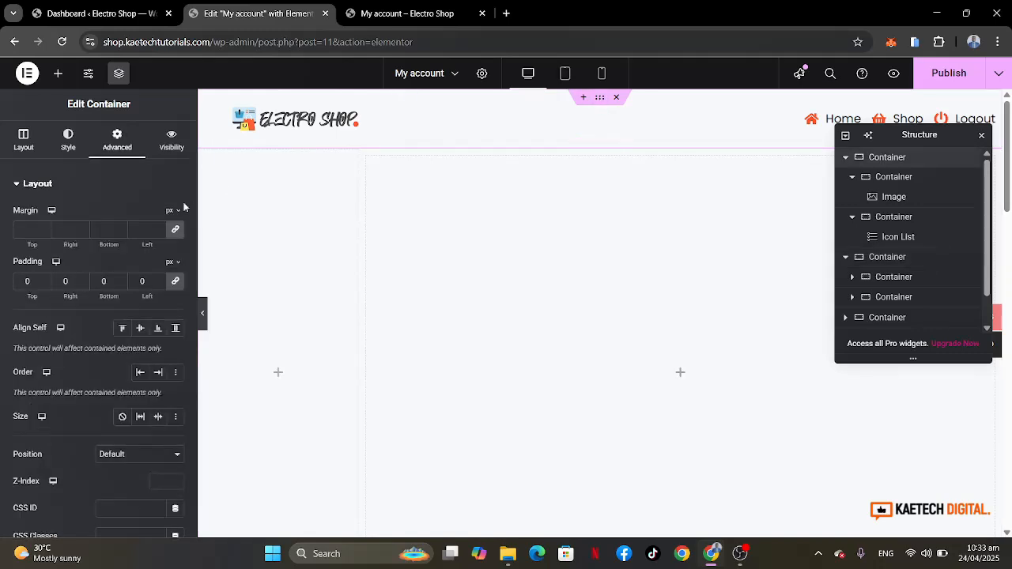
click(57, 149)
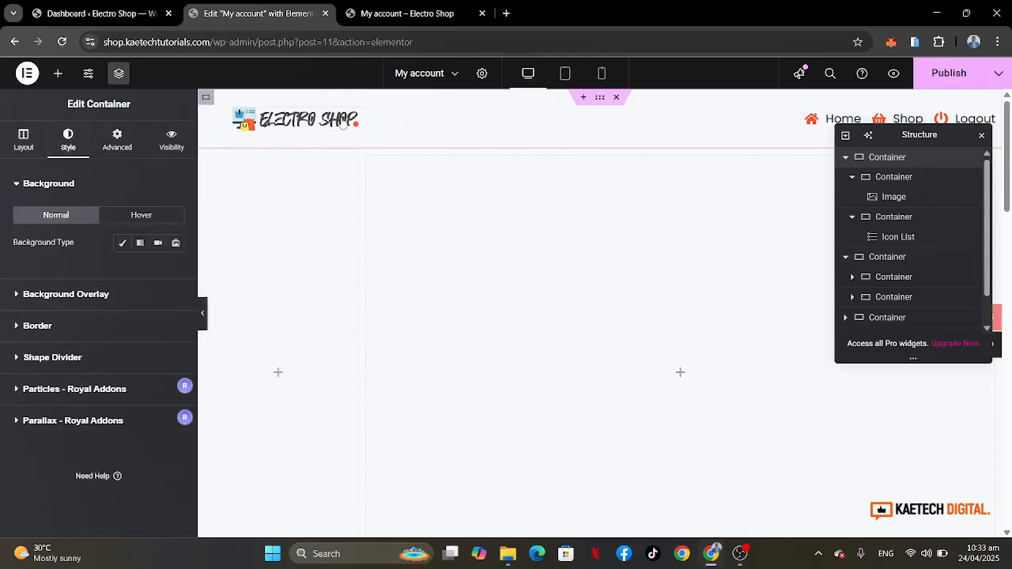
click(46, 332)
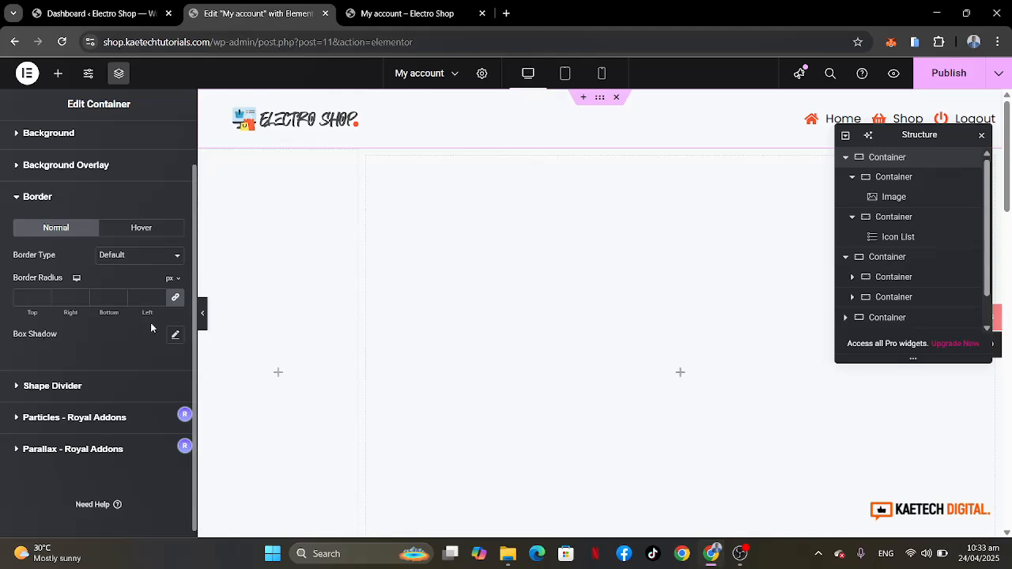
click(176, 339)
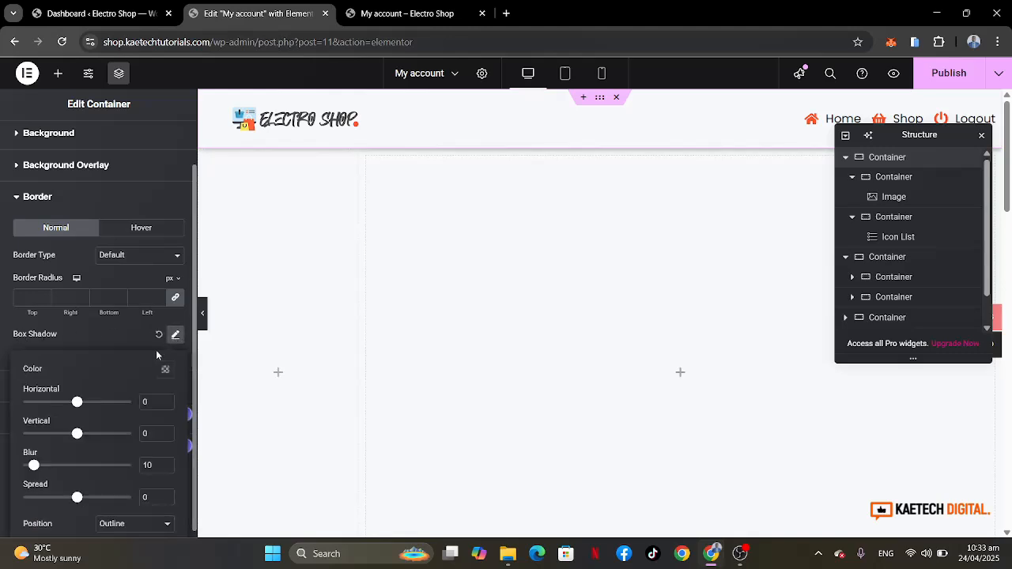
click(113, 345)
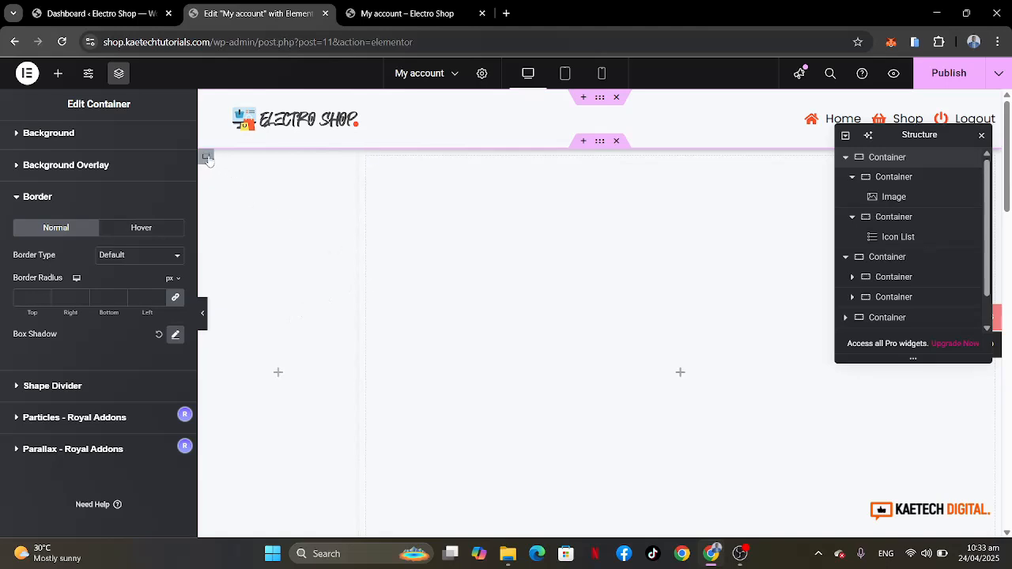
Add a box shadow to the narrow first column with a horizontal offset of 7.
click(207, 158)
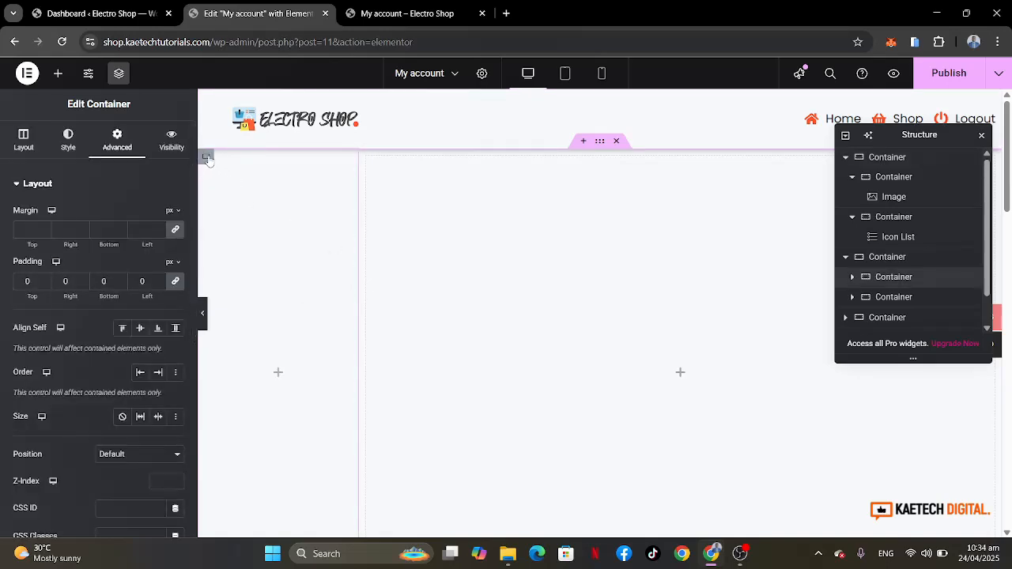
click(69, 146)
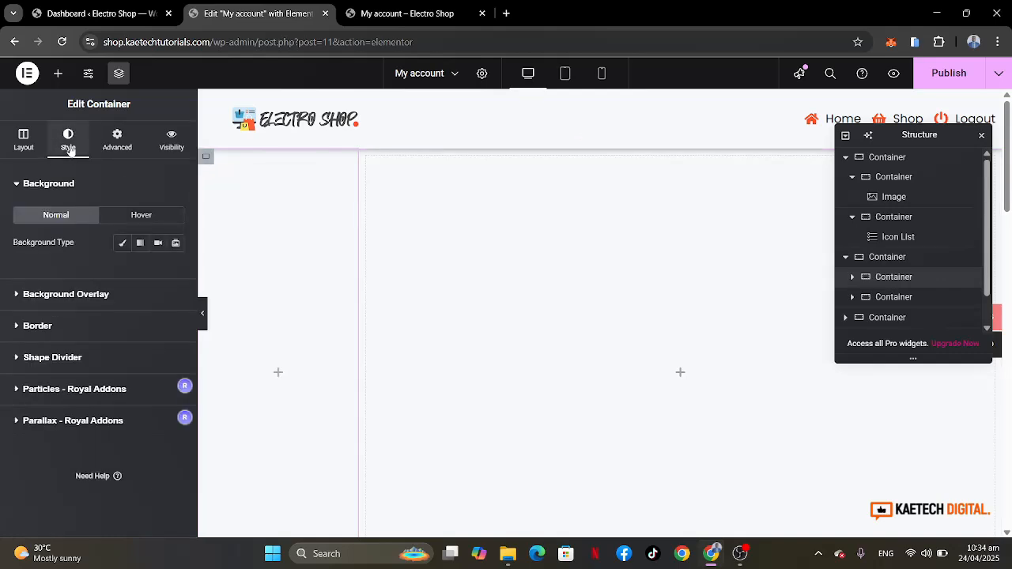
click(37, 326)
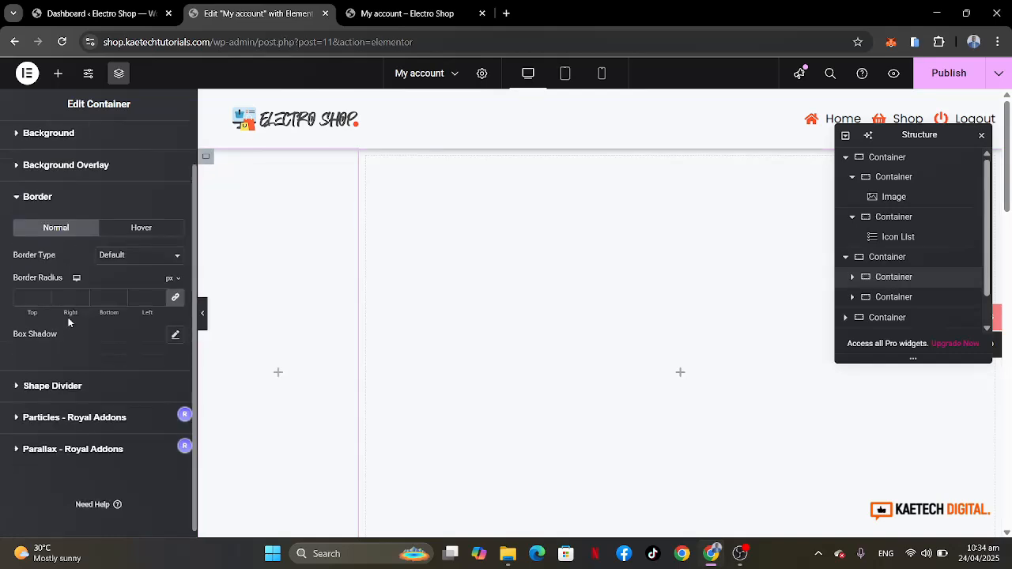
click(176, 336)
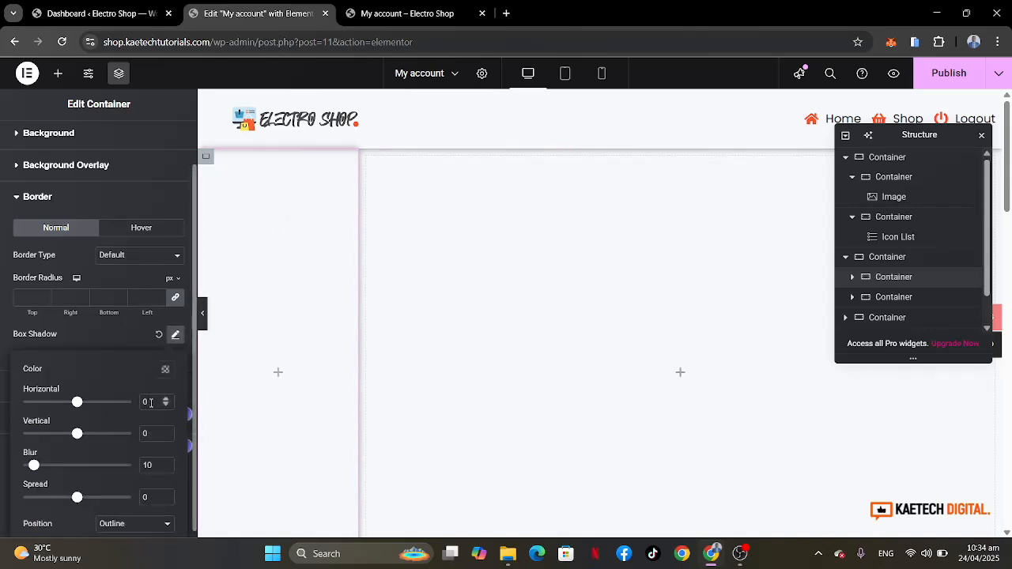
scroll(150, 402, down, 1)
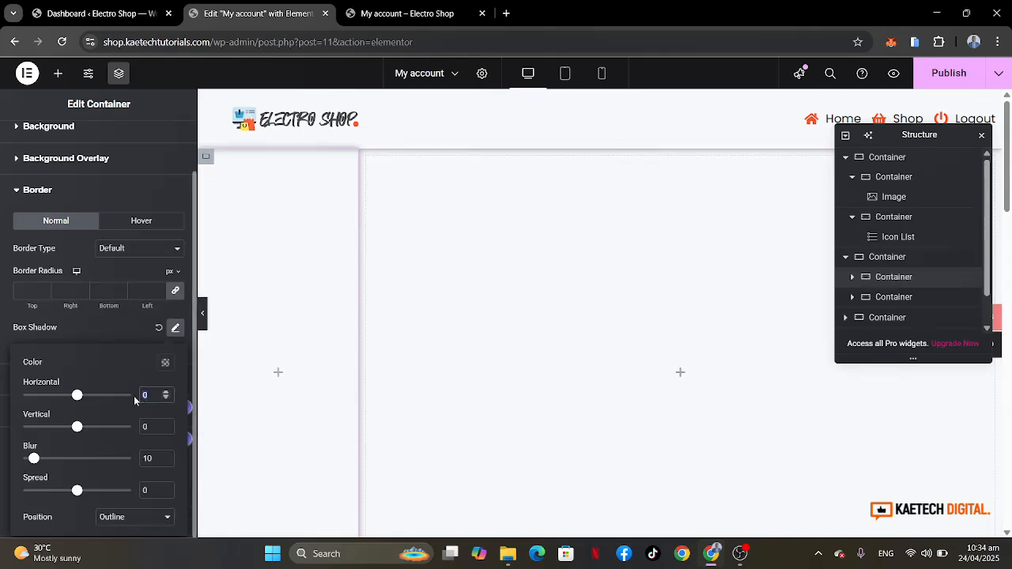
text(7)
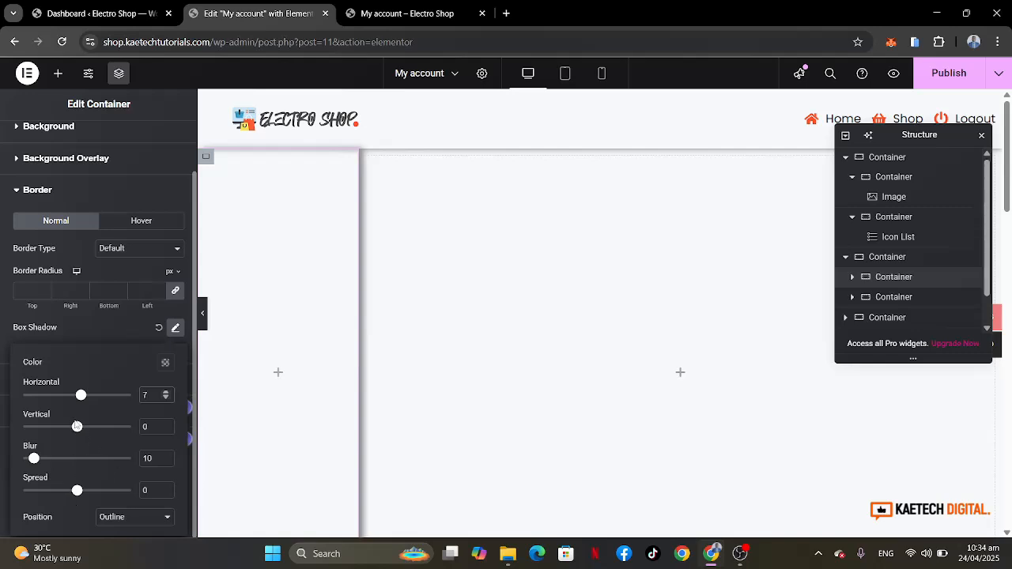
Try vertical offsets of -7 and 1 for the narrow column's box shadow and restore it to 0.
double_click(140, 429)
text(-7)
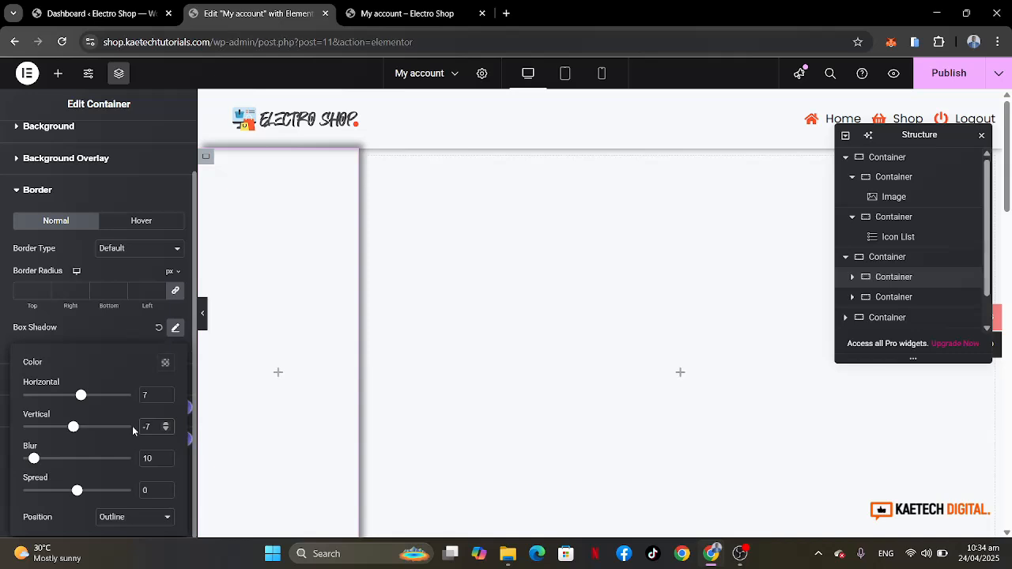
key(BackSpace)
key(BackSpace)
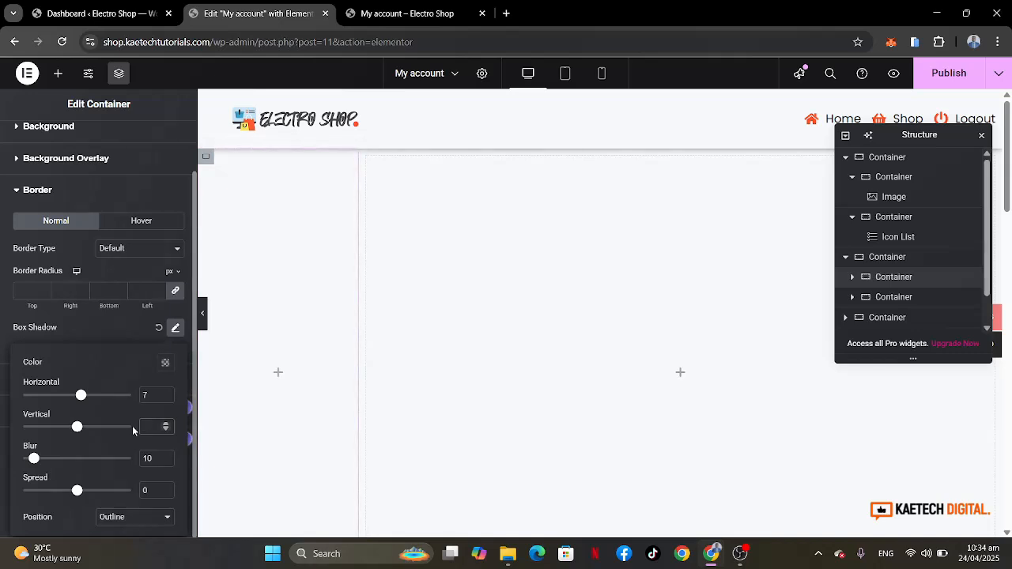
text(0)
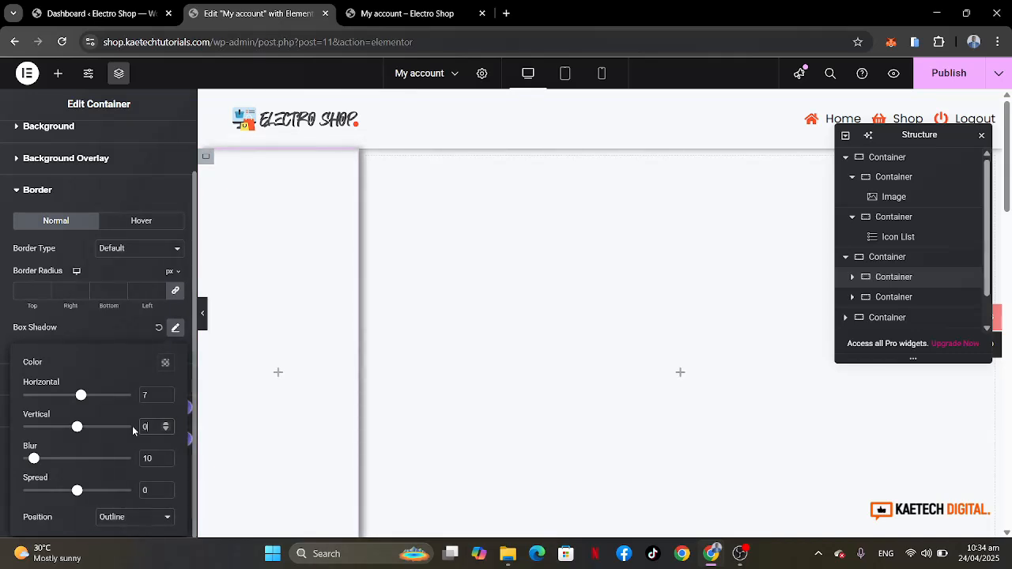
key(BackSpace)
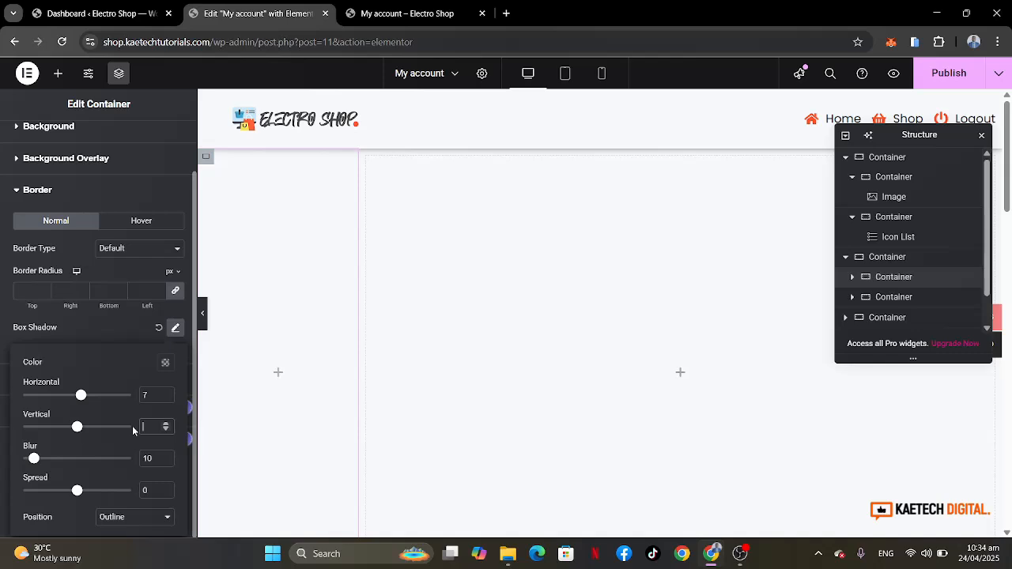
text(0)
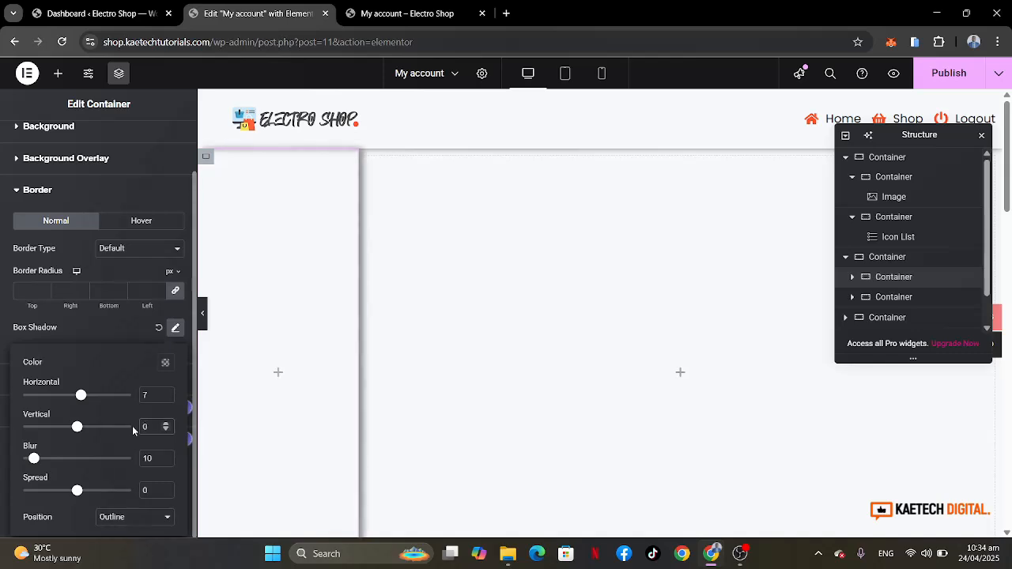
key(BackSpace)
text(1)
key(BackSpace)
text(0)
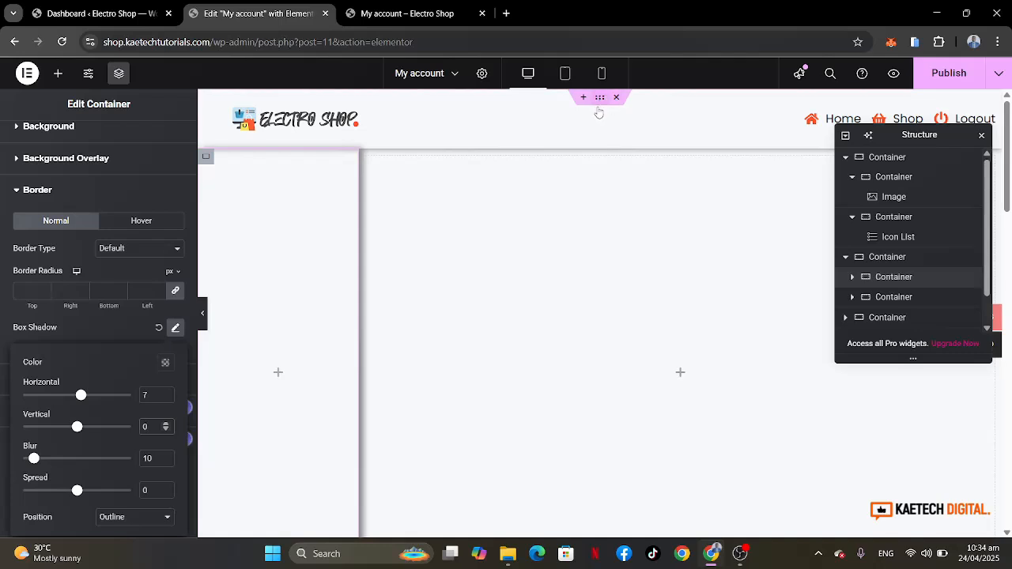
Set the Z-Index of the logo header container to 99.
click(600, 107)
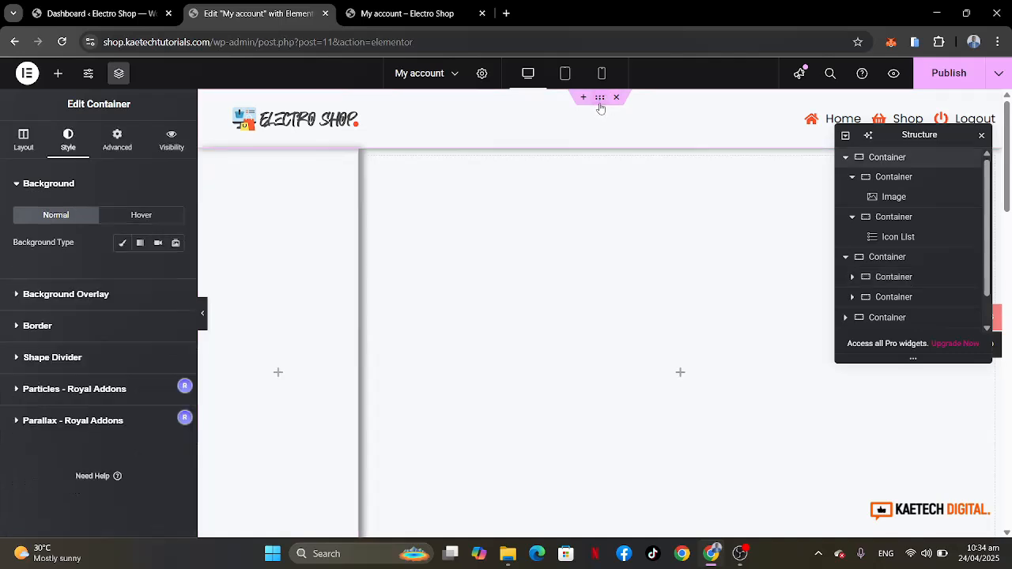
click(115, 149)
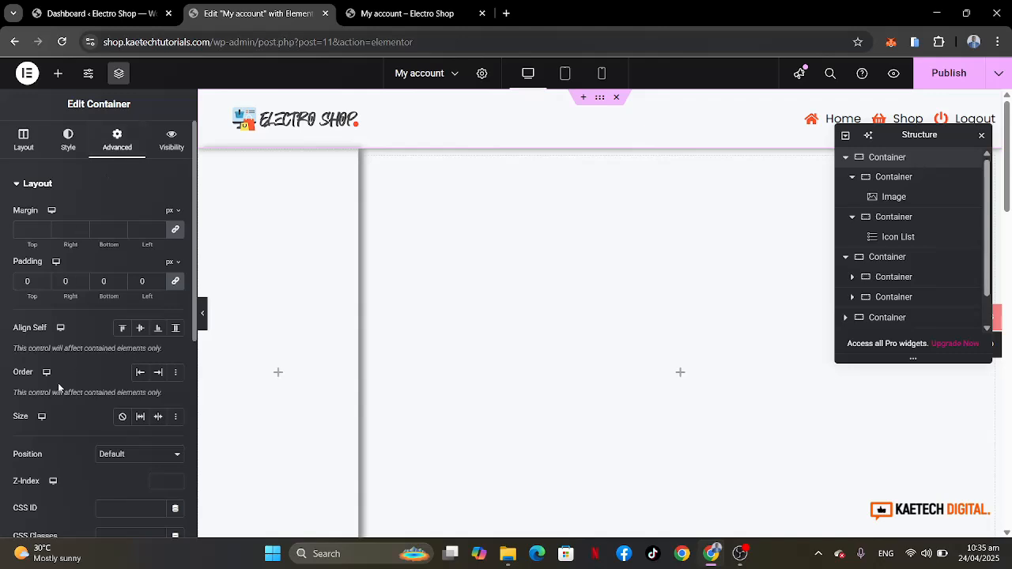
scroll(58, 383, down, 4)
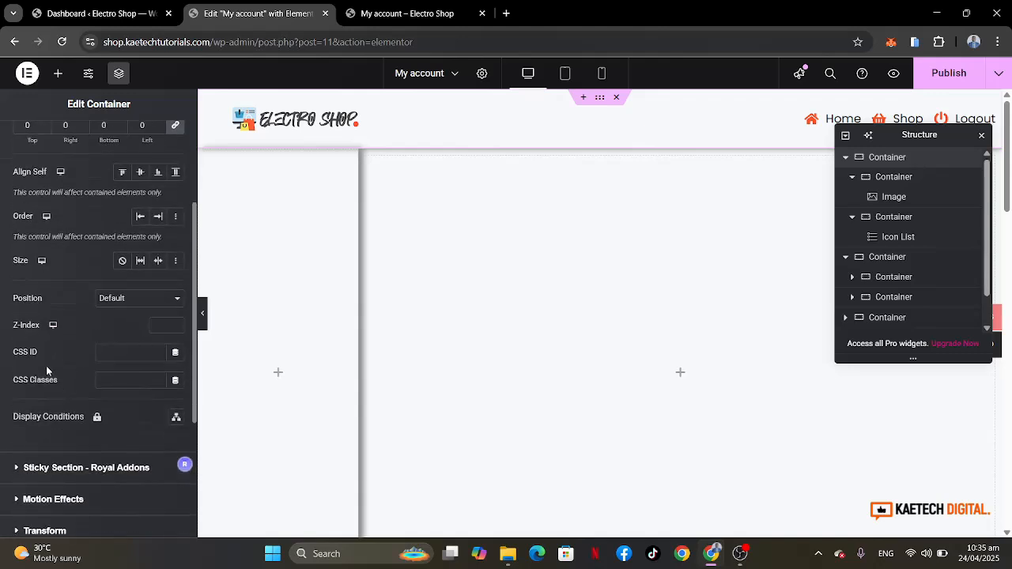
click(166, 324)
text(99)
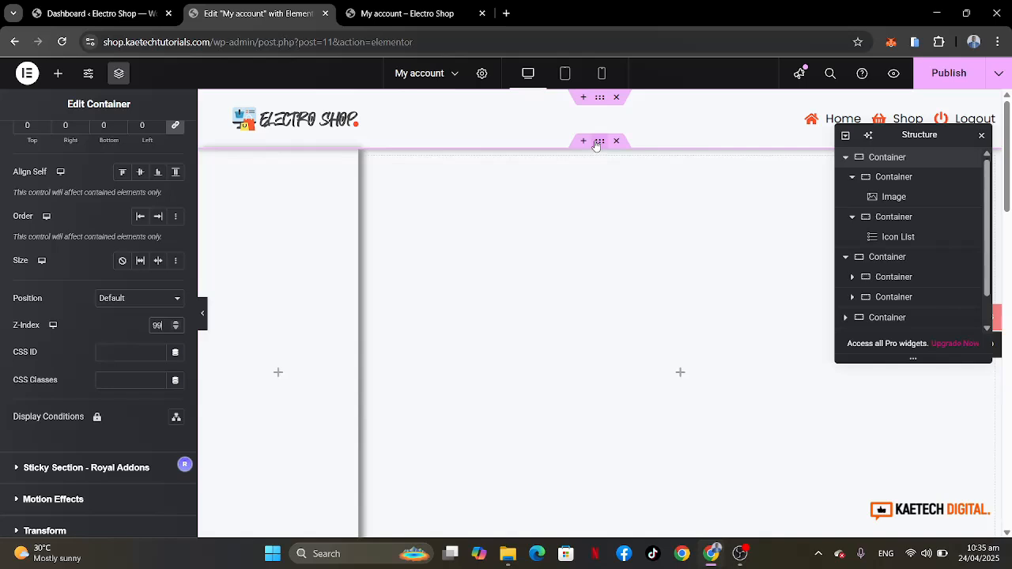
Set the Z-Index of the two-column parent container to 50.
click(597, 144)
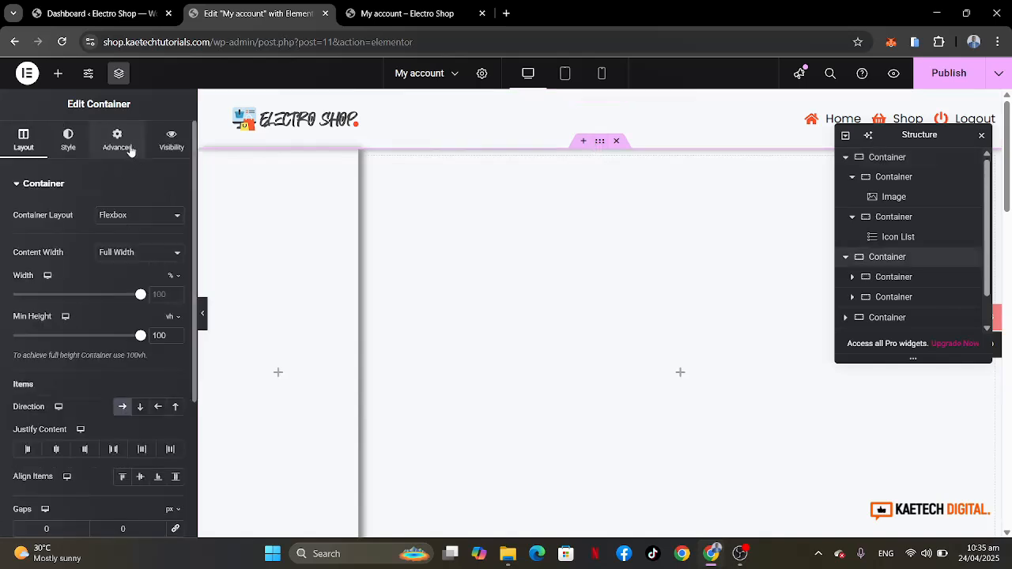
click(129, 149)
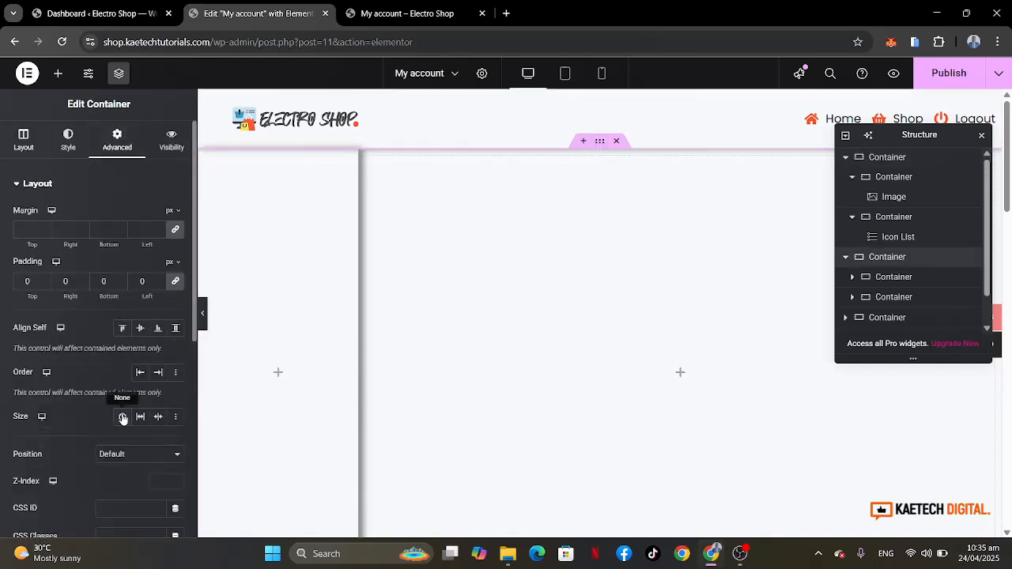
scroll(122, 419, down, 1)
click(166, 419)
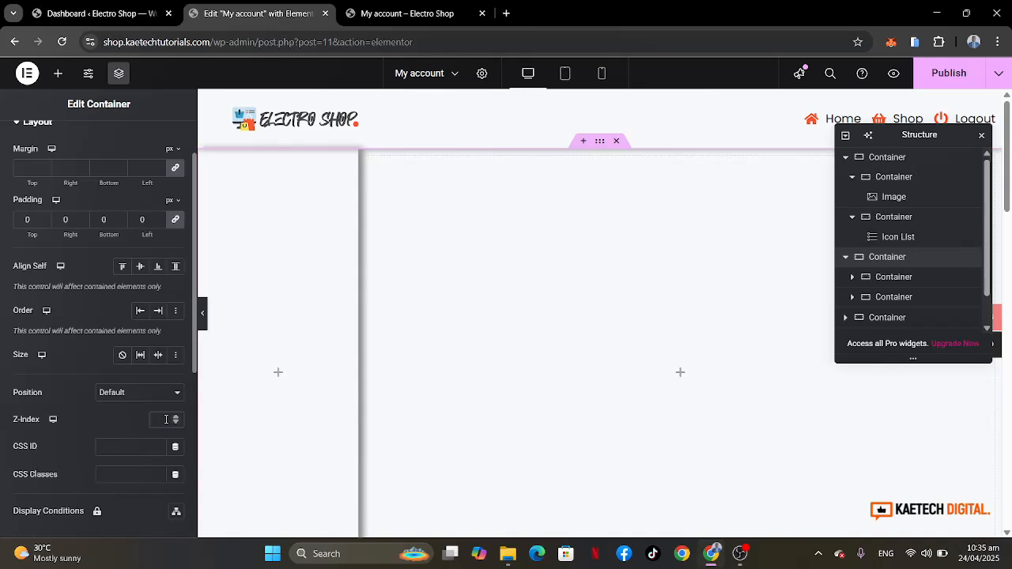
text(50)
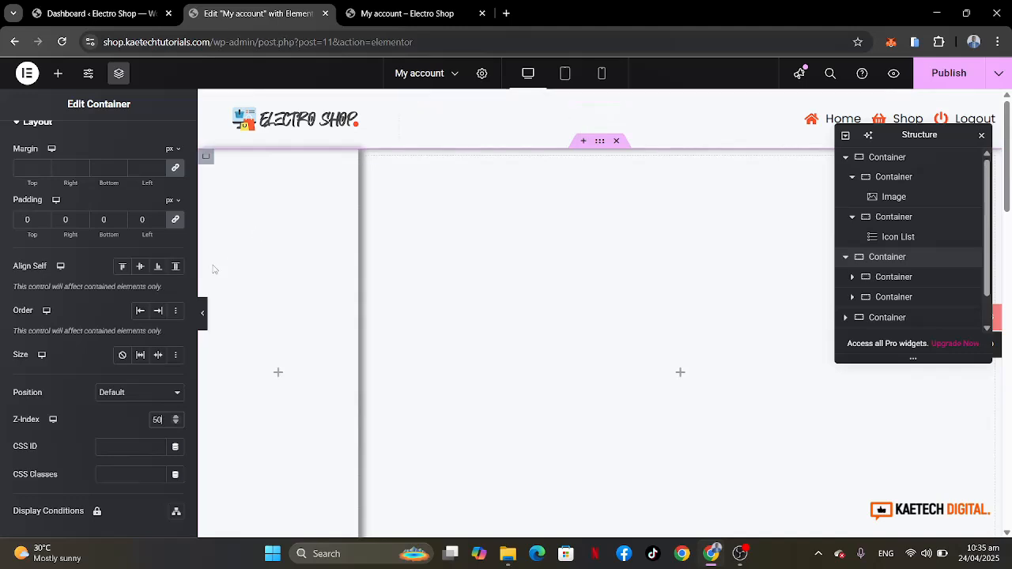
Try a horizontal offset of -7 for the narrow column's box shadow, and settle on 0.
click(203, 313)
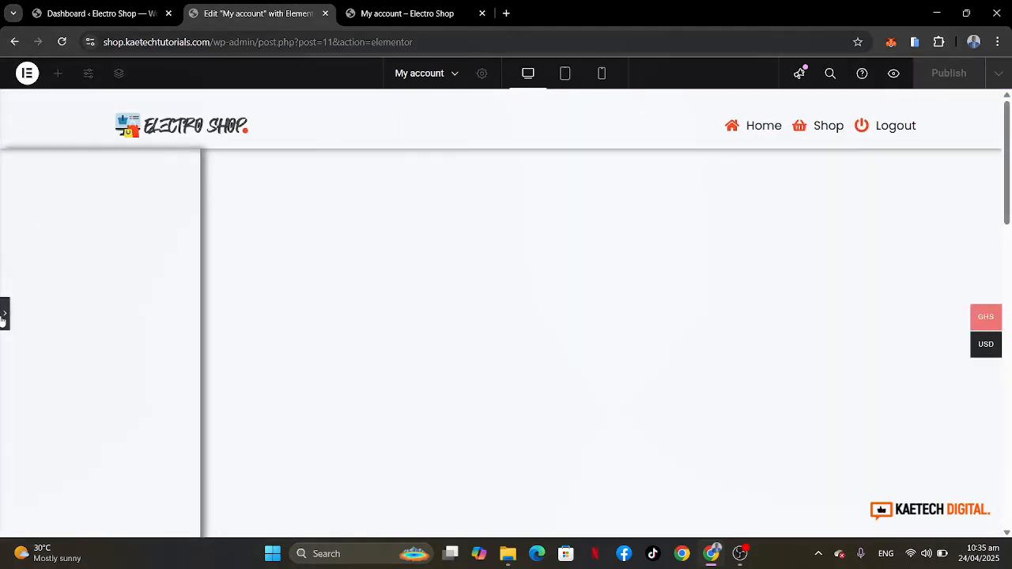
click(4, 315)
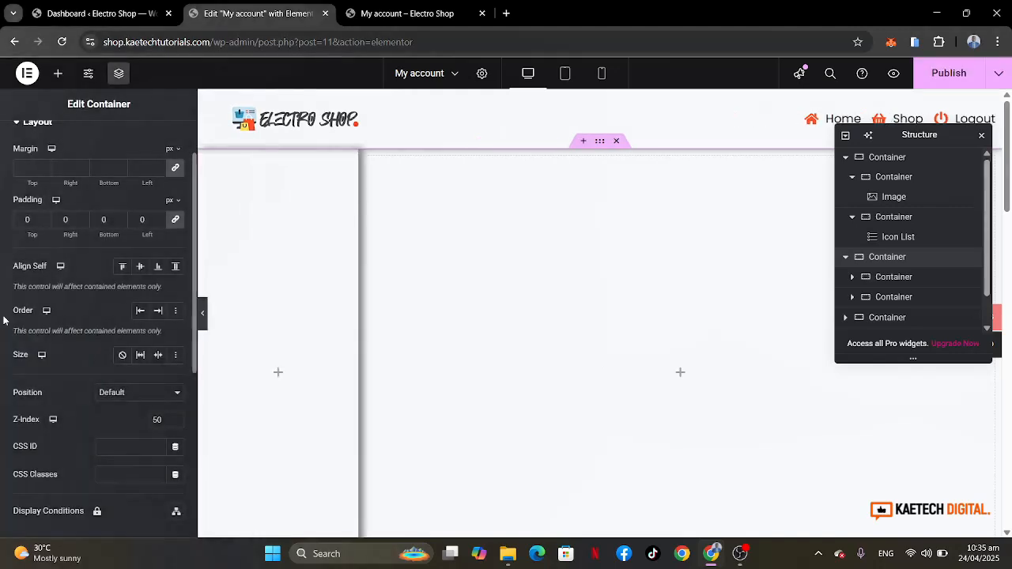
click(204, 317)
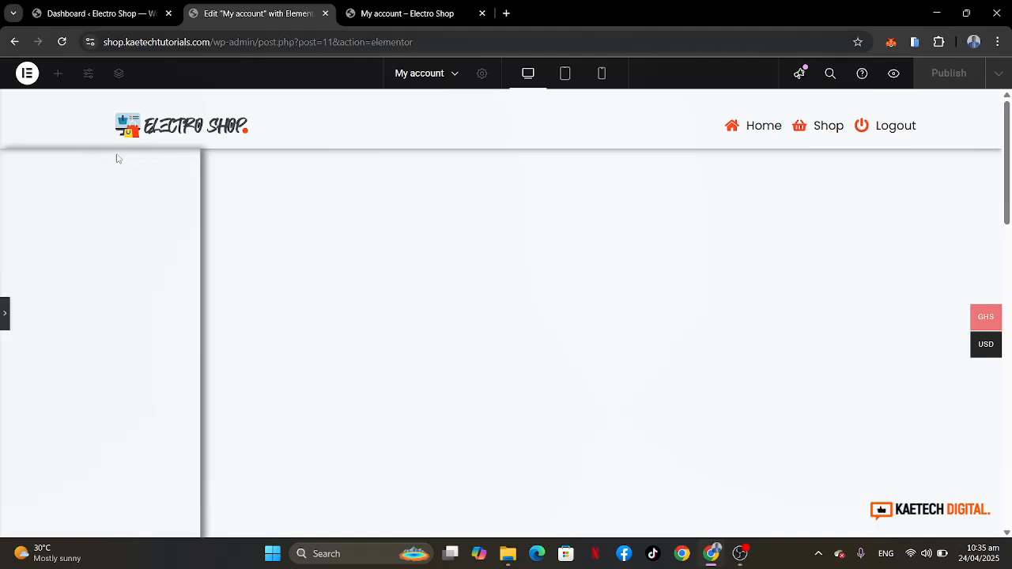
click(3, 317)
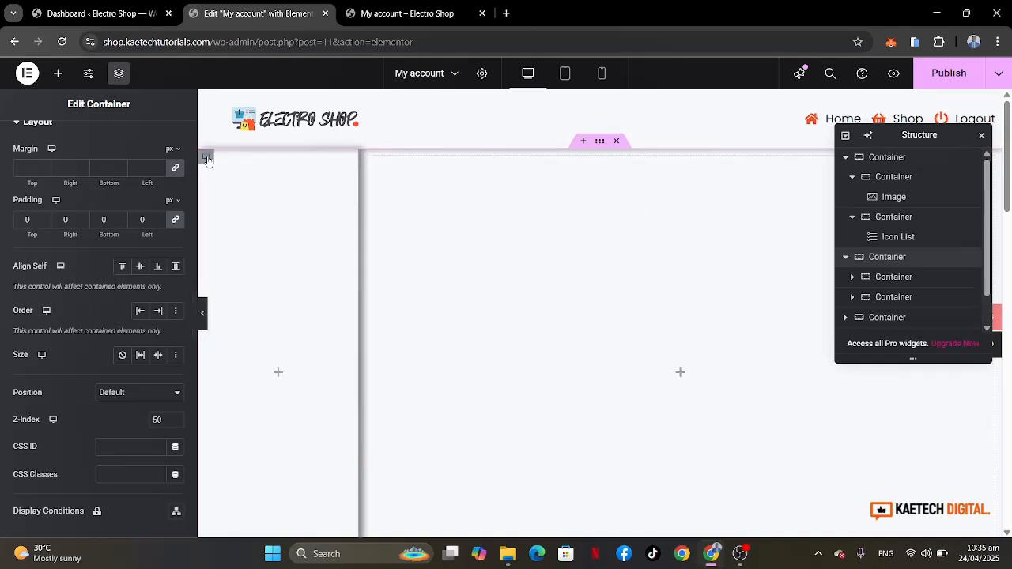
click(207, 160)
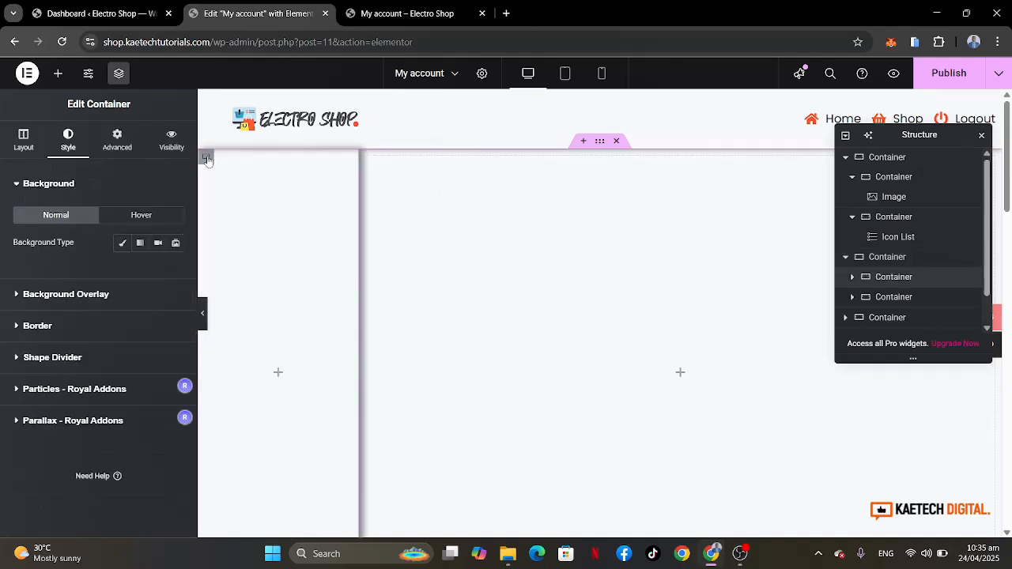
click(87, 326)
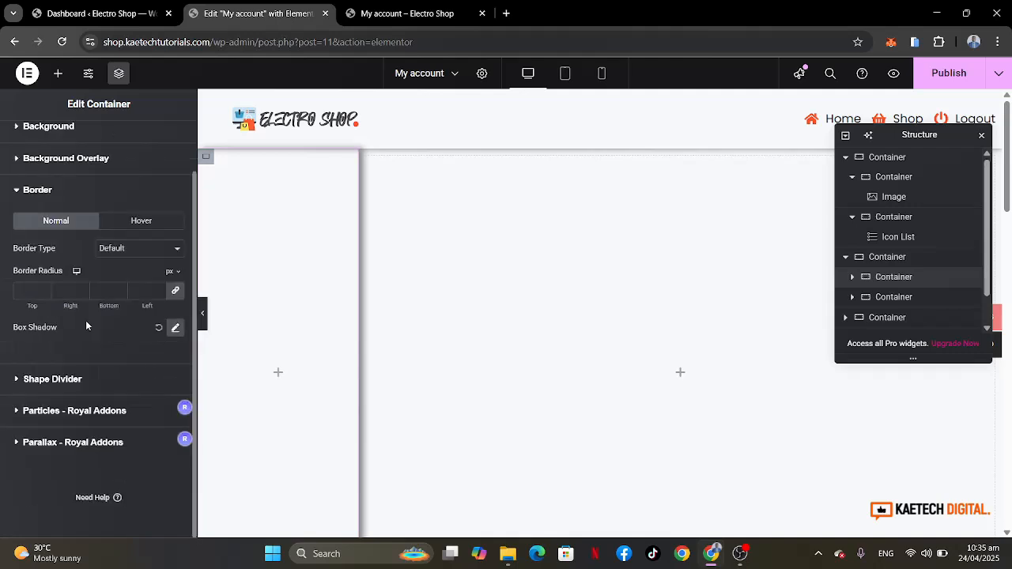
click(175, 327)
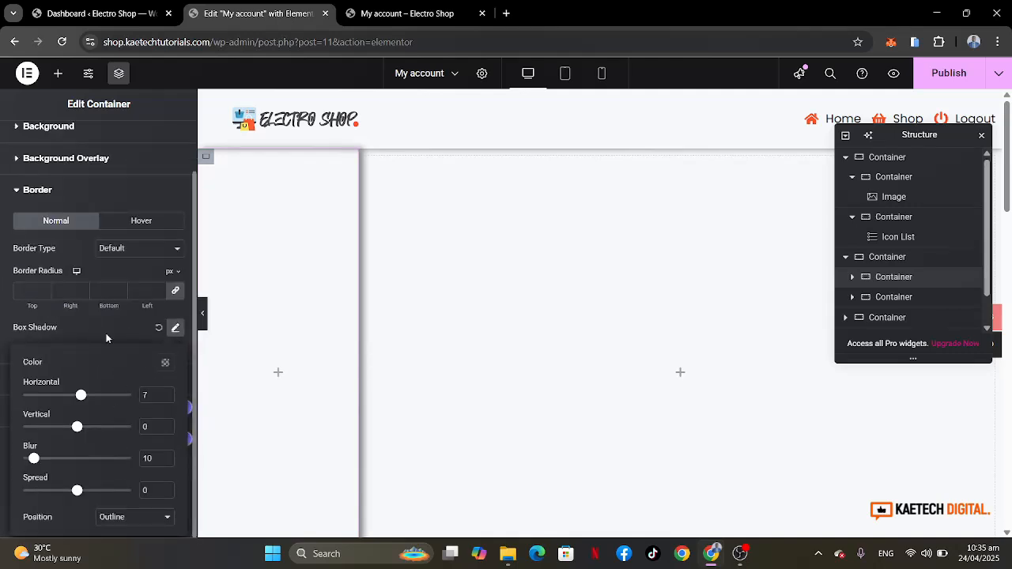
double_click(146, 398)
text(-7)
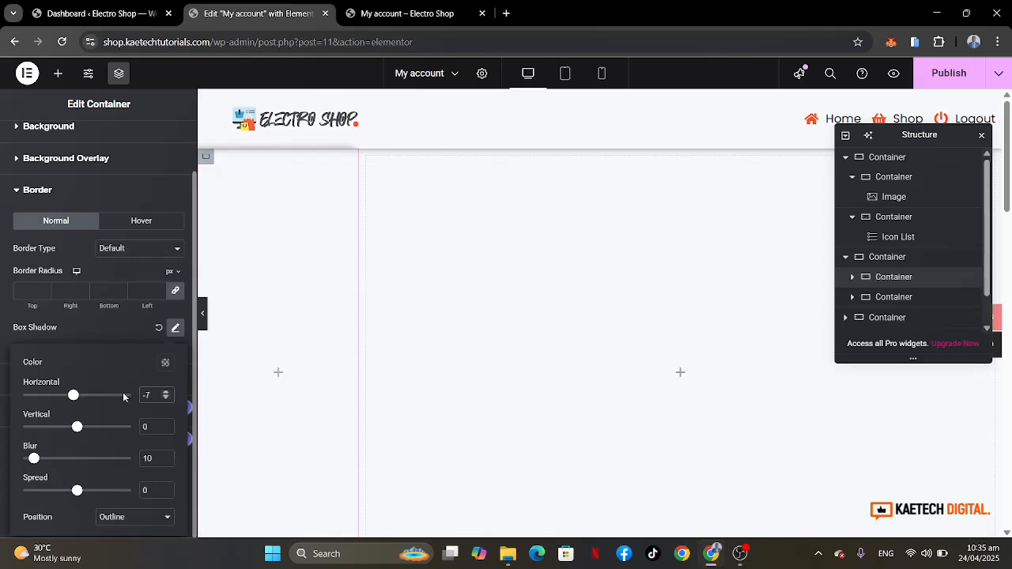
key(BackSpace)
key(BackSpace)
text(0)
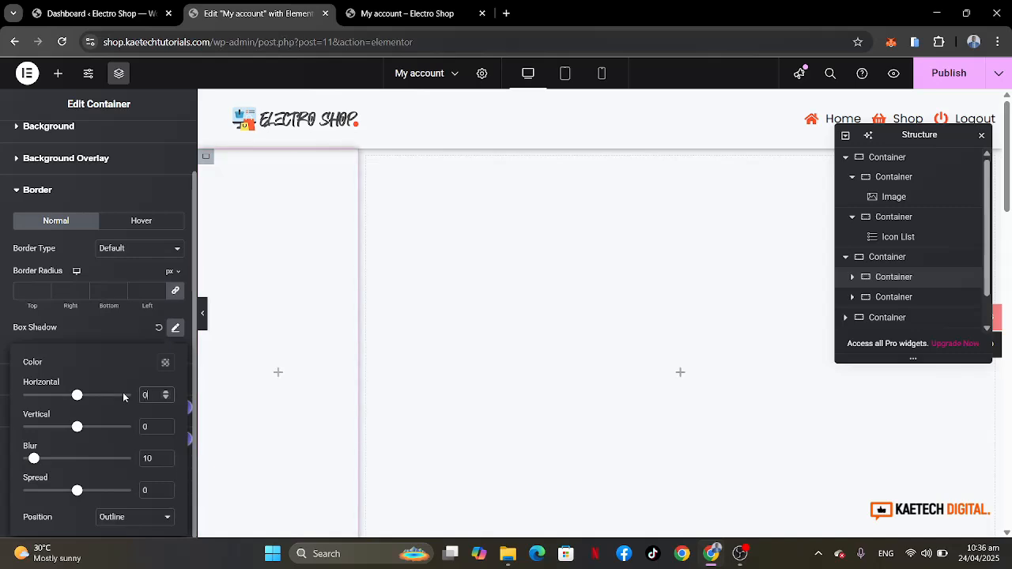
Set the vertical offset of the narrow column's box shadow to 7 and preview the page at full width.
click(144, 427)
key(BackSpace)
text(7)
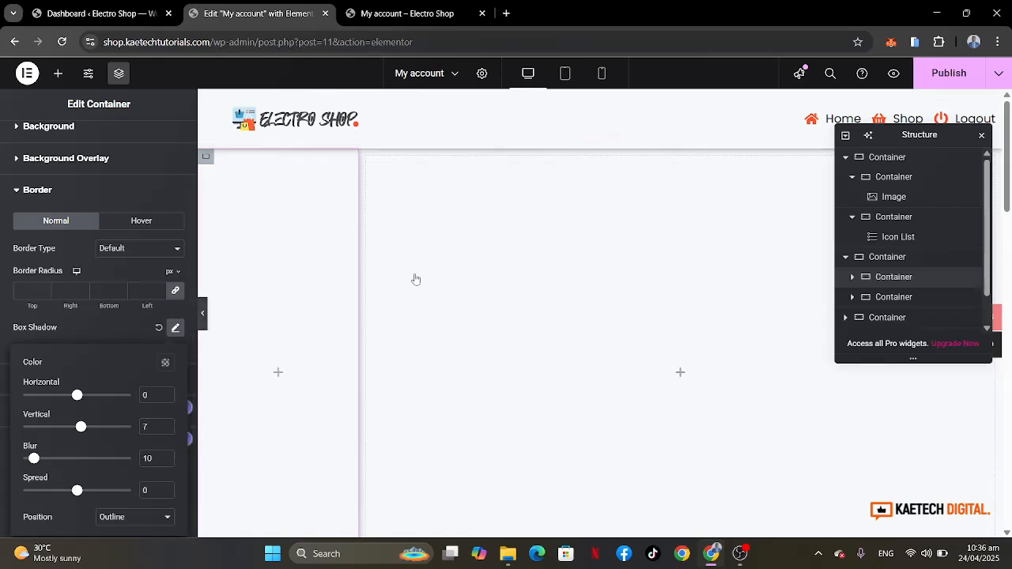
key(ctrl+p)
scroll(436, 277, down, 1)
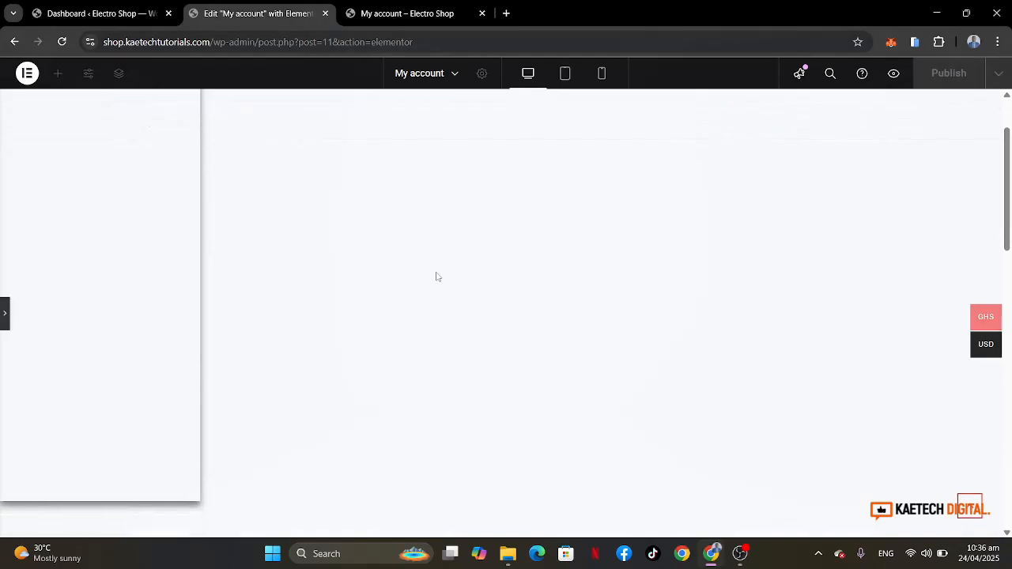
scroll(436, 276, down, 3)
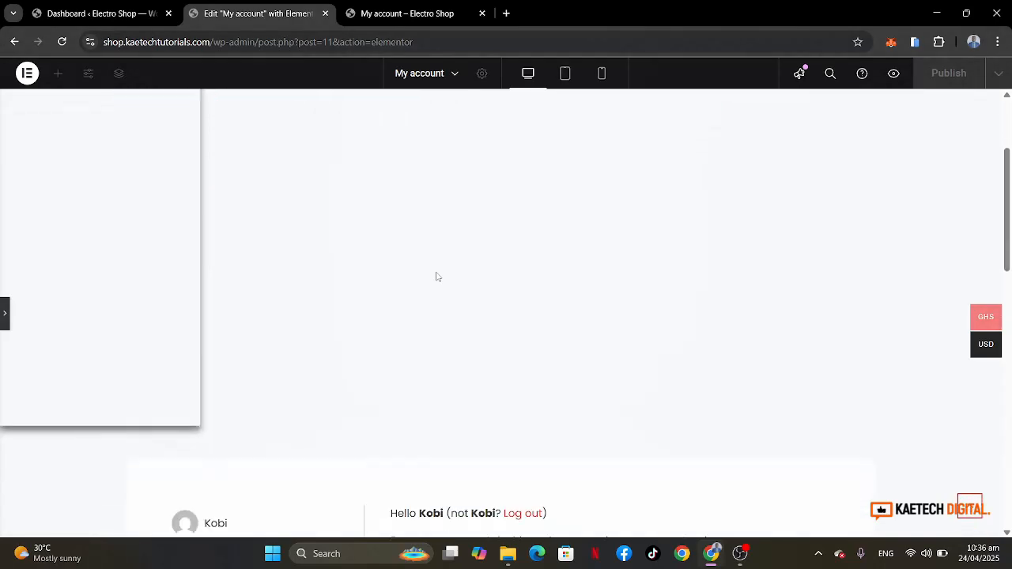
scroll(436, 277, up, 4)
scroll(436, 277, down, 4)
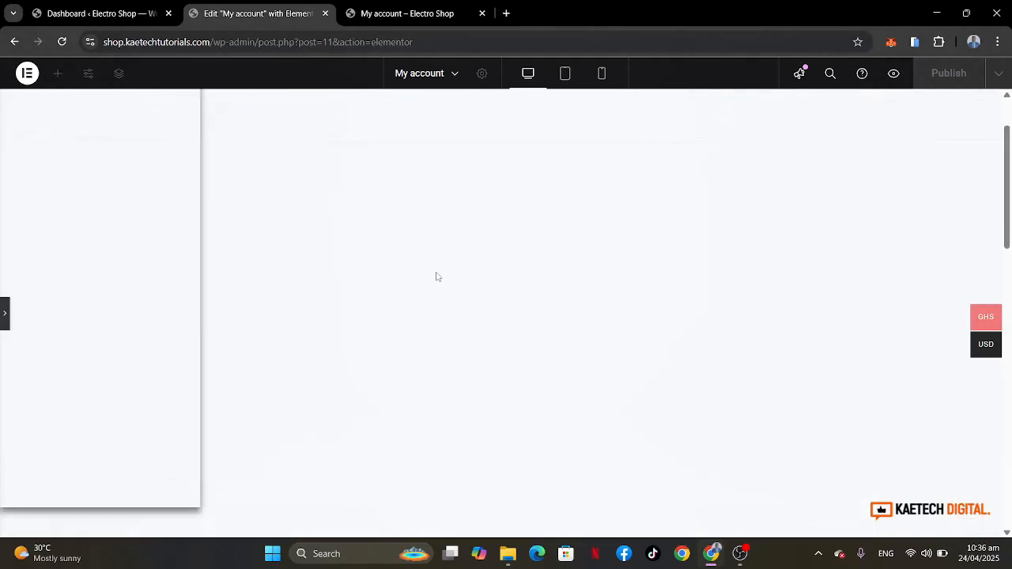
scroll(436, 276, up, 5)
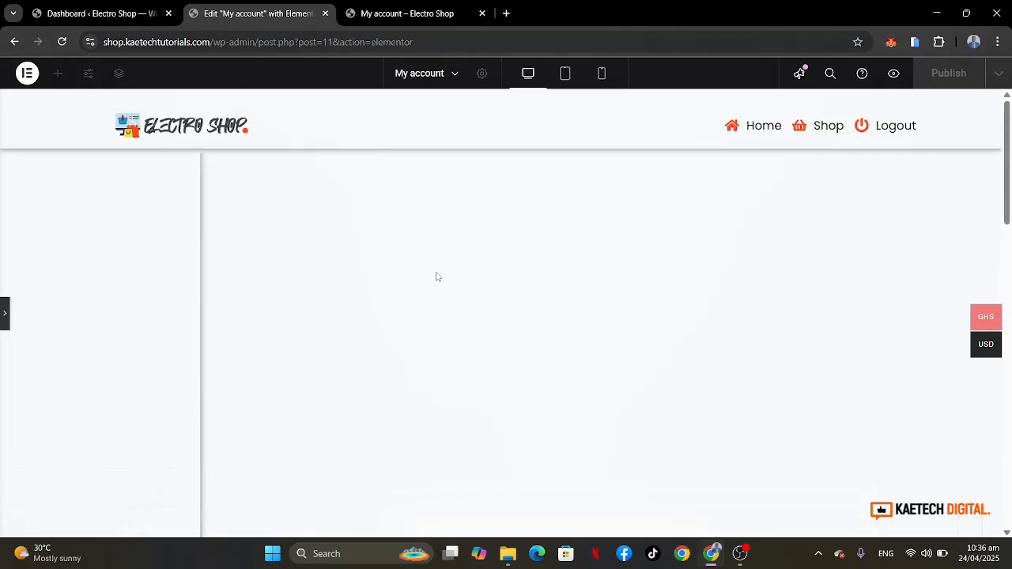
Set the padding of the wide second column to 40 px on all sides.
click(3, 315)
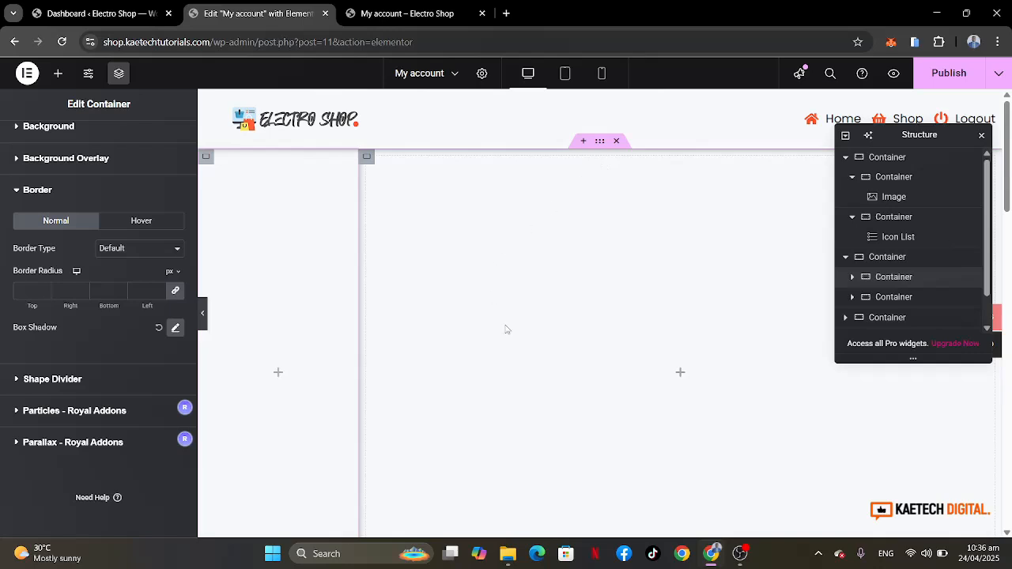
click(366, 158)
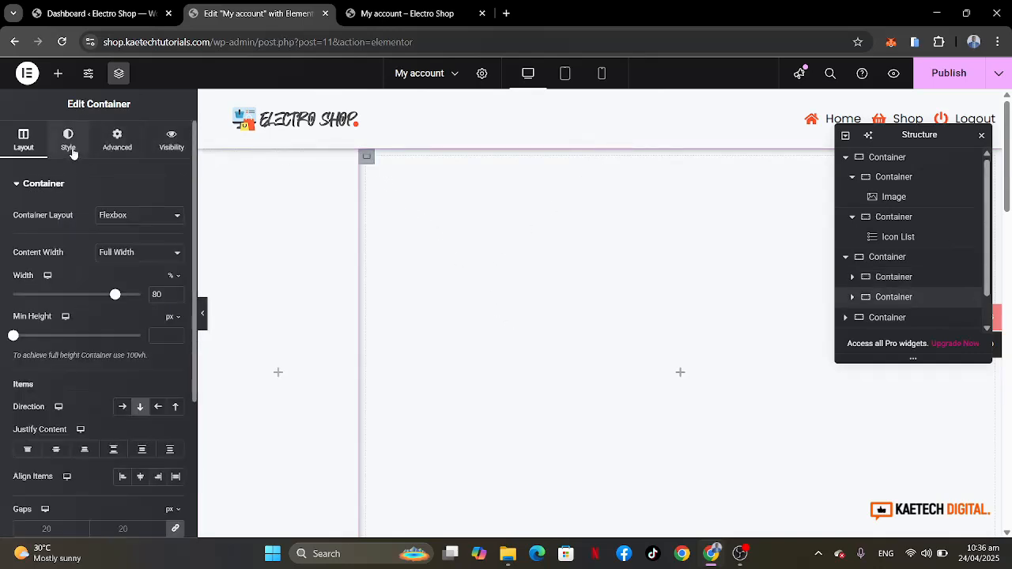
click(121, 149)
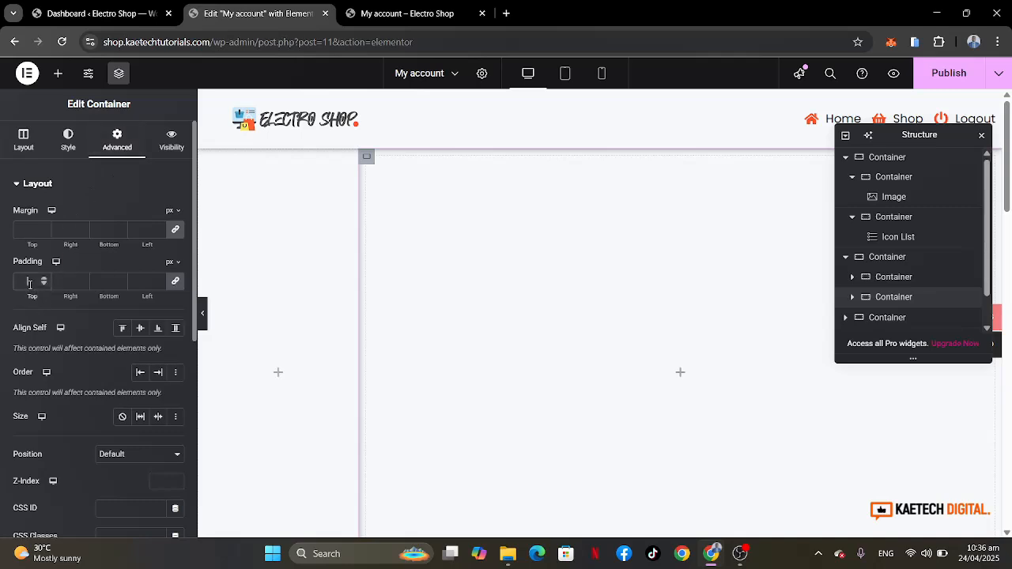
text(0)
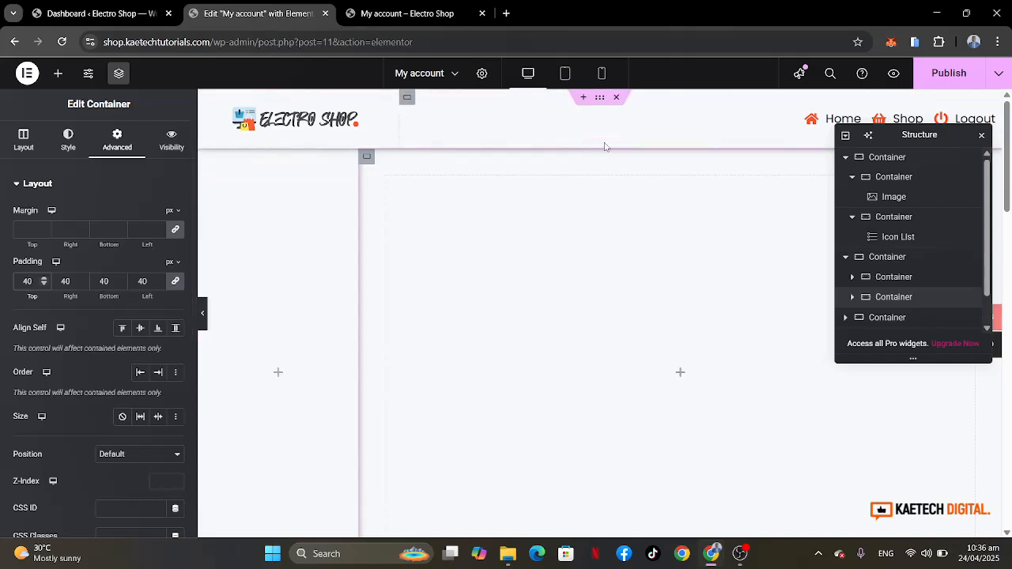
Give the two-column parent container a classic background in light grey #DFDFDF.
click(884, 259)
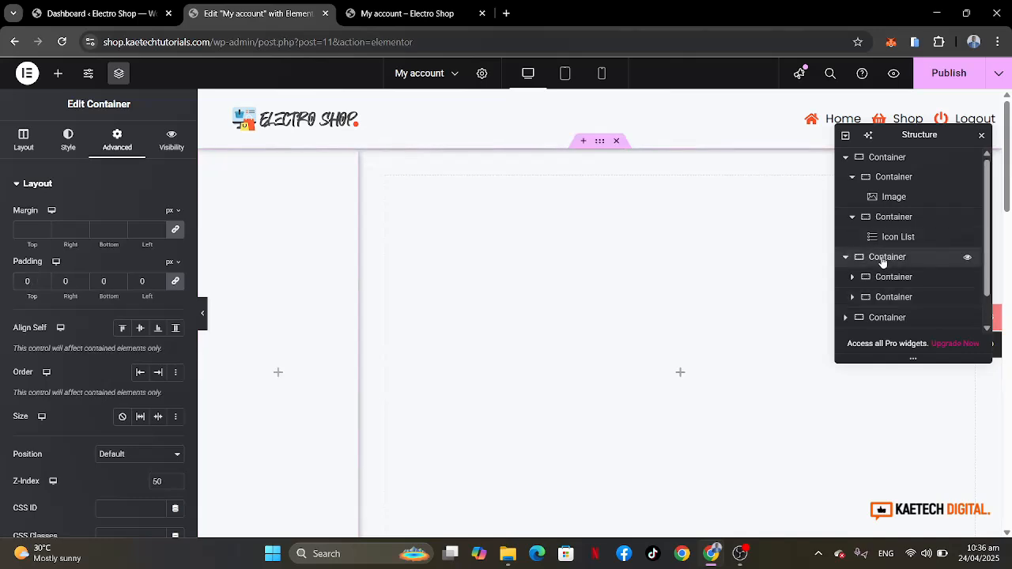
click(68, 143)
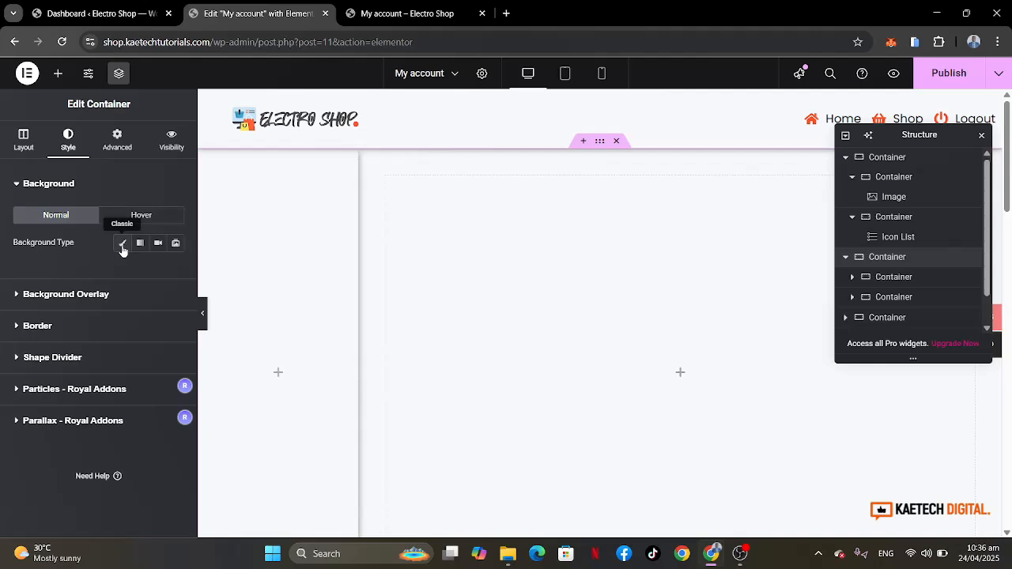
click(122, 245)
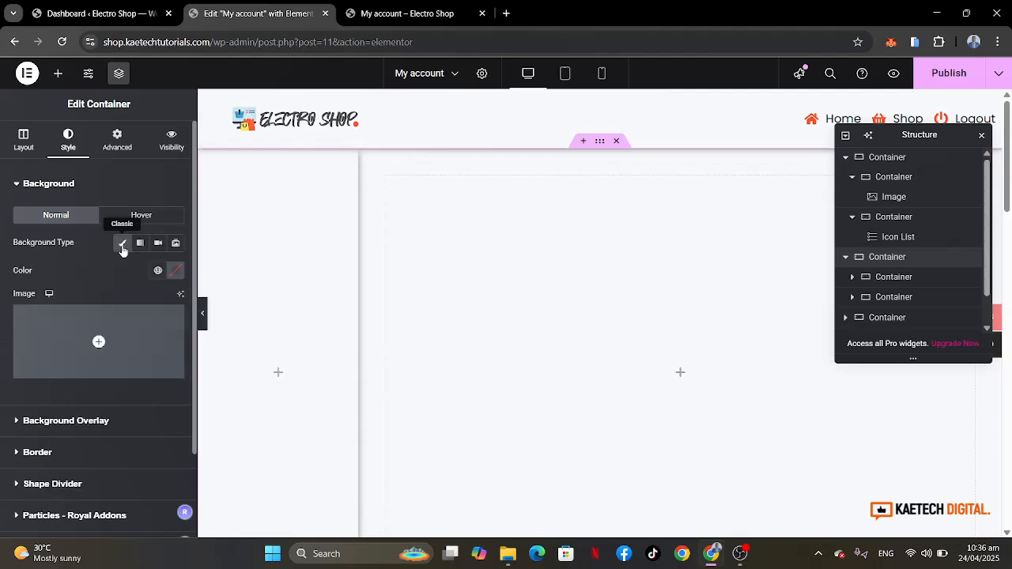
click(175, 271)
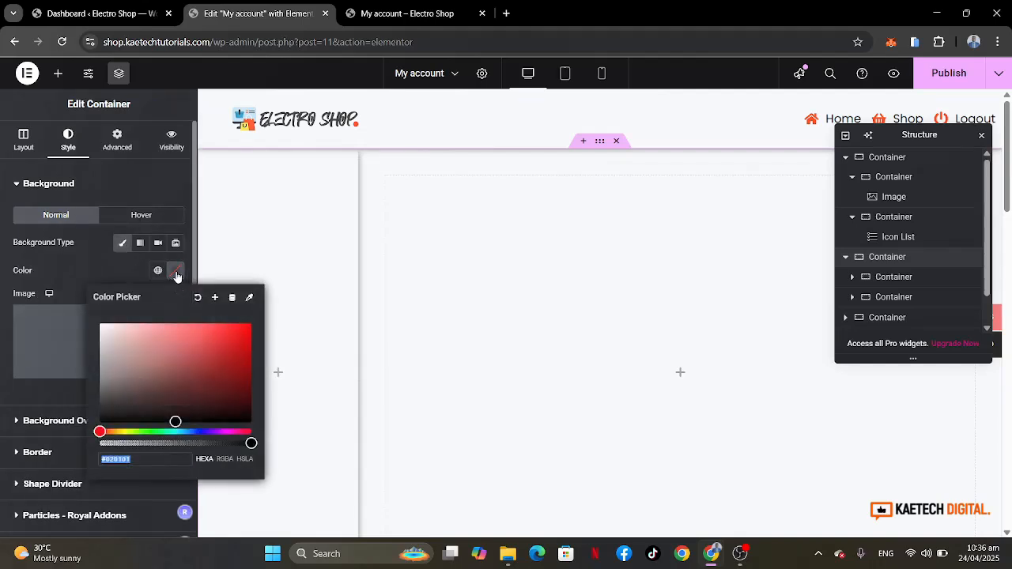
drag(102, 337, 96, 340)
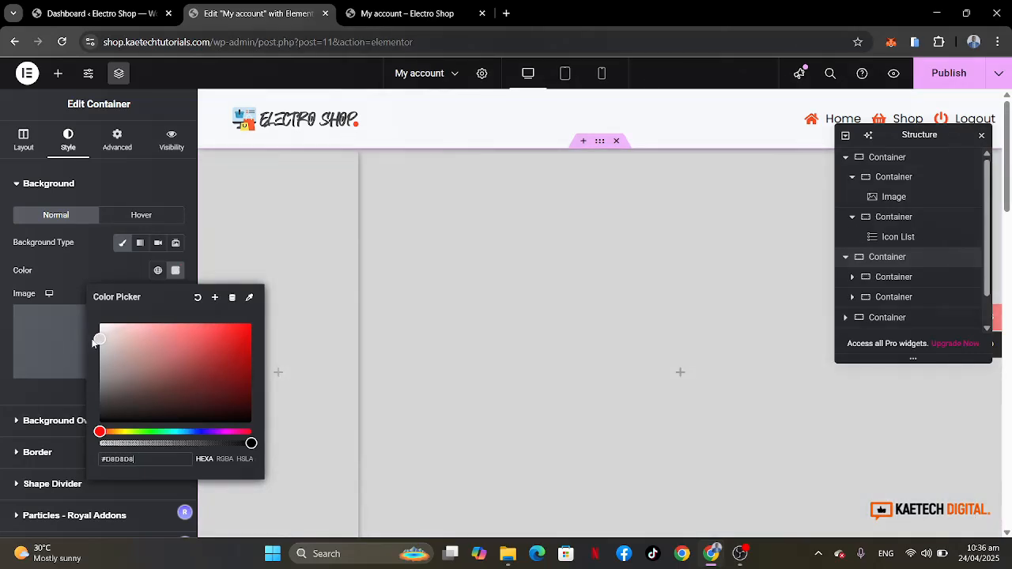
drag(92, 342, 90, 335)
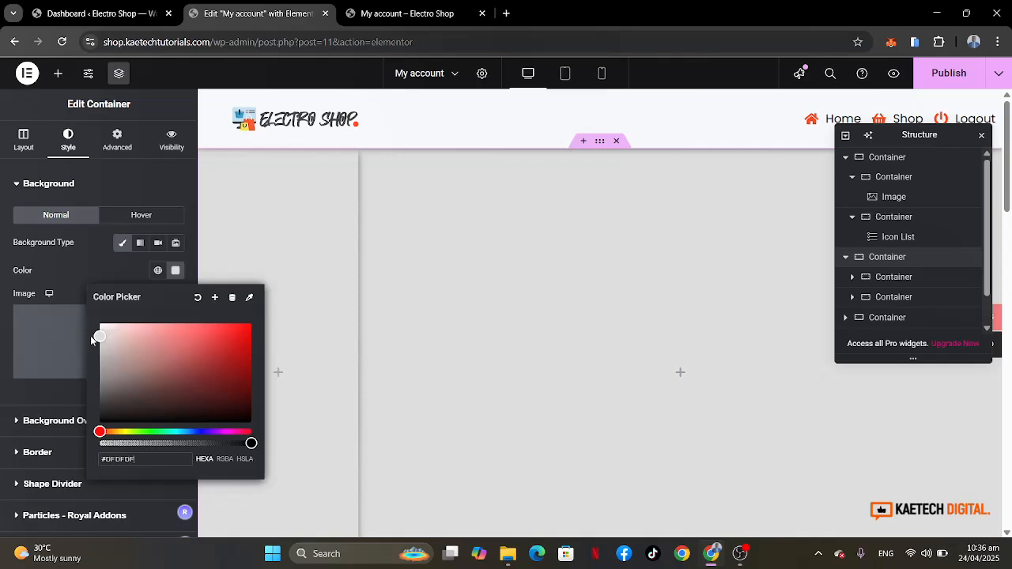
click(100, 274)
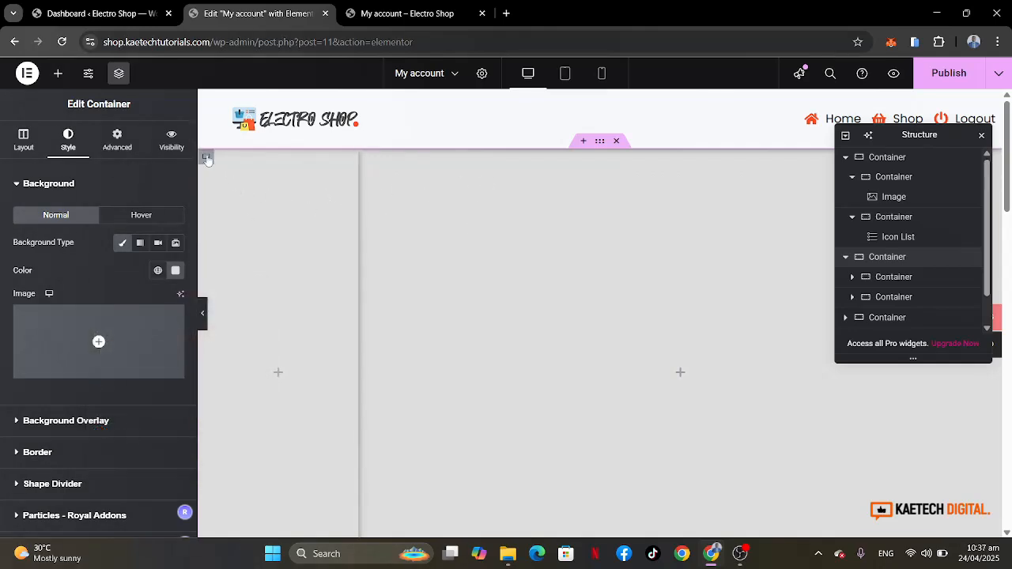
Give the narrow first column a classic white background and preview the page at full width.
click(206, 158)
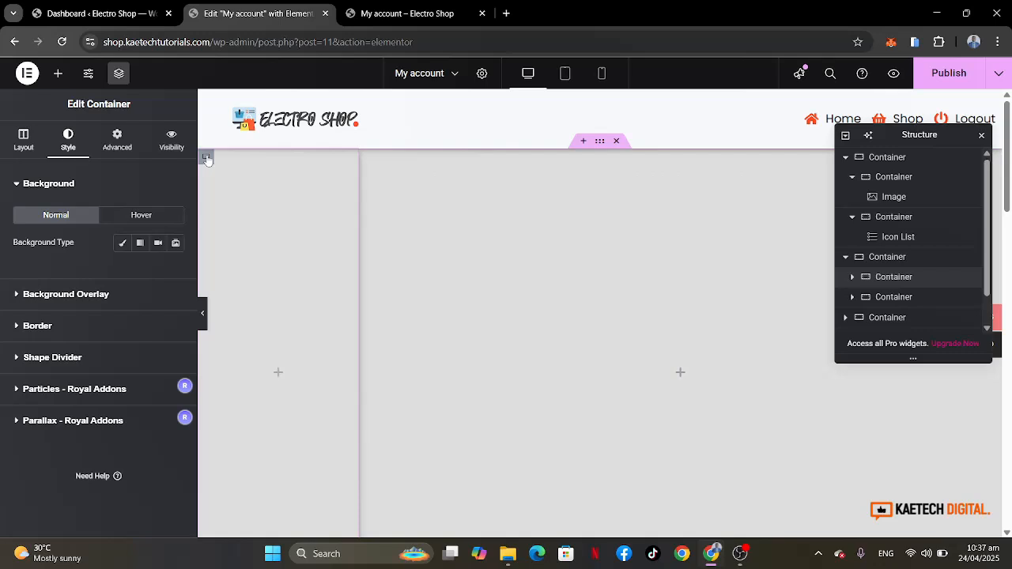
click(120, 245)
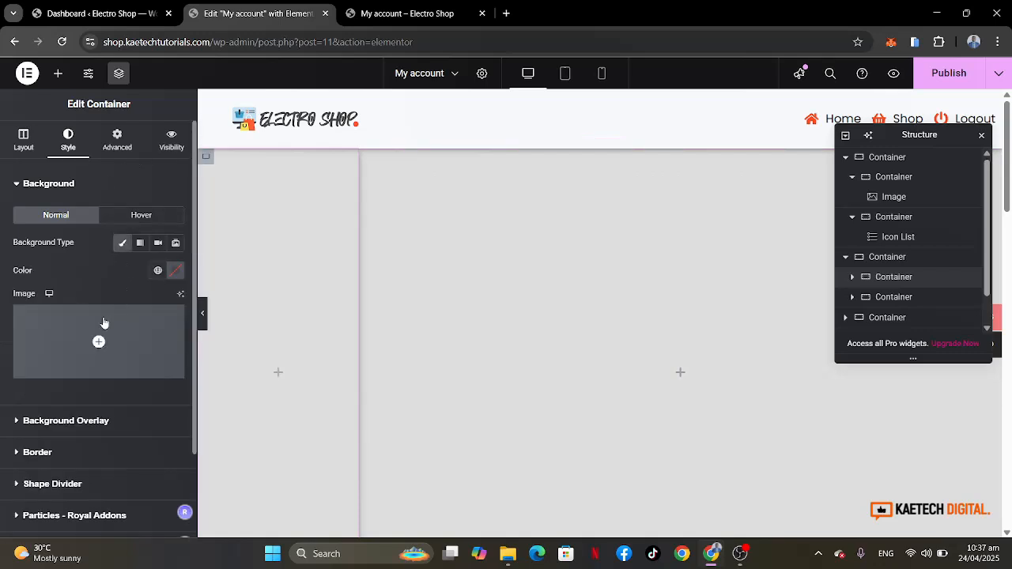
click(175, 271)
drag(107, 330, 99, 323)
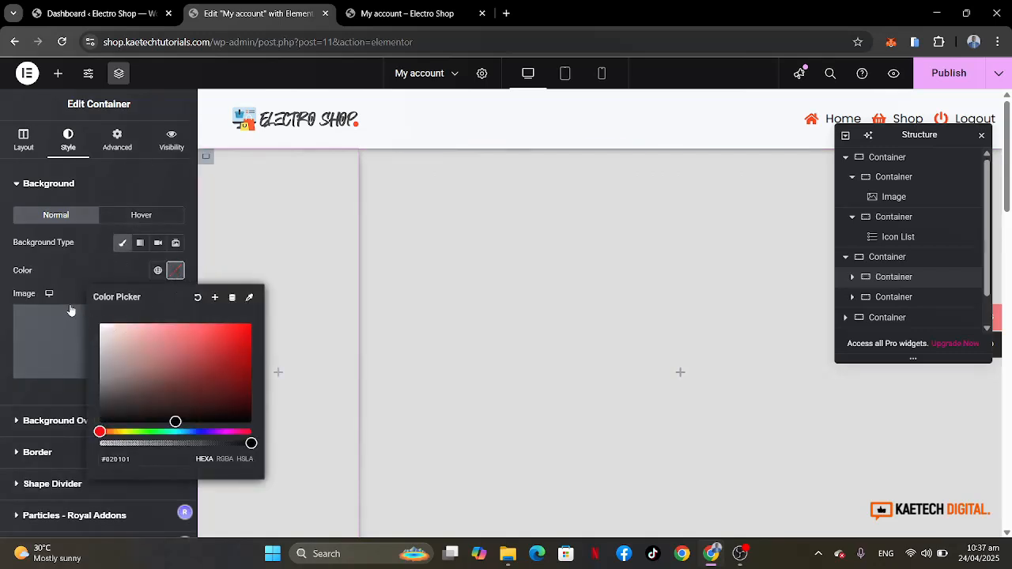
click(89, 273)
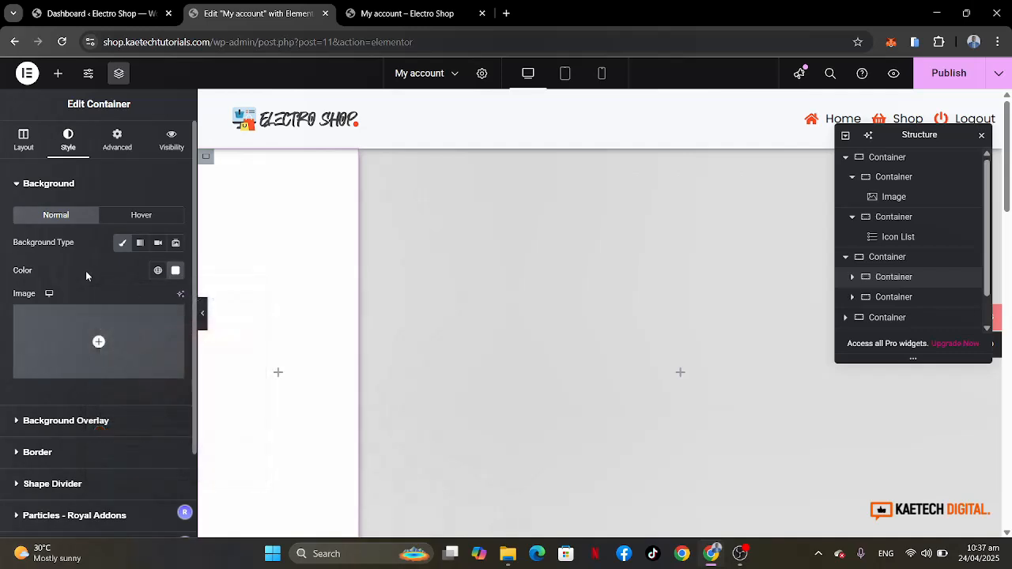
click(203, 314)
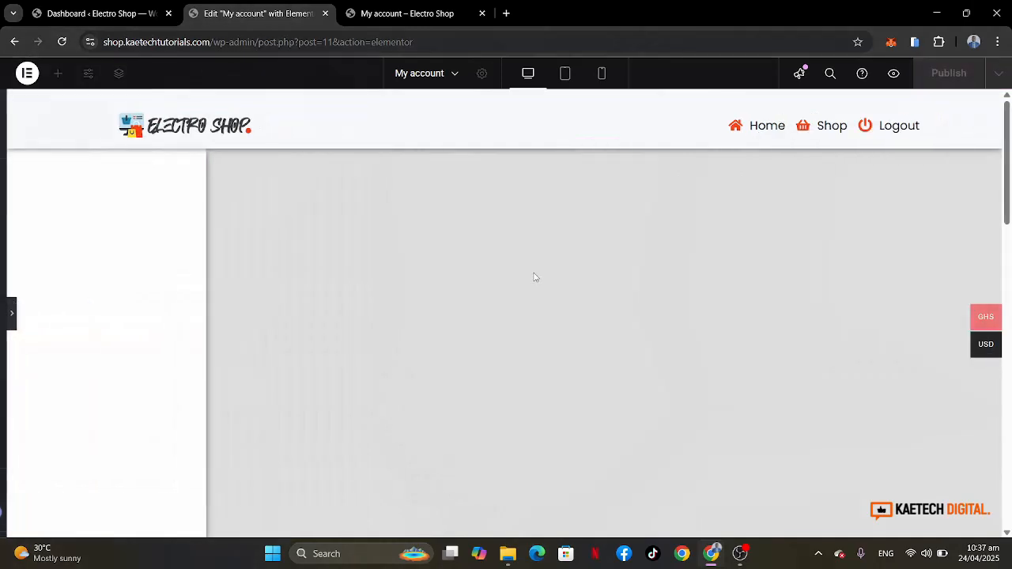
scroll(486, 352, down, 2)
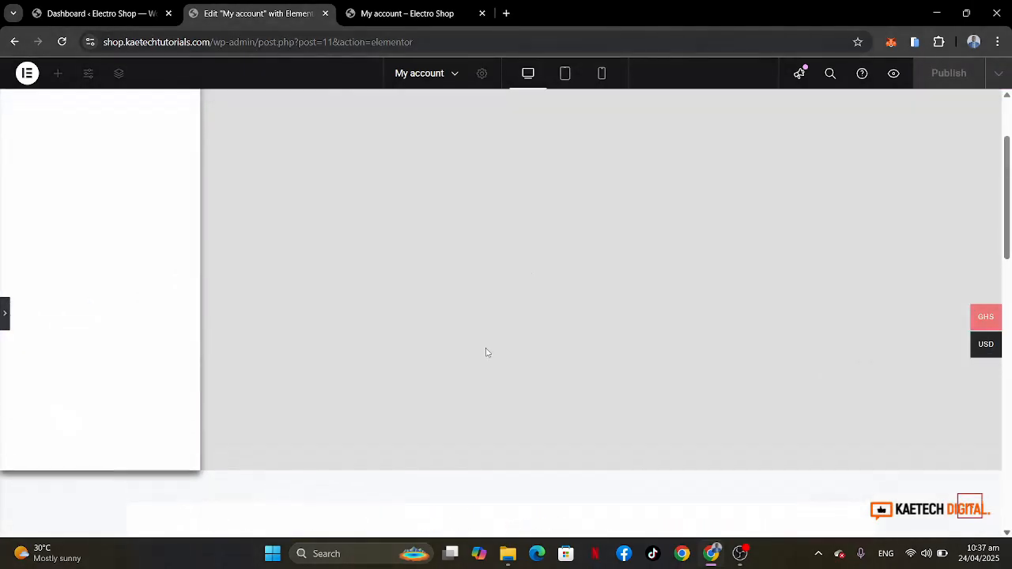
scroll(486, 353, up, 2)
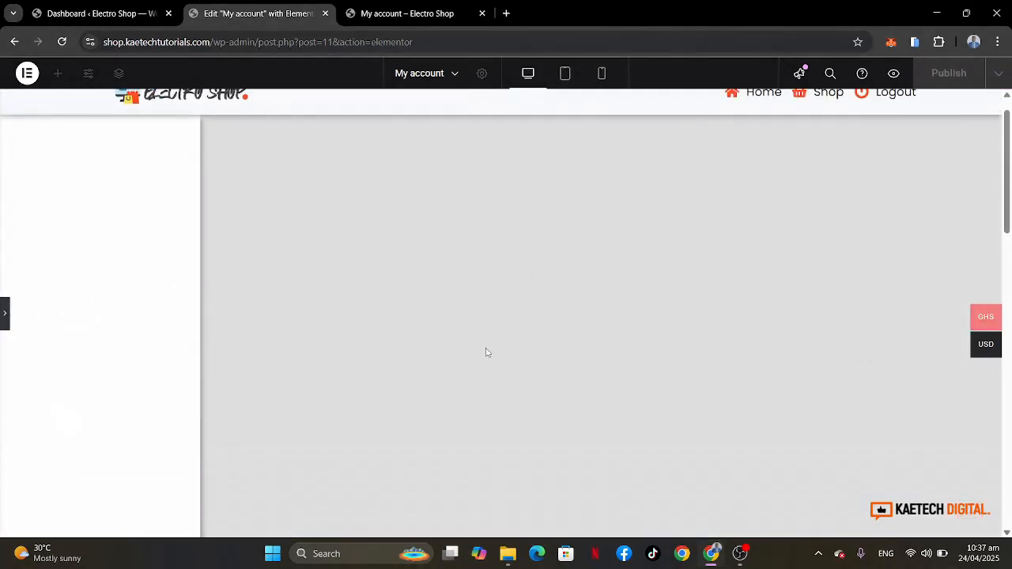
Lighten the two-column parent container's background colour to #E7E7E7.
click(3, 314)
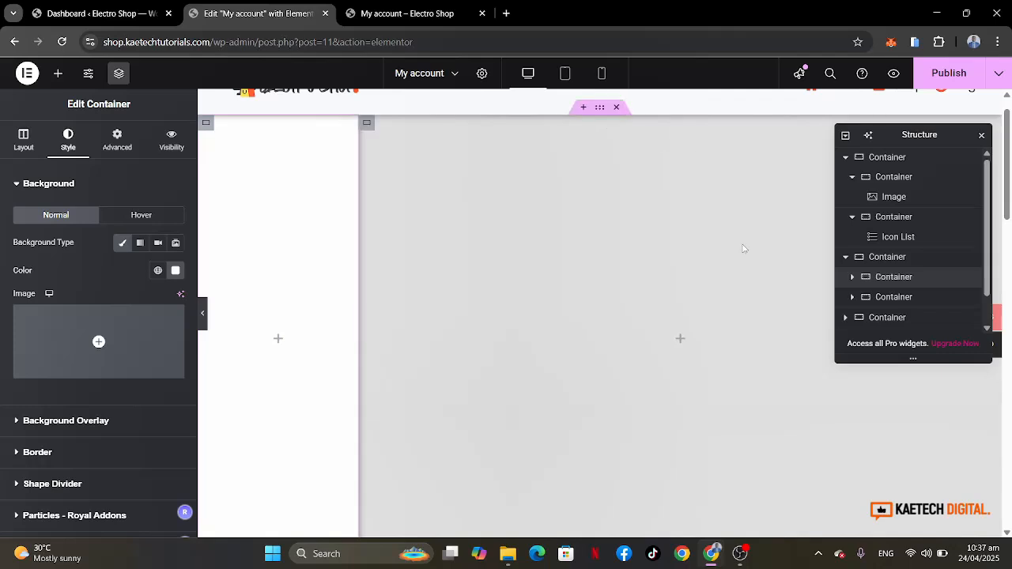
click(887, 257)
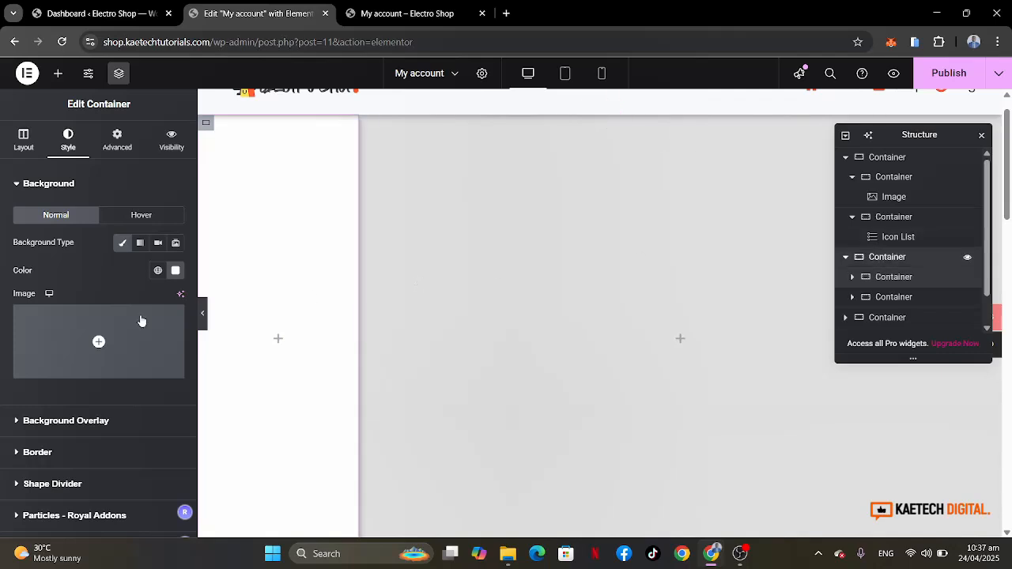
click(175, 271)
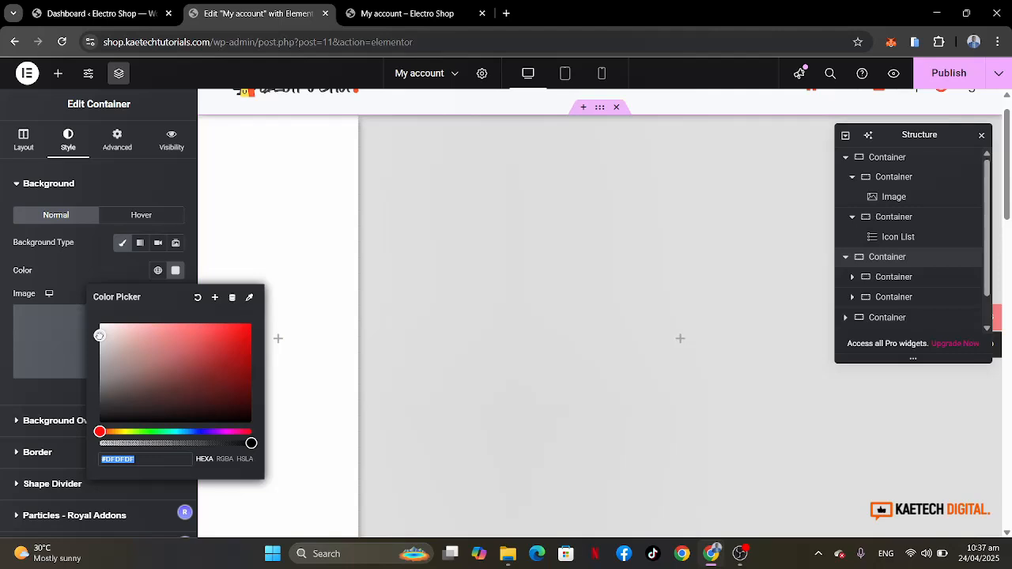
drag(99, 335, 99, 333)
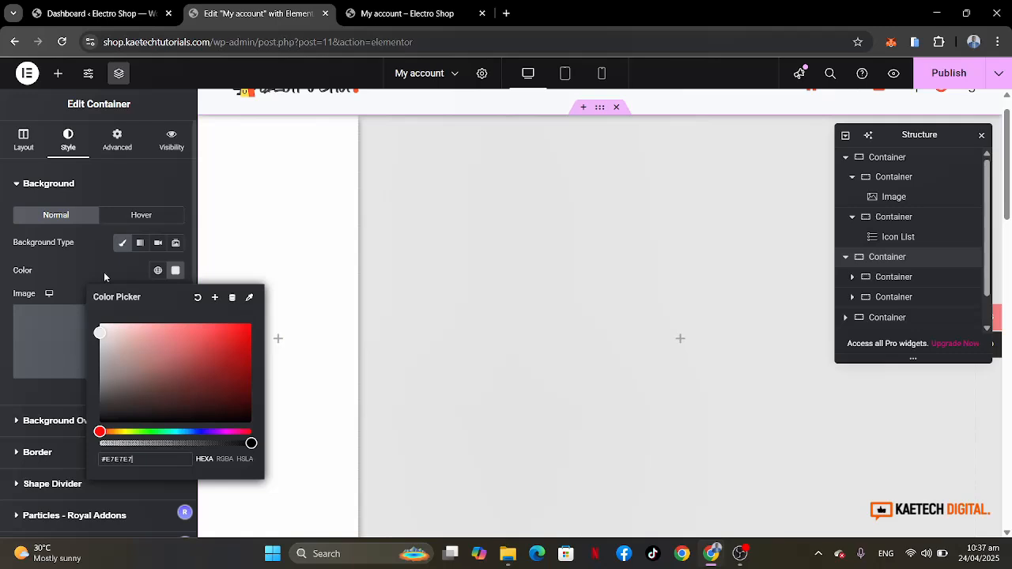
click(683, 242)
scroll(685, 244, down, 2)
scroll(684, 244, up, 2)
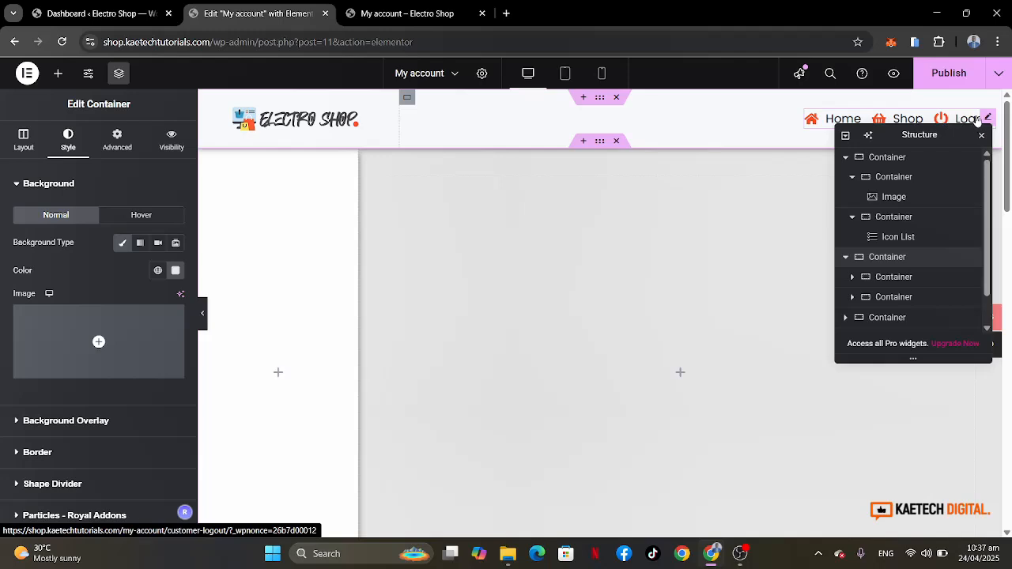
Set the space between the items of the header's icon list to 29 px.
click(989, 118)
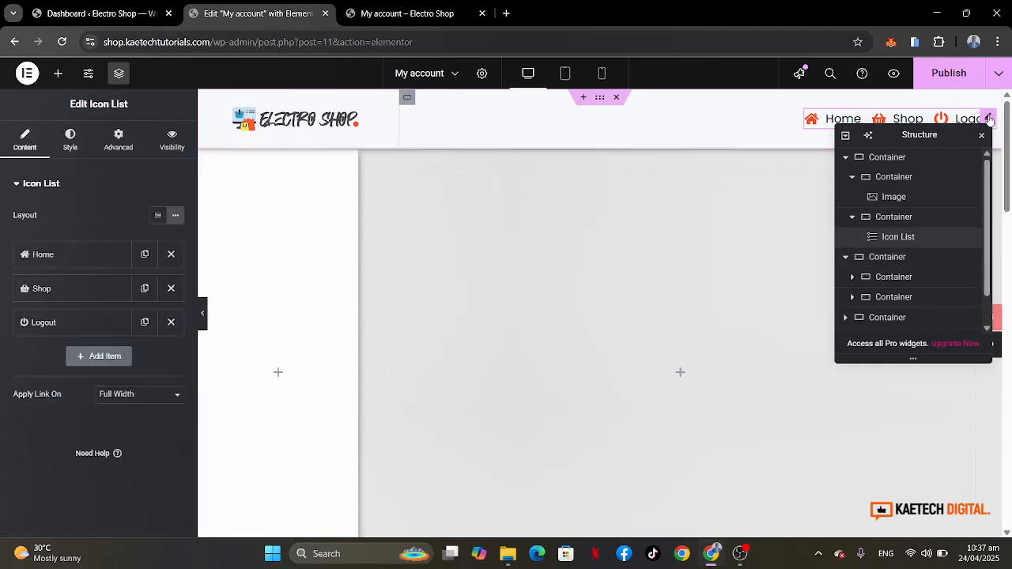
drag(941, 140, 924, 218)
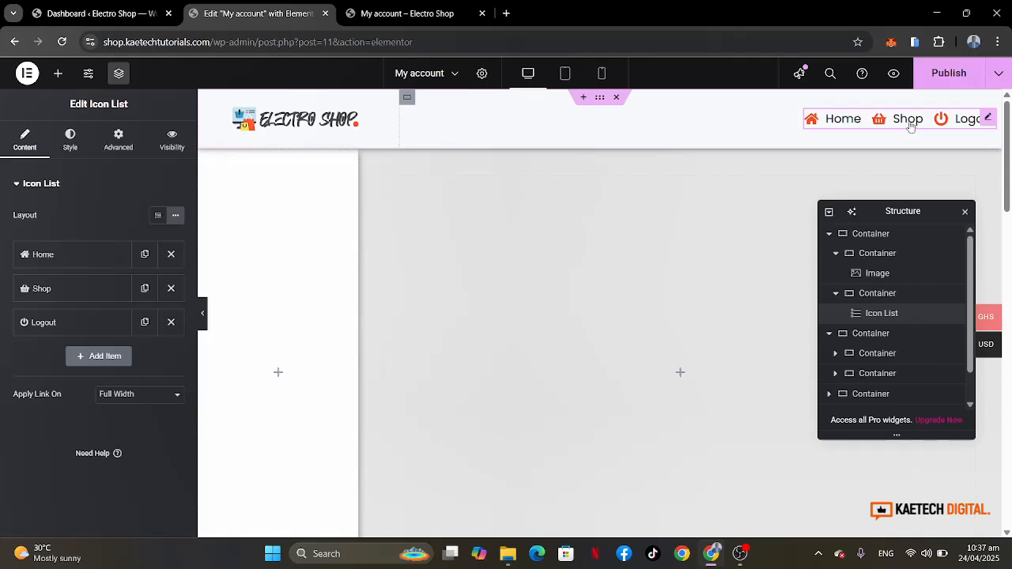
click(71, 140)
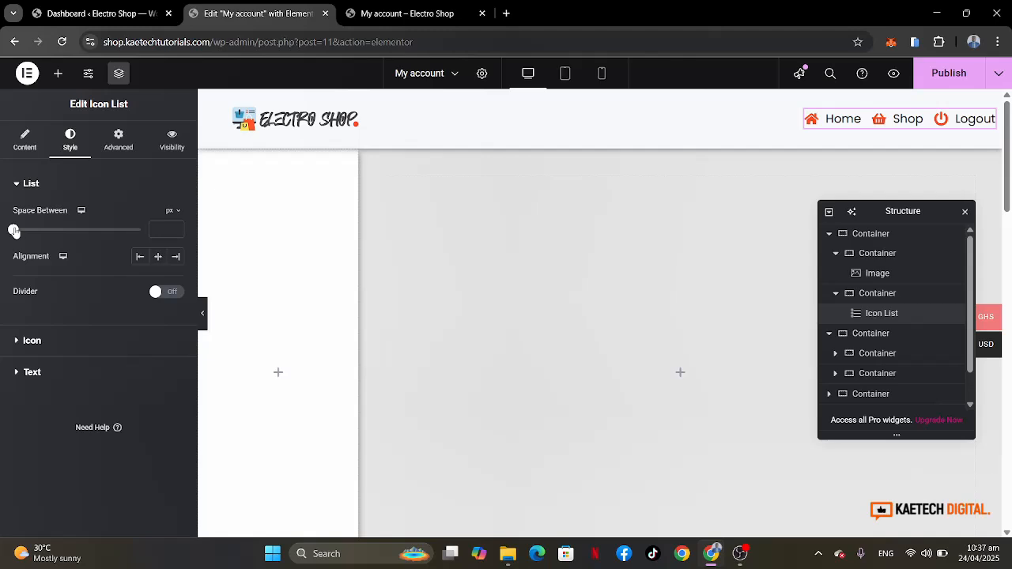
drag(14, 231, 89, 230)
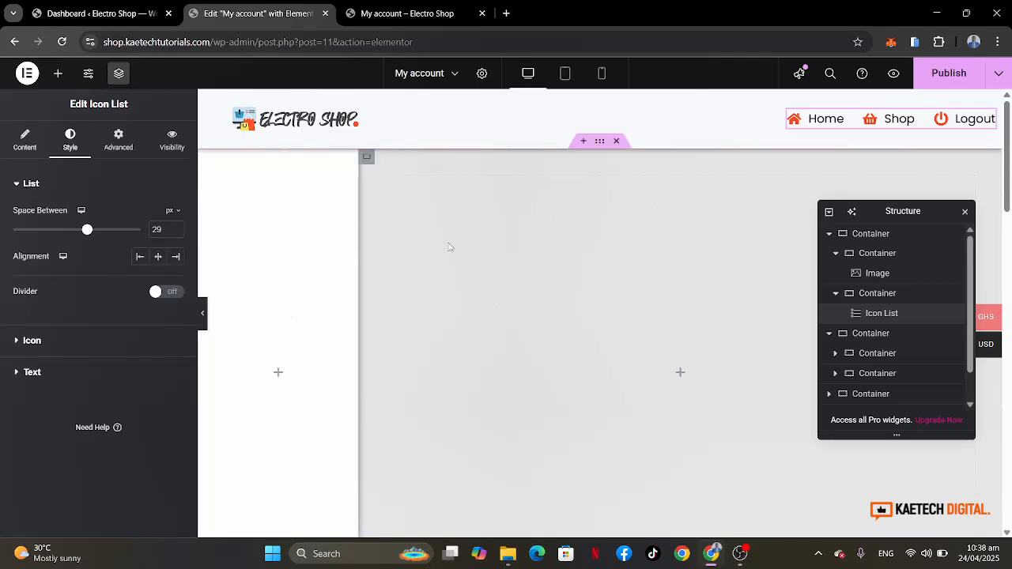
scroll(608, 332, down, 3)
scroll(608, 332, up, 3)
Set the narrow column's padding to 30 px top, 20 px right, 40 px bottom and 50 px left.
click(278, 374)
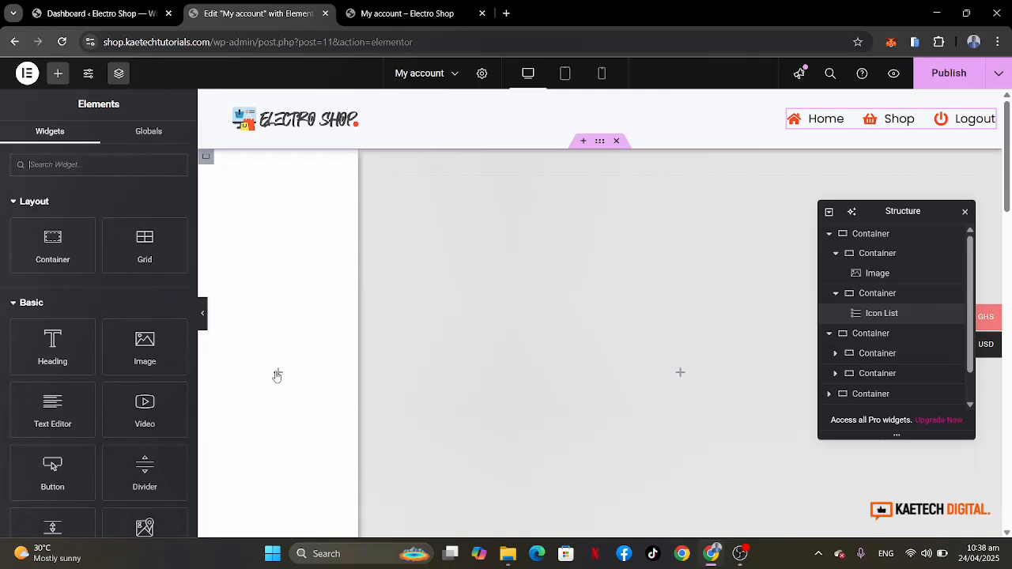
click(206, 159)
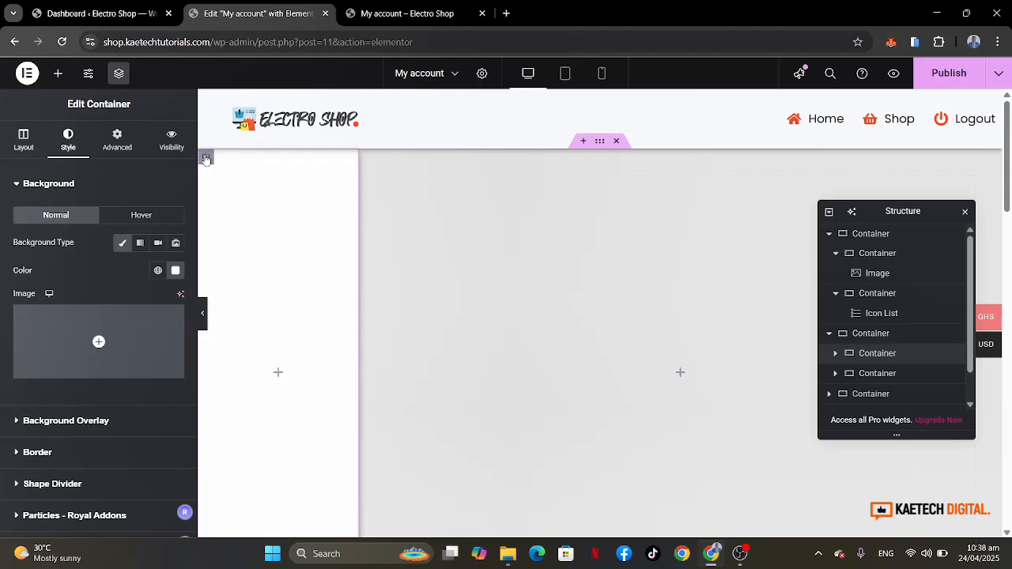
click(132, 144)
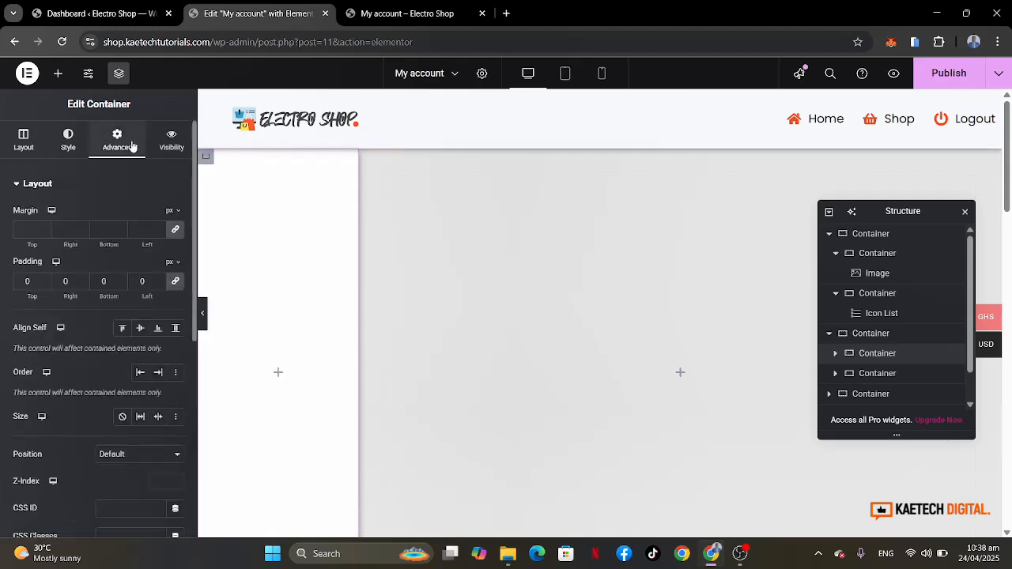
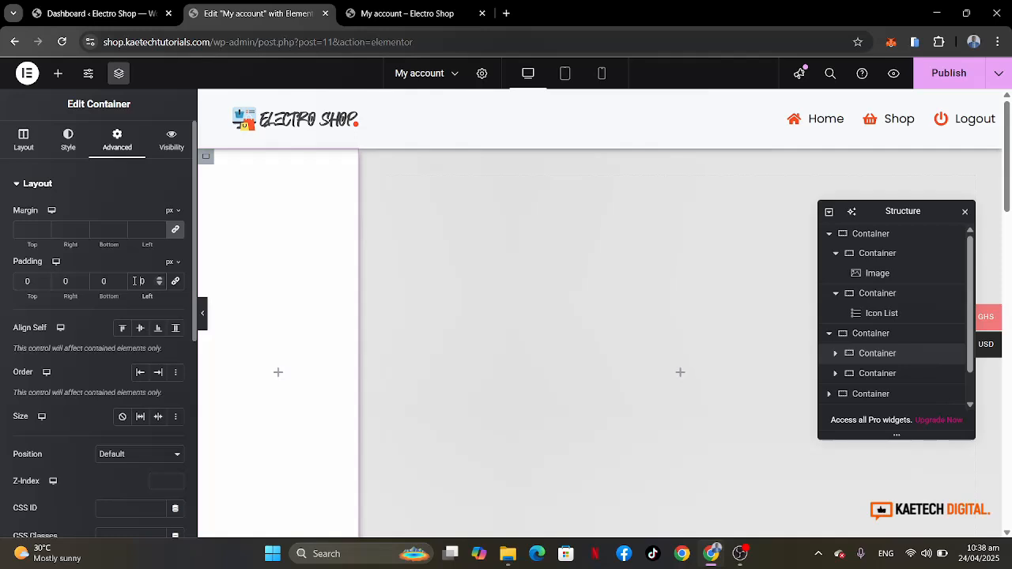
click(135, 280)
text(5)
click(61, 280)
text(2)
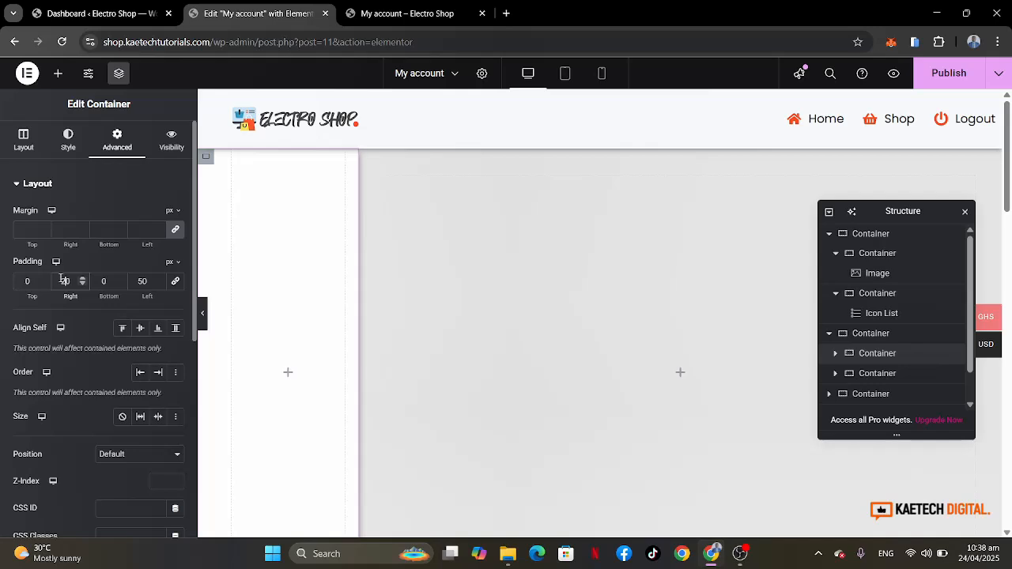
click(24, 281)
text(2)
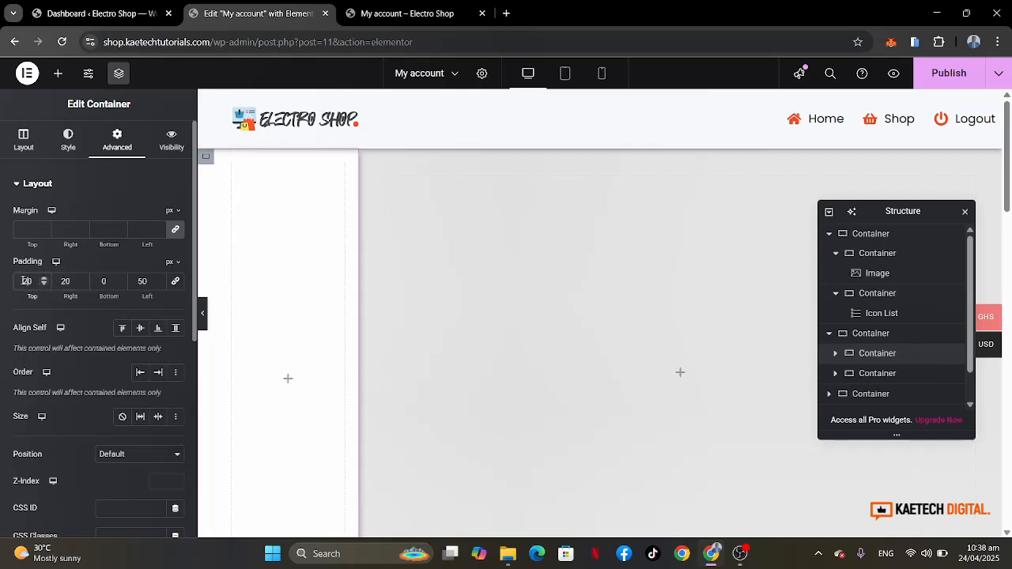
key(BackSpace)
text(3)
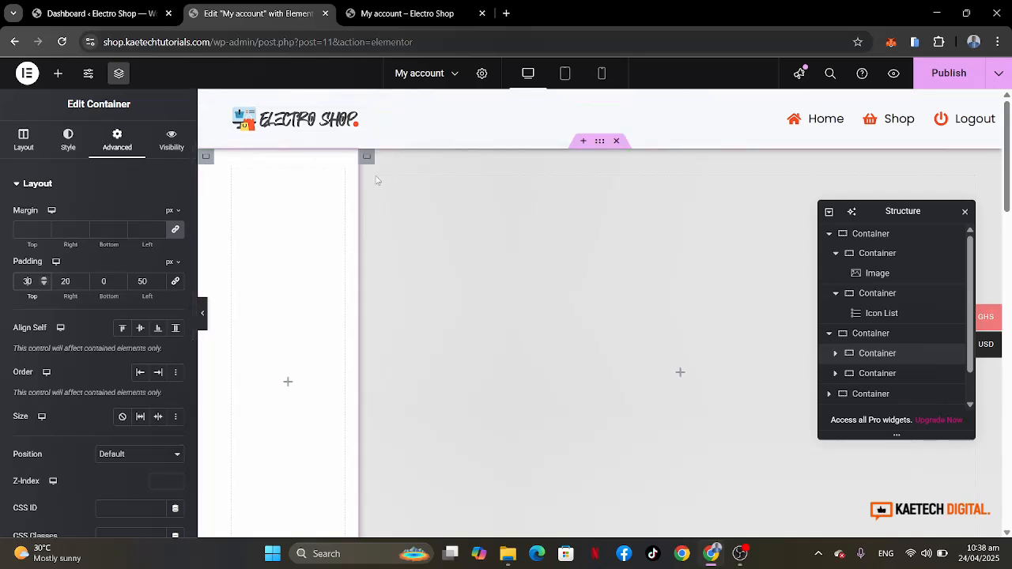
click(101, 281)
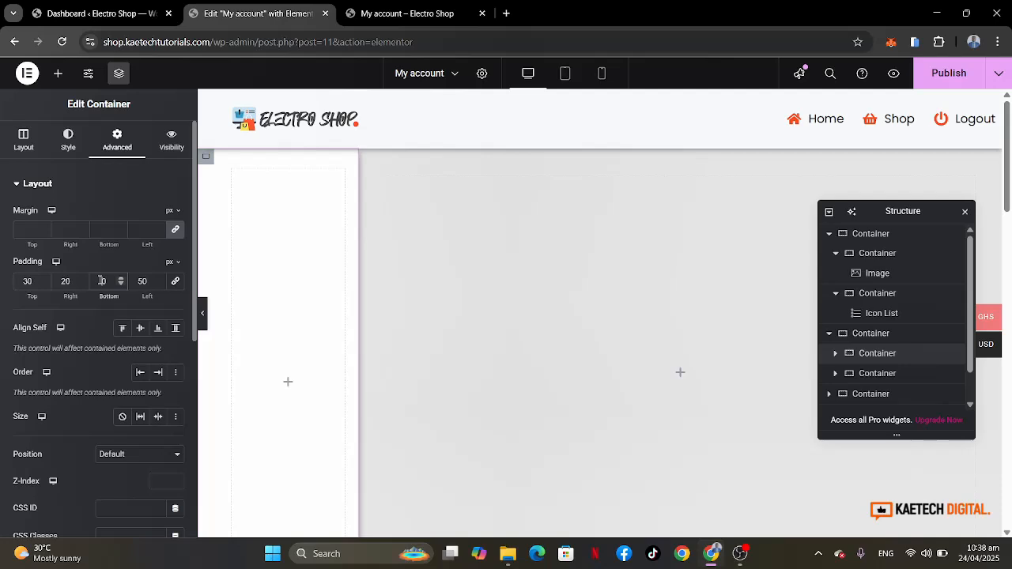
text(4)
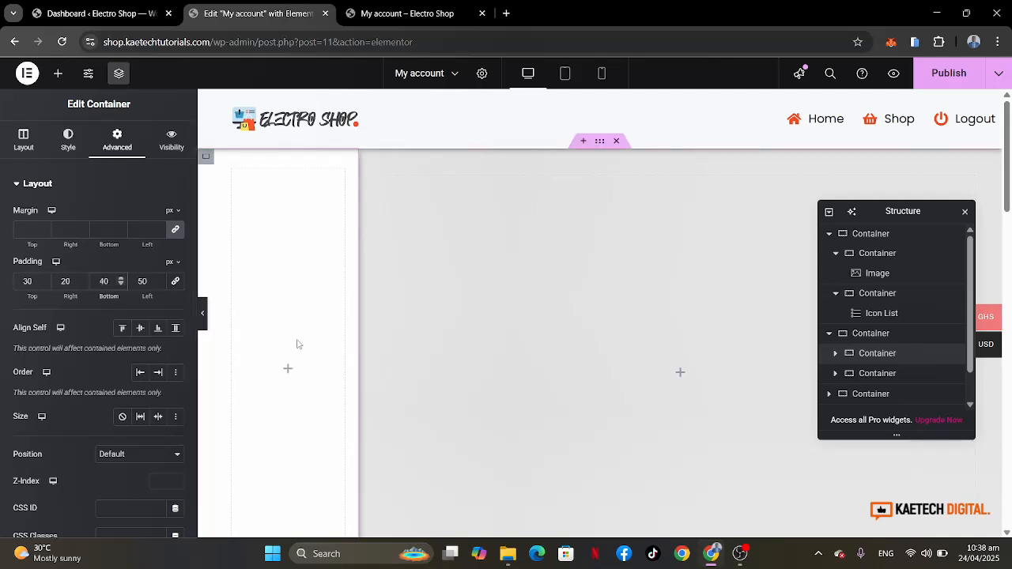
Add a container inside the narrow column and duplicate it.
scroll(303, 317, down, 1)
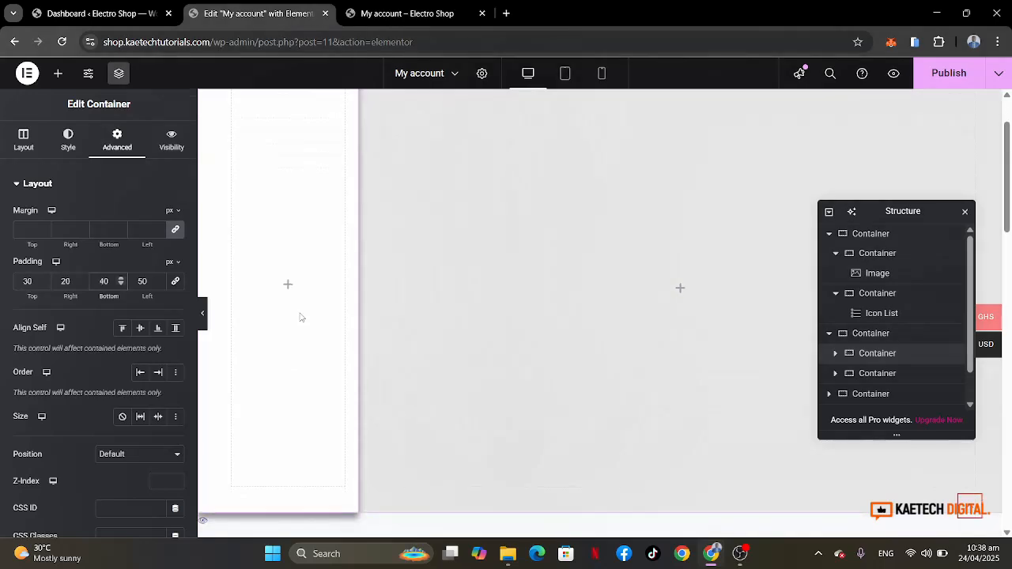
click(290, 285)
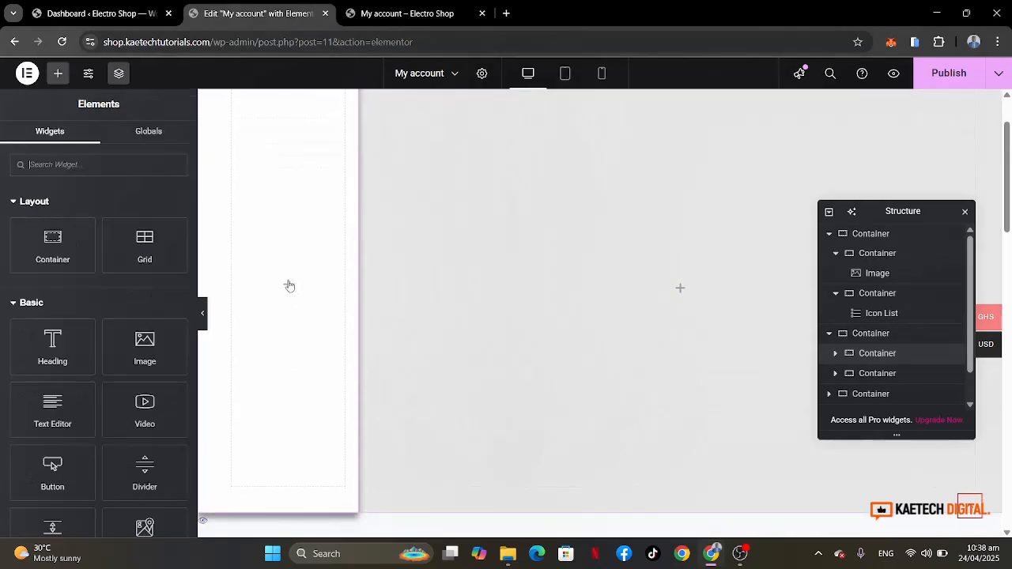
drag(65, 229, 272, 281)
scroll(271, 282, up, 1)
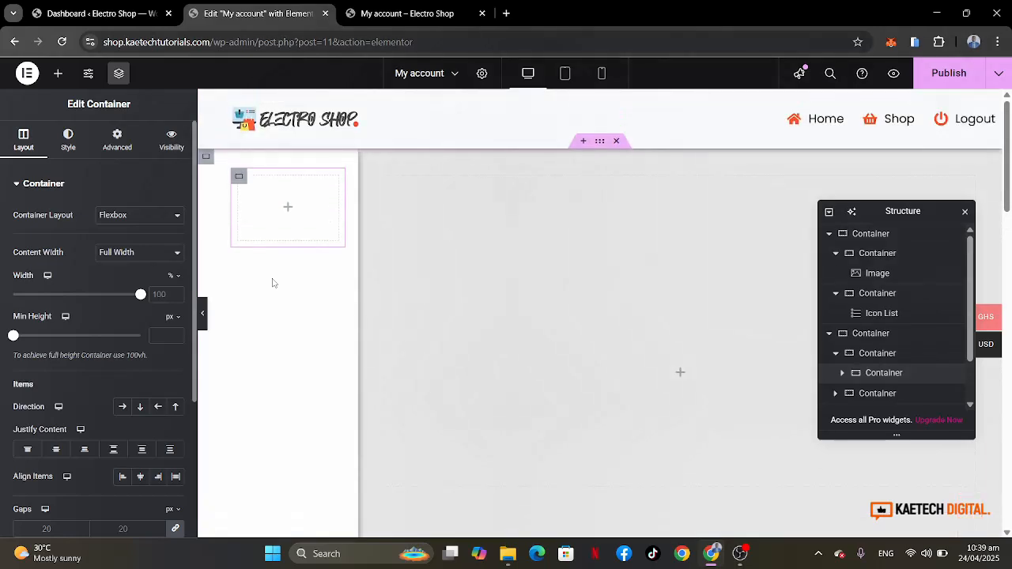
right_click(240, 179)
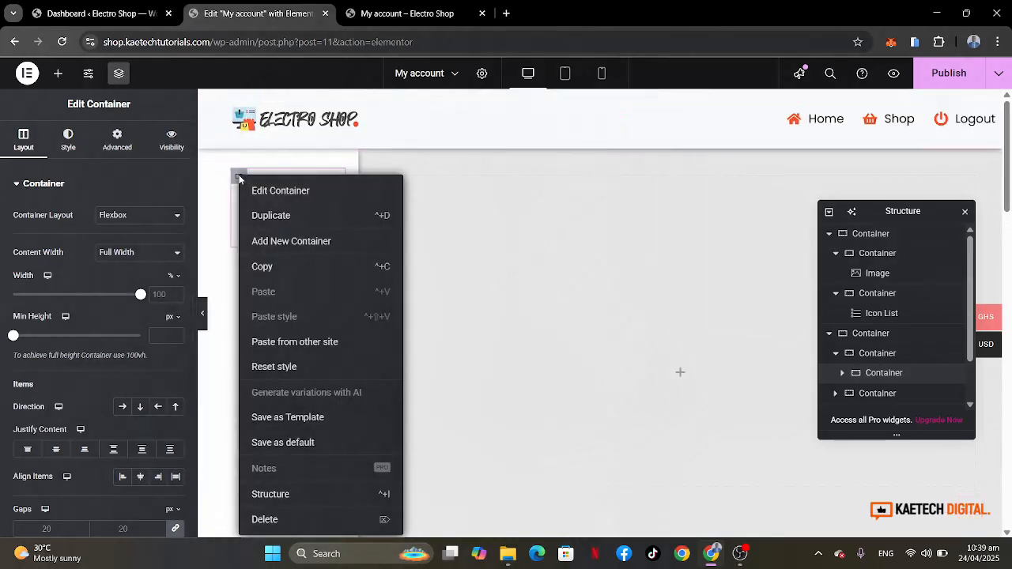
click(271, 216)
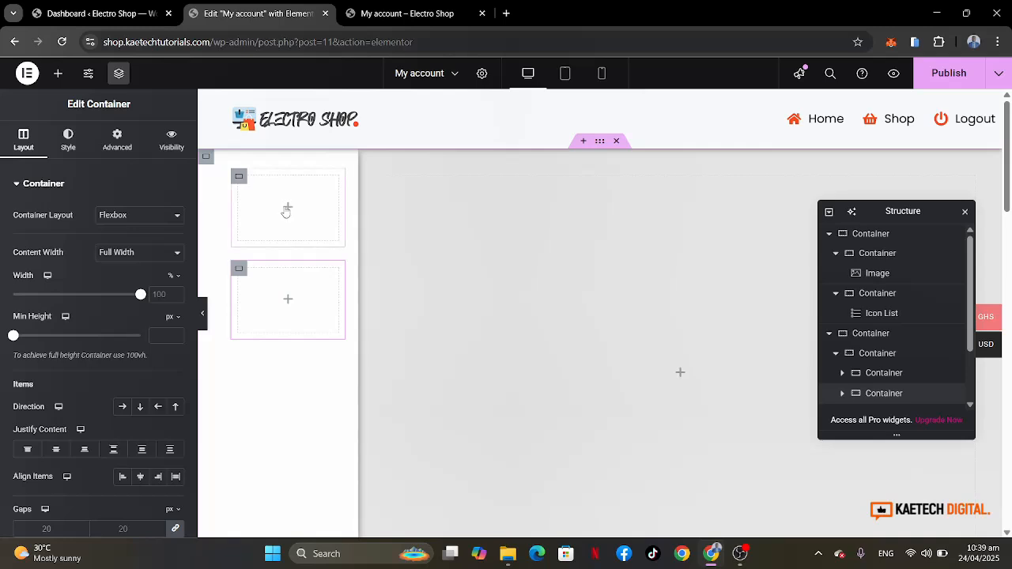
Nest another container in the narrow column's first inner container and add an Icon Box widget to it.
click(287, 208)
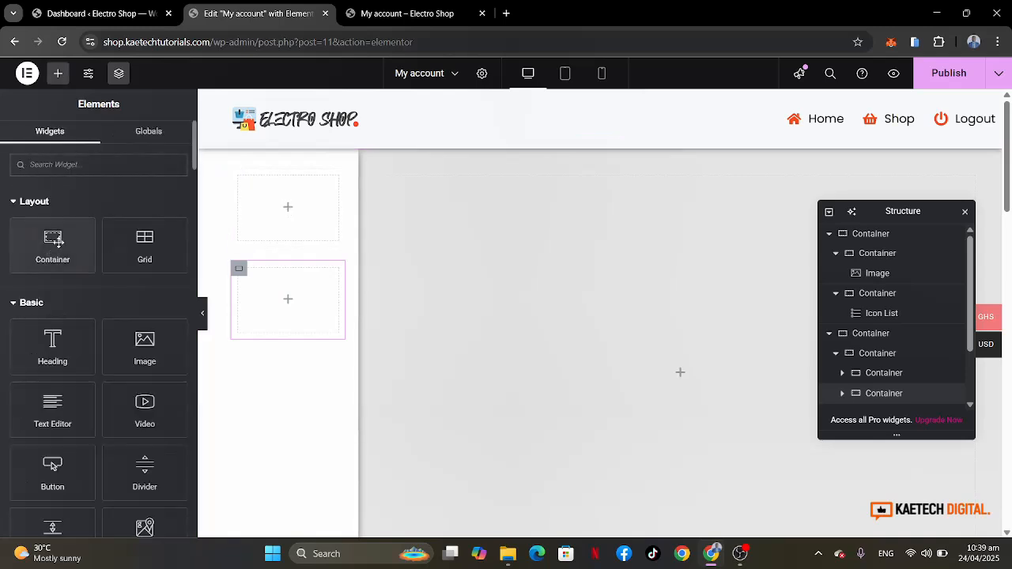
drag(56, 241, 293, 207)
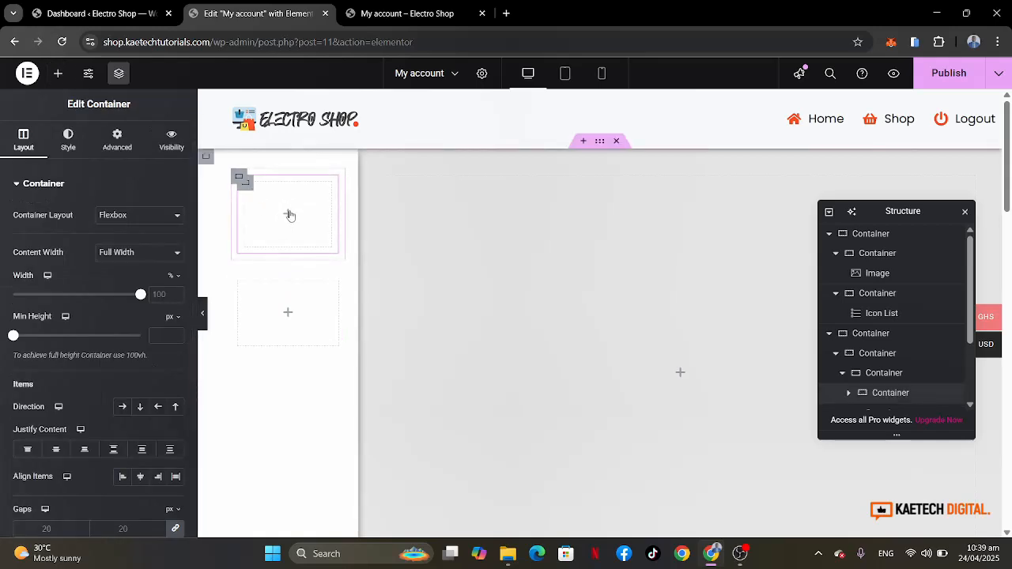
click(289, 215)
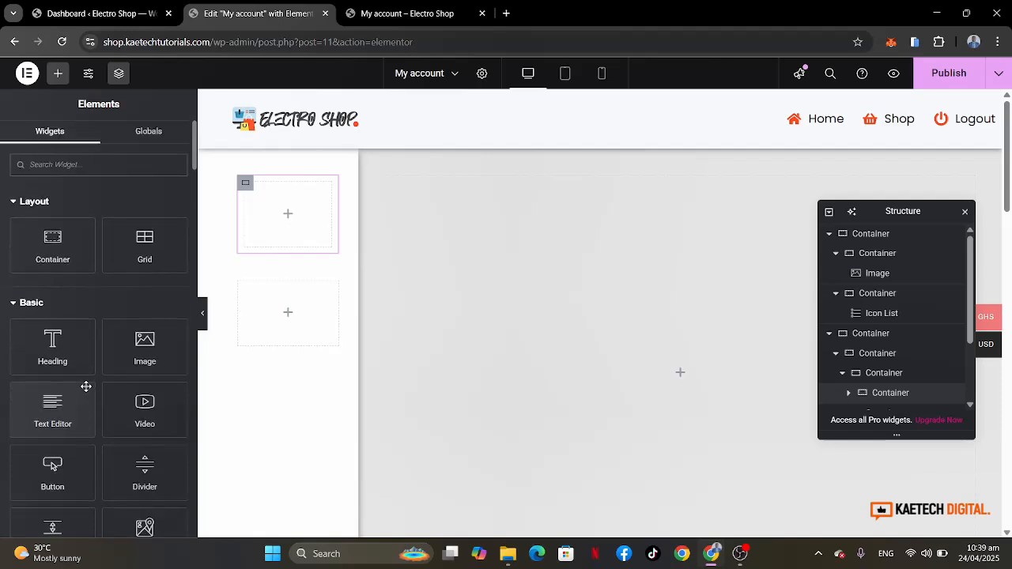
text(icon)
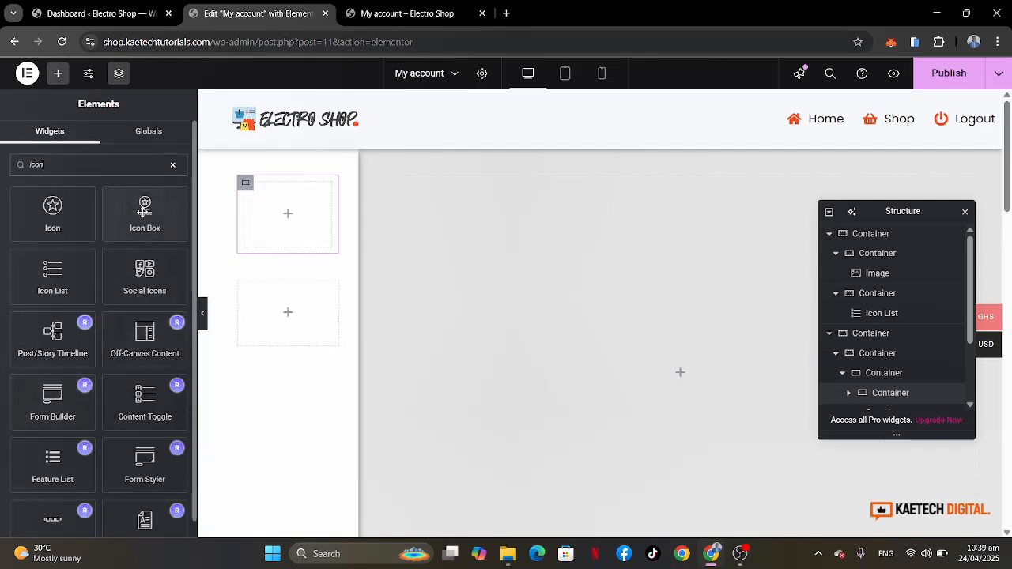
drag(143, 211, 291, 212)
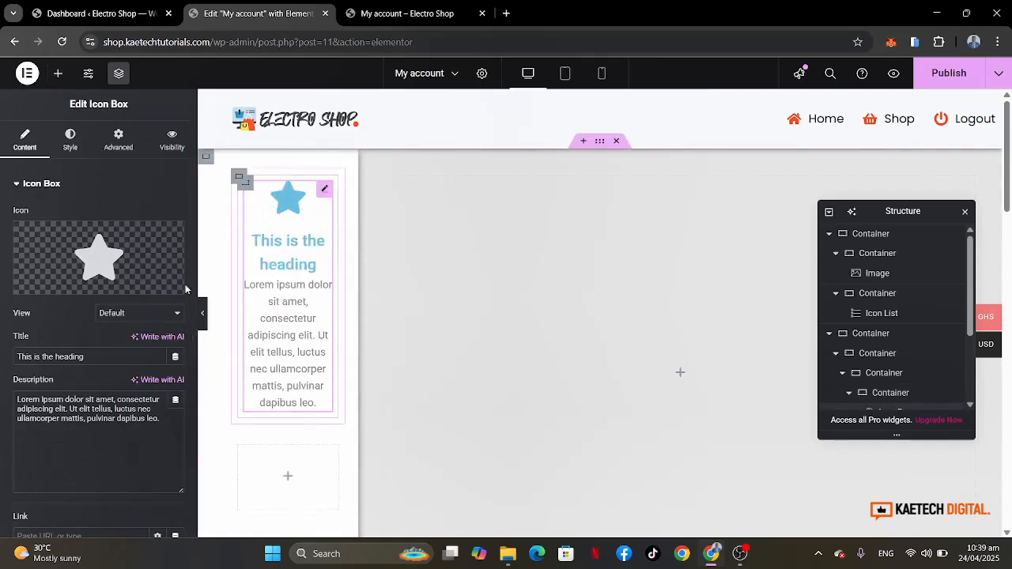
Clear the icon box's description and set its title to "Dashboard".
triple_click(82, 405)
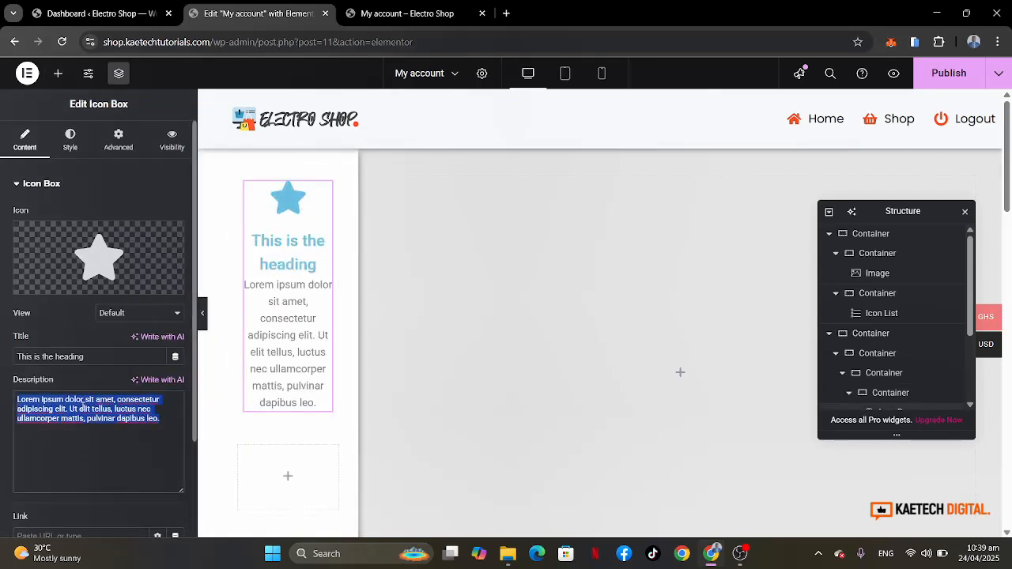
key(BackSpace)
drag(87, 356, 2, 360)
text(Das)
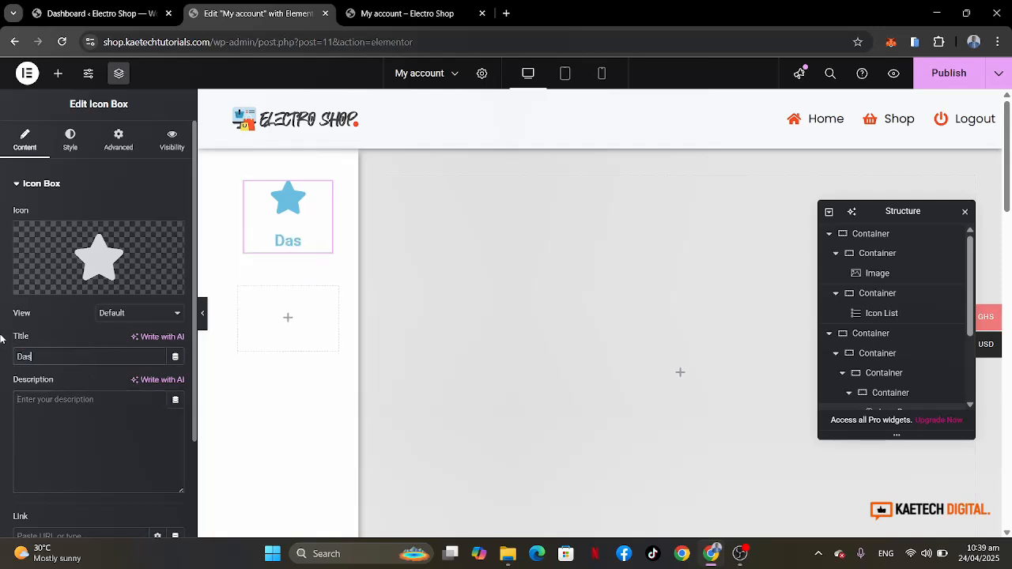
text(hboard)
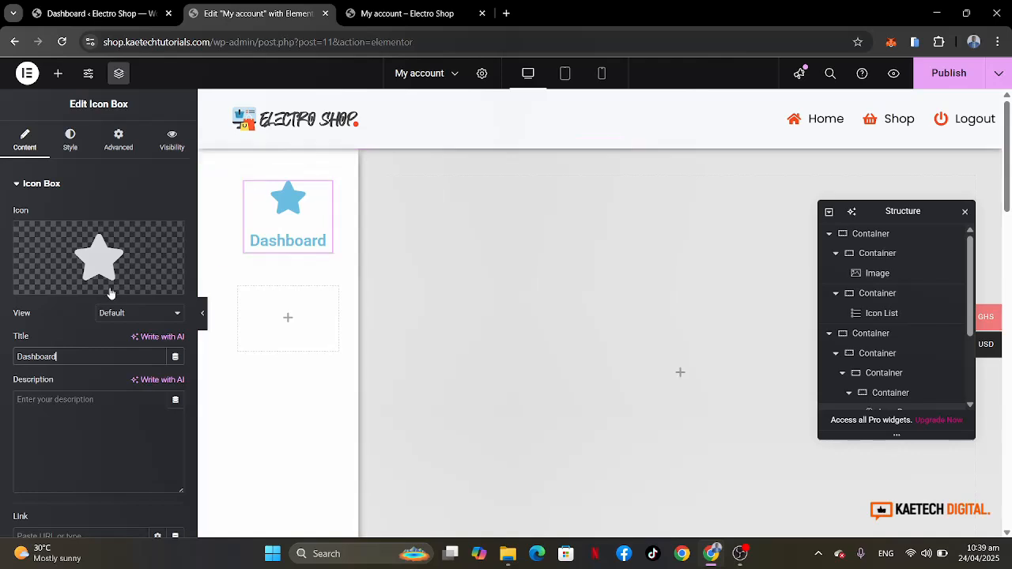
Set the Dashboard icon box's icon position to Right and its vertical alignment to Middle.
click(68, 147)
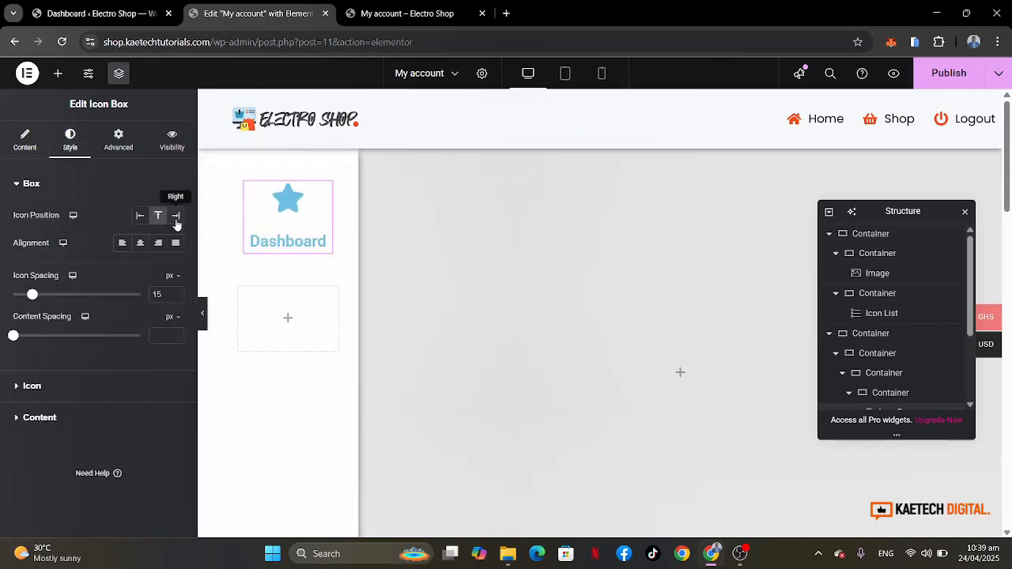
click(176, 218)
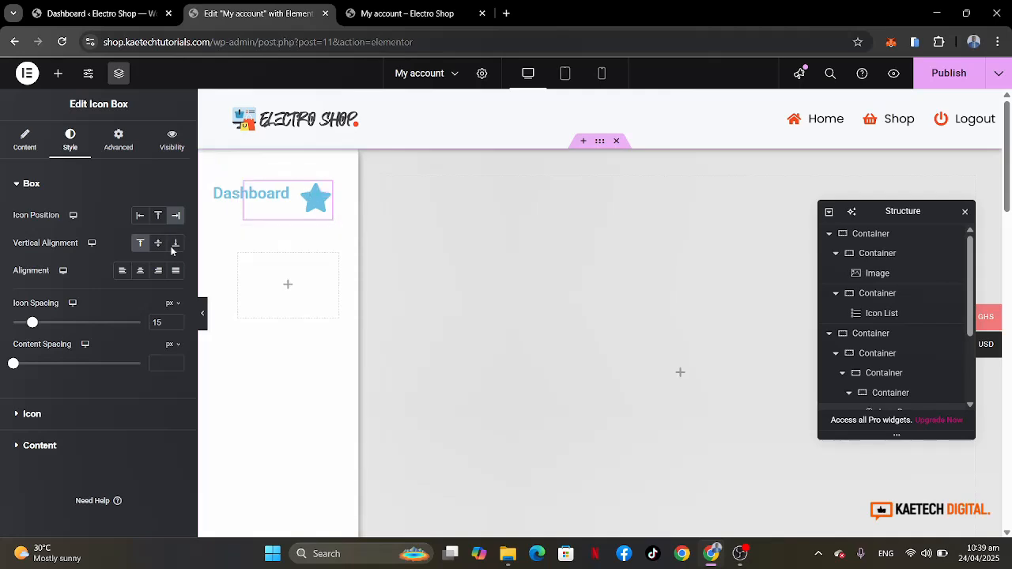
click(159, 244)
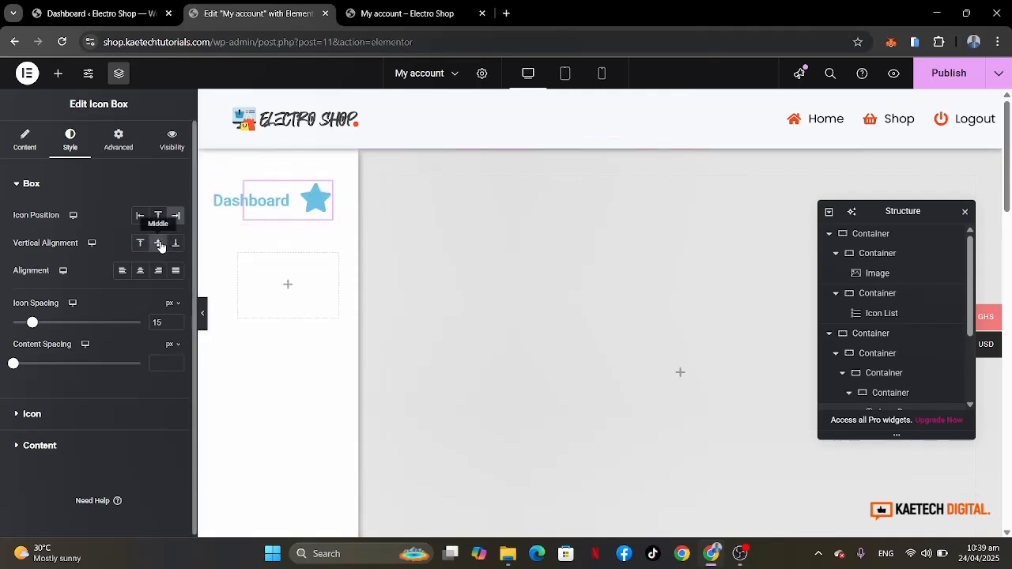
Set the Dashboard icon's primary color to the orange-red global color and its size to 22 px.
click(75, 416)
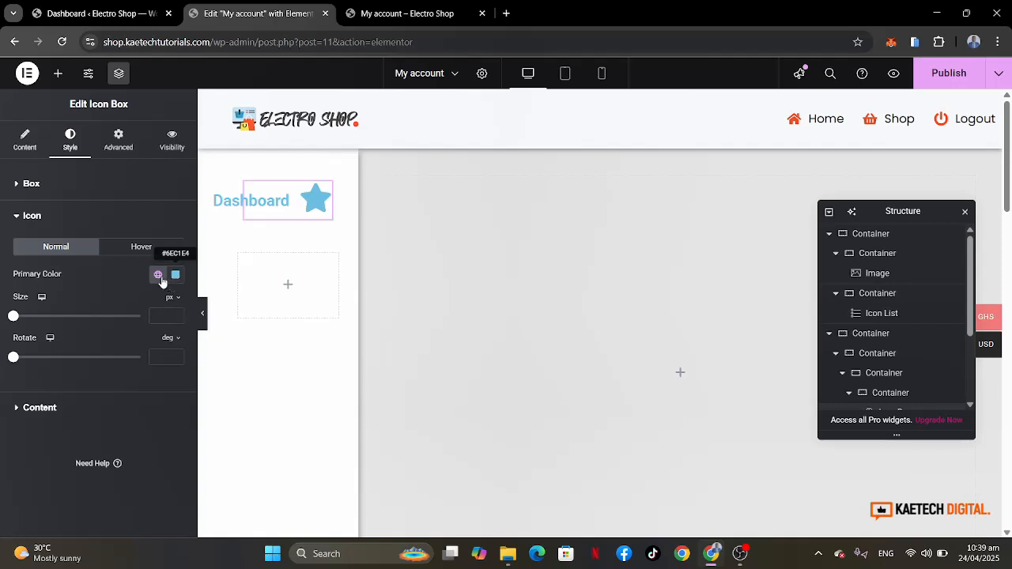
click(158, 274)
click(66, 441)
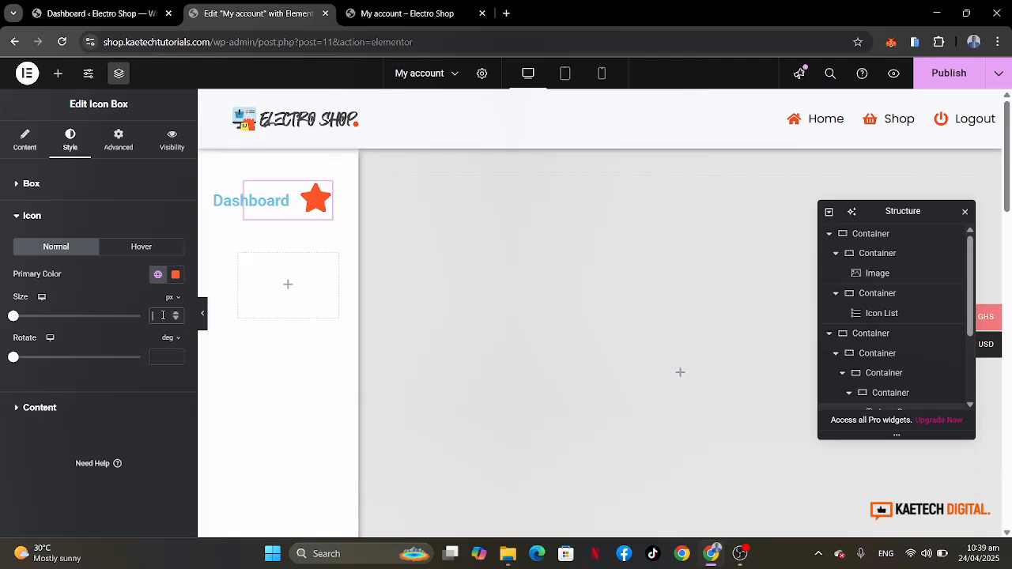
text(22)
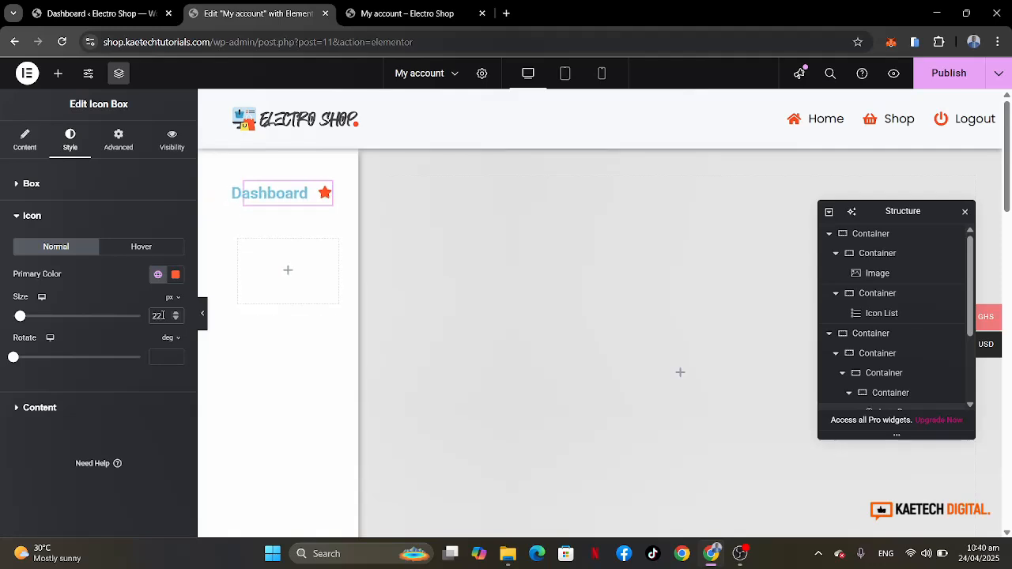
Change the Dashboard icon box's title color to dark gray #1C1C1C.
click(69, 409)
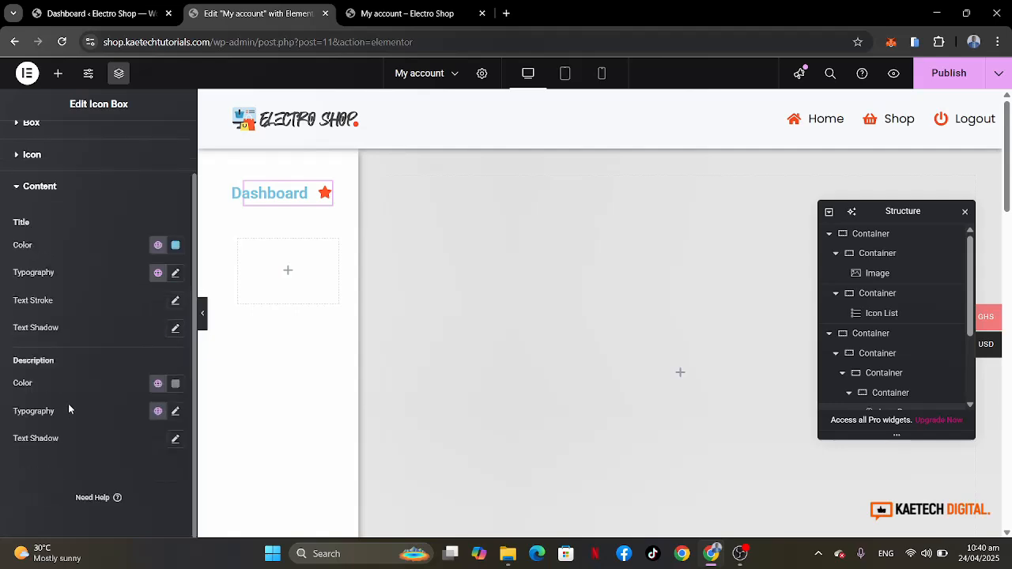
click(175, 245)
drag(107, 387, 101, 397)
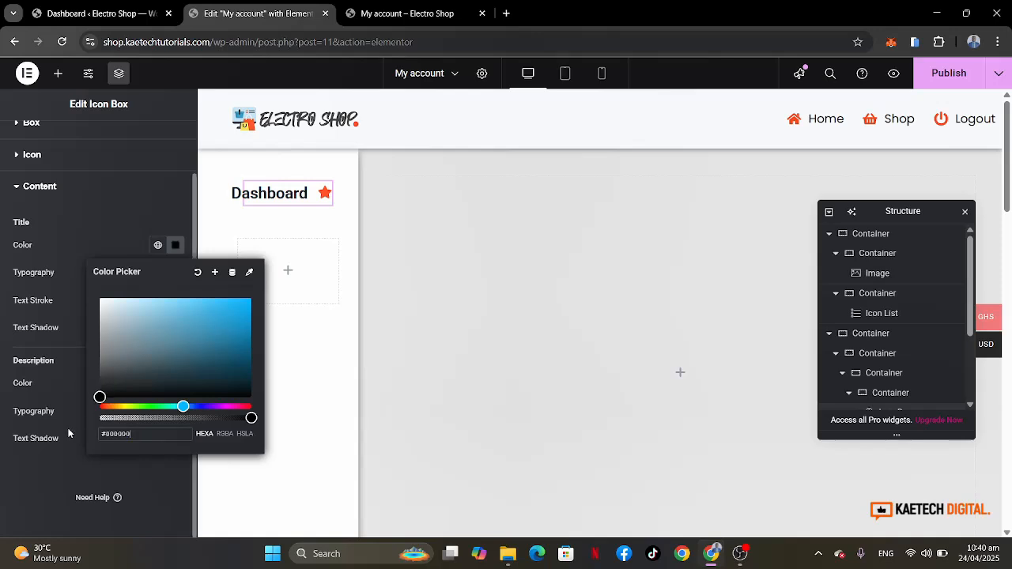
click(81, 250)
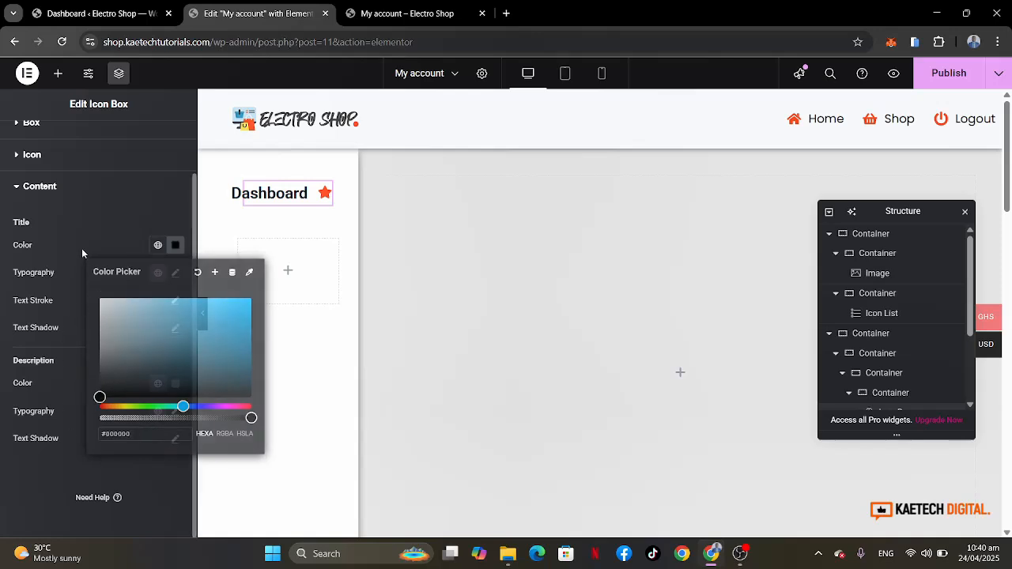
click(174, 247)
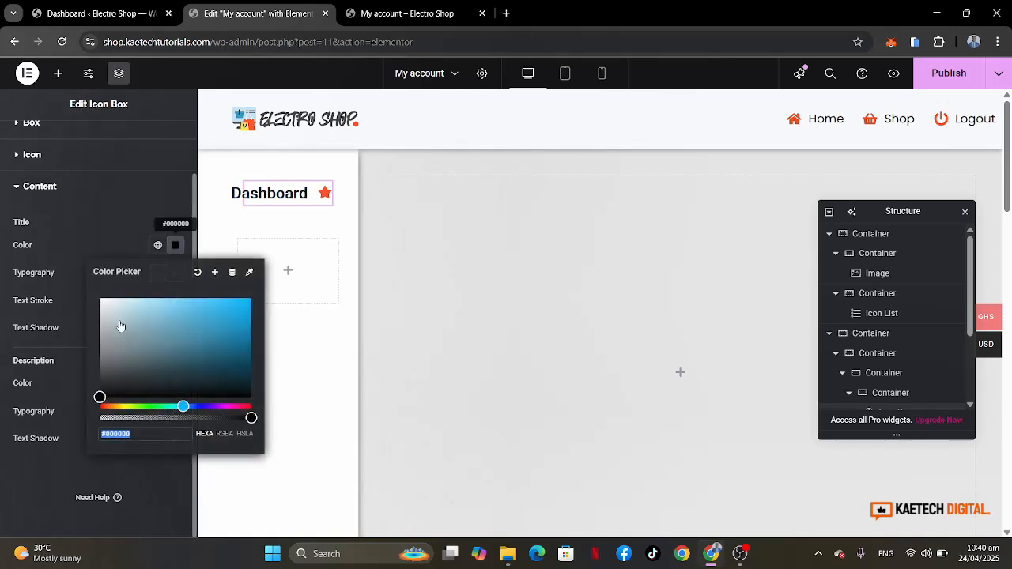
drag(99, 393, 97, 386)
right_click(95, 387)
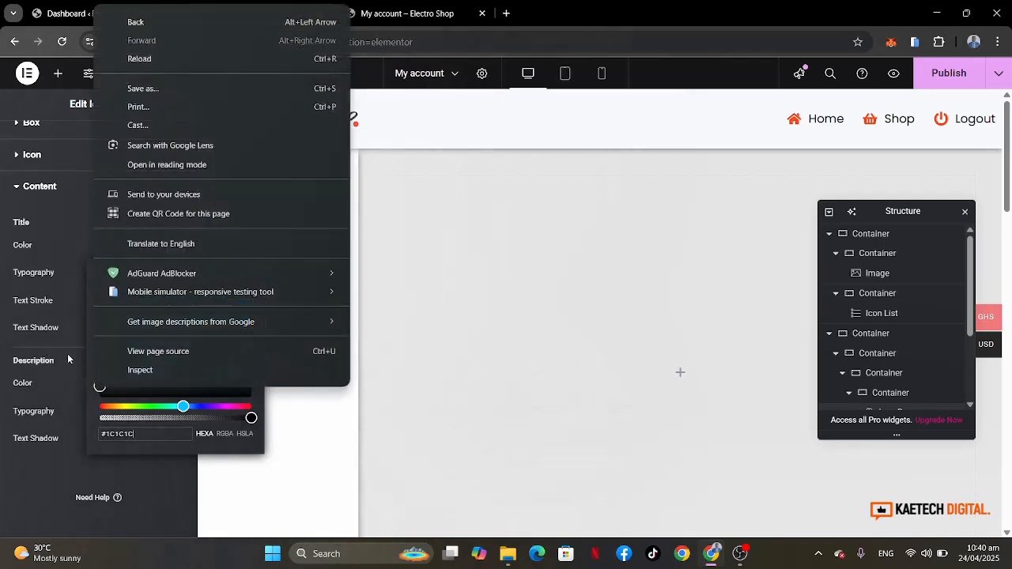
click(68, 359)
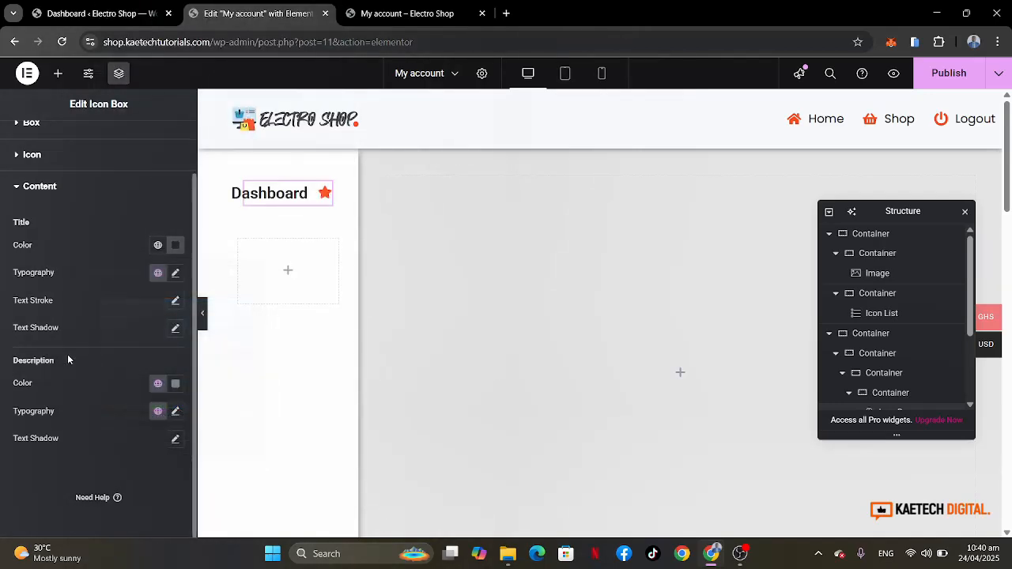
Set the Dashboard title's typography to Poppins, 18 px, weight 400 (Normal).
click(175, 275)
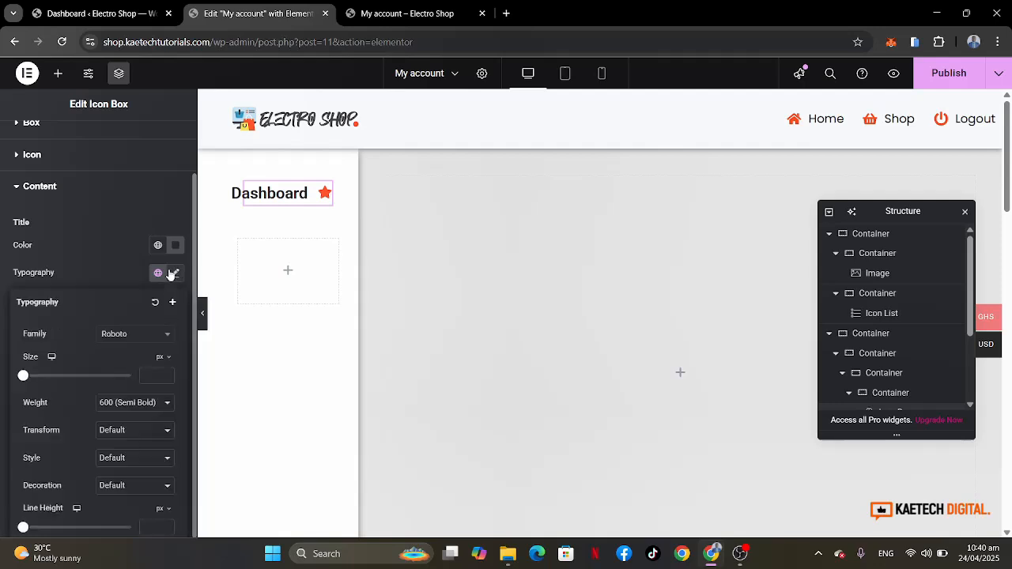
click(132, 339)
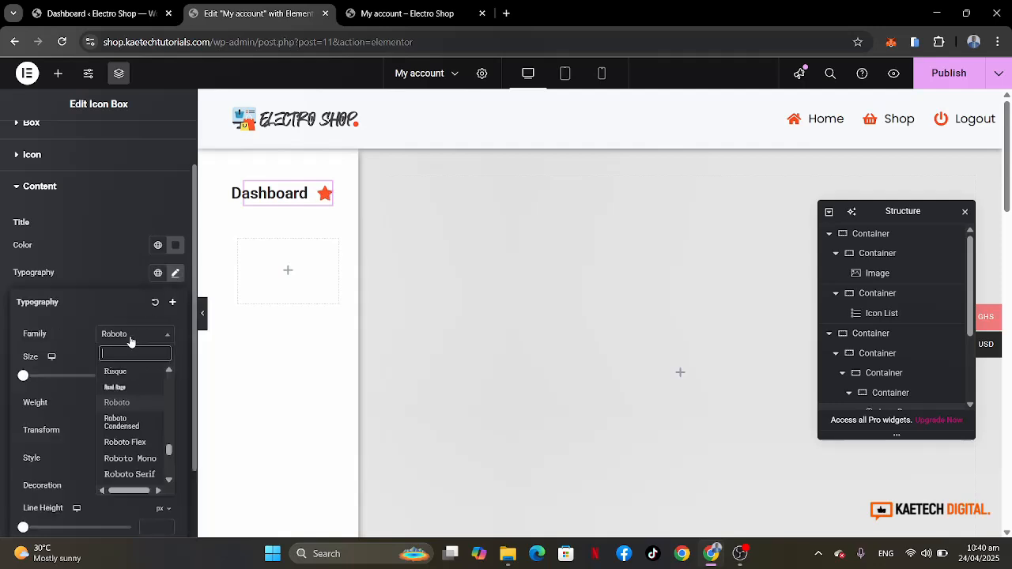
text(popp)
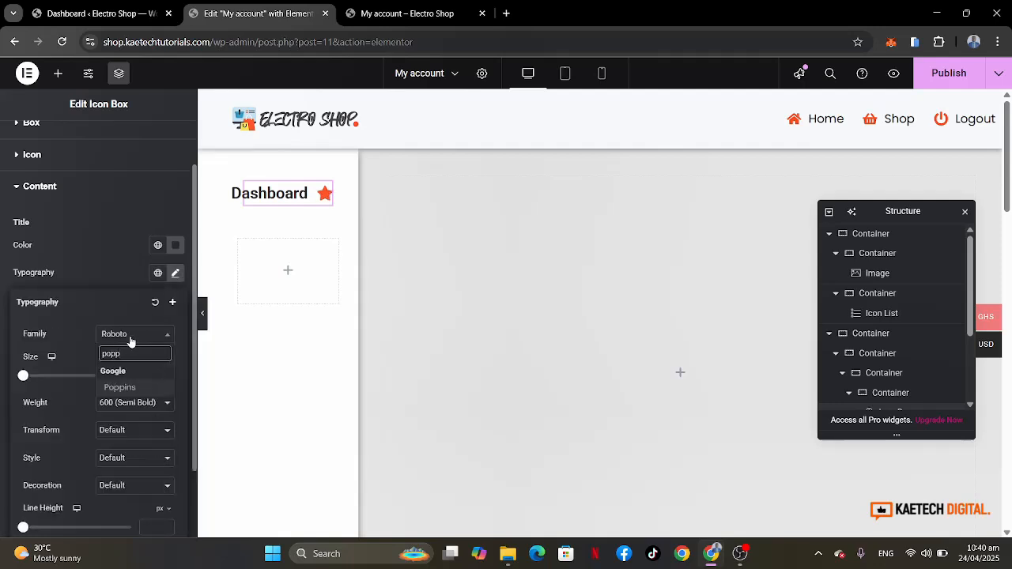
click(120, 387)
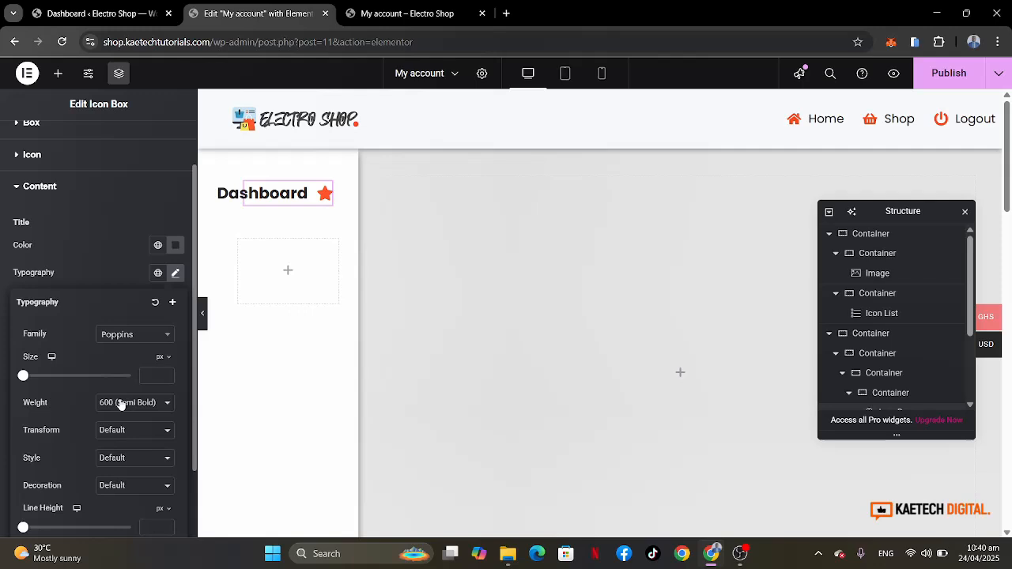
click(155, 375)
text(18)
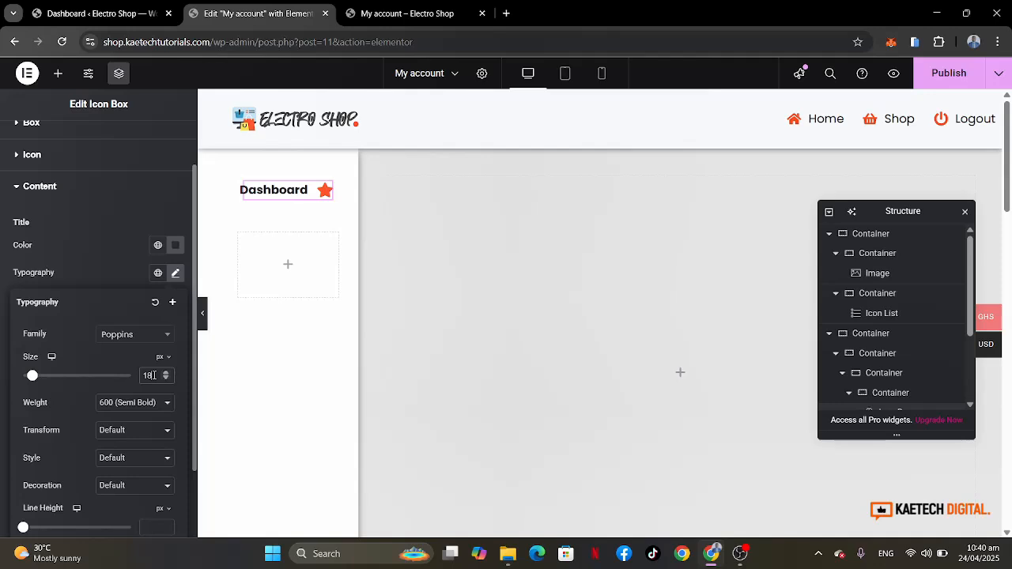
click(141, 402)
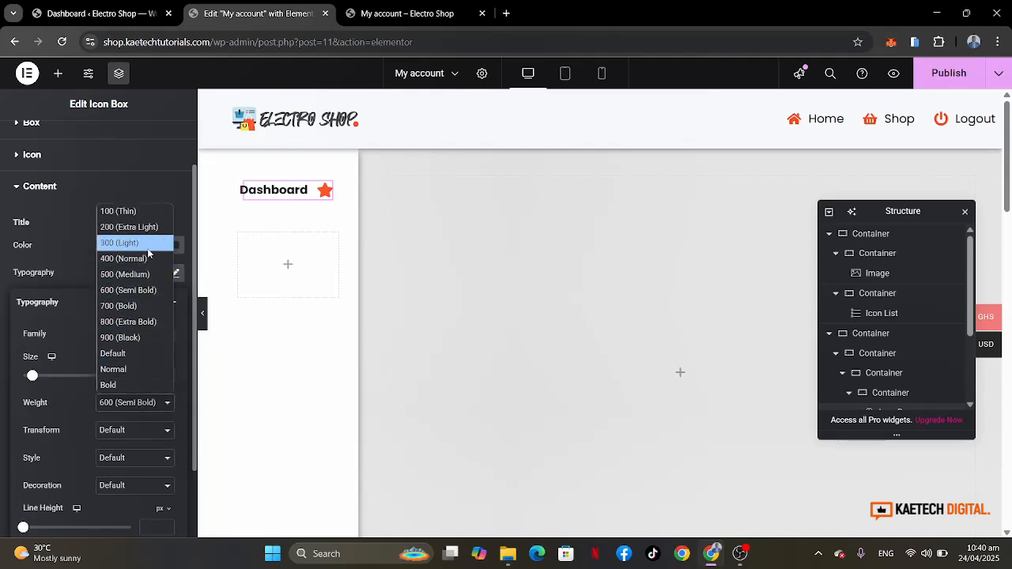
click(142, 260)
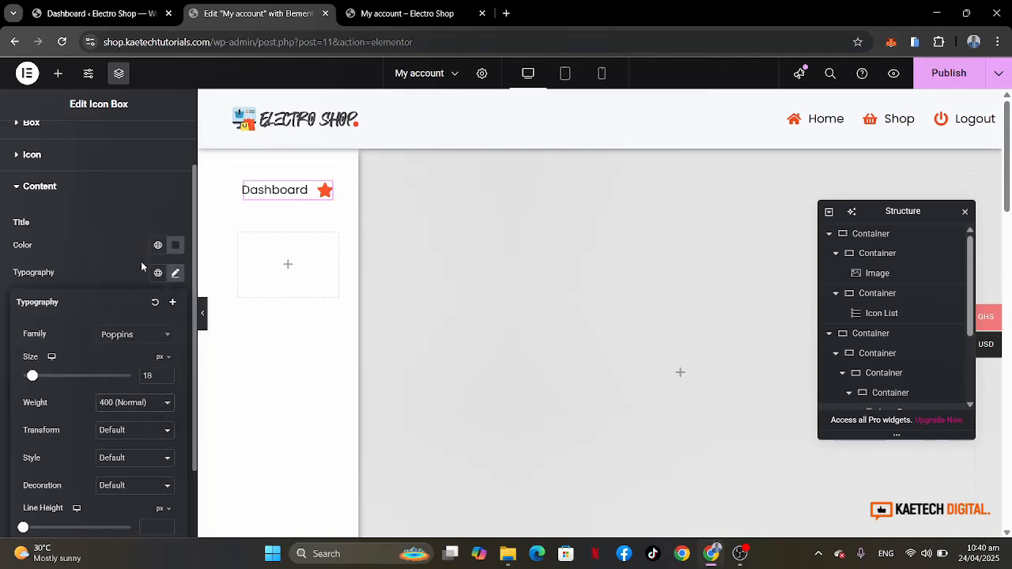
click(105, 282)
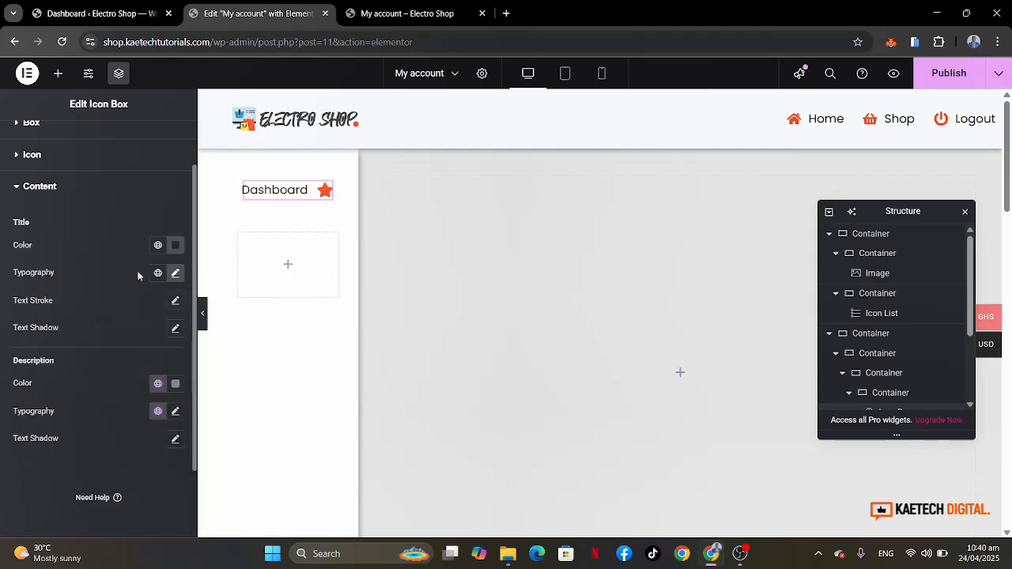
Reduce the Dashboard title's font size to 16 px.
click(175, 274)
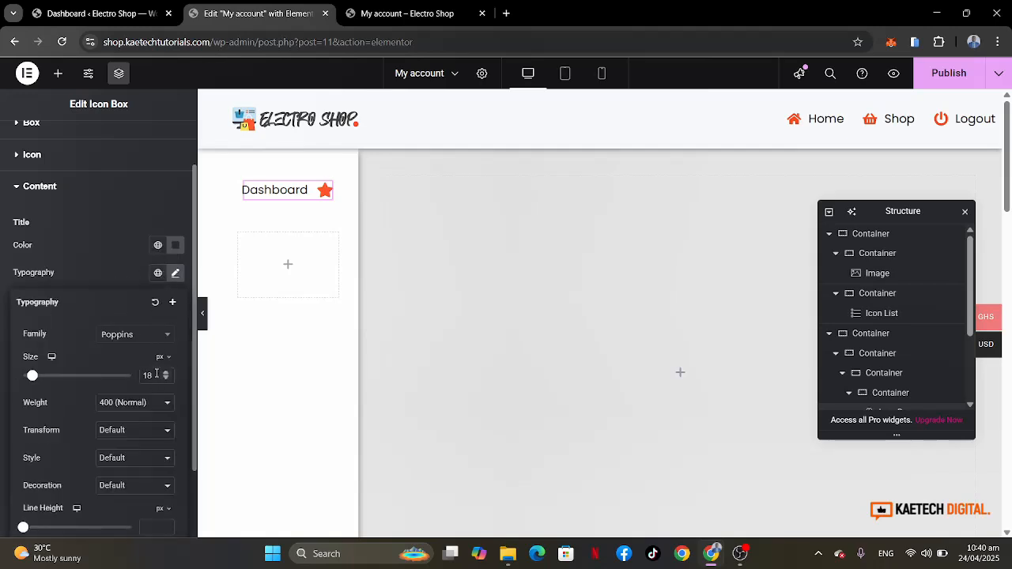
drag(155, 375, 144, 375)
text(16)
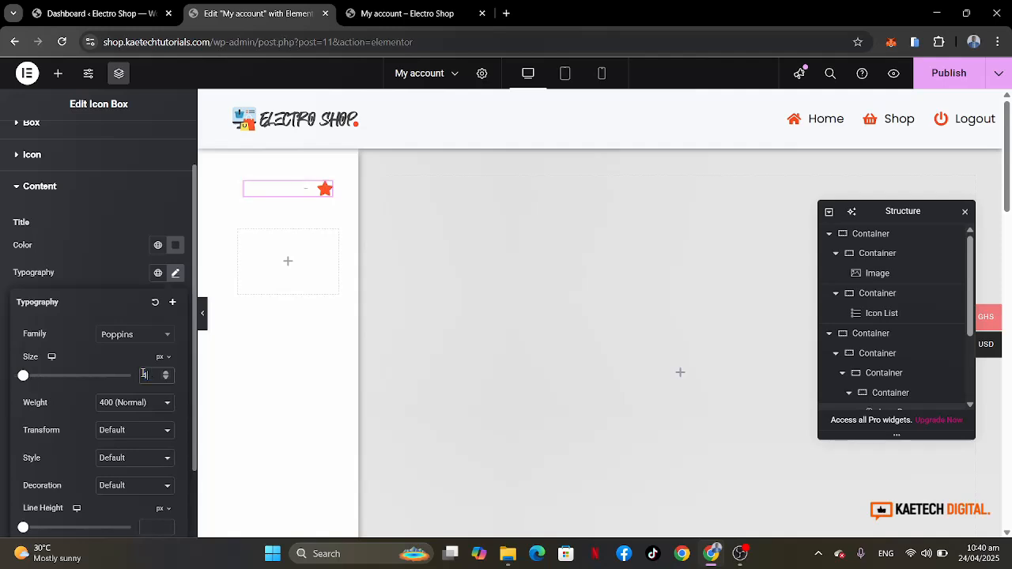
click(109, 277)
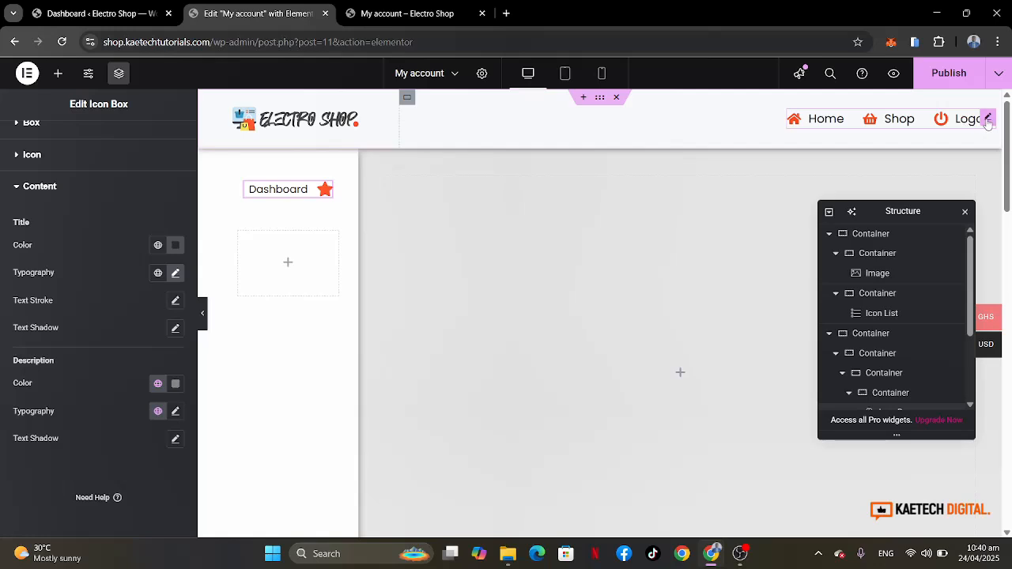
Set the header icon list's icon size to 20 px and its text size to 16 px.
click(987, 118)
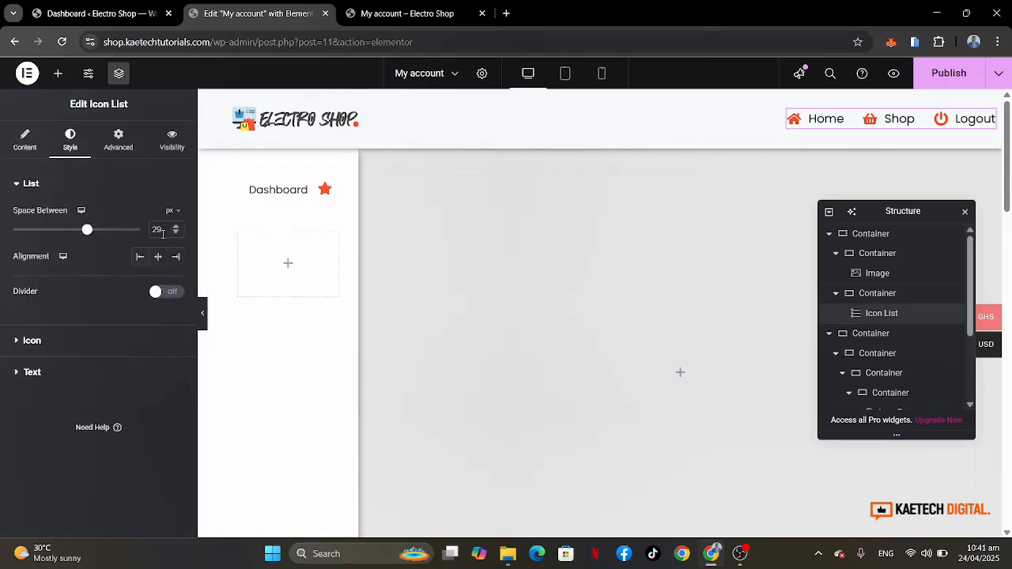
click(83, 348)
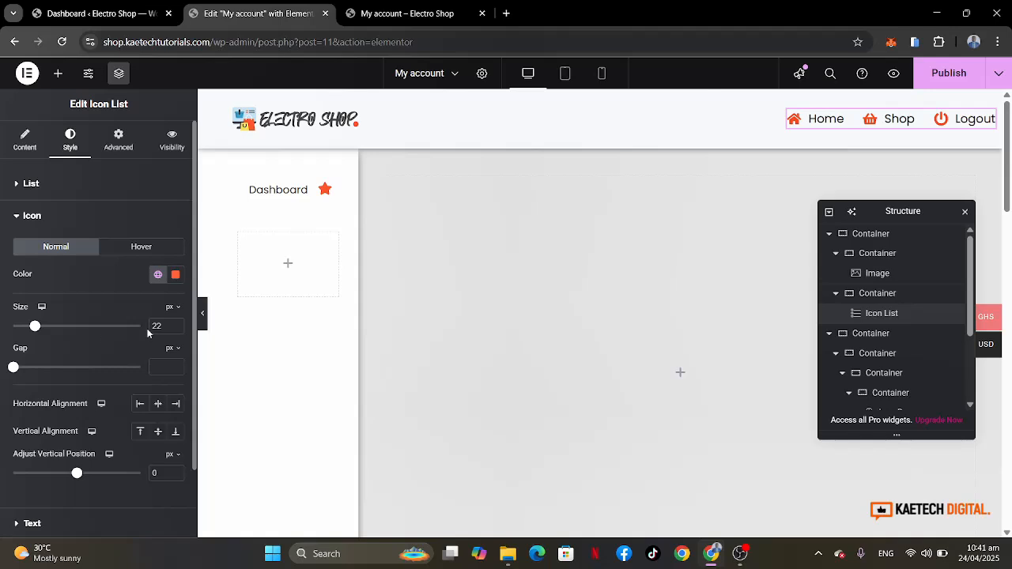
drag(162, 326, 148, 328)
text(20)
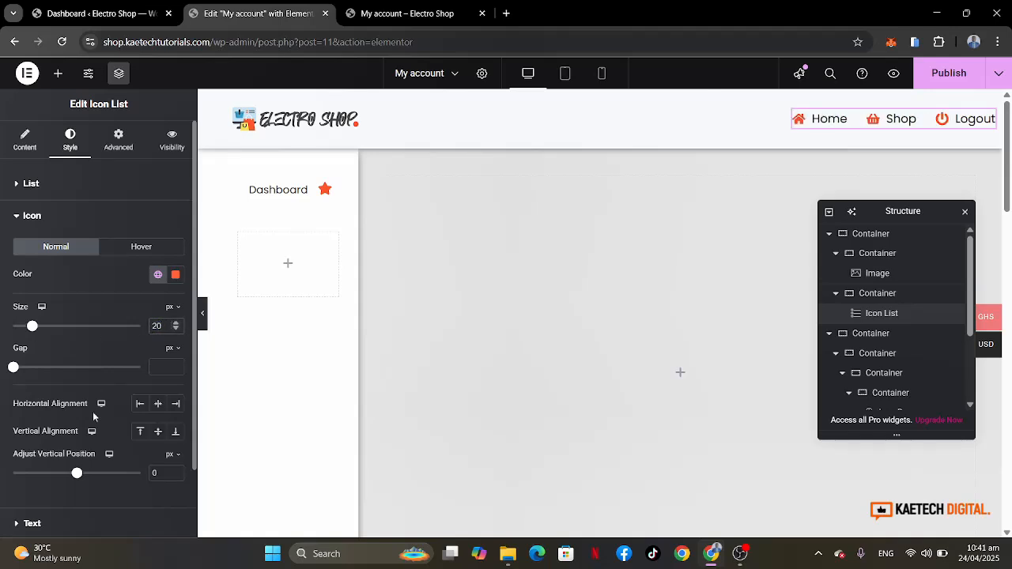
click(81, 520)
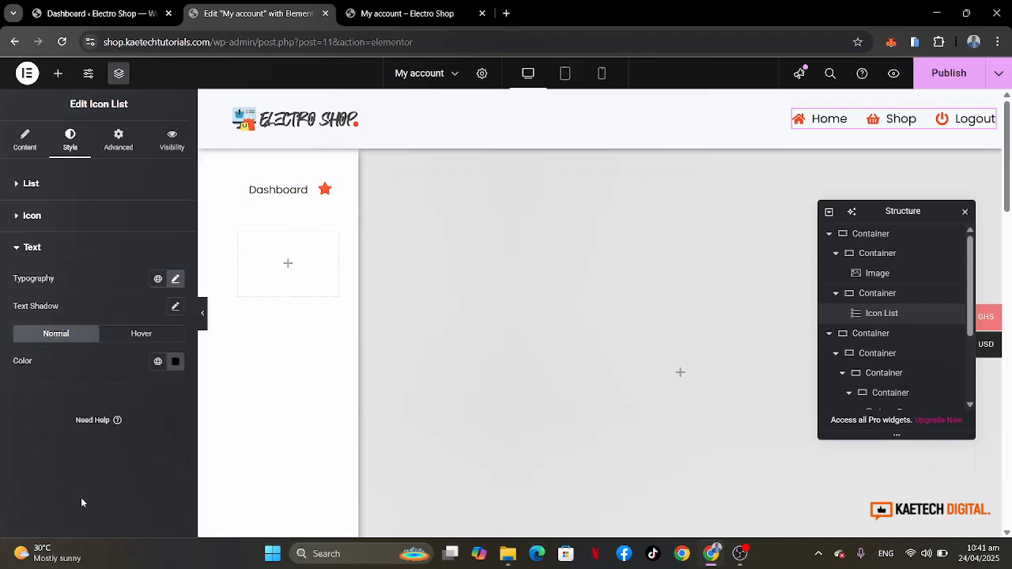
click(175, 278)
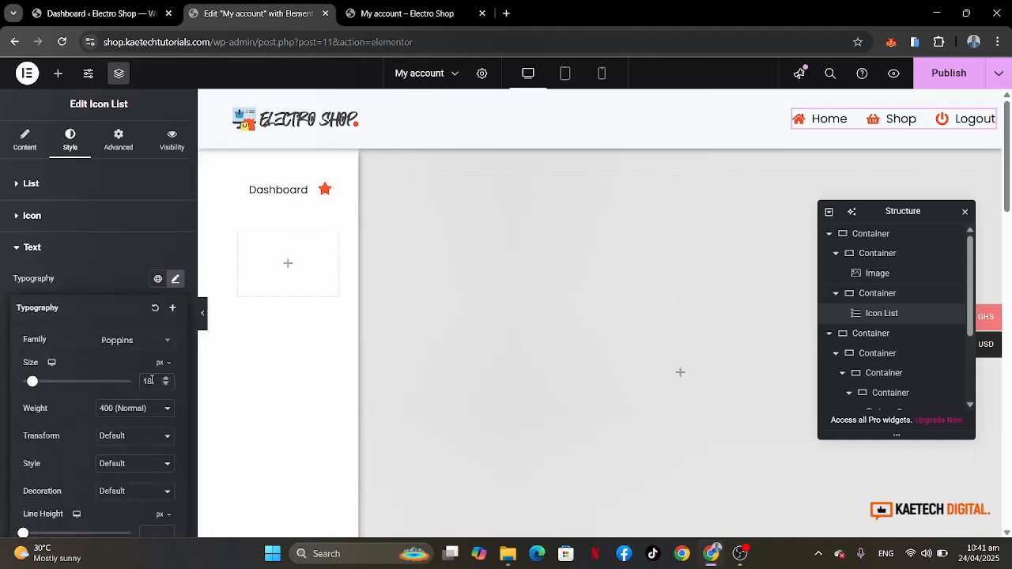
text(16)
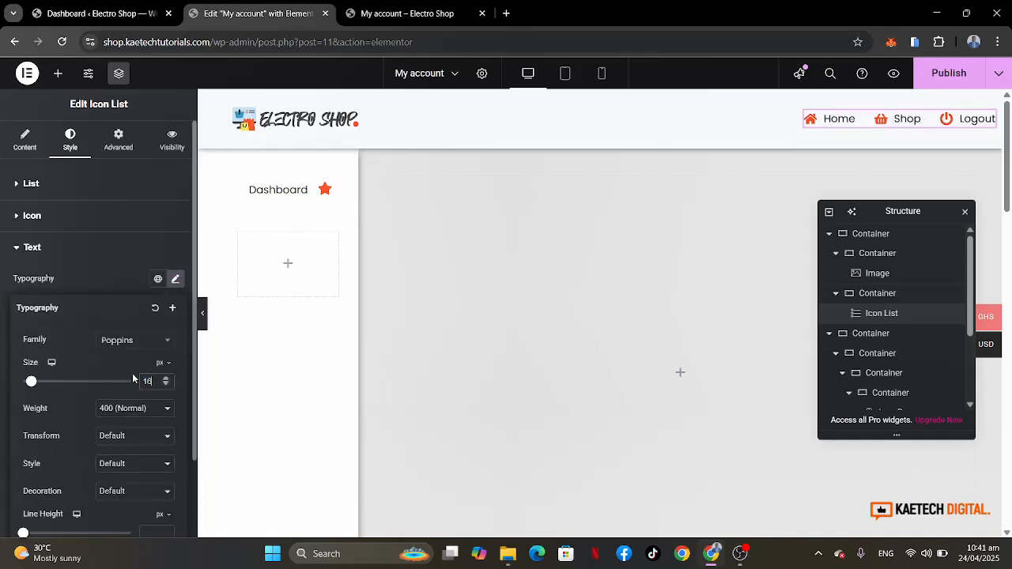
click(106, 273)
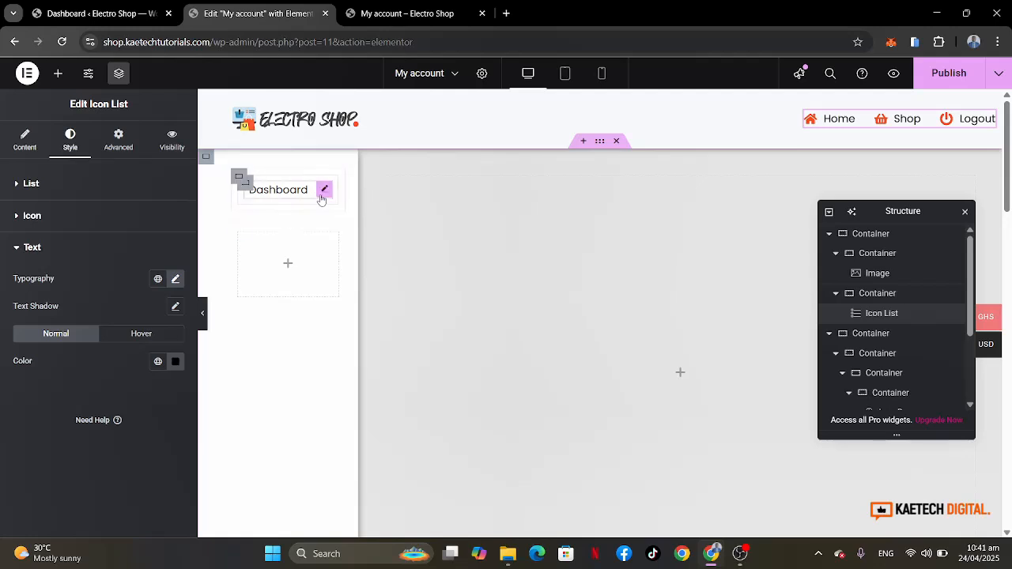
Replace the Dashboard icon box's star with the Chart pie icon from the icon library.
click(324, 189)
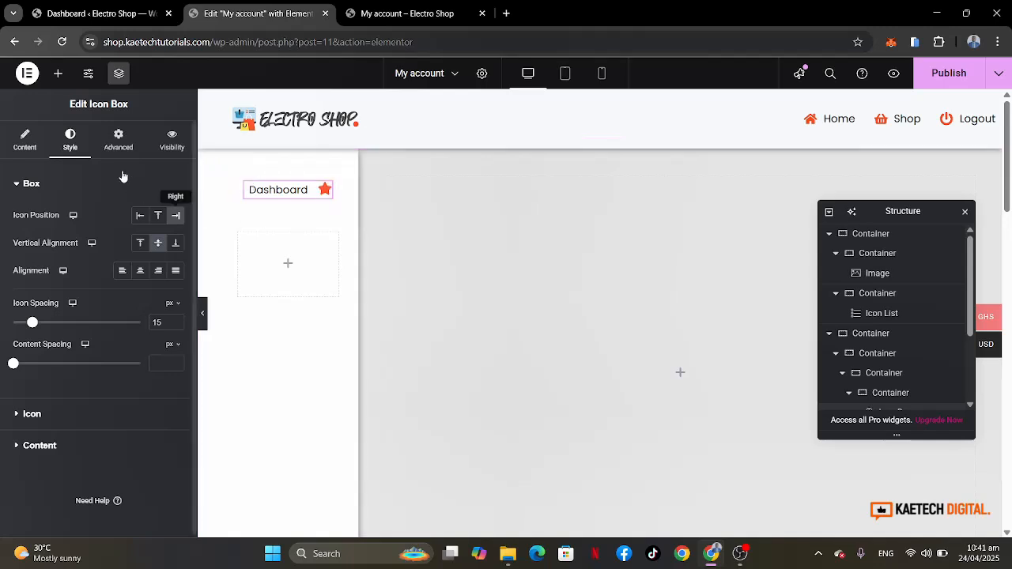
click(25, 142)
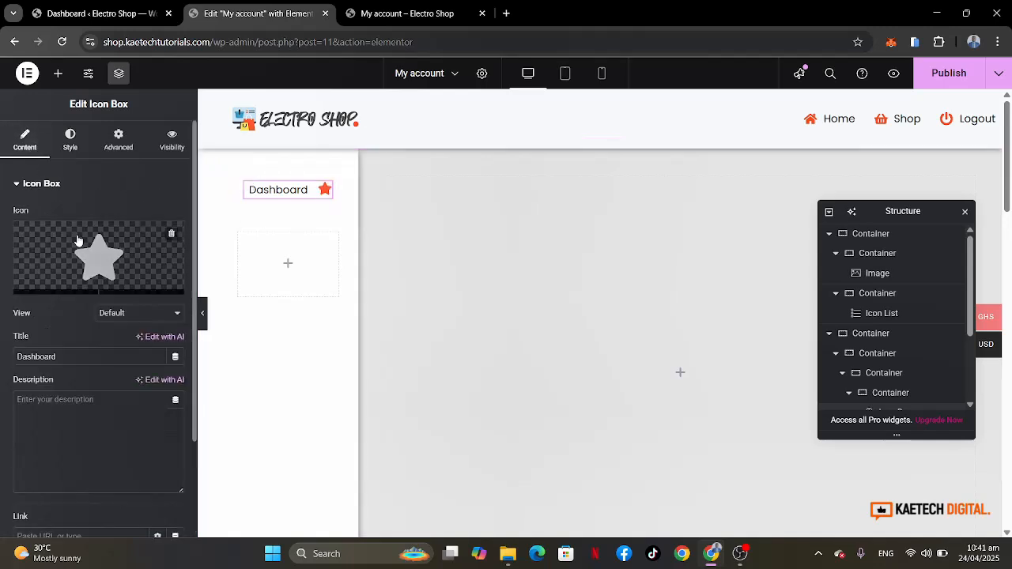
click(79, 240)
click(565, 128)
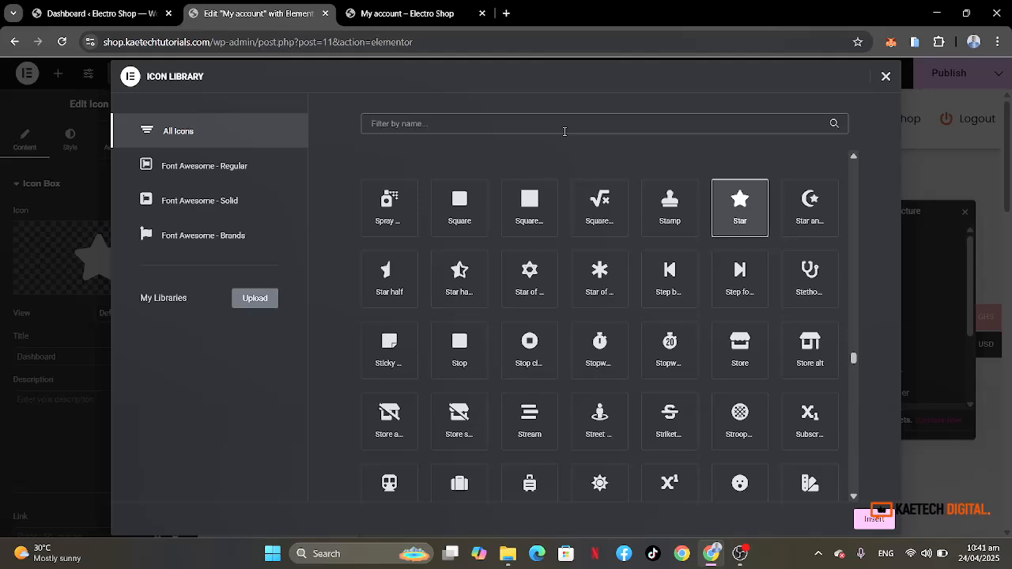
text(gra)
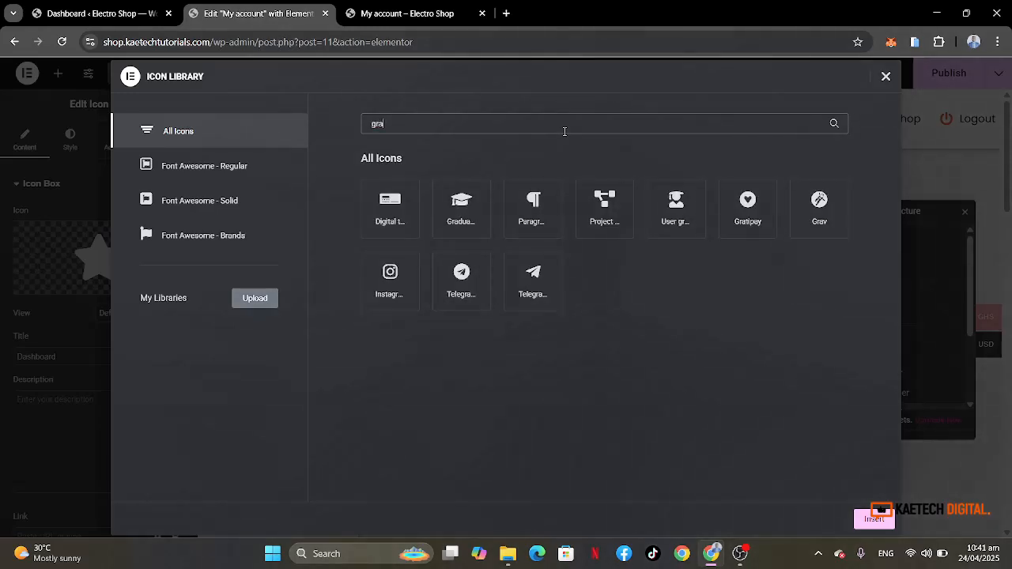
key(BackSpace)
key(BackSpace)
key(BackSpace)
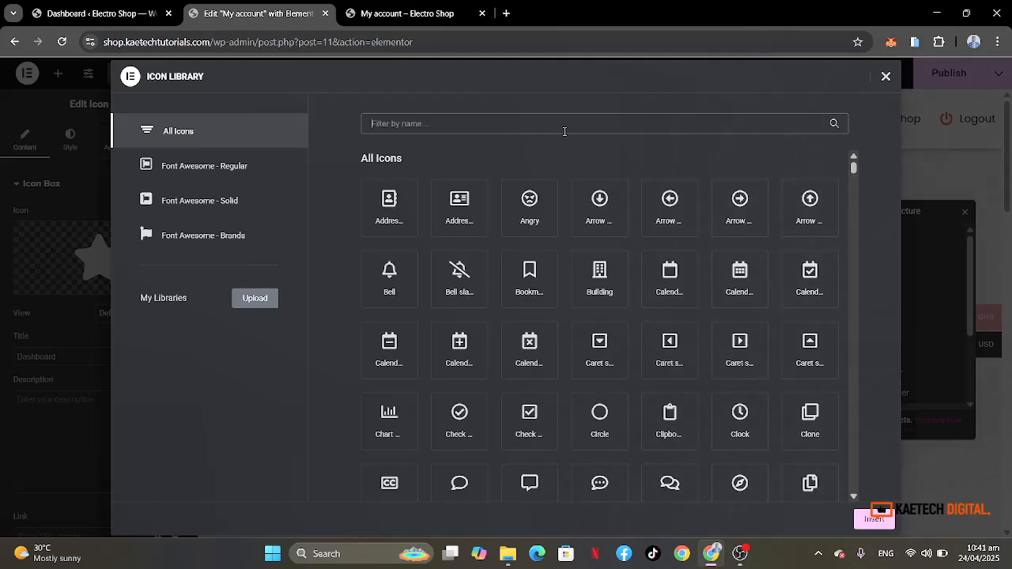
text(chart)
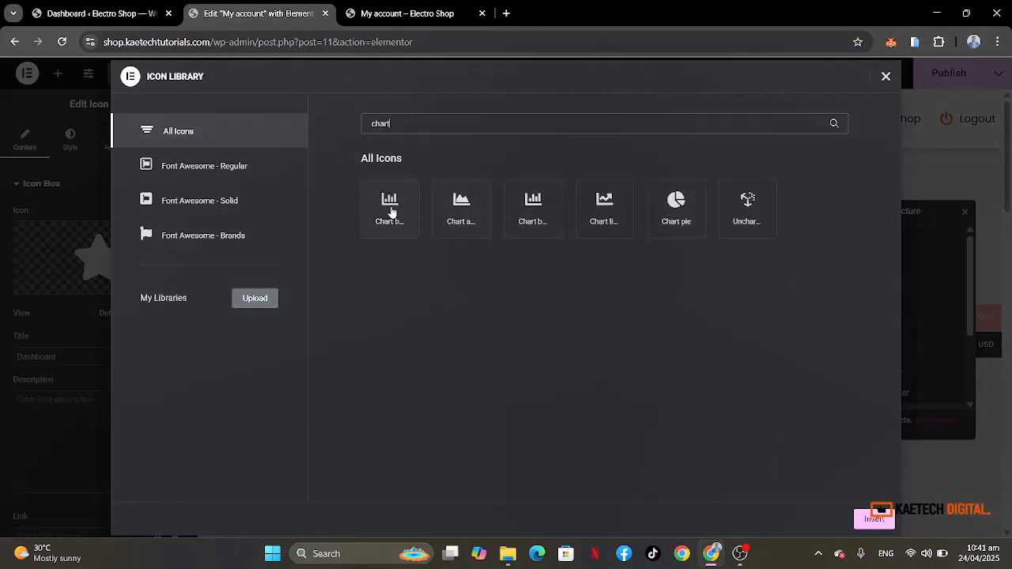
click(674, 204)
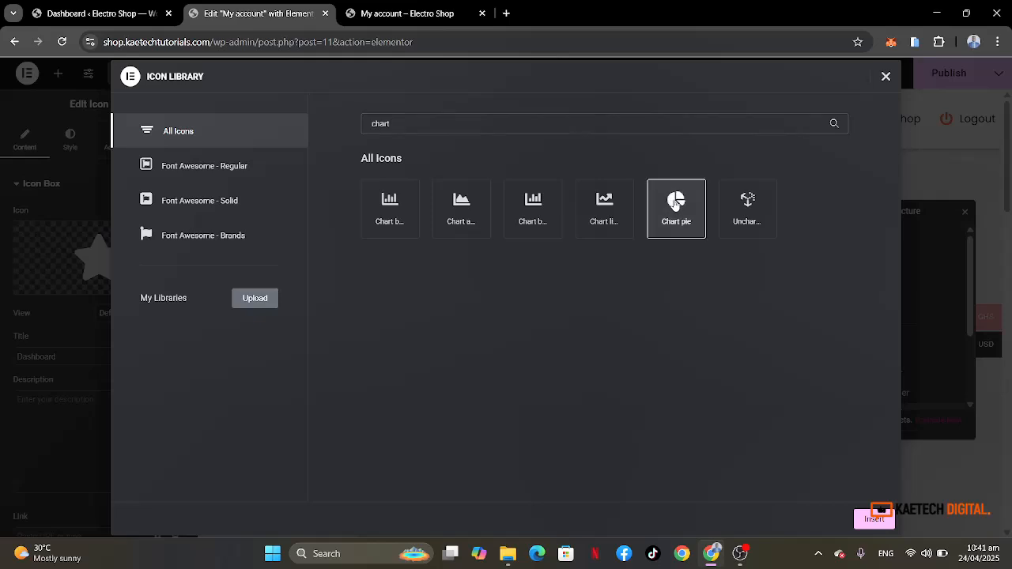
click(875, 519)
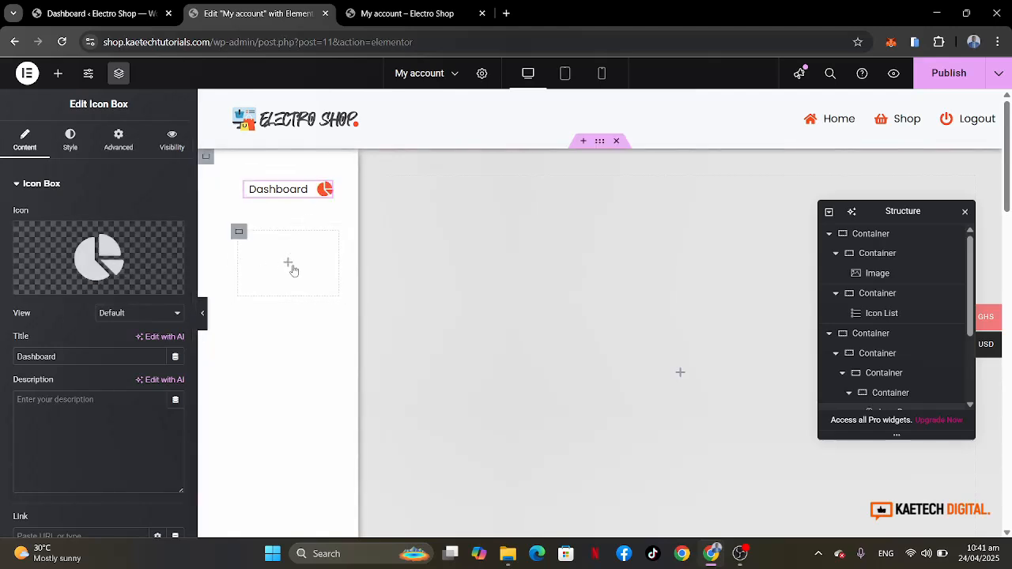
Give the inner container around the Dashboard icon box a classic background in the global Theme Accent color.
click(249, 182)
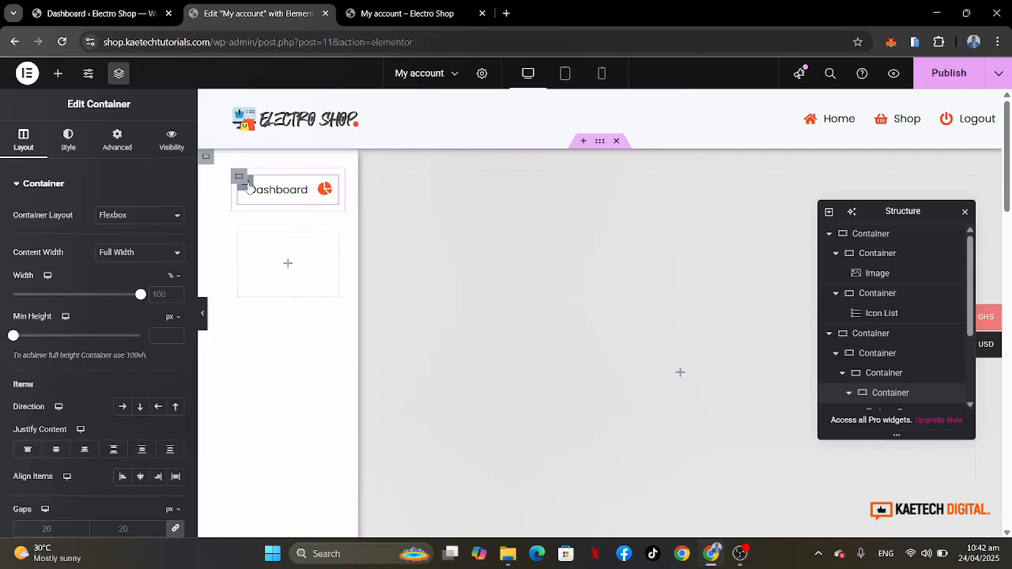
click(72, 141)
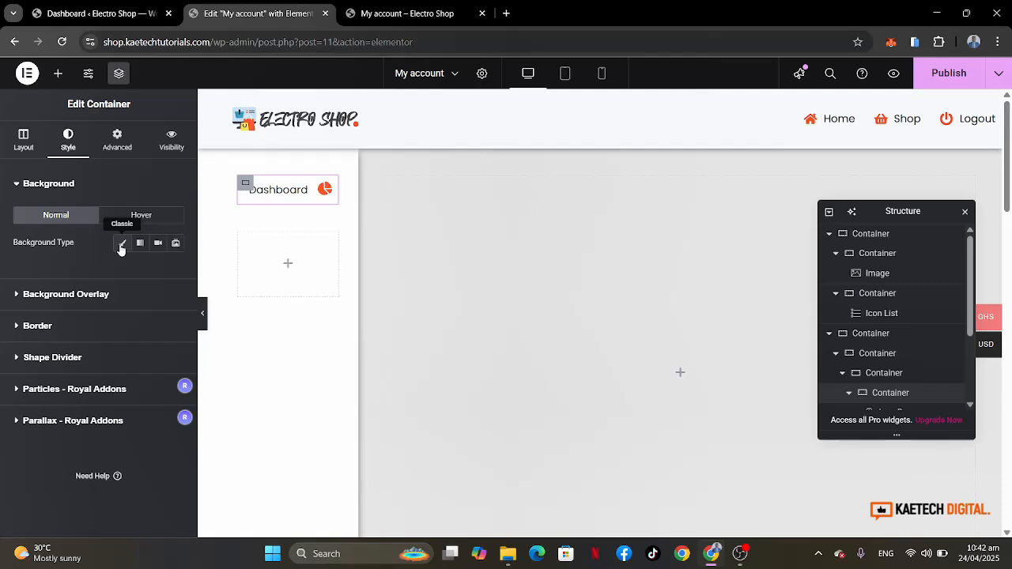
click(121, 246)
click(159, 271)
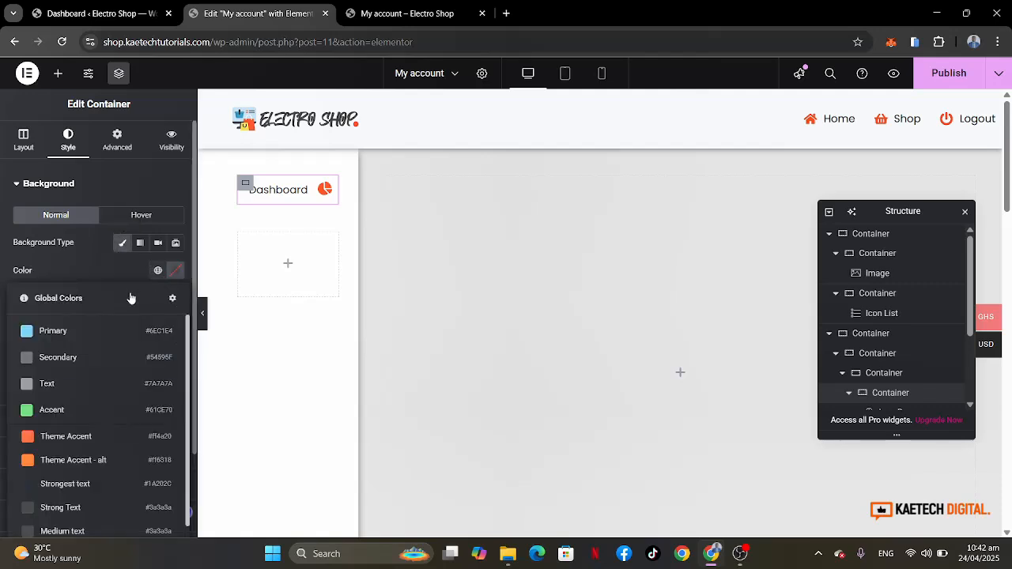
click(54, 441)
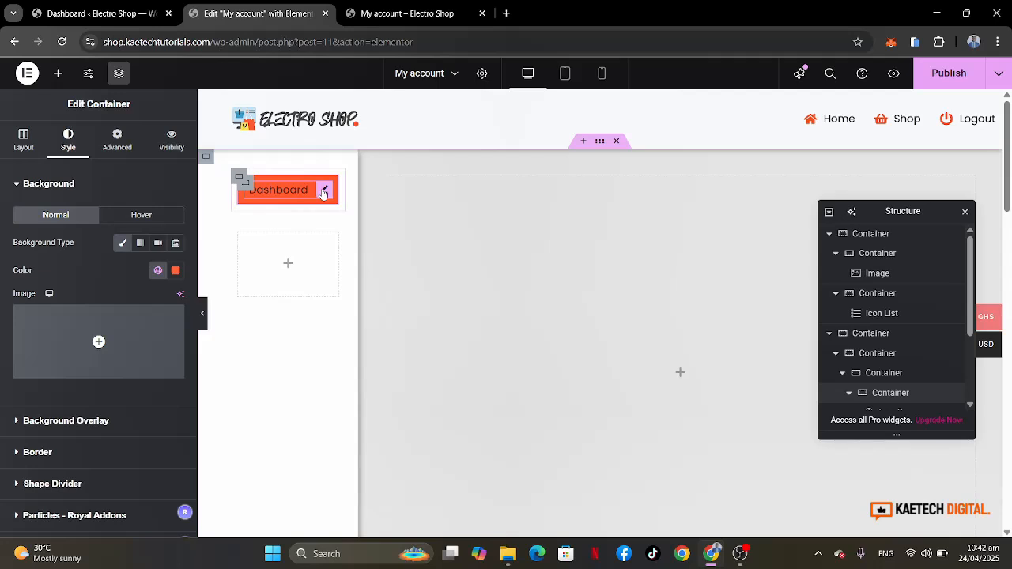
Set the Dashboard icon box's primary icon color to white (#FFFFFF).
click(323, 191)
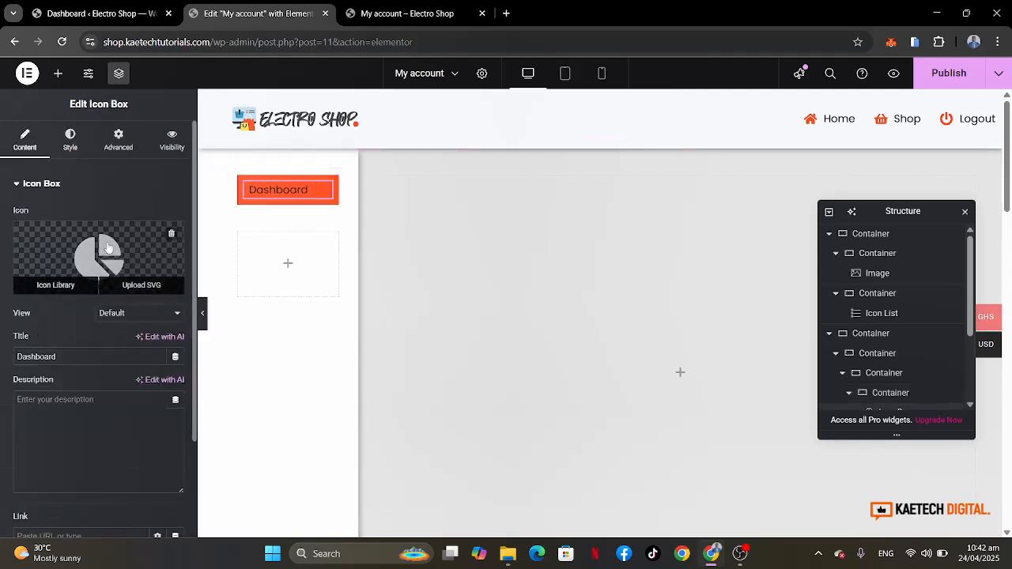
click(70, 140)
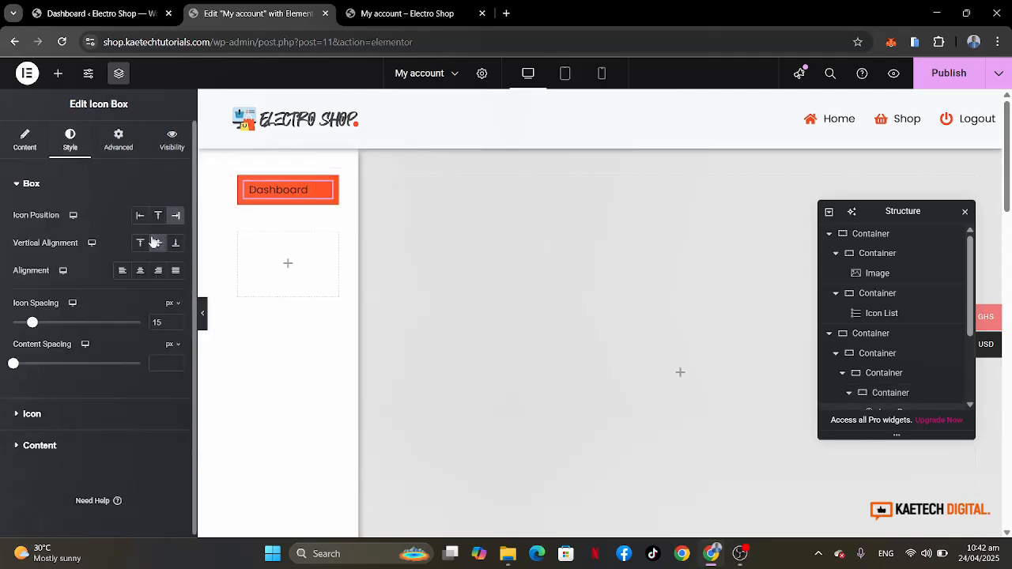
click(69, 419)
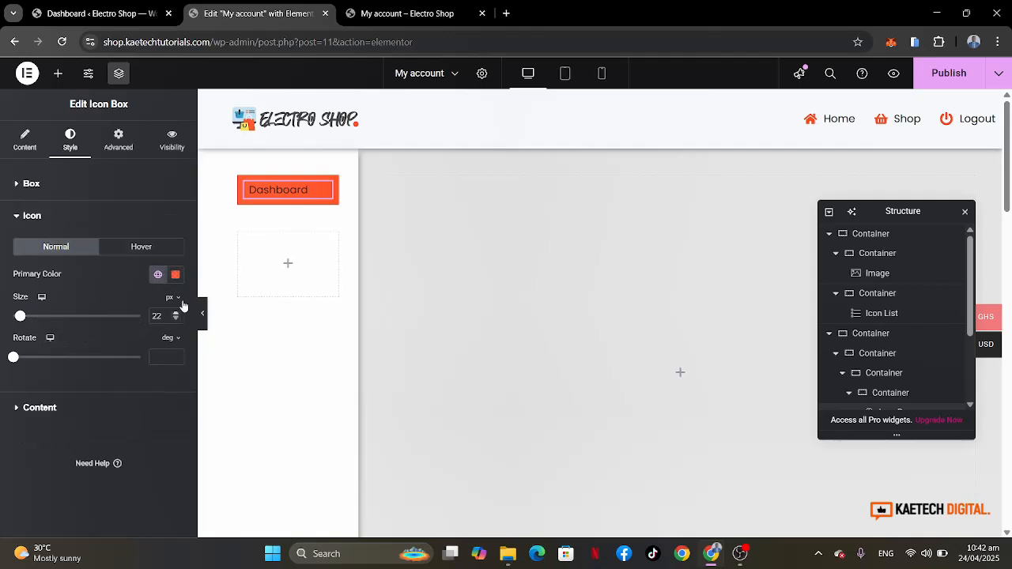
click(175, 276)
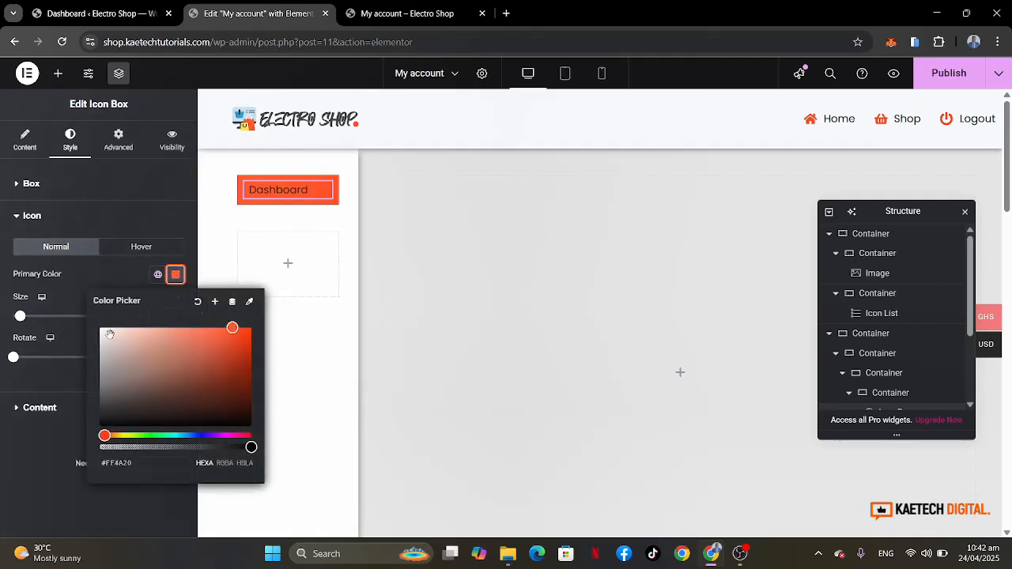
drag(107, 336, 79, 314)
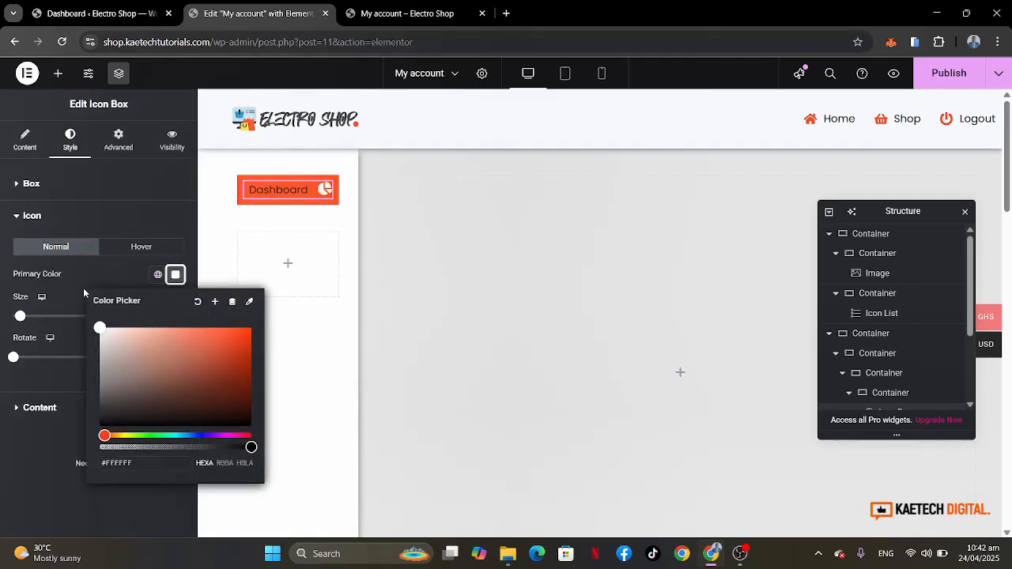
click(83, 286)
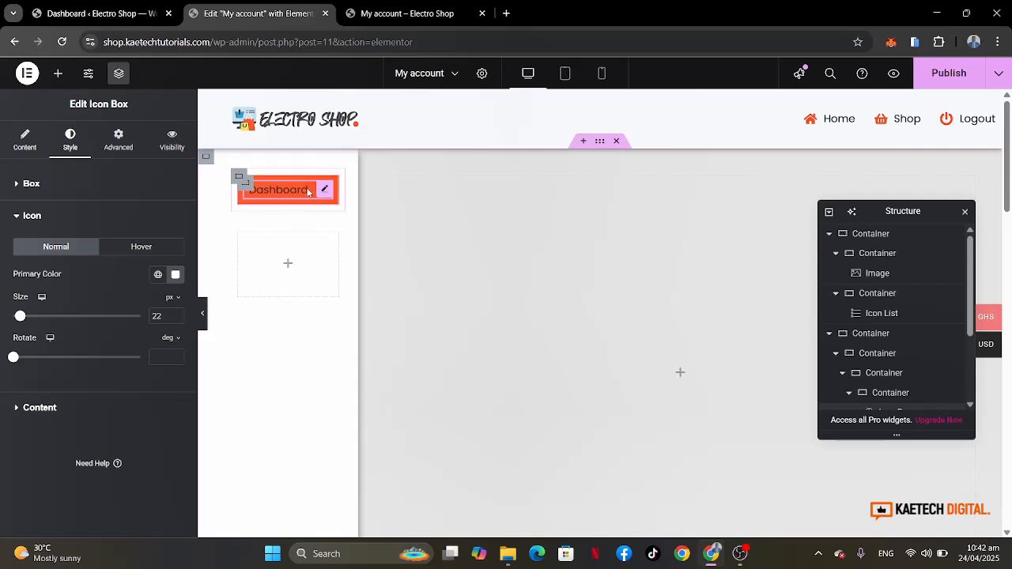
Set the Dashboard icon box's title color to white (#FFFFFF) and preview the page without the editing panel.
click(73, 408)
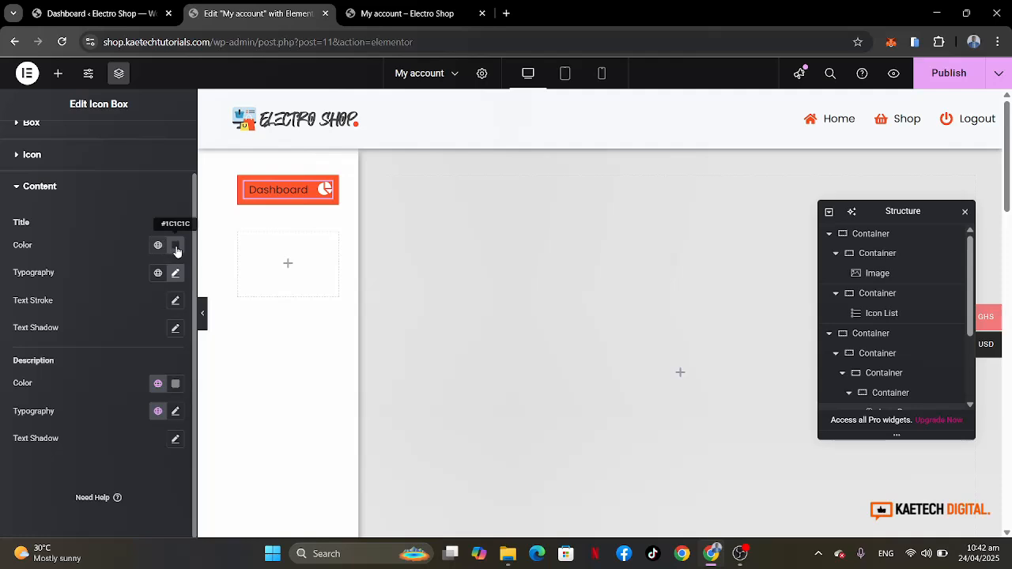
click(176, 245)
drag(103, 306, 84, 283)
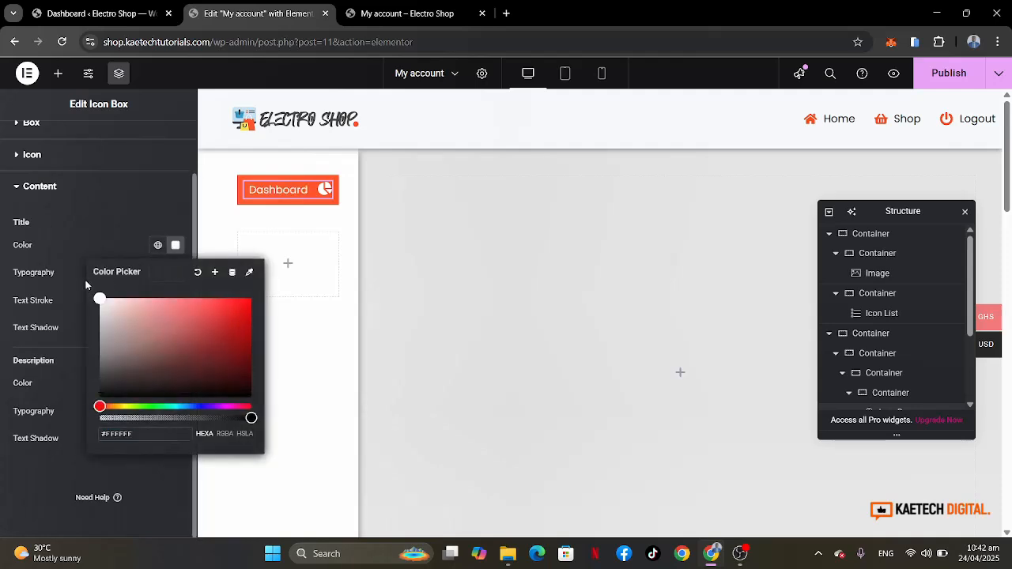
click(106, 234)
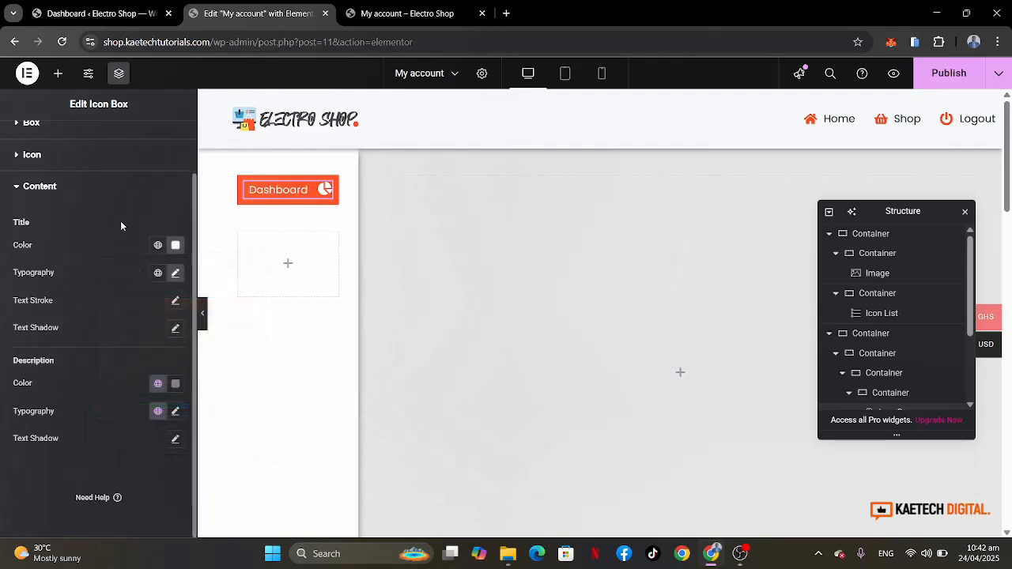
click(203, 315)
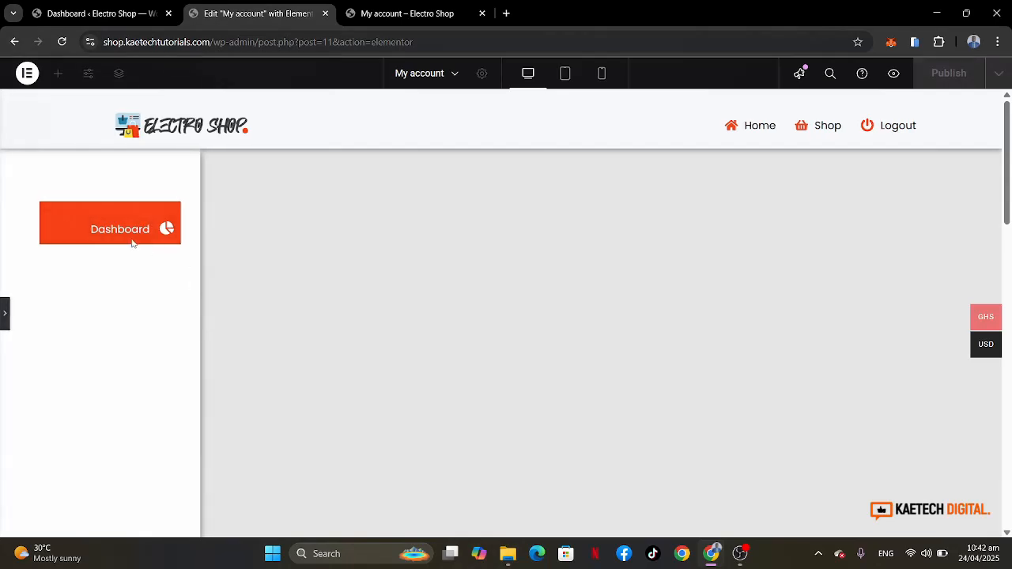
Centre the Dashboard button container's contents by setting both Justify Content and Align Items to Center, and preview the layout.
click(4, 317)
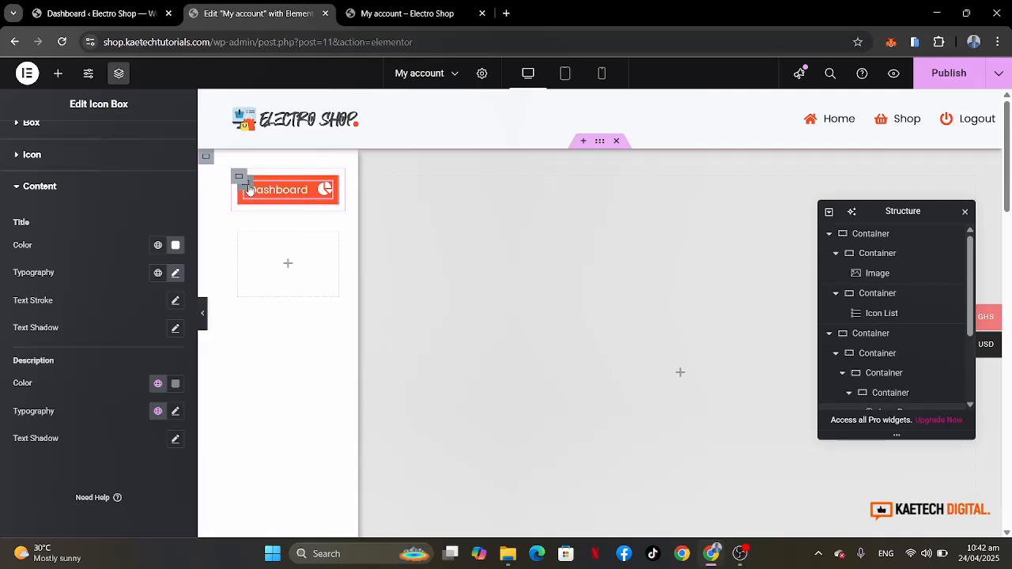
click(245, 184)
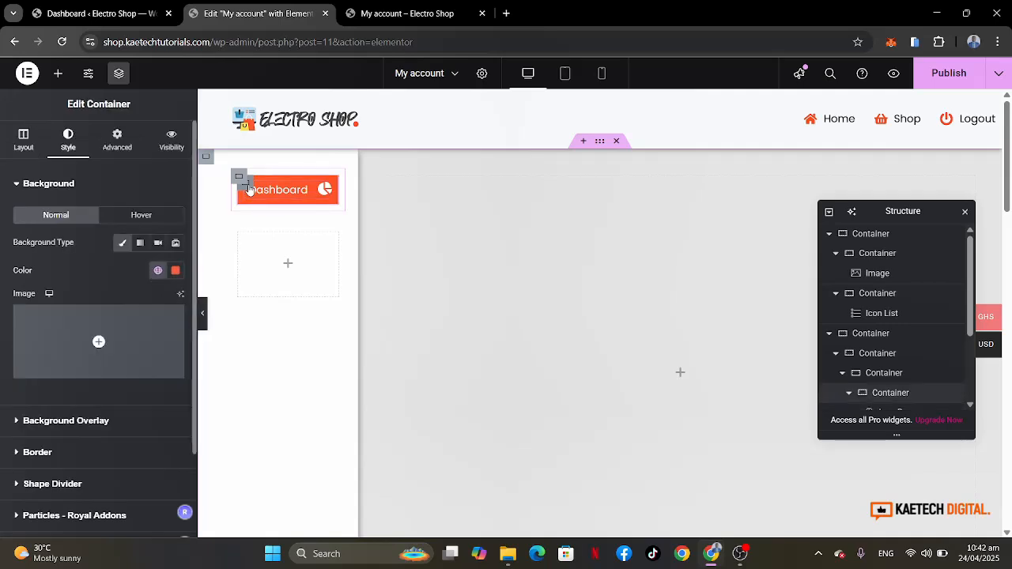
click(34, 144)
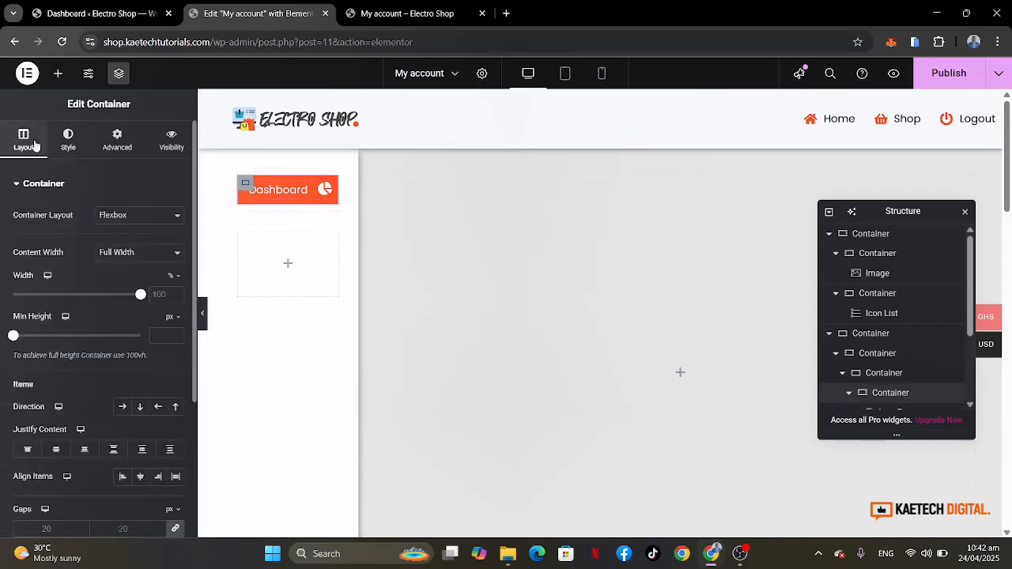
click(56, 449)
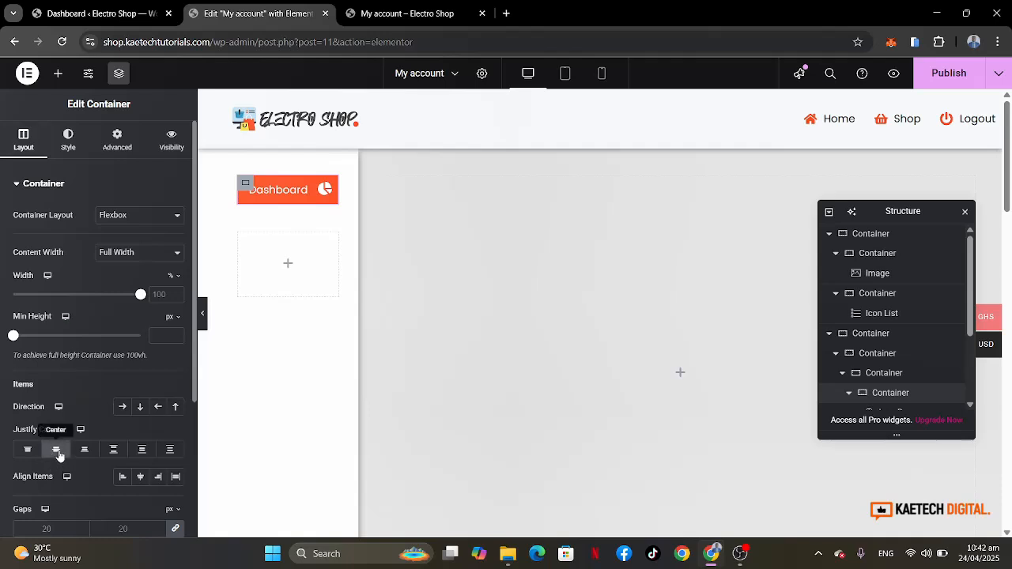
click(142, 480)
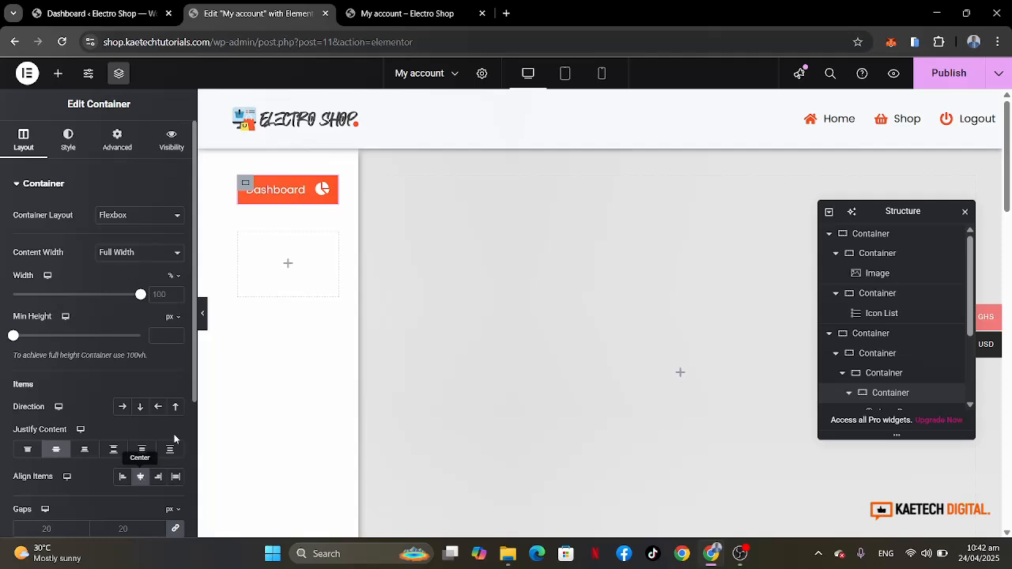
click(203, 326)
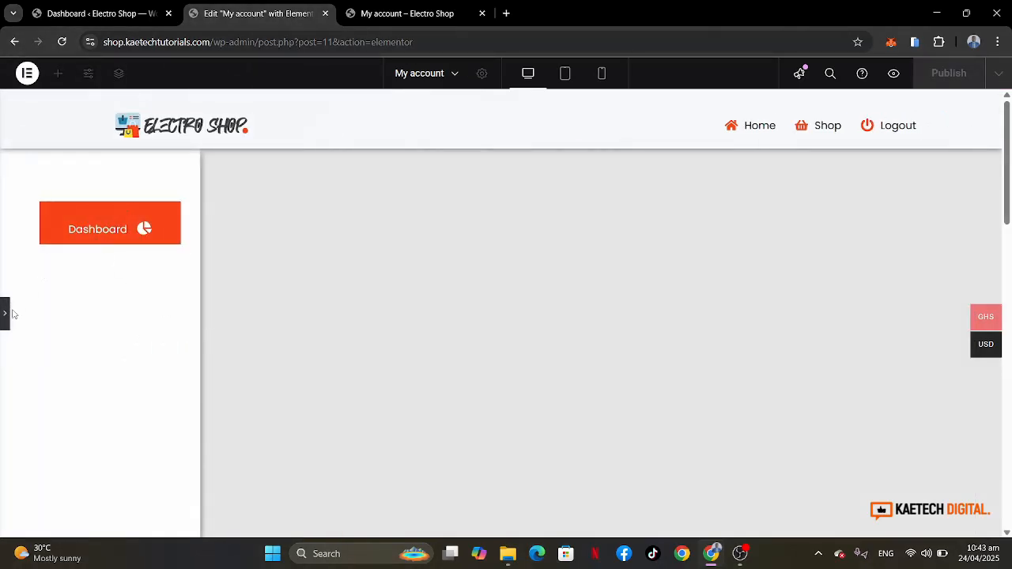
Link the Dashboard icon box to the address copied from the Dashboard entry on the live My account page.
click(5, 316)
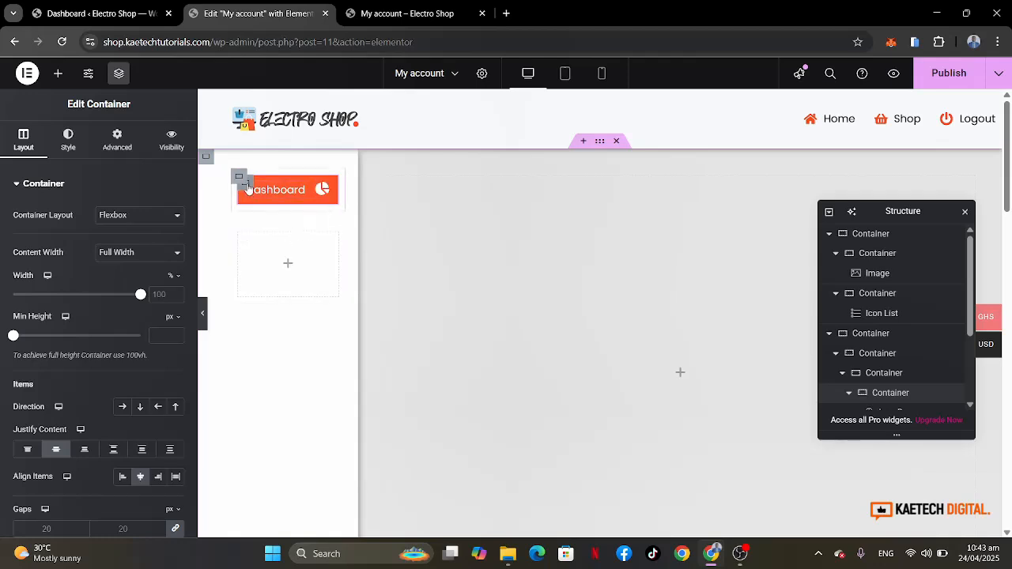
click(321, 191)
click(22, 155)
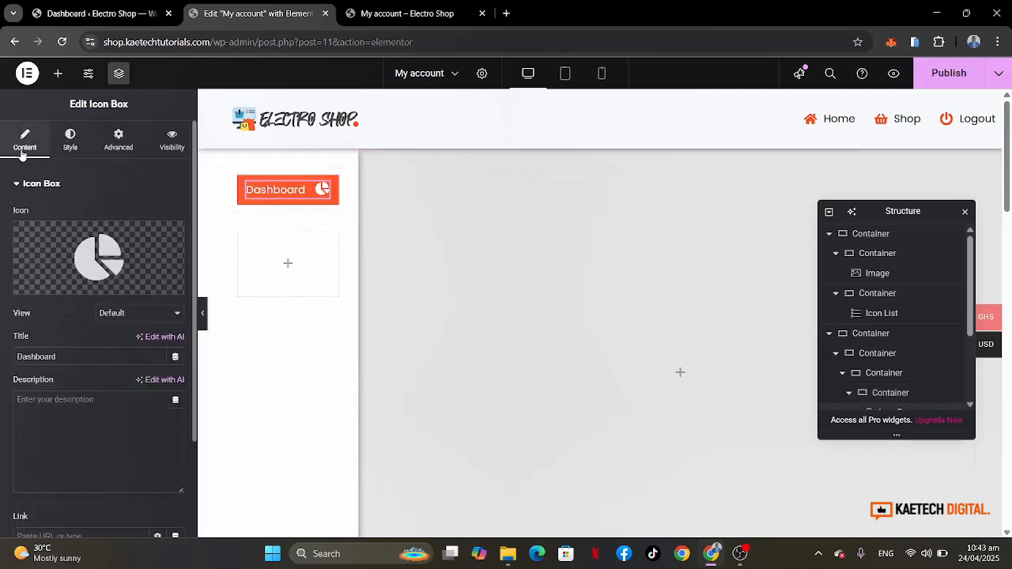
scroll(63, 370, down, 1)
scroll(63, 370, down, 1)
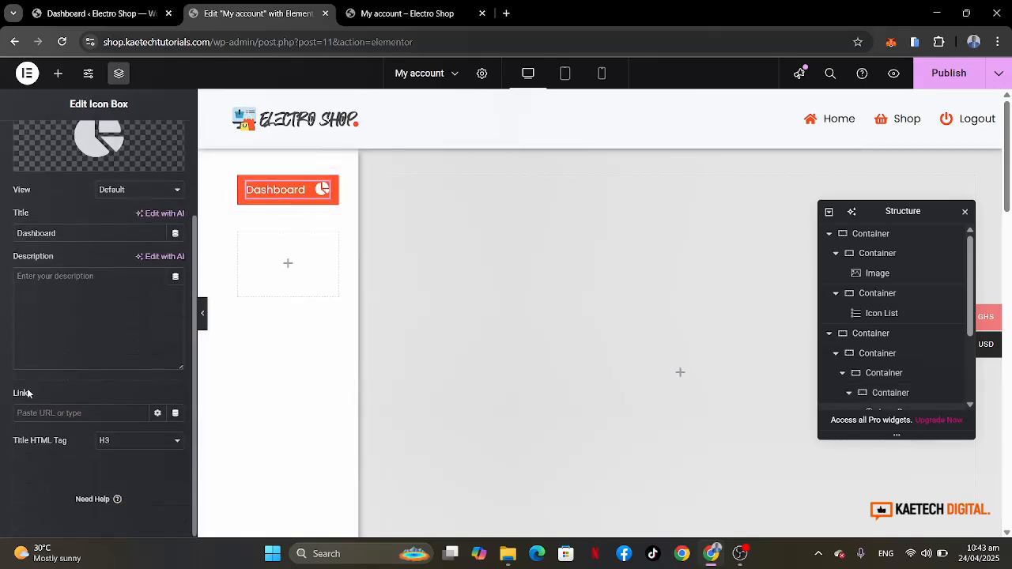
click(39, 413)
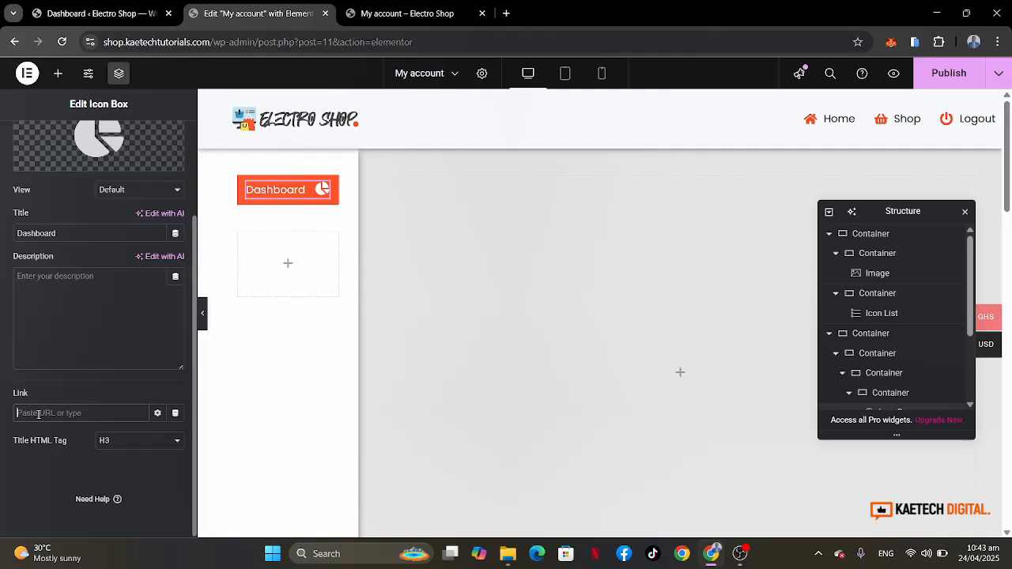
click(407, 13)
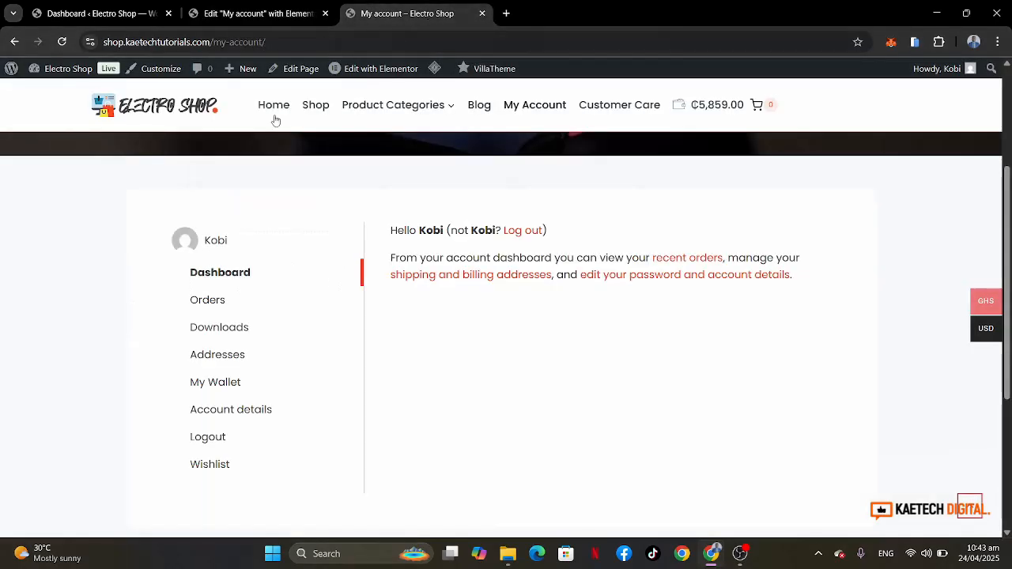
right_click(216, 272)
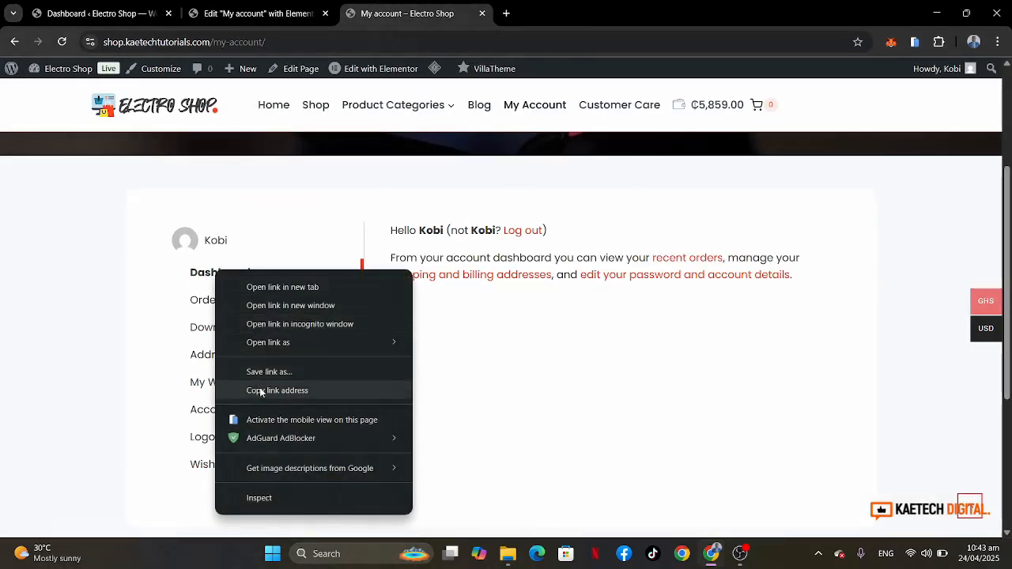
click(261, 391)
click(263, 11)
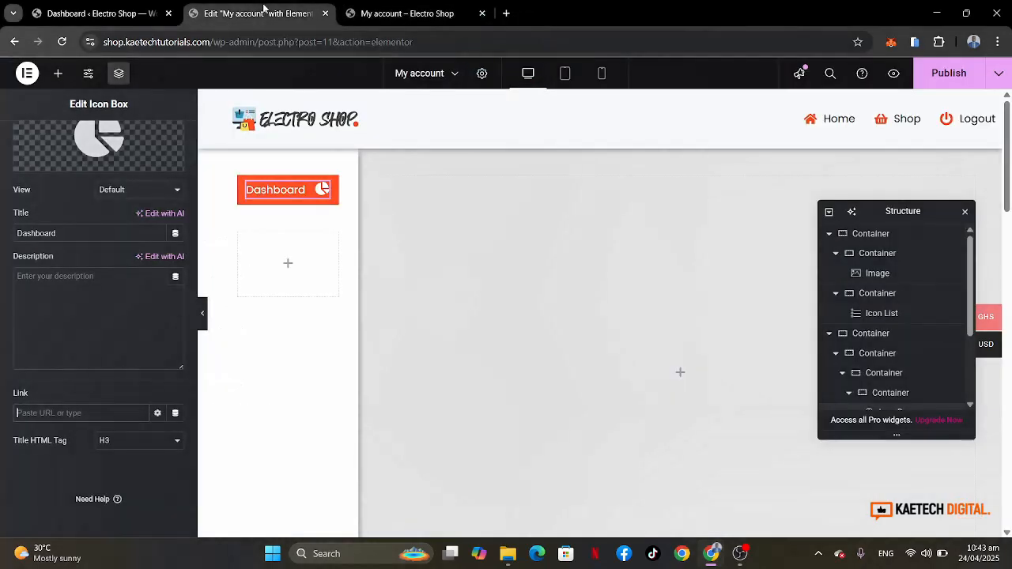
key(ctrl+v)
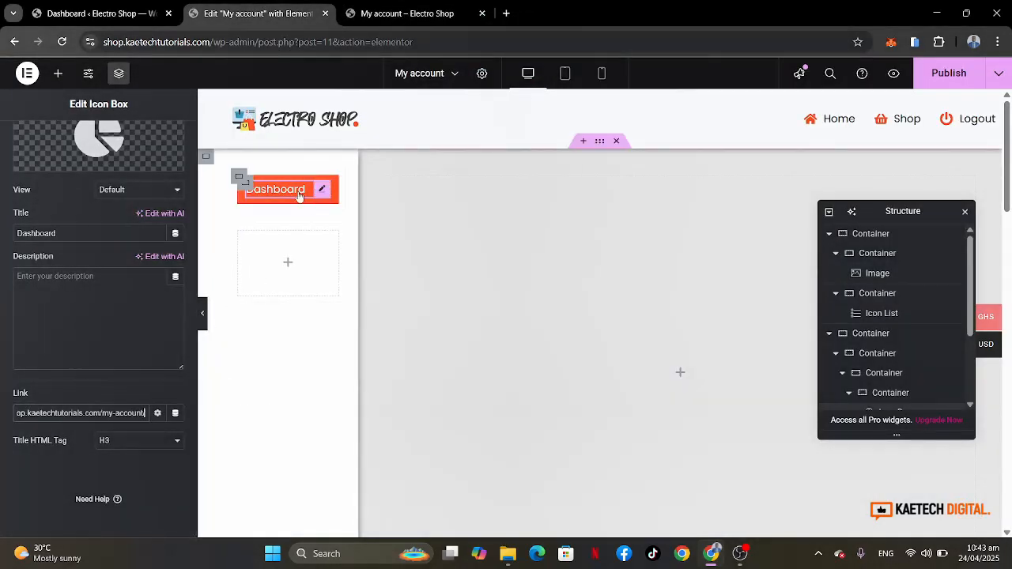
Give the Dashboard button container a classic hover background in the global orange colour.
click(248, 189)
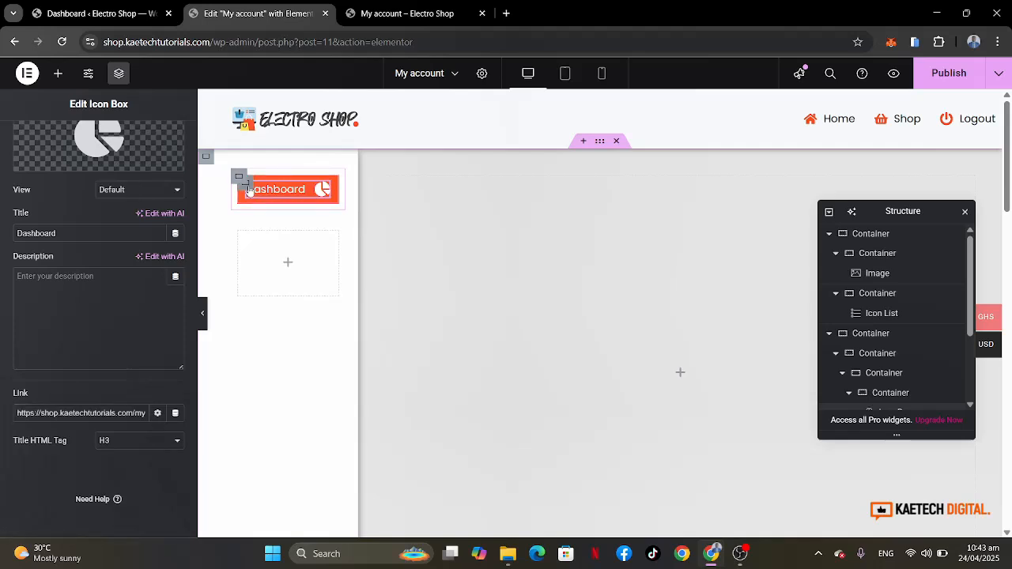
click(245, 185)
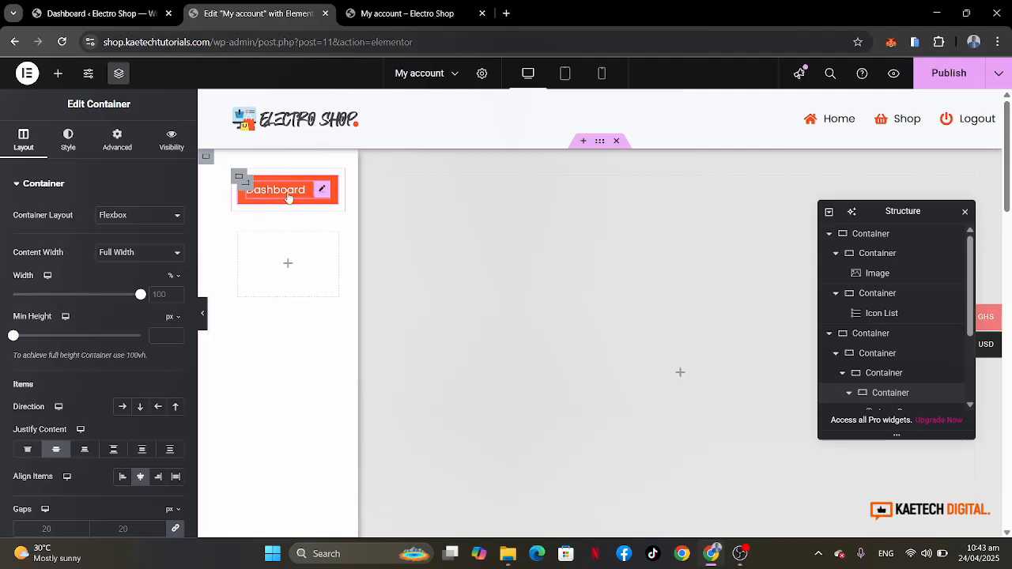
click(74, 148)
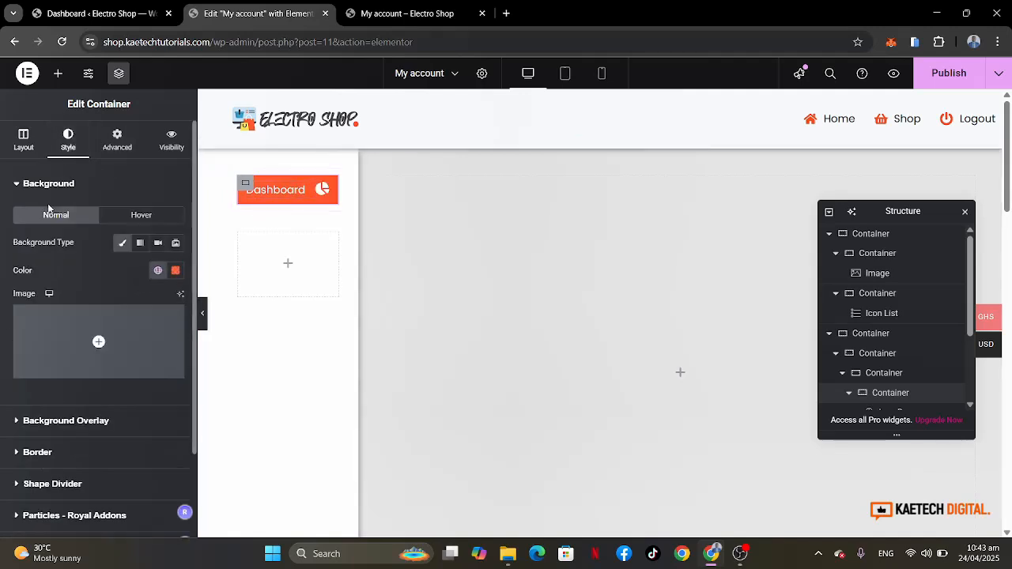
click(132, 217)
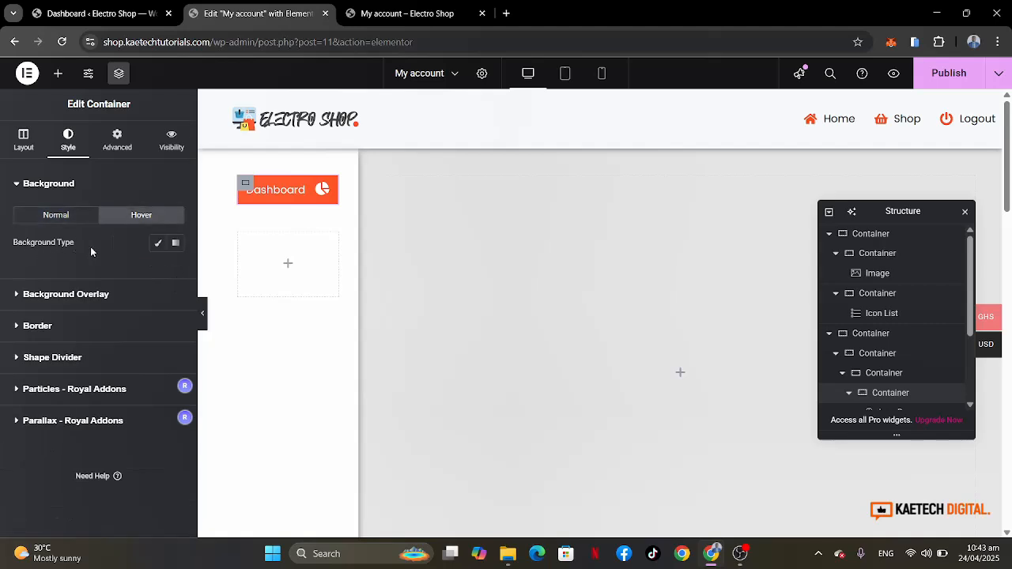
click(157, 245)
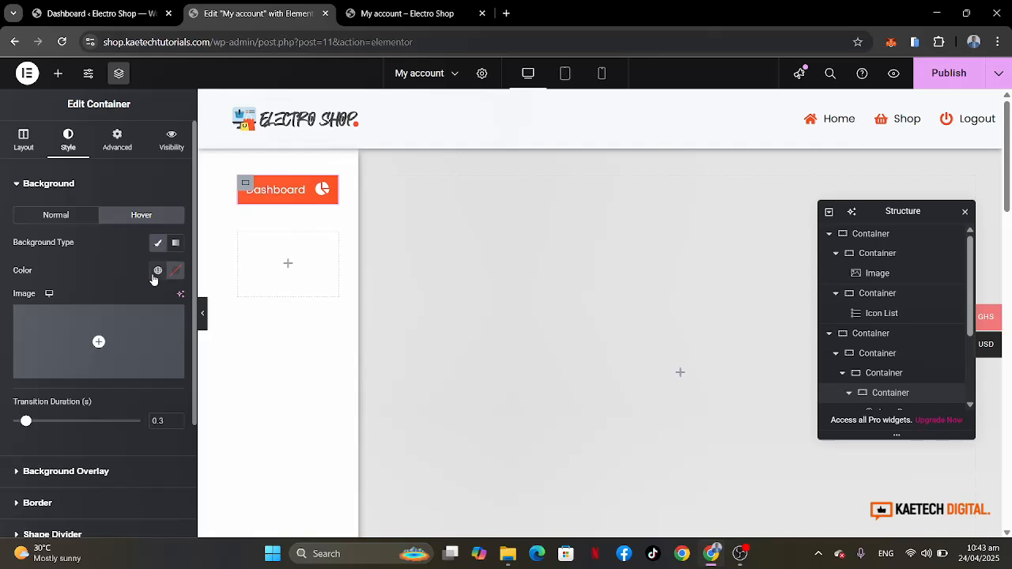
click(157, 272)
click(61, 463)
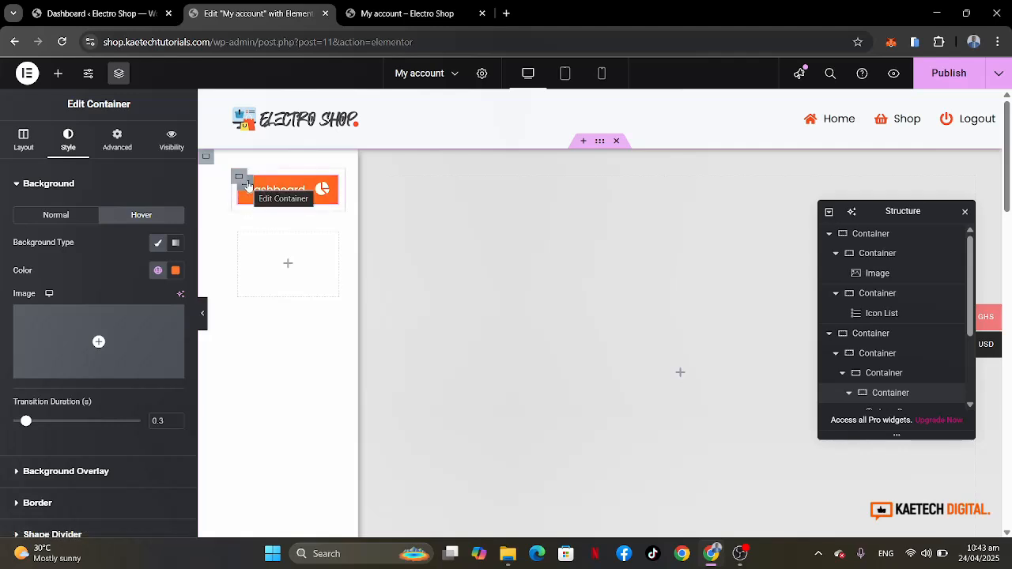
Duplicate the Dashboard button container three times to make a stack of four buttons in the sidebar.
right_click(248, 185)
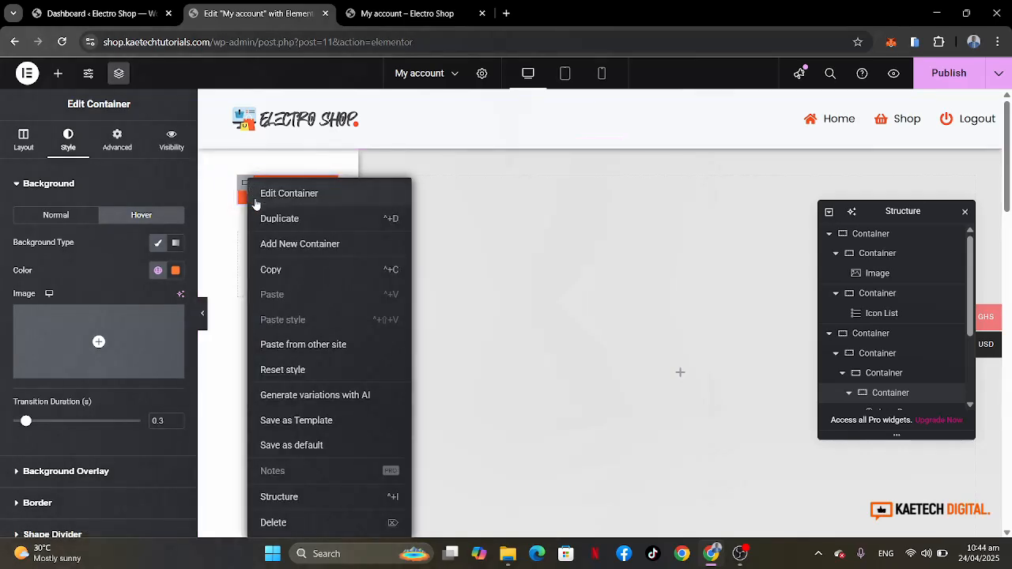
click(303, 219)
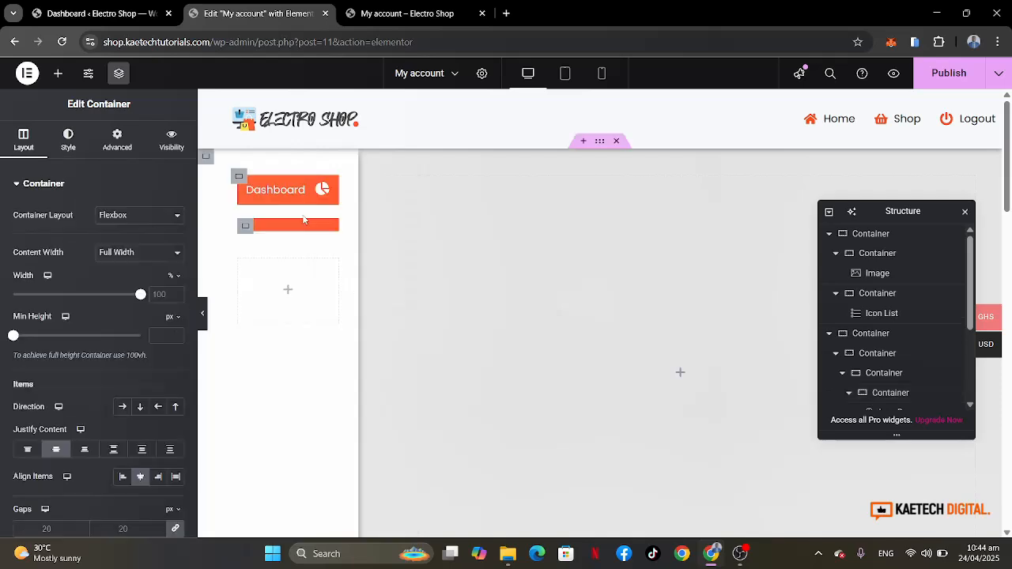
right_click(245, 231)
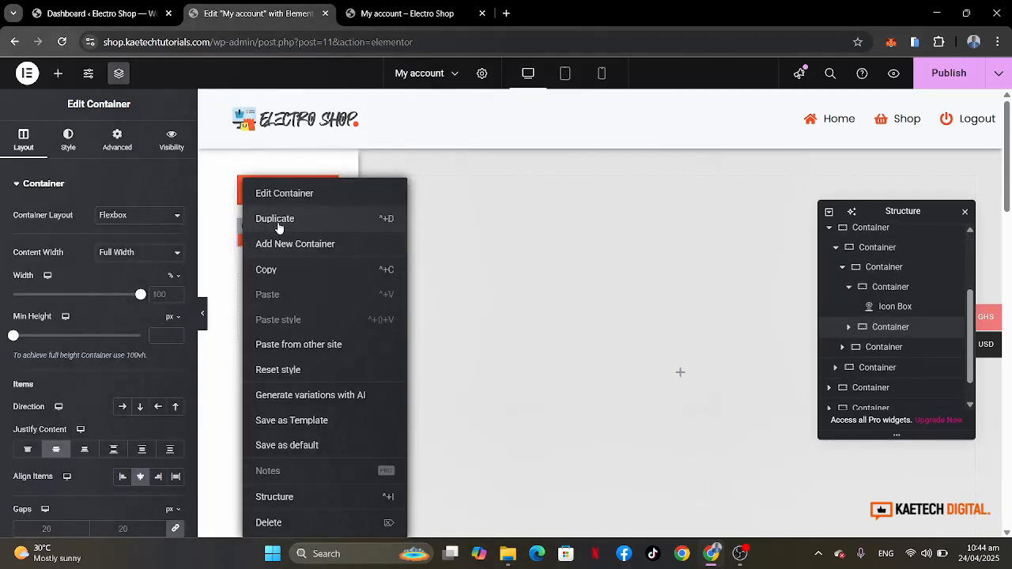
click(278, 227)
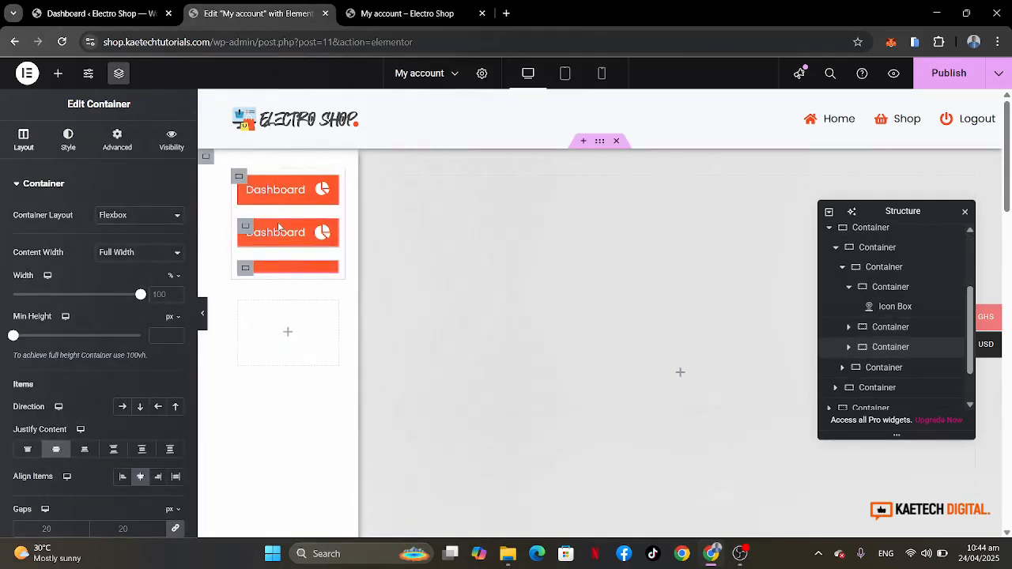
right_click(247, 274)
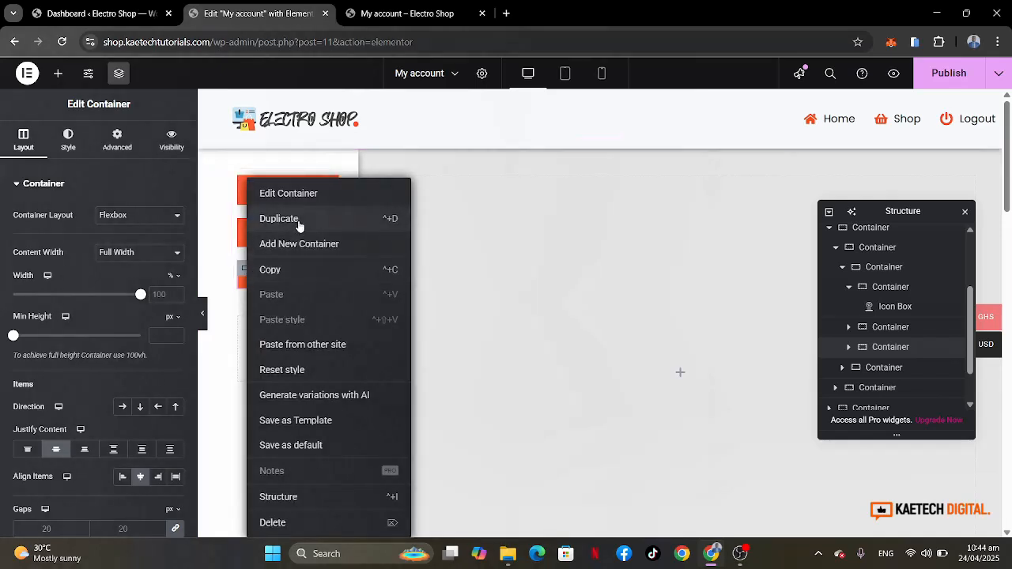
click(298, 227)
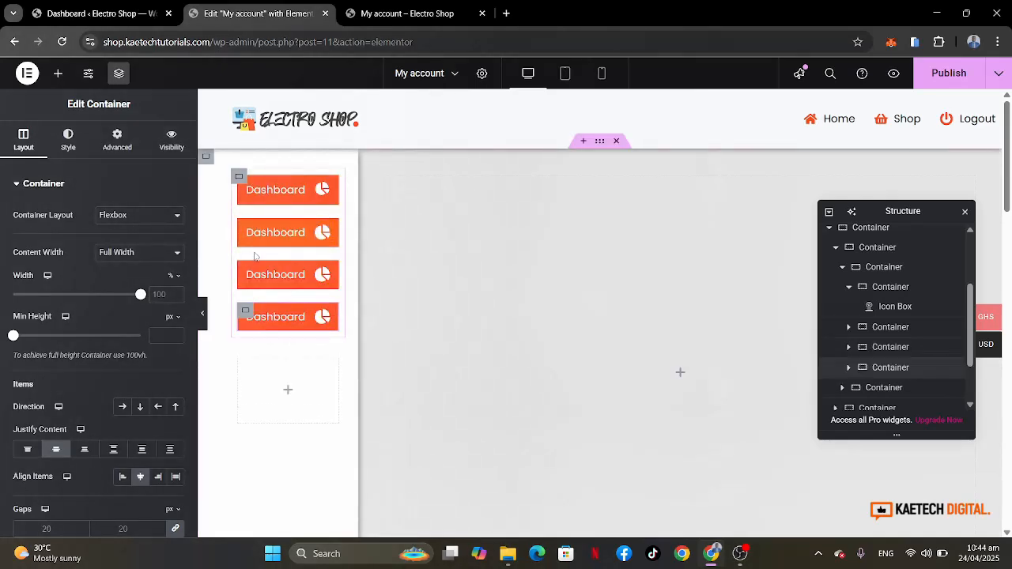
Change the second sidebar button's icon to the shopping cart and its title to "Orders".
click(323, 233)
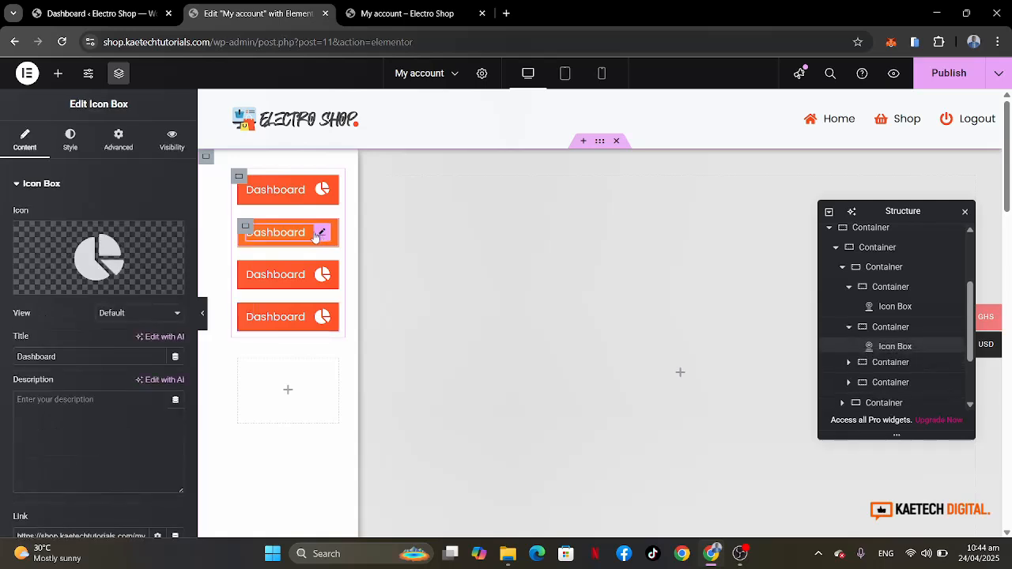
click(101, 269)
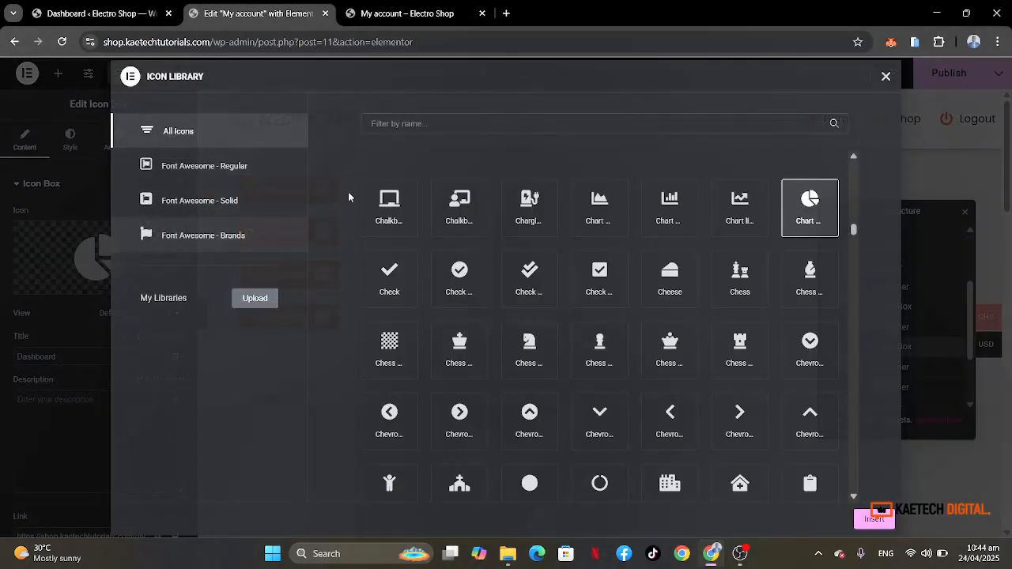
click(445, 124)
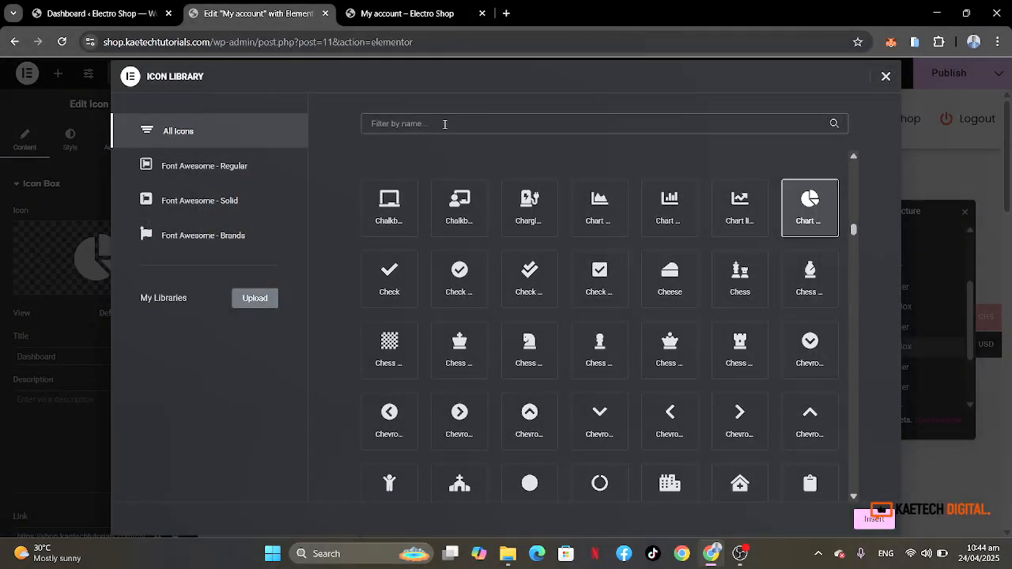
text(cart)
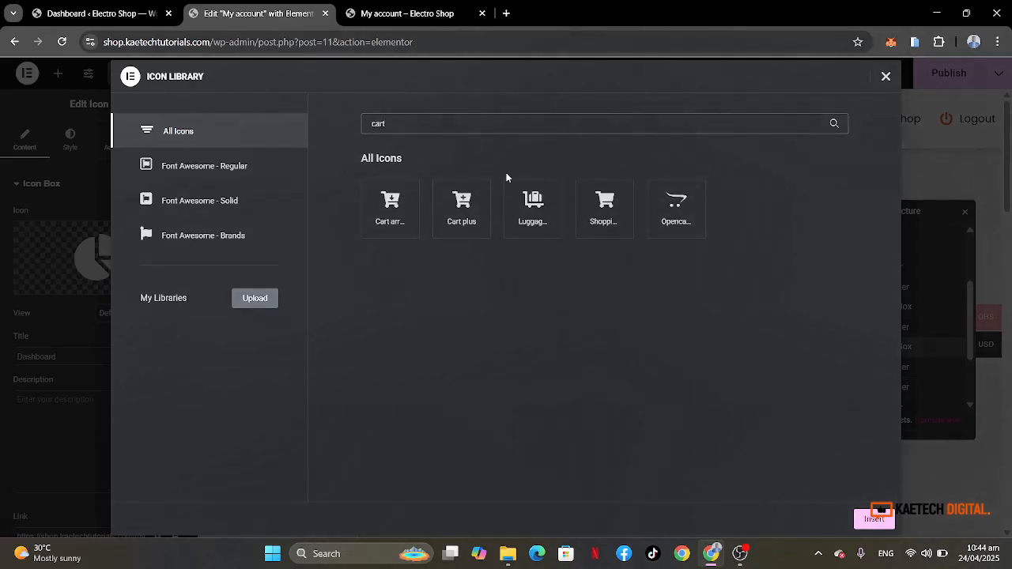
click(612, 206)
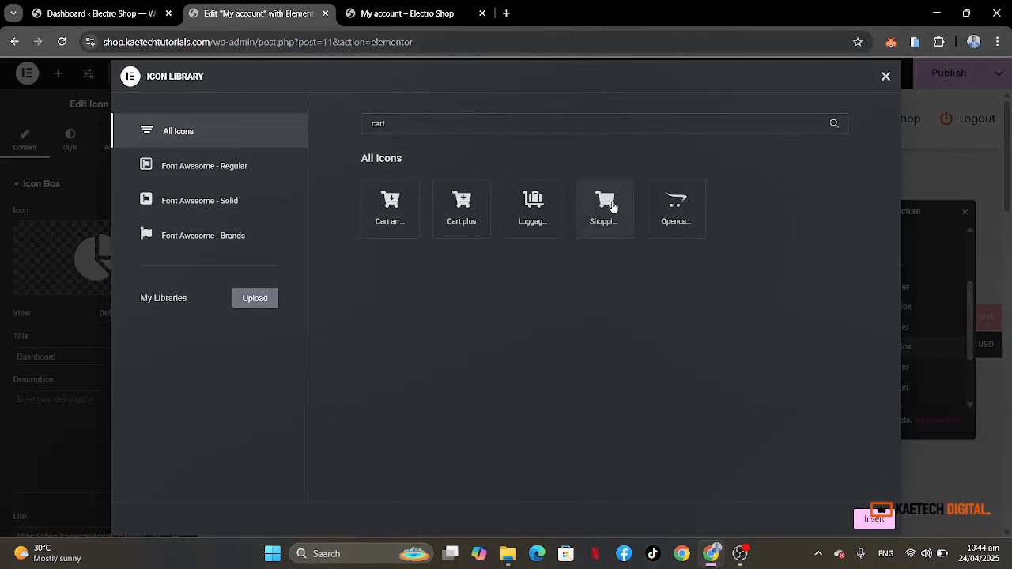
click(612, 207)
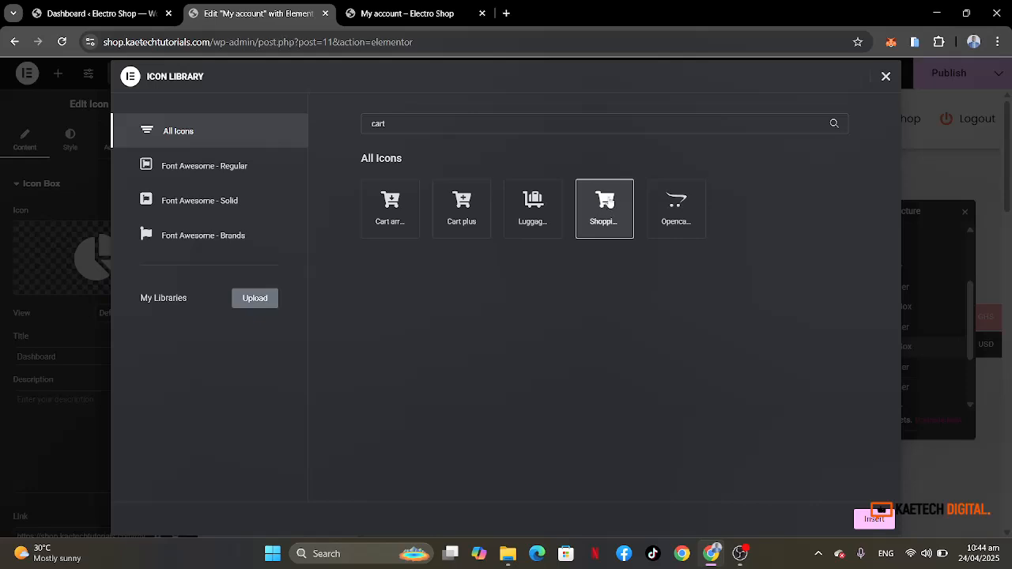
click(874, 519)
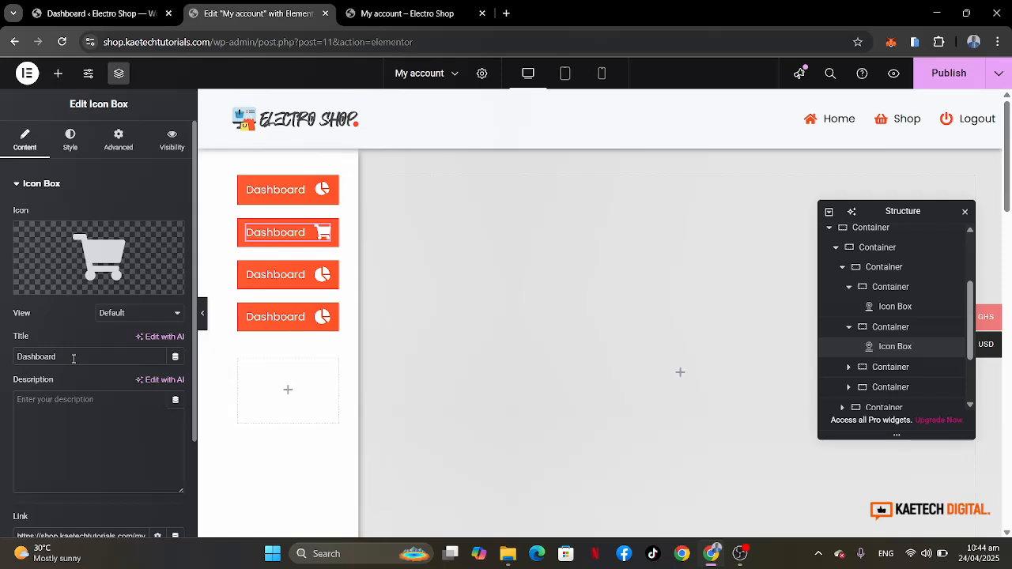
drag(73, 359, 2, 357)
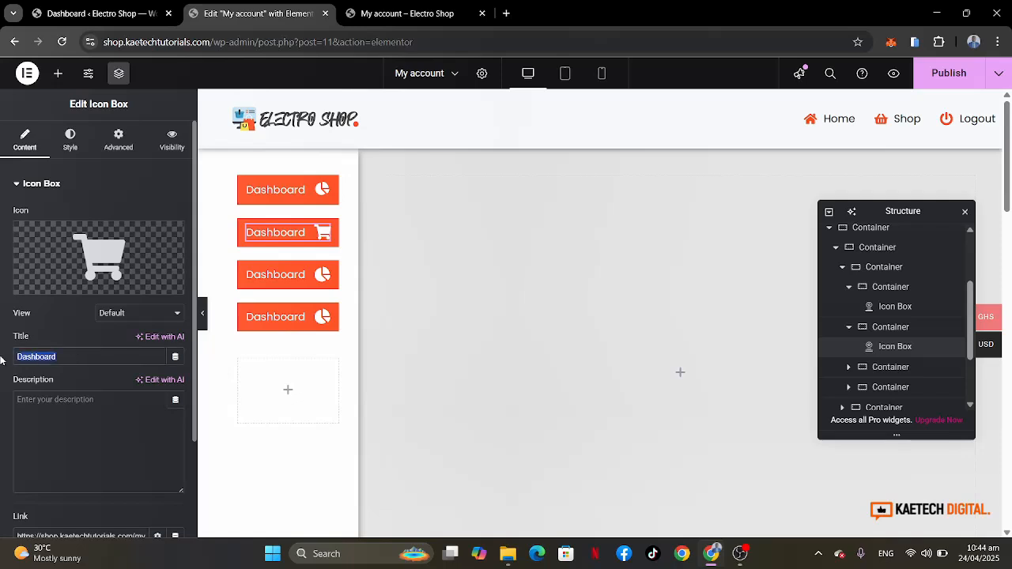
text(Orders)
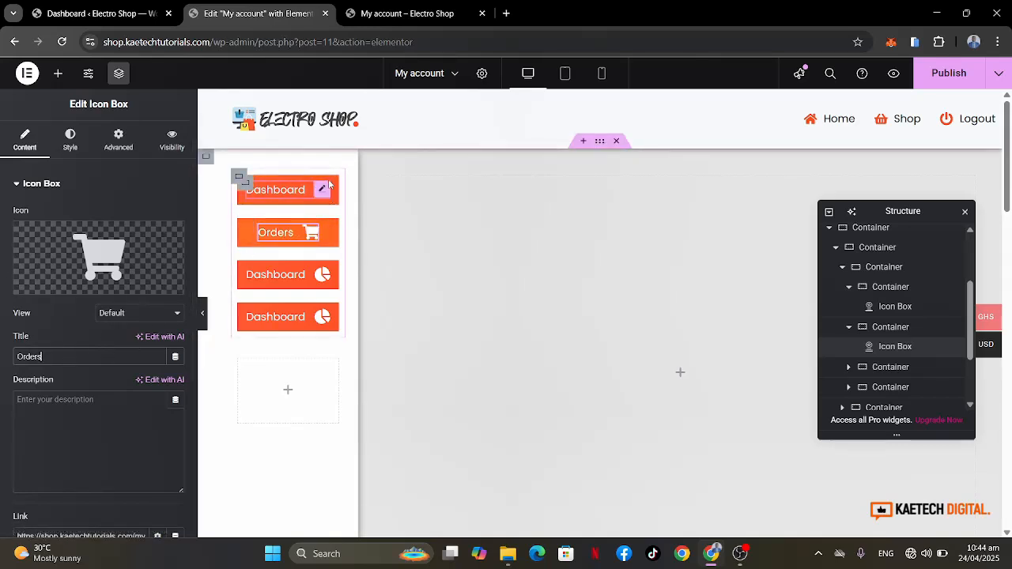
Set Align Items to Start on each of the four sidebar button containers.
click(247, 185)
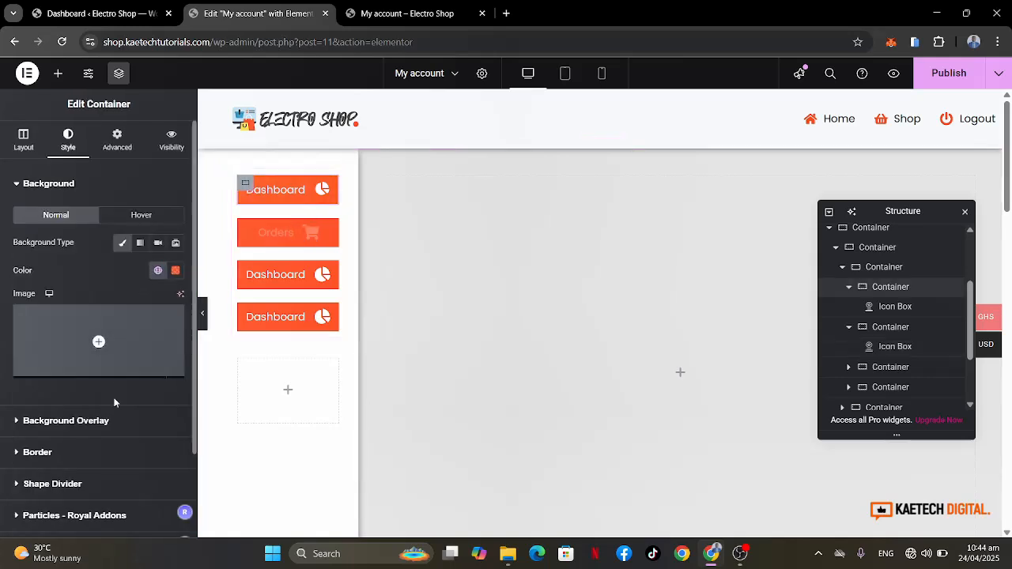
click(24, 144)
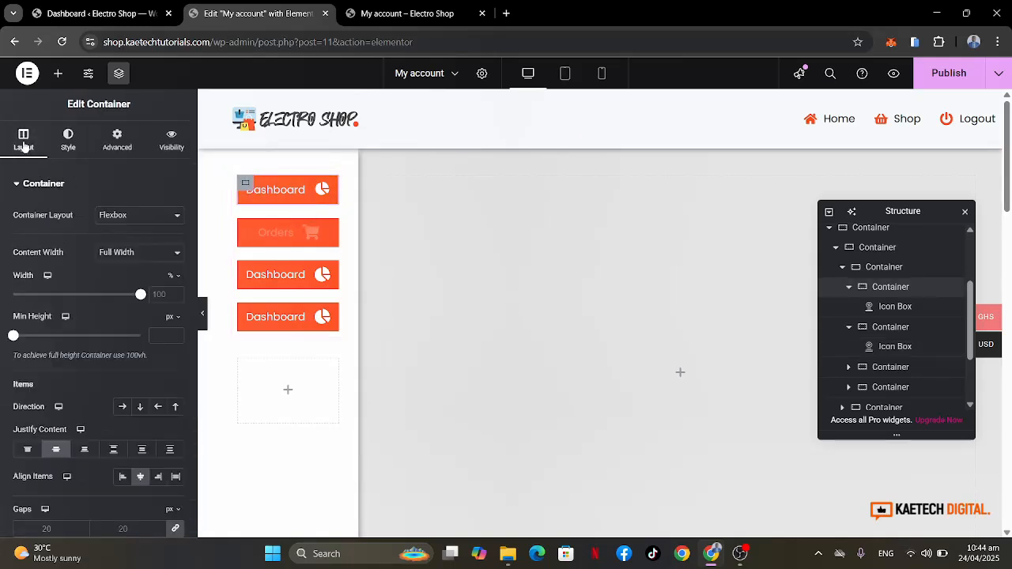
click(123, 478)
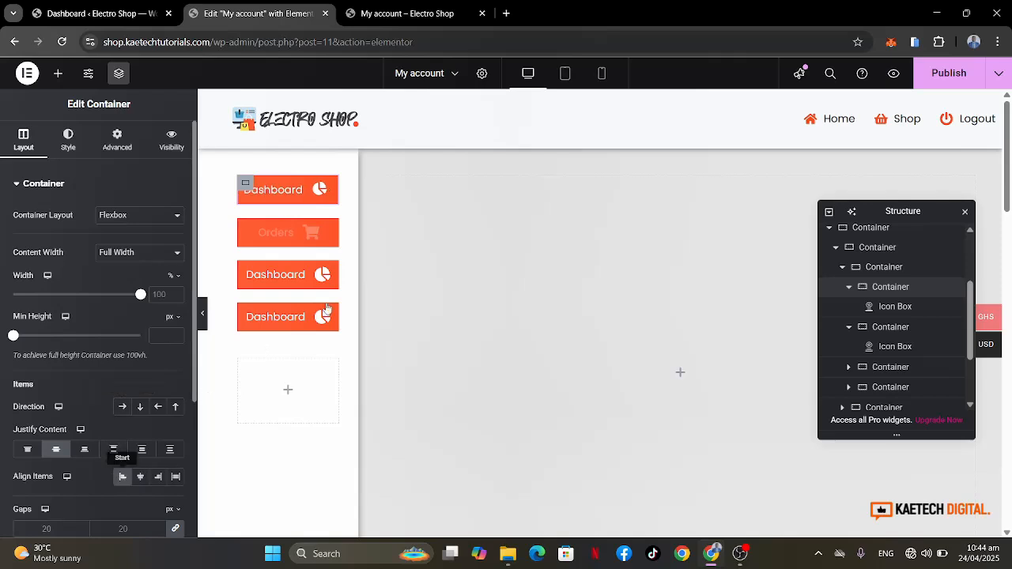
click(309, 237)
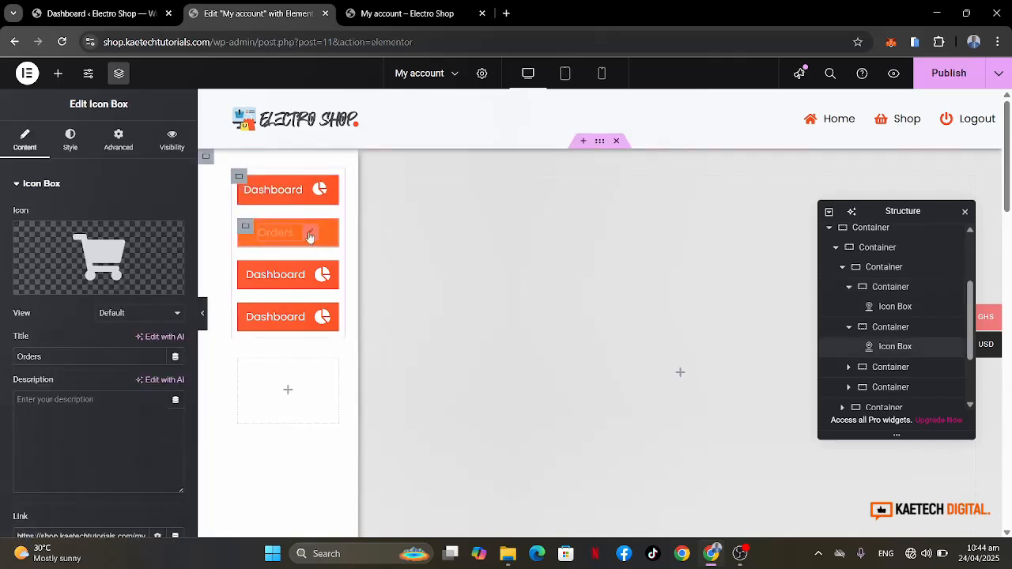
click(246, 228)
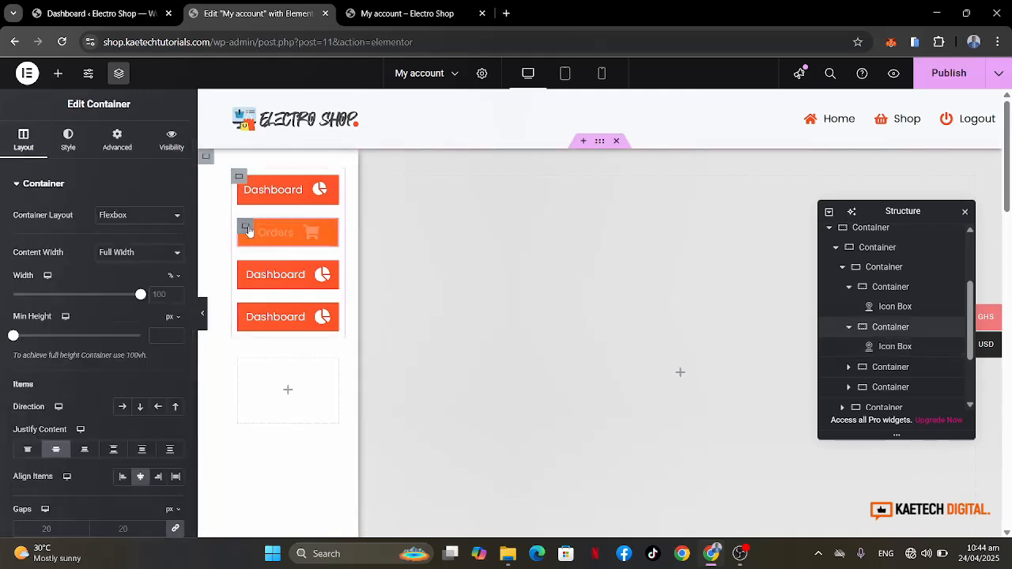
click(123, 478)
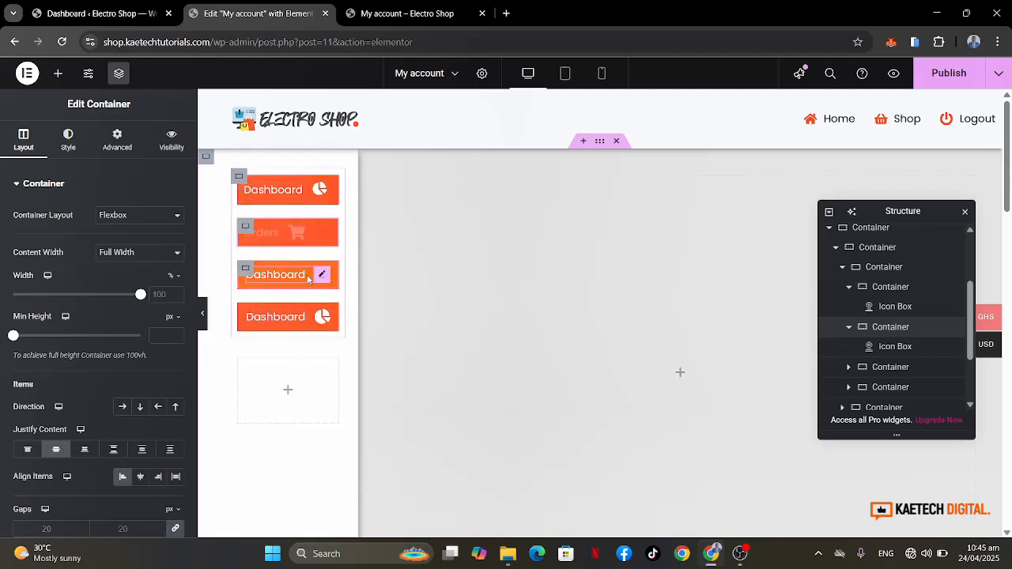
click(249, 272)
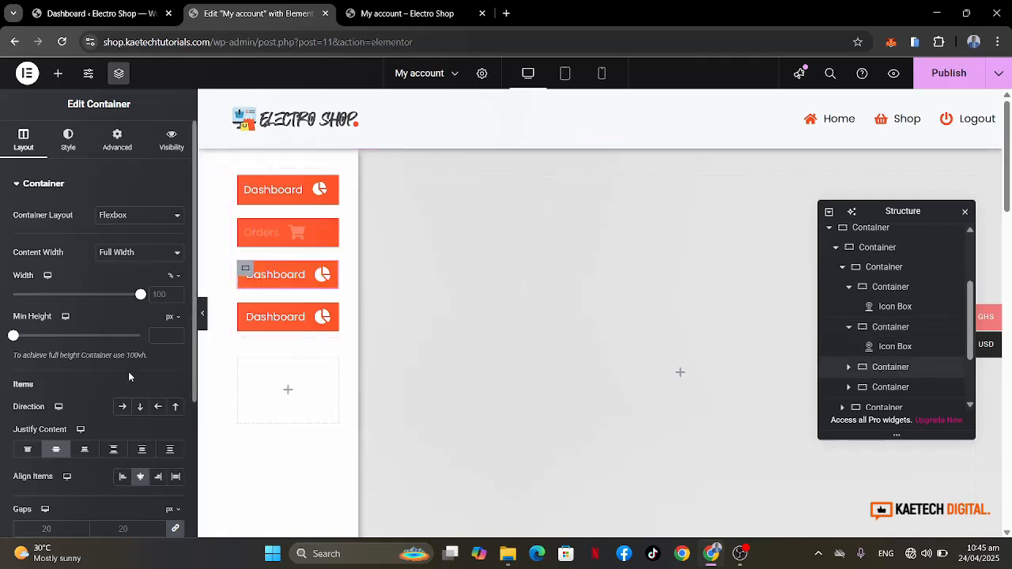
click(122, 477)
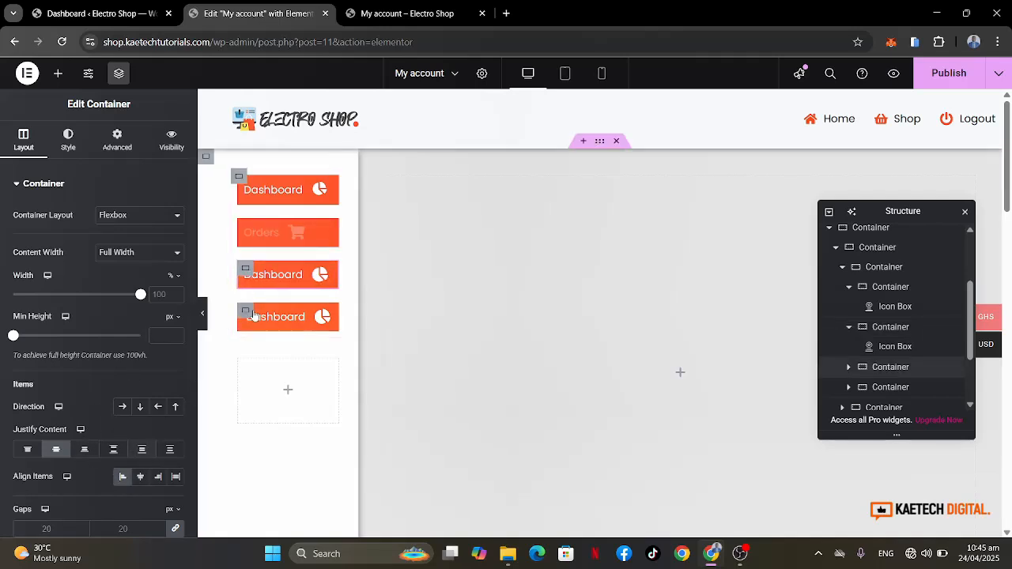
click(246, 313)
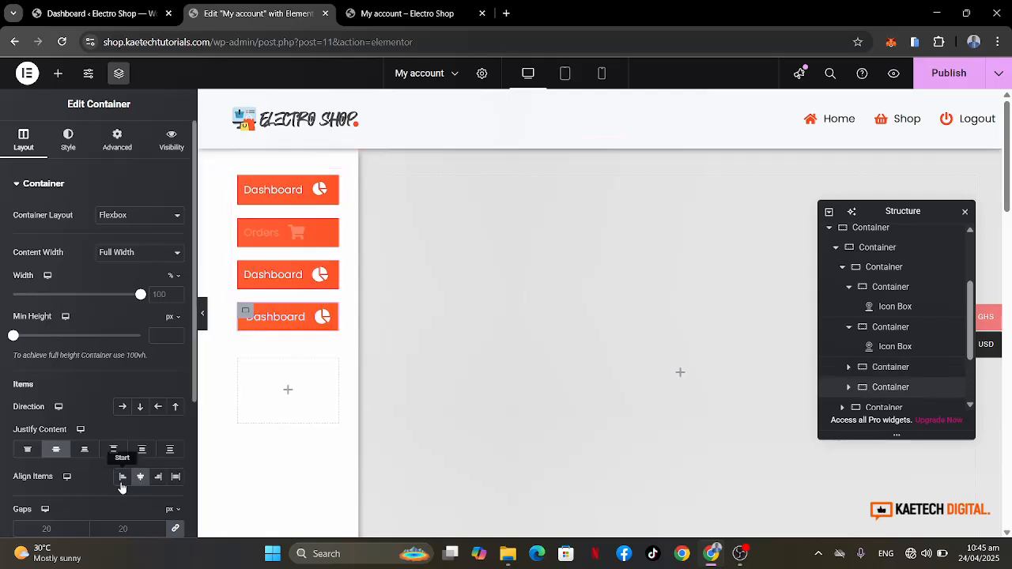
click(122, 479)
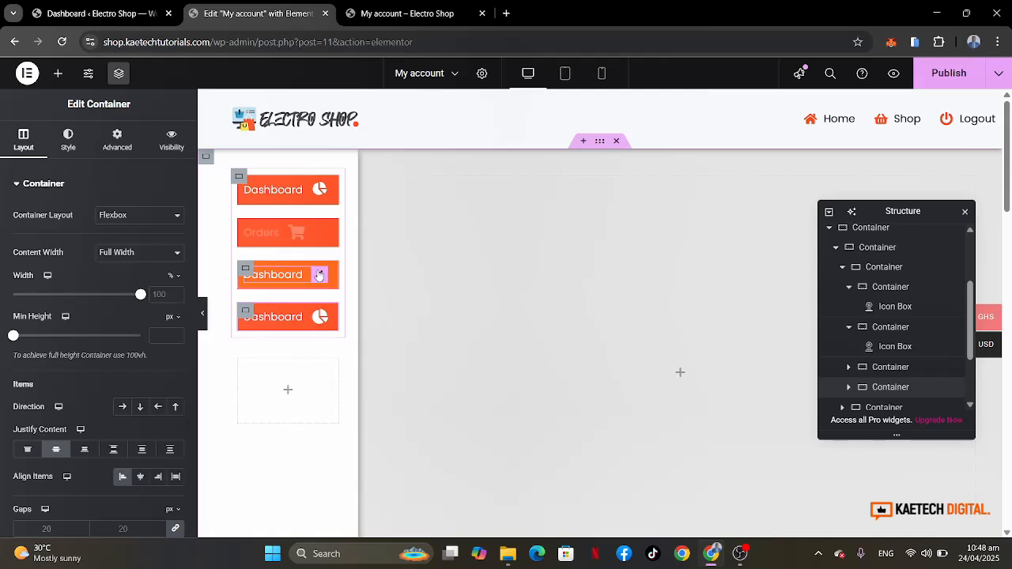
Title the third sidebar button "Address" and replace its icon with the folded map with a marker, found by searching "map".
click(320, 275)
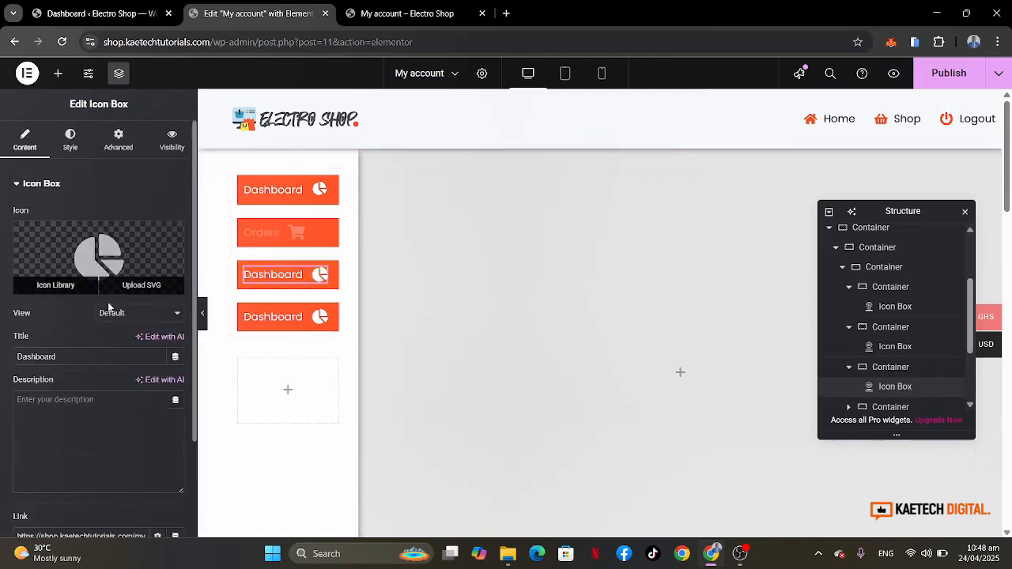
drag(85, 357, 2, 360)
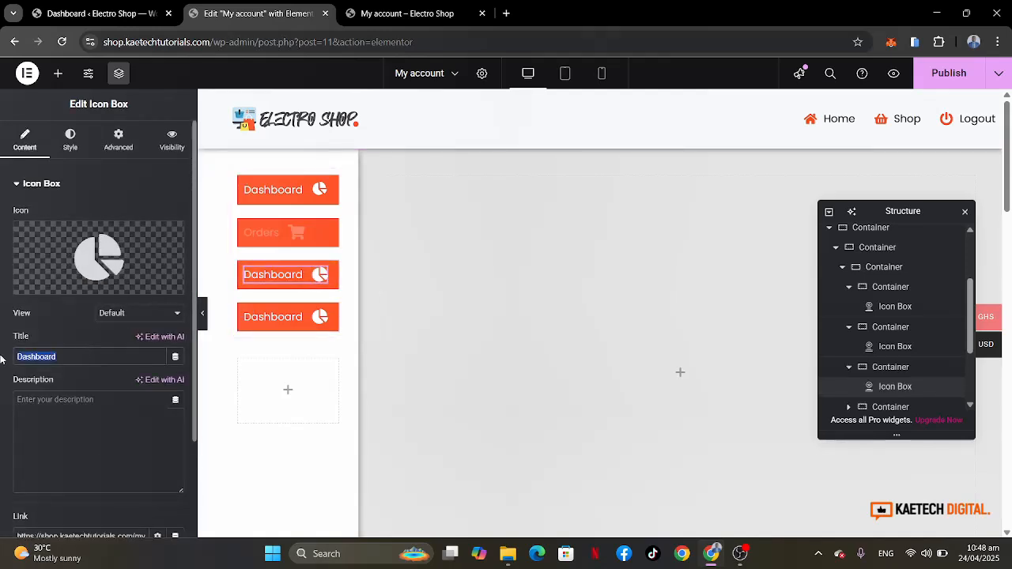
text(Address)
click(55, 284)
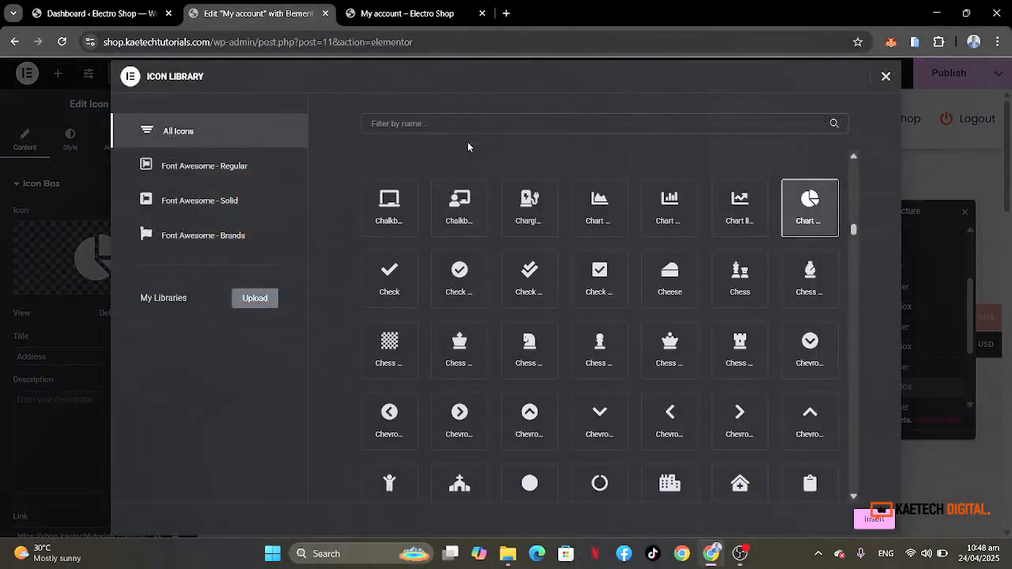
click(462, 125)
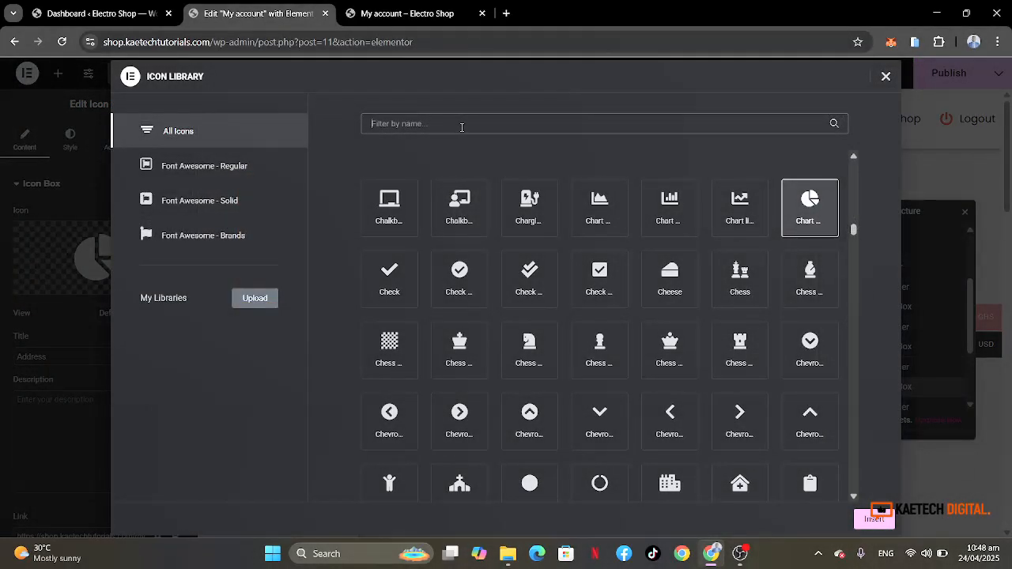
text(map)
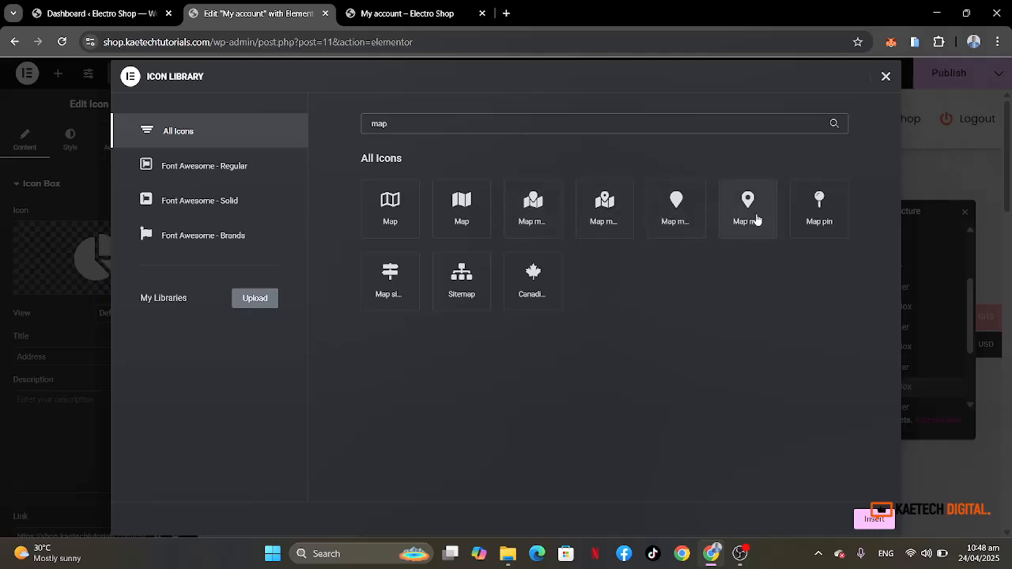
click(515, 207)
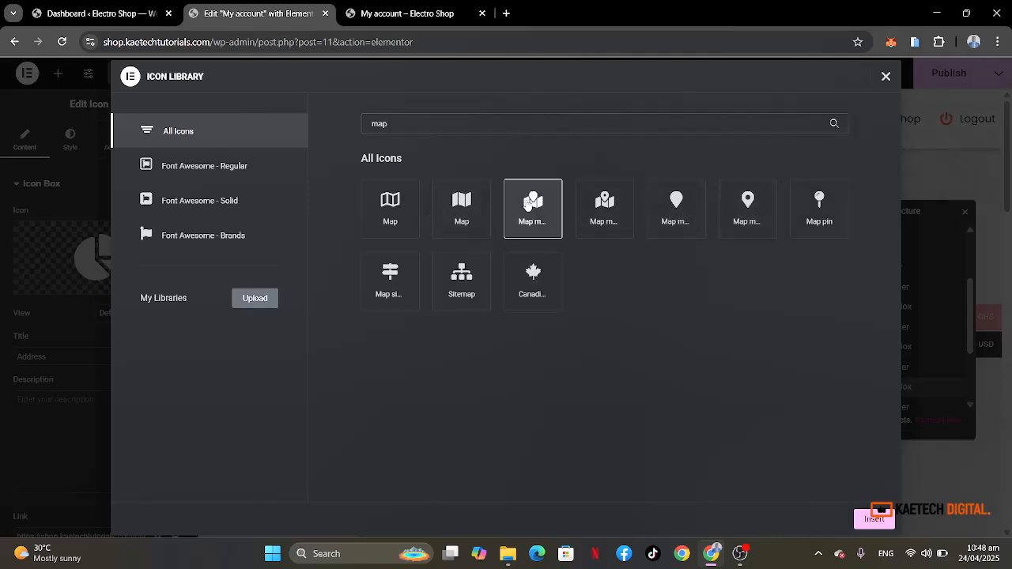
click(872, 519)
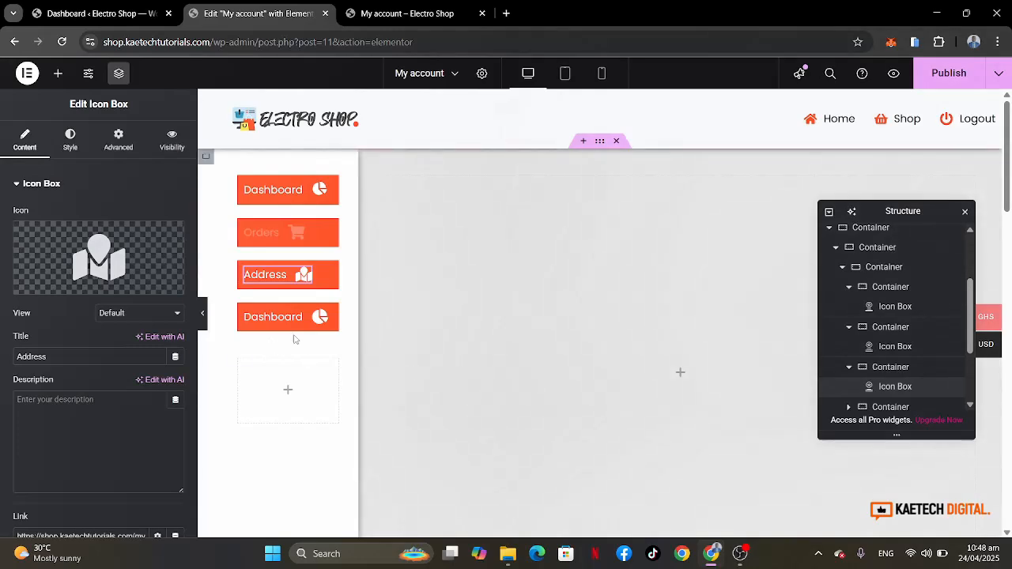
Replace the Address icon box's link with the address copied from the Addresses entry on the live My account page.
scroll(96, 429, down, 3)
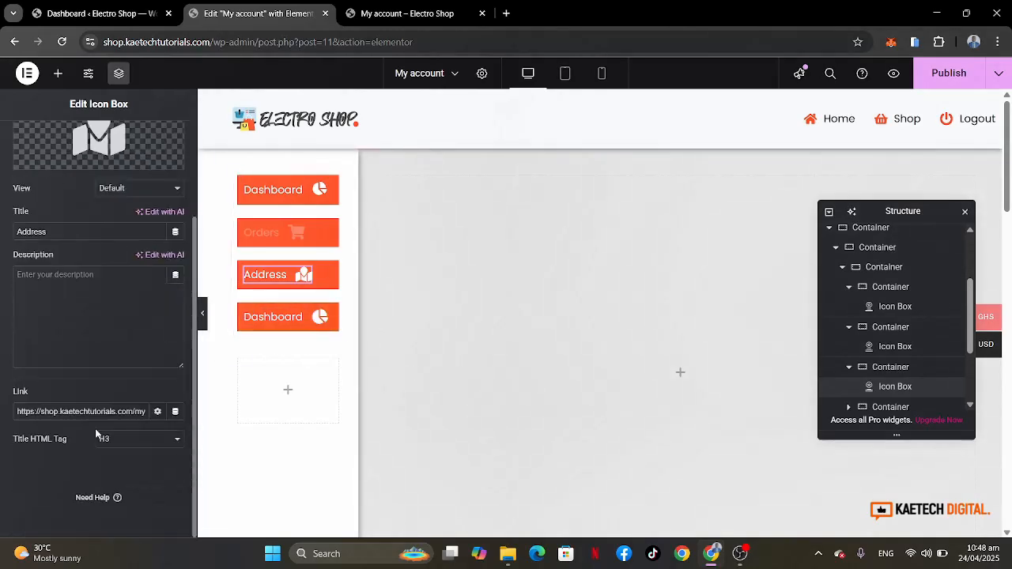
click(433, 15)
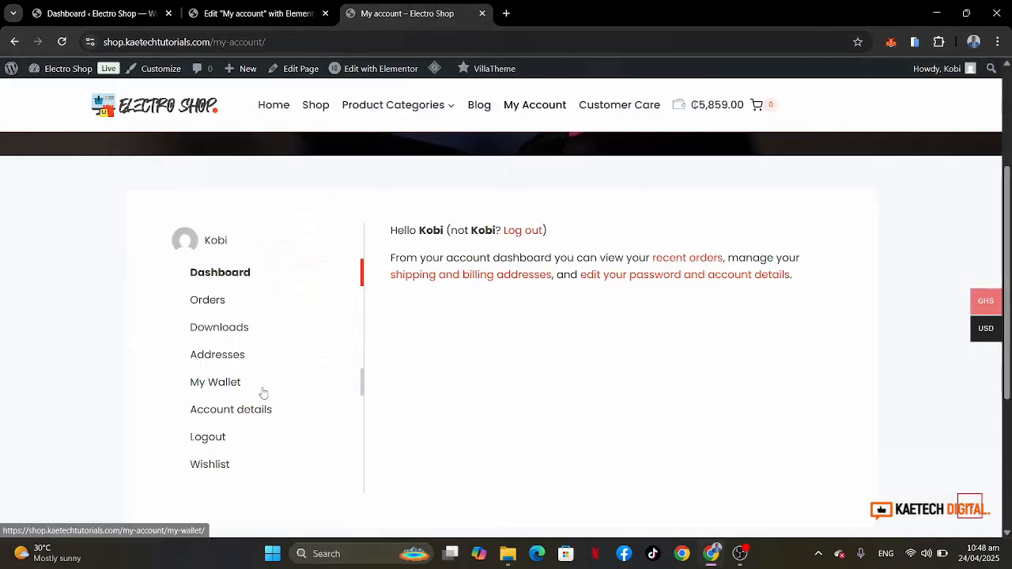
right_click(216, 361)
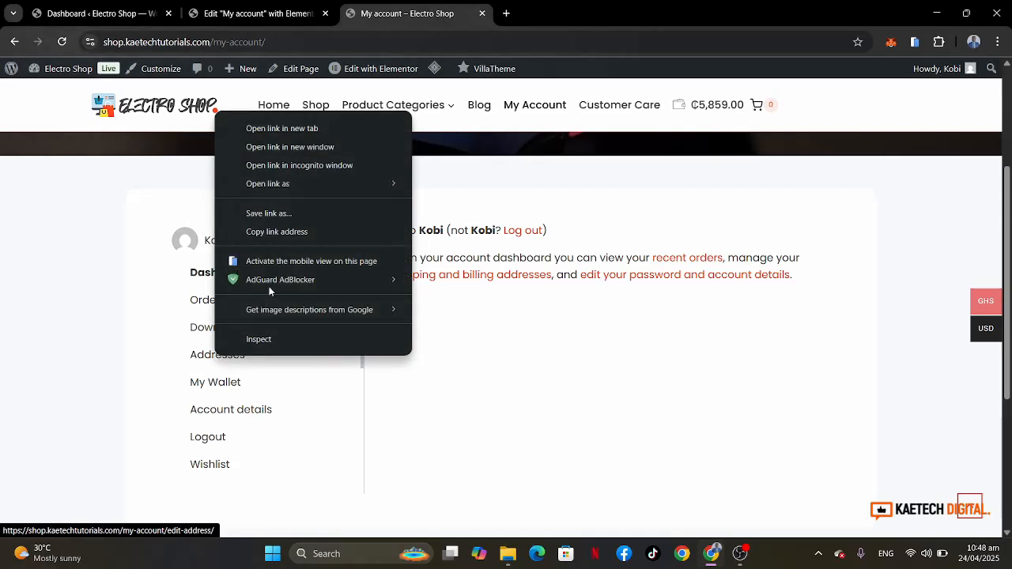
click(277, 232)
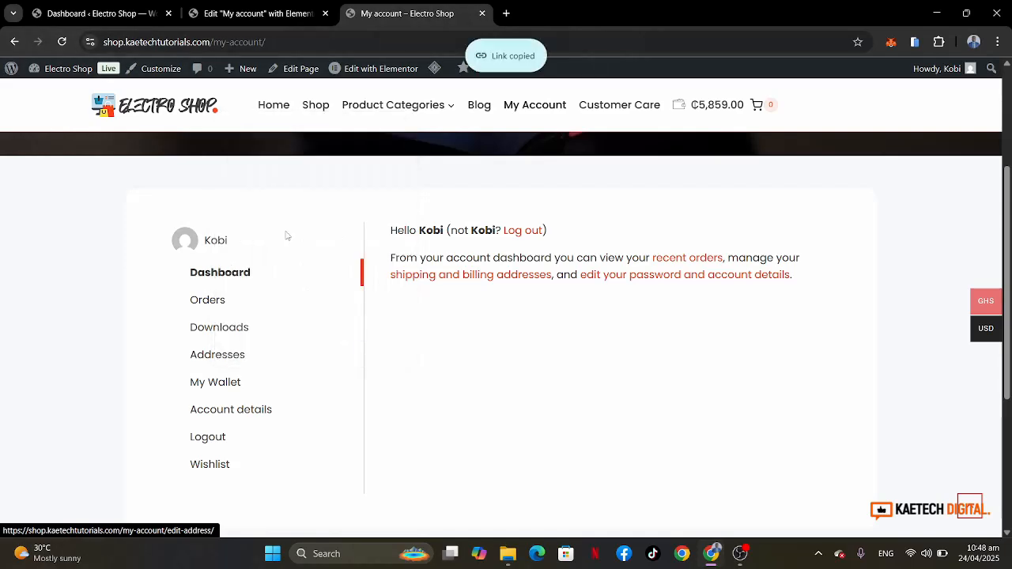
click(248, 12)
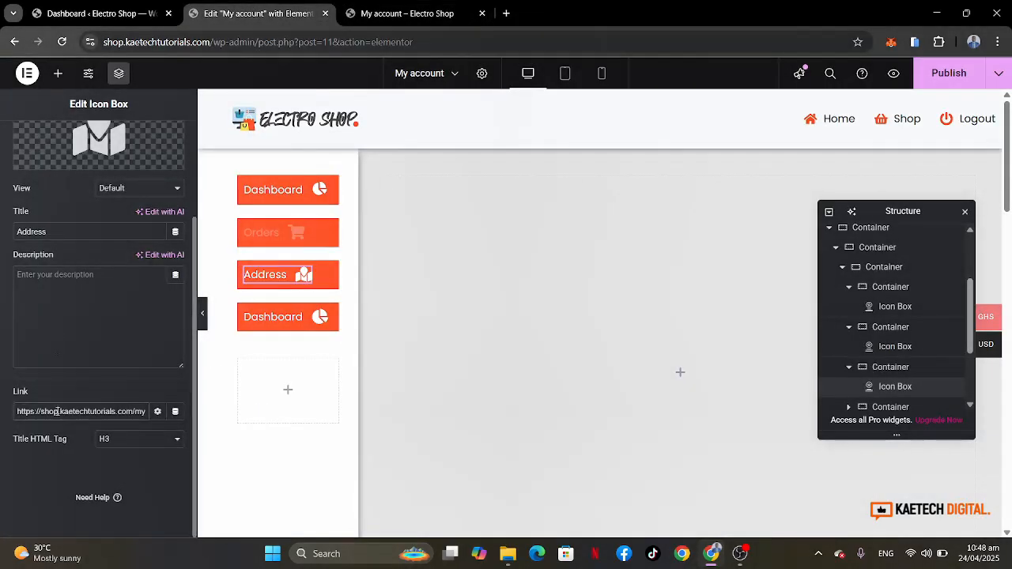
right_click(57, 412)
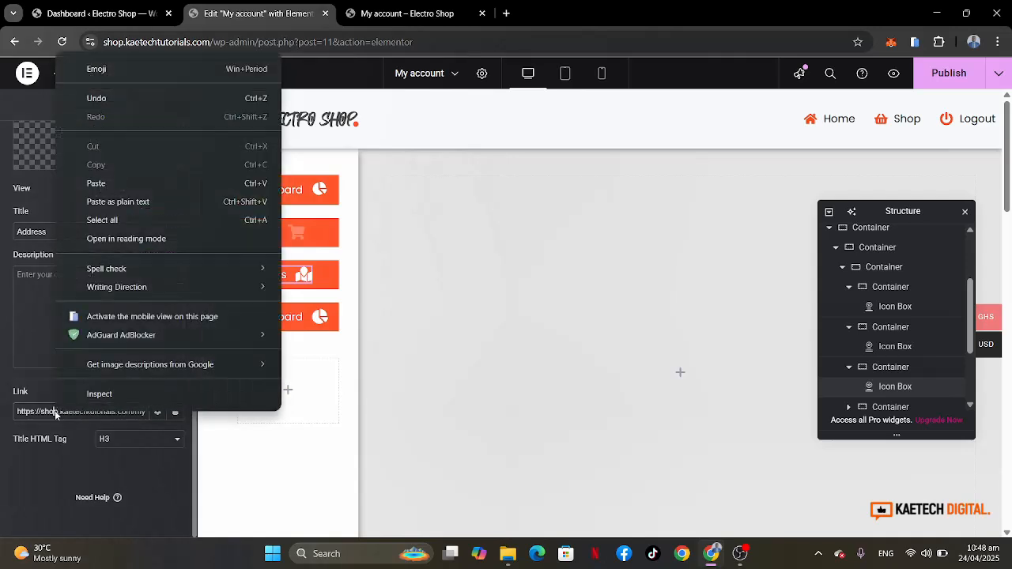
click(52, 411)
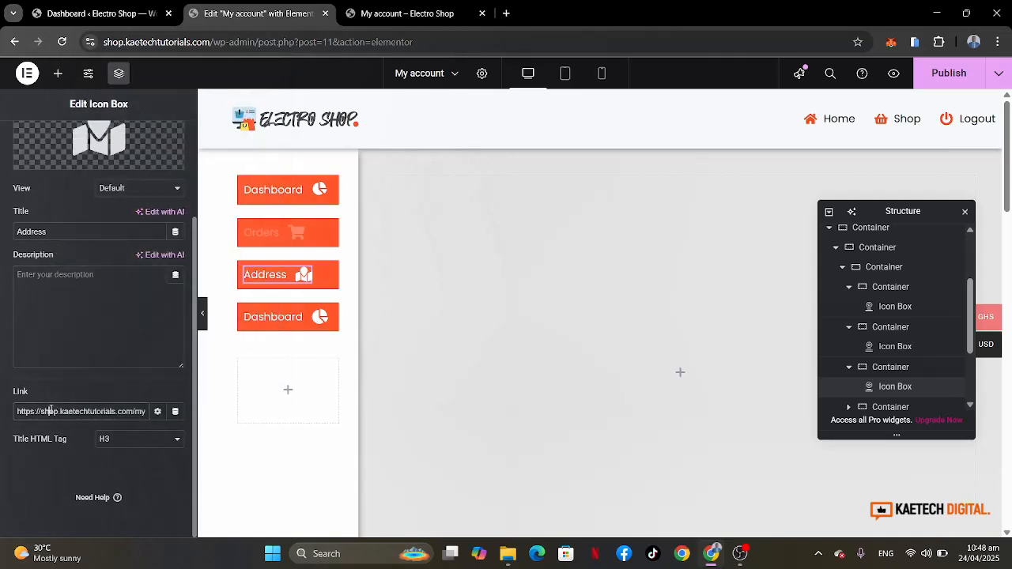
triple_click(52, 410)
key(ctrl+v)
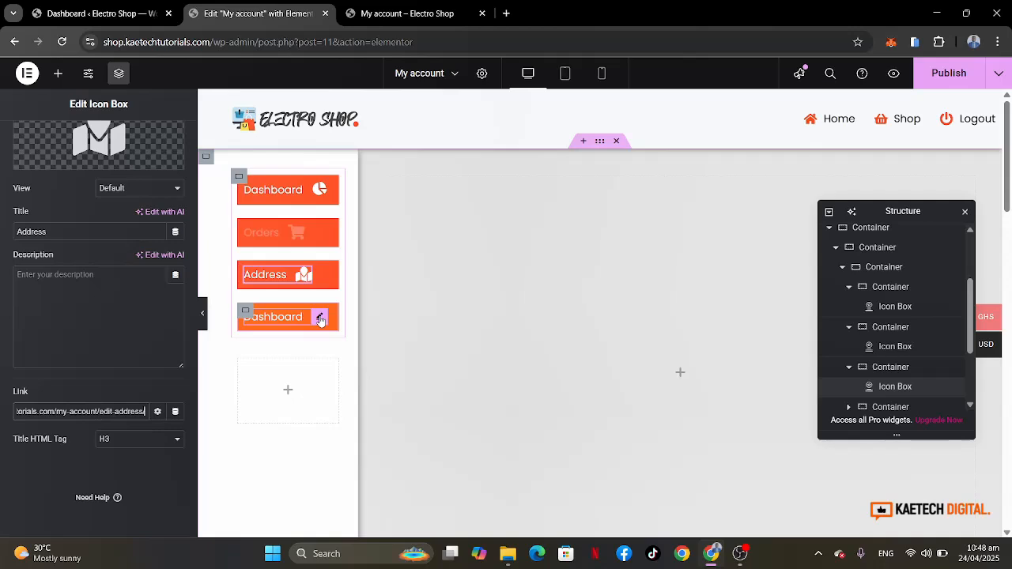
Change the third sidebar button's title to "Addresses".
click(320, 317)
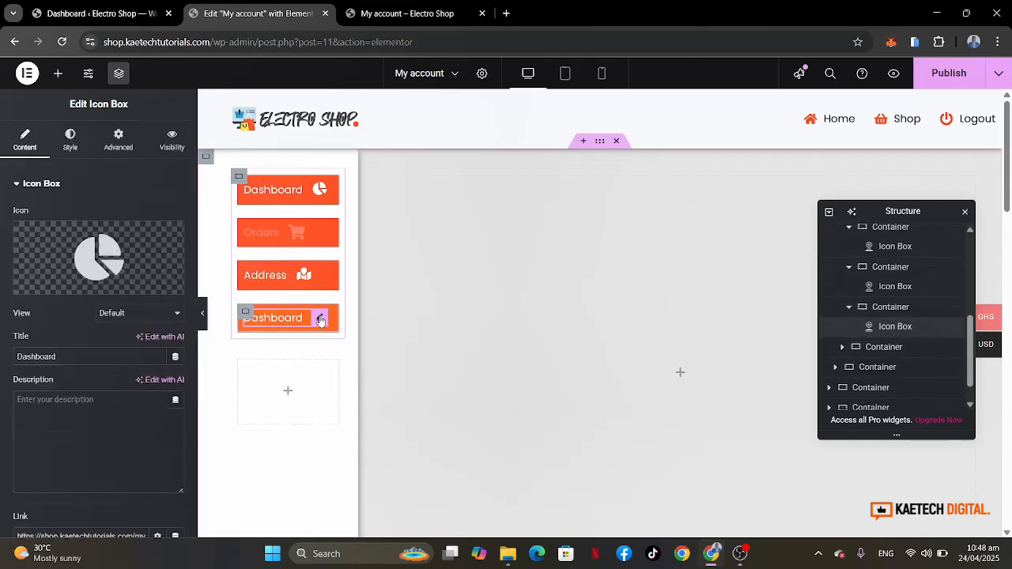
mouse_move(98, 260)
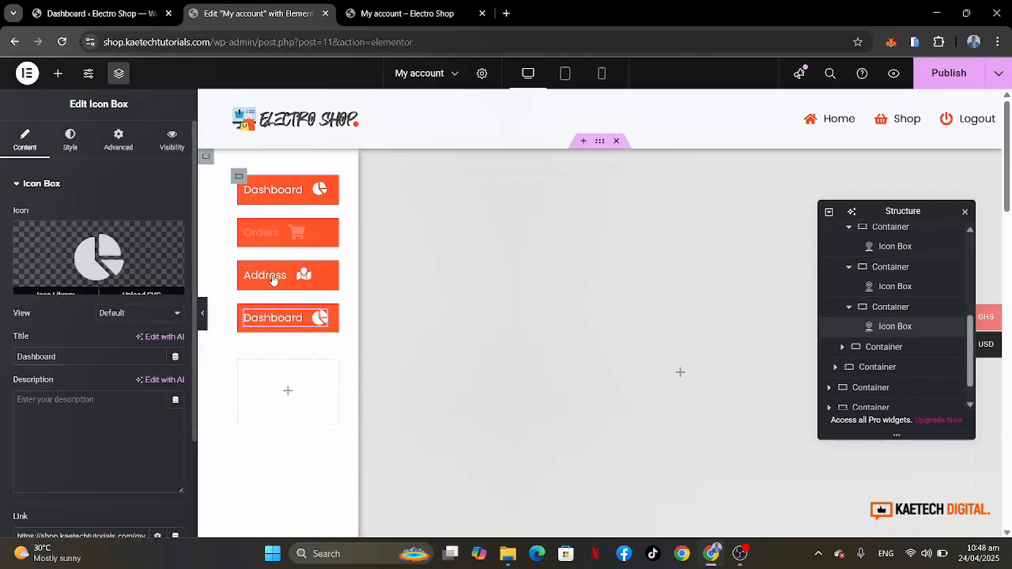
click(305, 283)
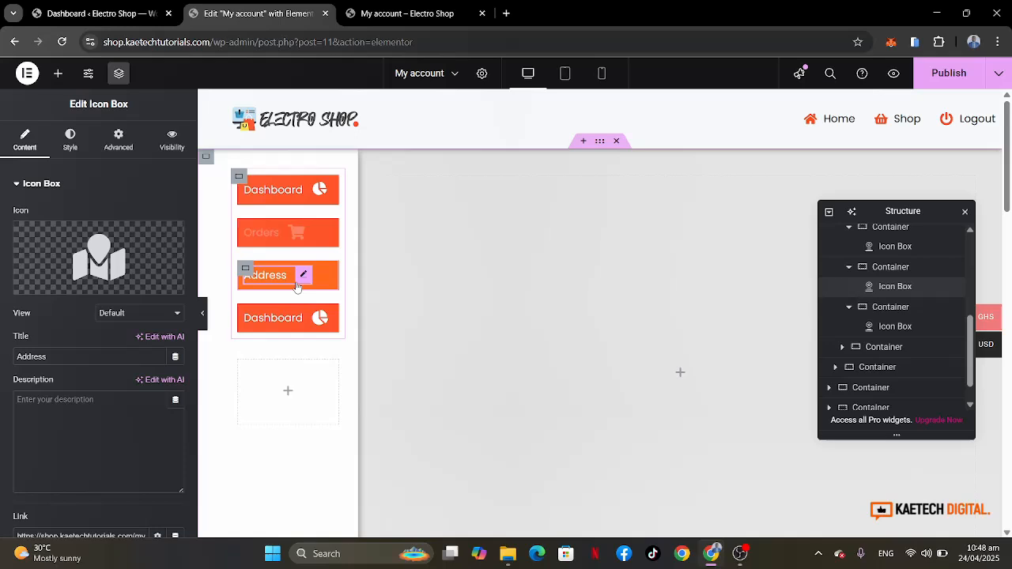
click(82, 358)
text(es)
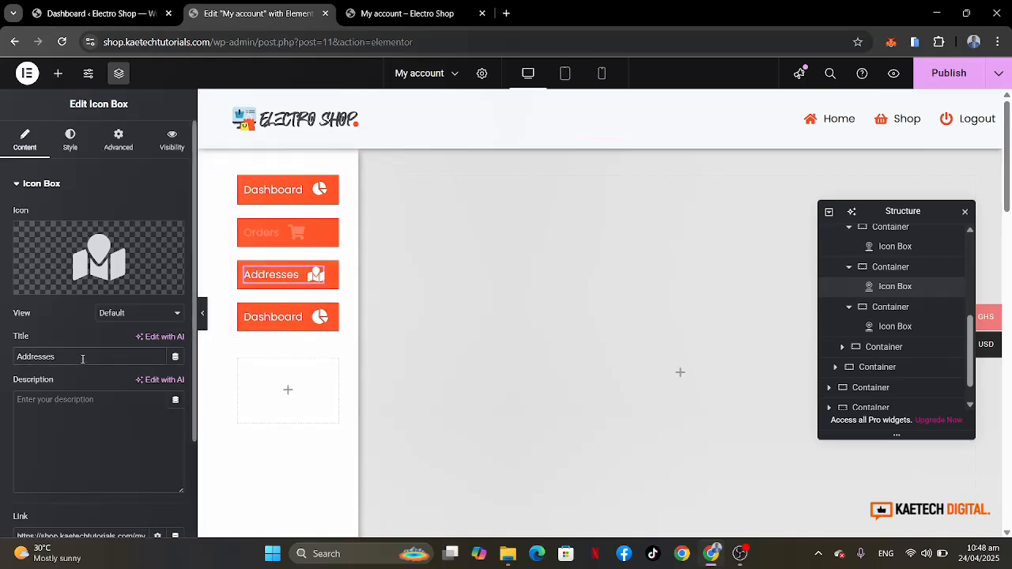
Change the fourth sidebar button's title to "My Account".
mouse_move(101, 269)
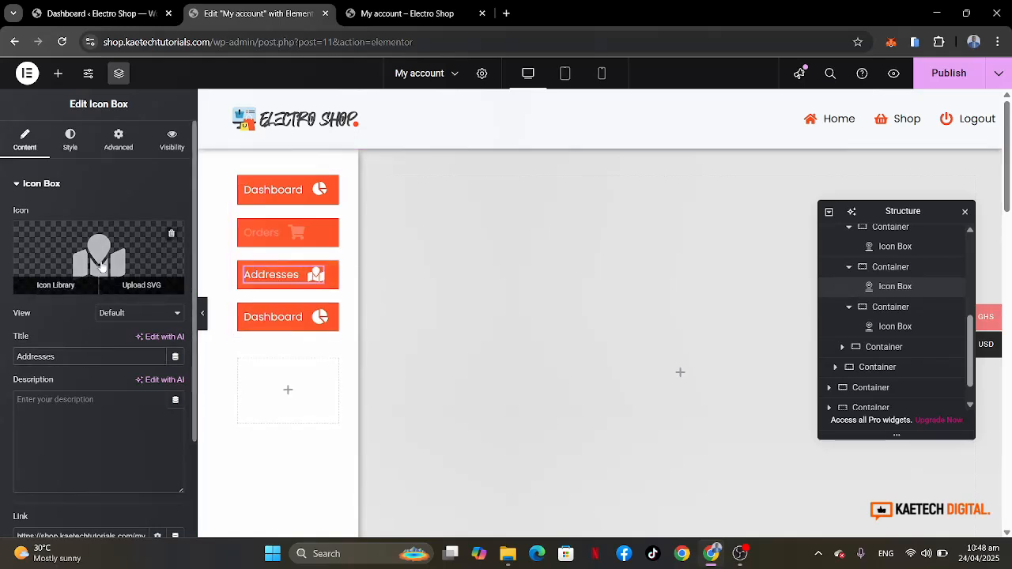
click(320, 316)
click(67, 349)
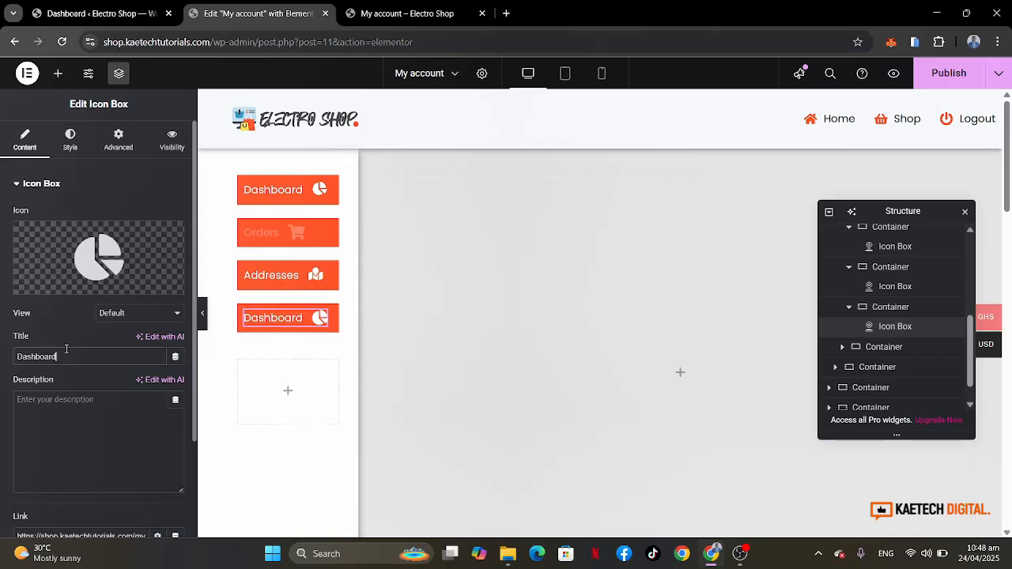
key(ctrl+a)
text(M)
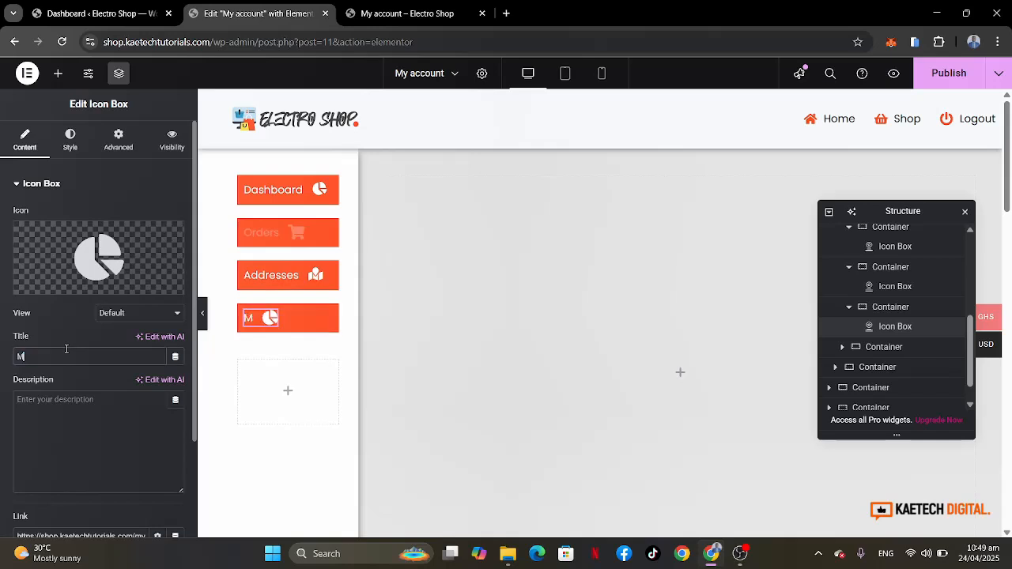
text(y Account)
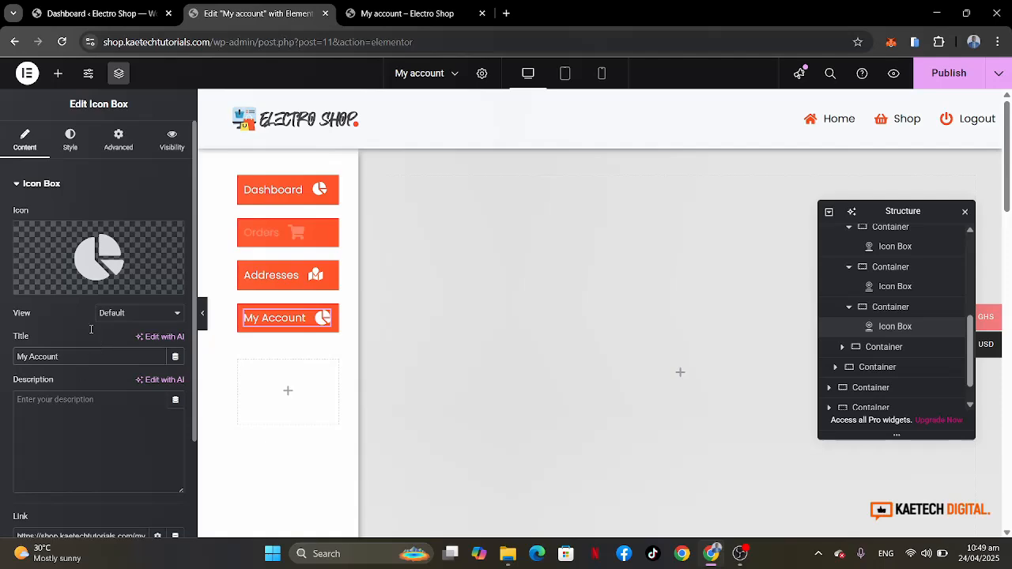
Replace the My Account button's icon with the solid User icon, found by searching the icon library for "user".
click(44, 282)
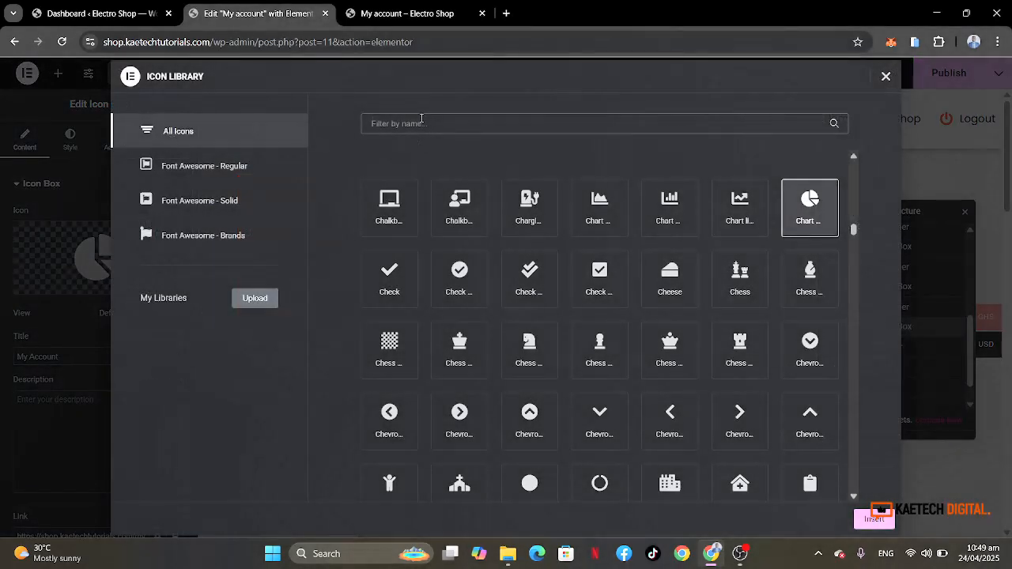
click(421, 122)
text(user)
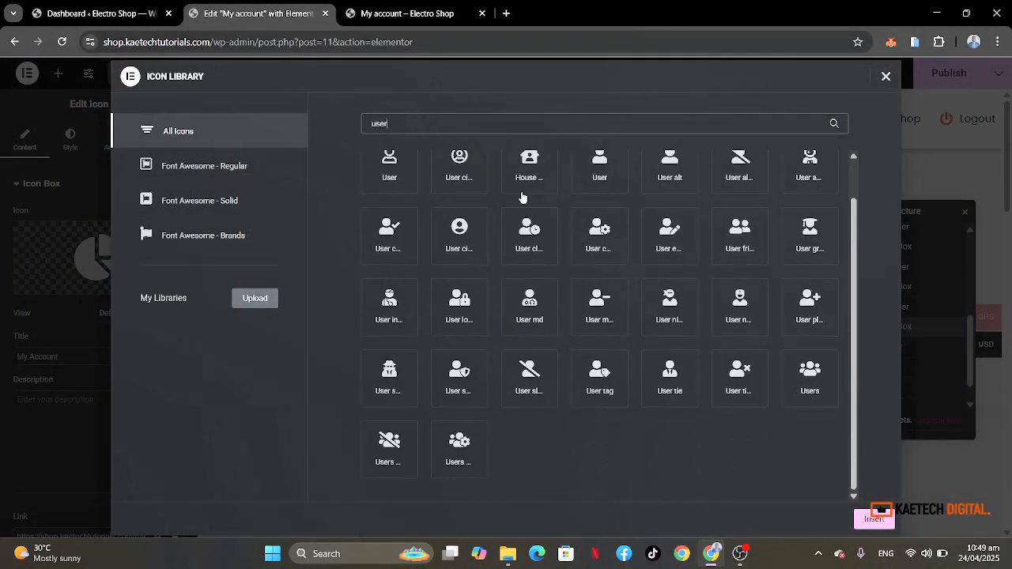
click(599, 167)
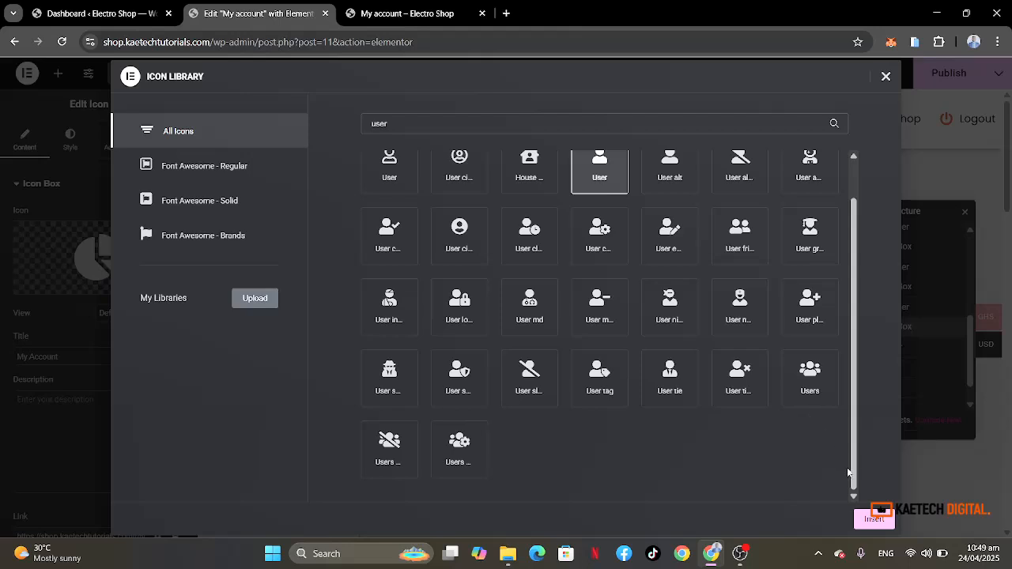
click(873, 518)
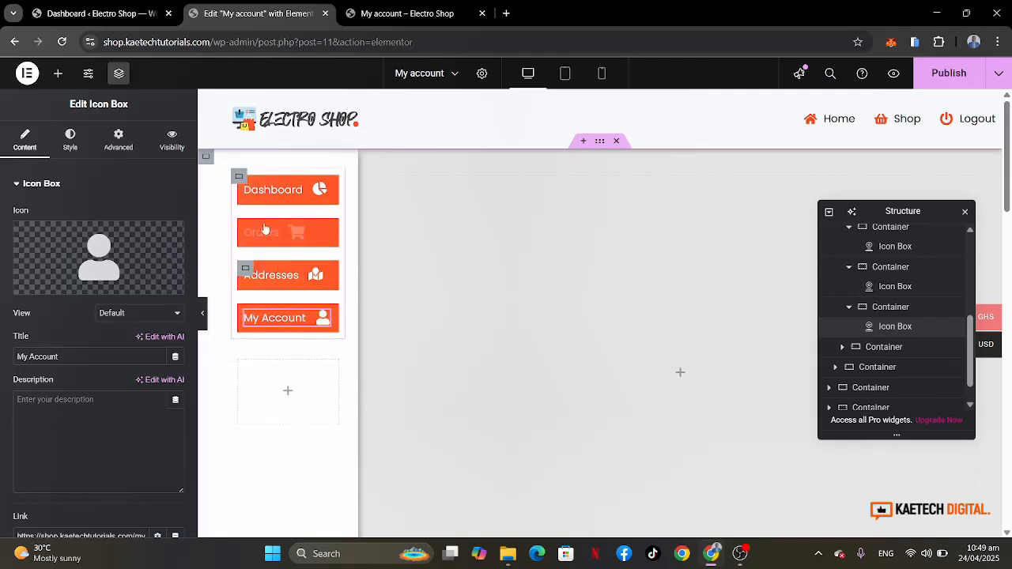
Try Space Between justification on the Dashboard and Orders button containers, and return the Orders container and its parent container to Center.
click(245, 181)
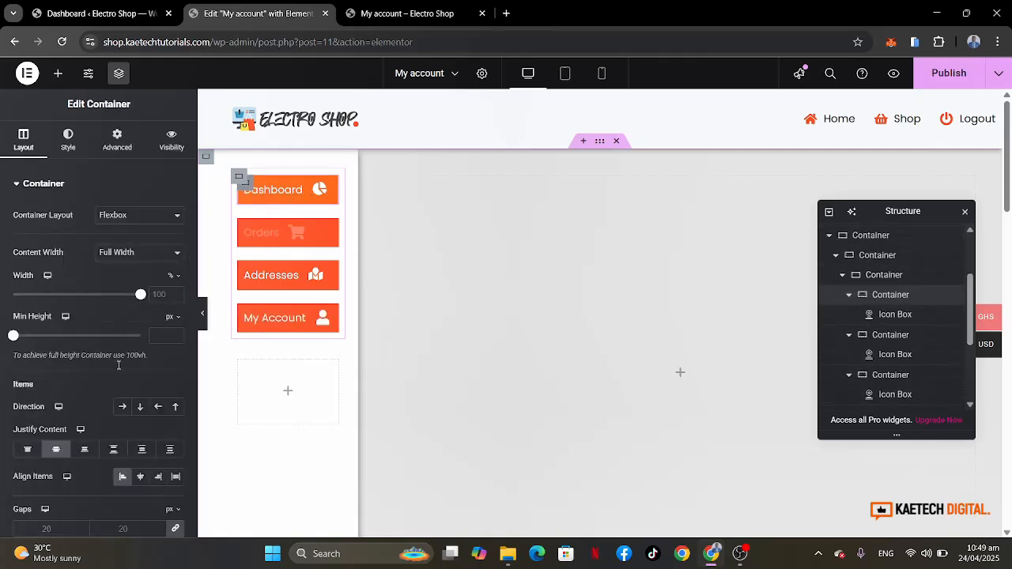
click(113, 451)
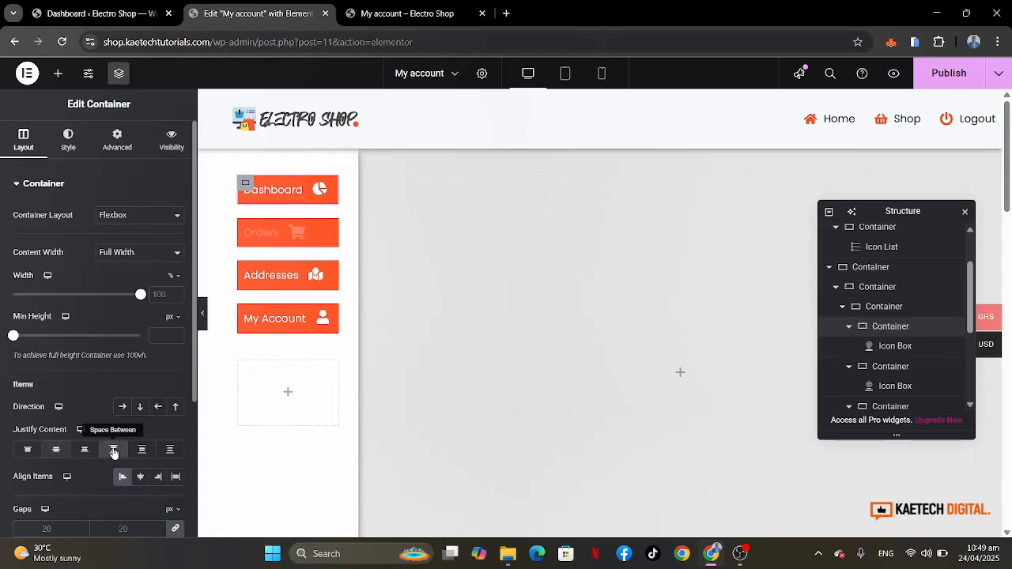
click(247, 233)
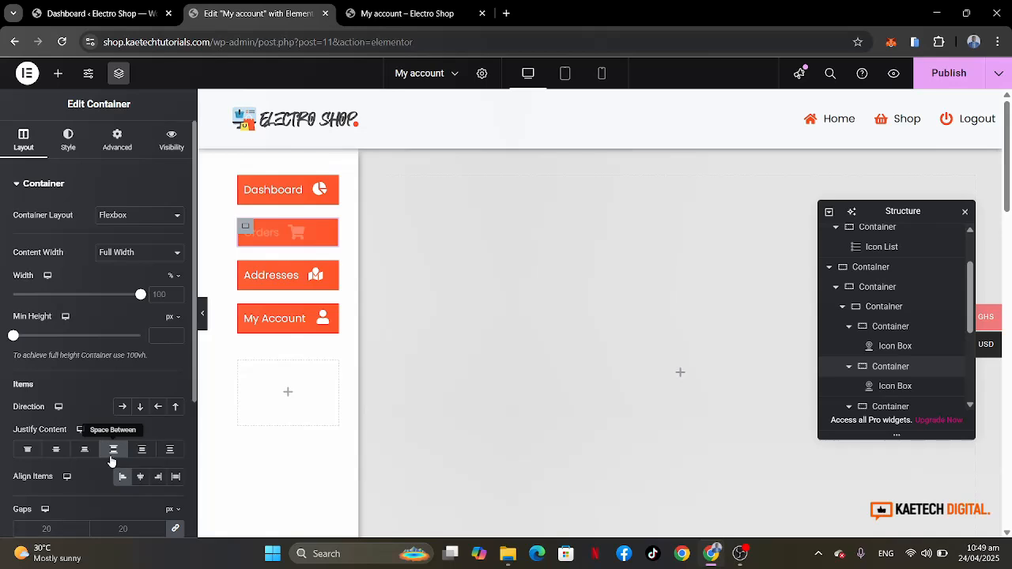
click(59, 450)
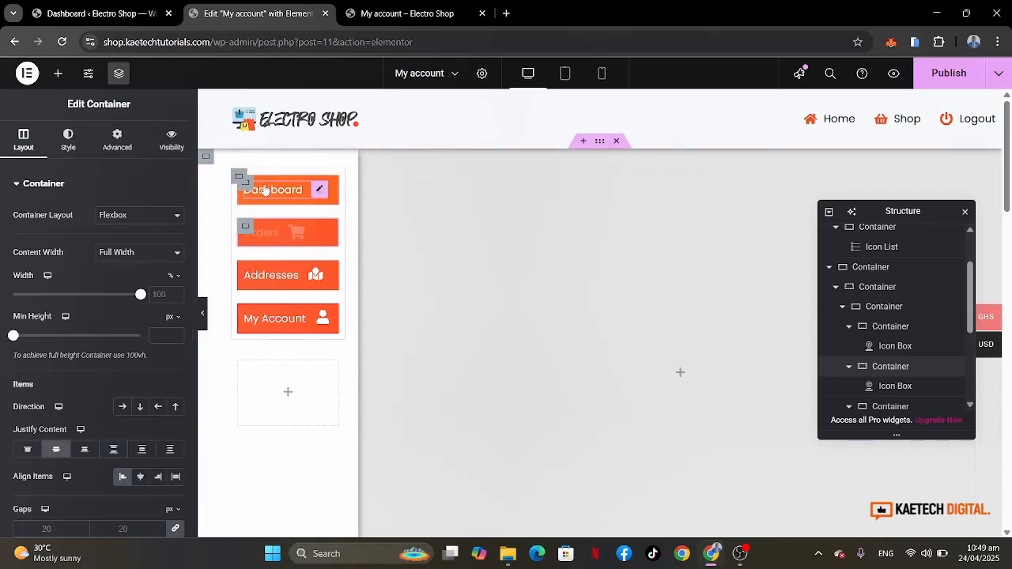
click(239, 177)
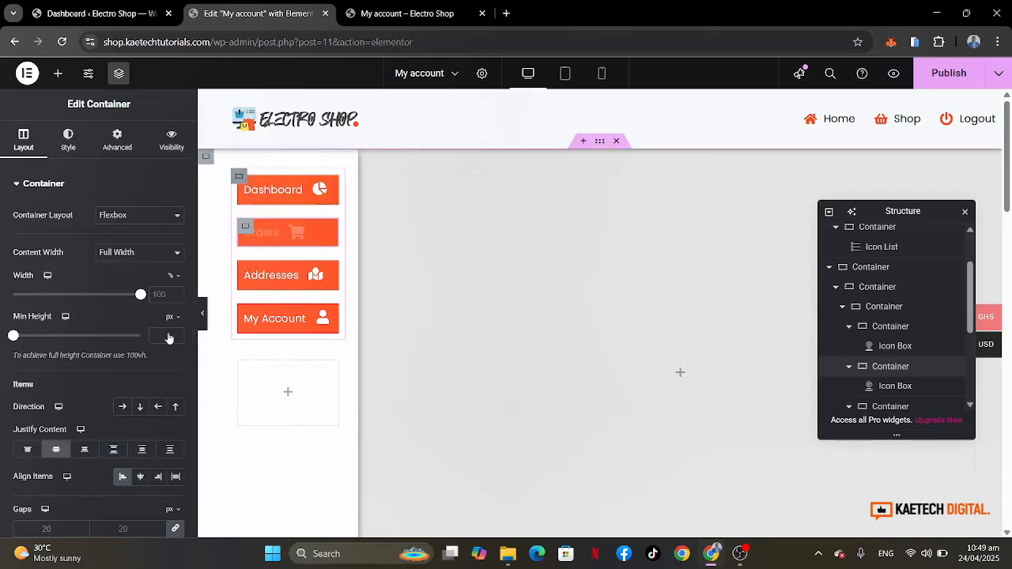
click(56, 450)
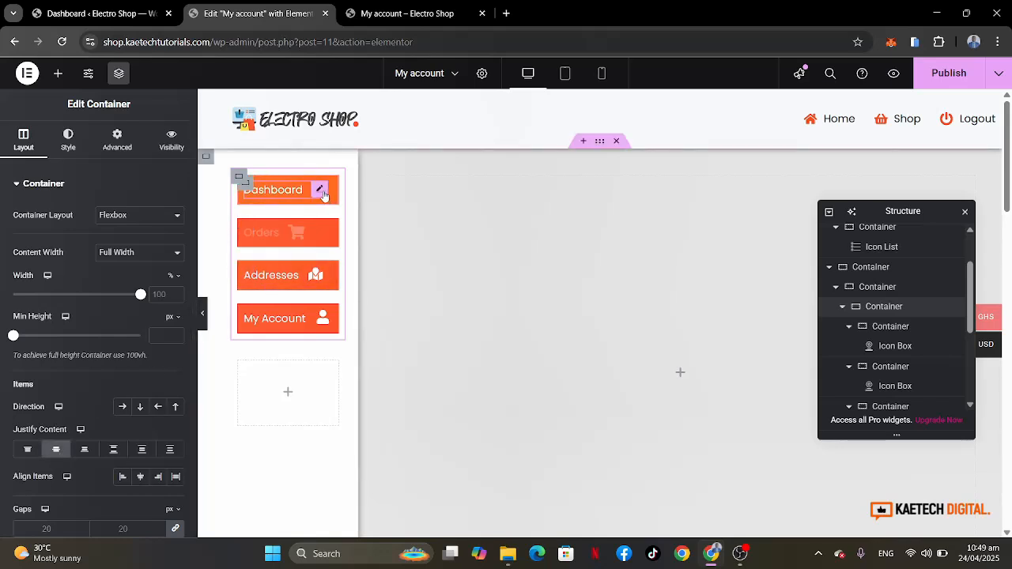
Set the Dashboard icon box's icon spacing to 25 px.
click(324, 195)
click(65, 152)
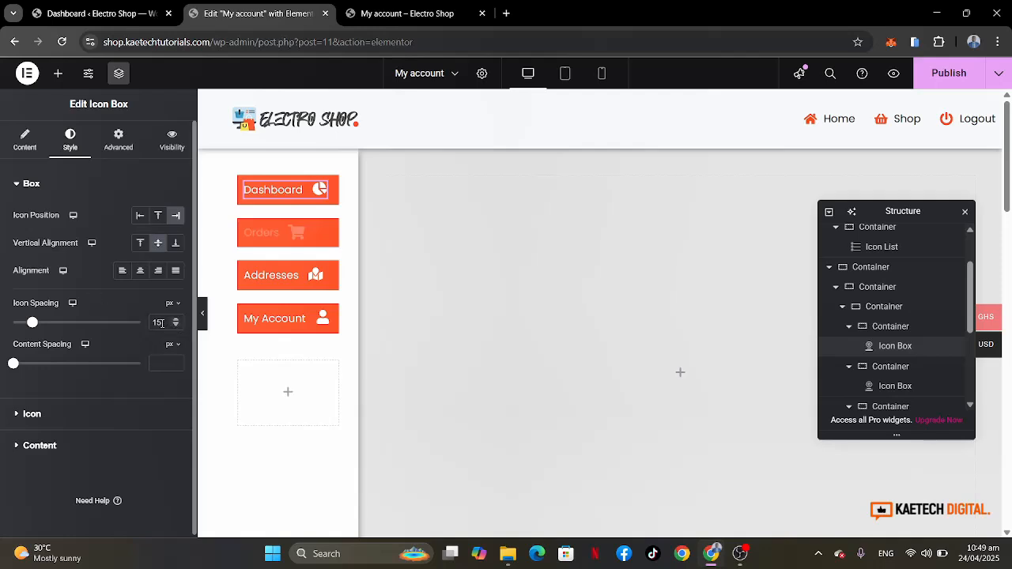
drag(160, 322, 153, 323)
text(25)
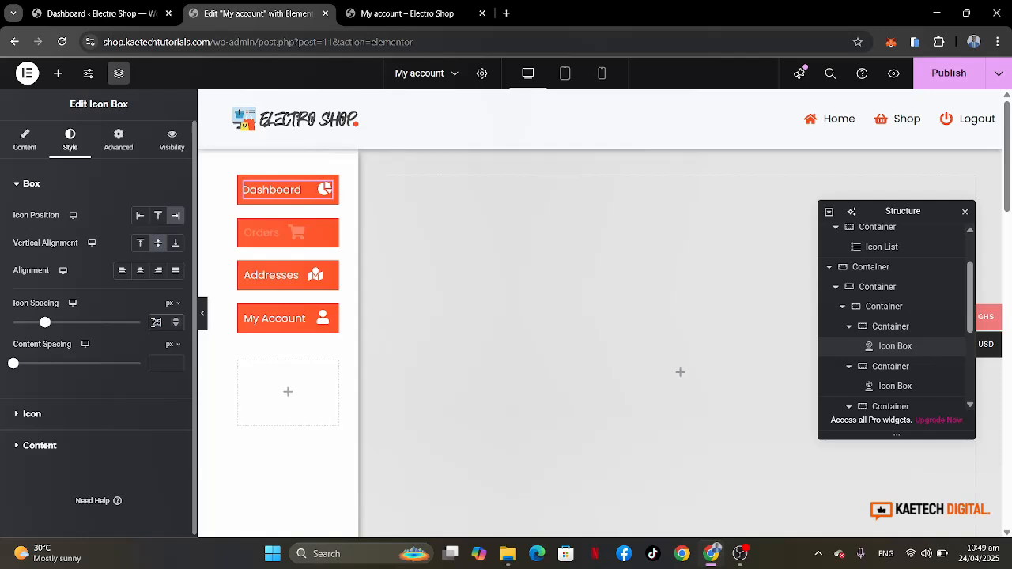
Widen the Orders icon box's icon spacing to 55 px so its icon lines up with the Dashboard icon.
click(295, 234)
click(70, 140)
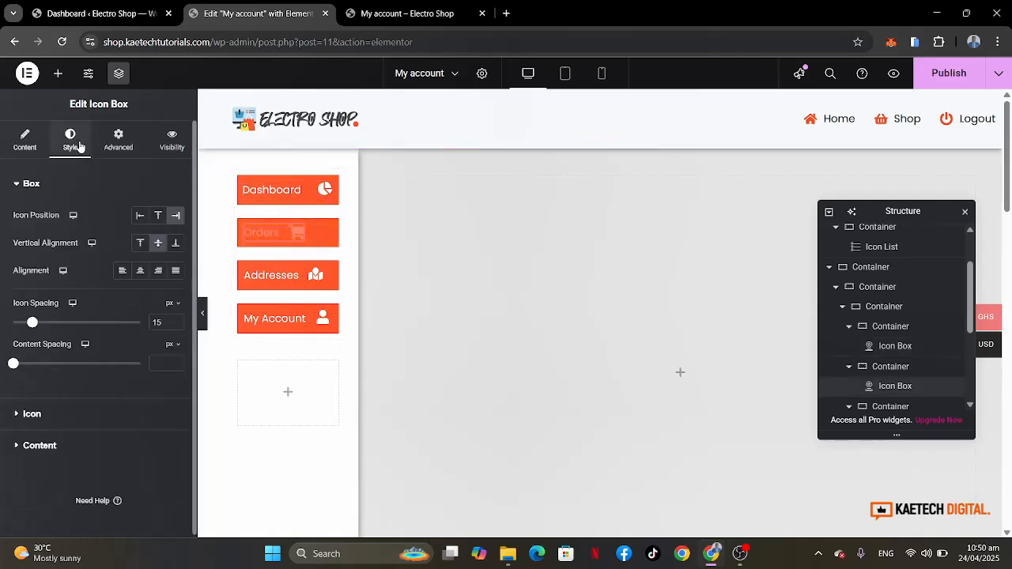
double_click(156, 321)
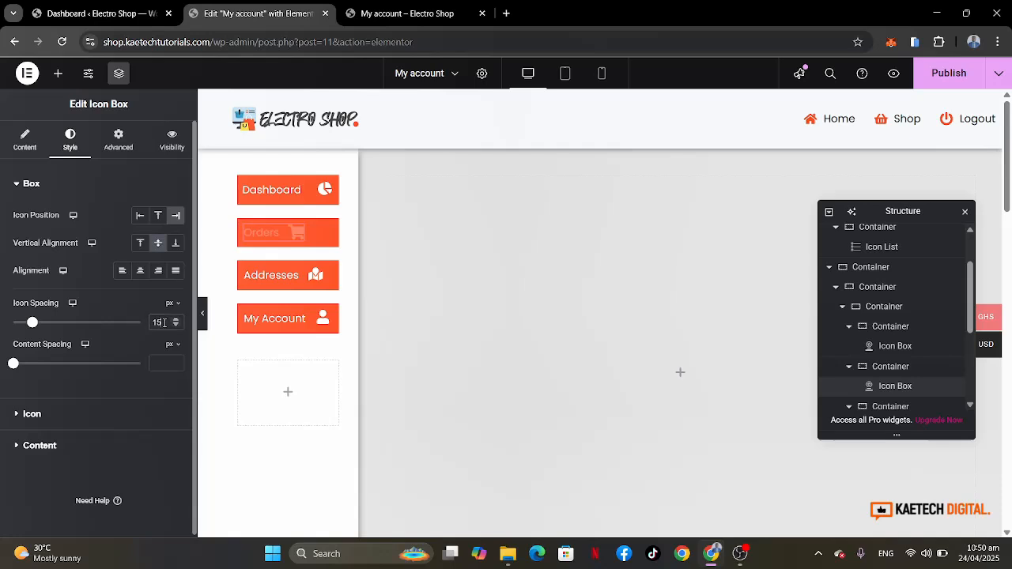
text(25)
double_click(153, 319)
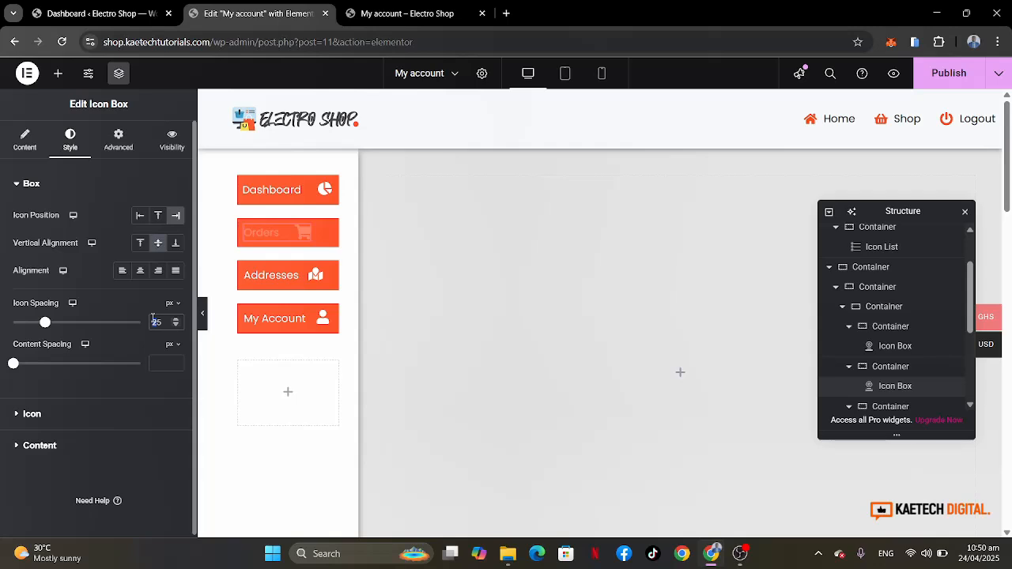
text(45)
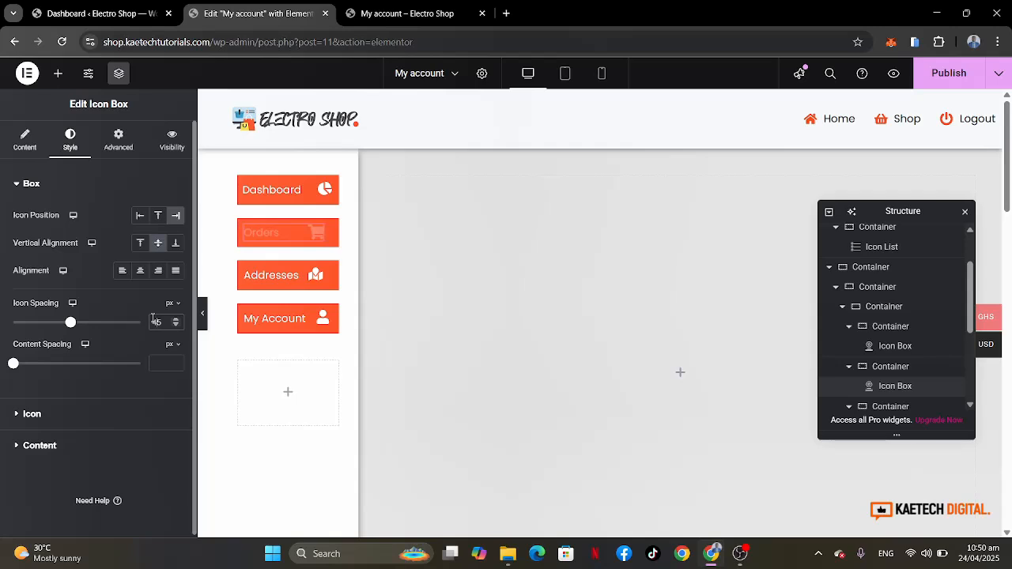
key(Delete)
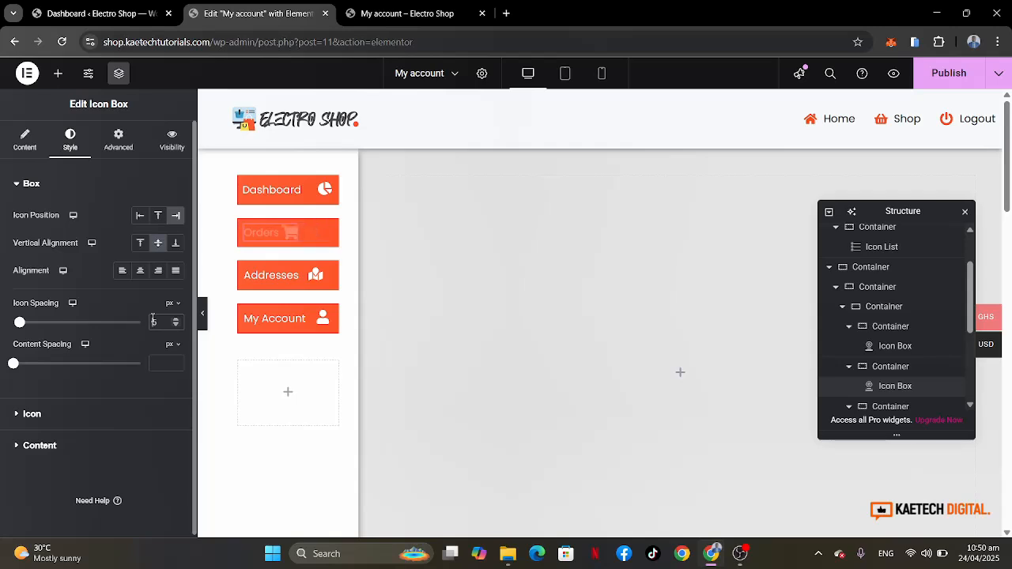
text(5)
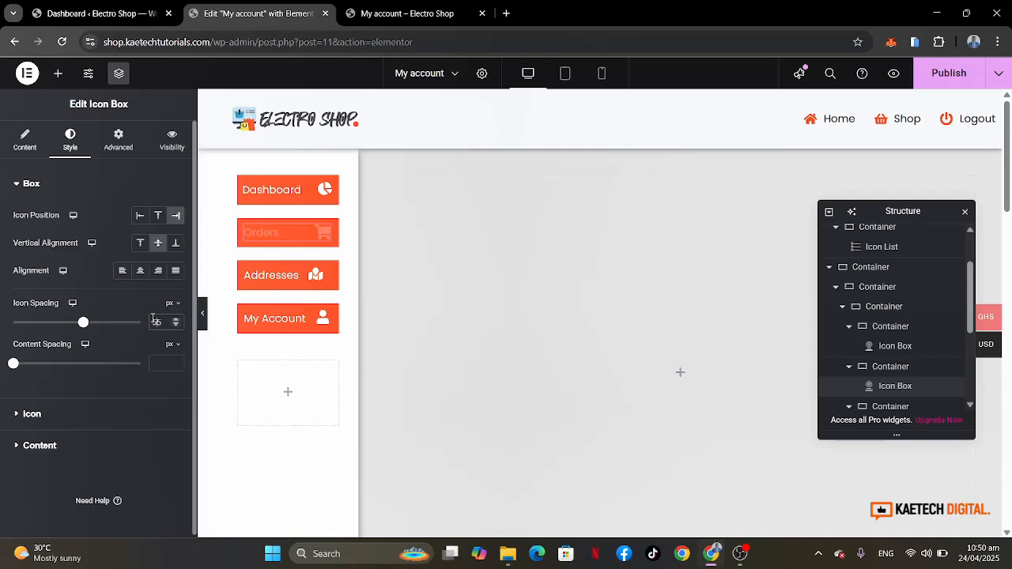
Adjust the Addresses icon box's icon spacing to 30 px so the title and icon fit inside the button.
click(314, 276)
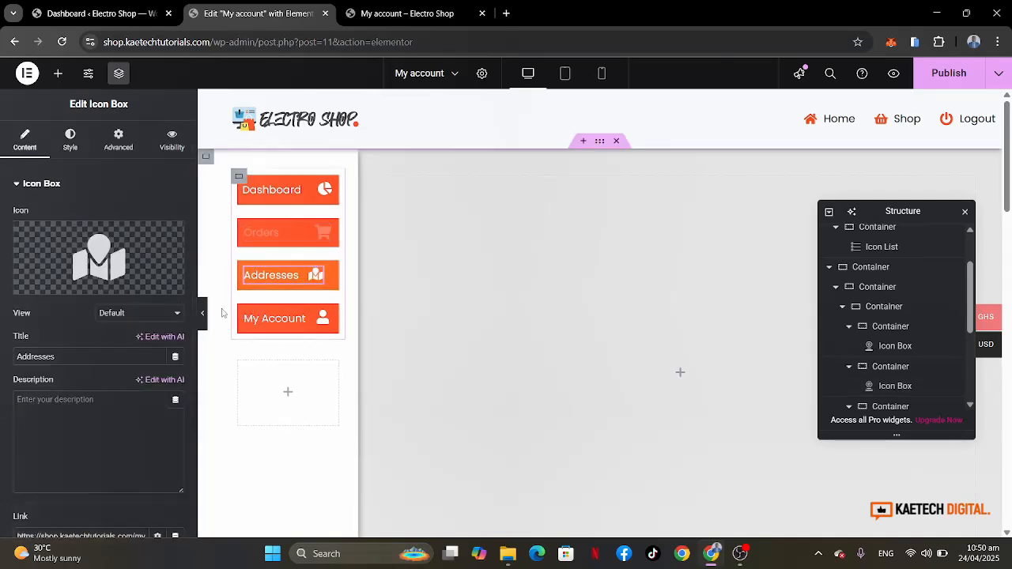
click(72, 142)
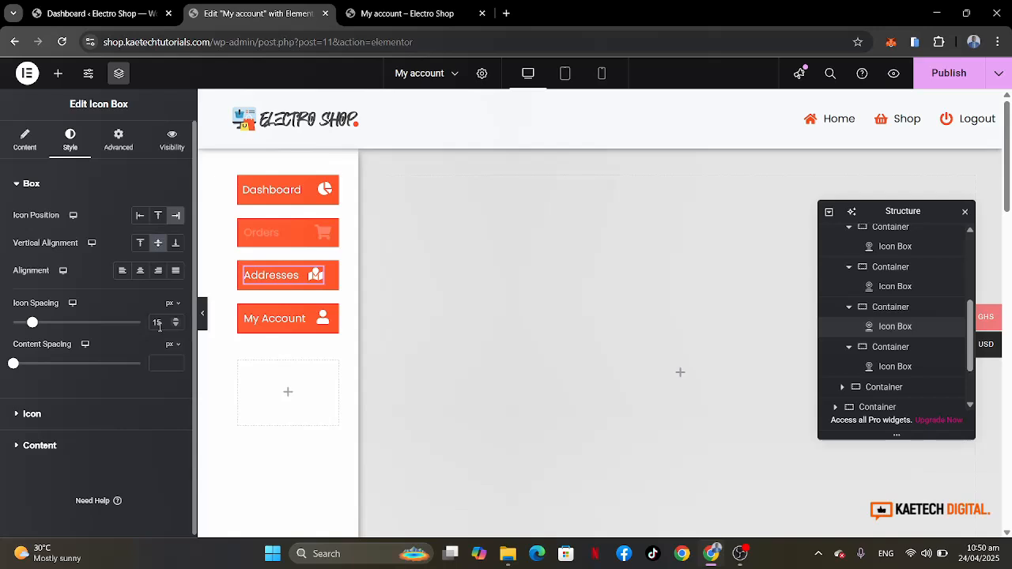
text(4)
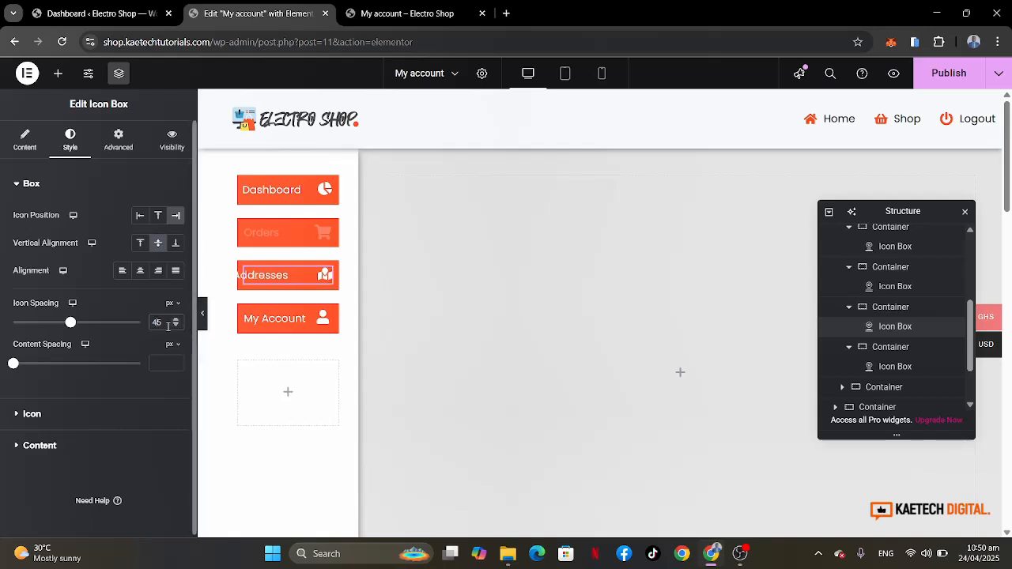
key(BackSpace)
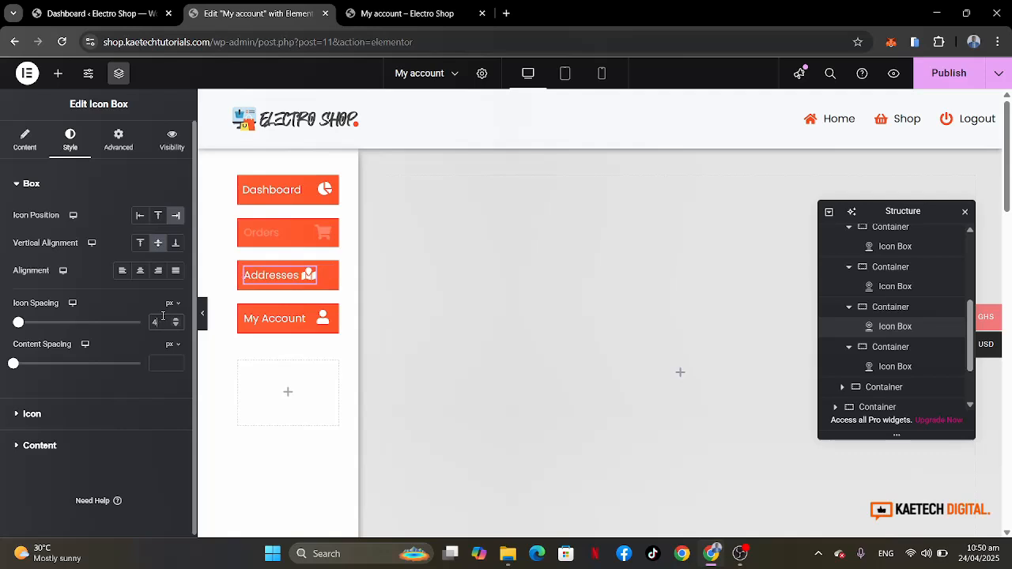
text(0)
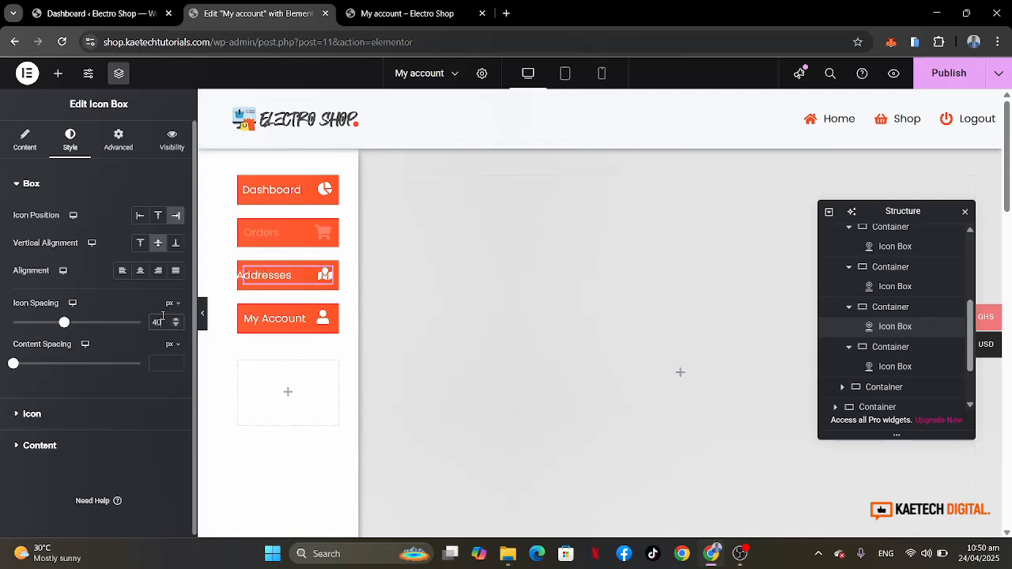
click(324, 321)
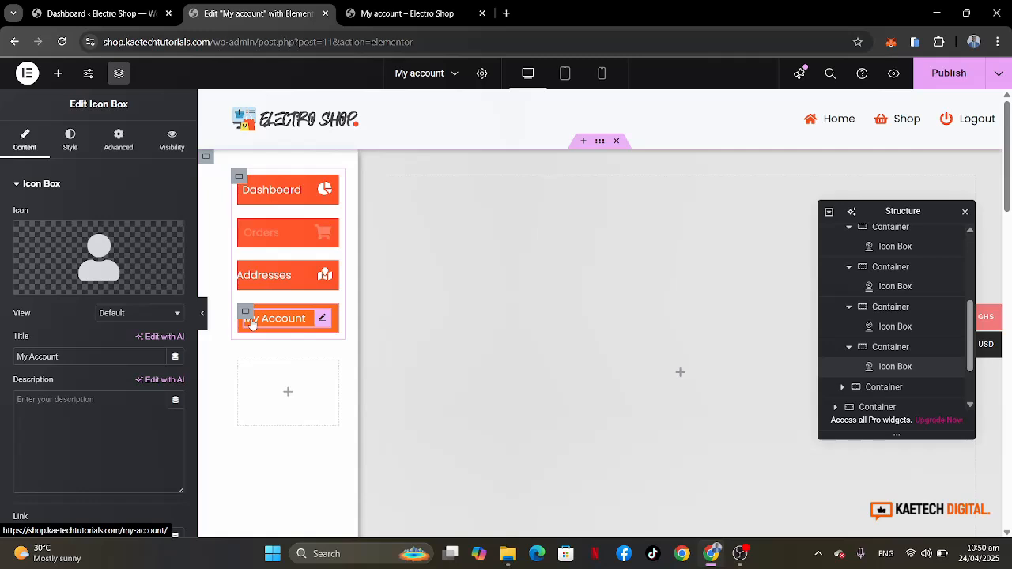
click(324, 275)
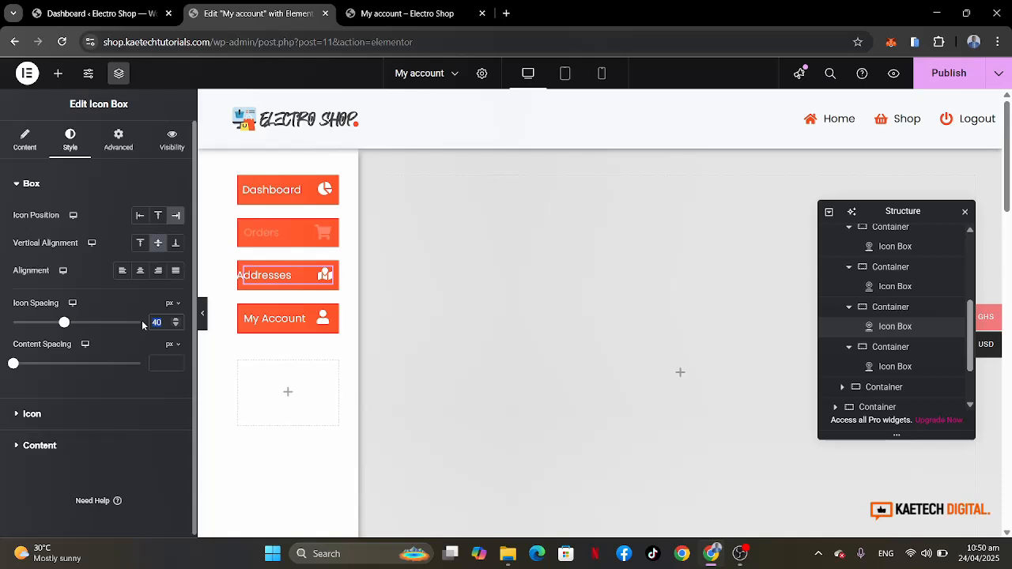
text(35)
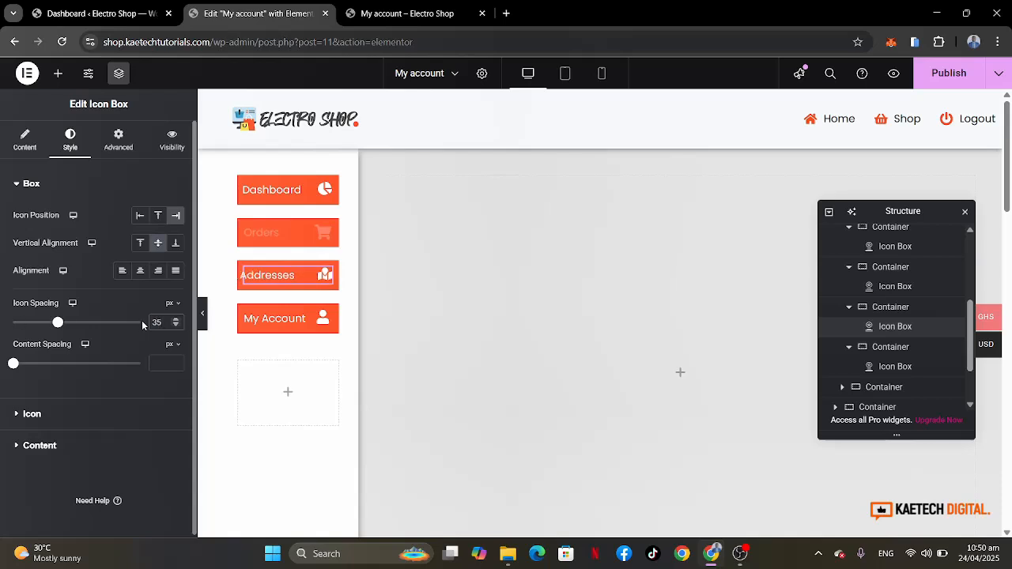
drag(163, 323, 122, 314)
text(30)
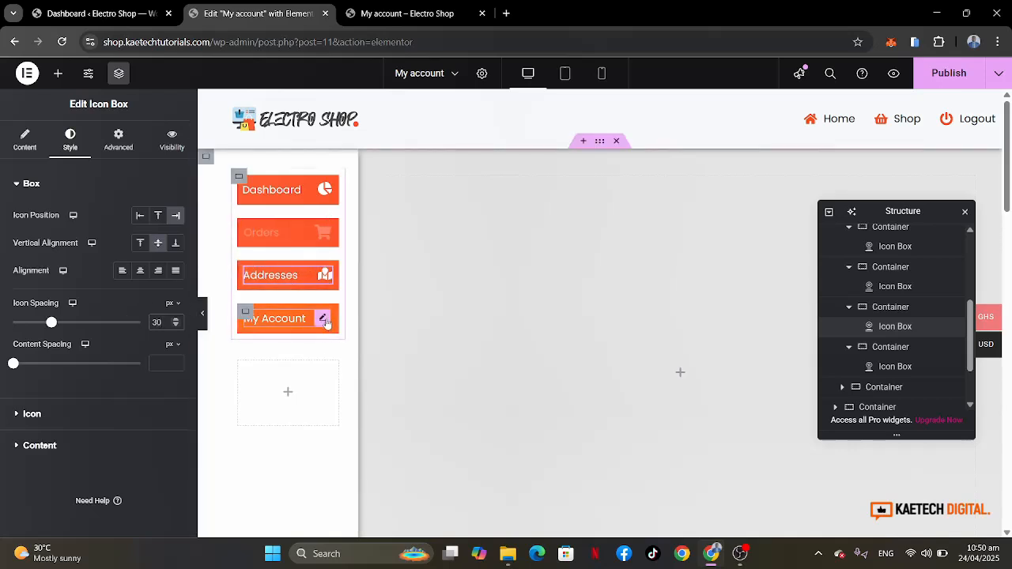
Try an icon spacing of 25 px on the My Account icon box.
click(322, 319)
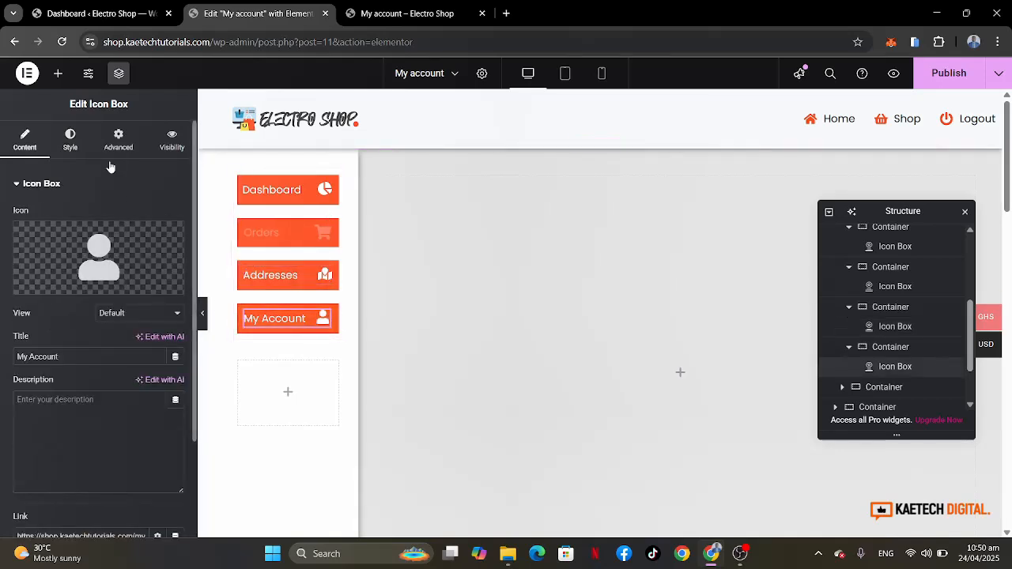
click(71, 140)
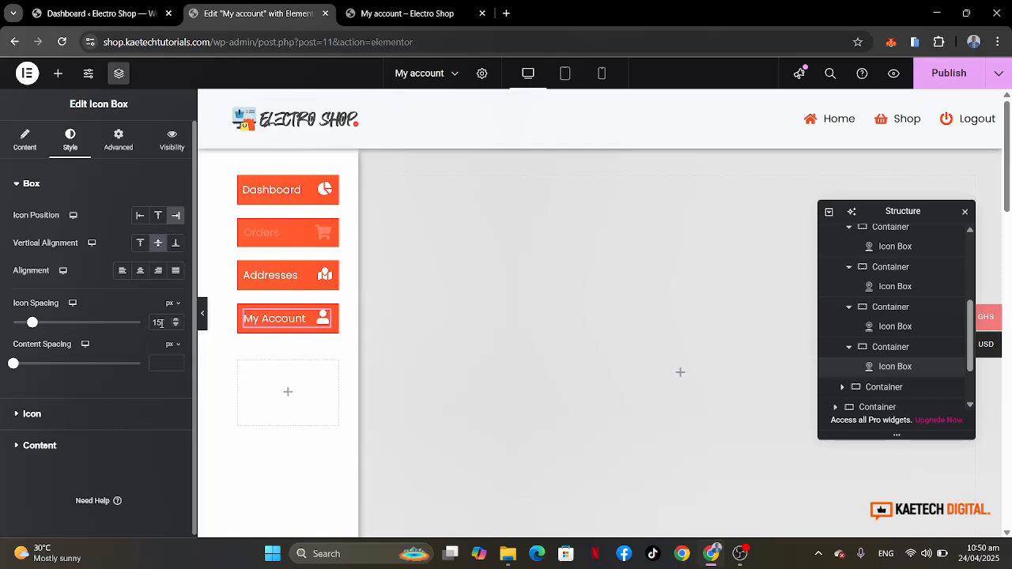
double_click(152, 322)
text(25)
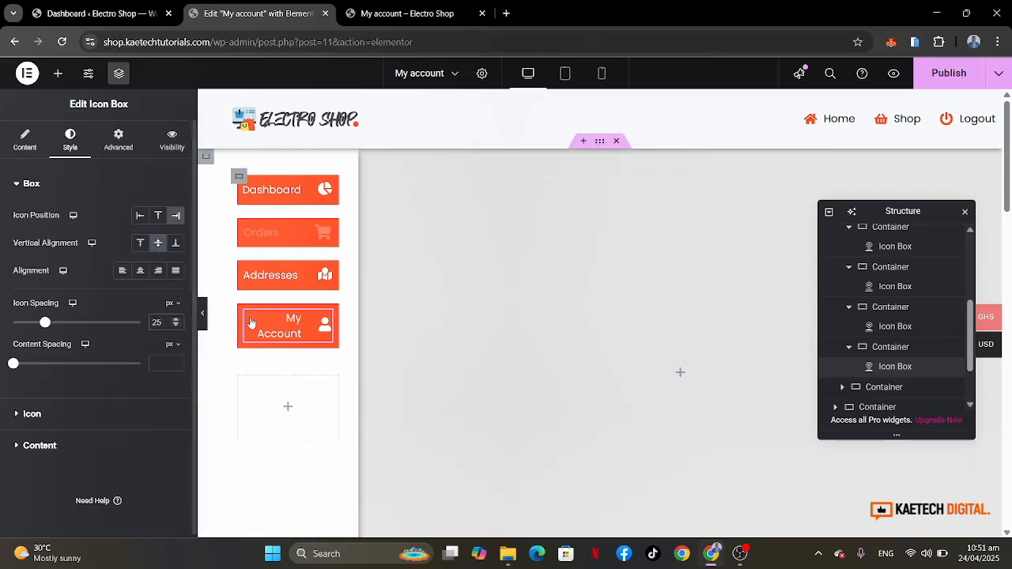
Set the My Account icon box's icon spacing to 15 px and preview the sidebar buttons at full page width.
click(31, 139)
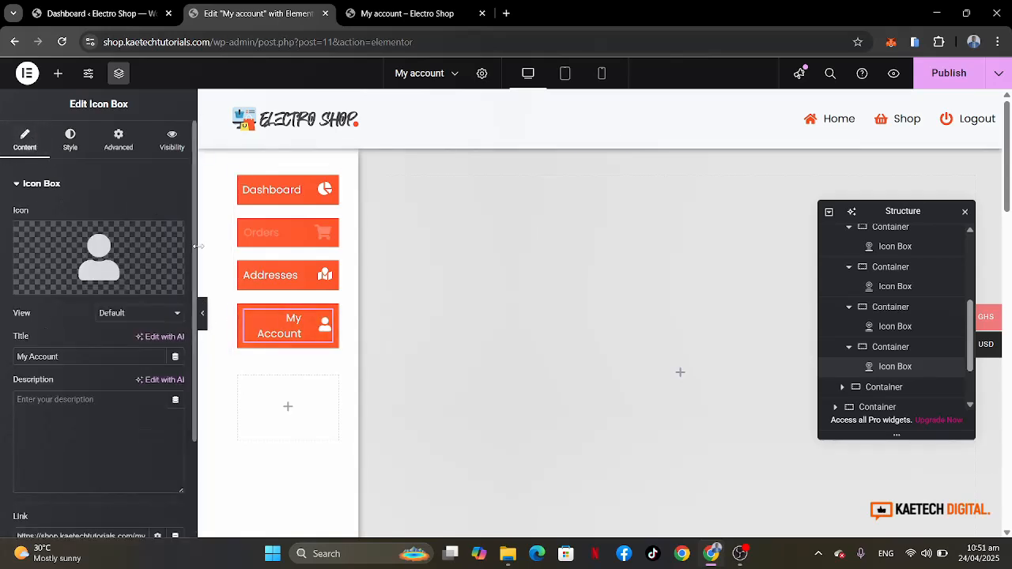
click(247, 315)
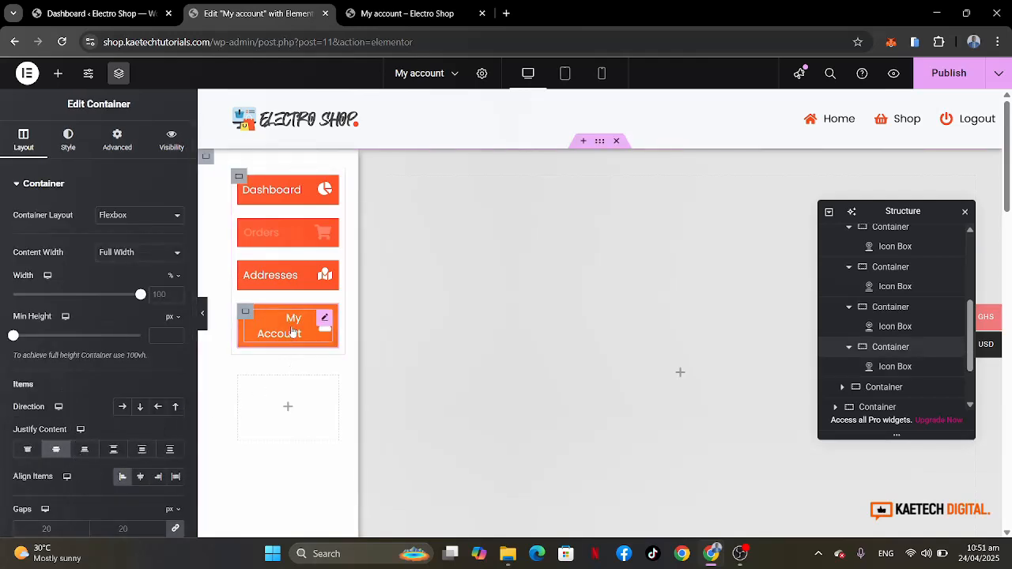
click(324, 319)
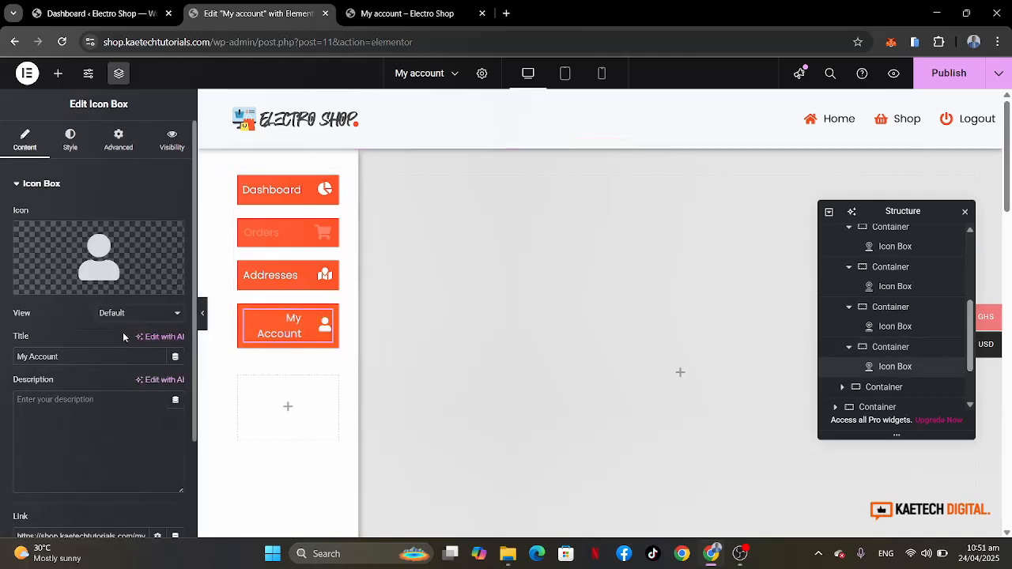
click(75, 142)
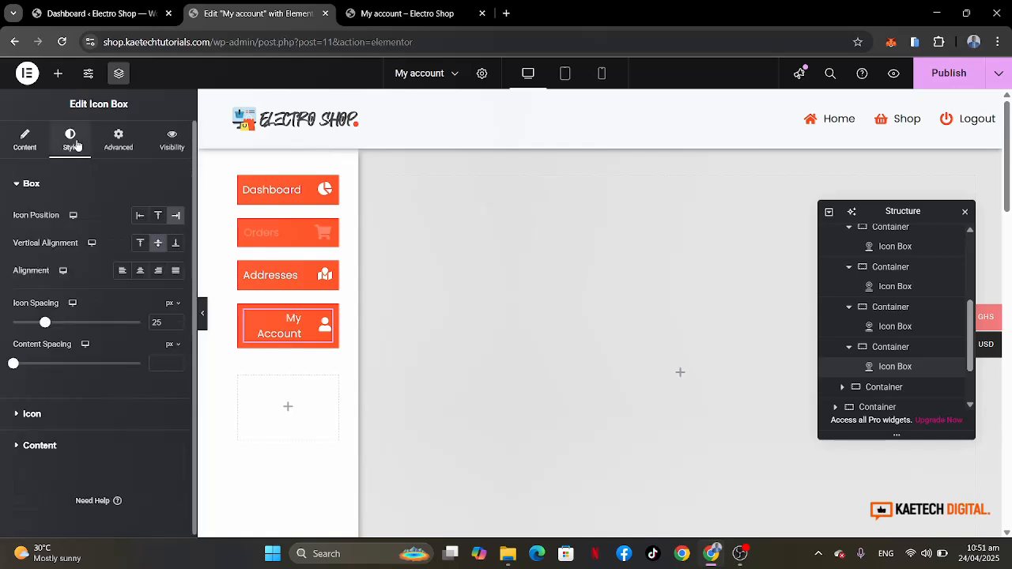
click(168, 323)
key(BackSpace)
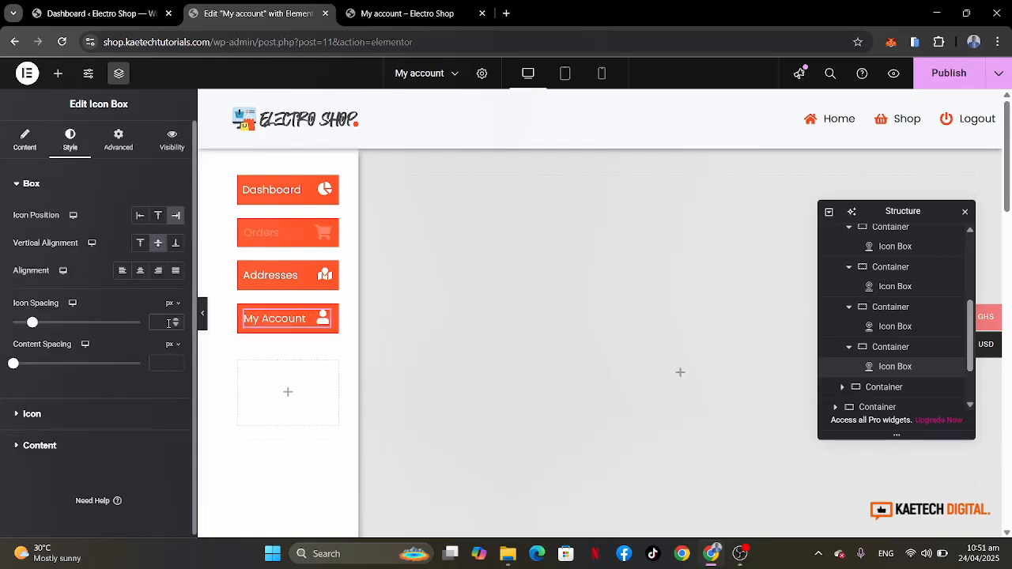
key(BackSpace)
text(15)
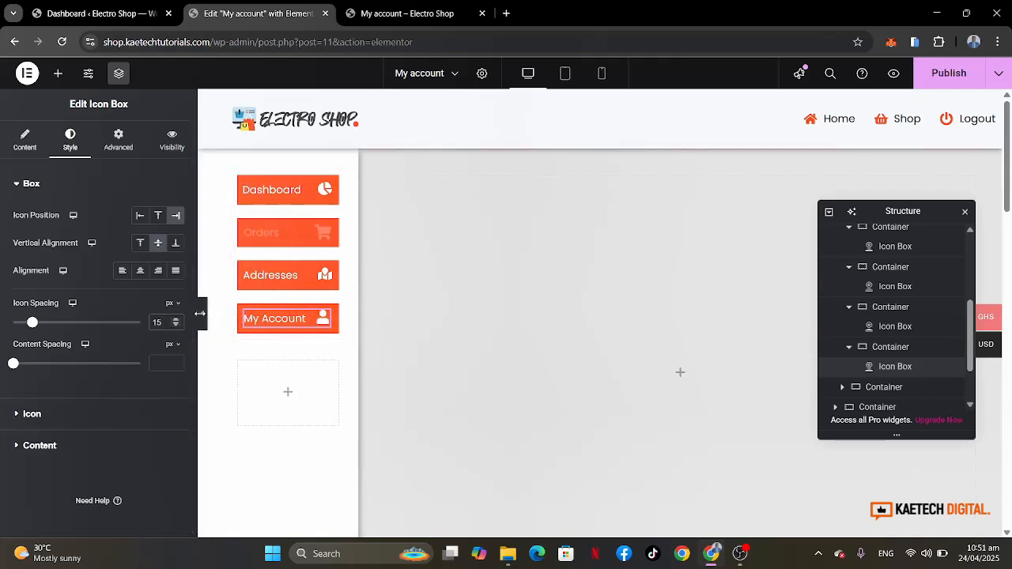
click(203, 316)
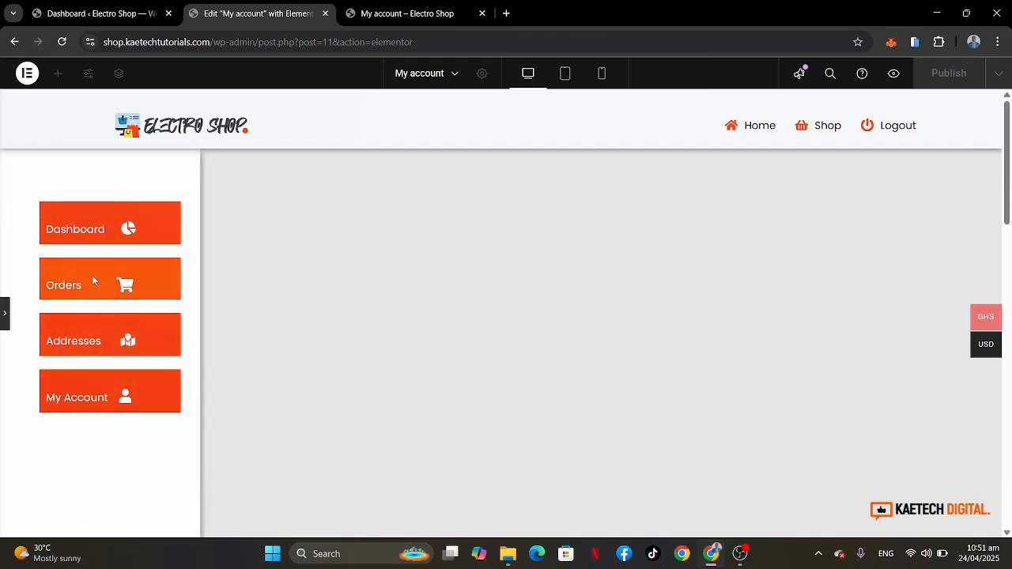
click(5, 316)
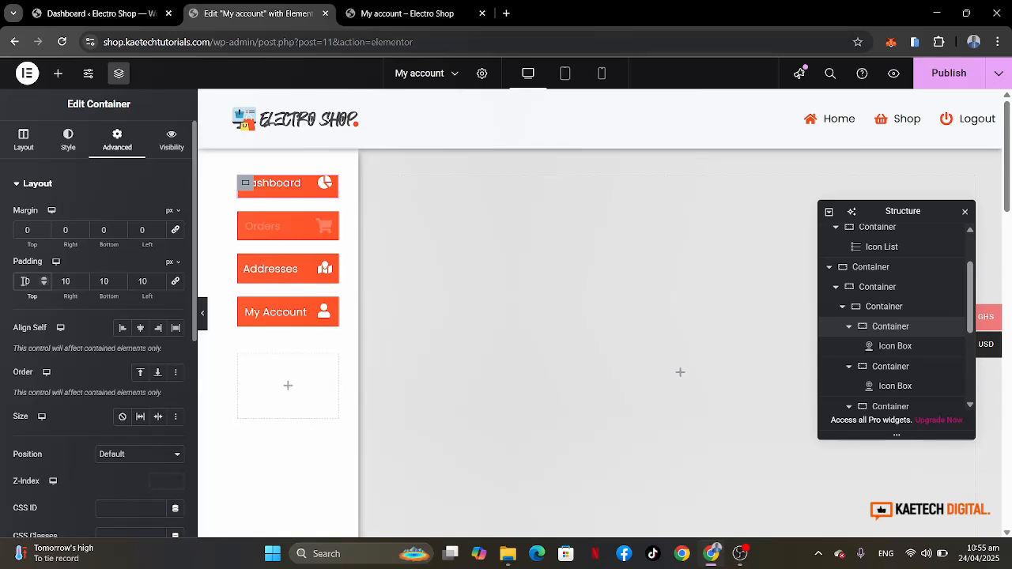
Set the Dashboard button container's border radius to 8 px on all corners.
click(76, 145)
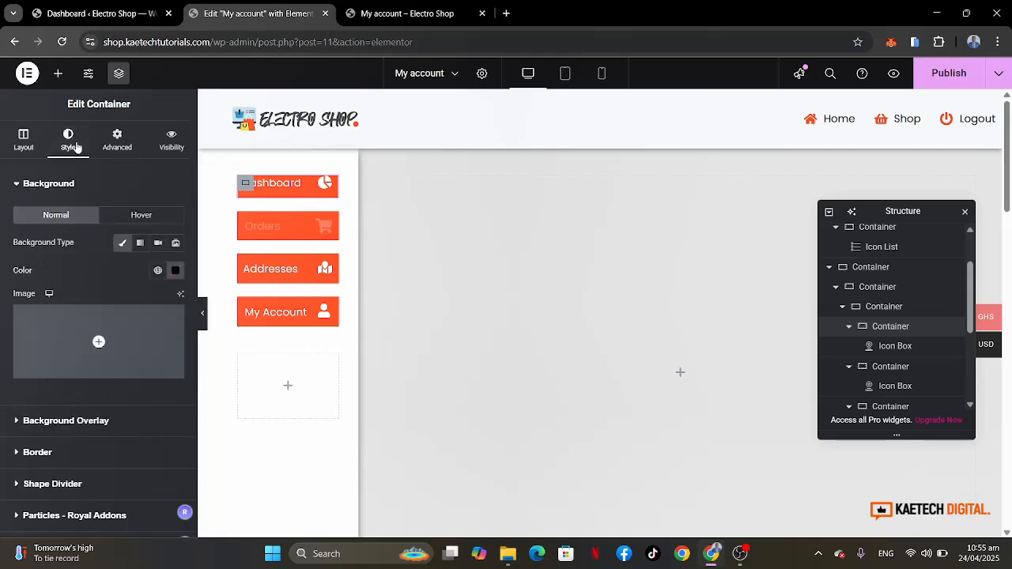
scroll(49, 316, down, 2)
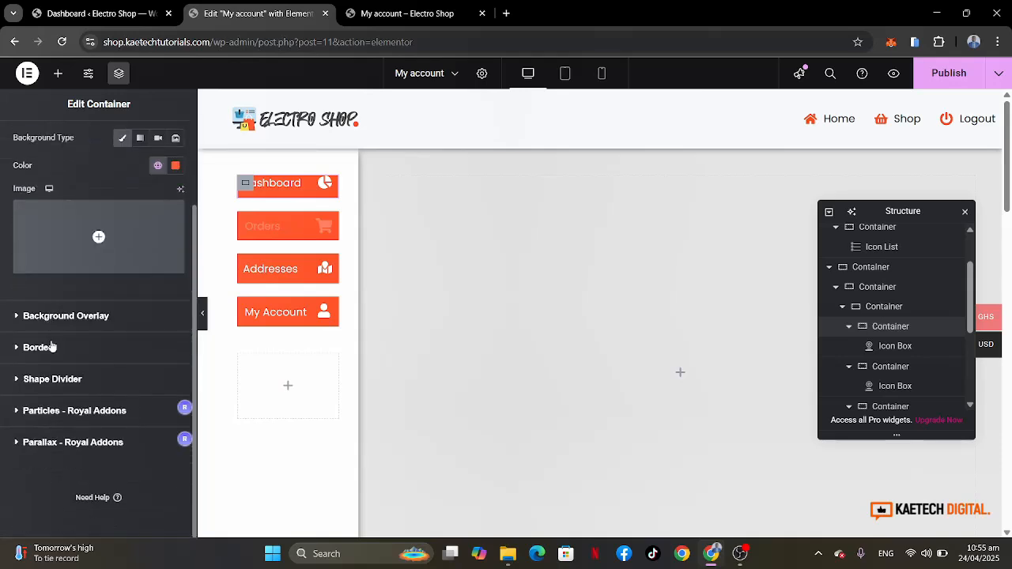
click(44, 347)
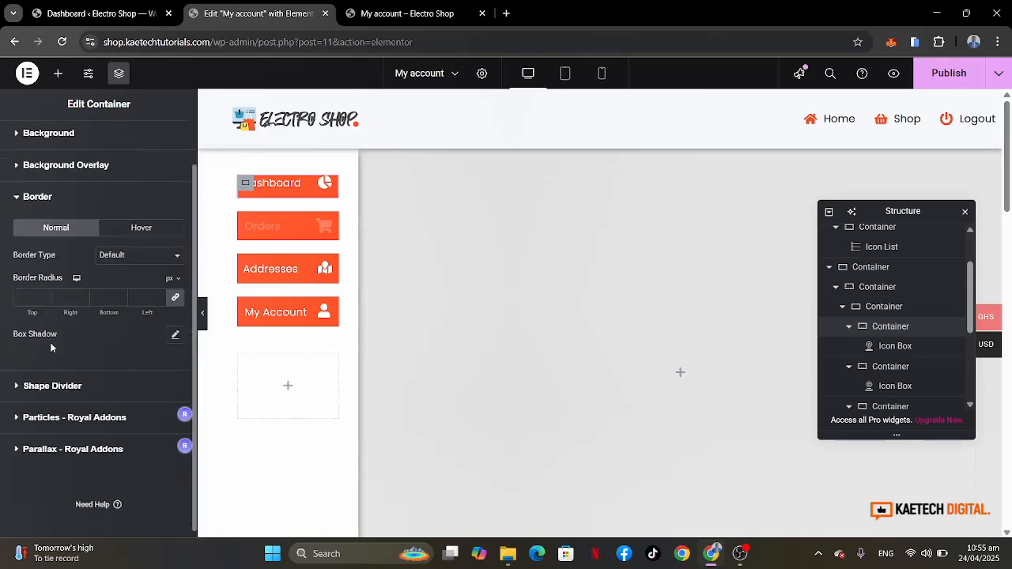
click(26, 297)
text(14)
drag(34, 299, 14, 295)
text(8)
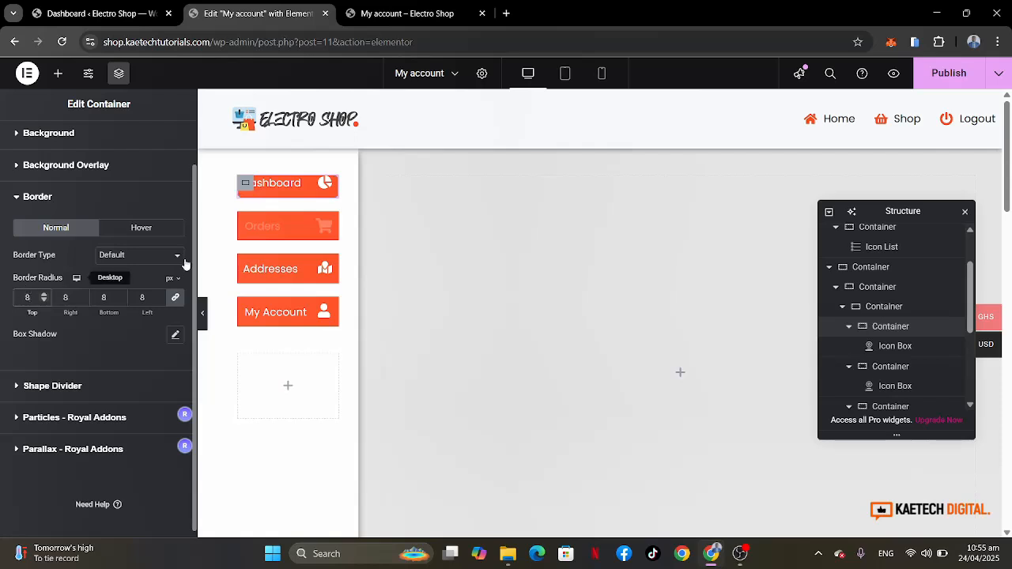
Try pasting the Dashboard container's style onto the Orders, Addresses and My Account containers, then save and reload the page.
right_click(239, 176)
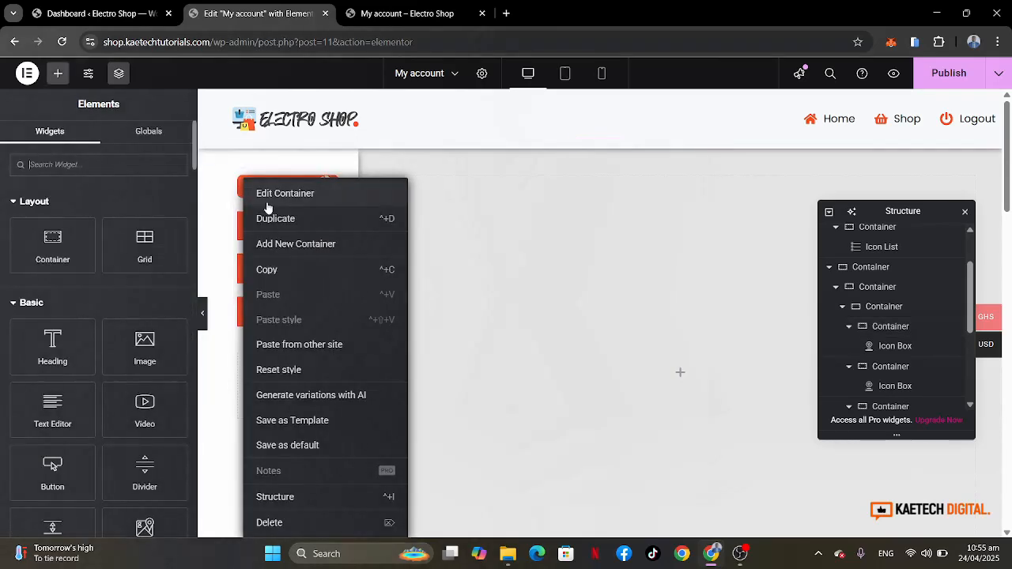
click(268, 270)
right_click(247, 222)
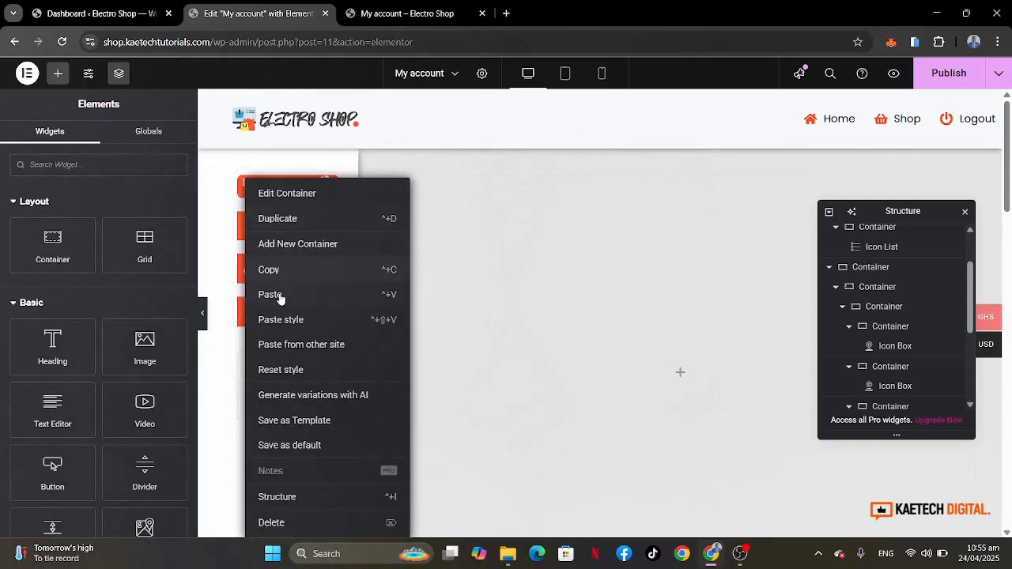
click(267, 320)
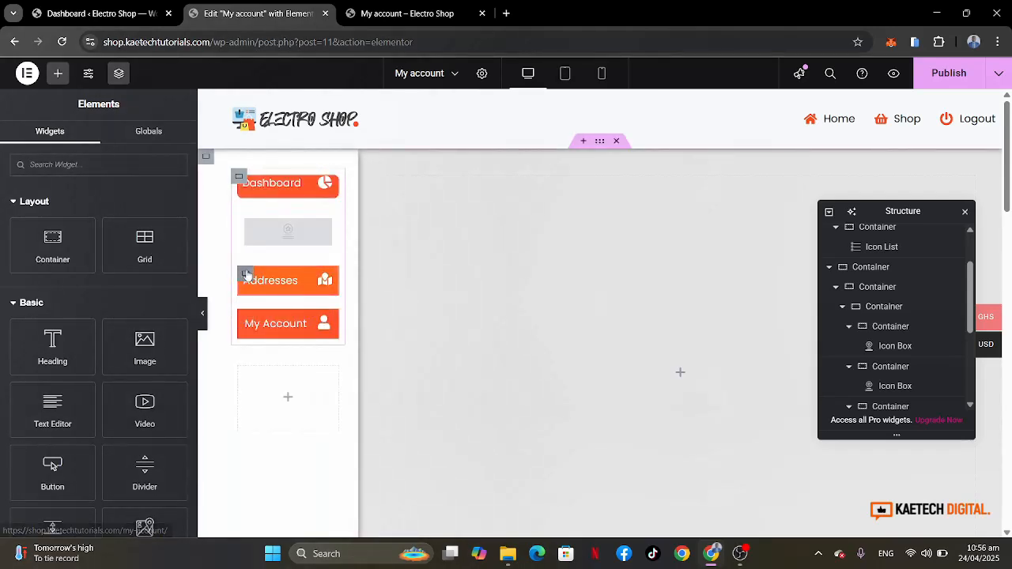
right_click(247, 274)
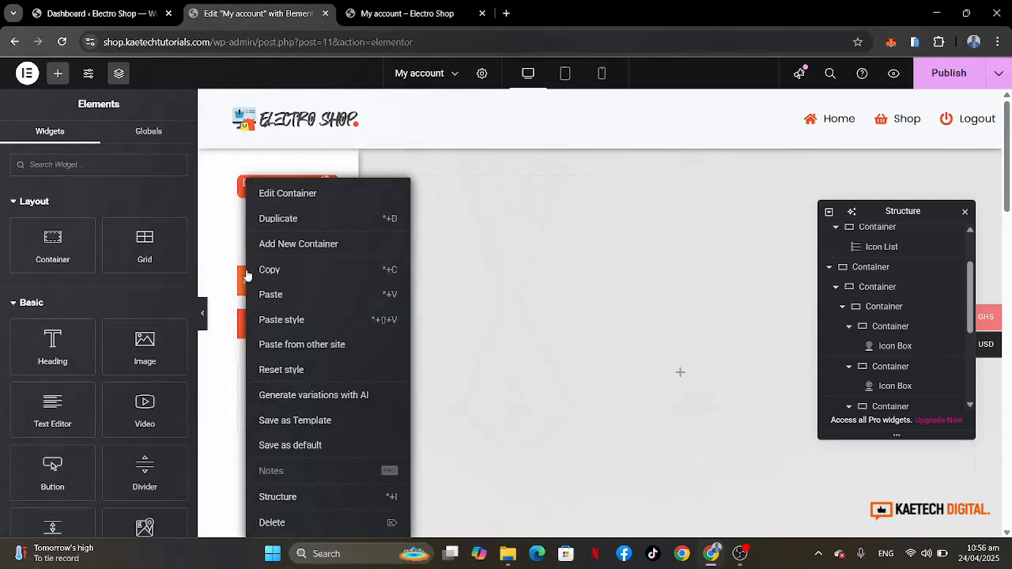
click(271, 321)
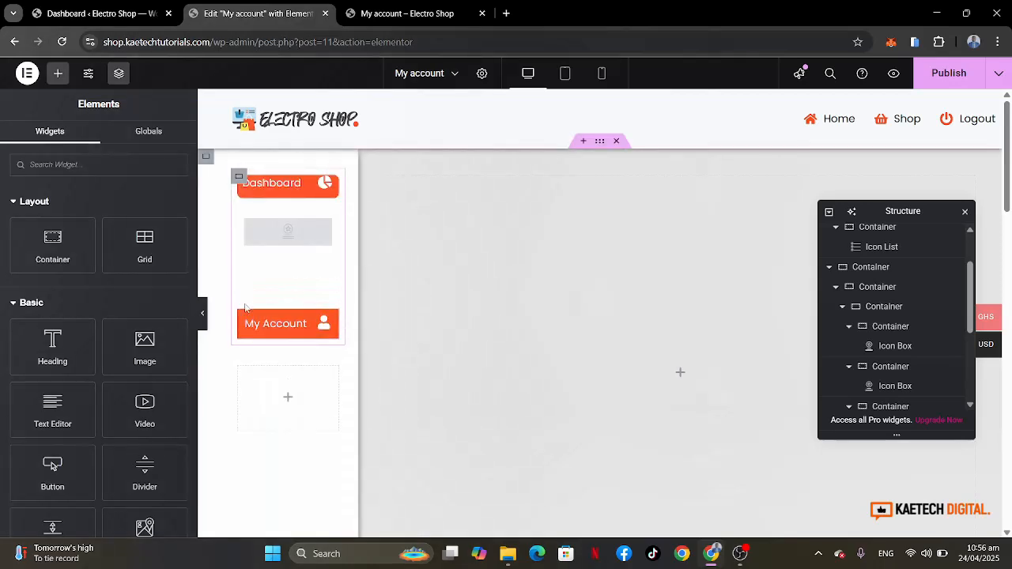
right_click(247, 320)
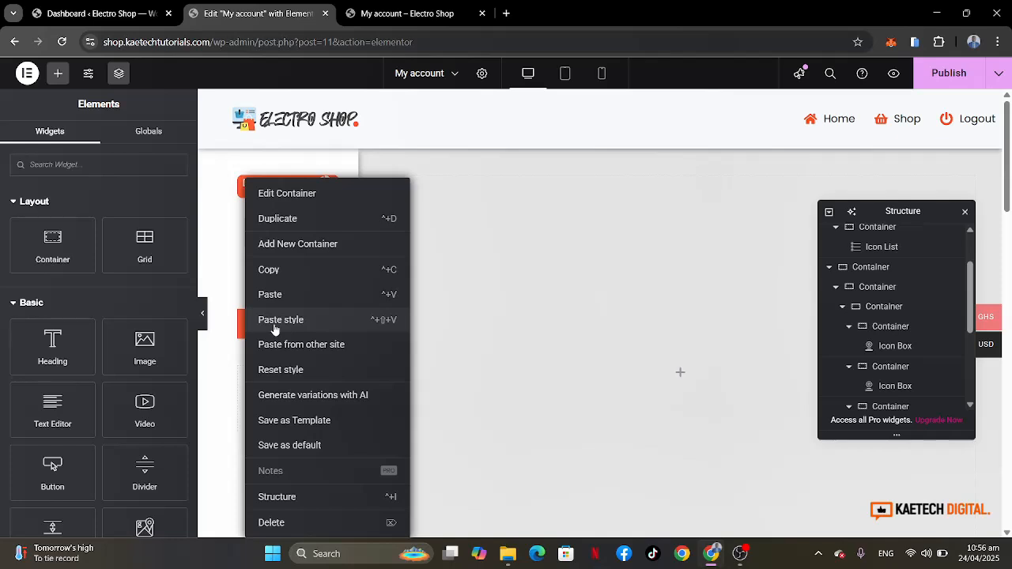
click(273, 322)
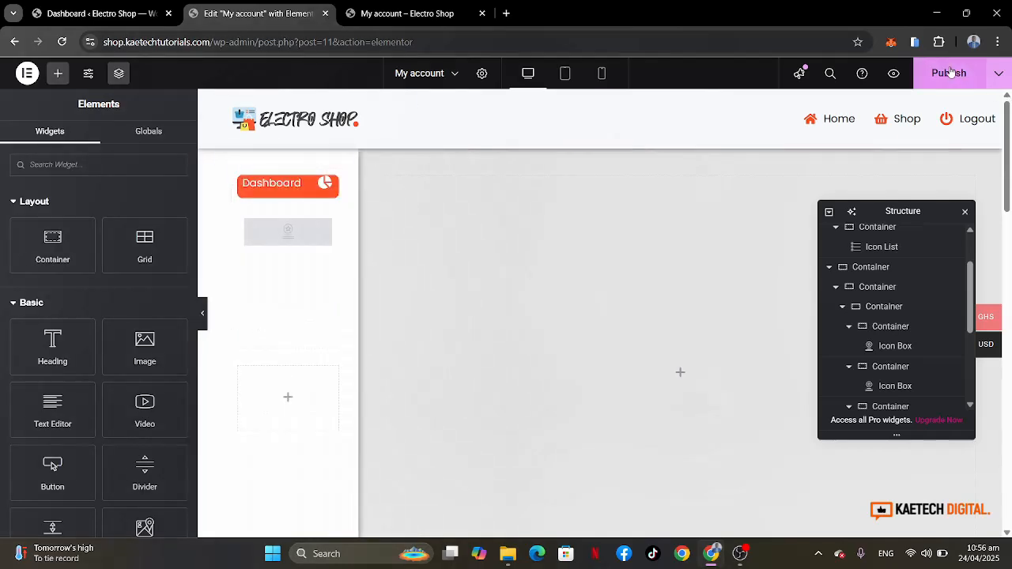
key(ctrl+s)
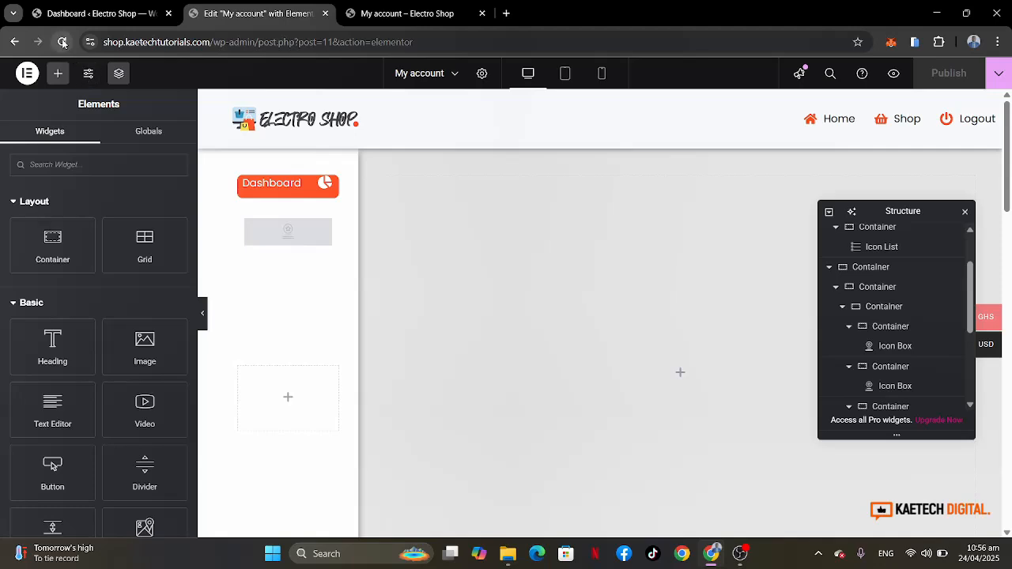
Copy the Dashboard container again and reapply its style to the Orders, Addresses and My Account containers.
click(248, 192)
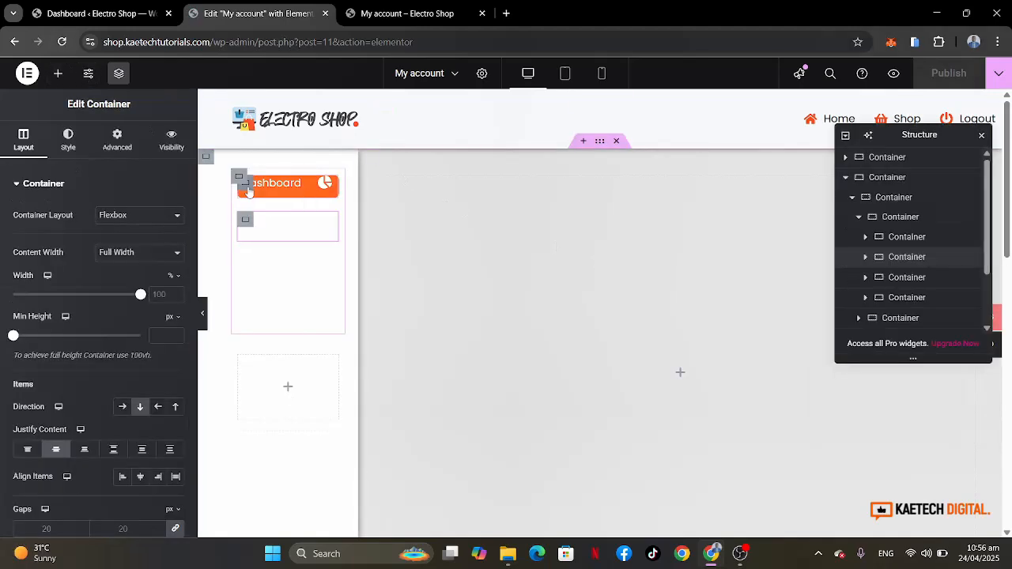
right_click(249, 192)
click(271, 271)
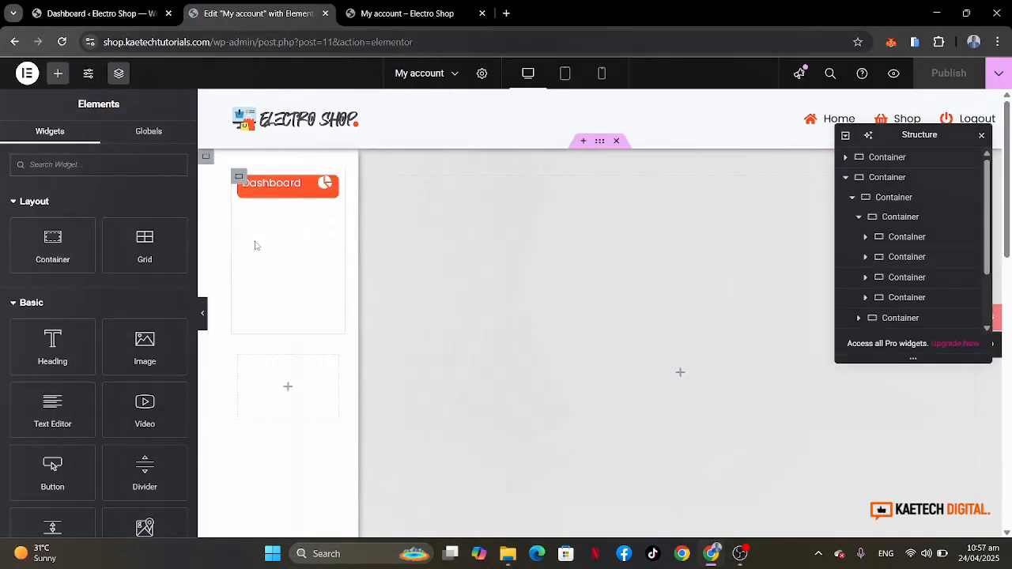
right_click(247, 224)
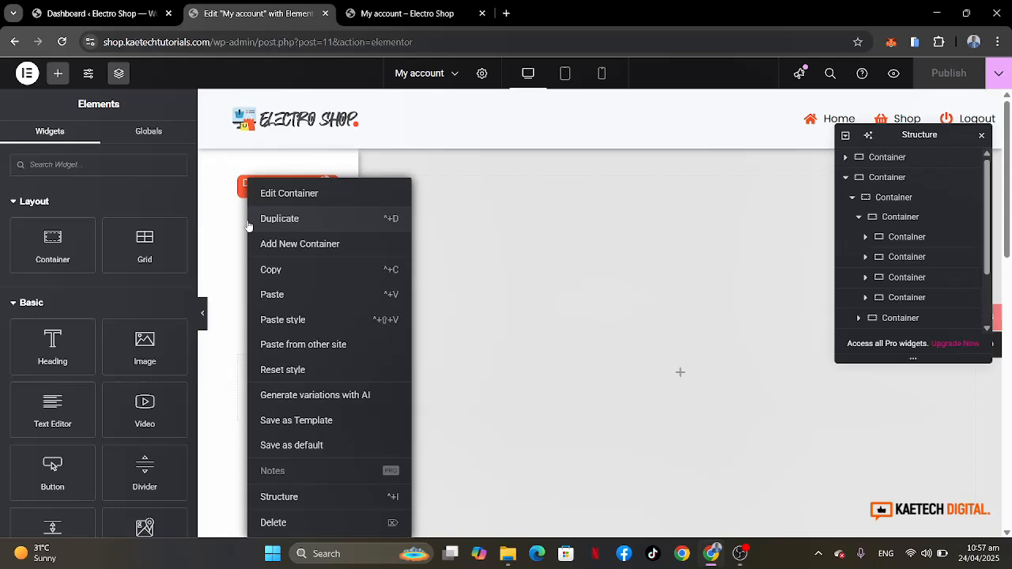
click(273, 320)
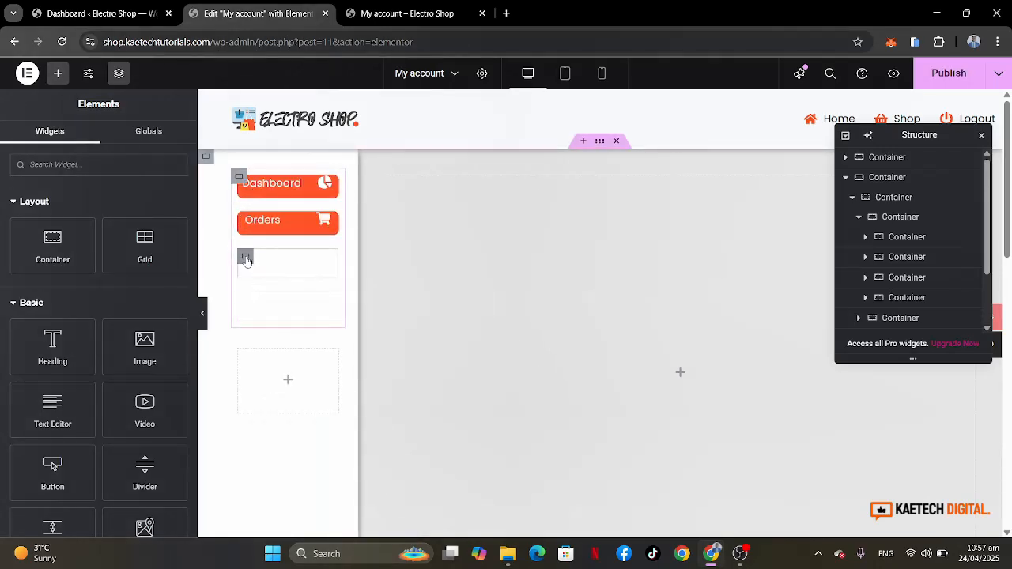
right_click(246, 258)
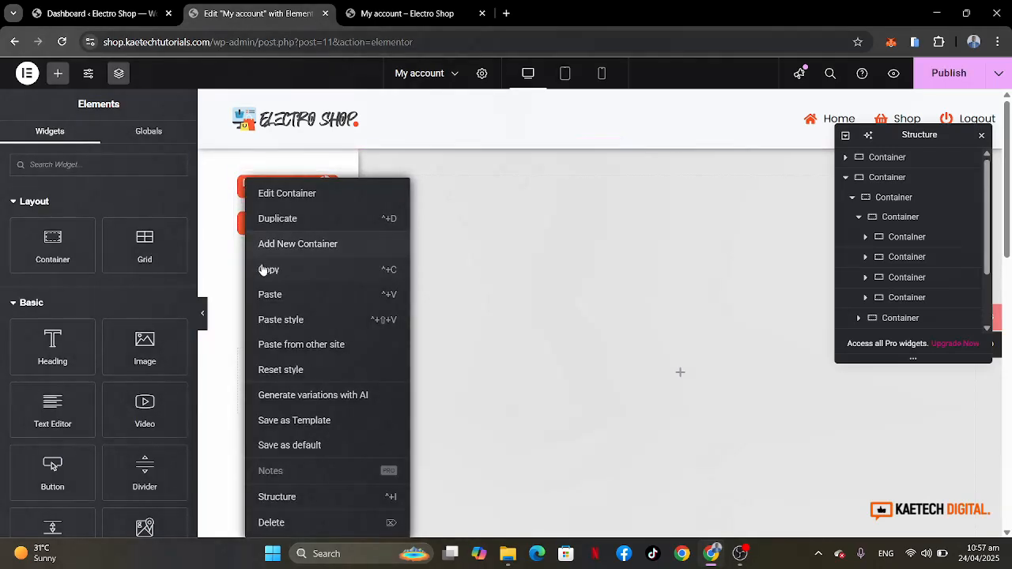
click(278, 324)
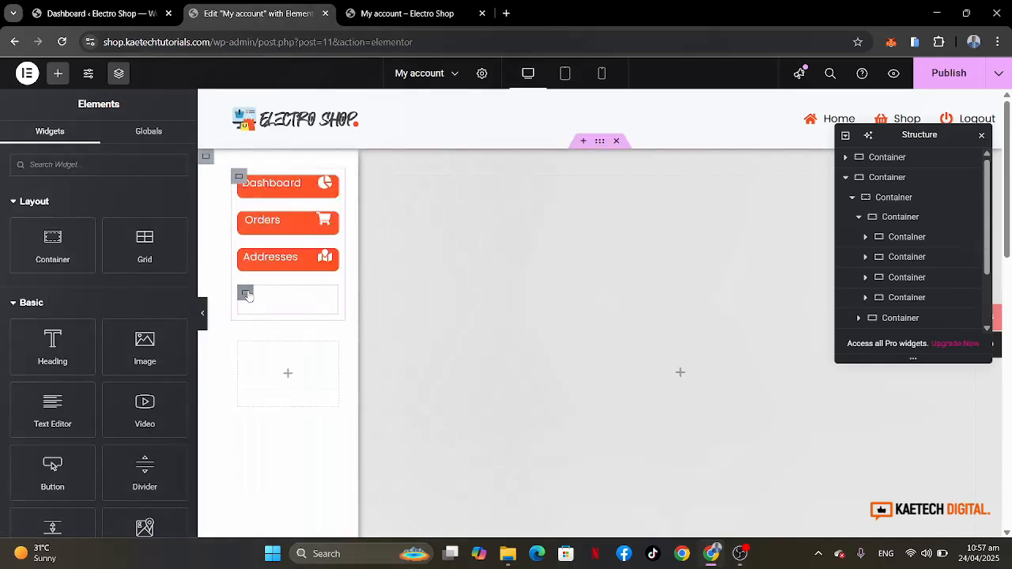
right_click(247, 294)
click(272, 322)
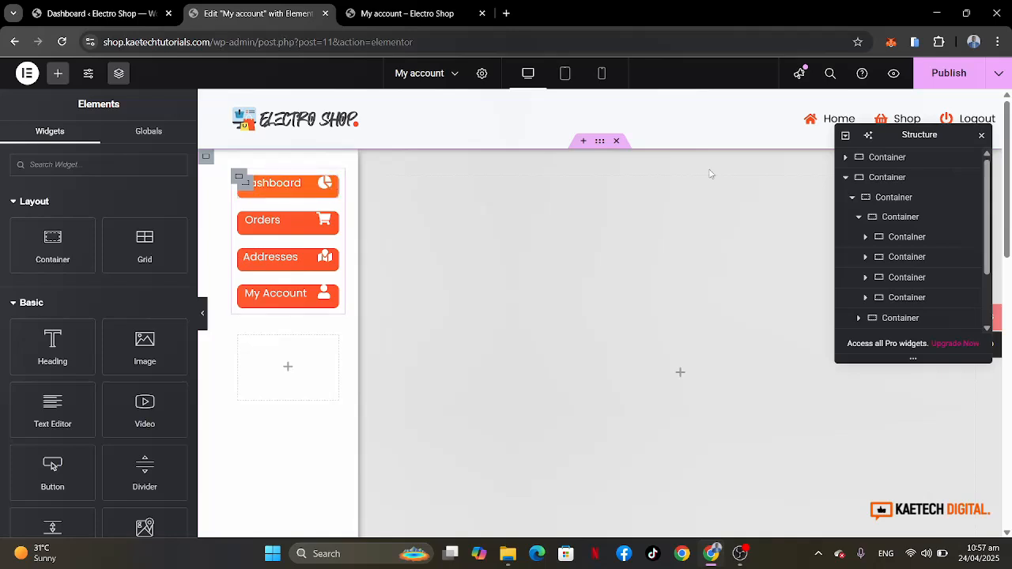
Publish the changes and view the live My account page.
click(943, 87)
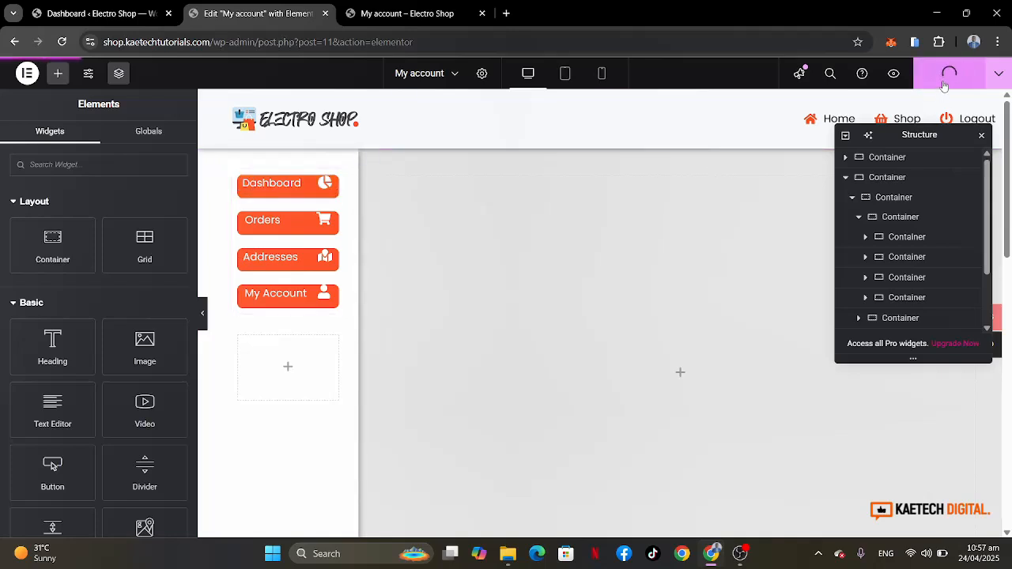
click(1000, 75)
click(942, 171)
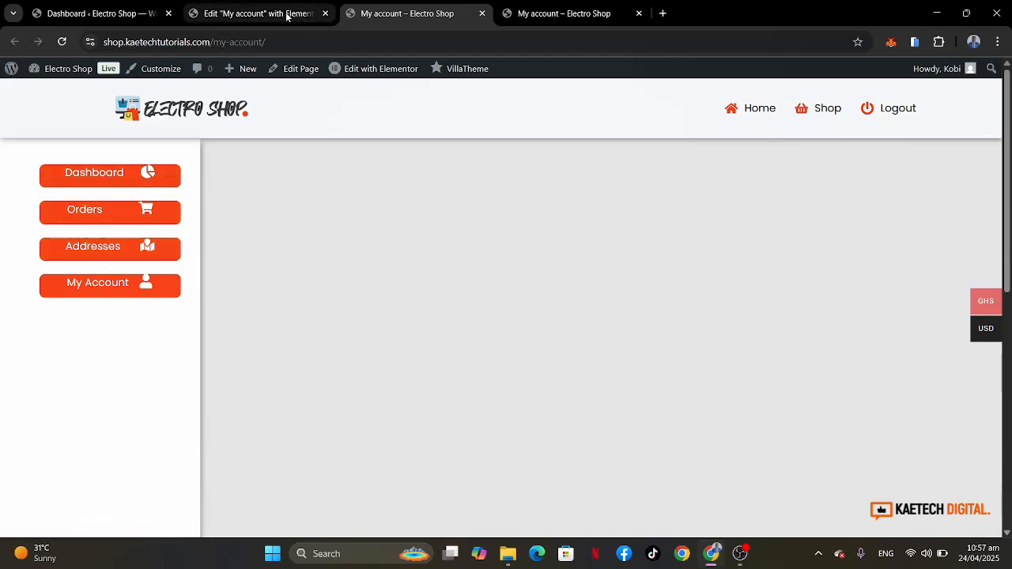
Return to the Elementor editor and set the Dashboard container's top padding to 10 px.
mouse_move(284, 12)
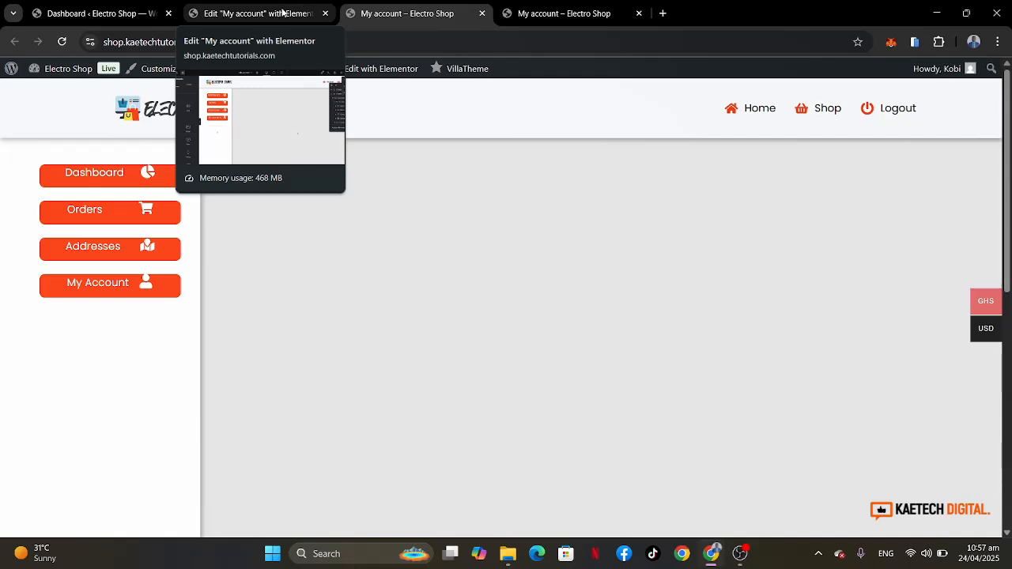
click(281, 12)
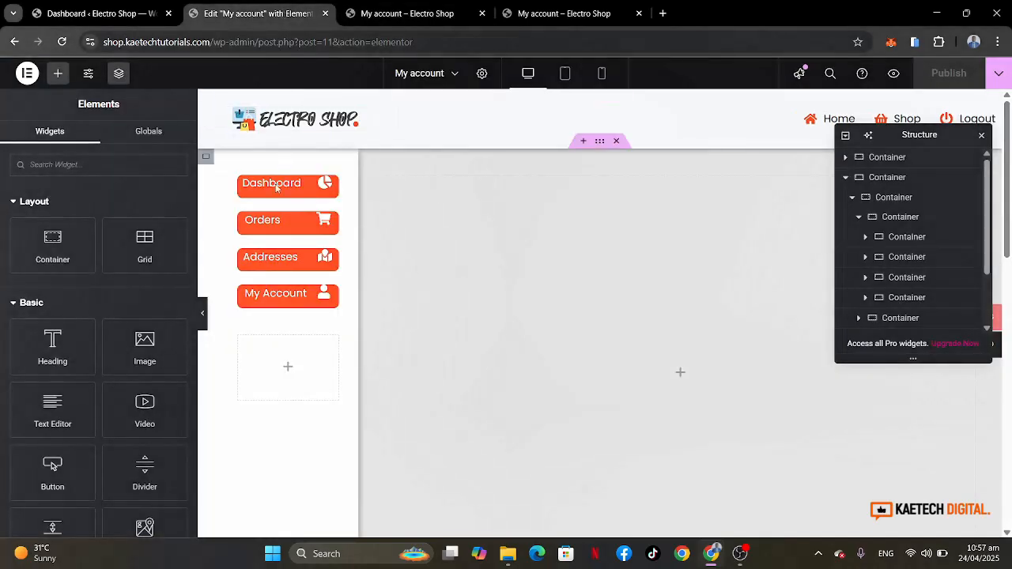
click(118, 146)
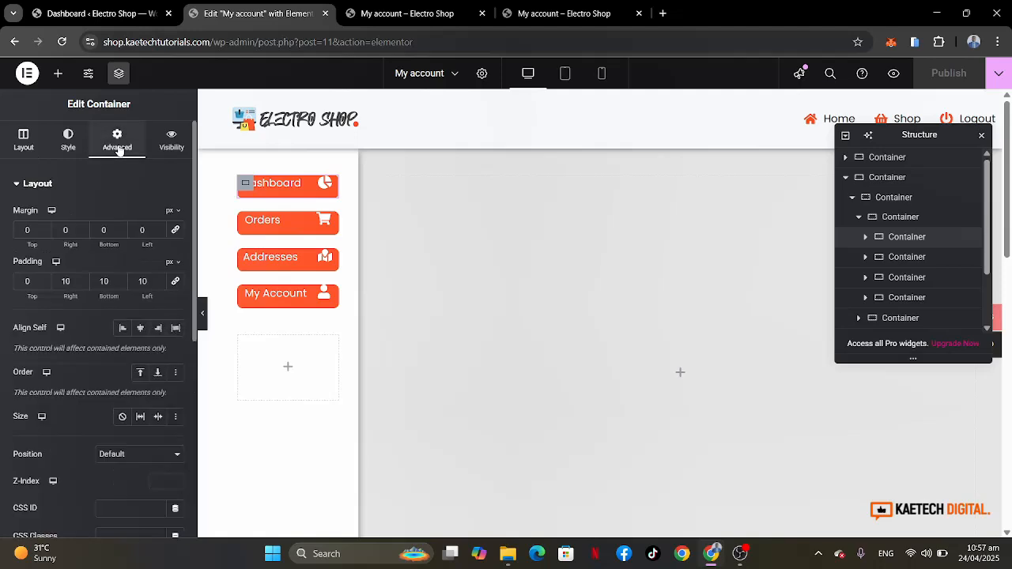
click(19, 282)
text(1)
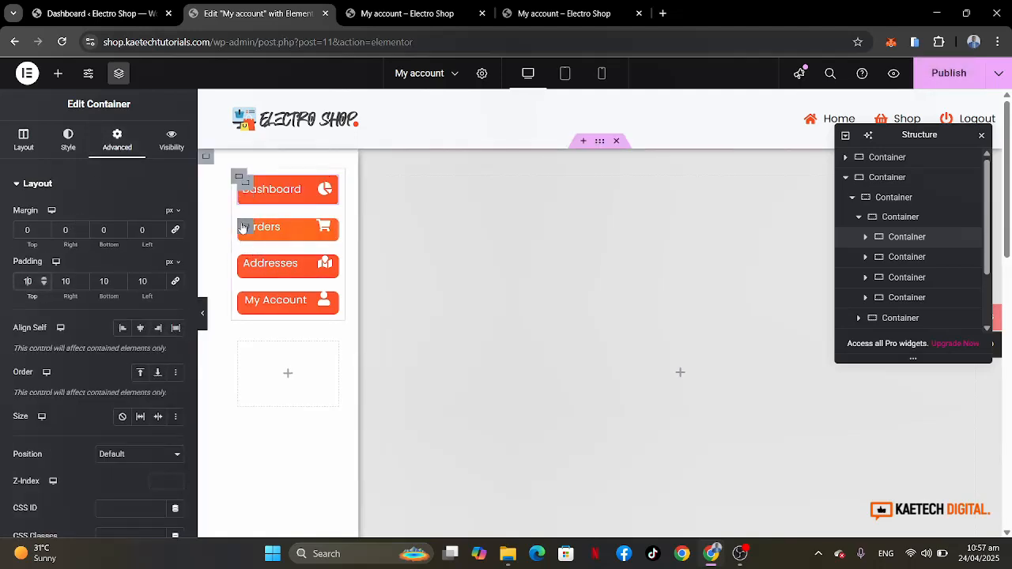
Set the Orders container's top padding to 10 px.
click(119, 143)
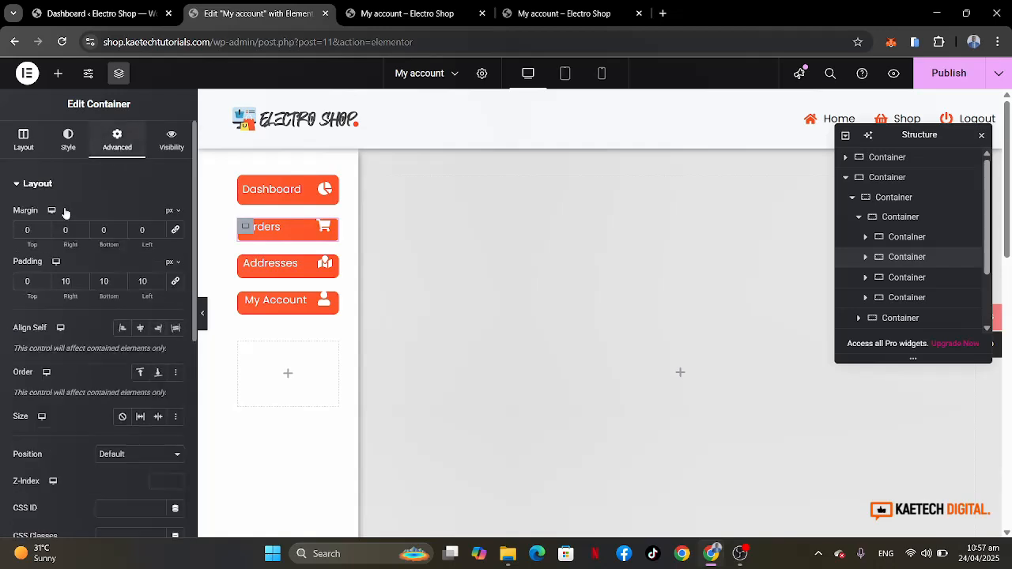
click(24, 281)
text(10)
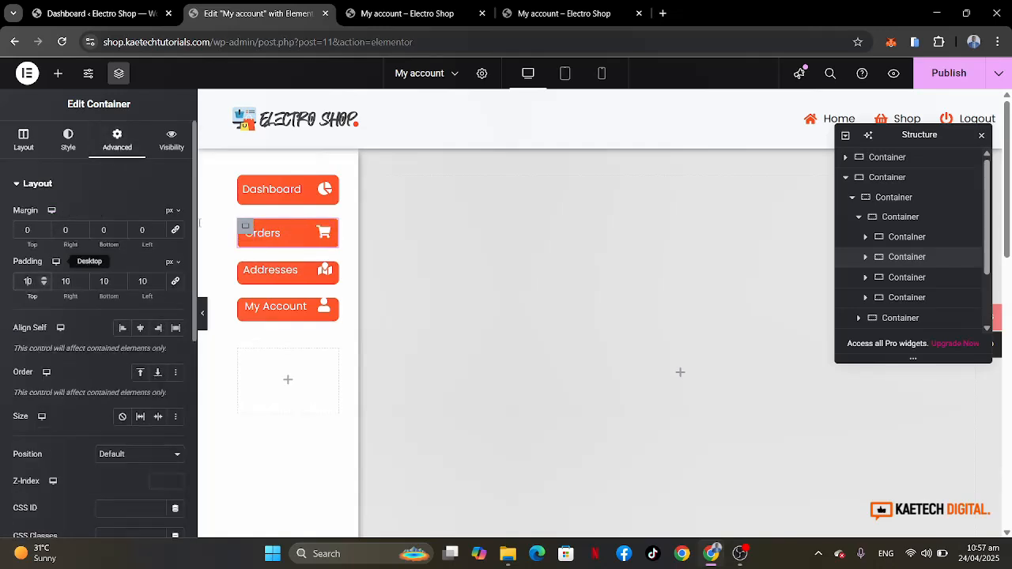
Set the Addresses container's top padding to 10 px.
click(247, 274)
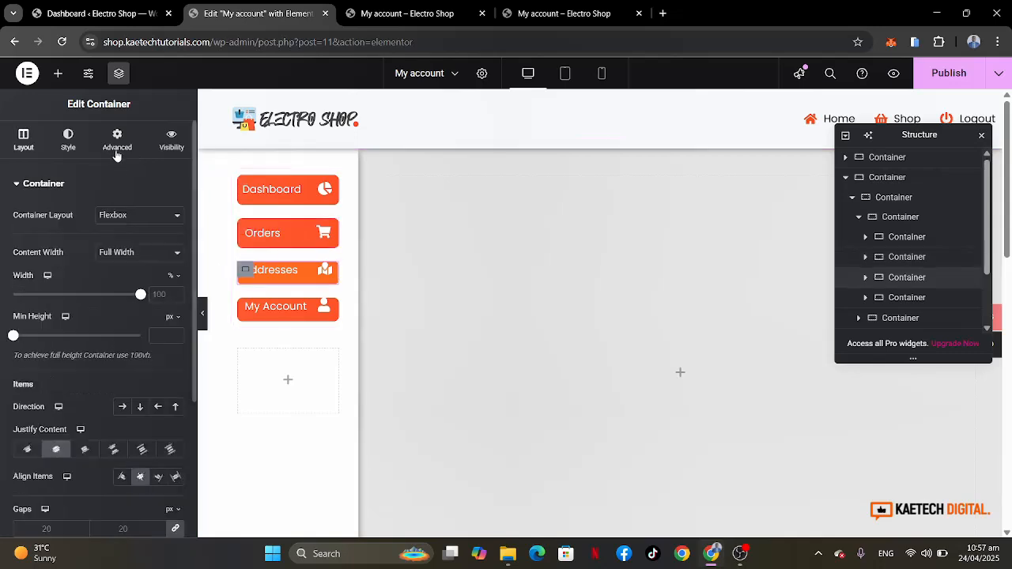
click(116, 150)
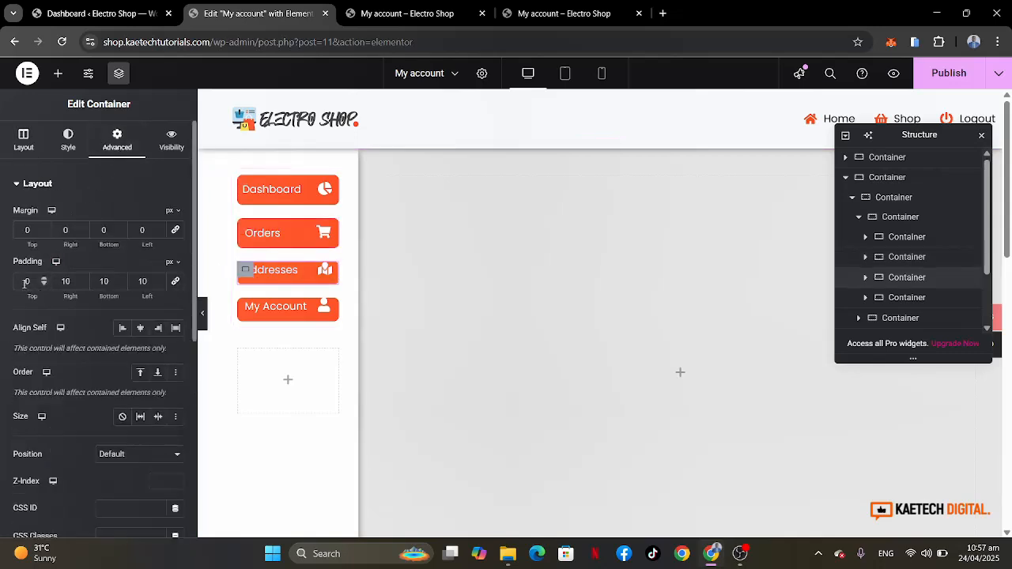
click(22, 282)
text(1)
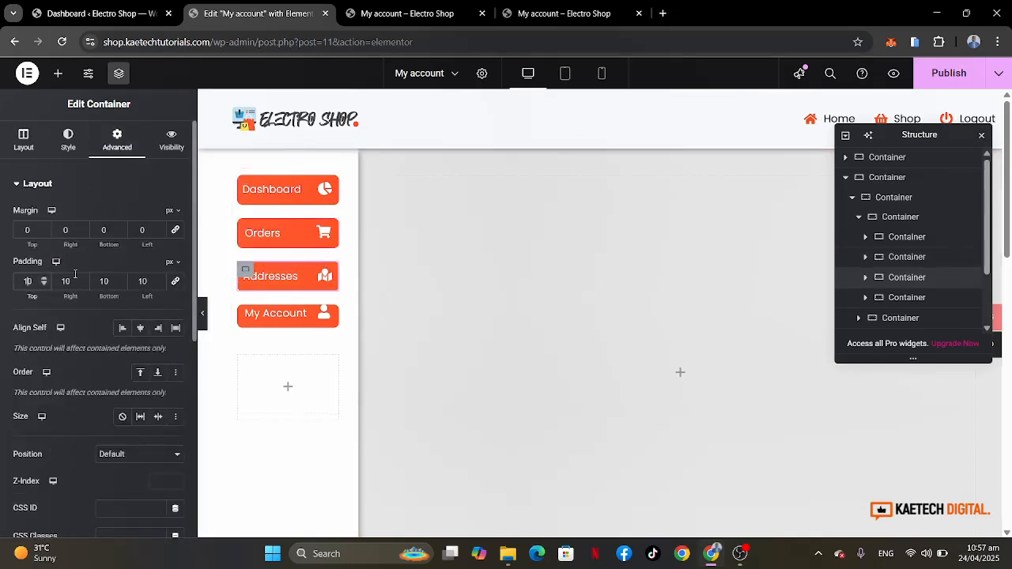
Set the My Account container's top padding to 10 px.
click(247, 313)
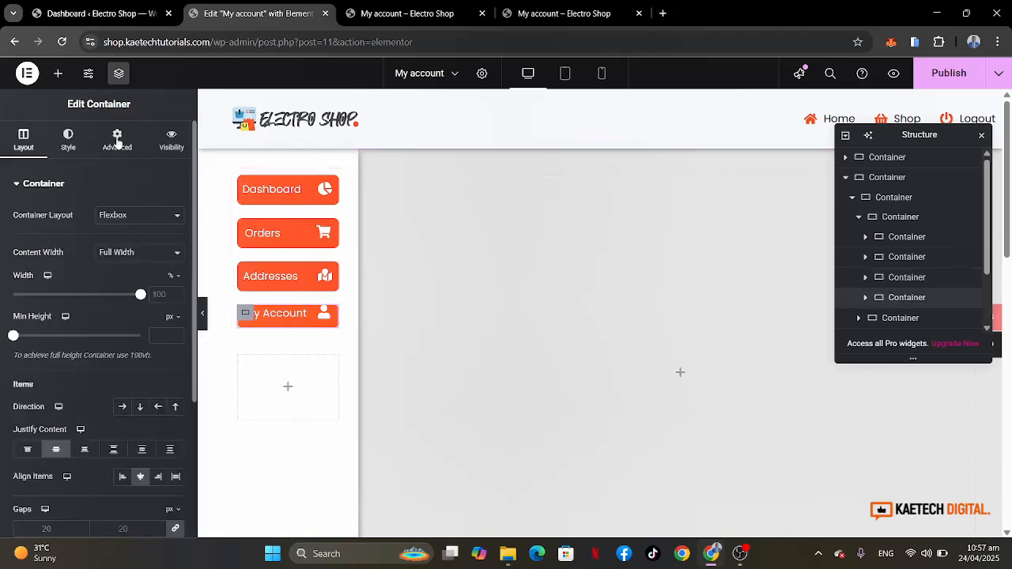
click(117, 145)
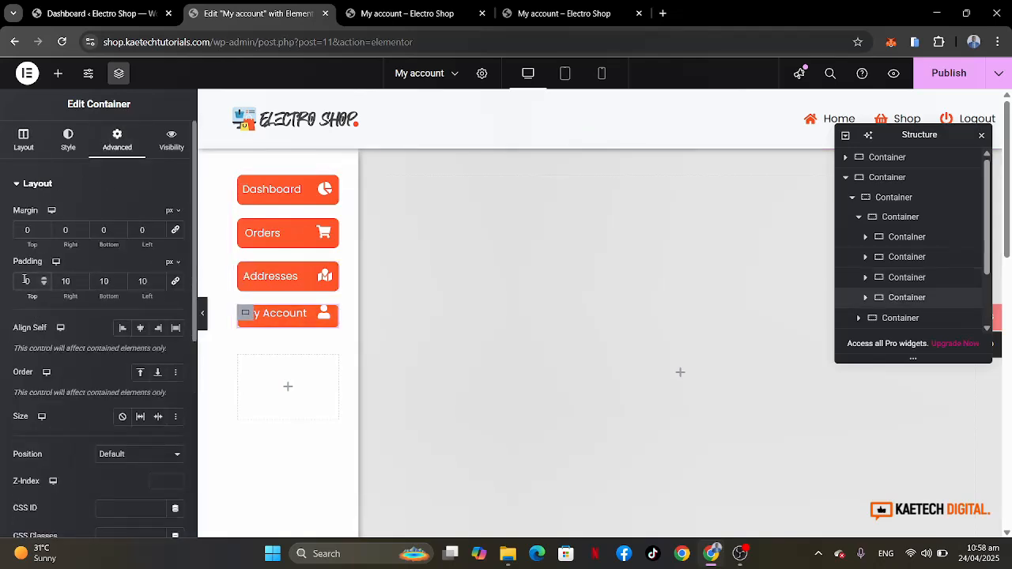
click(25, 281)
text(10)
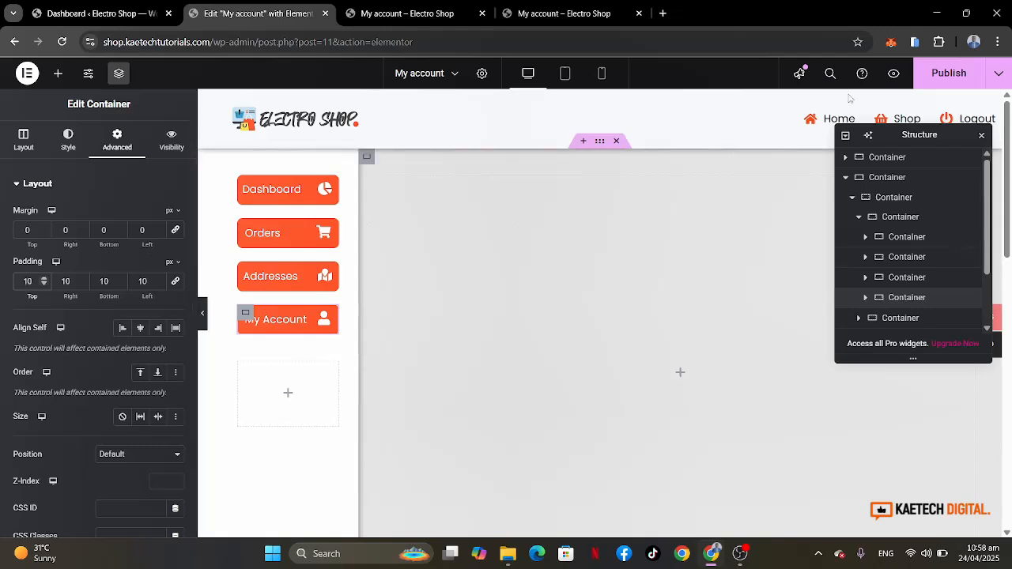
Publish the padding changes and reload the live My account page to check the sidebar buttons.
click(408, 13)
click(62, 42)
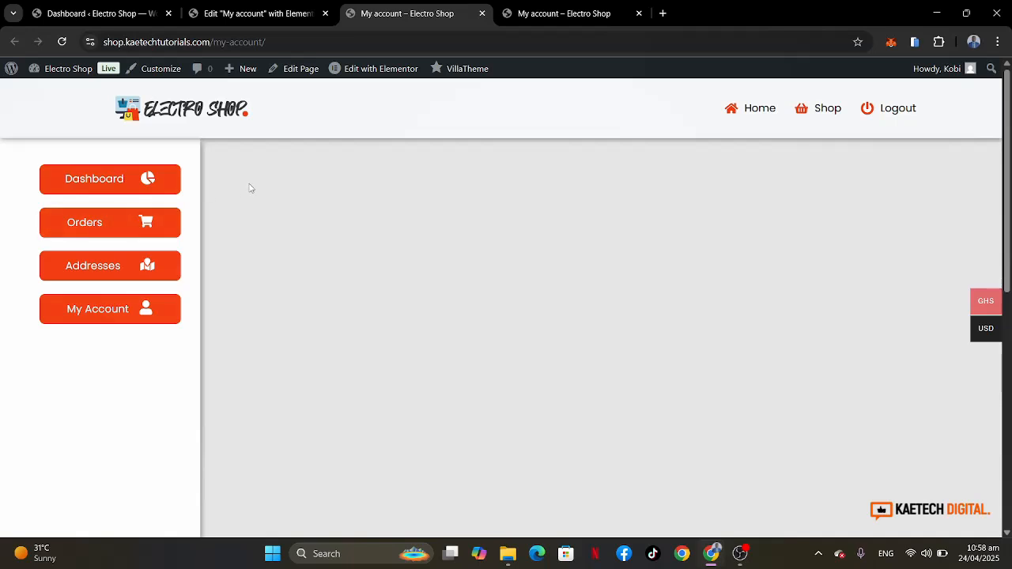
Return to the Elementor editor and set the Dashboard container's border radius to 4 px on all corners.
click(295, 23)
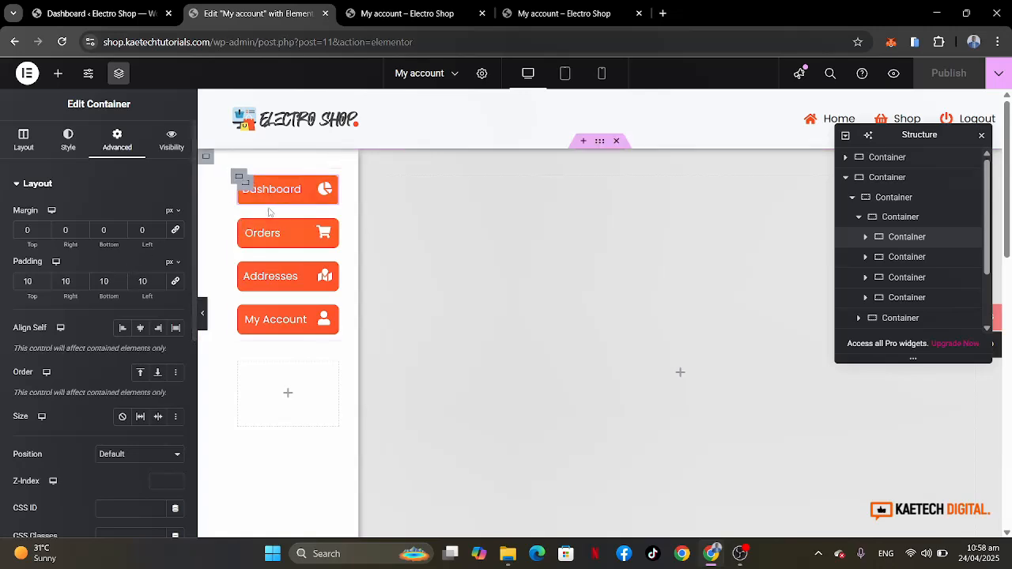
click(63, 143)
scroll(97, 343, down, 2)
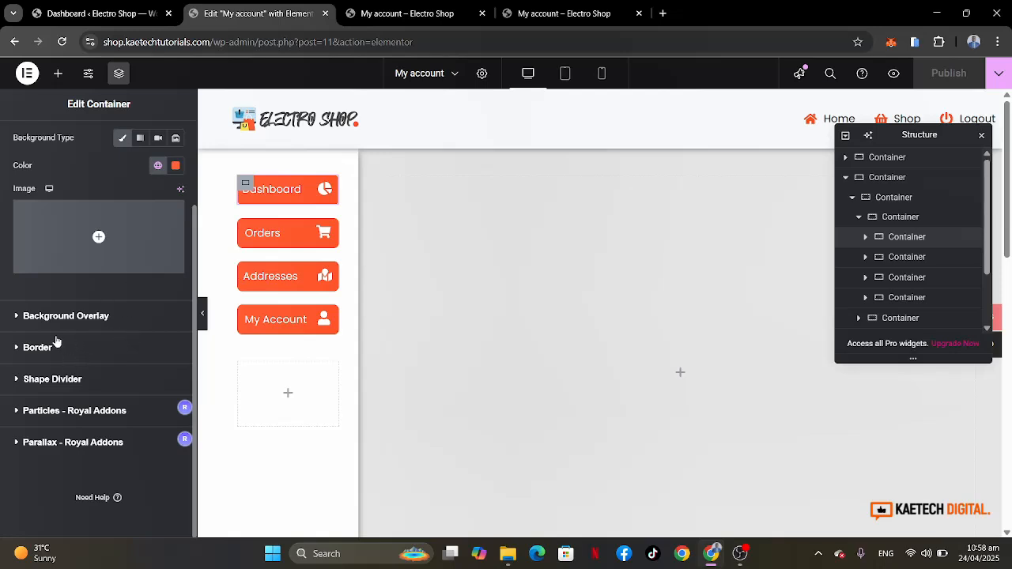
click(49, 349)
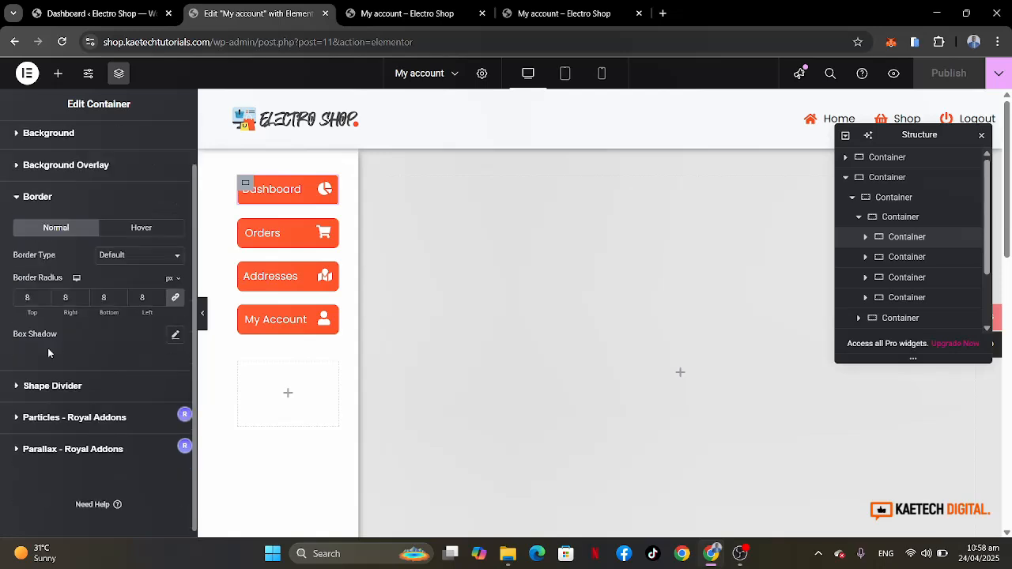
drag(35, 297, 7, 297)
text(4)
Set the Orders container's border radius to 4 px on all corners.
click(247, 231)
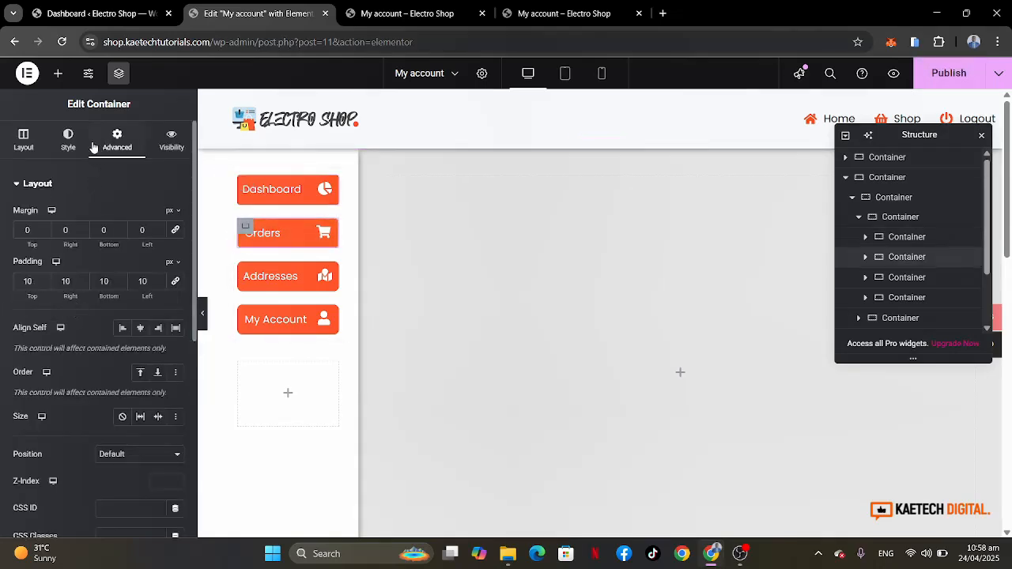
click(70, 141)
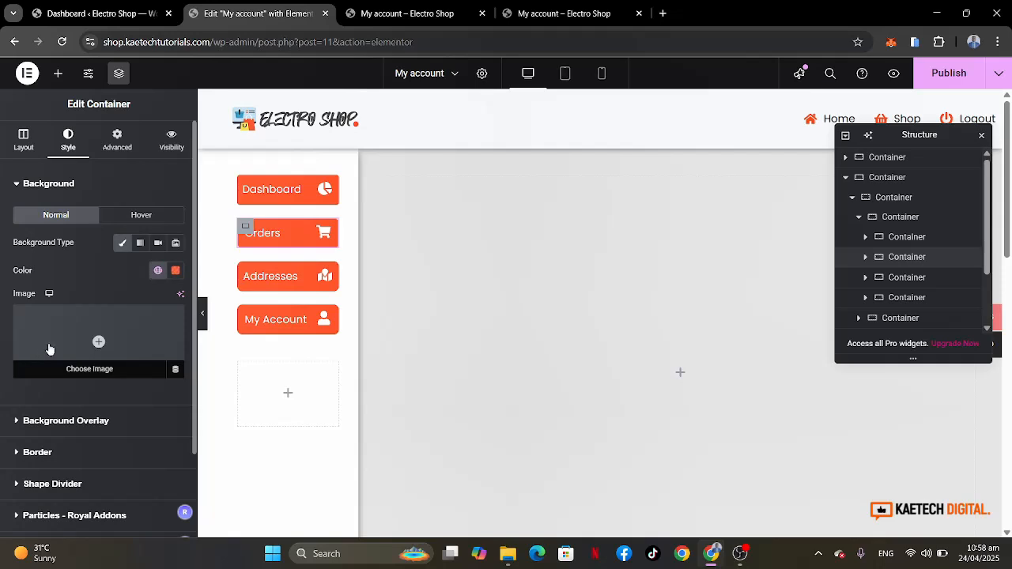
click(38, 452)
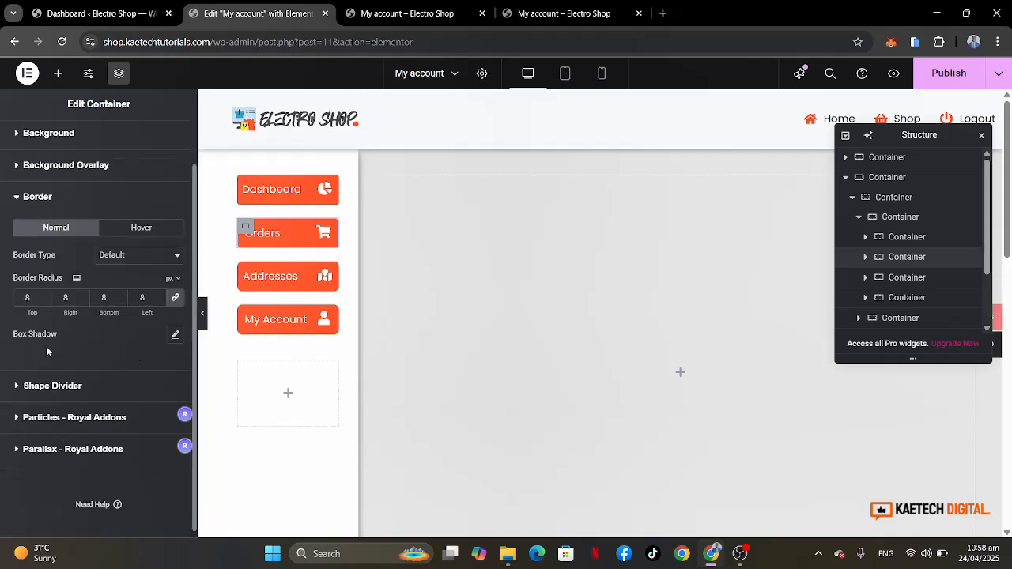
double_click(34, 295)
Set the Addresses container's border radius to 4 px on all corners.
click(246, 273)
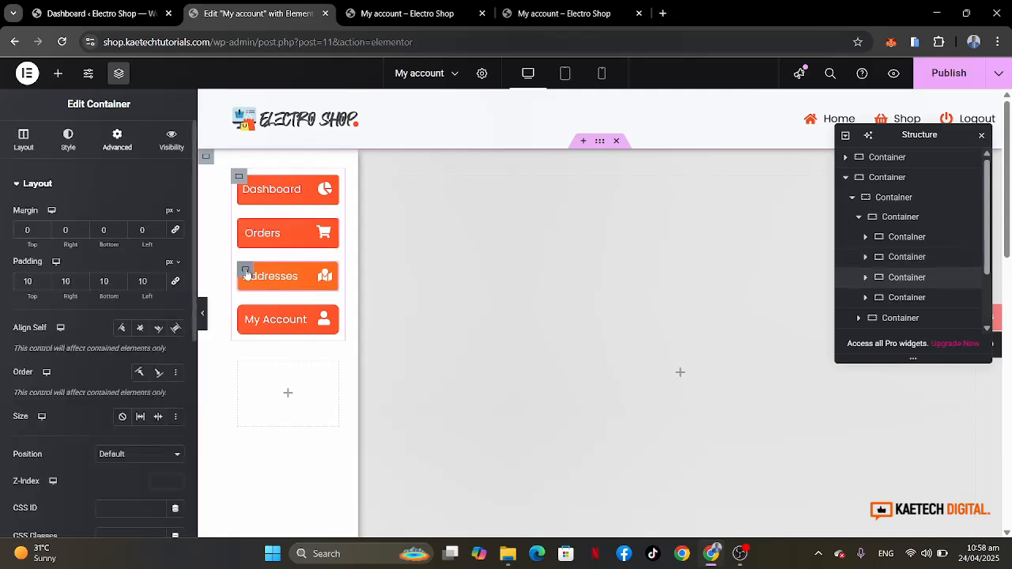
click(69, 140)
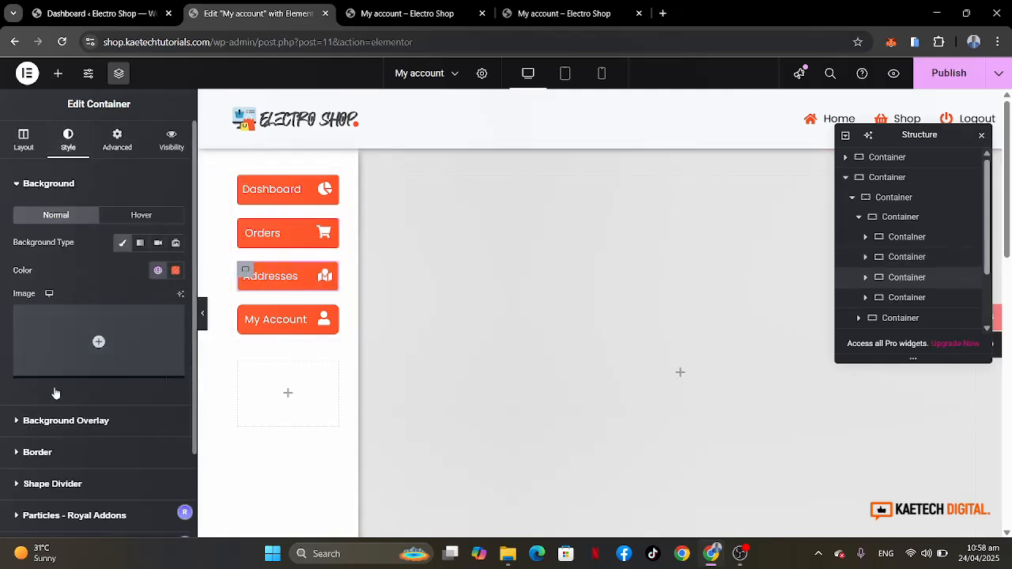
click(51, 455)
drag(34, 297, 1, 297)
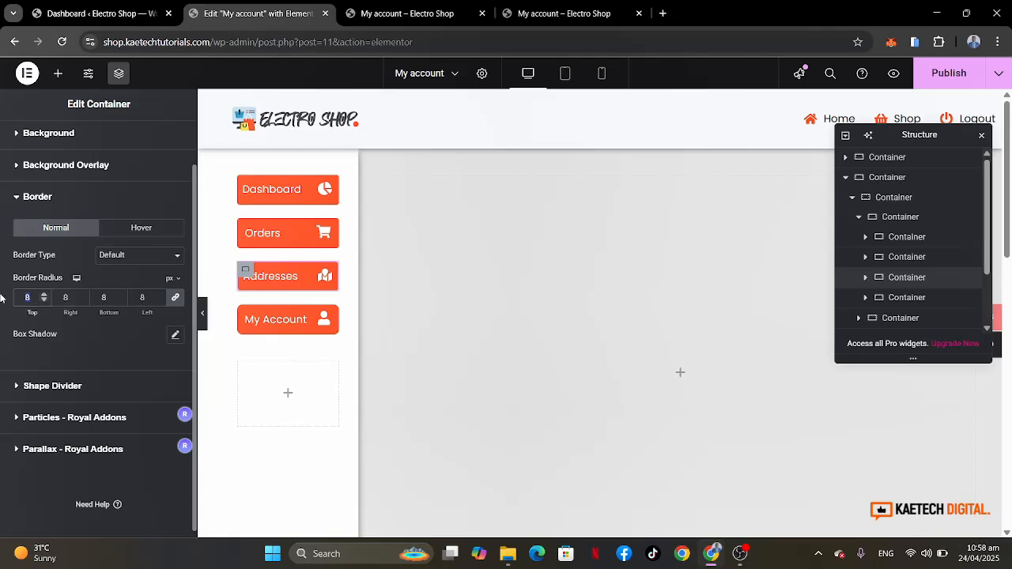
Set the My Account container's border radius to 4 px on all corners.
click(246, 313)
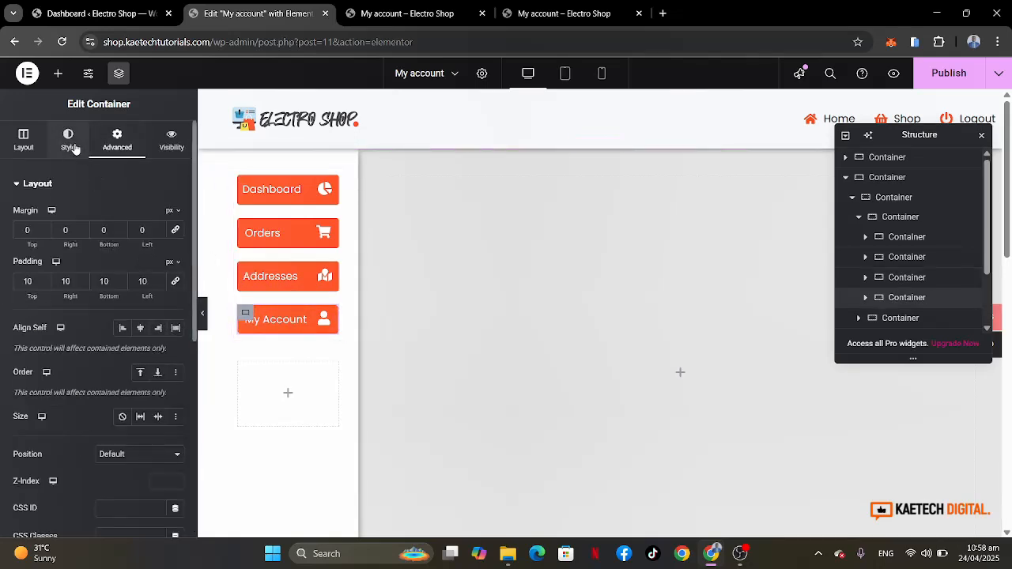
click(69, 142)
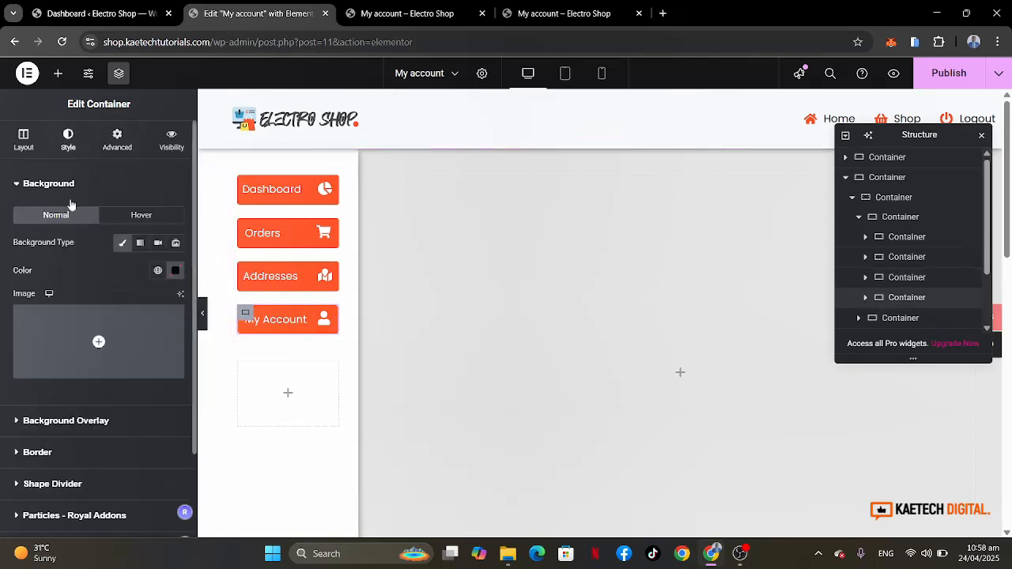
click(49, 454)
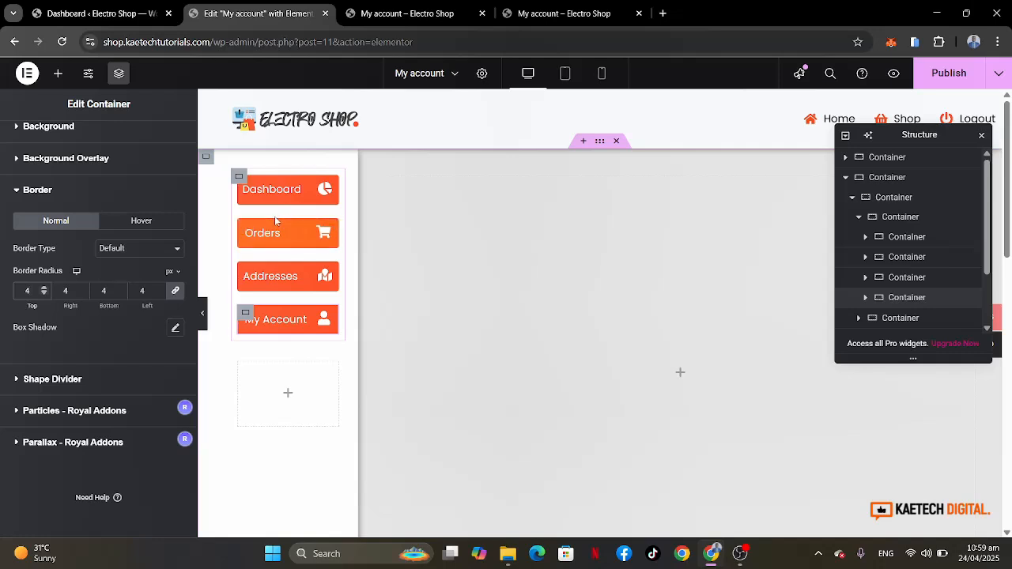
Set the Dashboard container's top padding to 15 px.
click(247, 184)
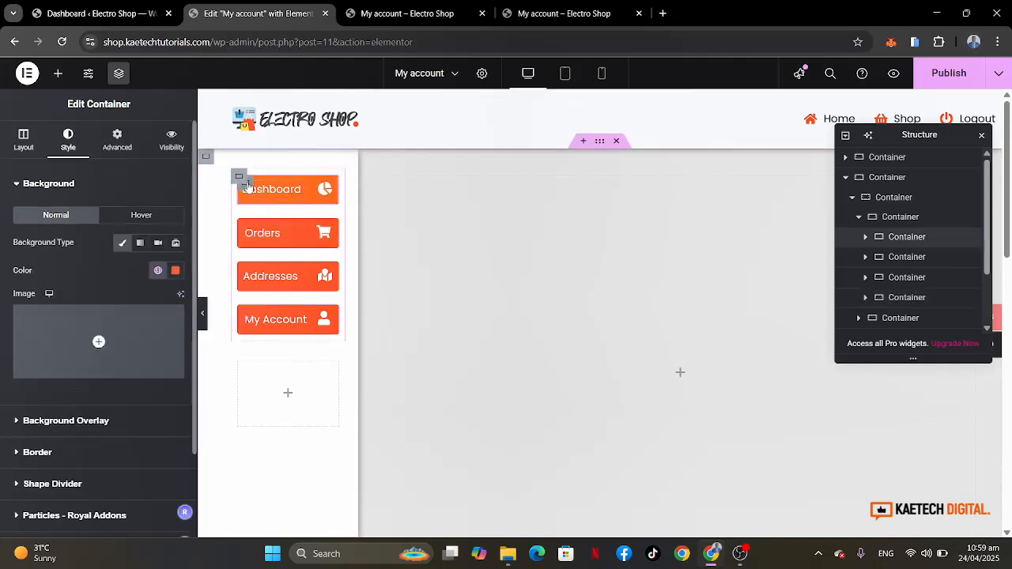
click(118, 141)
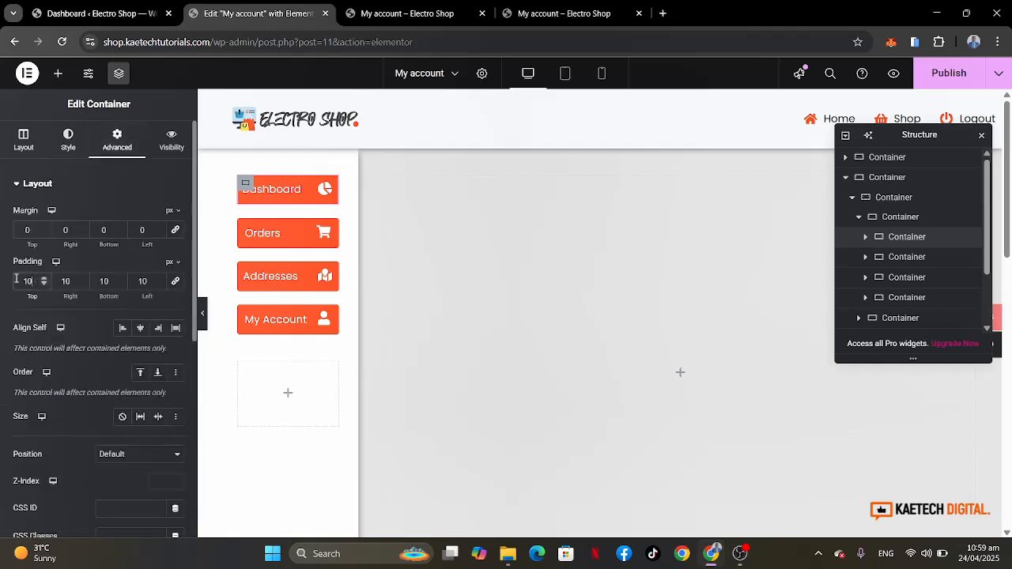
text(15)
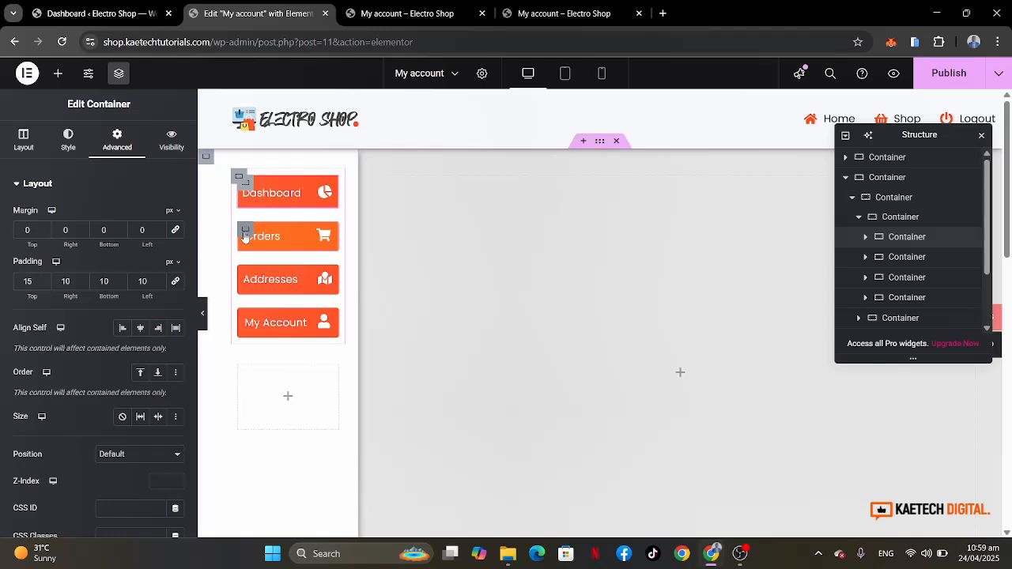
Give the Orders container, and then the Dashboard container, linked padding of 15 px on all sides.
click(118, 142)
drag(34, 285, 2, 288)
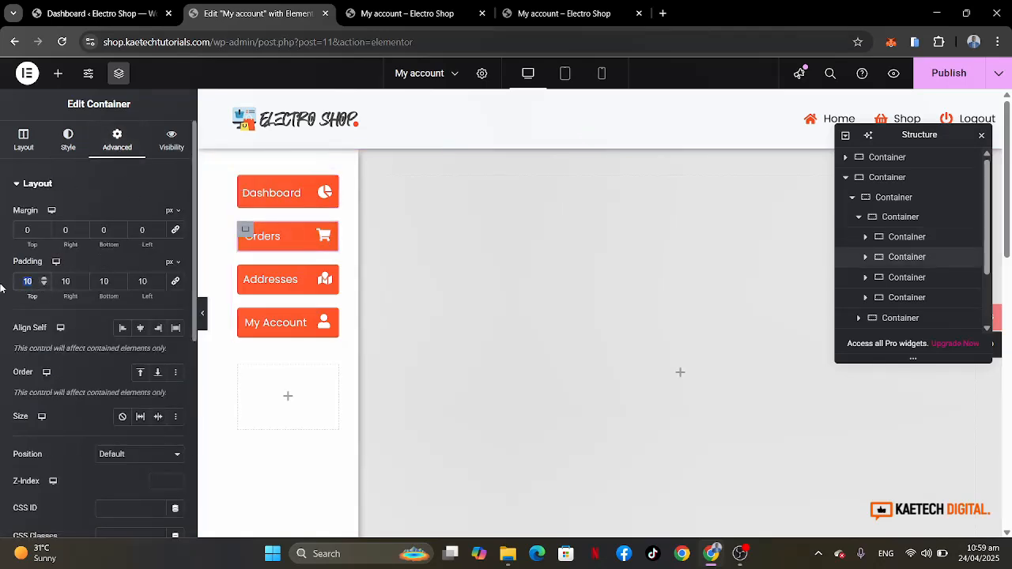
text(15)
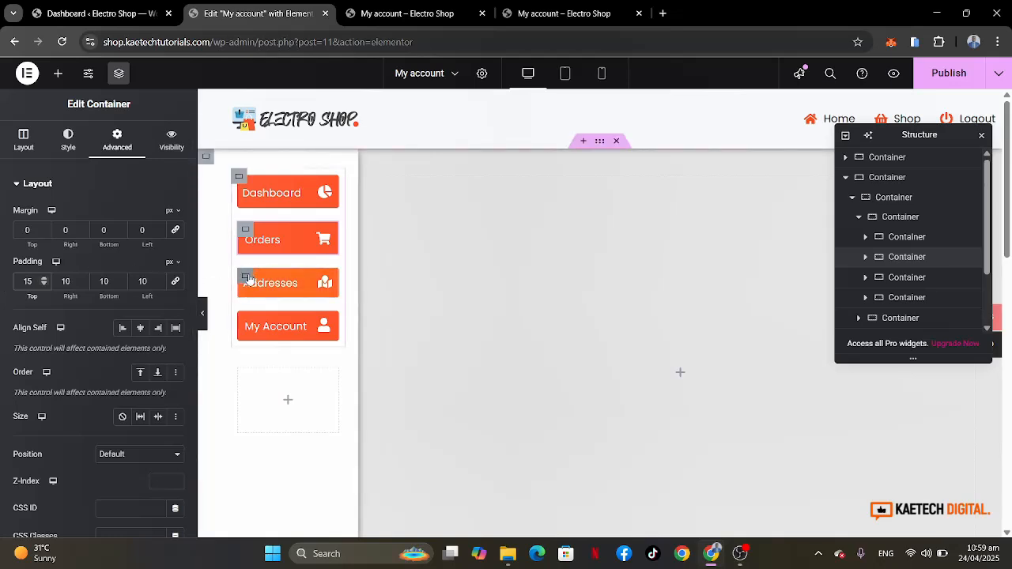
click(176, 282)
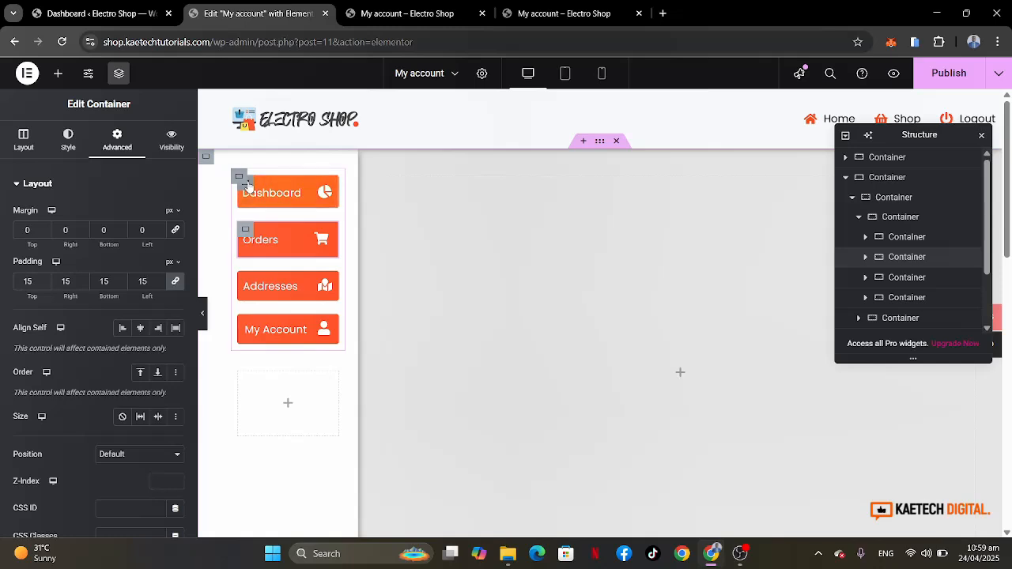
click(248, 184)
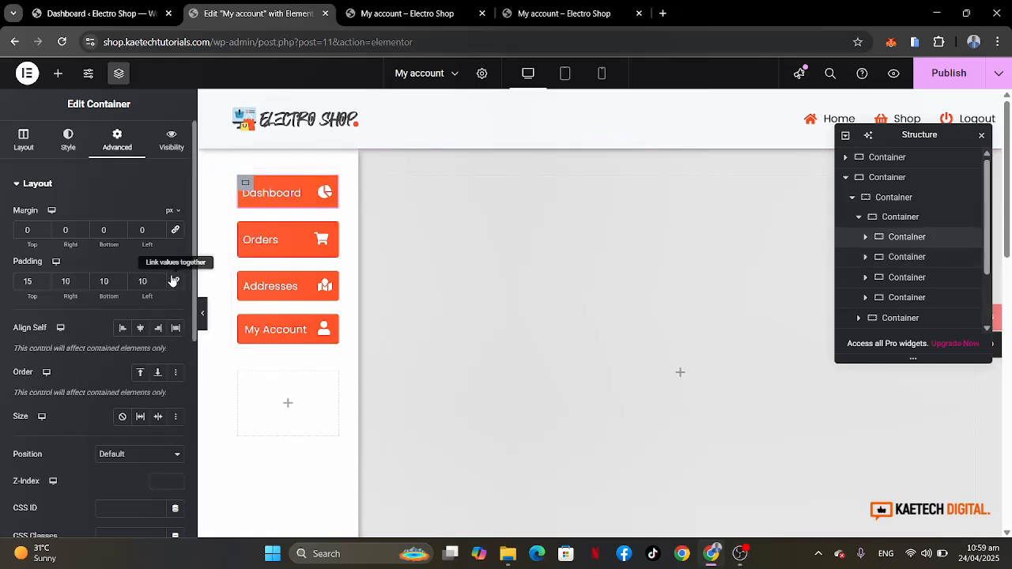
click(173, 281)
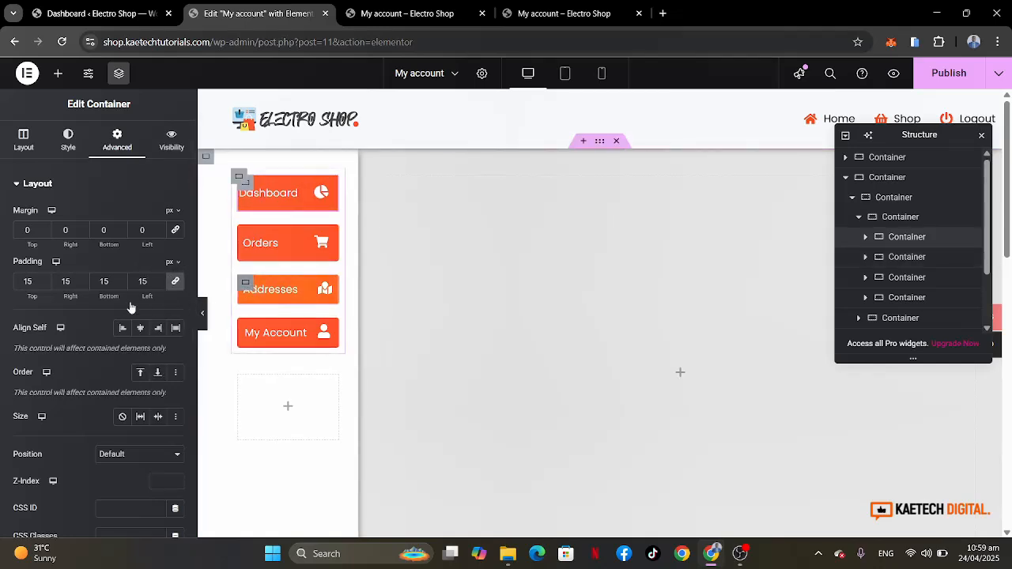
Set the Addresses container's padding to 15 px and link the values so it applies to all sides.
click(122, 152)
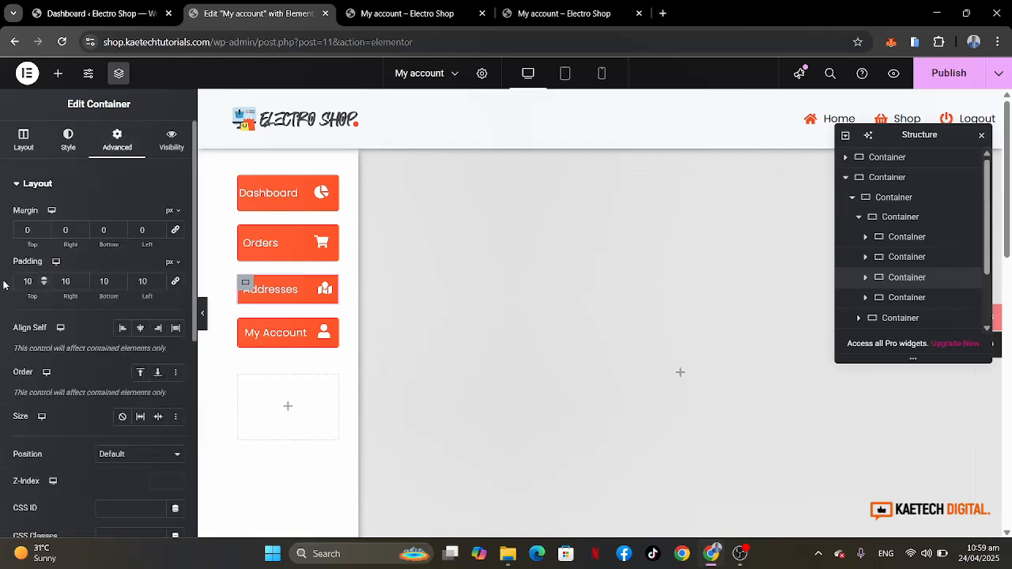
key(Up)
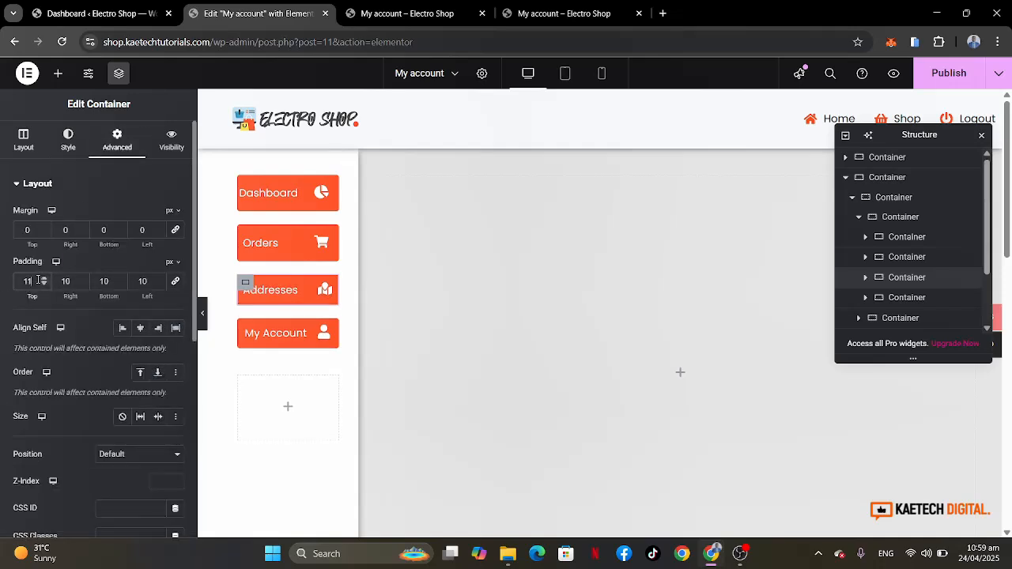
text(15)
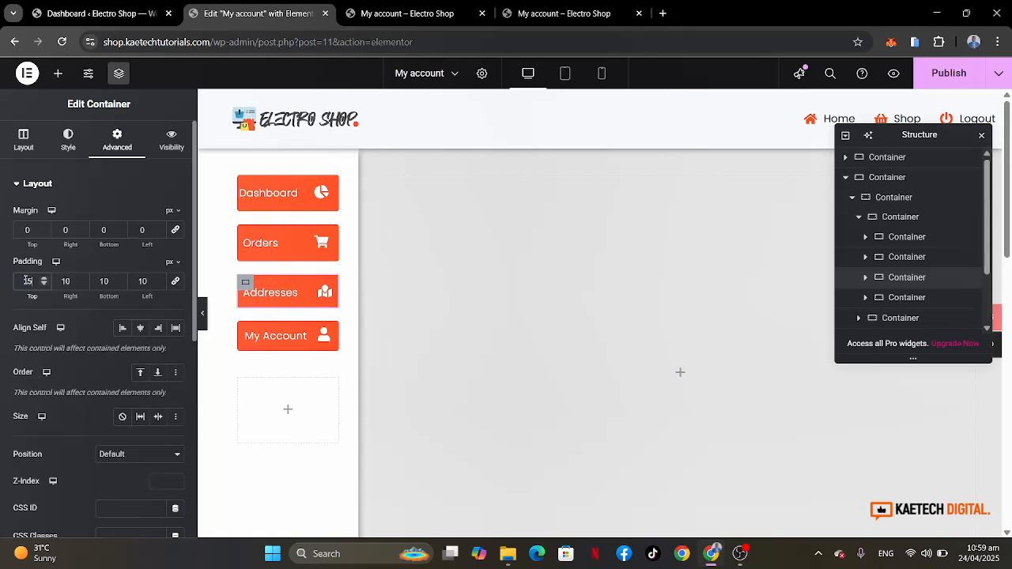
click(176, 285)
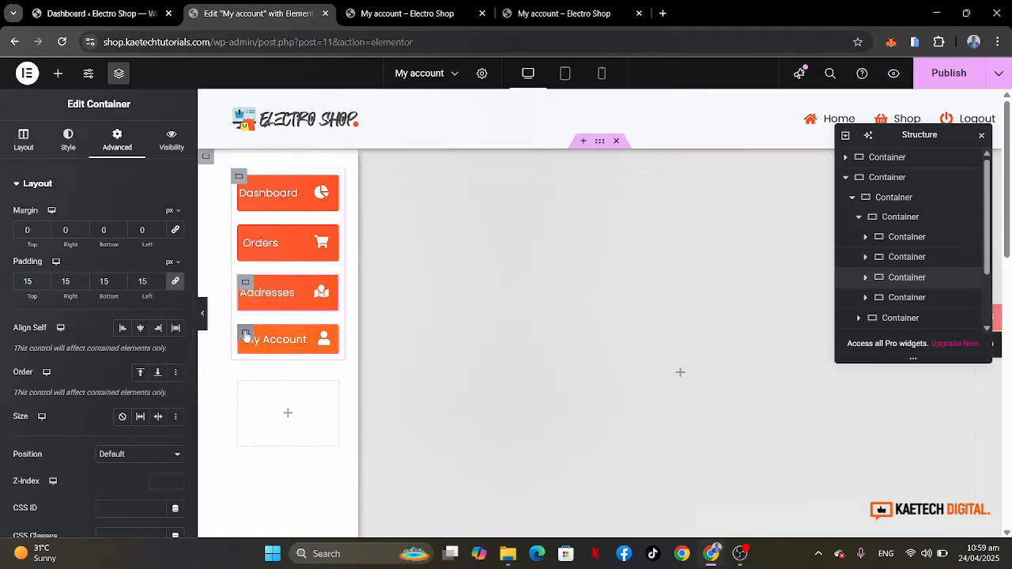
Set the My Account container's padding to 15 px and link the values so it applies to all sides.
click(246, 336)
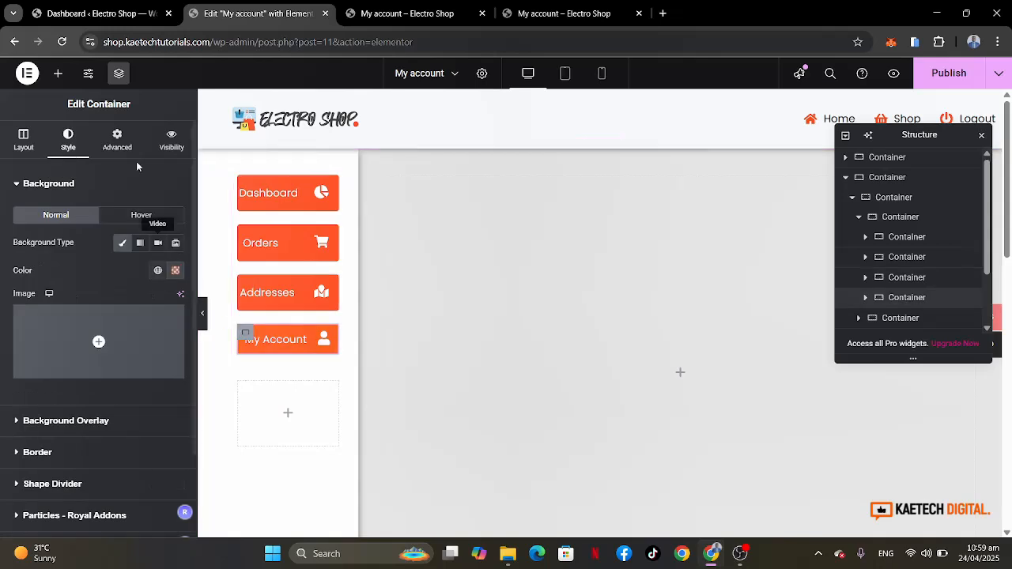
click(118, 139)
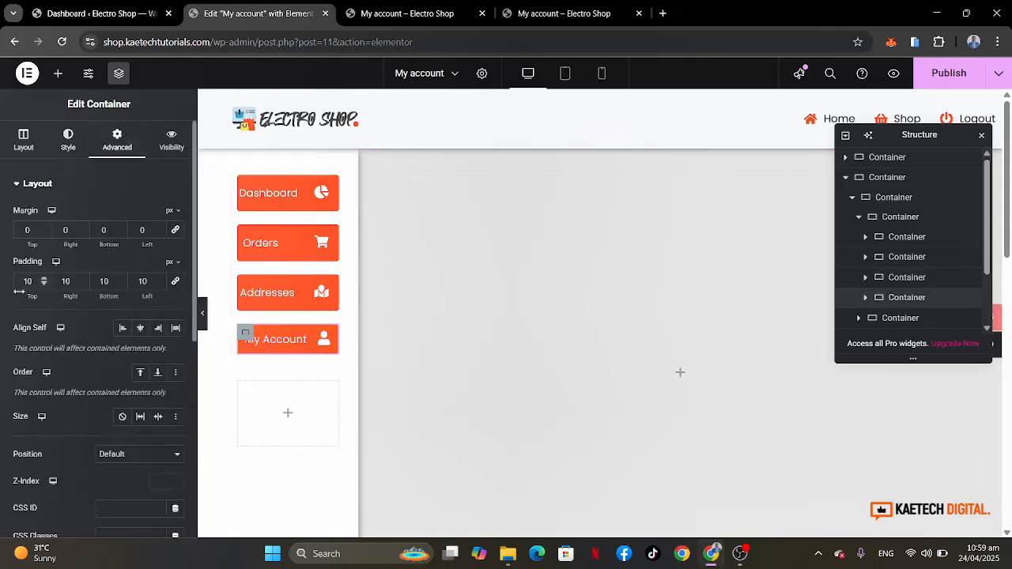
drag(32, 281, 3, 285)
text(15)
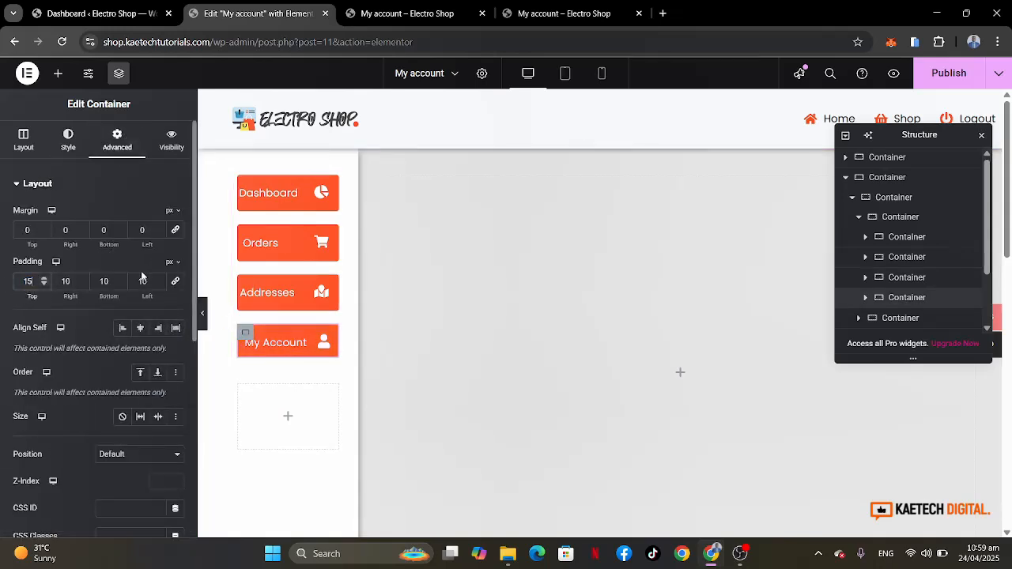
click(181, 286)
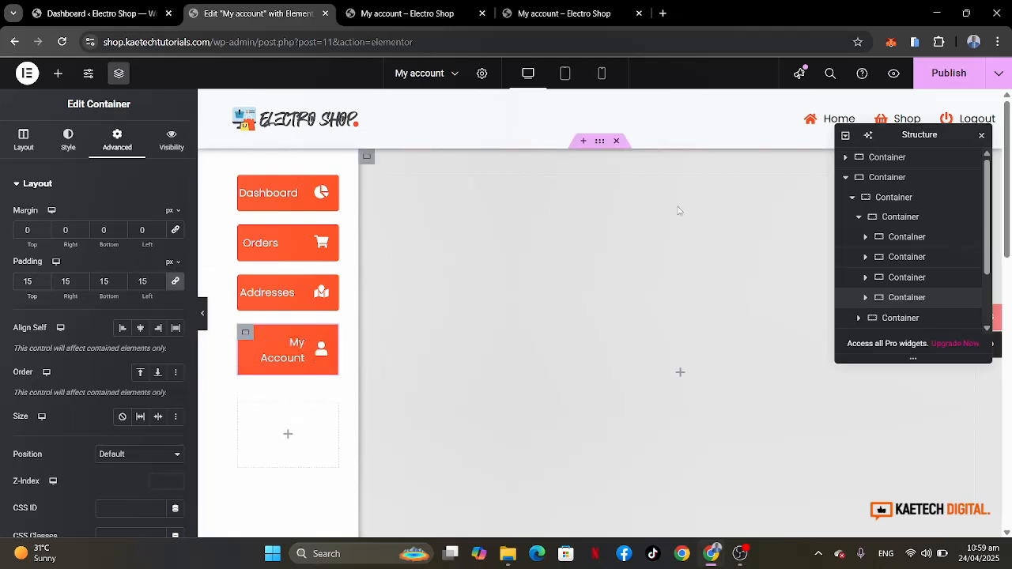
Publish the padding changes and reload the live My account page to view the updated sidebar buttons.
click(926, 77)
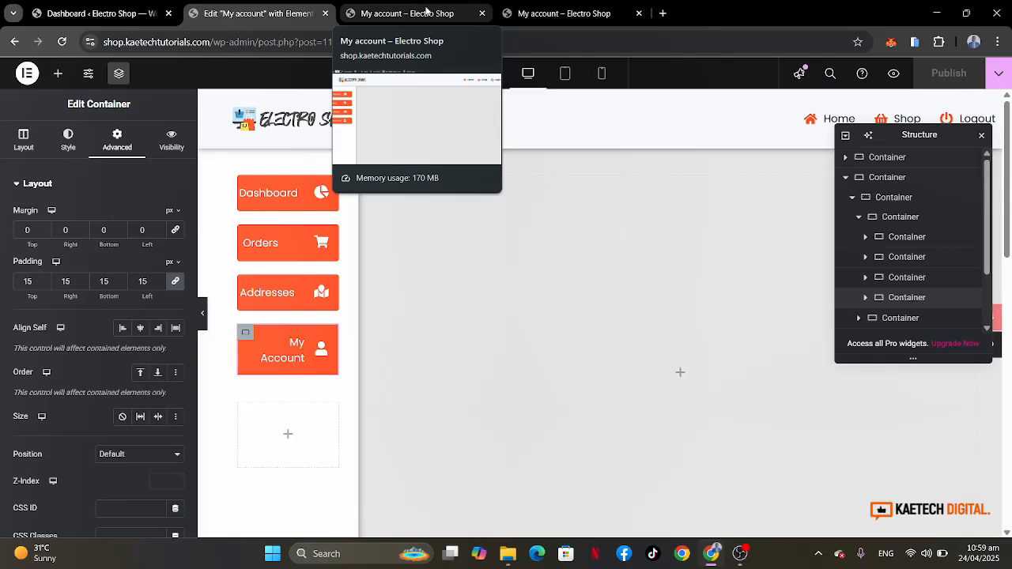
click(426, 9)
click(61, 41)
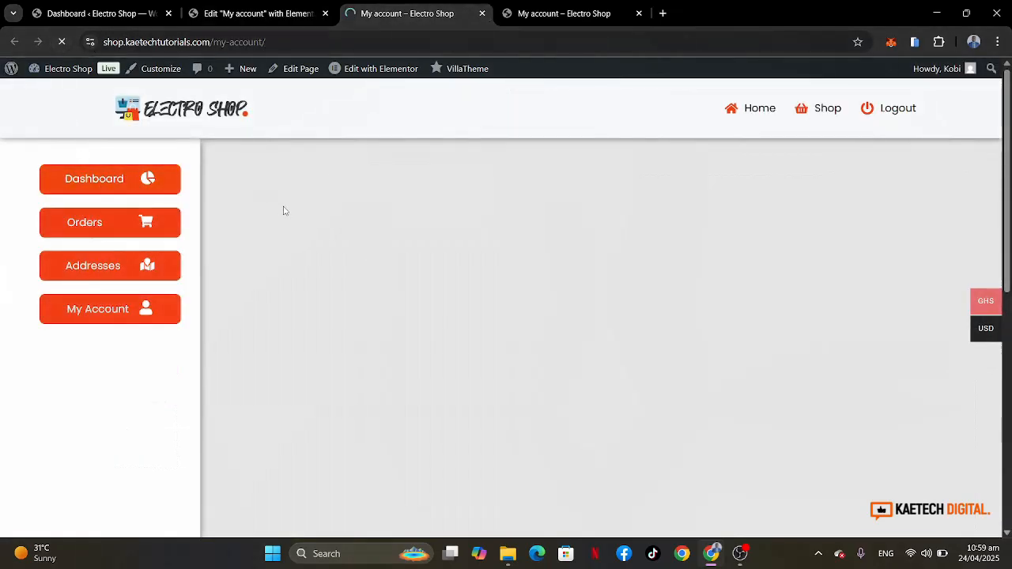
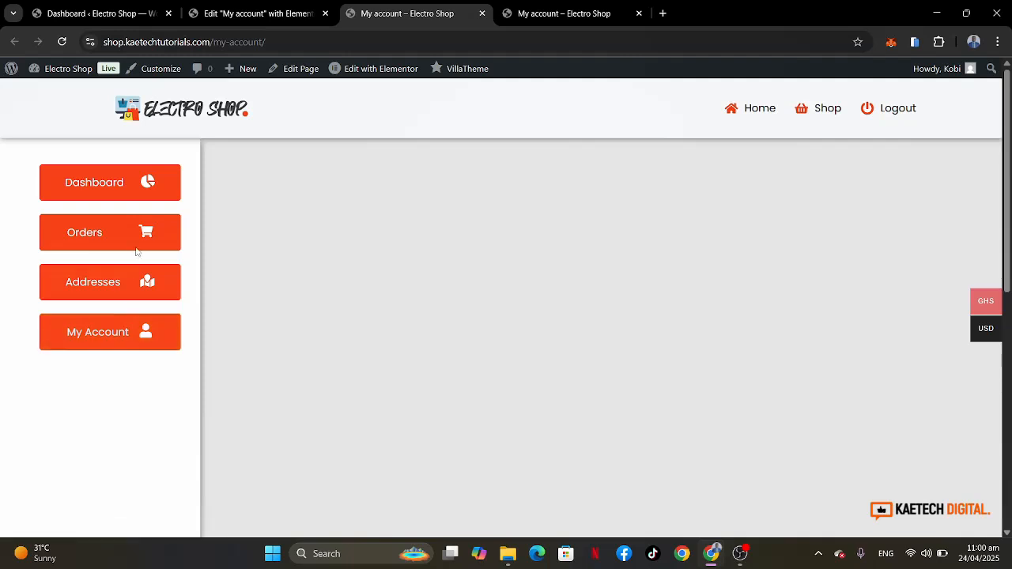
In the page editor, set the Dashboard container's Hover-state border radius to unlinked values of 0, 50, 50 and 0 px.
click(275, 14)
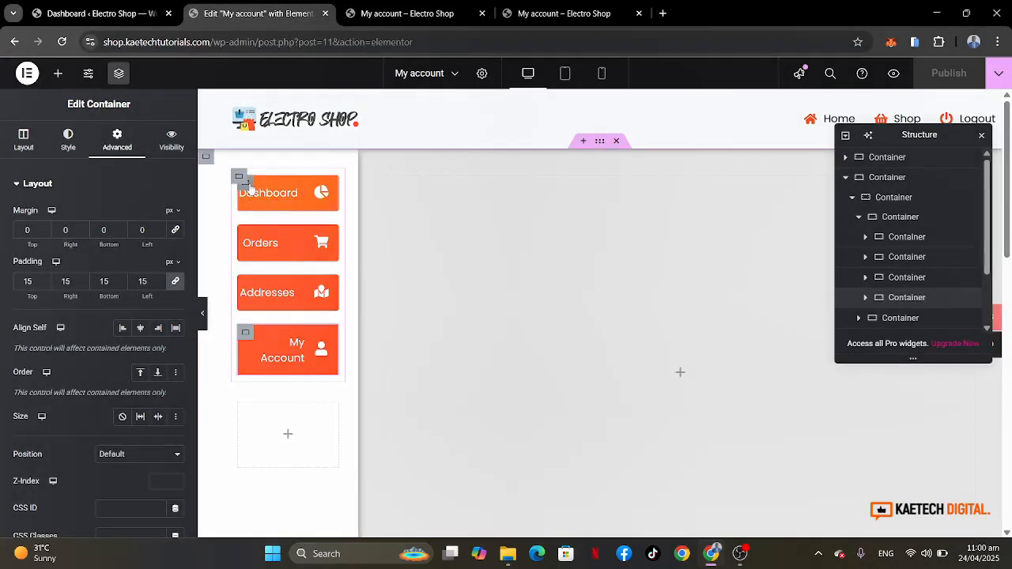
click(247, 183)
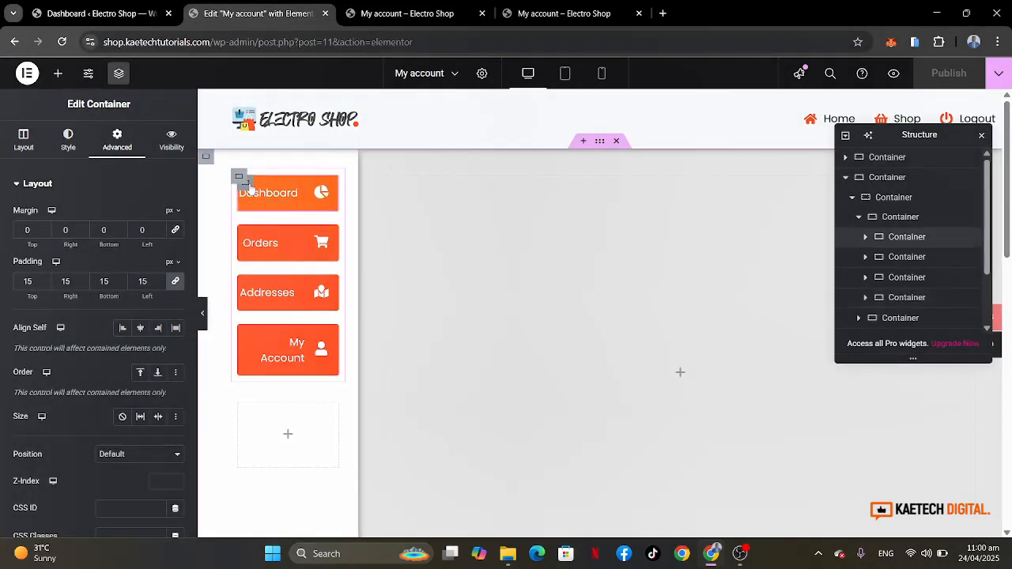
click(68, 147)
scroll(85, 307, down, 2)
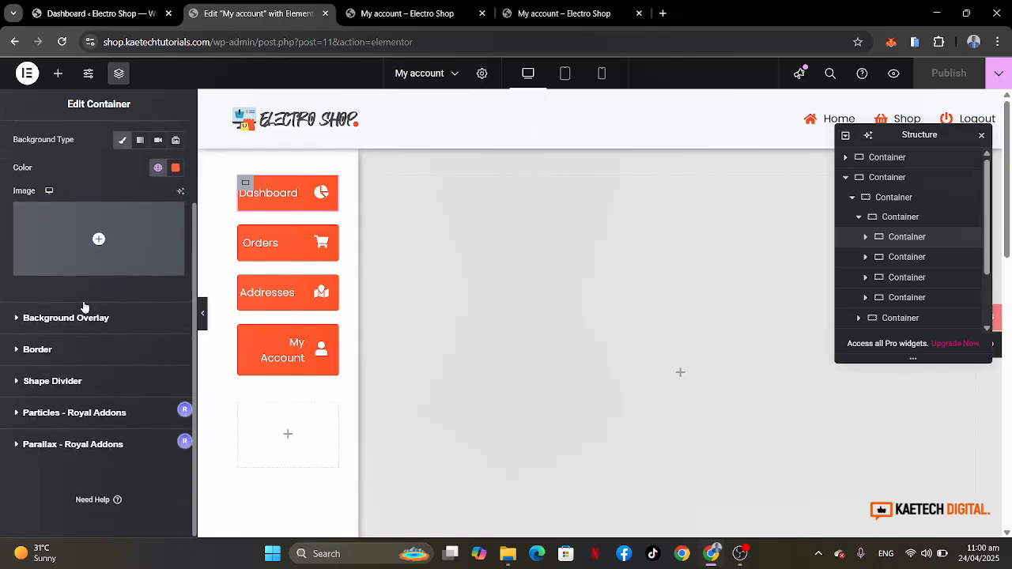
click(76, 348)
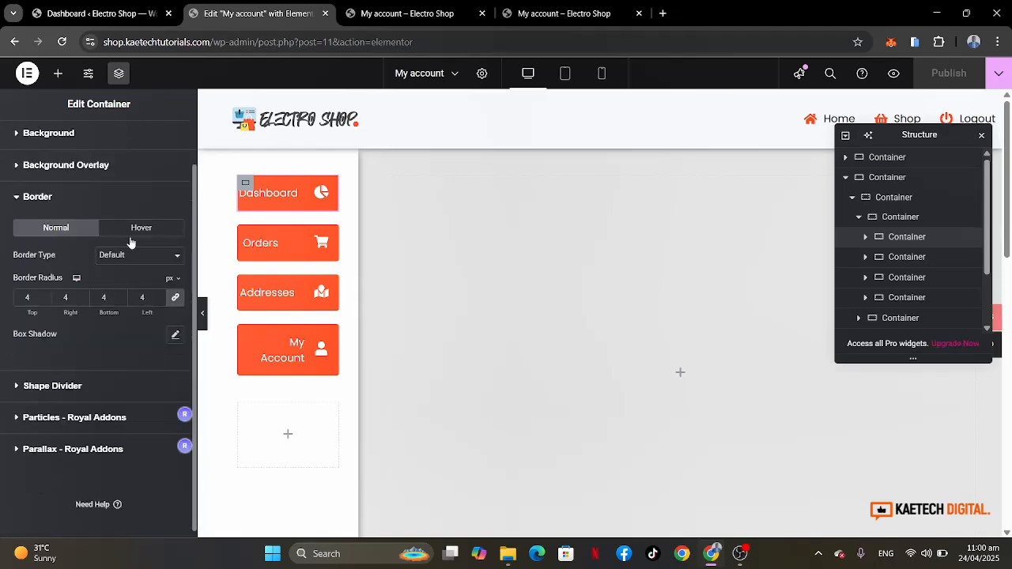
click(116, 169)
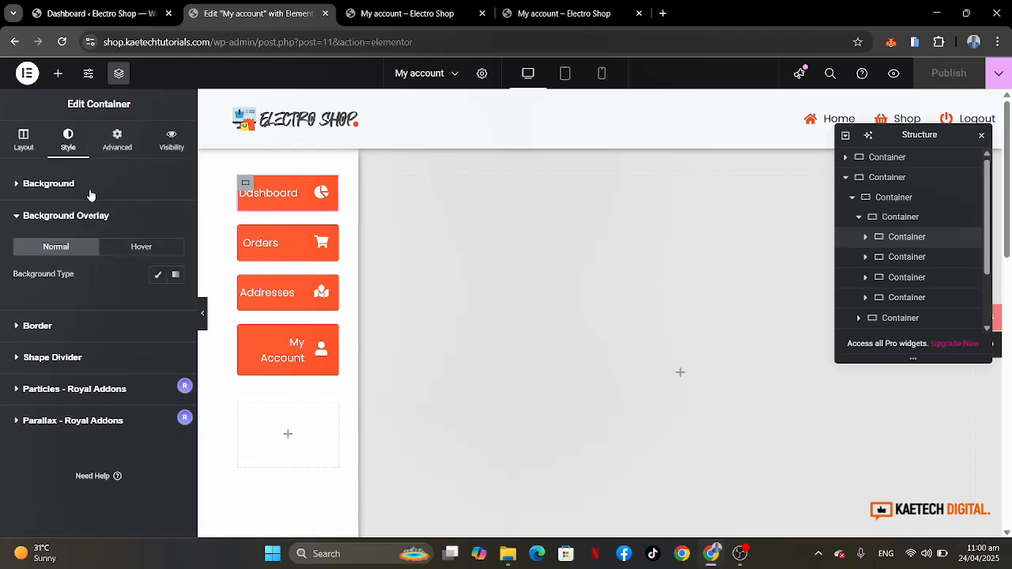
click(91, 194)
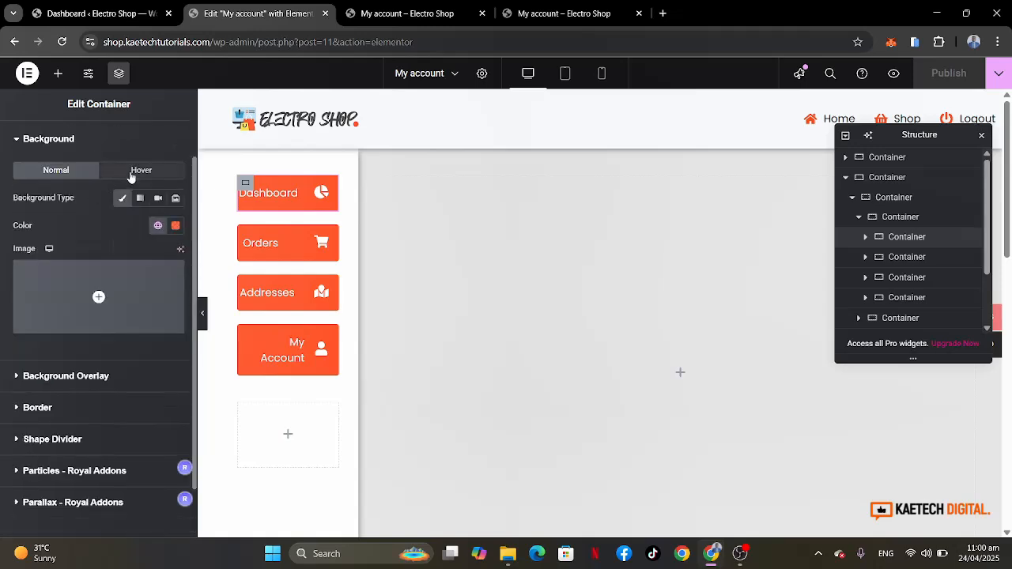
click(130, 172)
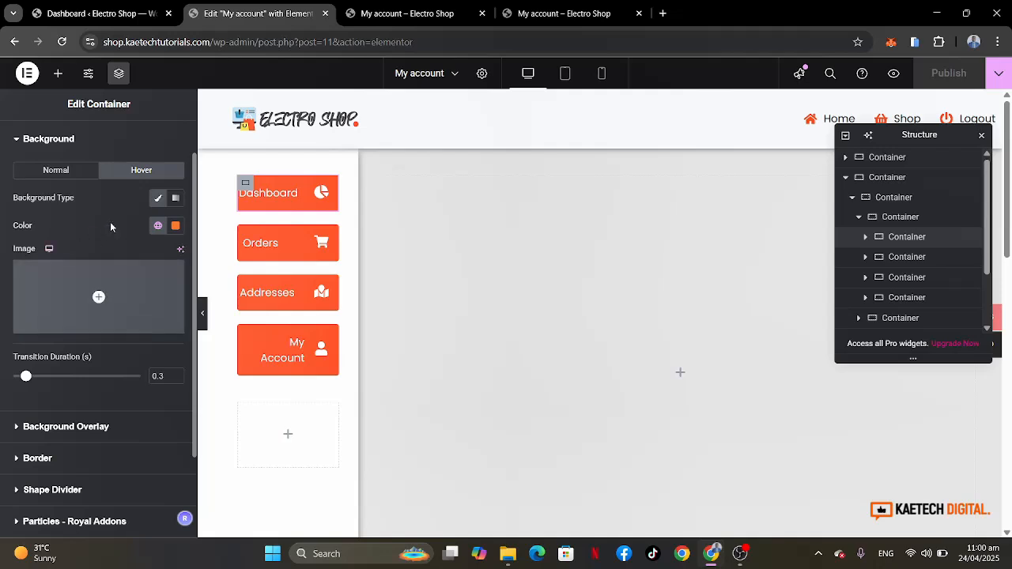
click(55, 457)
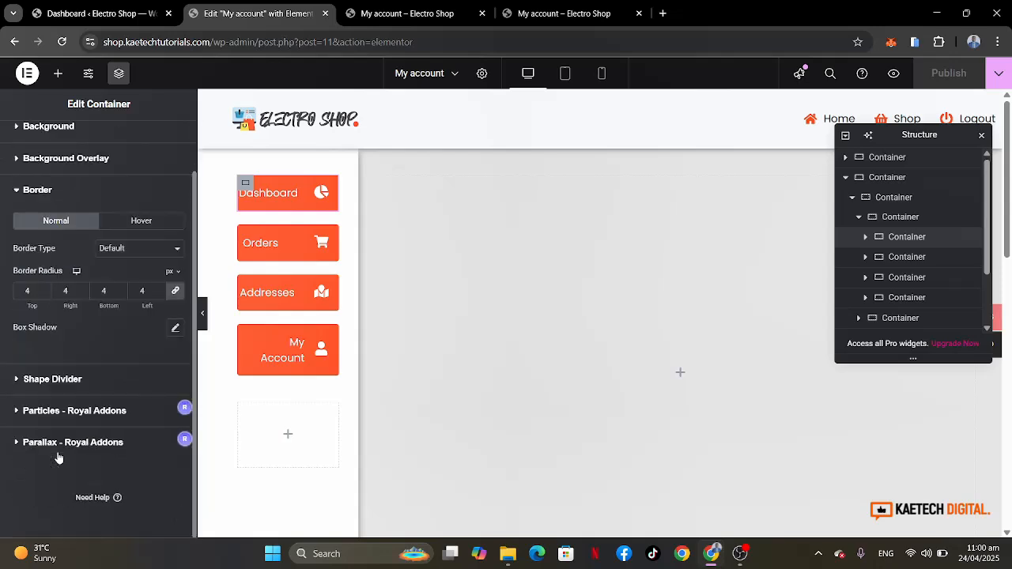
click(141, 220)
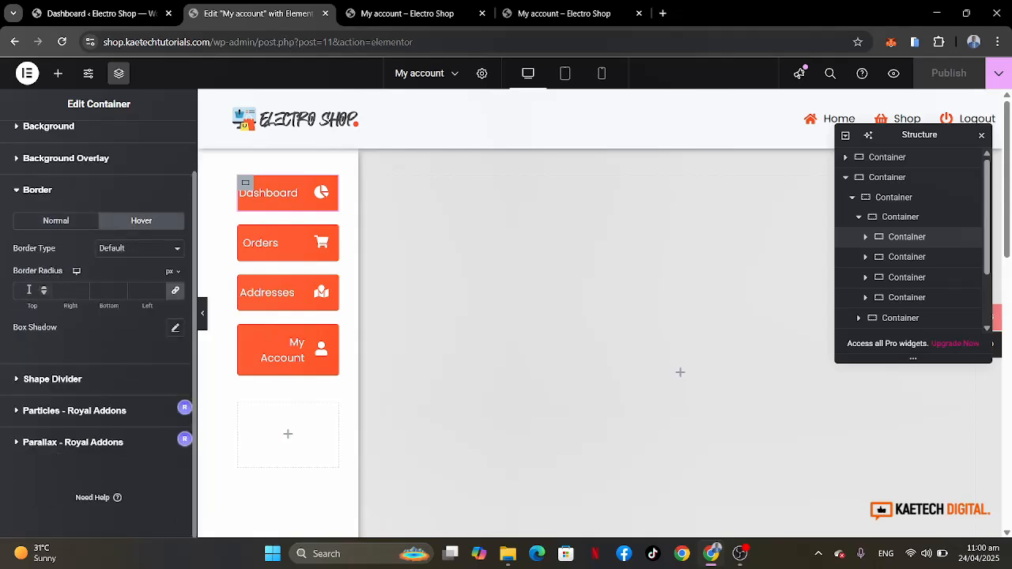
click(176, 292)
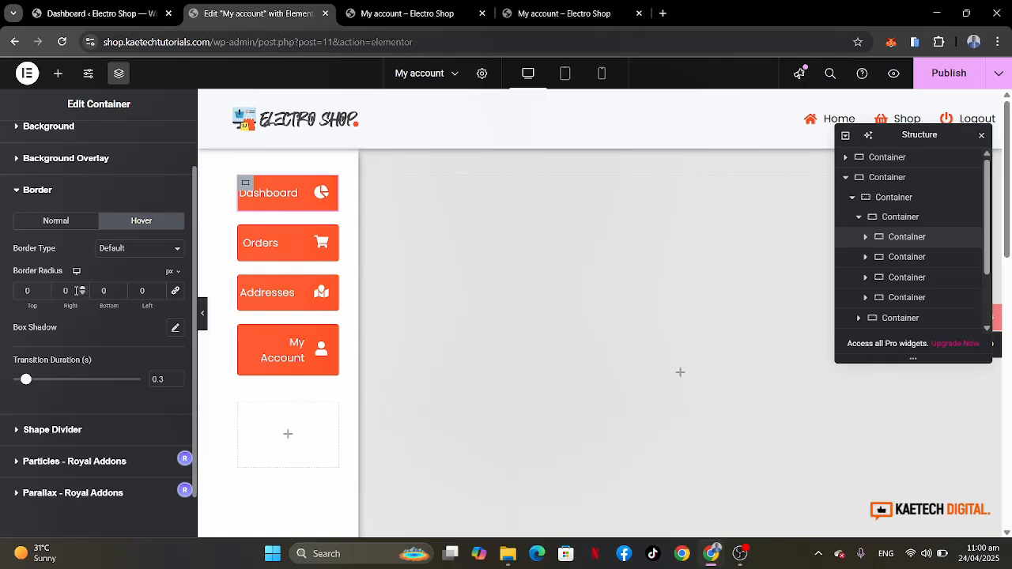
click(61, 291)
click(98, 291)
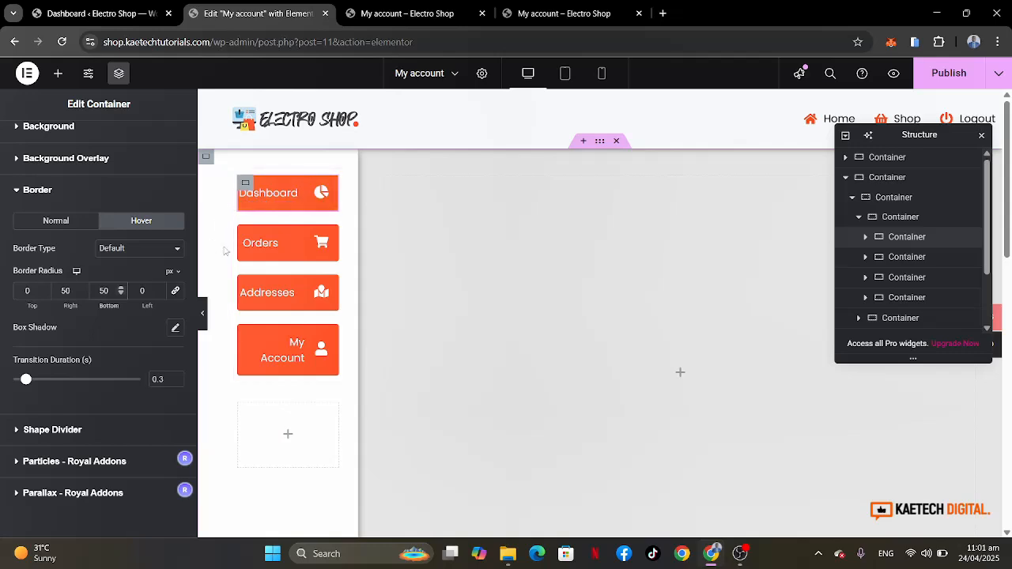
Unlink the Orders container's Hover-state border radius and set right and bottom to 50 px, with top and left at 0.
click(246, 235)
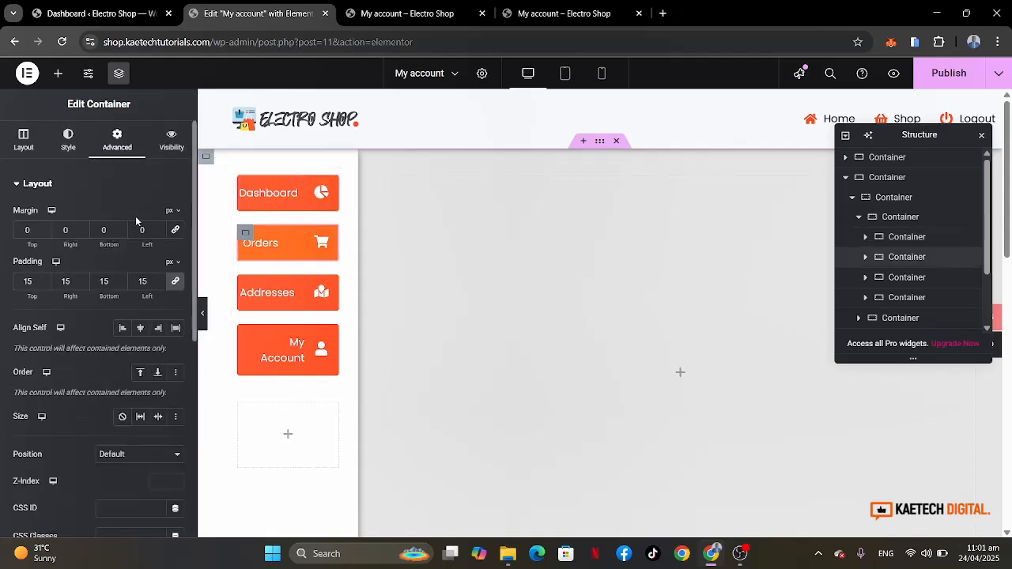
click(67, 143)
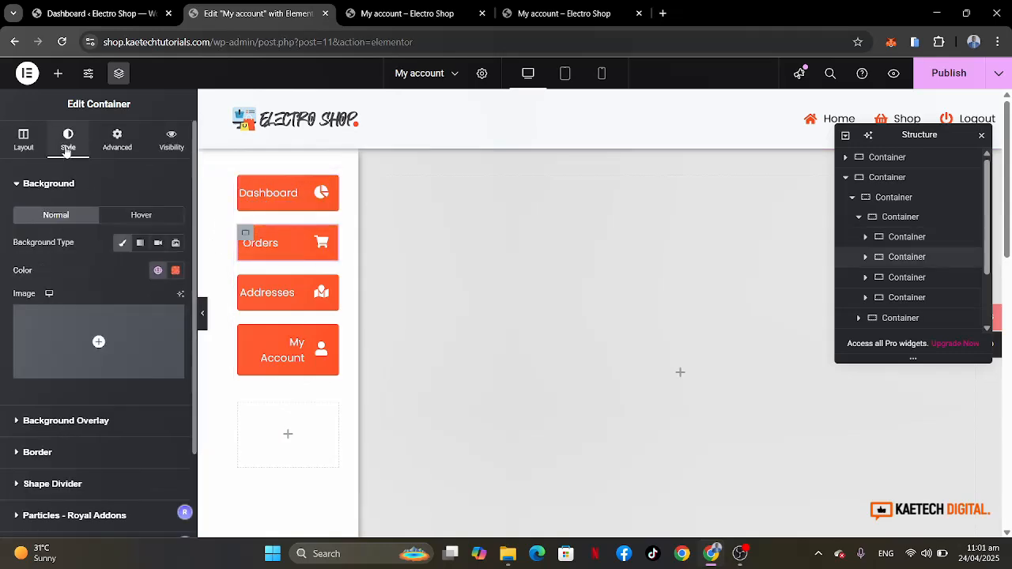
click(99, 456)
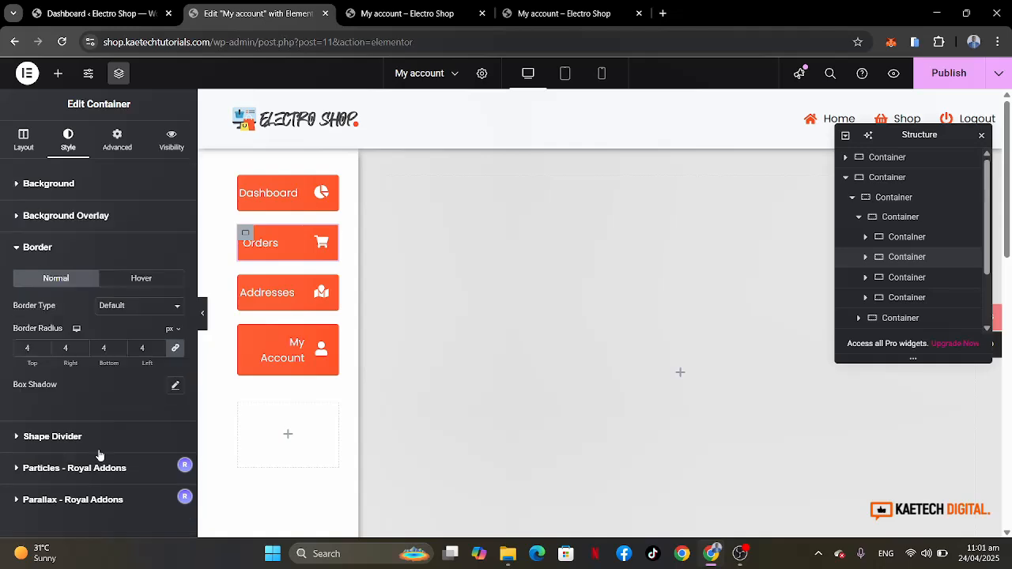
click(151, 232)
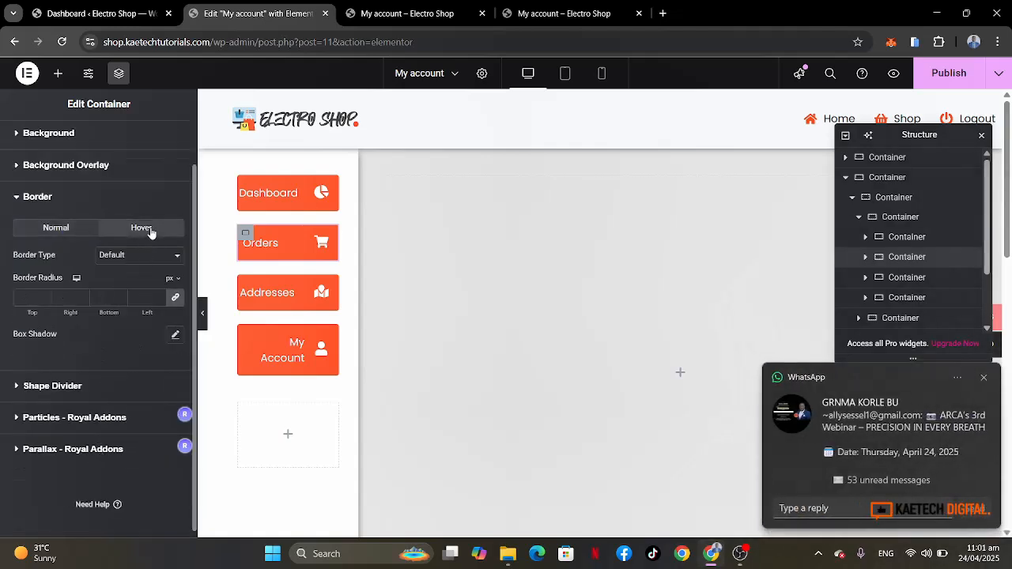
click(985, 380)
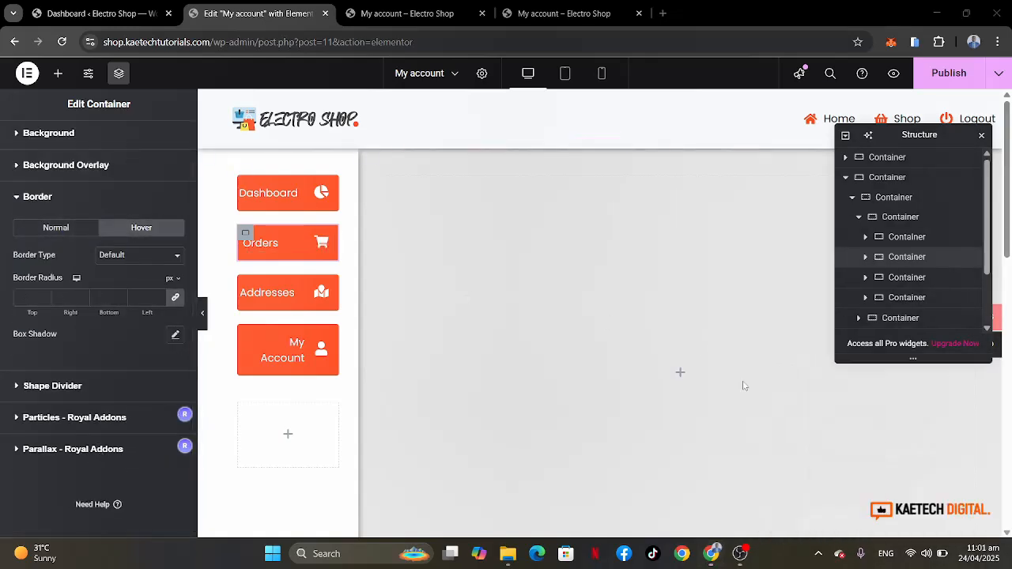
click(175, 303)
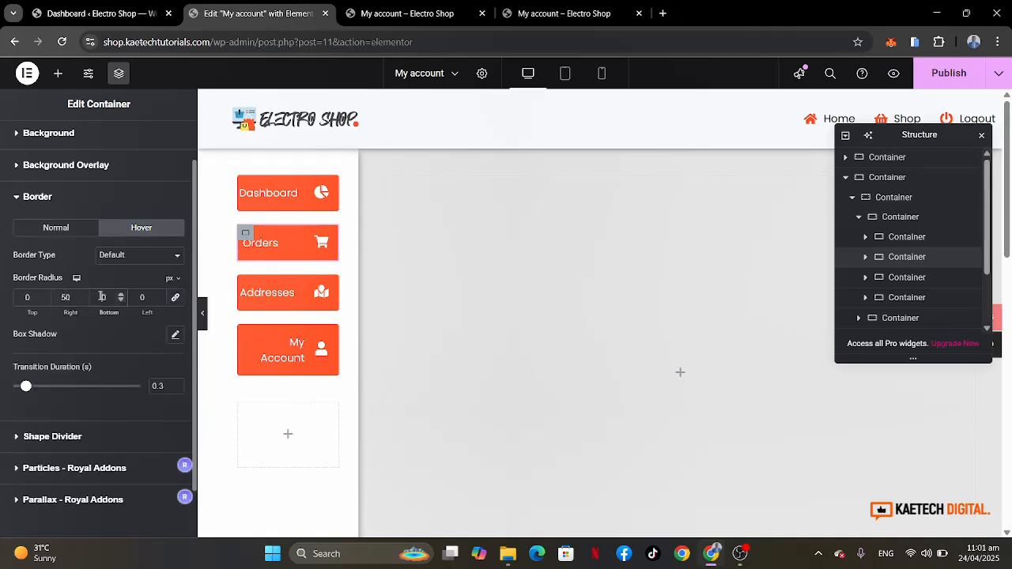
Give the Addresses container an unlinked Hover-state border radius of 50 px for right and bottom, keeping top and left at 0.
click(246, 286)
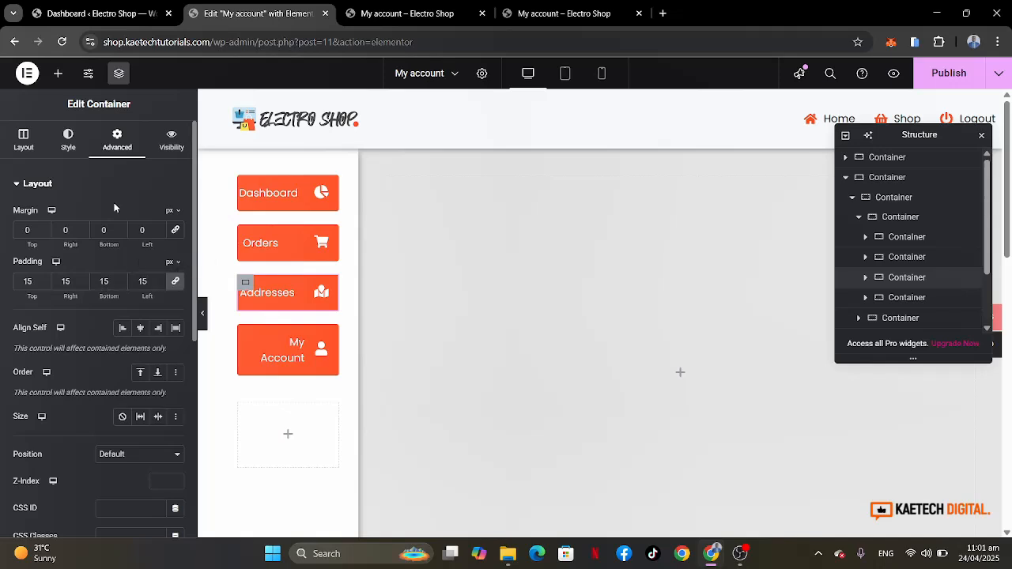
scroll(68, 447, down, 1)
scroll(68, 447, up, 1)
click(70, 140)
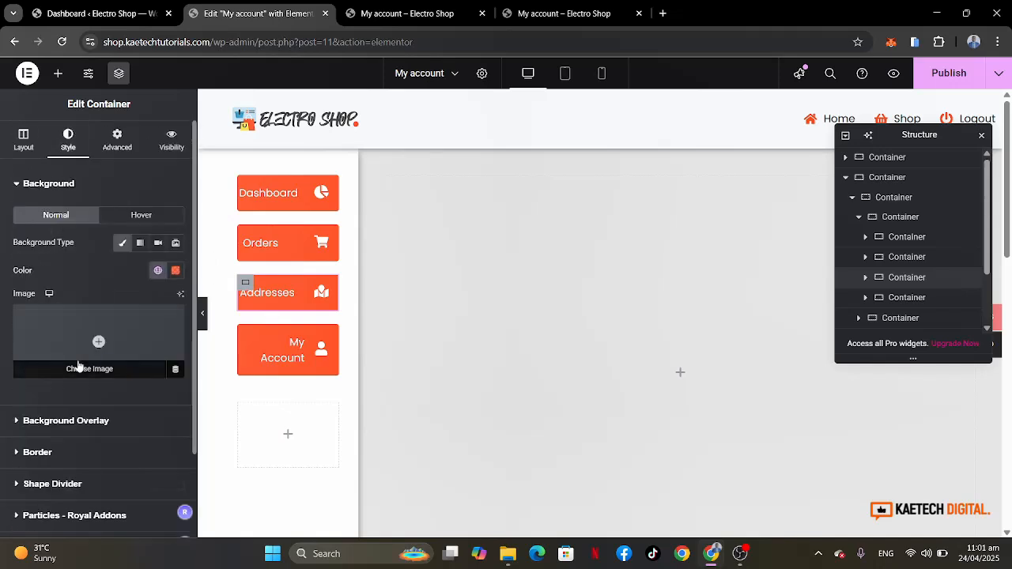
scroll(77, 366, down, 2)
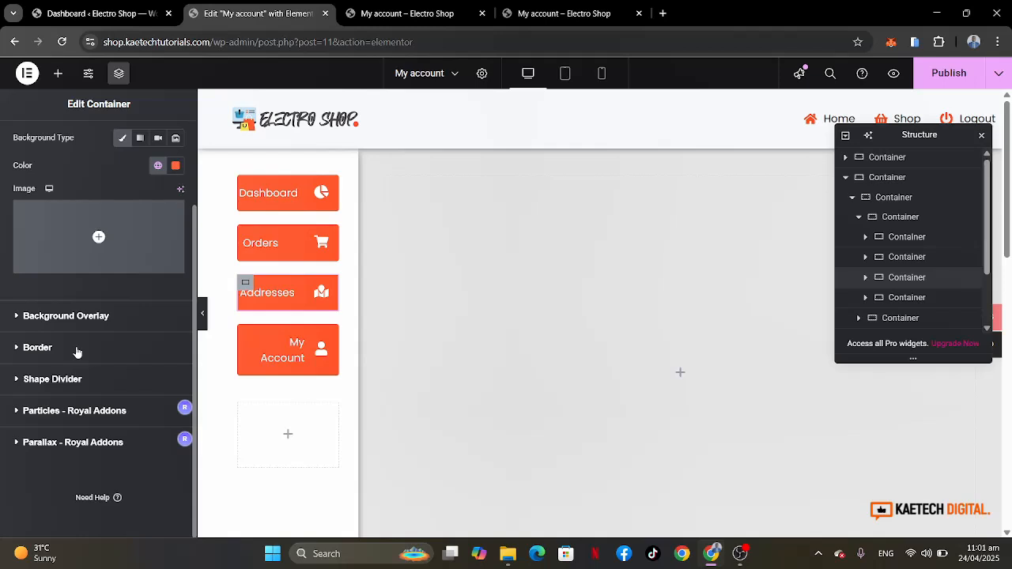
click(77, 351)
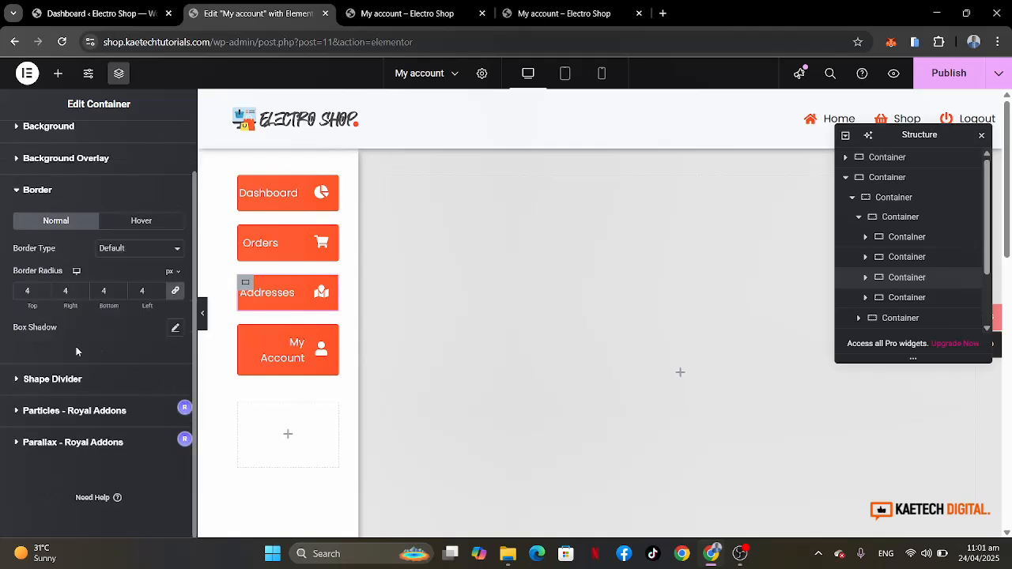
click(141, 222)
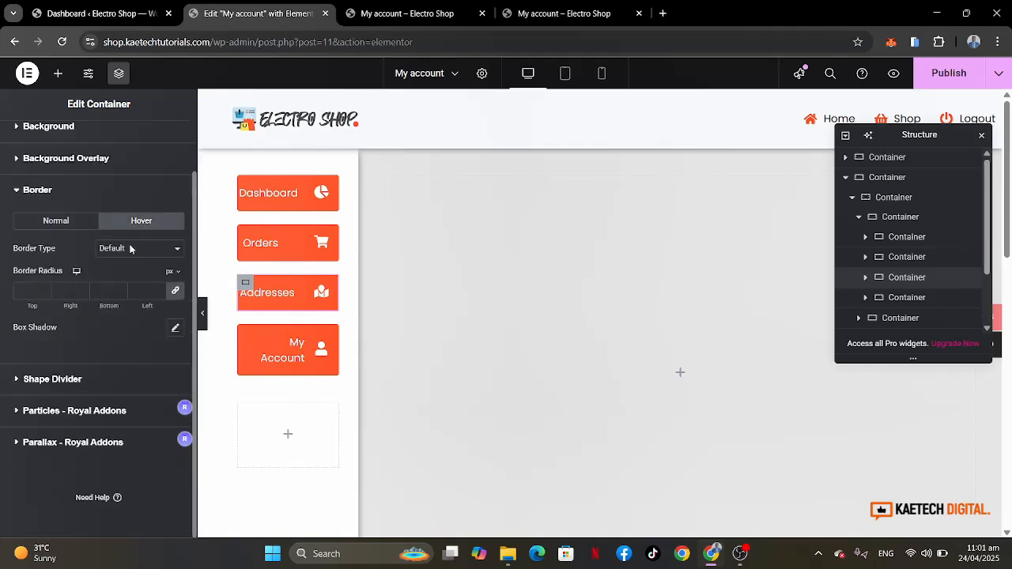
click(65, 291)
text(50)
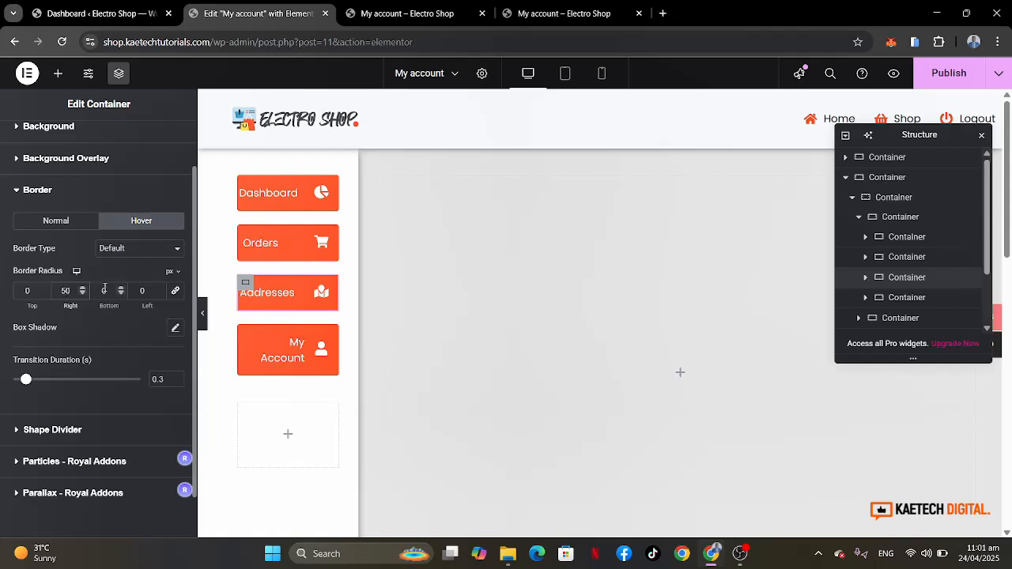
click(102, 291)
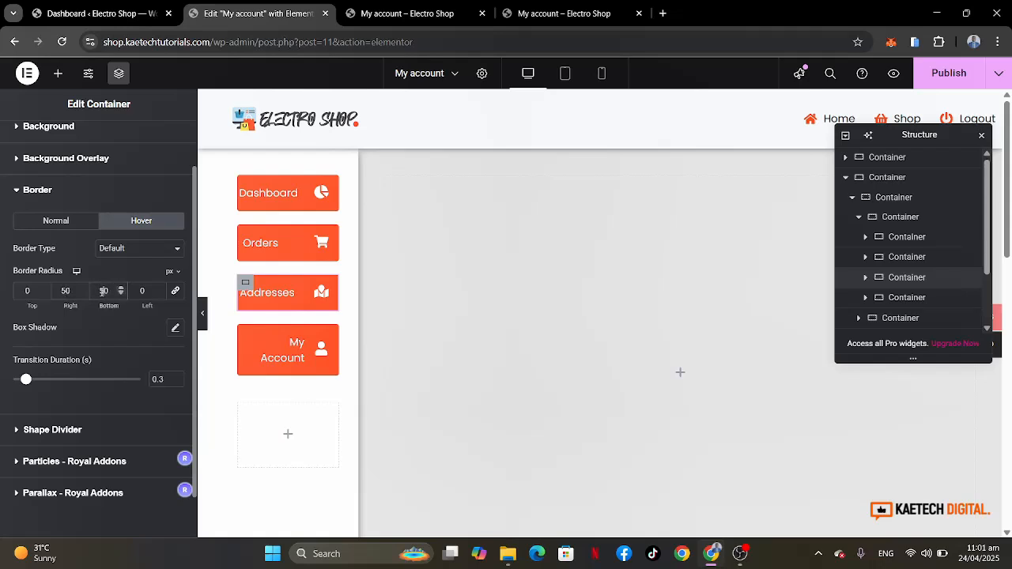
Set the My Account container's Hover-state border radius, unlinked, to top 0, right 50, bottom 50 and left 0 px.
click(246, 335)
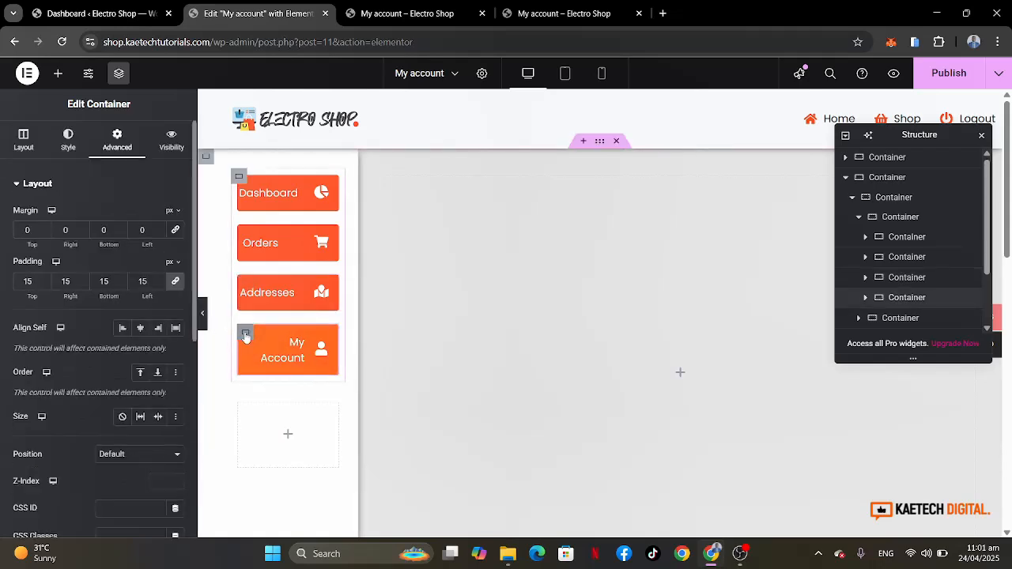
click(77, 148)
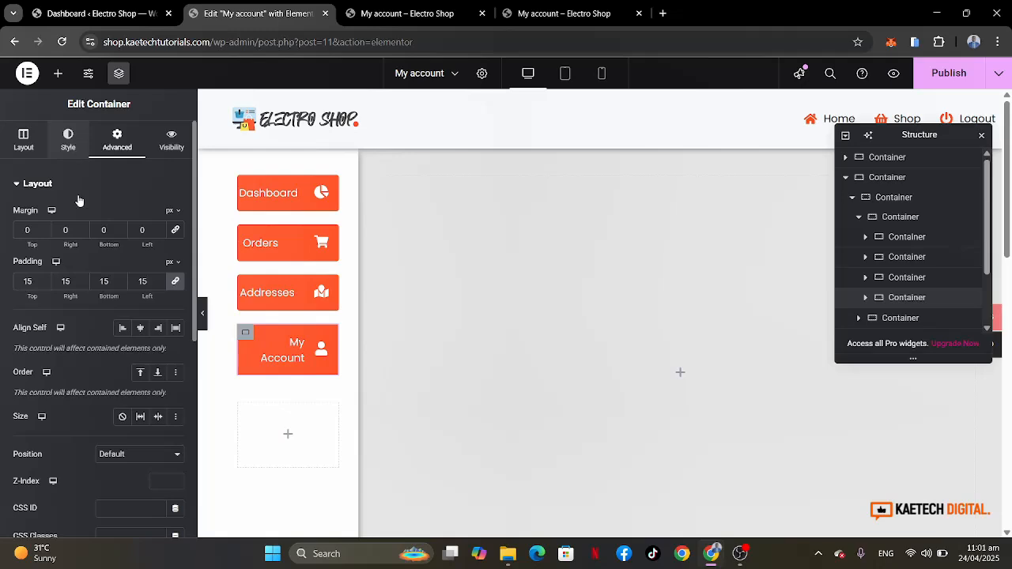
scroll(84, 319, down, 2)
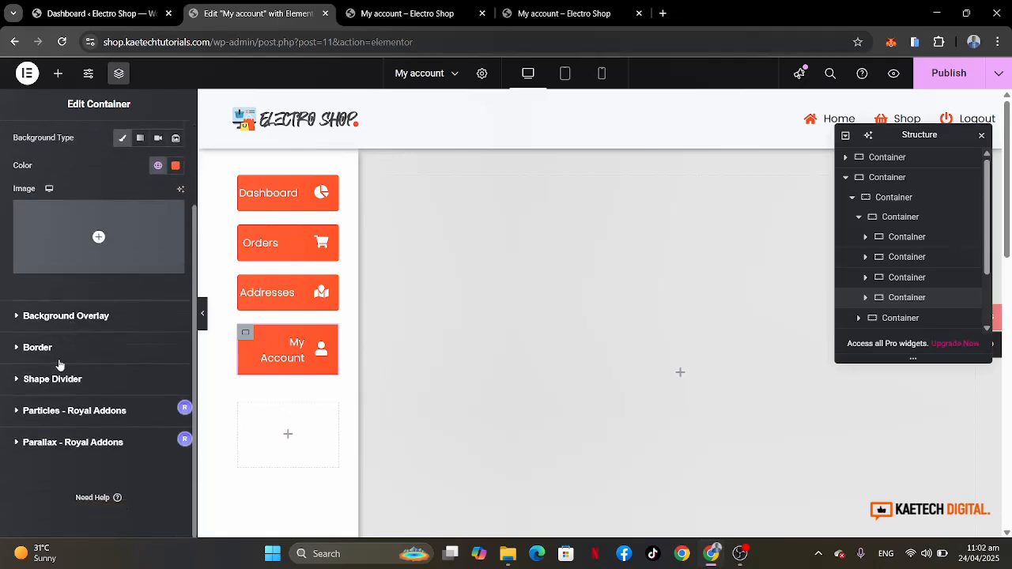
click(69, 350)
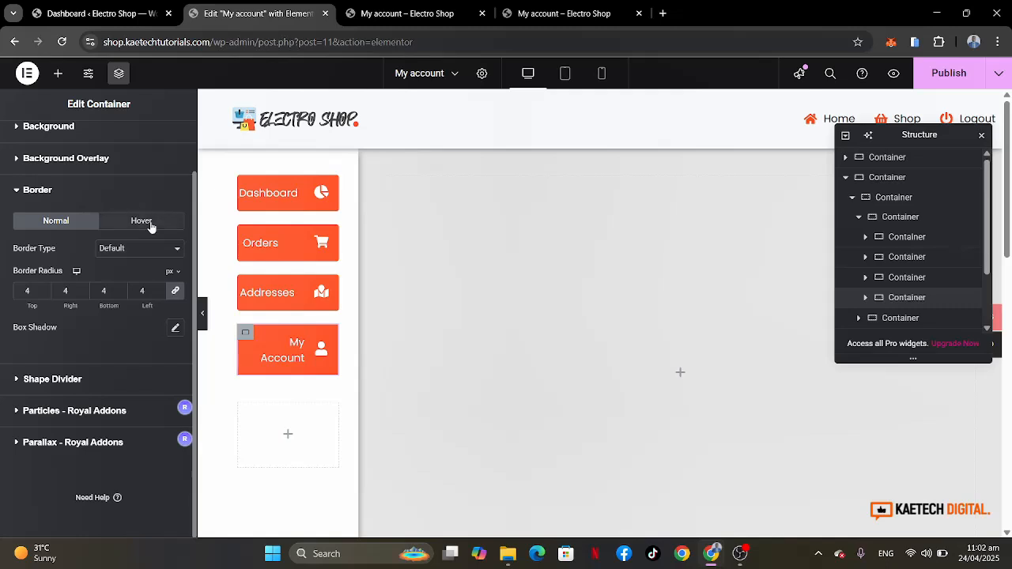
click(142, 221)
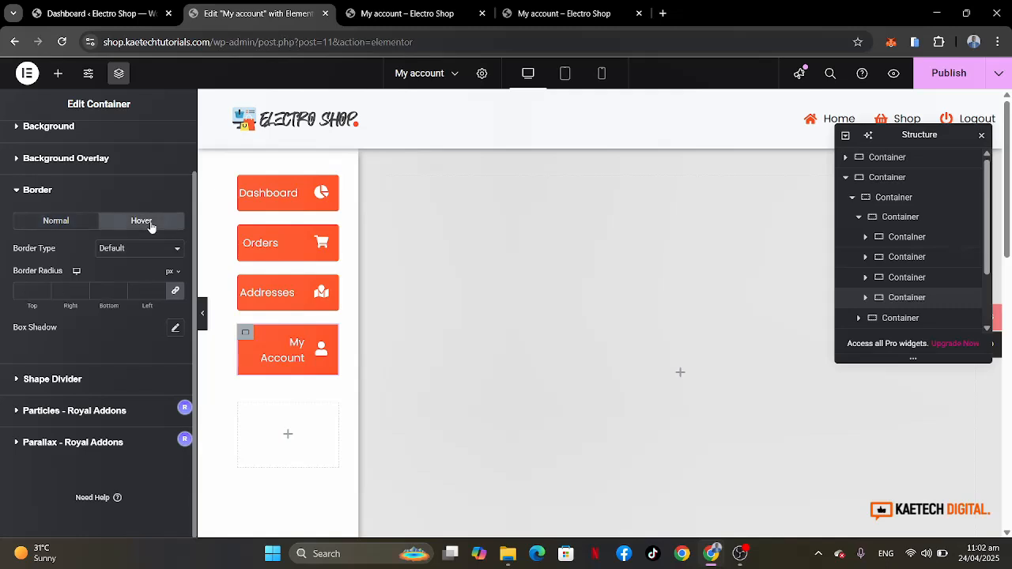
click(178, 295)
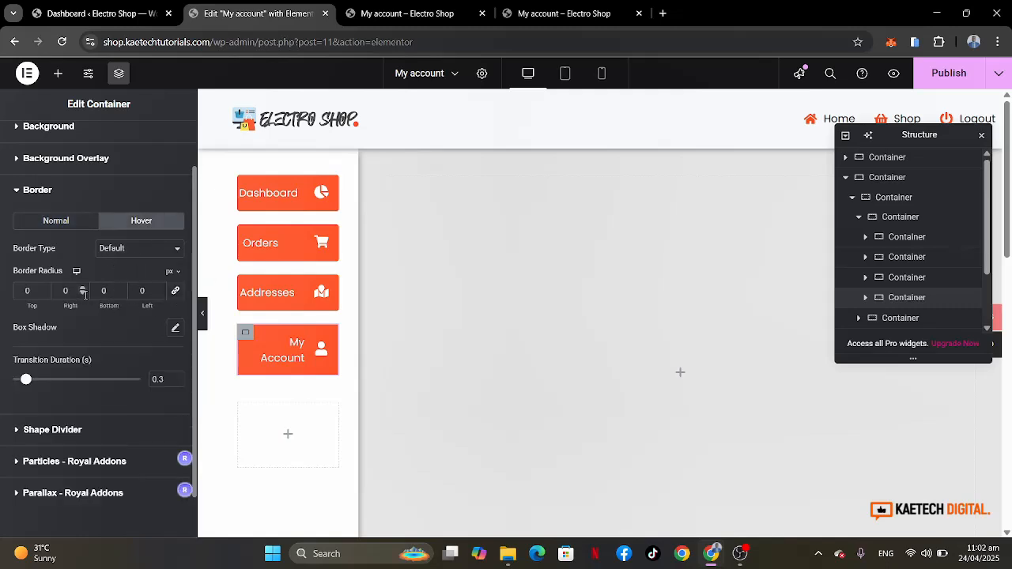
click(63, 291)
Publish the page changes and reload the live My account page to check the sidebar buttons.
click(936, 76)
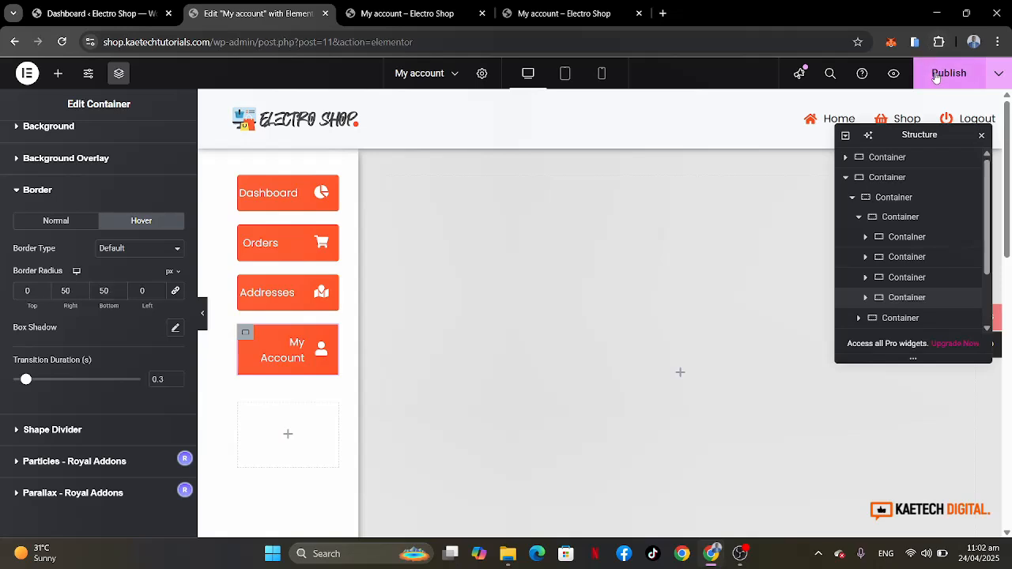
click(433, 15)
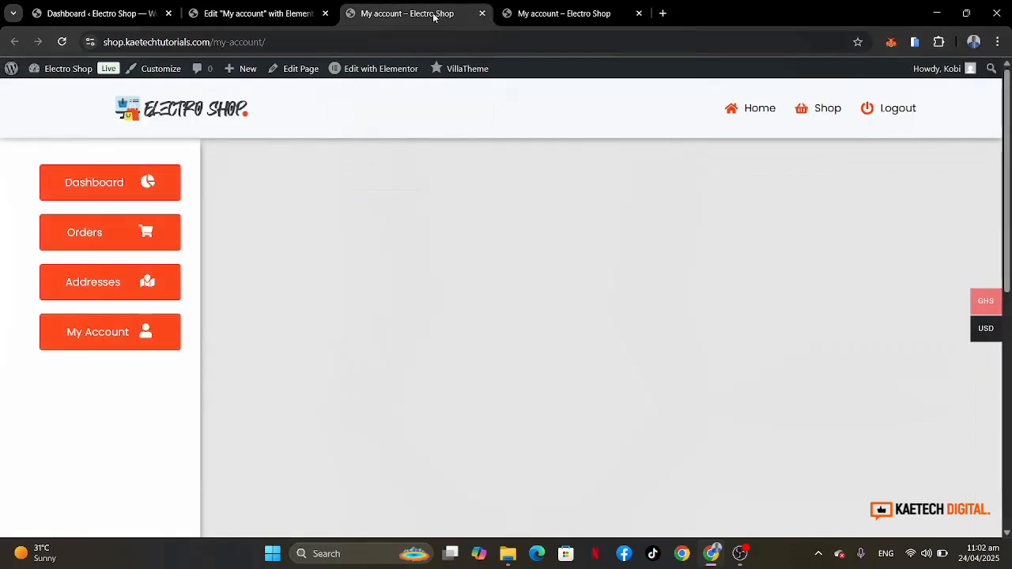
click(62, 43)
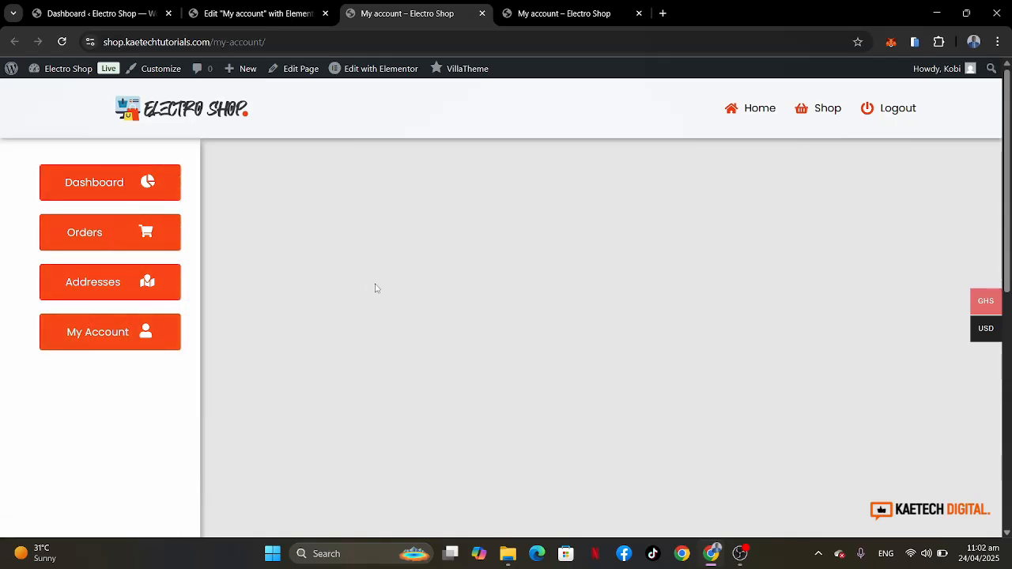
Back in the page editor, set the padding of the empty container below the My Account button to 25 px on all sides.
click(276, 14)
scroll(285, 254, down, 3)
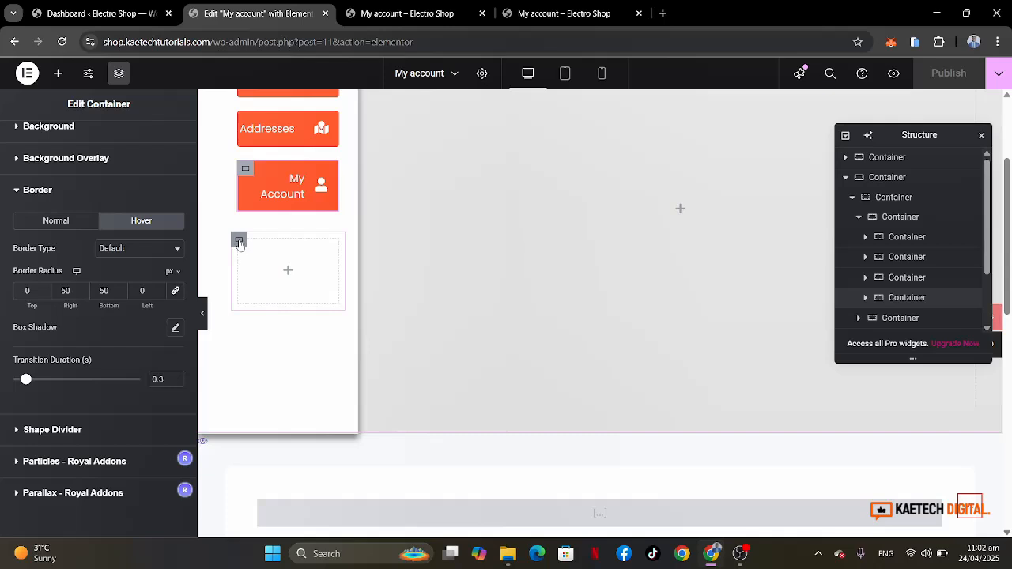
click(240, 241)
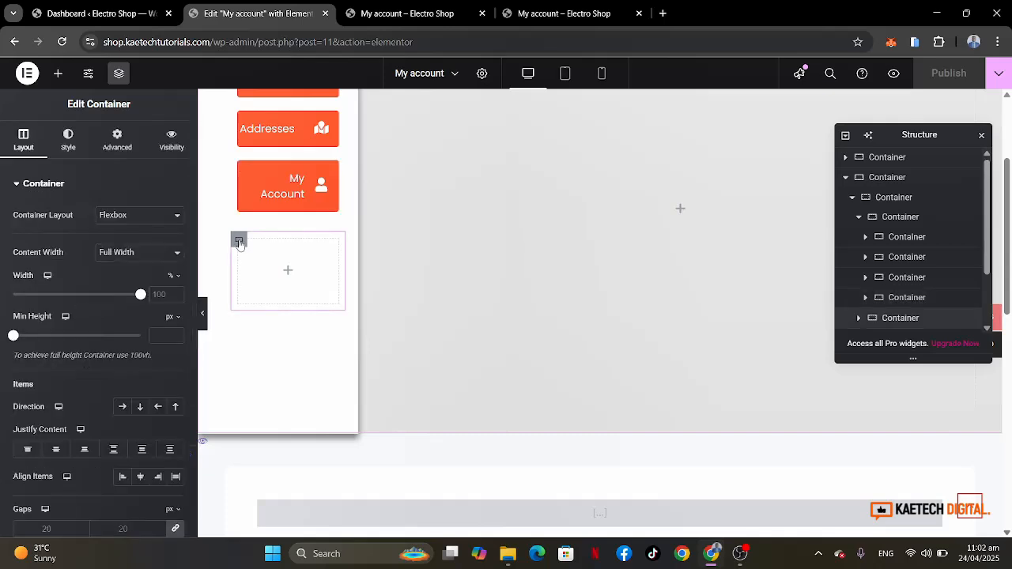
click(112, 151)
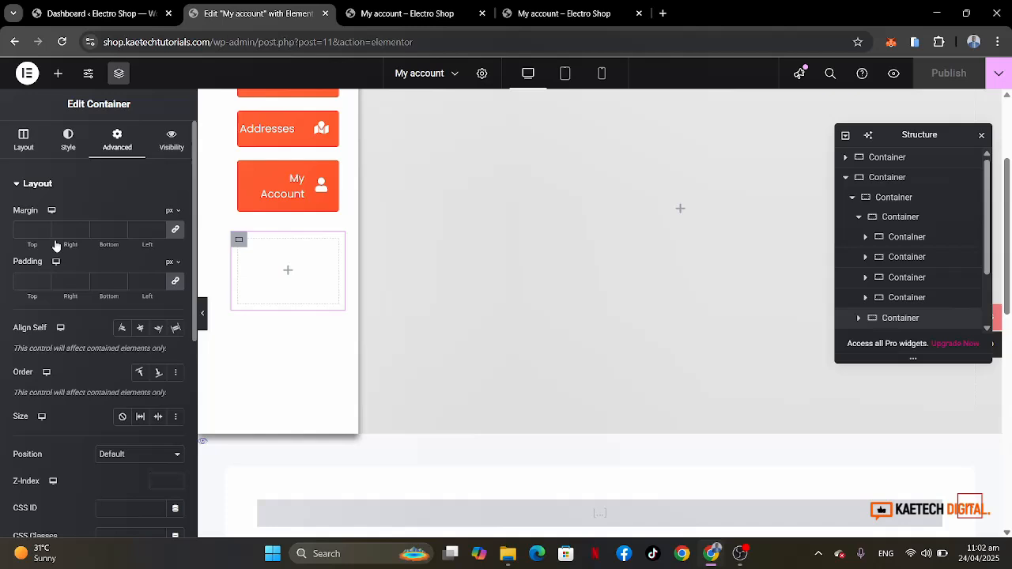
click(27, 282)
text(25)
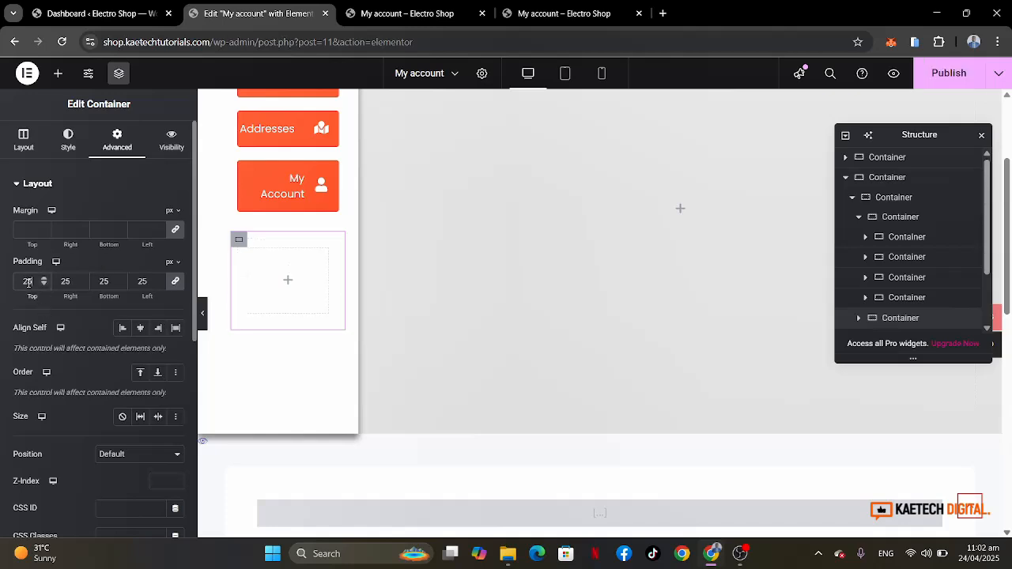
Give the empty container below My Account a classic background in the global Secondary color.
click(288, 281)
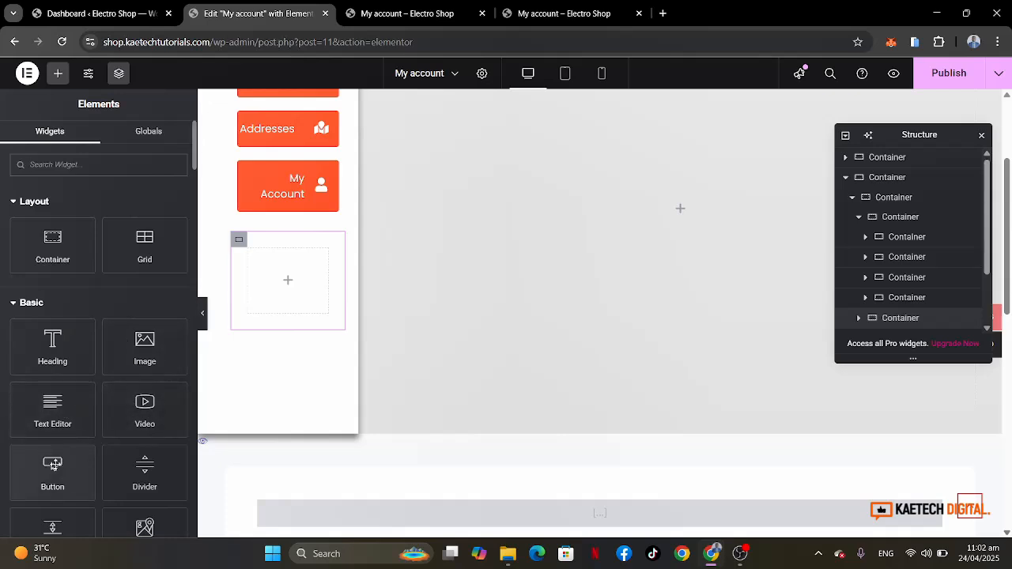
click(239, 241)
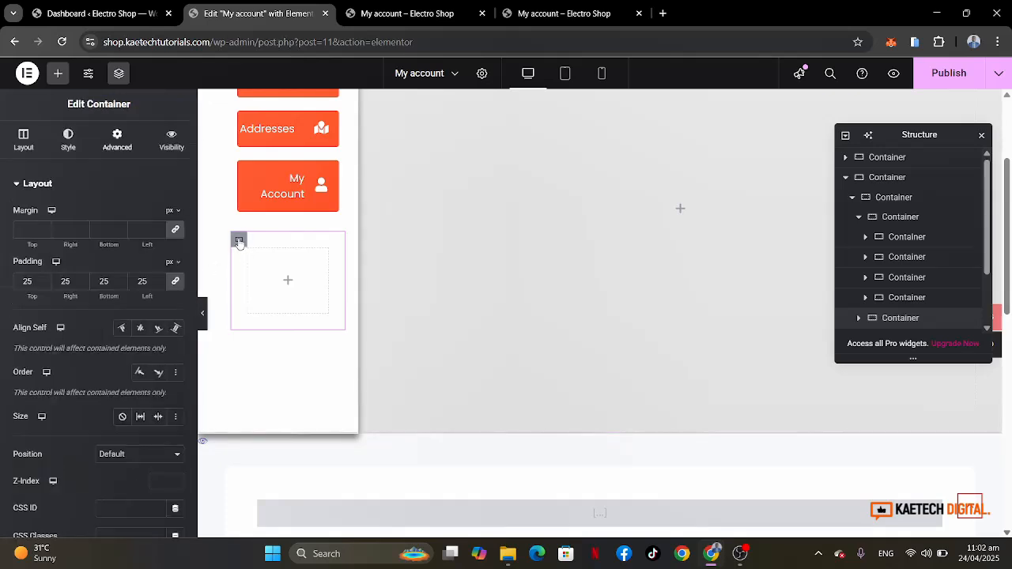
click(69, 141)
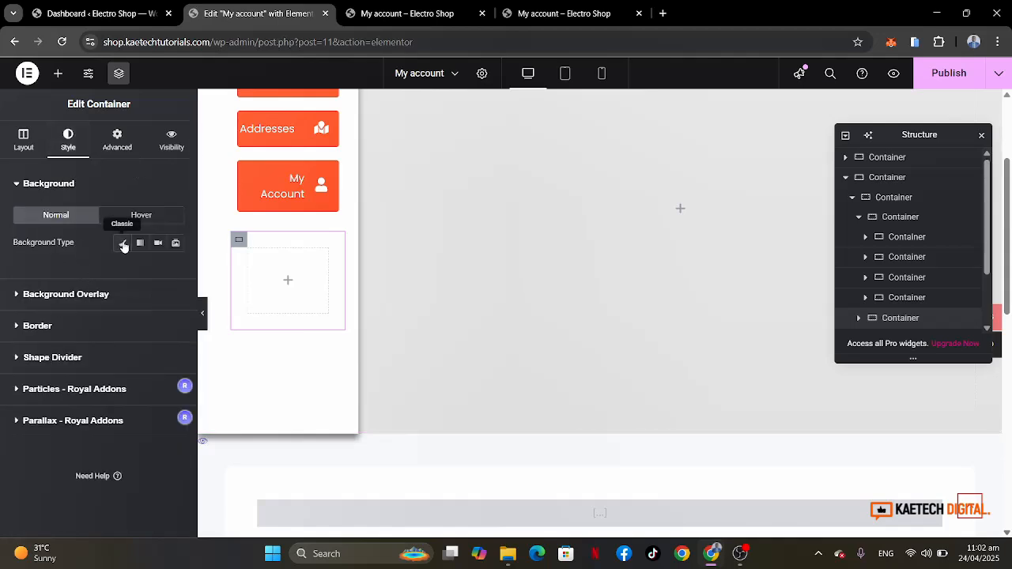
click(123, 243)
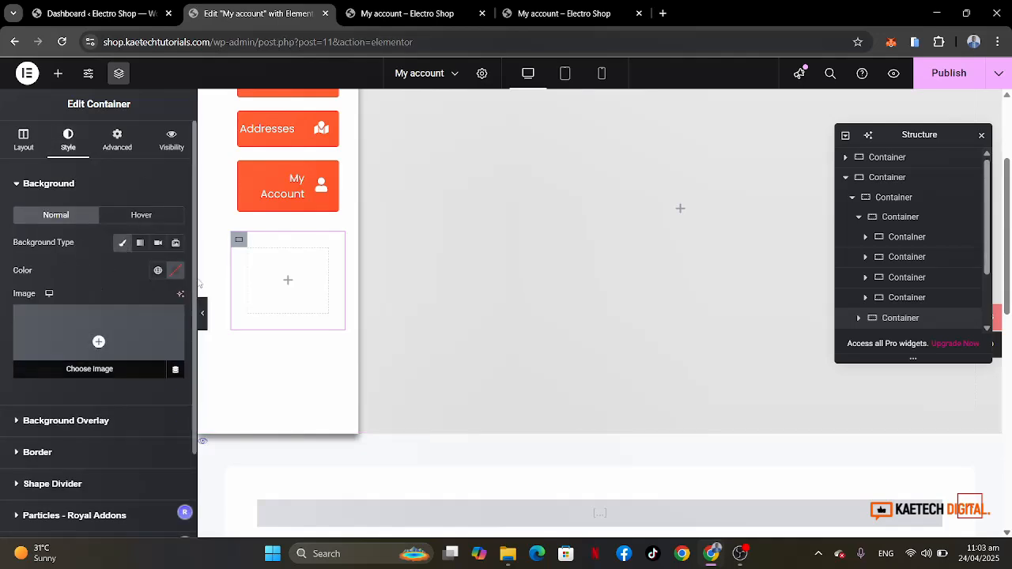
click(159, 271)
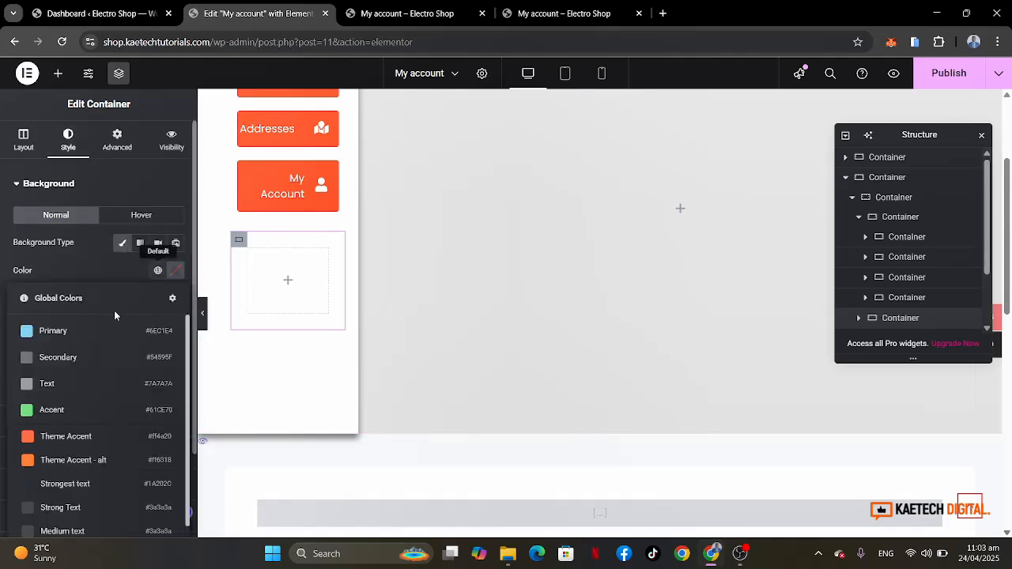
click(87, 357)
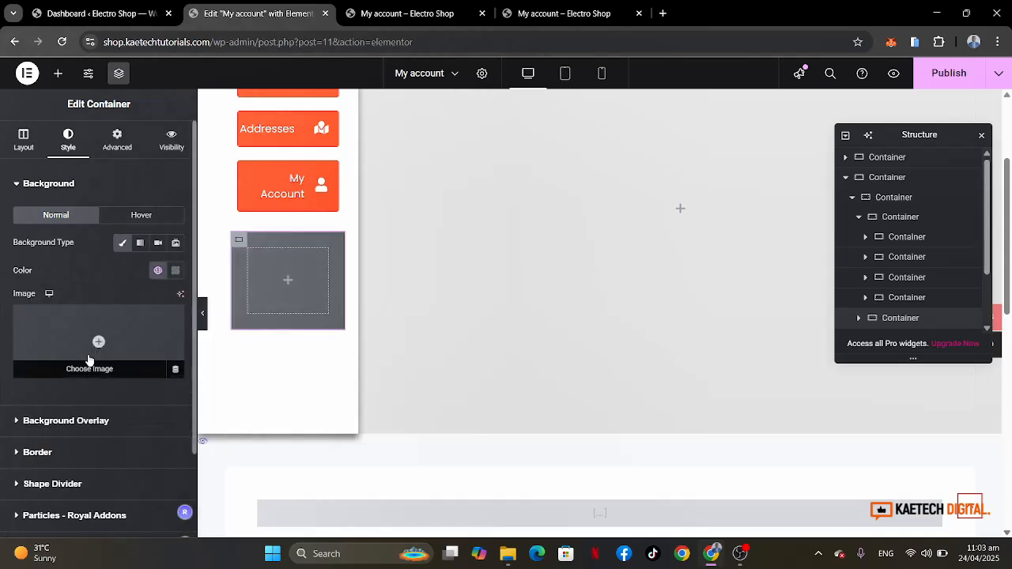
Add a Button widget inside the grey container and set its background to the orange global accent color.
click(289, 281)
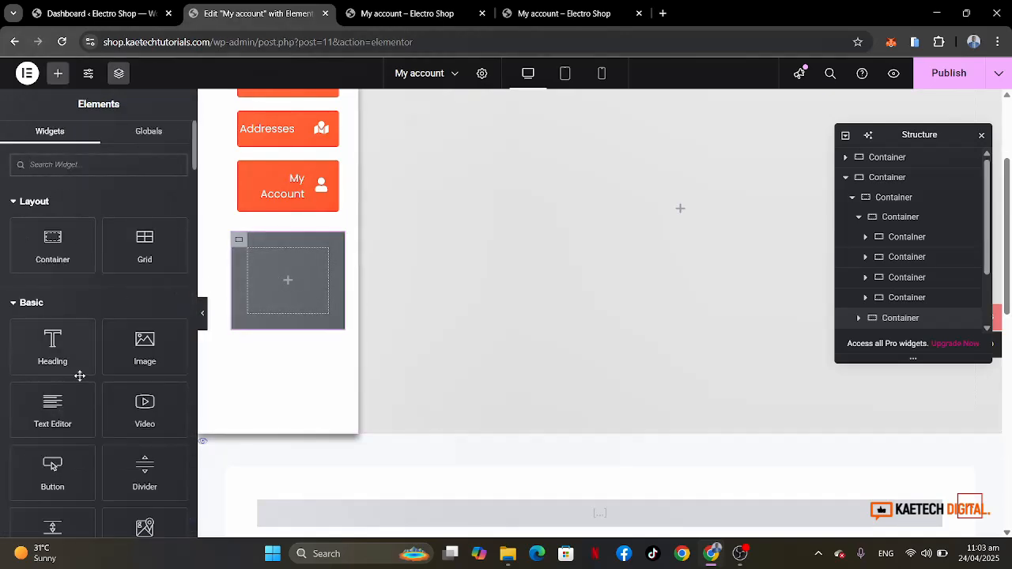
drag(55, 470, 291, 278)
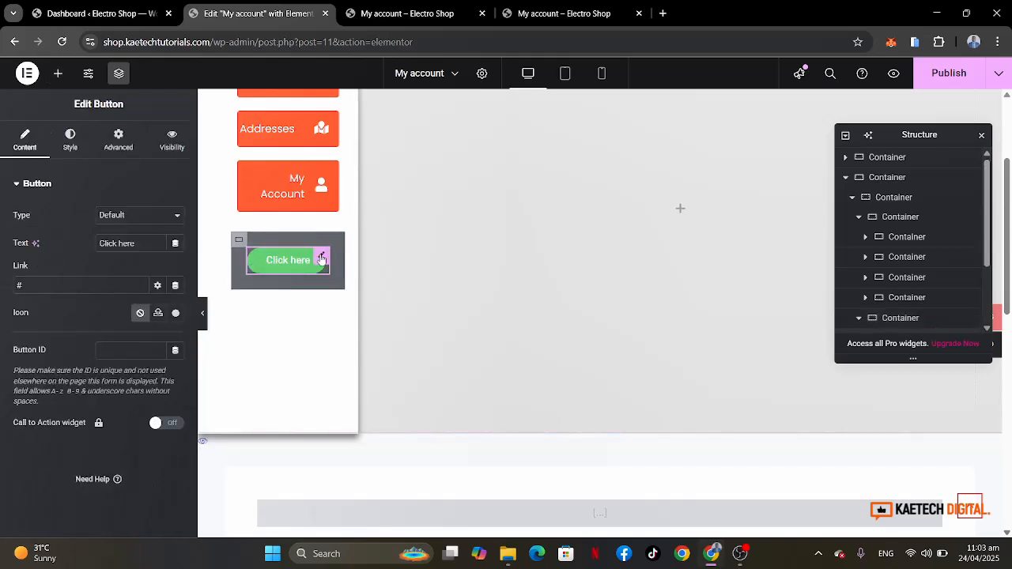
click(71, 141)
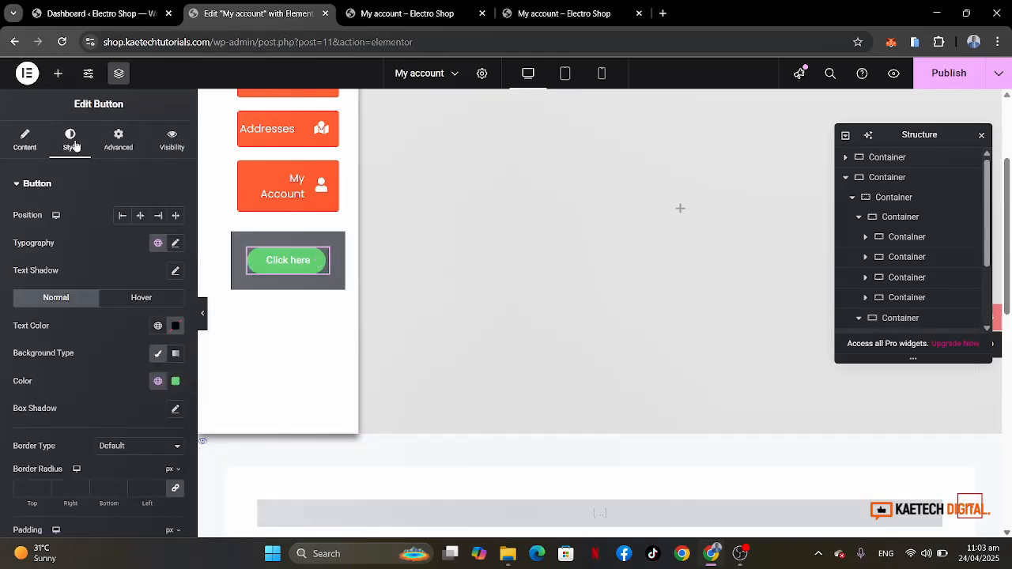
click(158, 384)
click(66, 228)
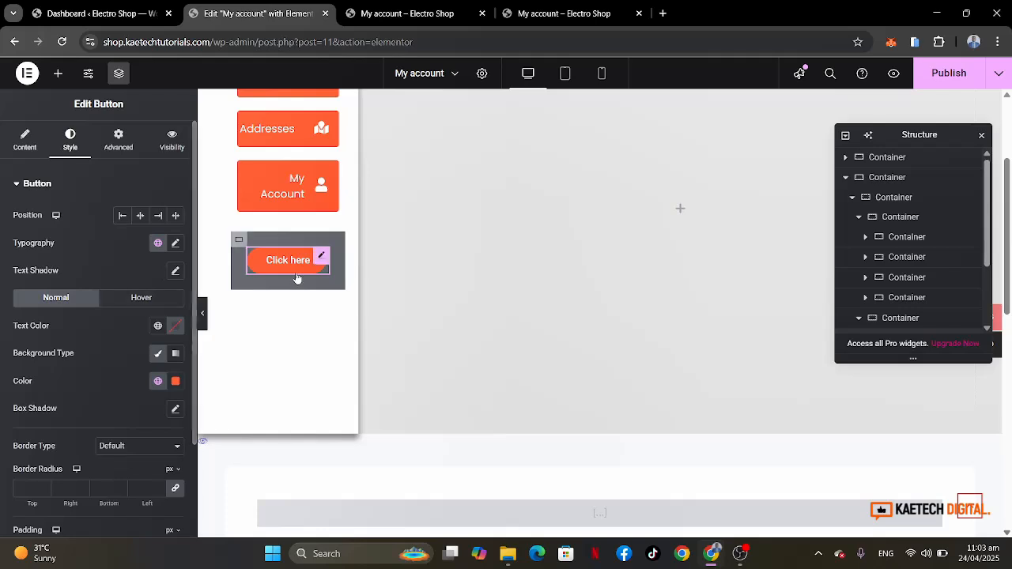
Change the new button's text to "Support" and give it the Headset icon from the icon library.
click(24, 142)
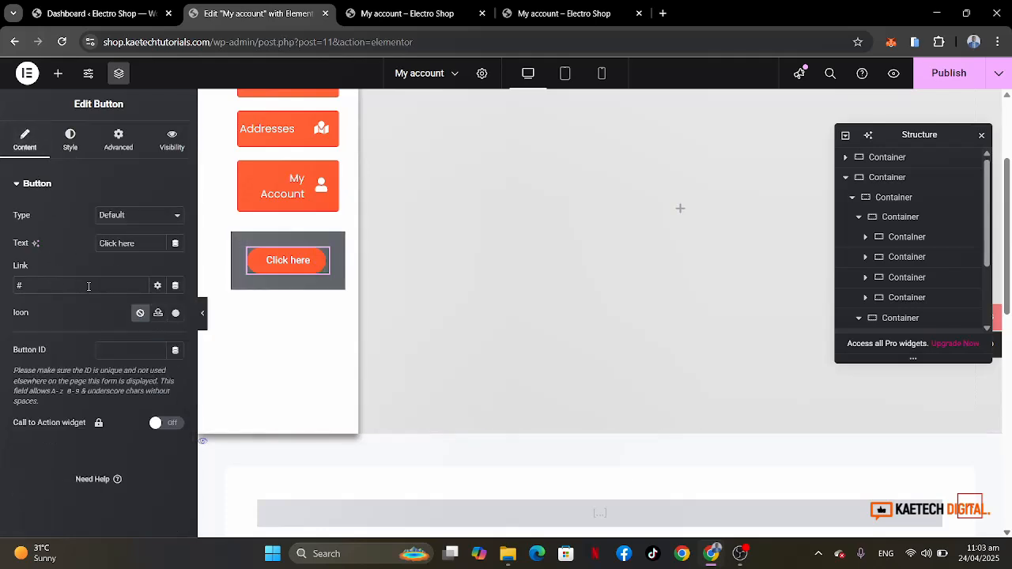
drag(149, 245, 3, 236)
text(Support)
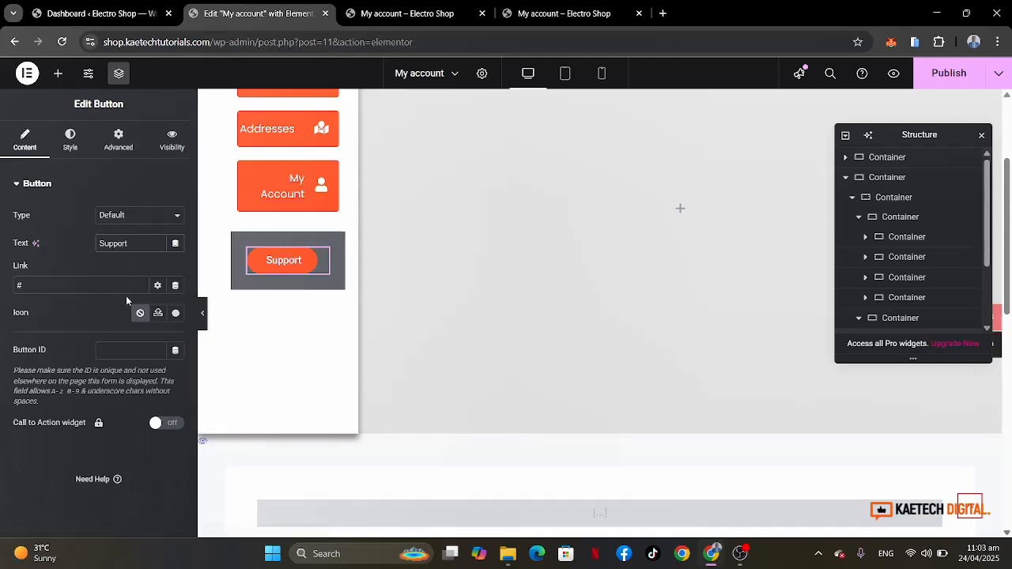
click(177, 313)
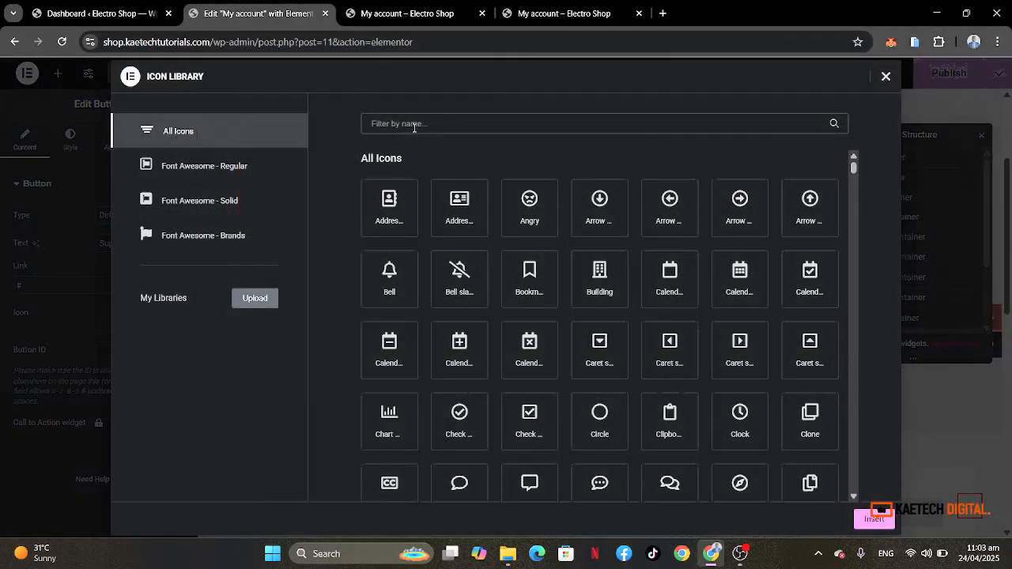
click(413, 127)
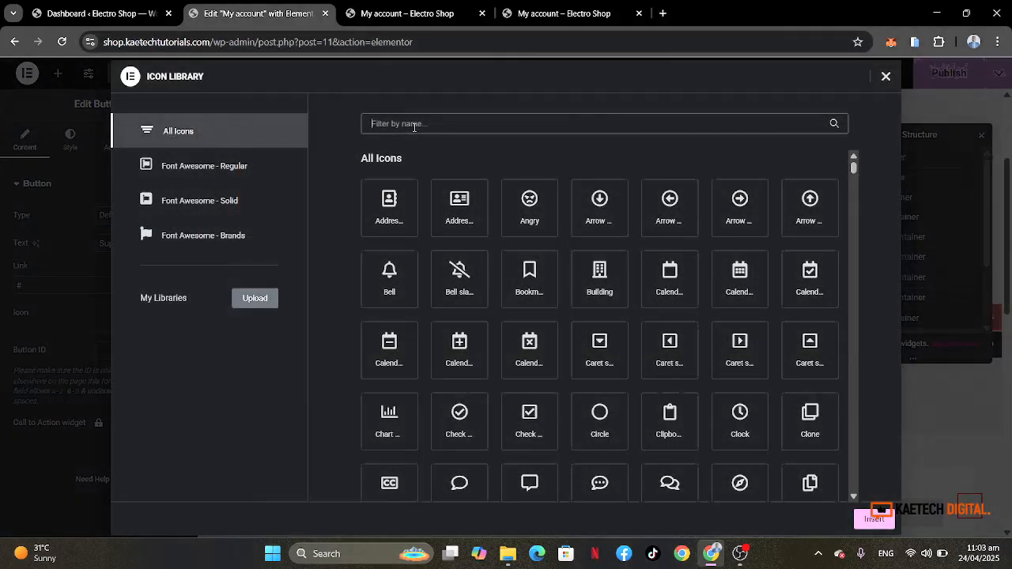
text(head)
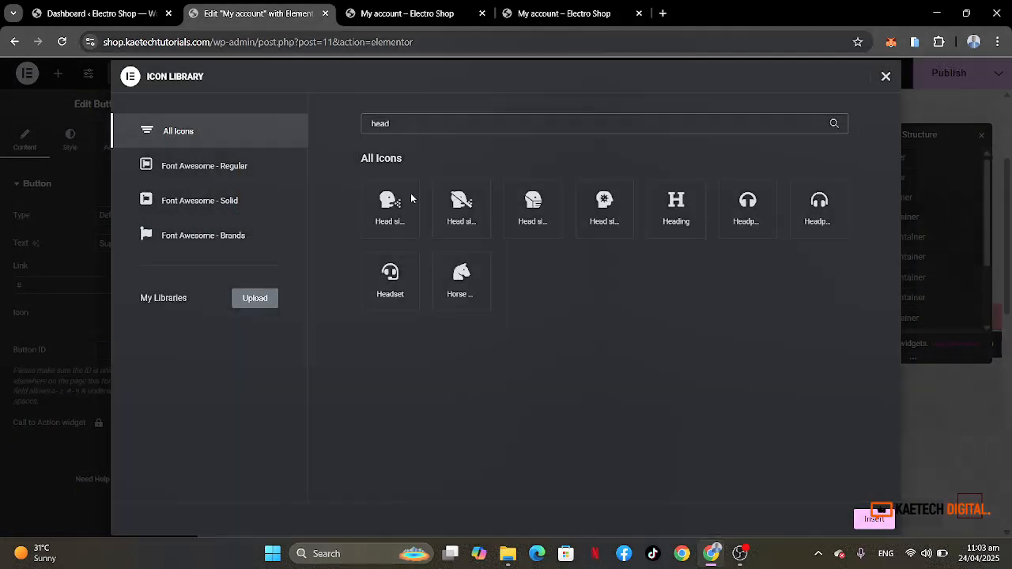
click(396, 293)
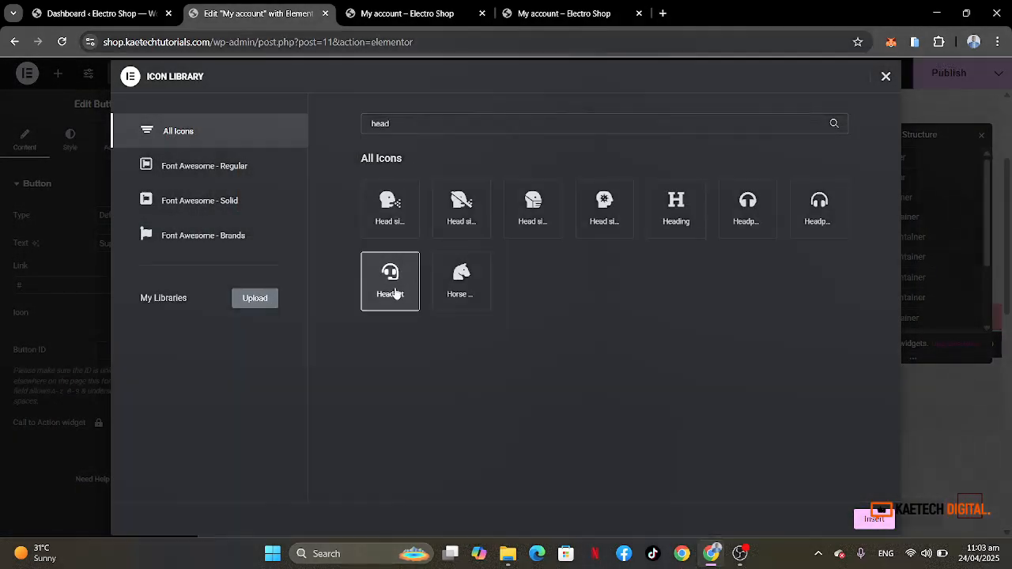
click(874, 519)
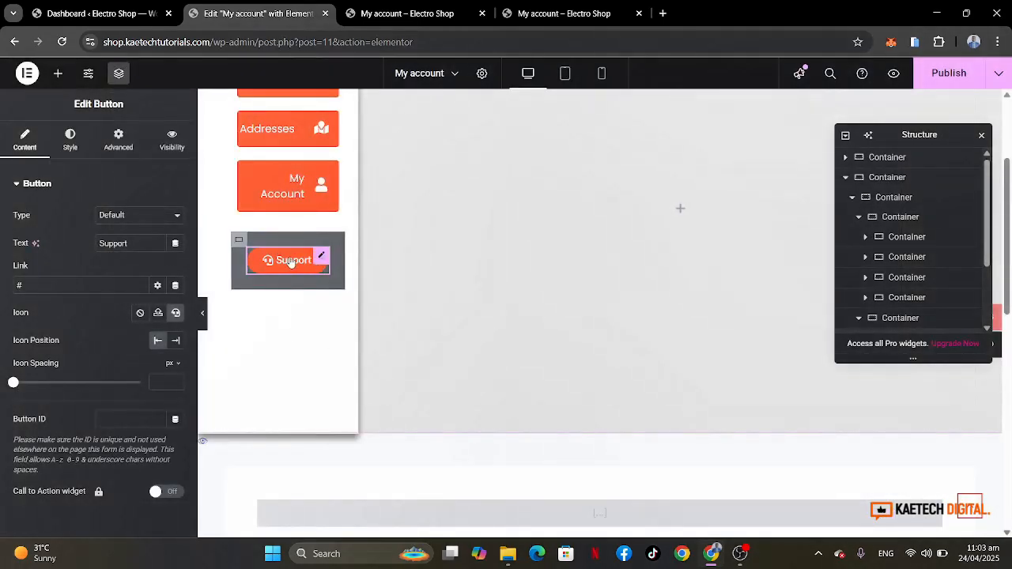
Duplicate the Support button and change the copy's text to "Live Chat".
right_click(319, 261)
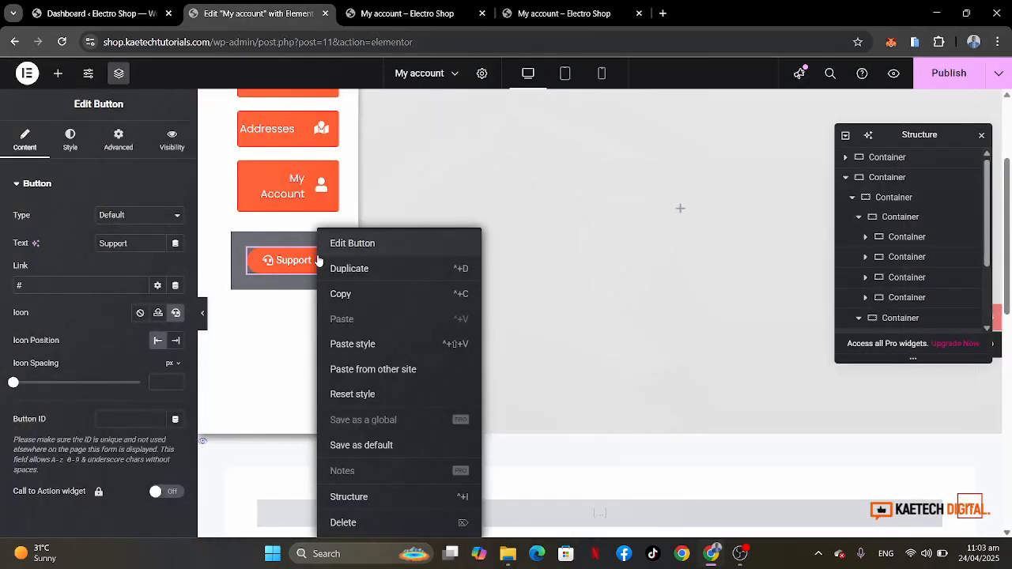
click(333, 272)
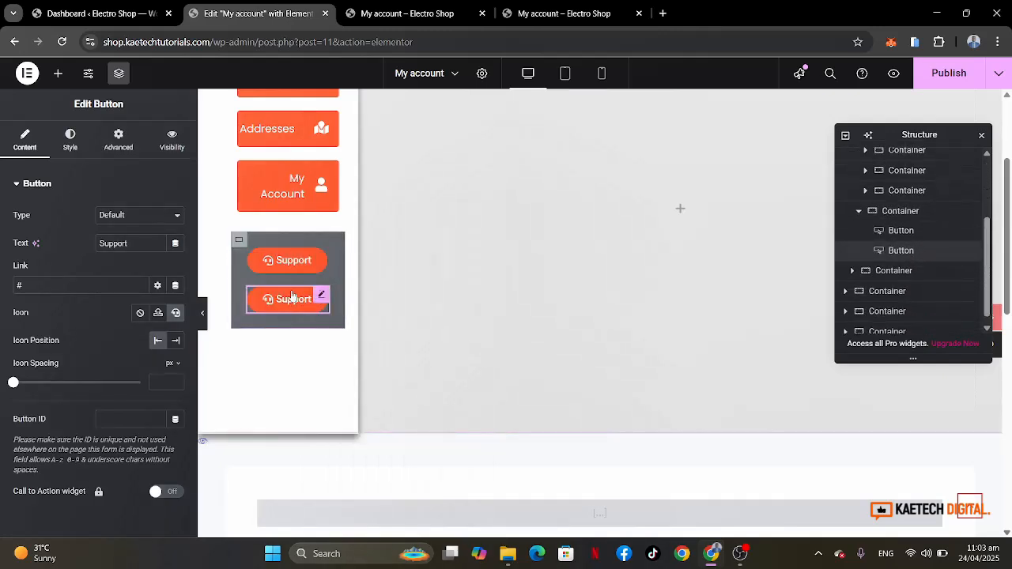
drag(138, 244, 69, 243)
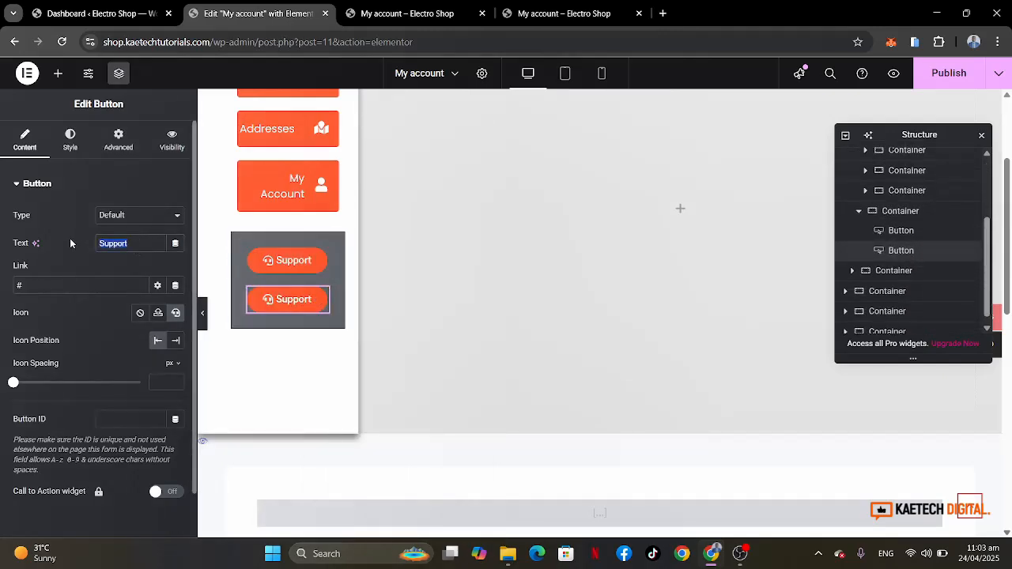
text(Liv)
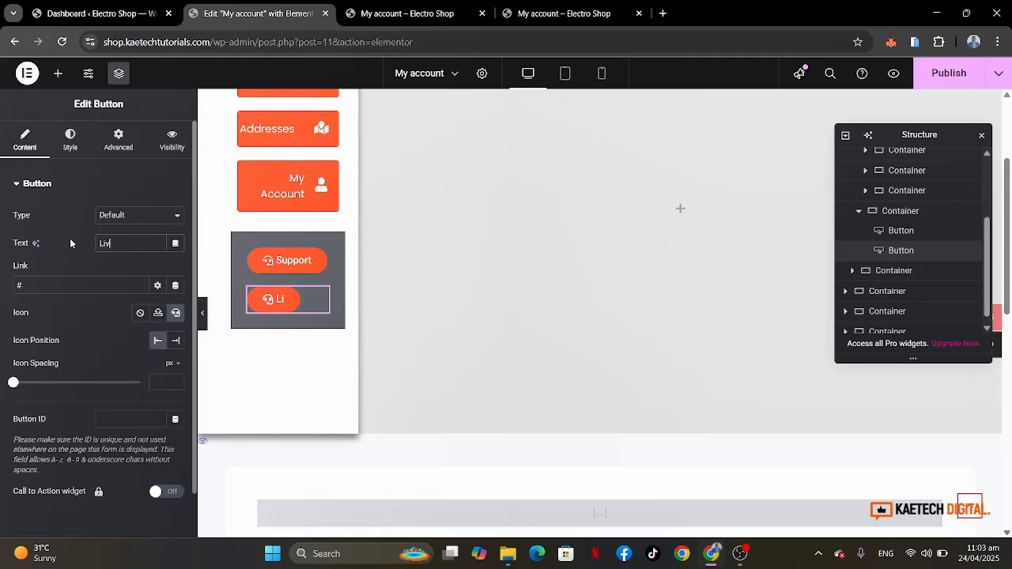
text(e Chat)
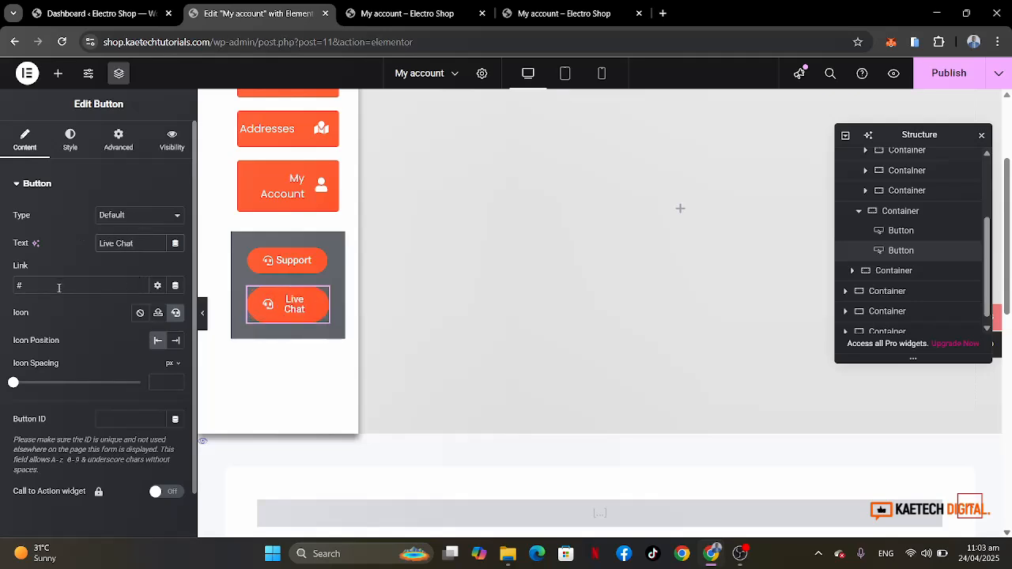
Search the icon library for "comm" and give the Live Chat button the outlined double speech-bubble icon.
click(177, 313)
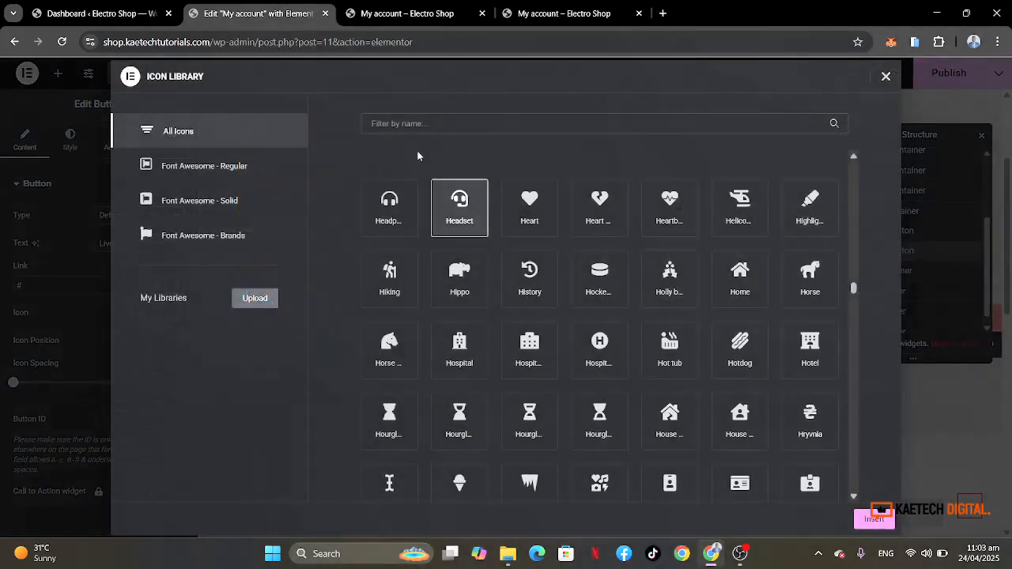
click(453, 123)
text(d)
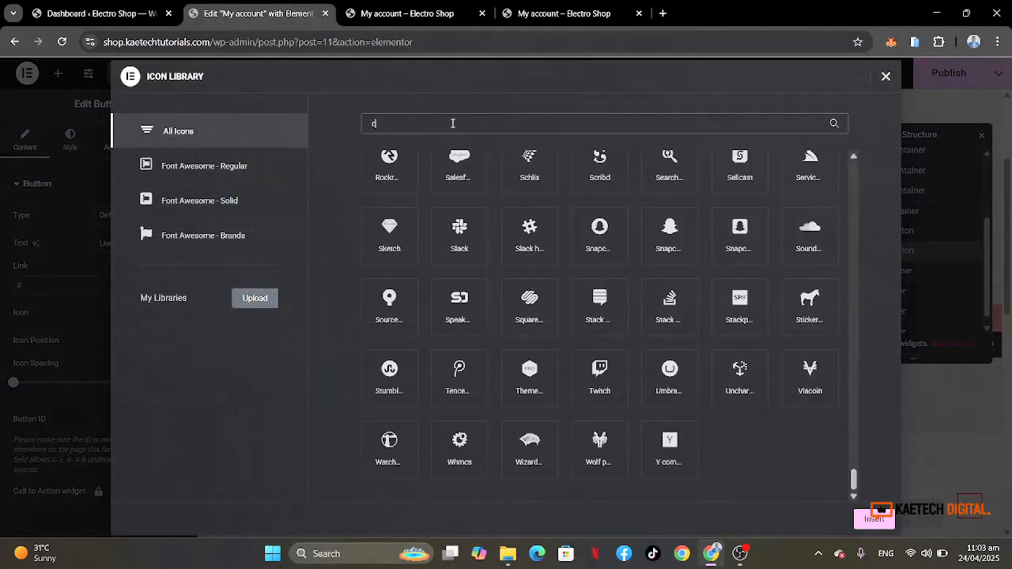
text(omm)
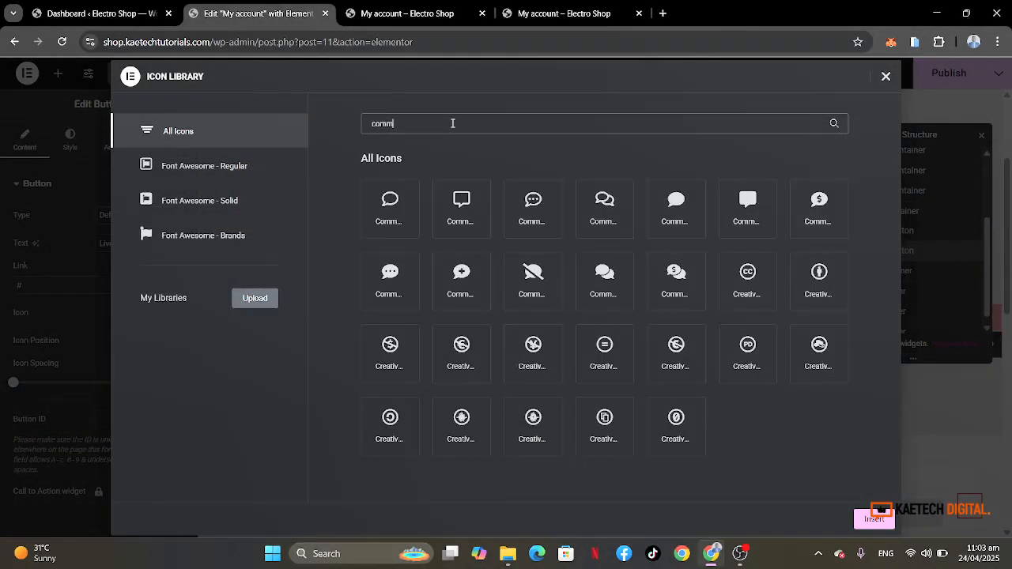
click(604, 208)
click(896, 517)
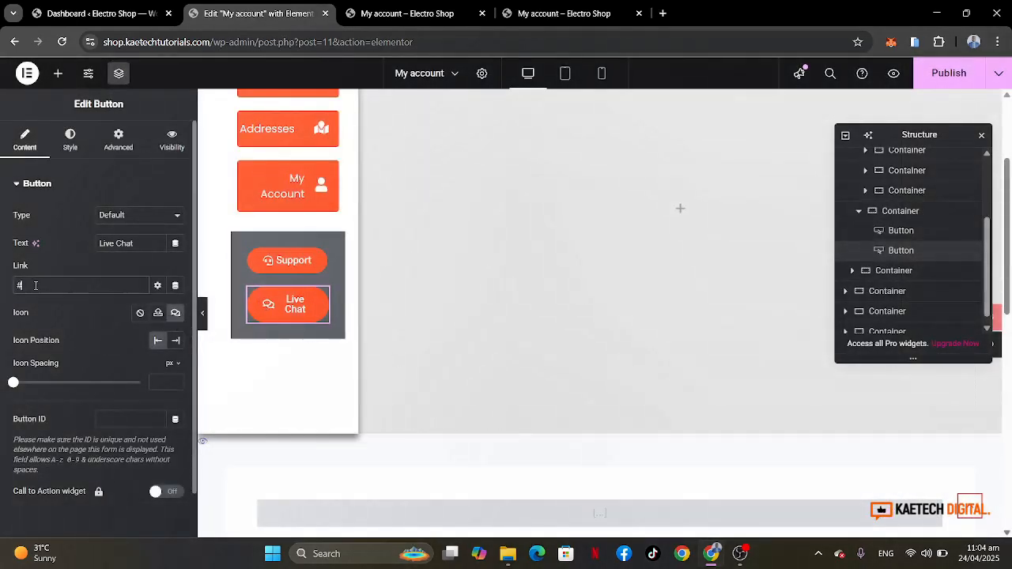
Link the Support button to the Customer Care page, save the page, and check the button block on the reloaded live My account page.
drag(36, 286, 1, 289)
click(319, 258)
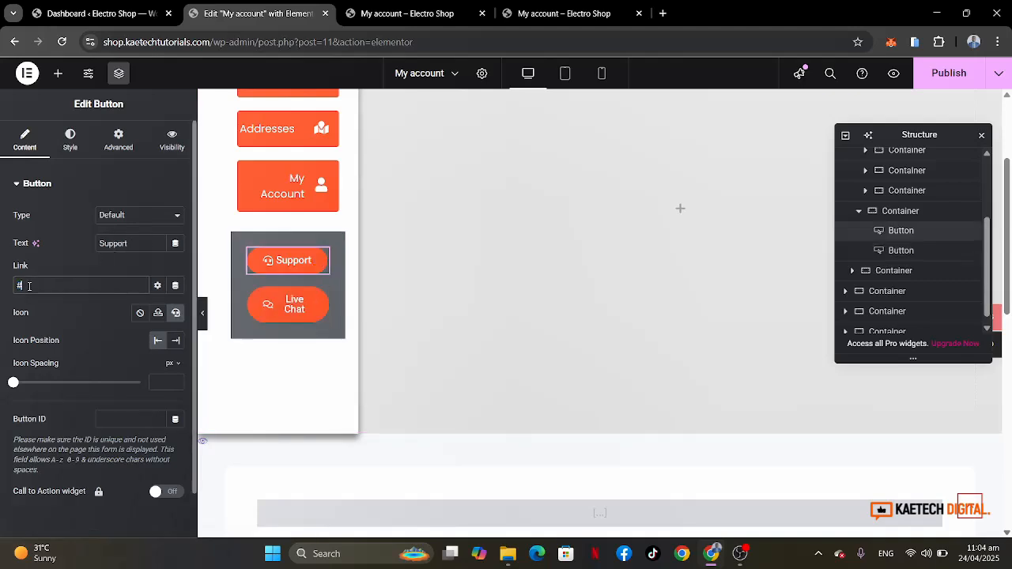
drag(29, 286, 2, 290)
text(contact)
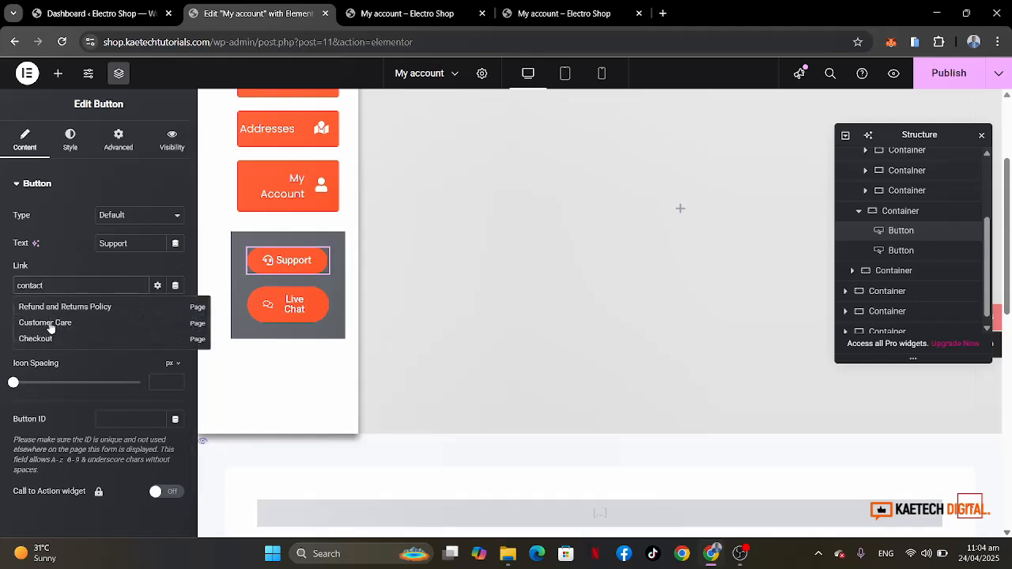
click(48, 322)
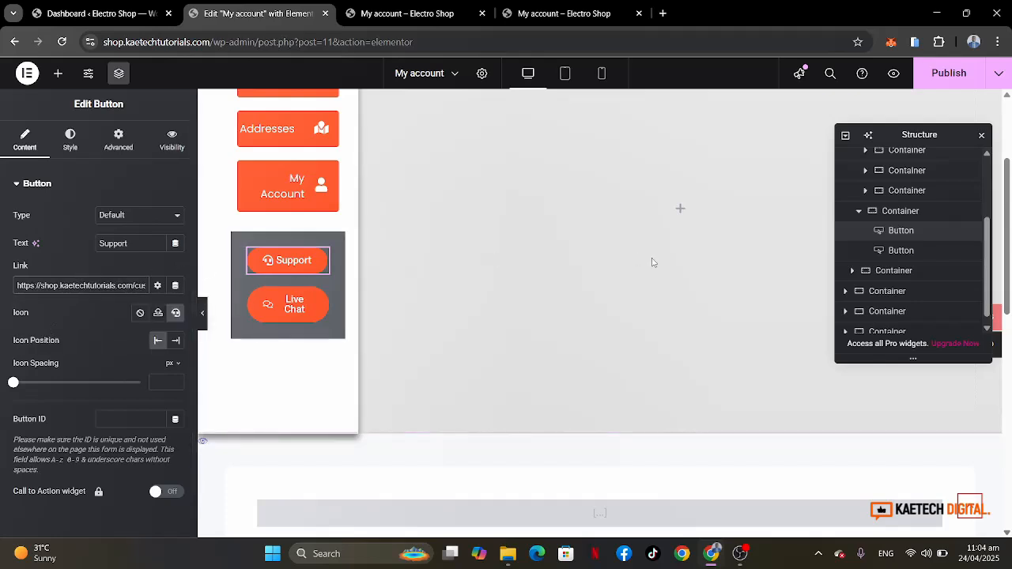
key(ctrl+s)
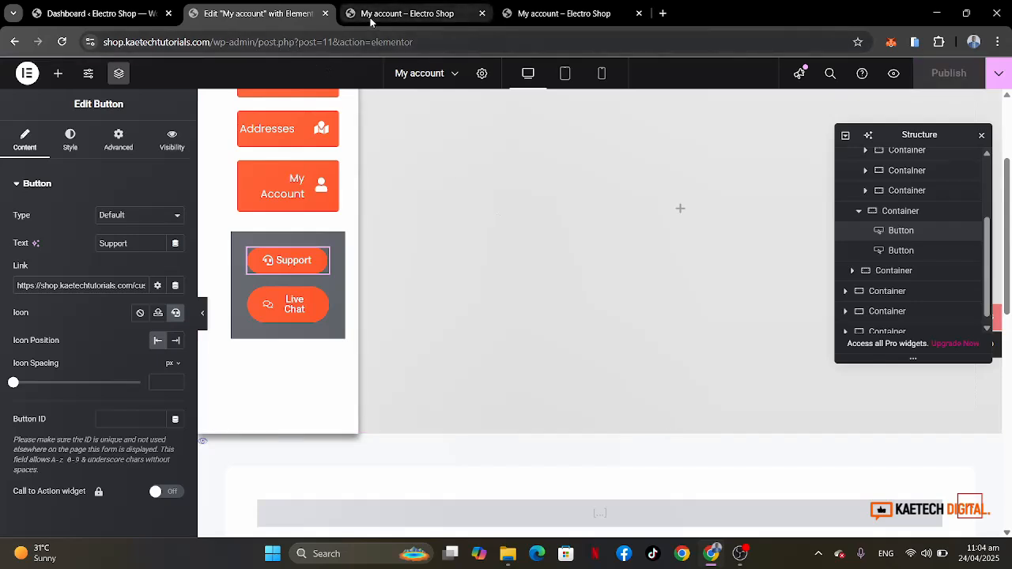
click(407, 14)
click(62, 41)
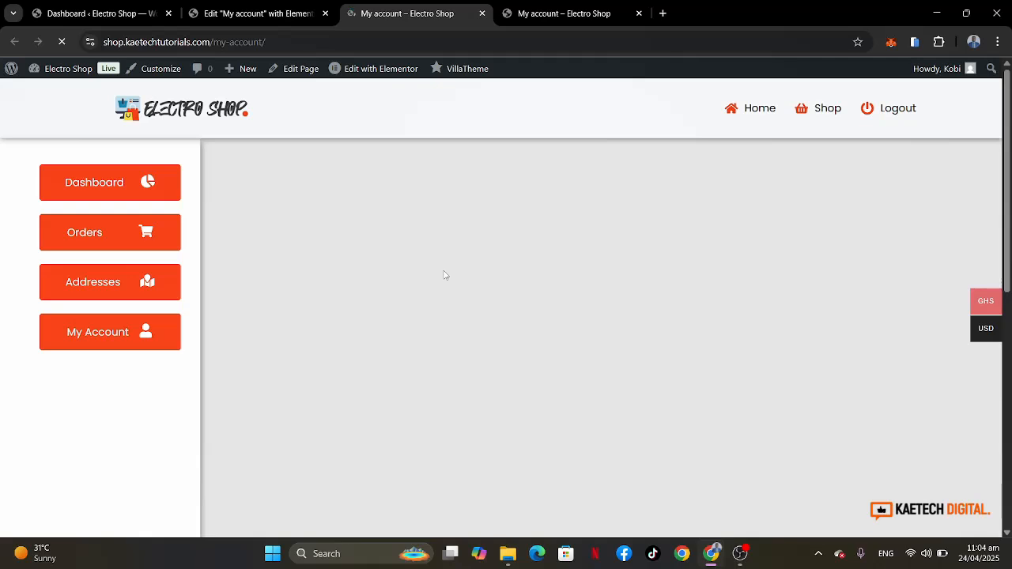
scroll(443, 275, down, 1)
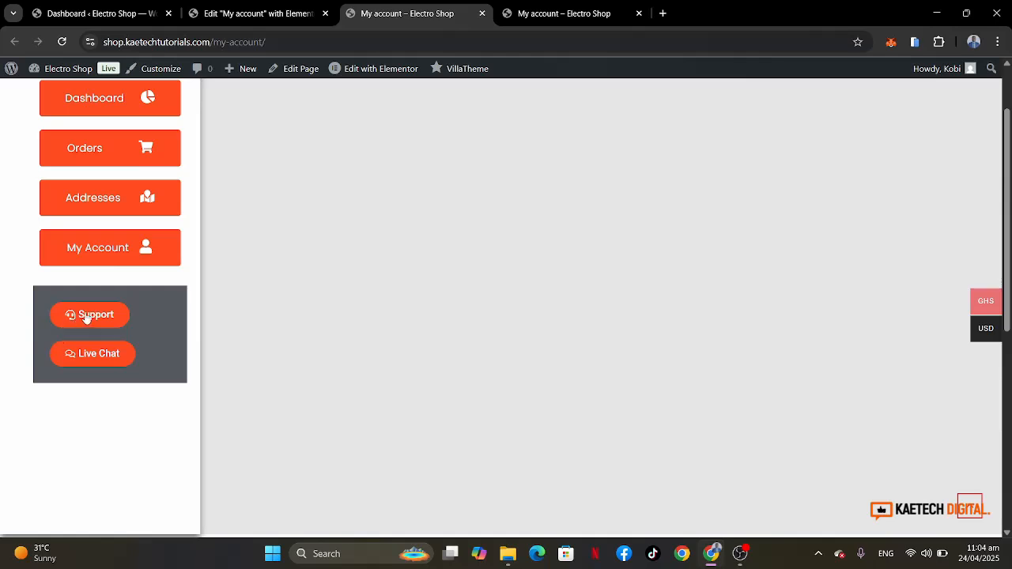
Center the grey container's content with Justify Content and Align Items, publish, and check the live My account page.
click(277, 16)
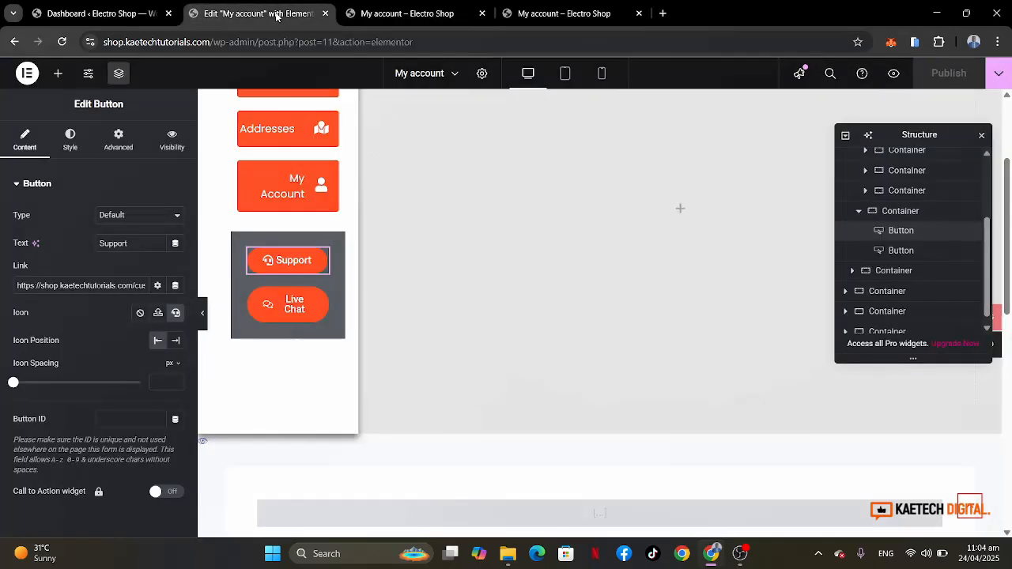
click(238, 241)
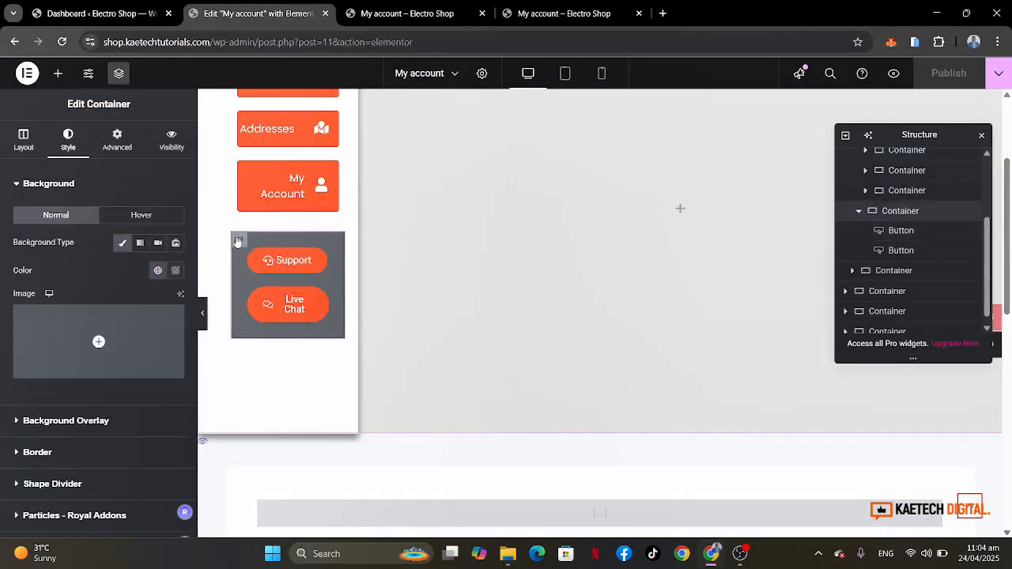
click(25, 147)
scroll(111, 351, down, 2)
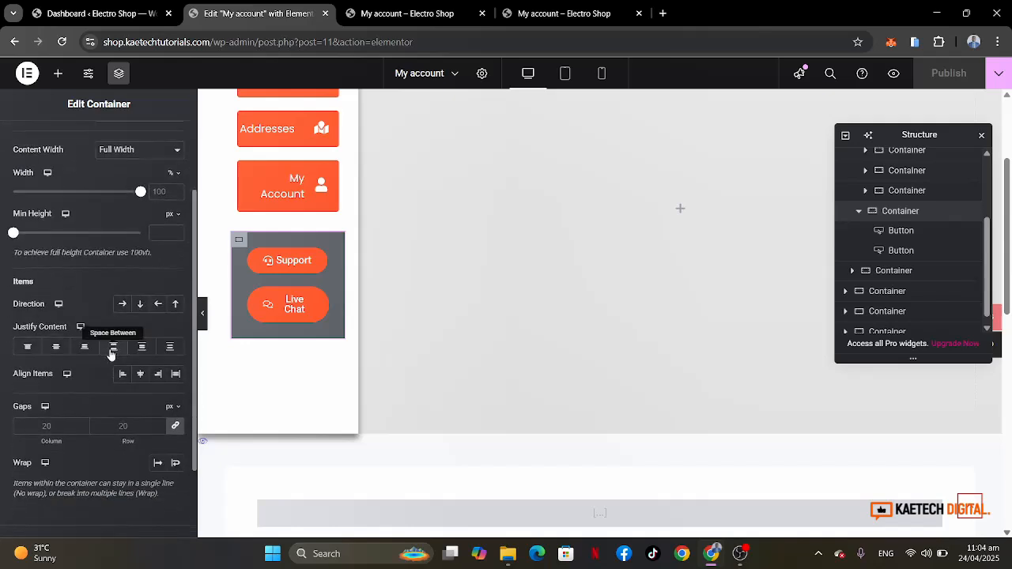
click(58, 349)
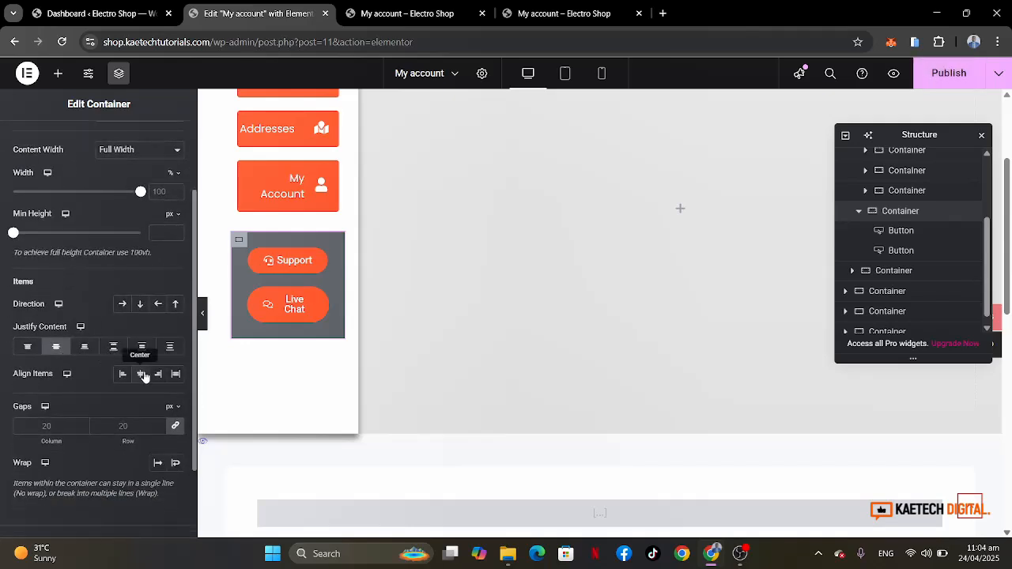
click(140, 374)
click(949, 72)
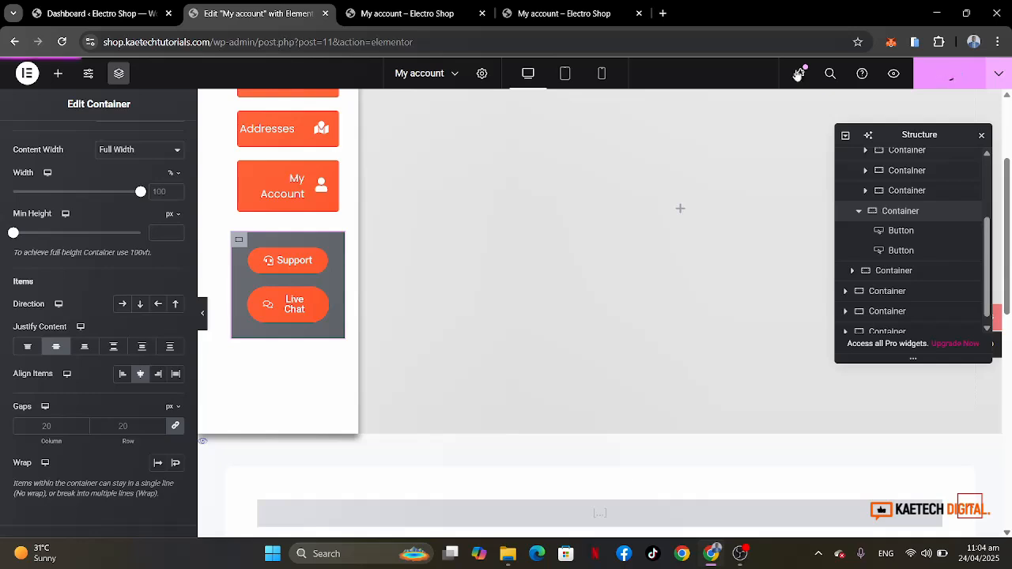
click(431, 13)
click(61, 42)
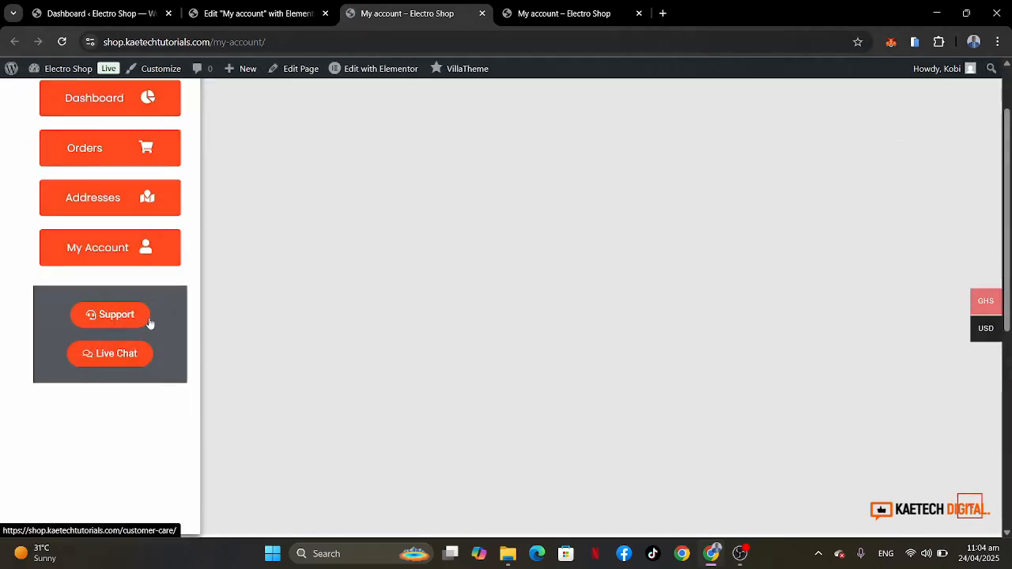
scroll(143, 301, up, 1)
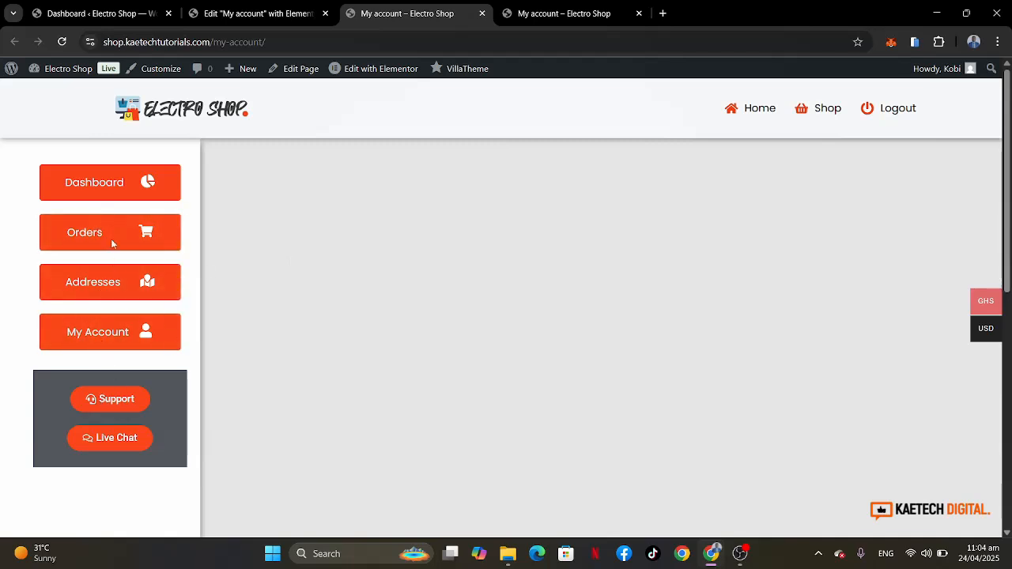
Try justifying the sidebar container's content with Space Between and publish the page.
click(254, 7)
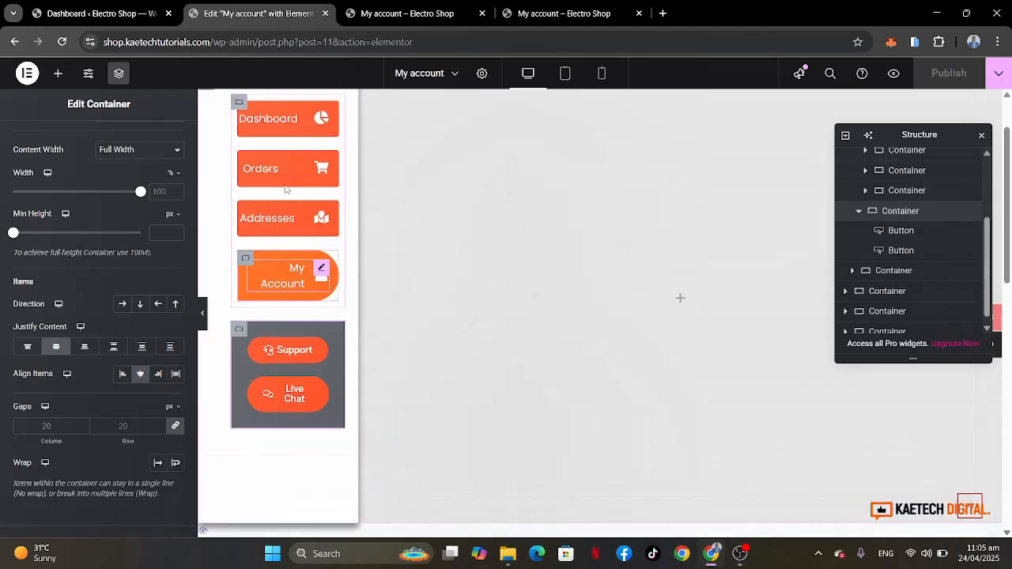
scroll(287, 188, up, 1)
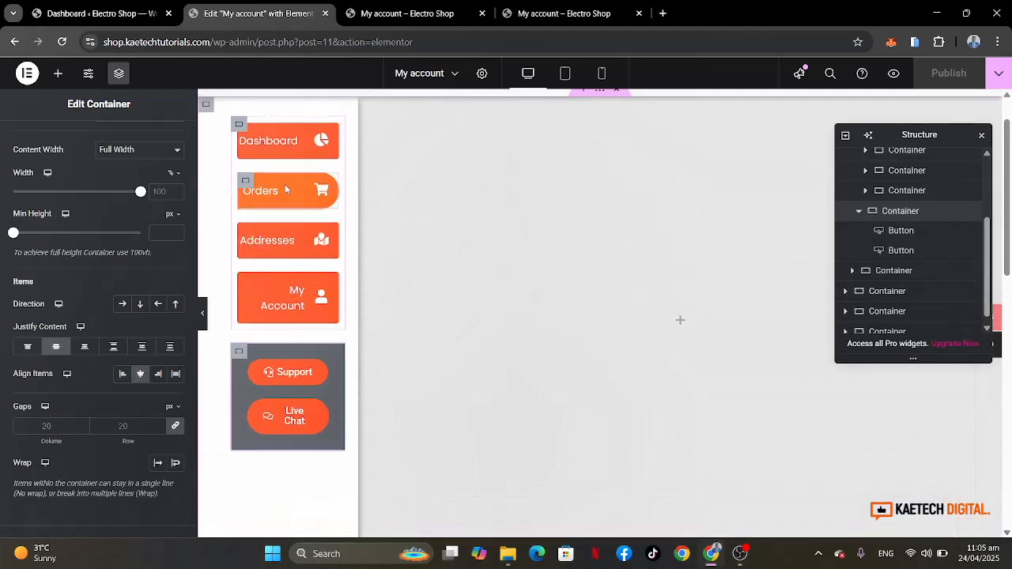
click(206, 116)
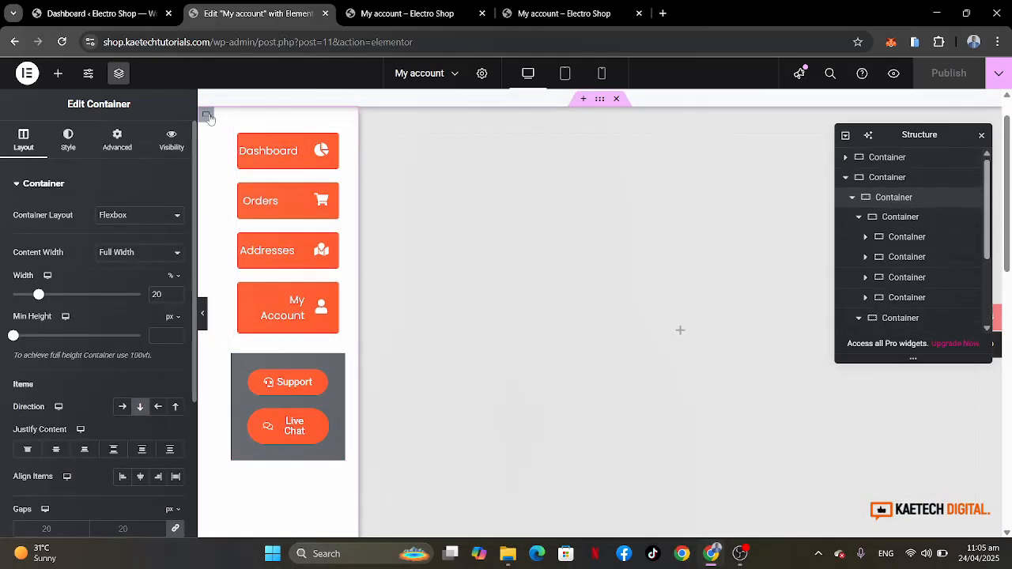
scroll(60, 341, down, 3)
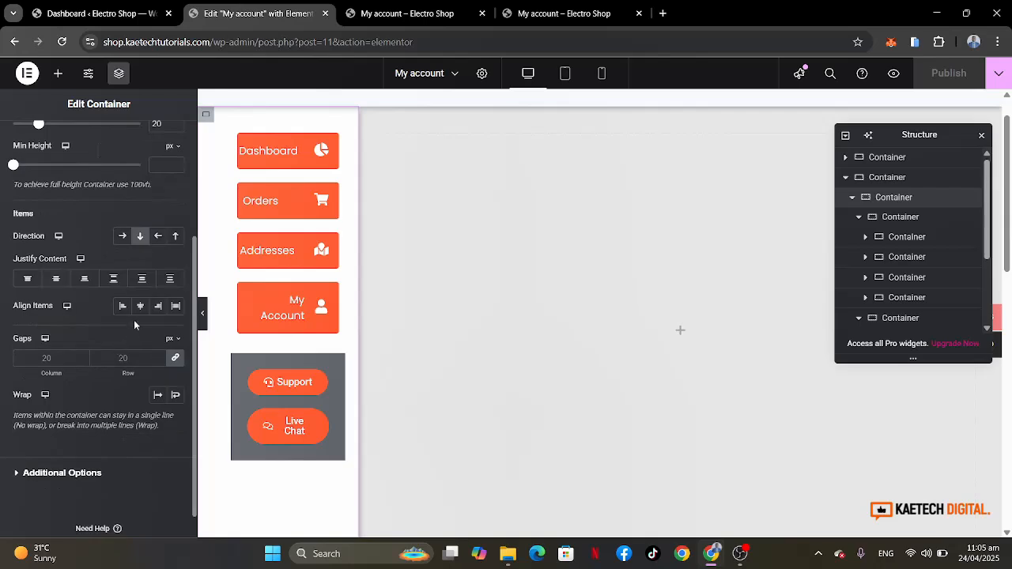
click(114, 280)
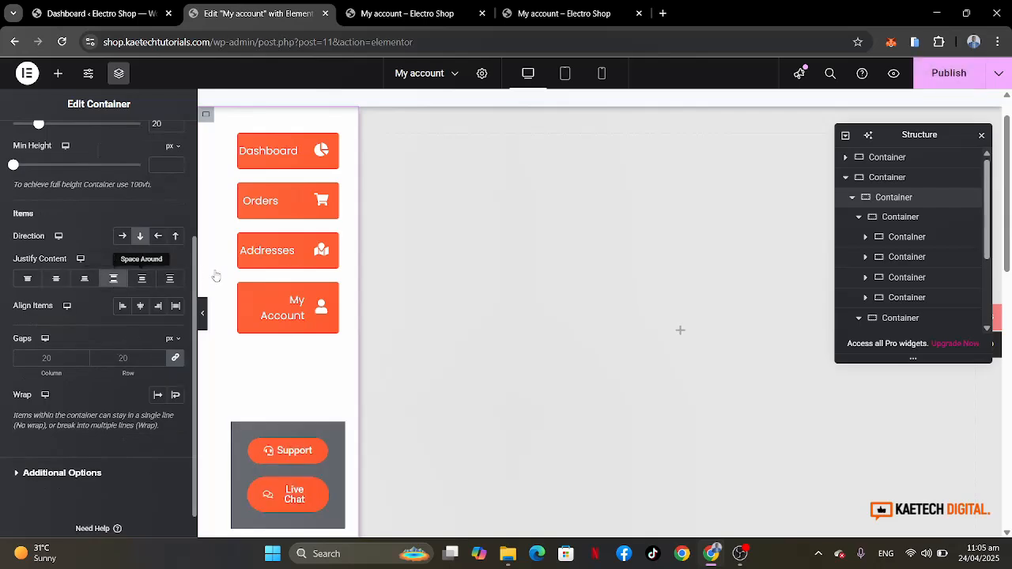
click(962, 82)
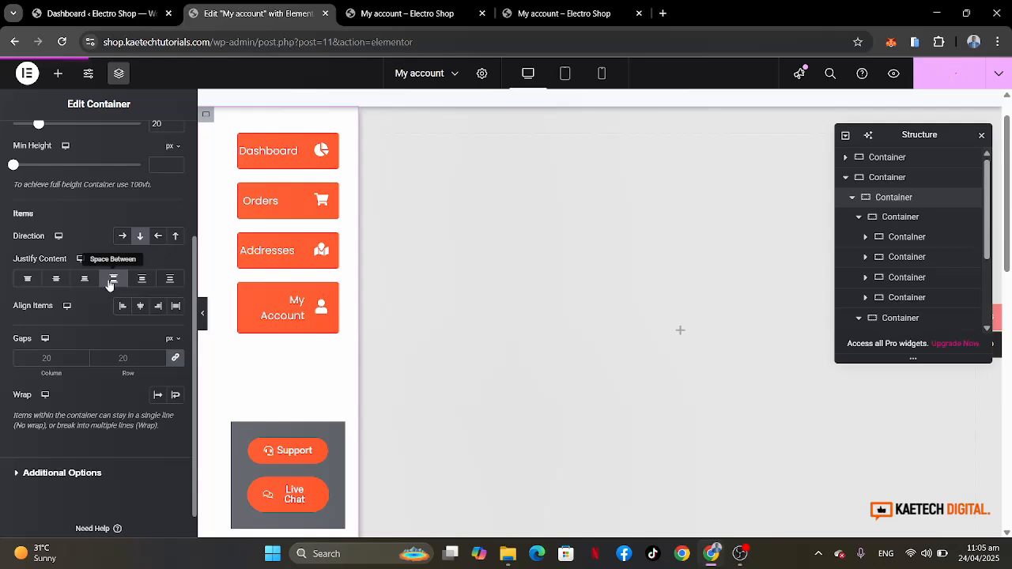
Reload the live My account page and examine the spacing between the menu buttons and the Support block.
click(429, 20)
click(61, 41)
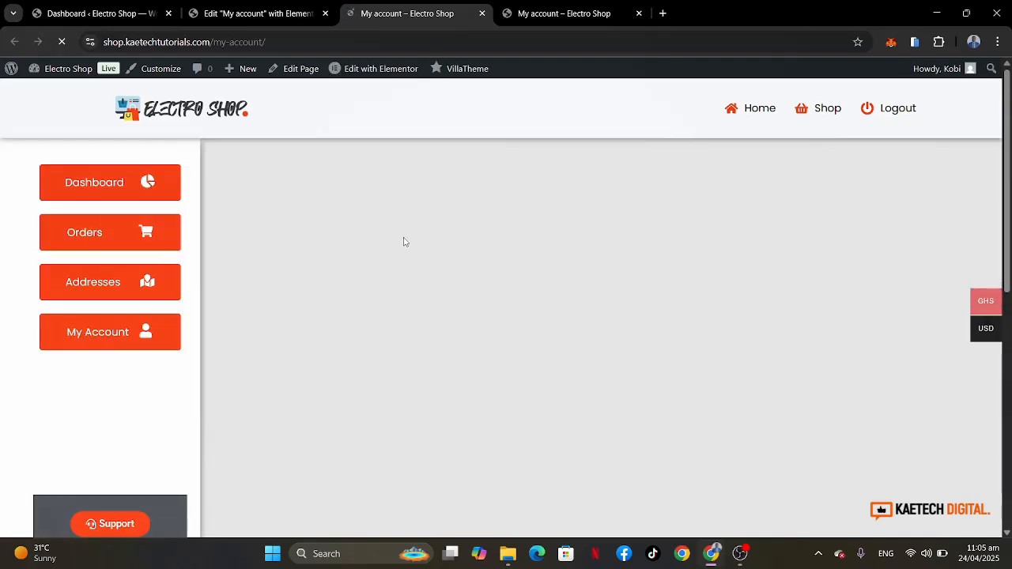
scroll(403, 241, up, 3)
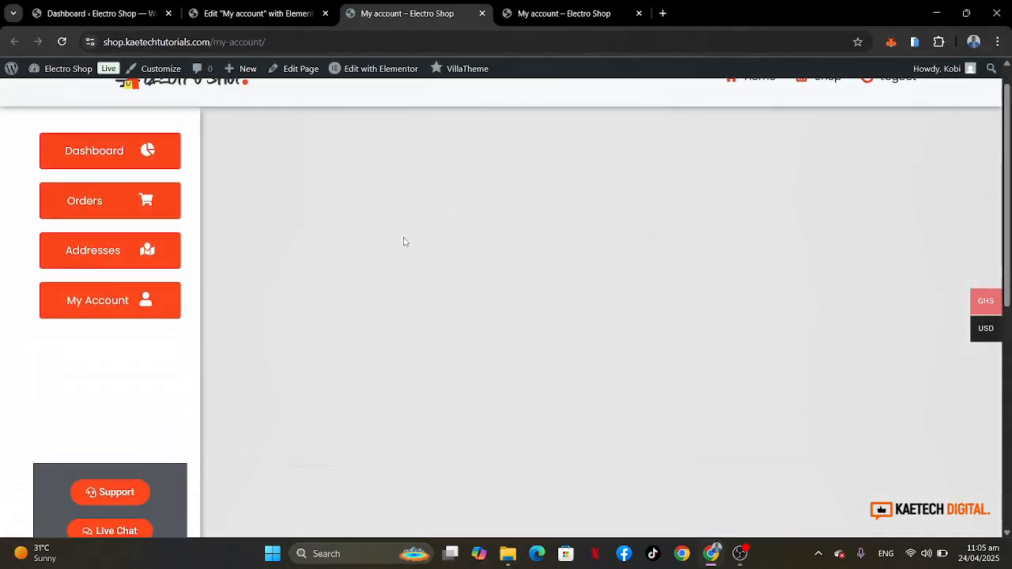
scroll(403, 241, down, 1)
scroll(403, 241, up, 1)
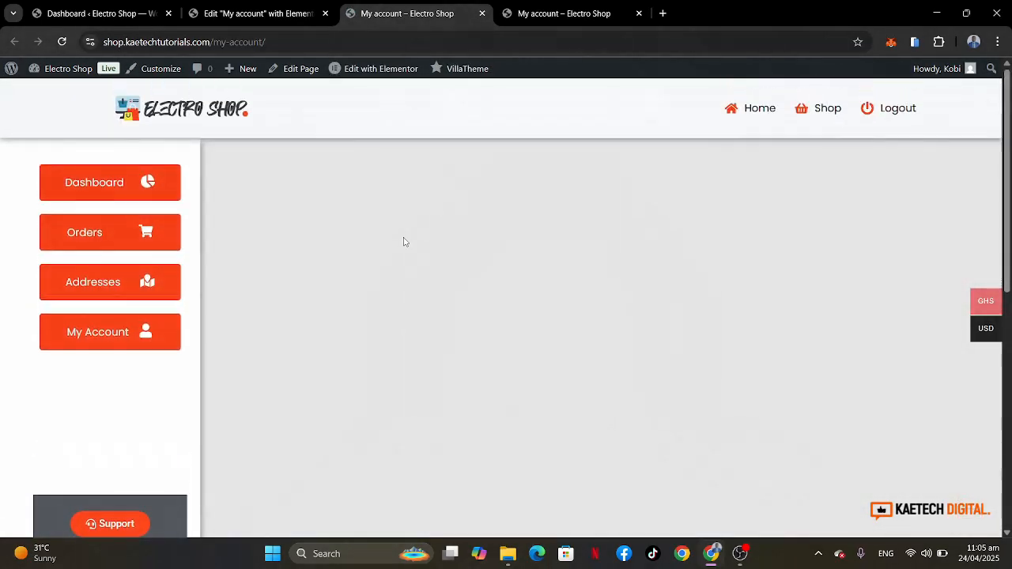
scroll(403, 241, down, 1)
scroll(403, 241, up, 1)
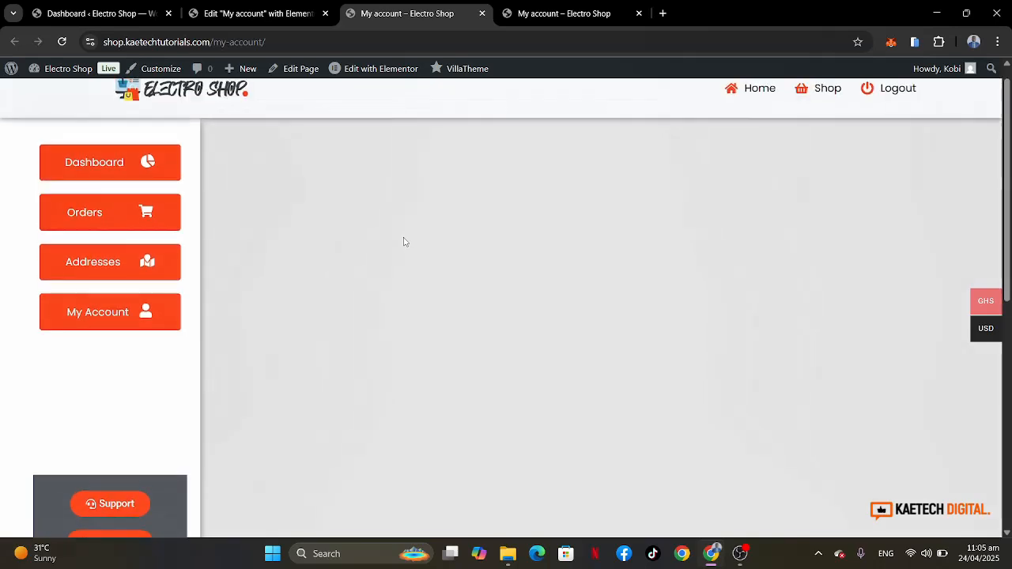
Clear the sidebar container's Space Between justification, set its gaps to 60 px, and publish to check it on the live page.
click(258, 18)
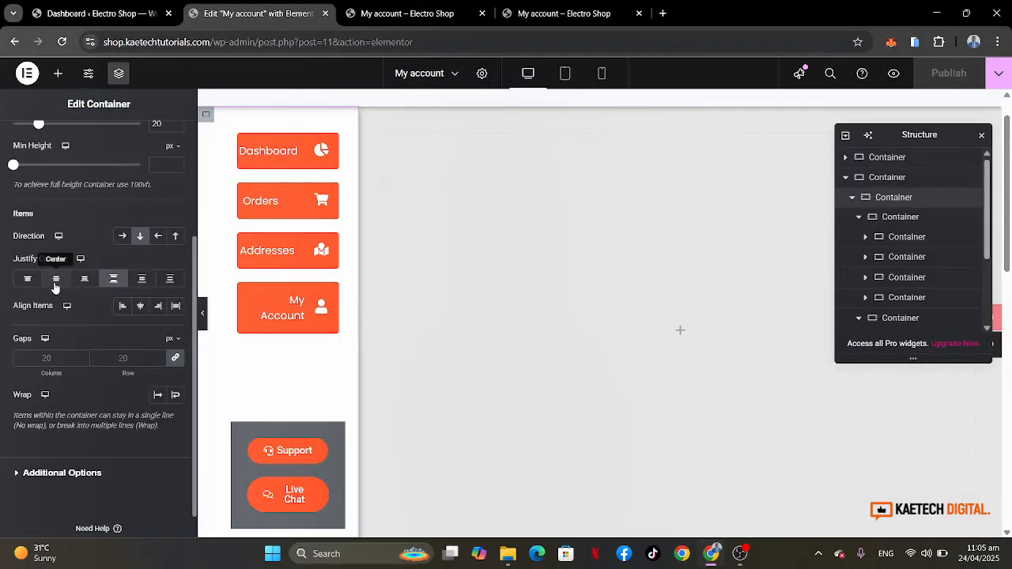
click(113, 278)
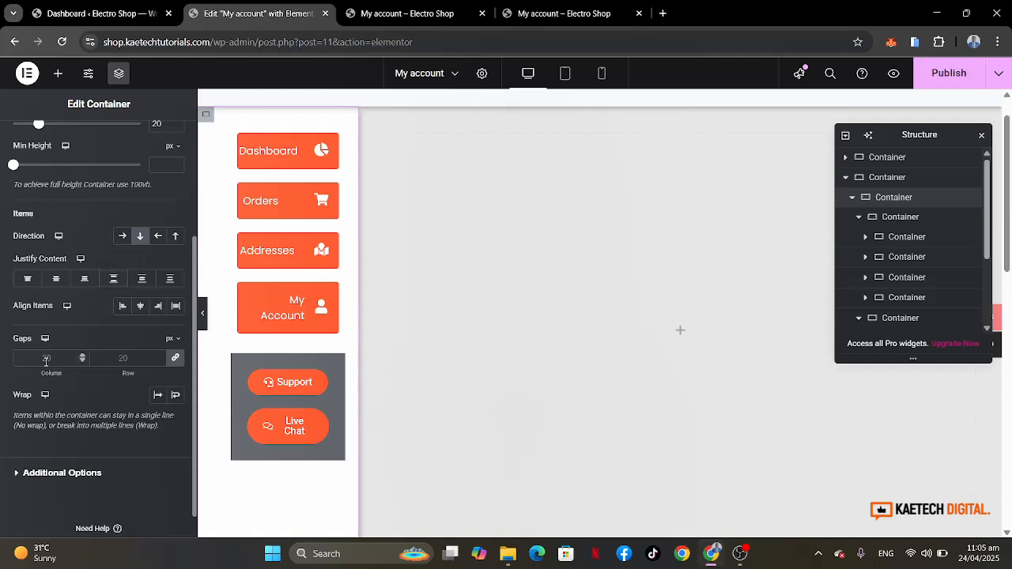
click(46, 358)
text(50)
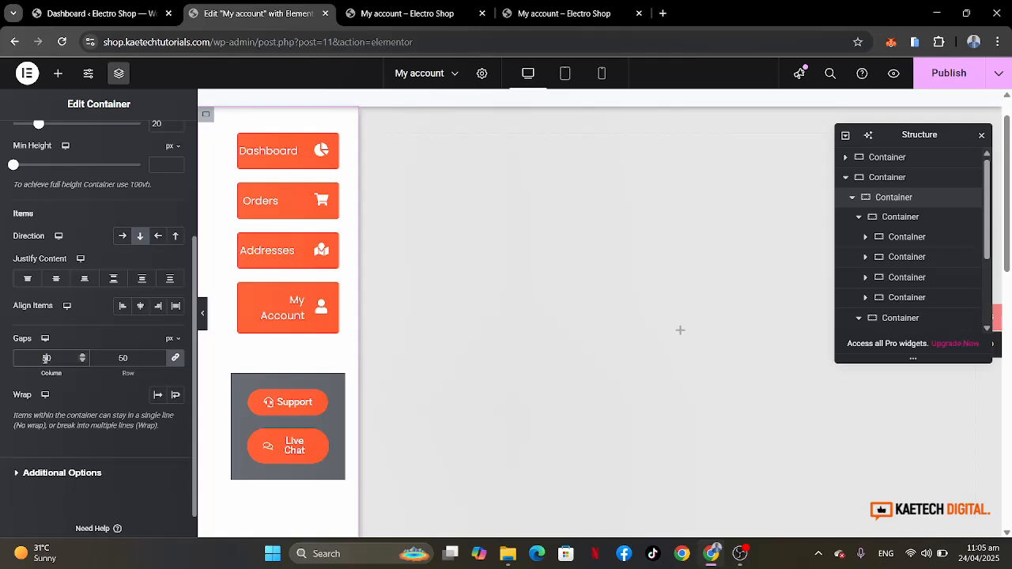
text(6)
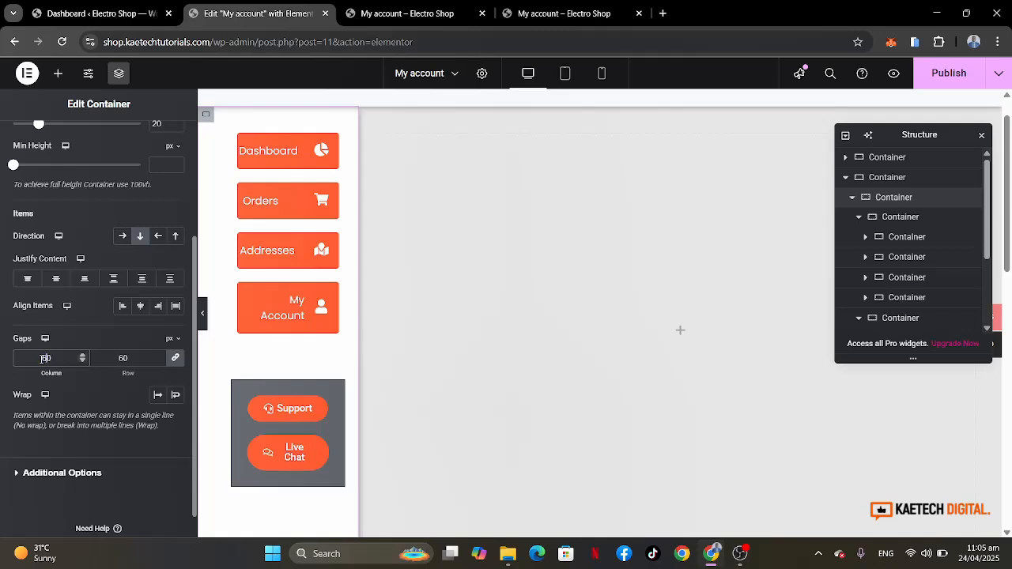
click(966, 75)
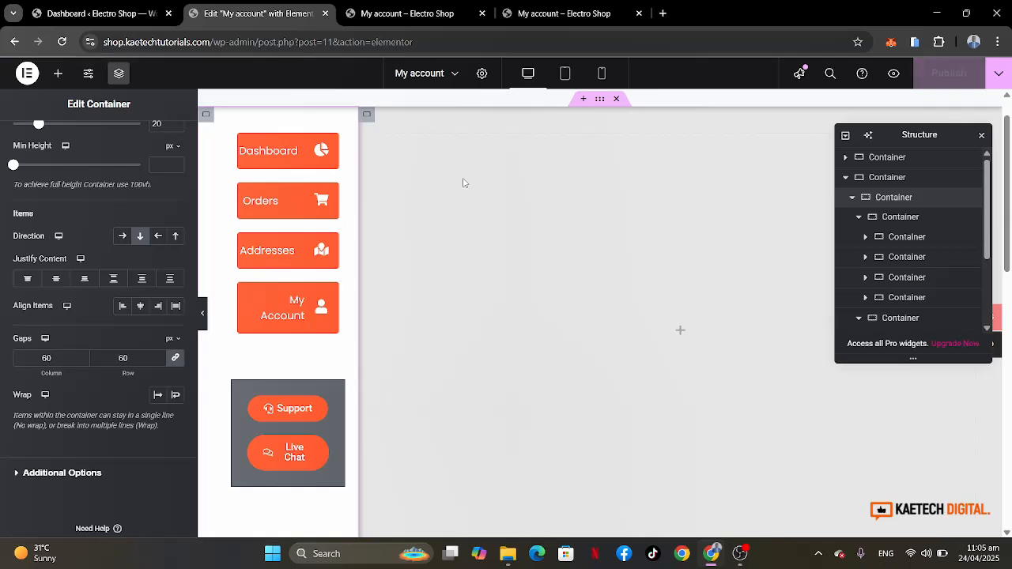
click(372, 13)
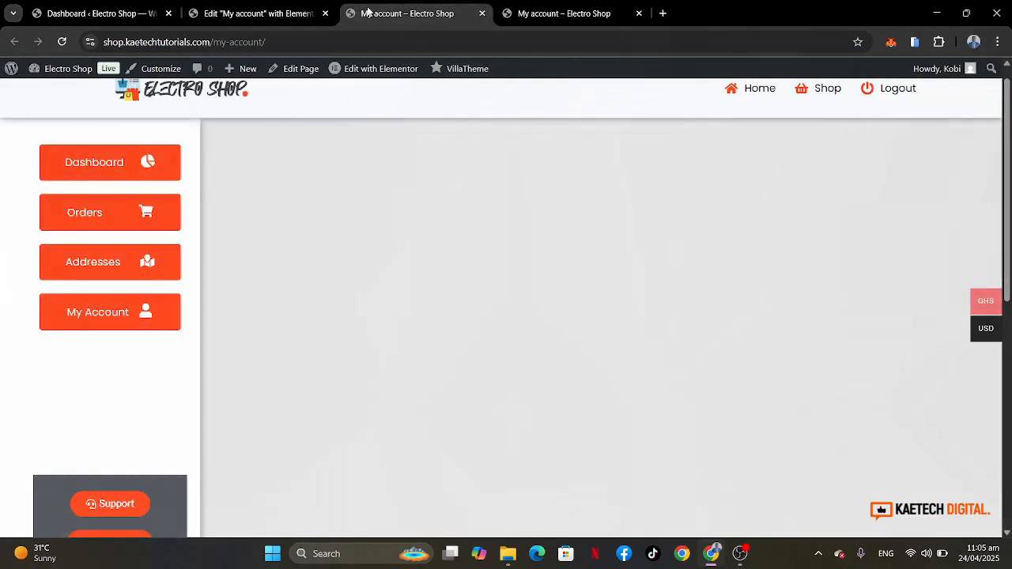
click(65, 41)
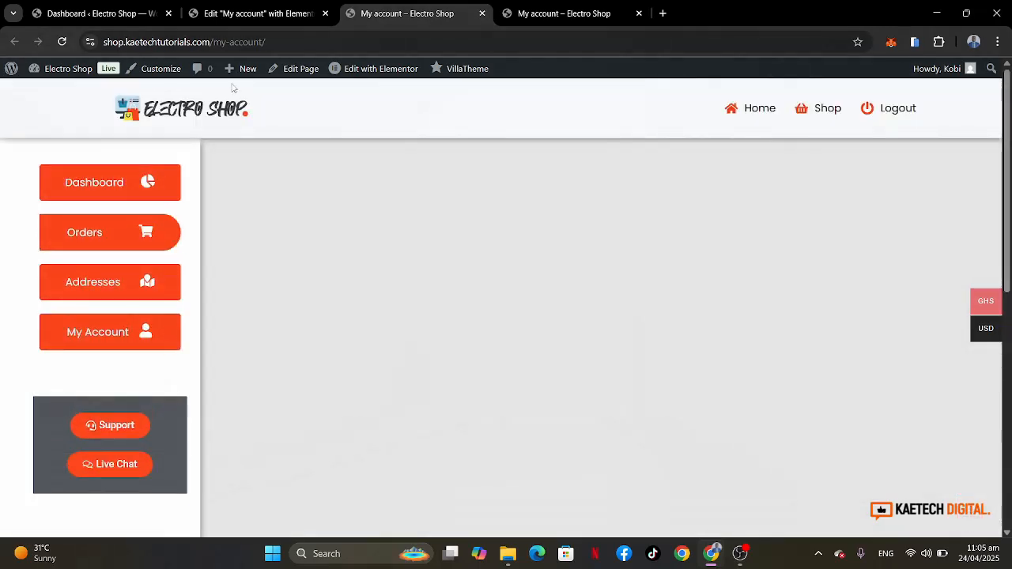
Set the padding of the container holding the Dashboard, Orders, Addresses and My Account buttons to 0 px on all sides.
click(248, 10)
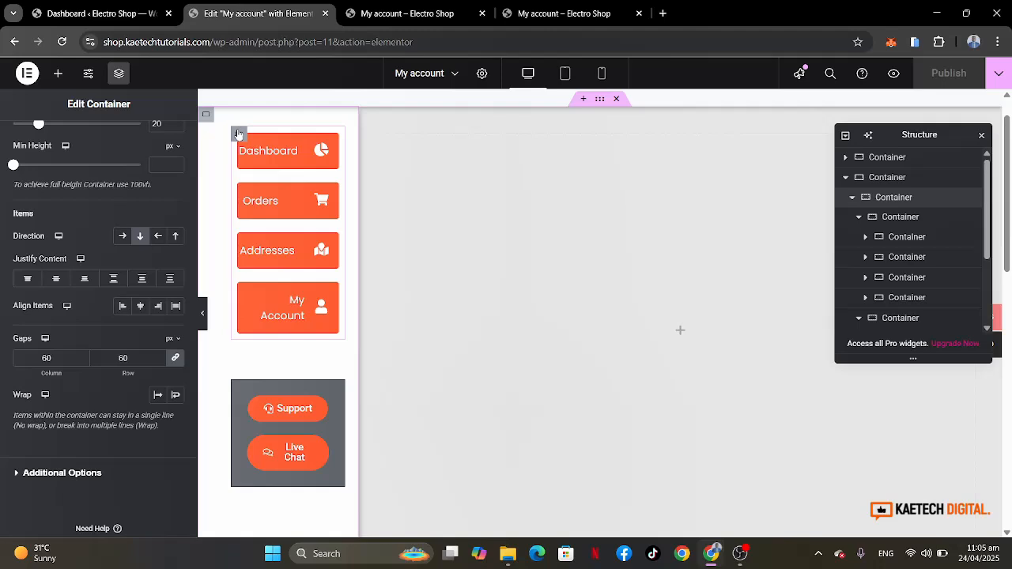
click(238, 134)
click(103, 146)
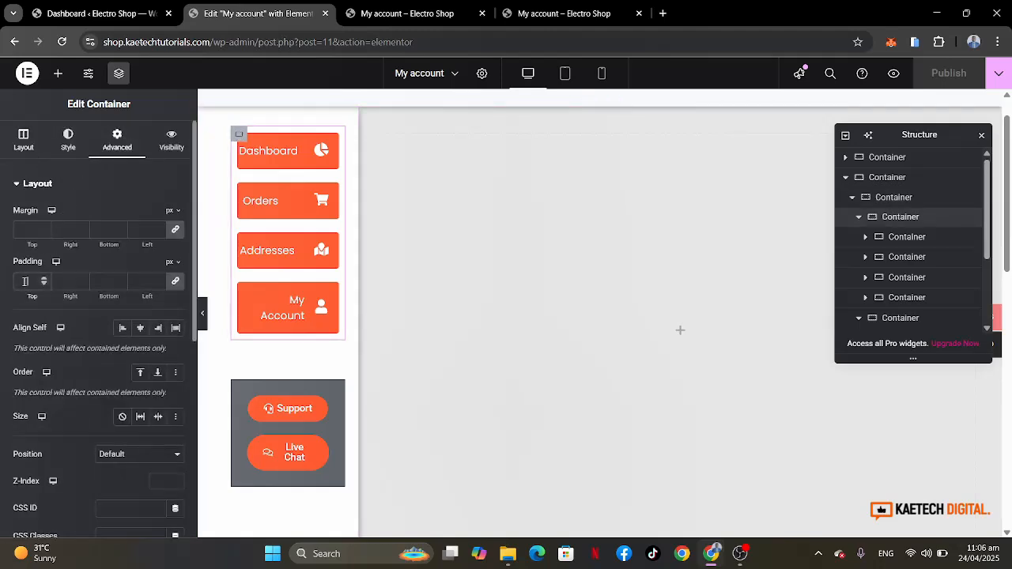
click(25, 281)
text(0)
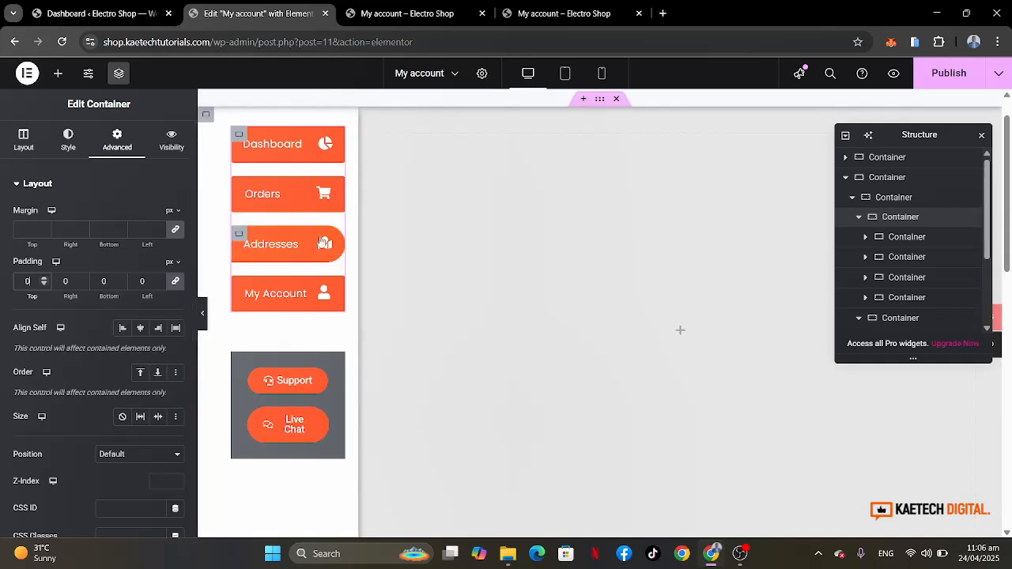
Set the right padding of the sidebar container to 30 px and publish to check it on the live page.
click(207, 115)
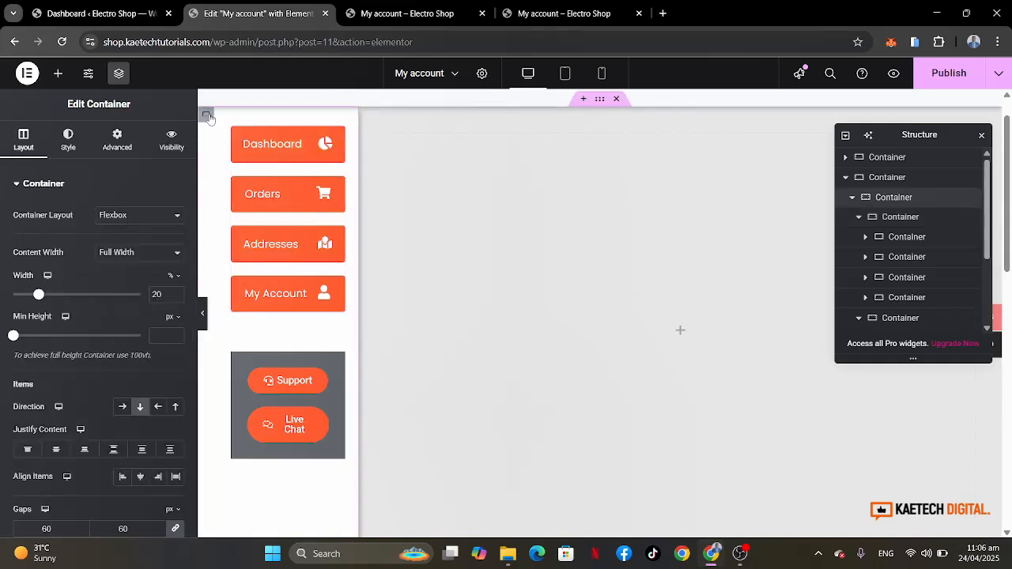
click(118, 140)
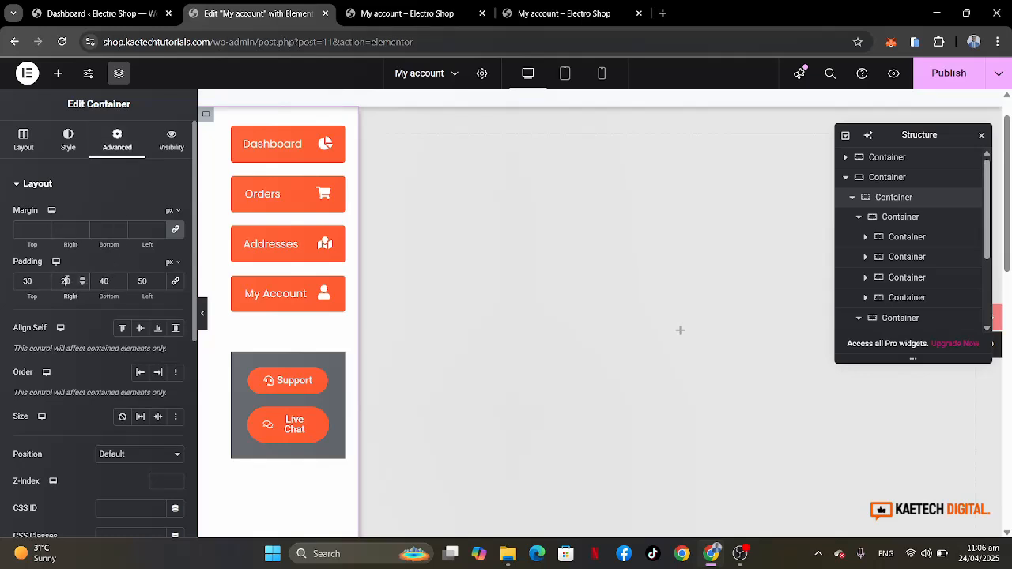
key(BackSpace)
key(BackSpace)
text(30)
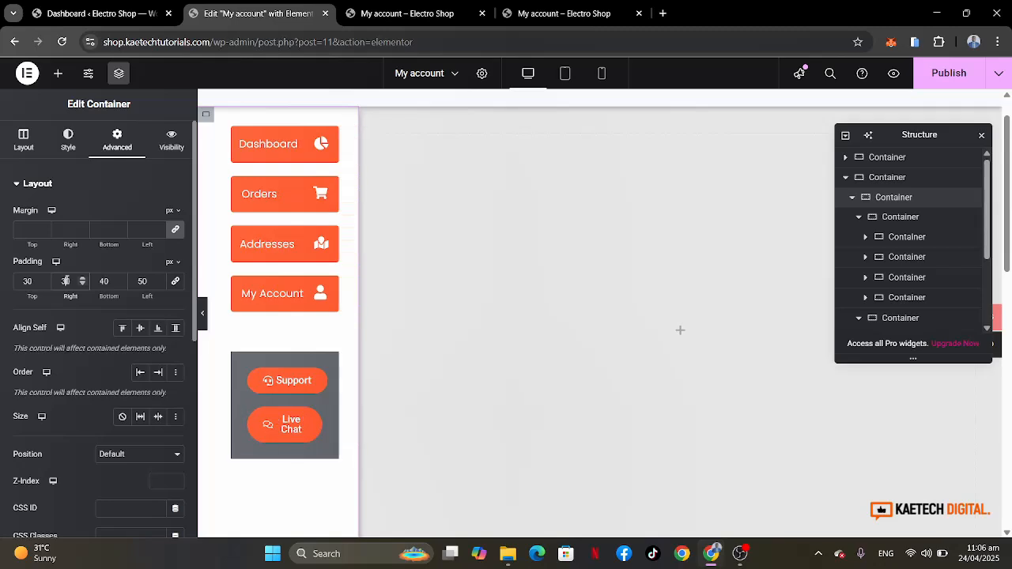
click(949, 73)
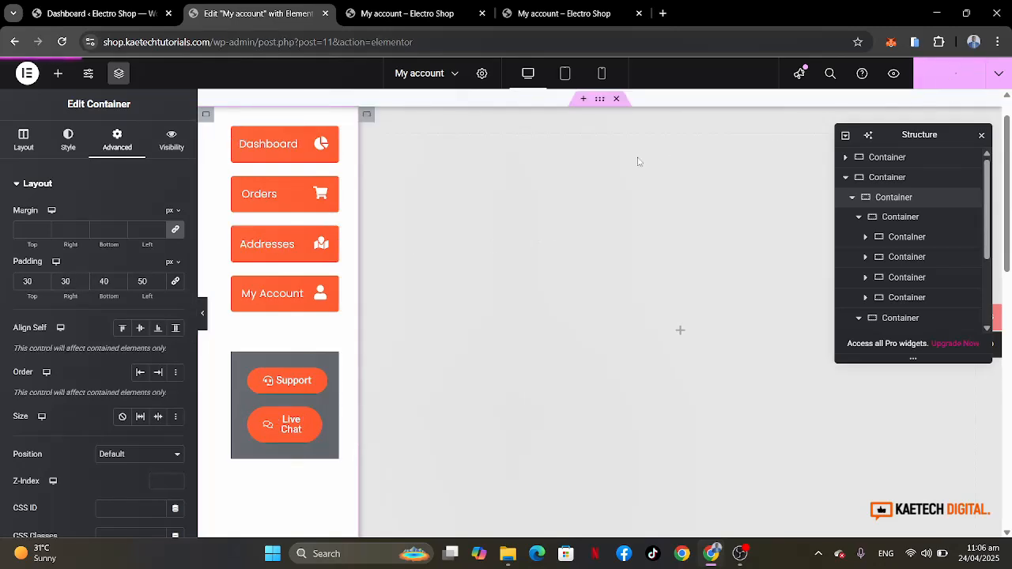
click(407, 14)
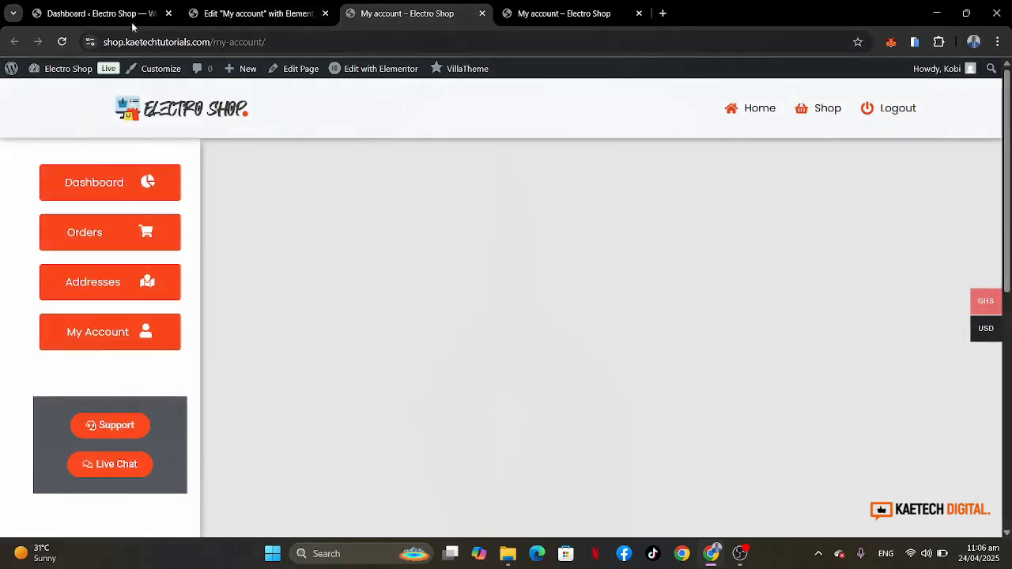
click(62, 41)
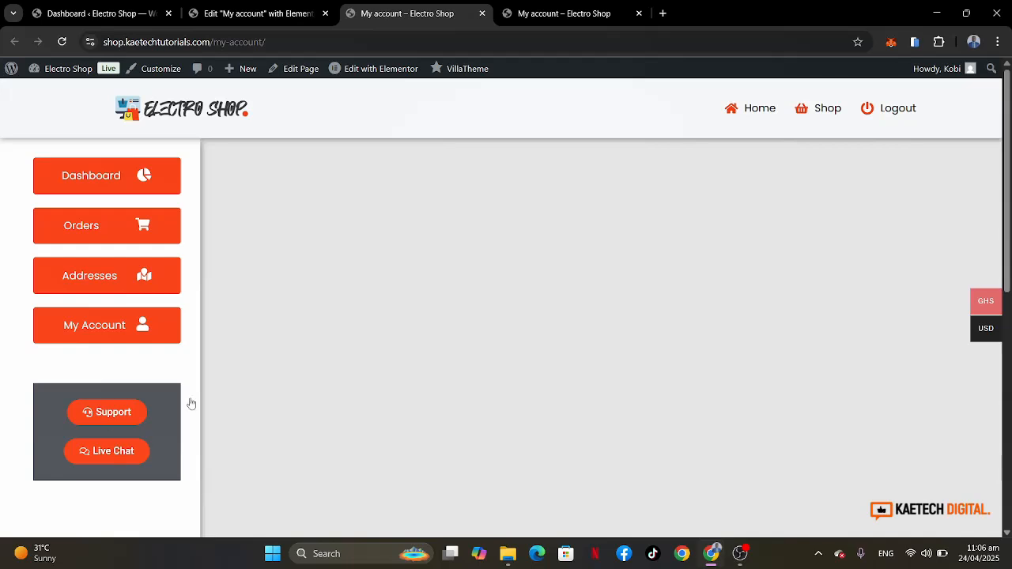
scroll(452, 306, down, 2)
scroll(451, 306, up, 2)
click(264, 22)
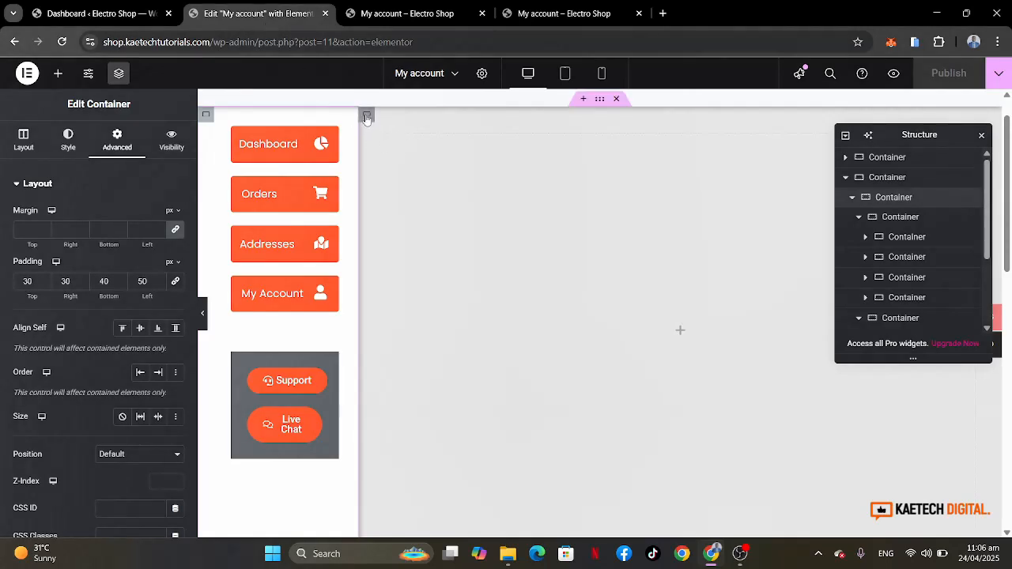
Compare the padding of the content container beside the sidebar, set the sidebar container's top padding to 40 px, and publish.
click(366, 117)
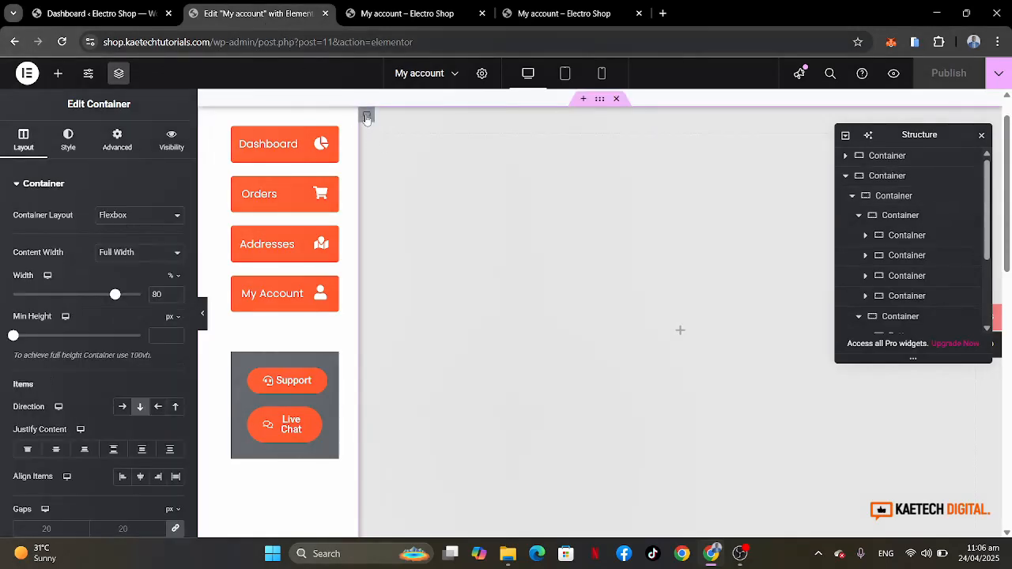
click(122, 140)
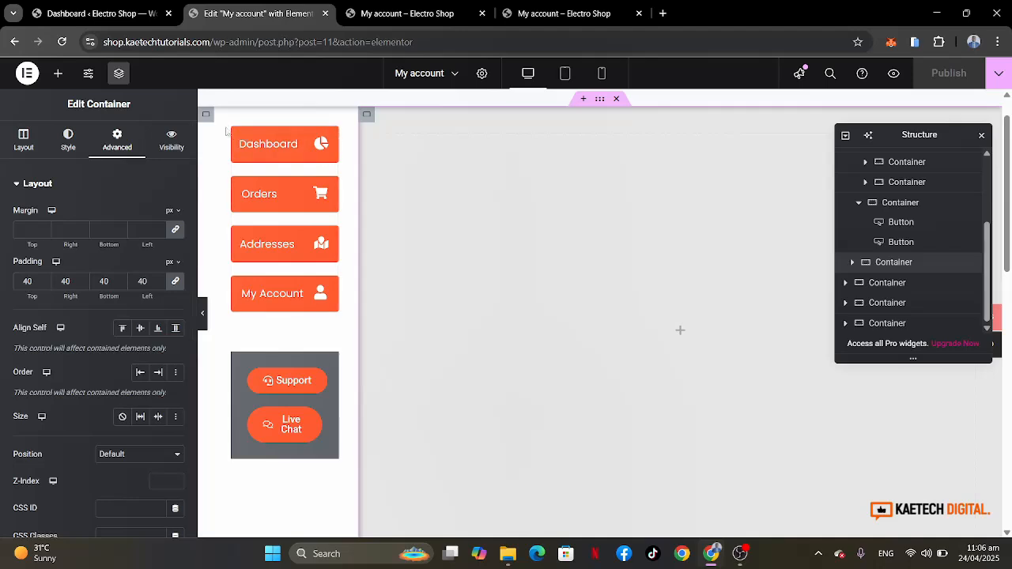
click(205, 117)
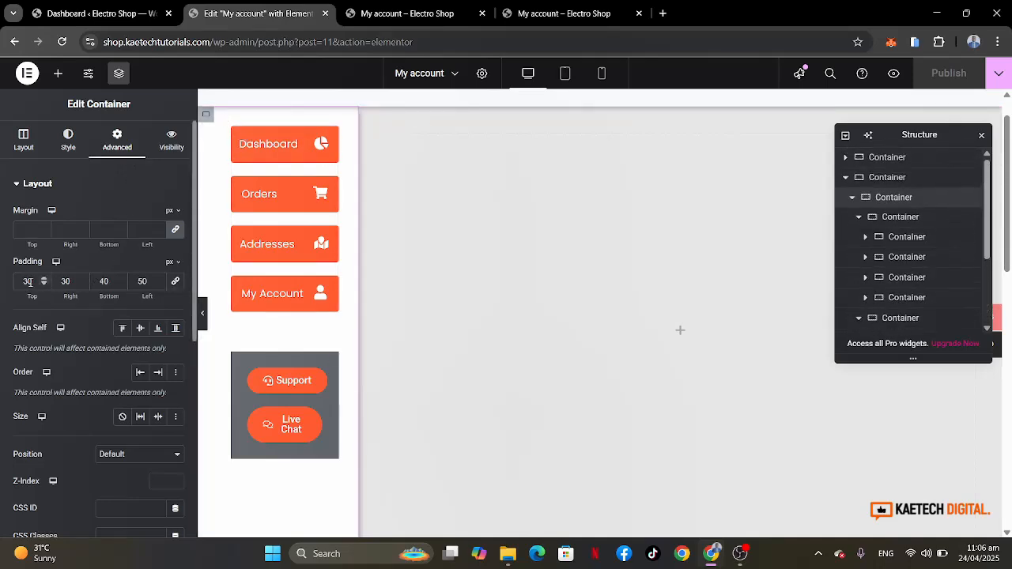
key(BackSpace)
key(BackSpace)
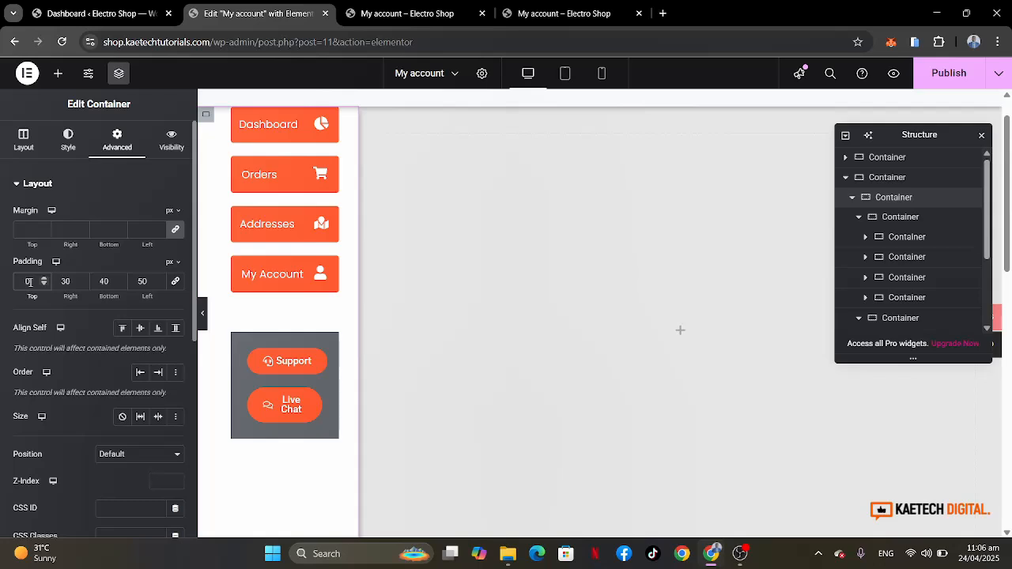
text(40)
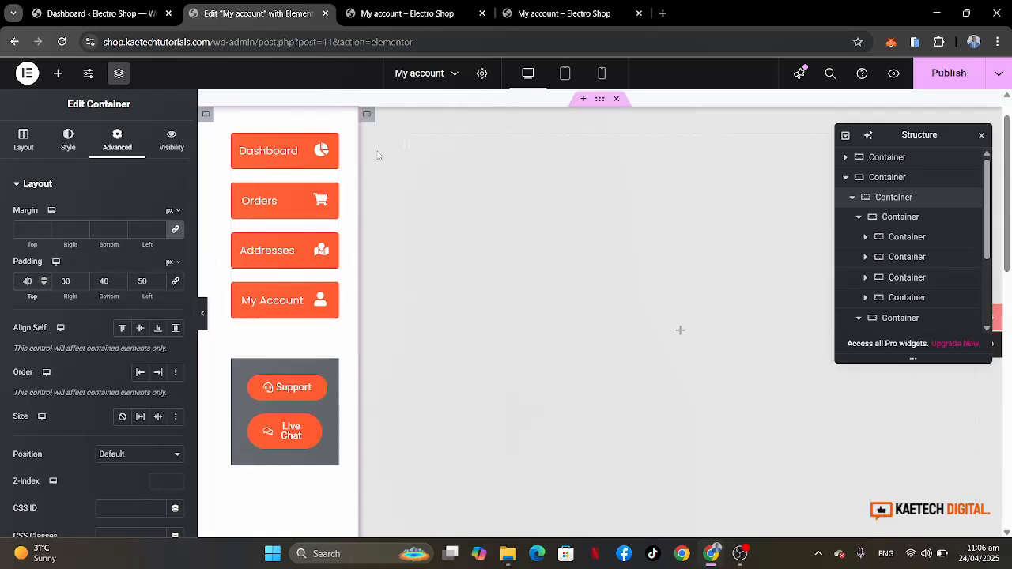
click(949, 73)
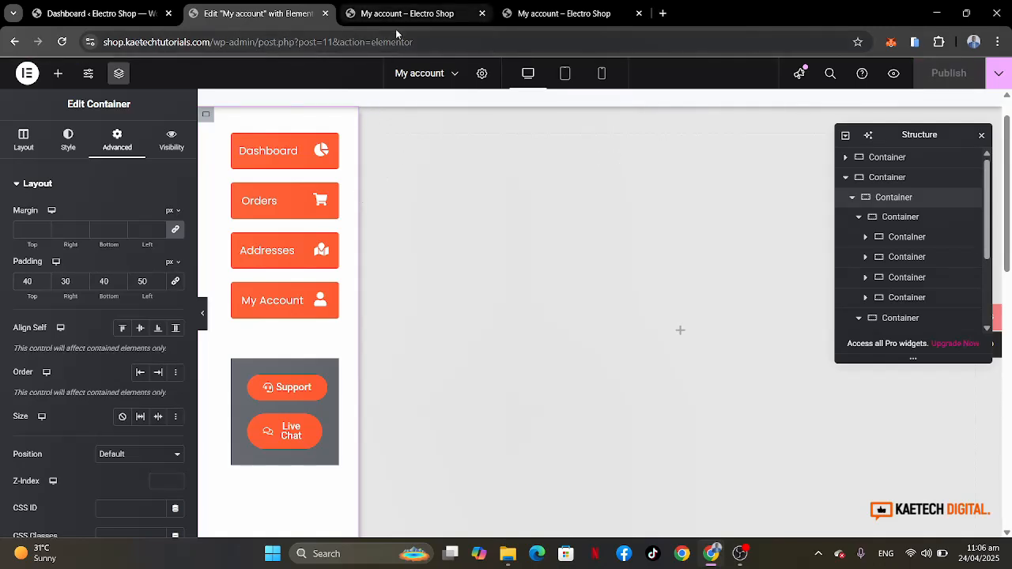
Set the content width of the header container holding the logo and navigation links to Full Width.
scroll(514, 160, up, 1)
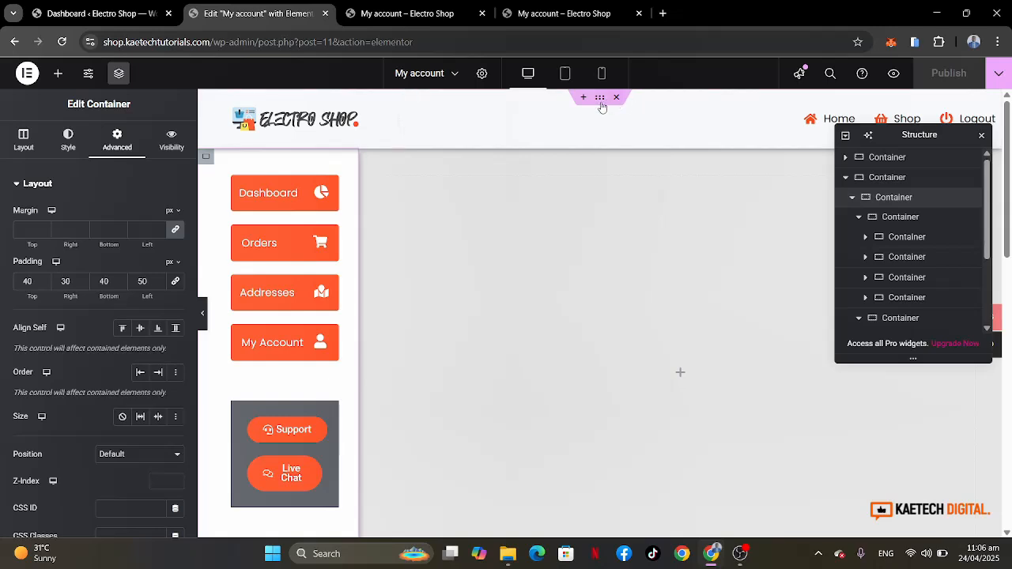
click(601, 103)
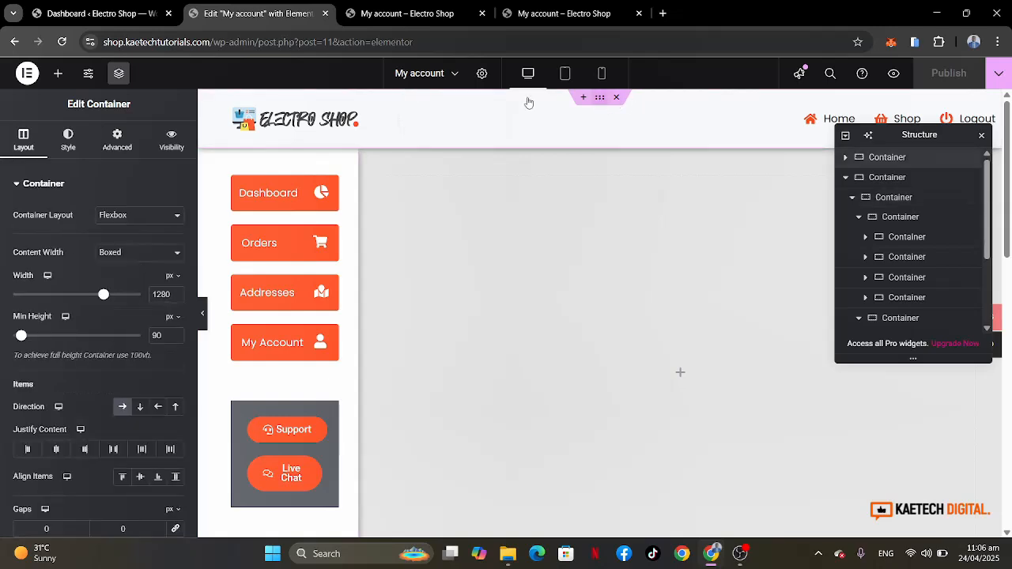
click(129, 253)
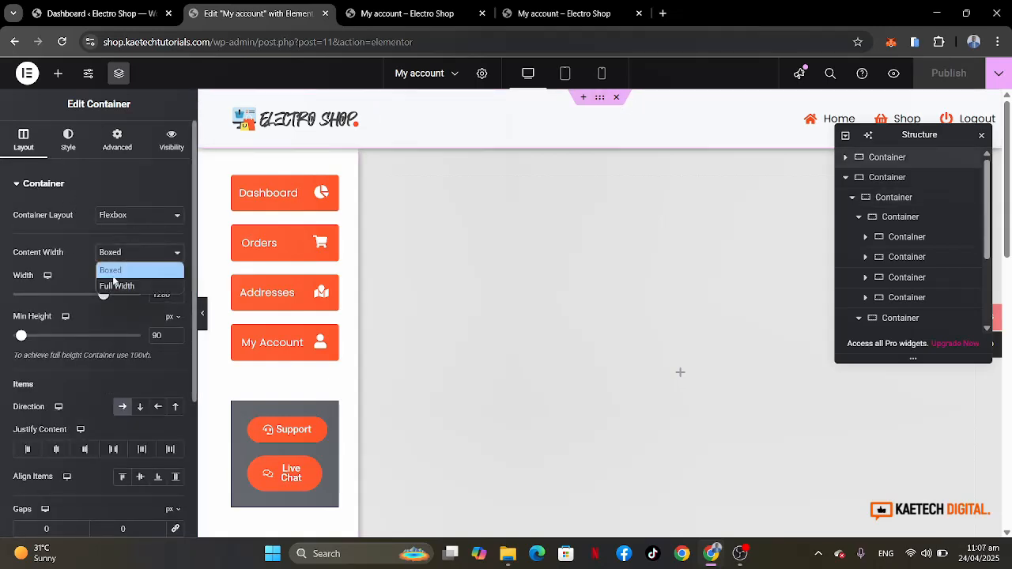
click(112, 288)
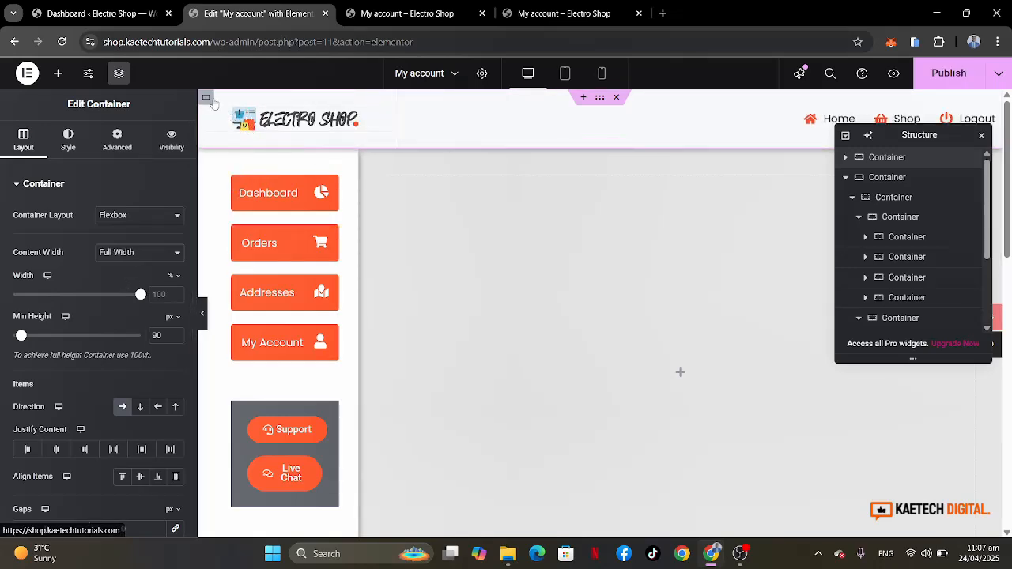
Unlink the header container's padding, set its left and right padding to 40 px, and publish the page.
click(126, 146)
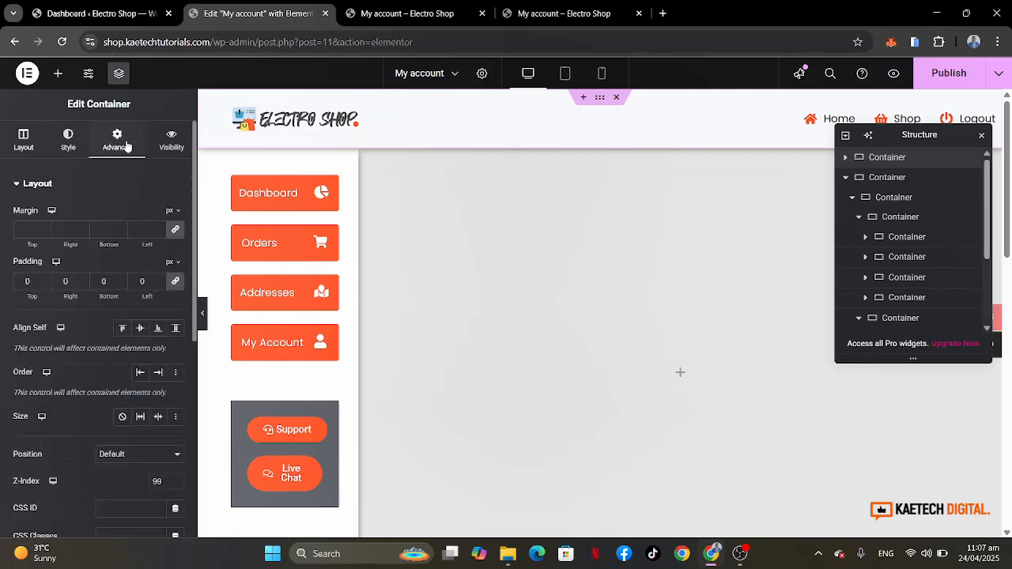
click(177, 283)
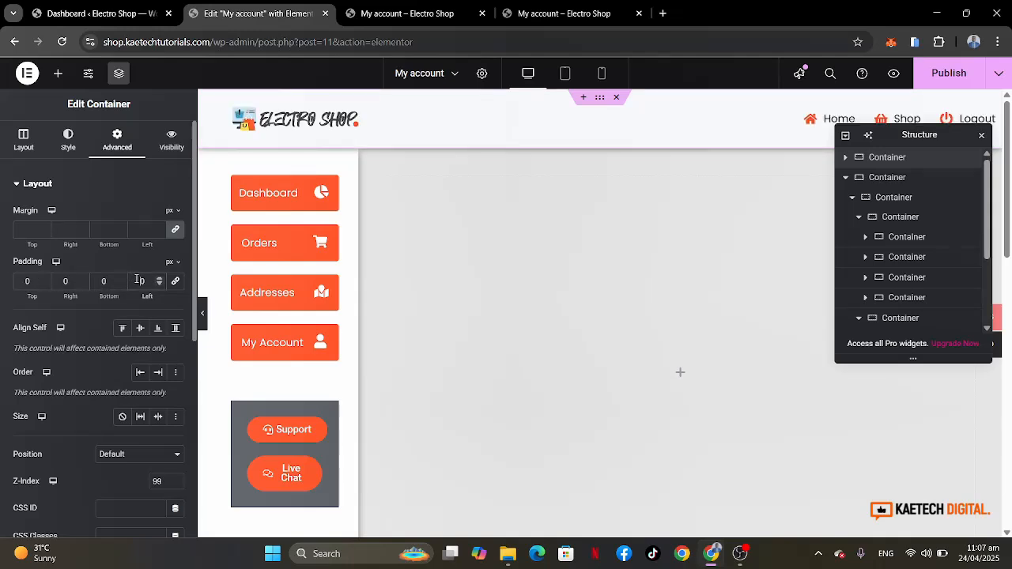
click(137, 281)
text(40)
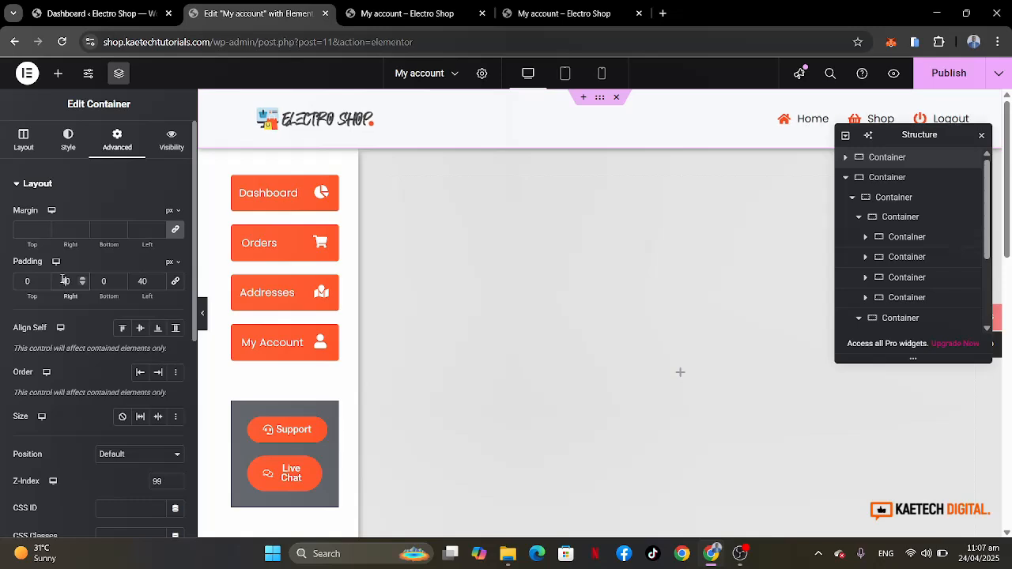
click(942, 75)
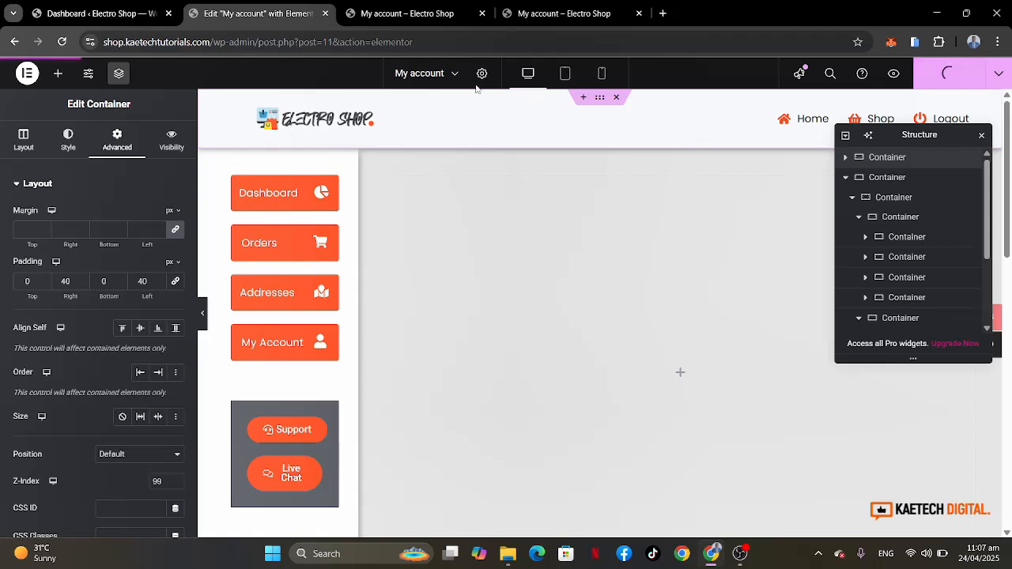
Reload the live My account page and examine the header spacing, the sidebar, and the default account section below.
click(408, 13)
click(62, 43)
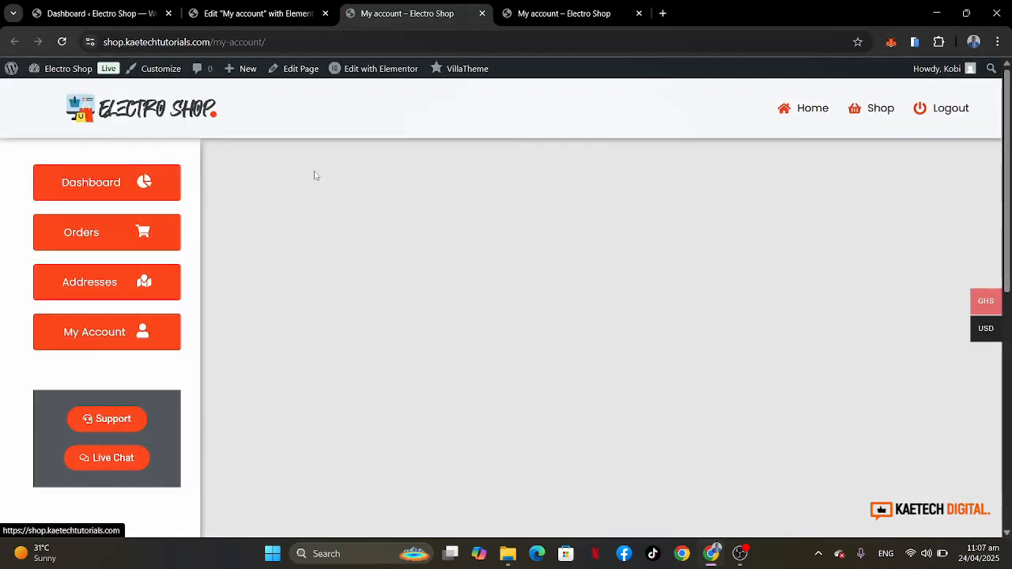
scroll(705, 246, down, 2)
scroll(705, 246, up, 2)
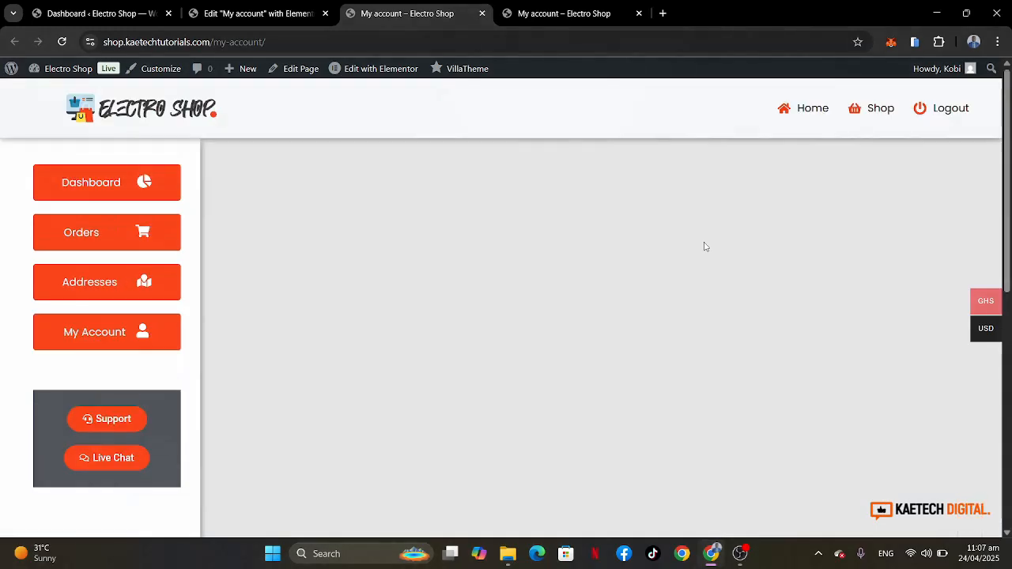
scroll(704, 246, down, 2)
scroll(705, 247, up, 2)
scroll(706, 246, down, 5)
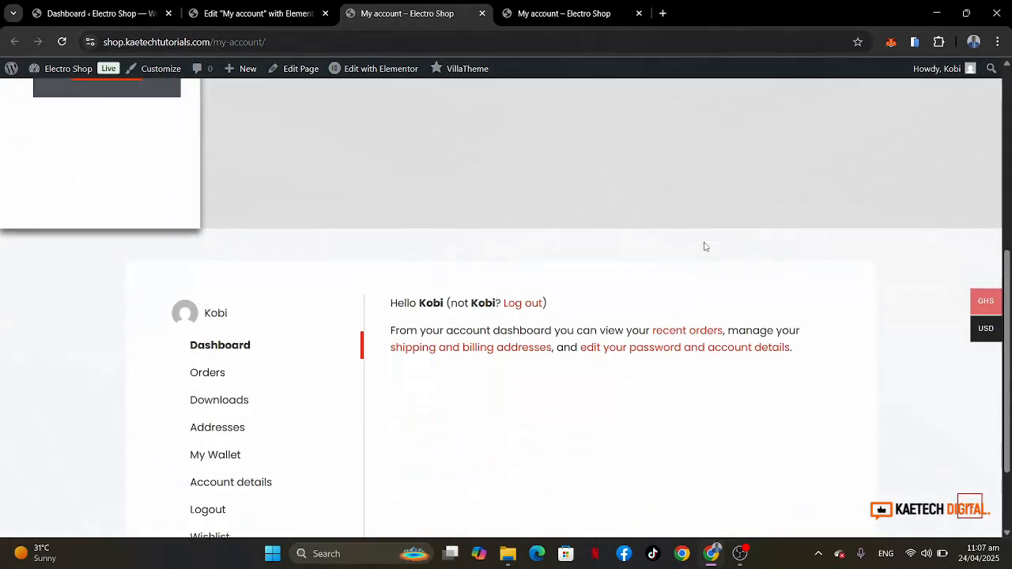
scroll(705, 246, up, 5)
scroll(705, 247, up, 1)
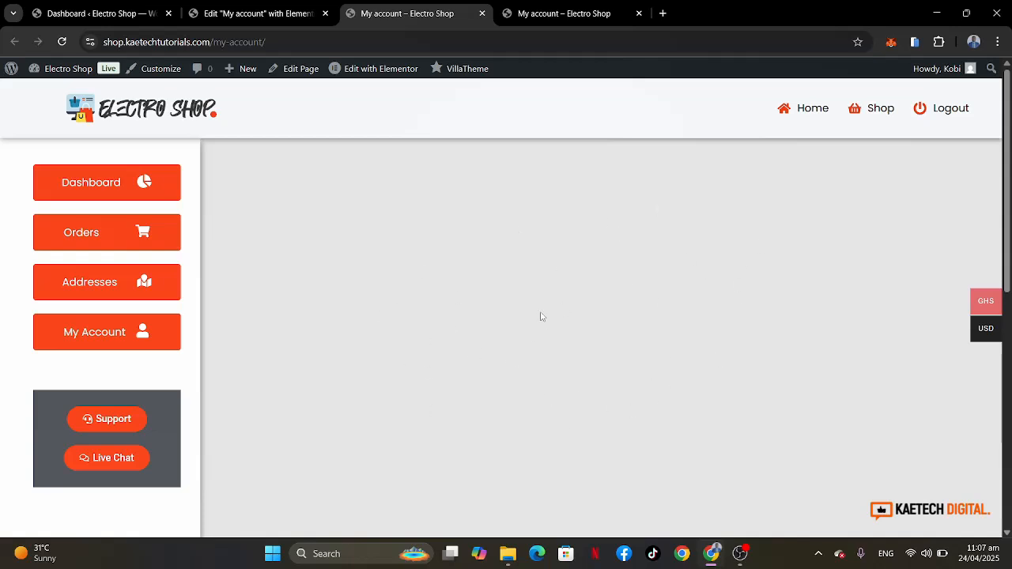
Copy the [woocommerce_my_account] Shortcode widget from the section above the Login Form in the Elementor editor.
click(255, 10)
scroll(650, 328, down, 5)
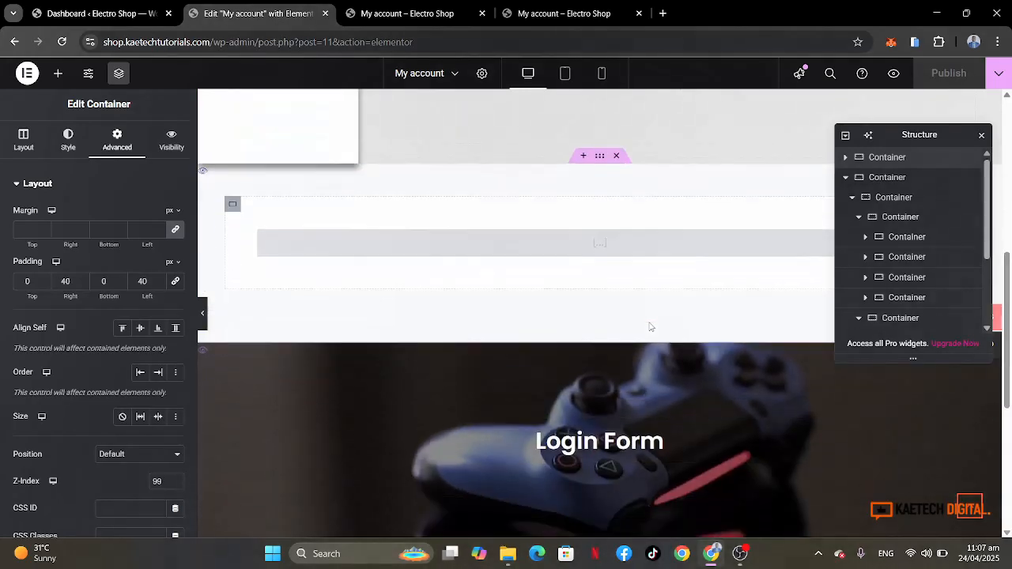
scroll(651, 327, up, 1)
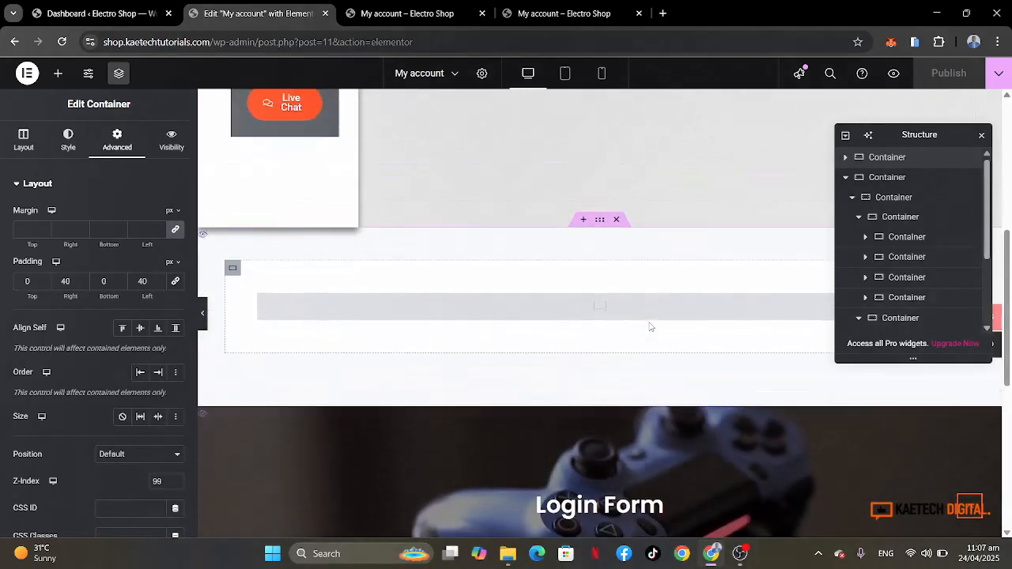
click(609, 309)
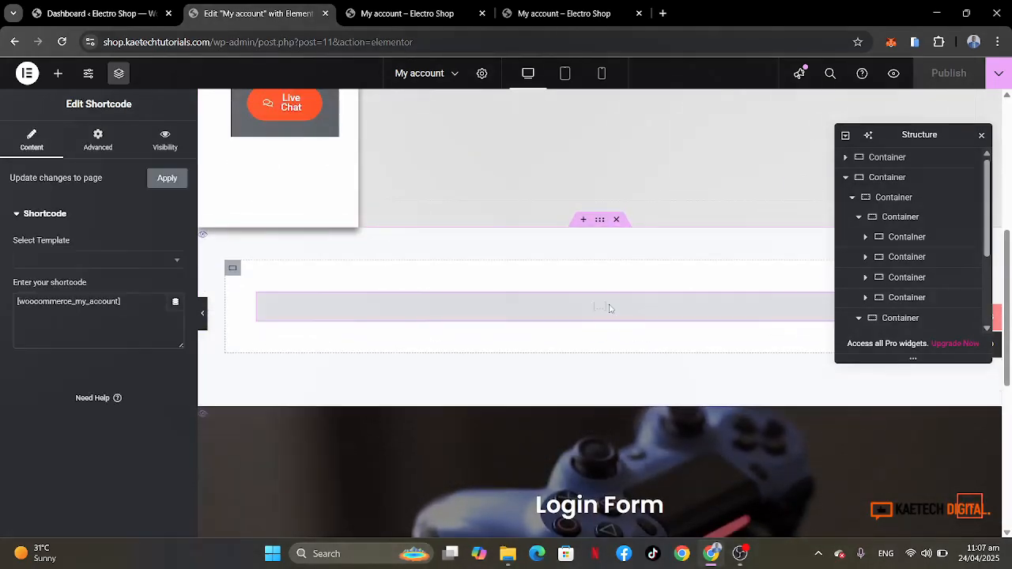
right_click(692, 315)
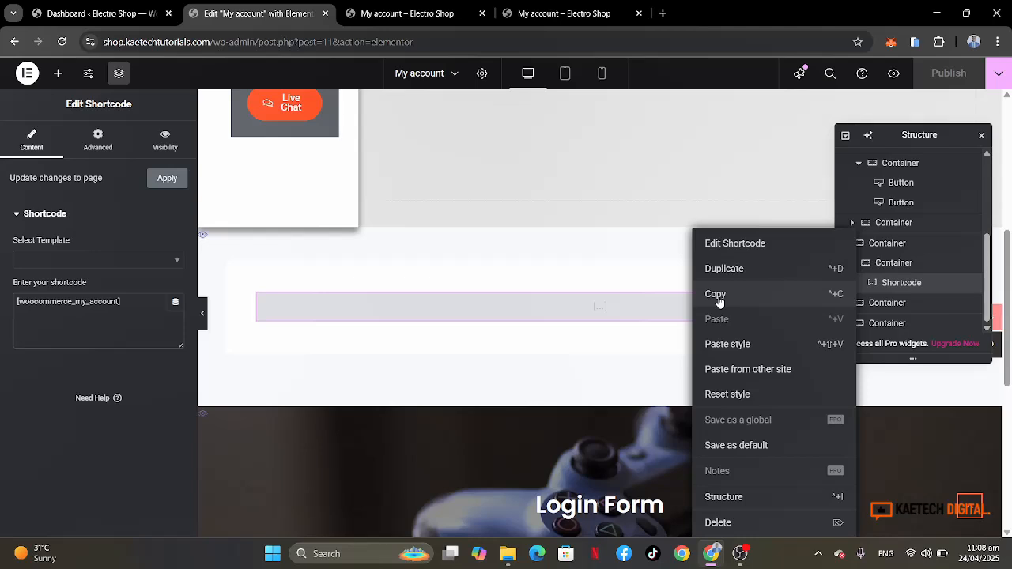
click(719, 302)
Add a Container inside the empty content area beside the sidebar and duplicate it.
scroll(679, 177, up, 4)
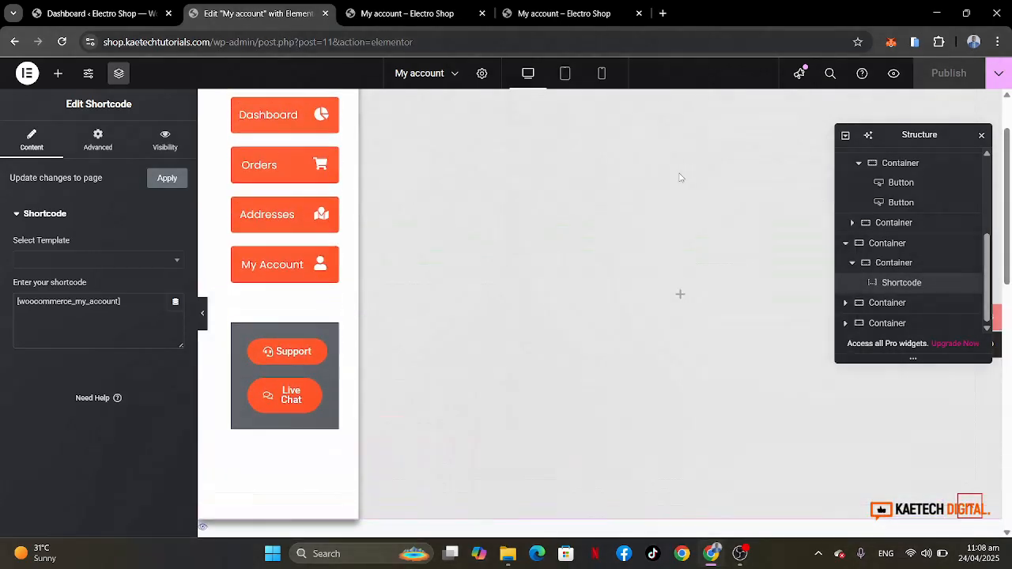
scroll(679, 177, up, 1)
scroll(679, 177, down, 1)
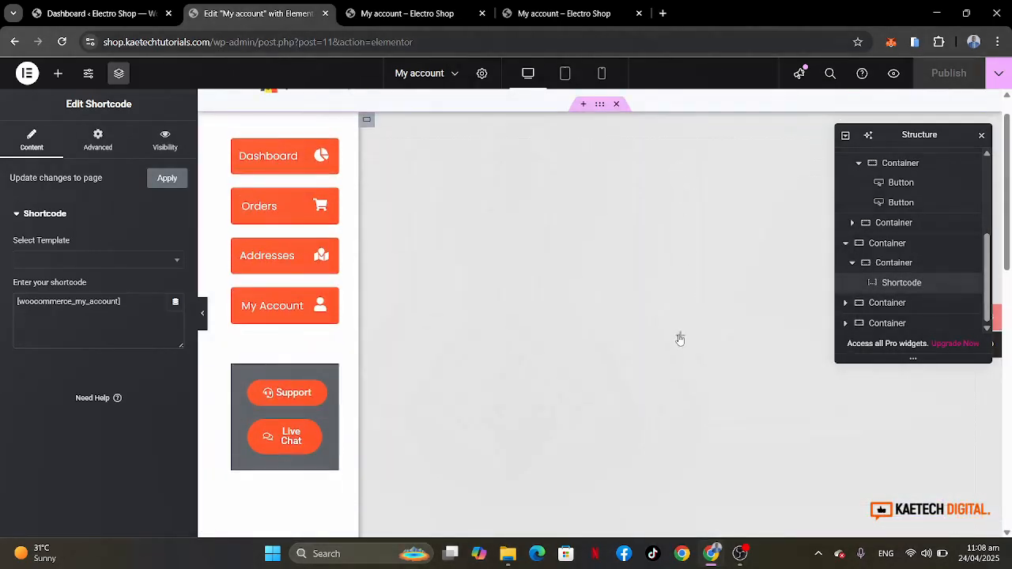
right_click(680, 339)
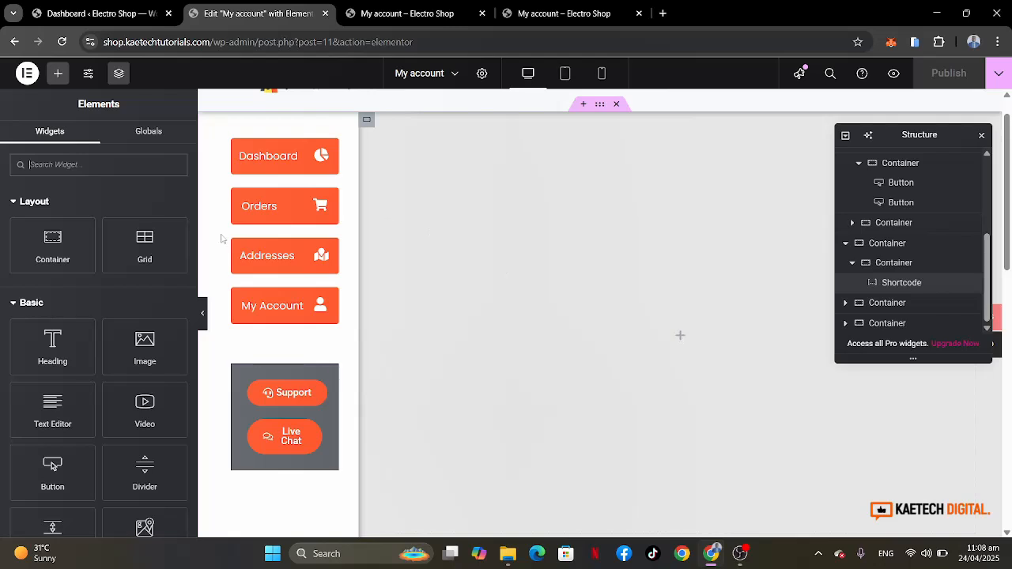
drag(53, 245, 656, 312)
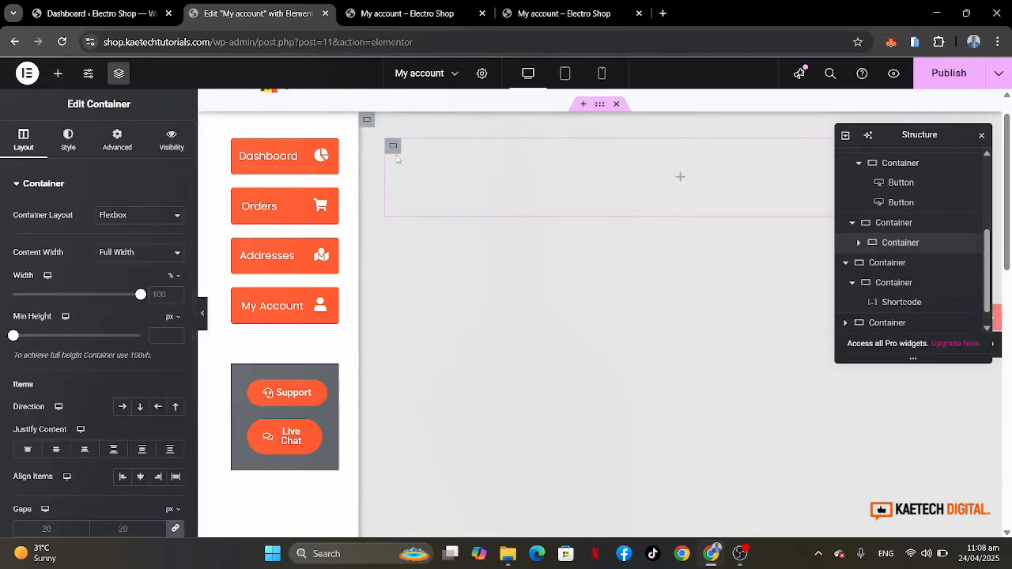
right_click(394, 151)
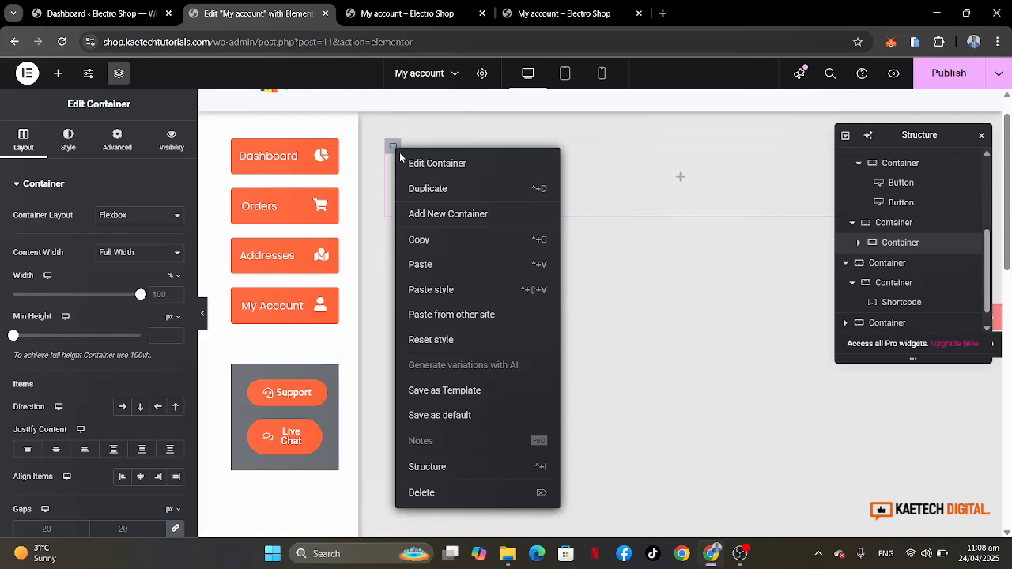
click(427, 189)
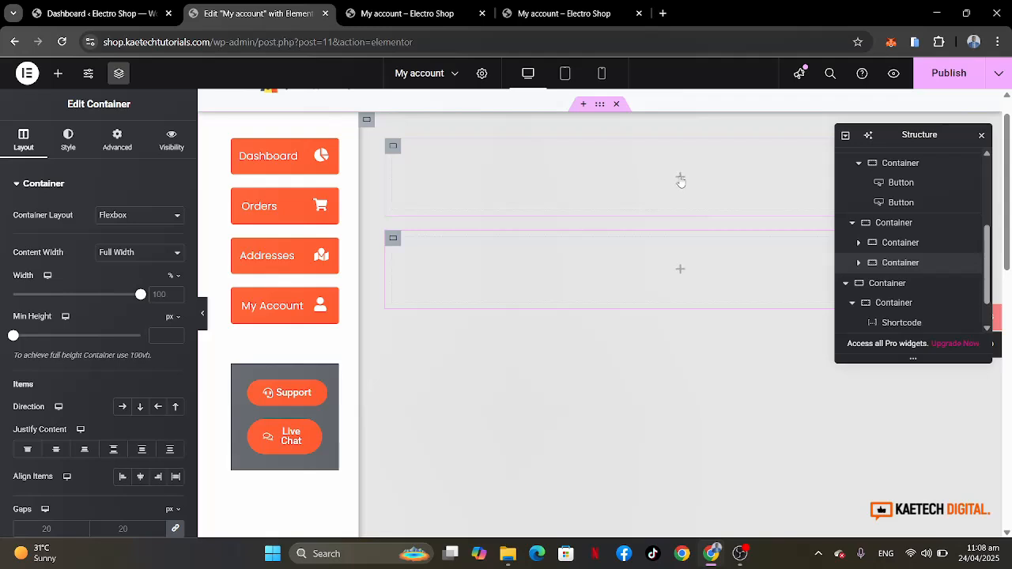
Paste the copied my-account Shortcode widget into the upper content container, publish the page, and reload the live My account page.
right_click(680, 181)
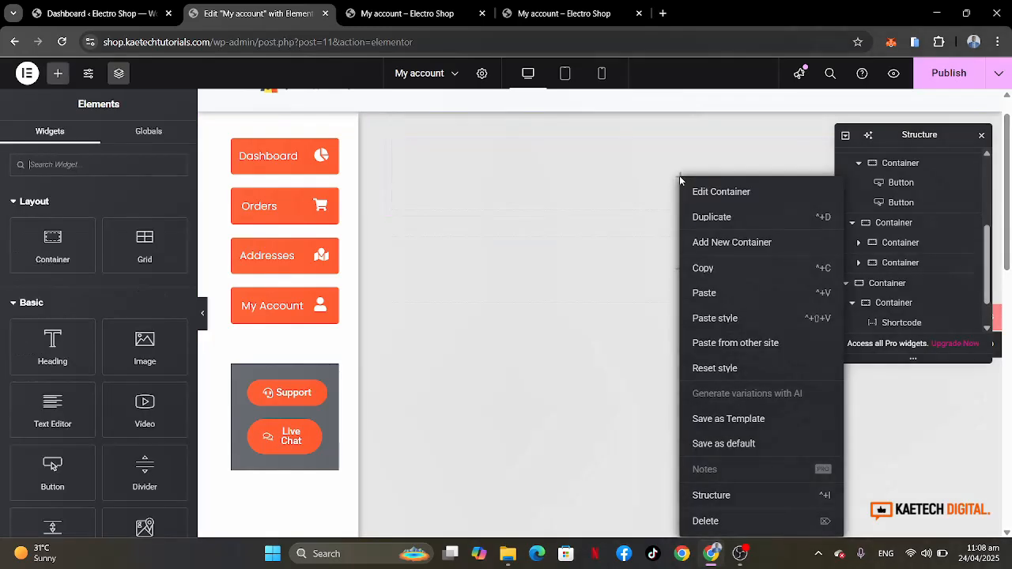
click(704, 292)
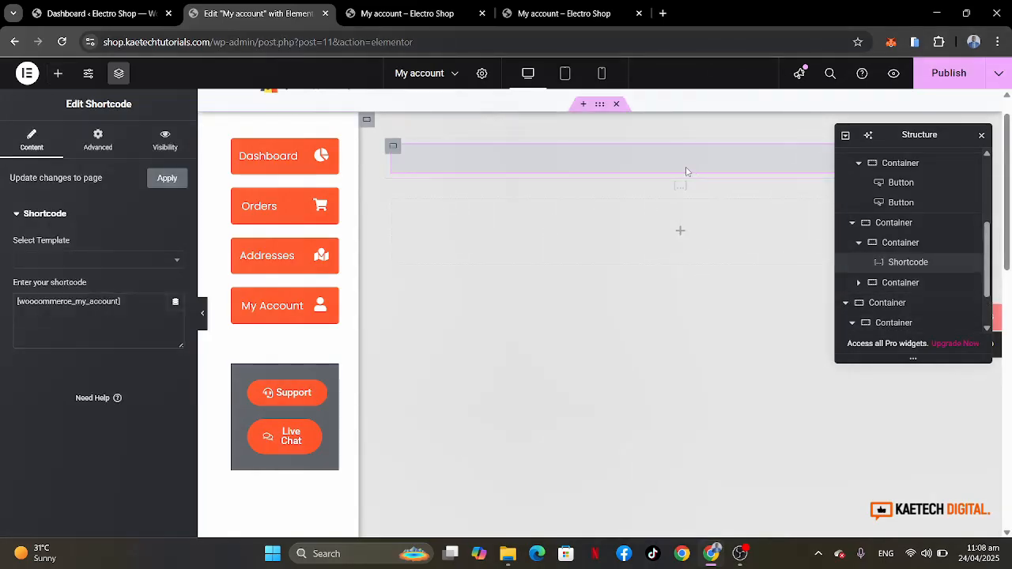
click(942, 78)
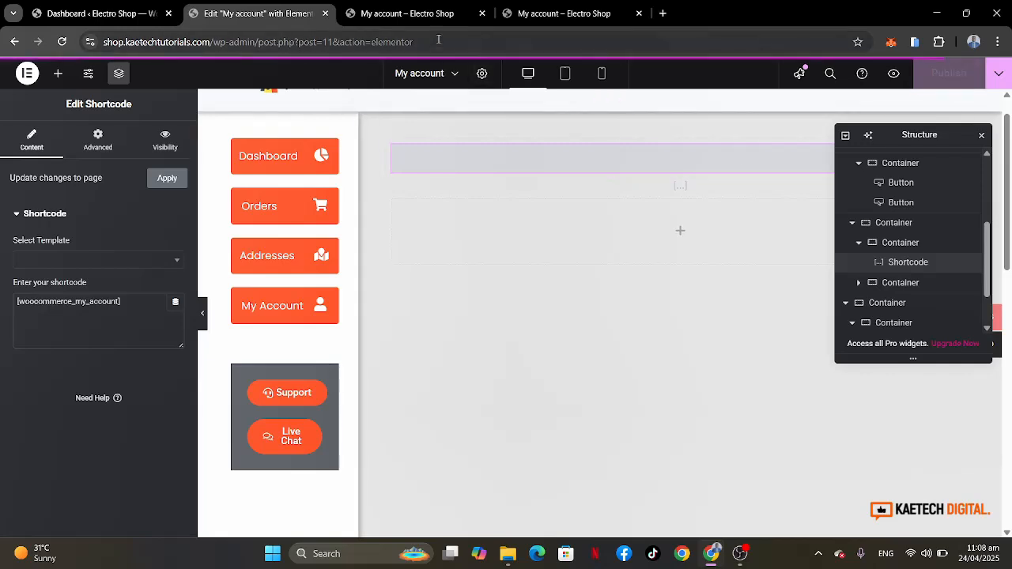
click(407, 14)
click(63, 42)
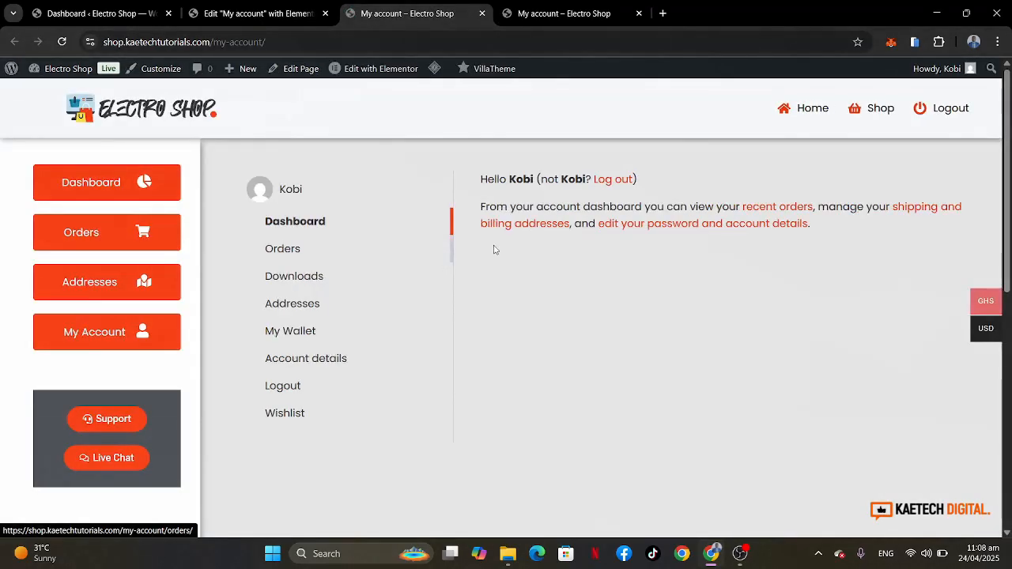
right_click(277, 253)
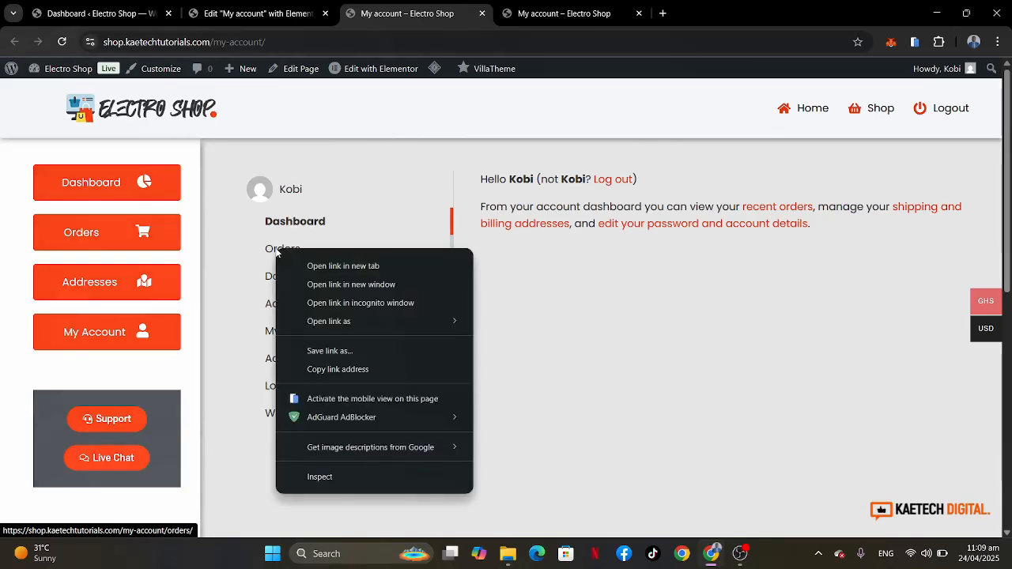
click(337, 369)
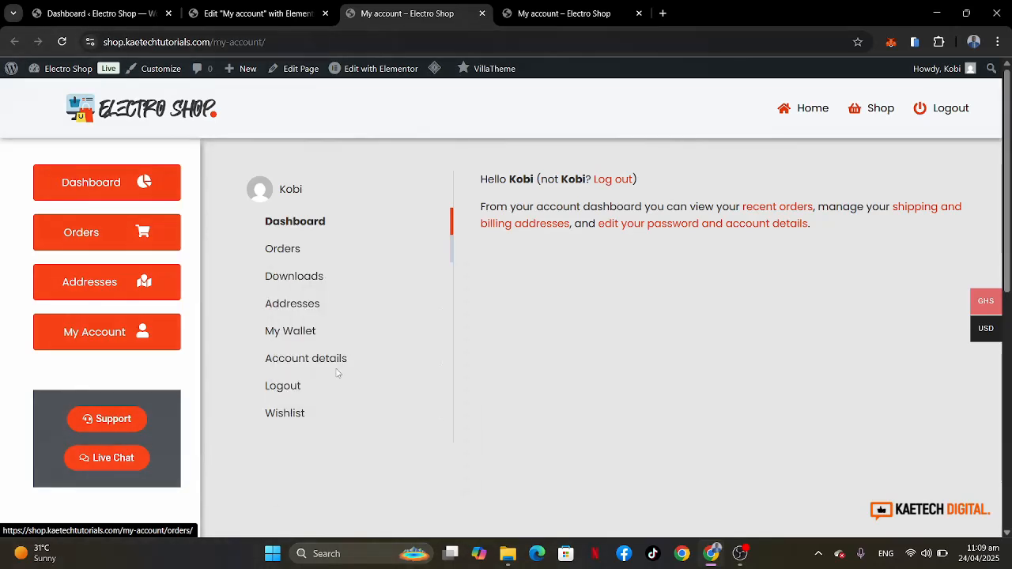
click(253, 13)
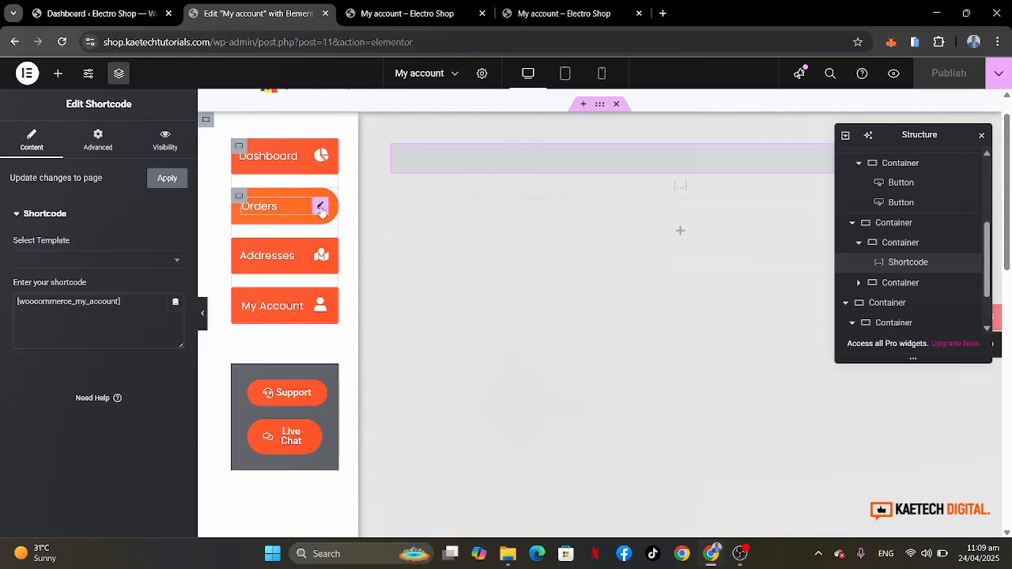
click(321, 207)
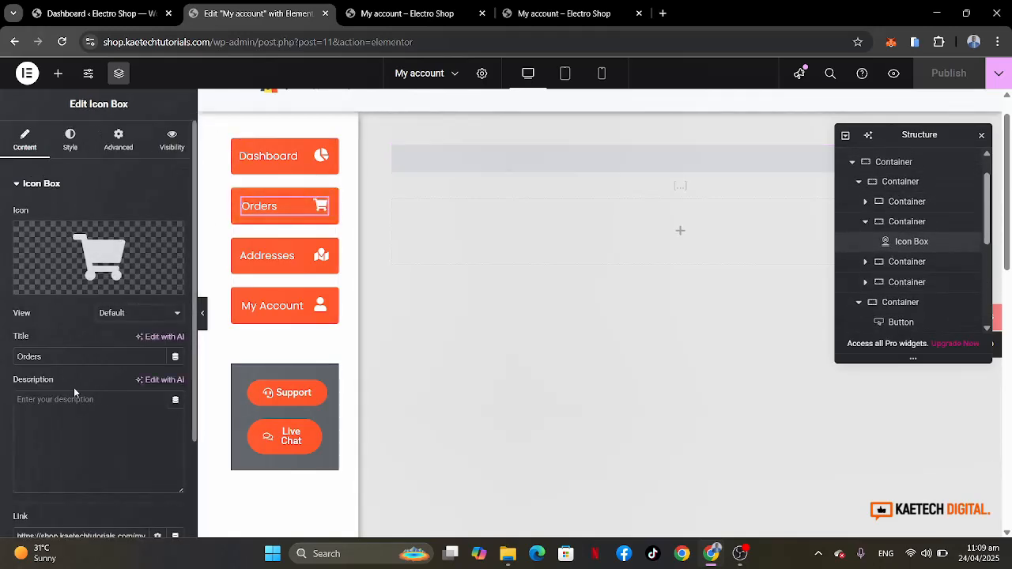
scroll(73, 387, down, 2)
click(76, 407)
key(ctrl+a)
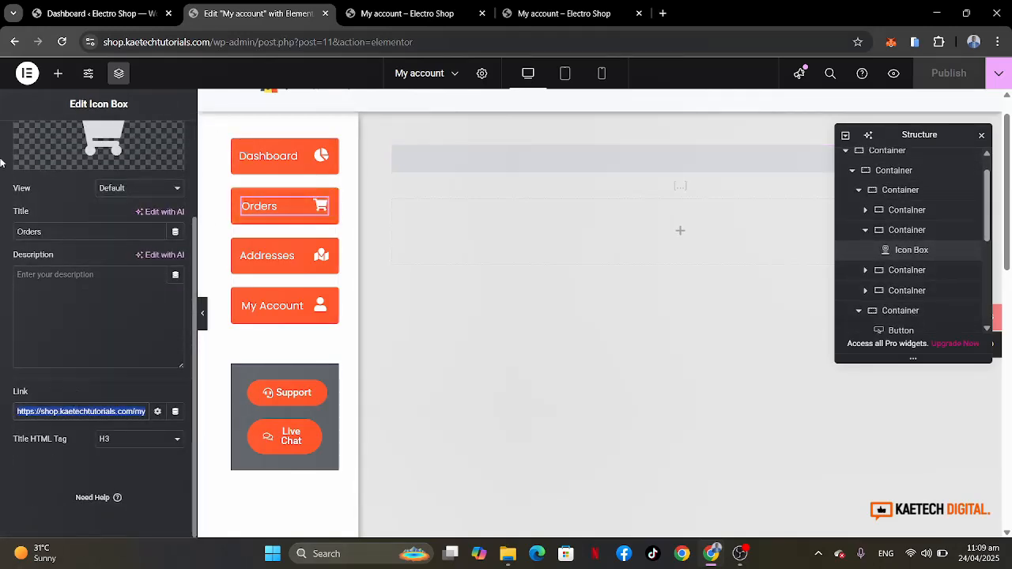
click(419, 6)
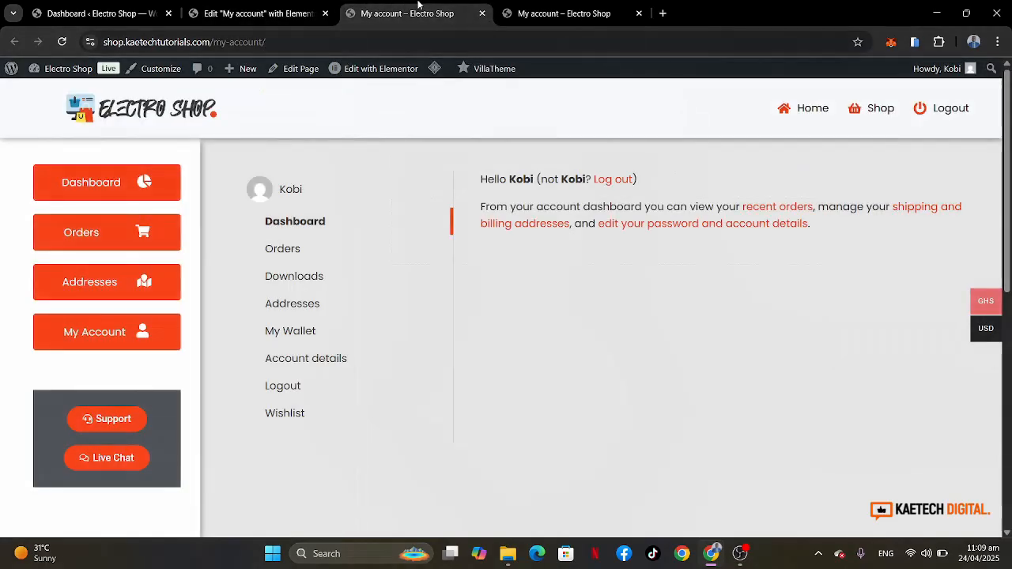
right_click(295, 306)
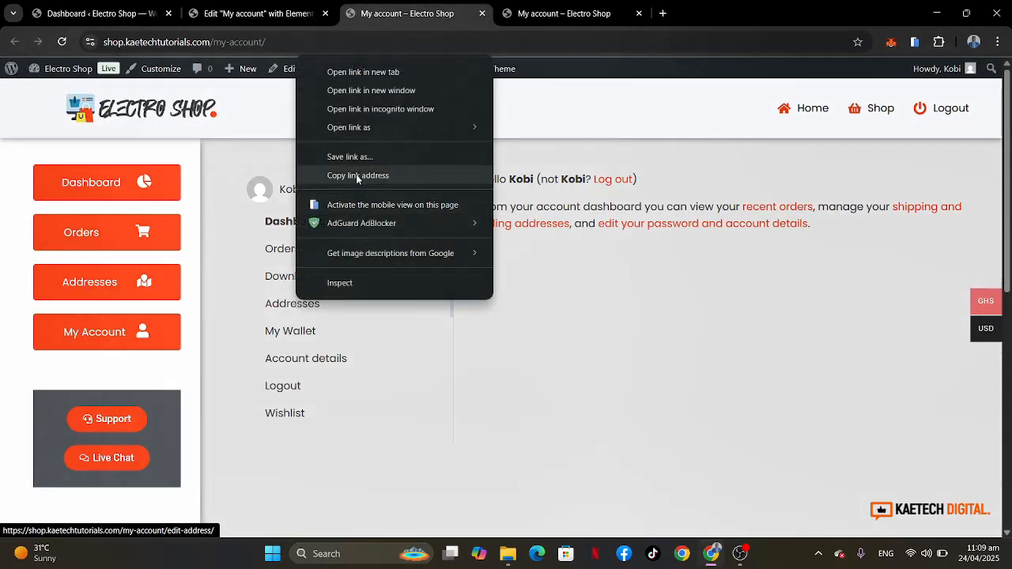
click(355, 178)
click(259, 13)
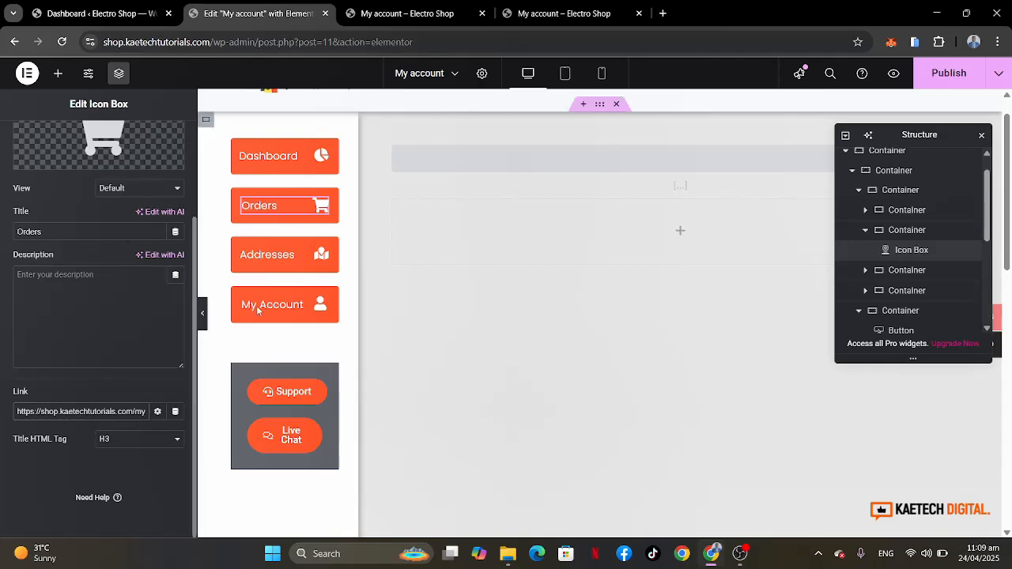
click(320, 254)
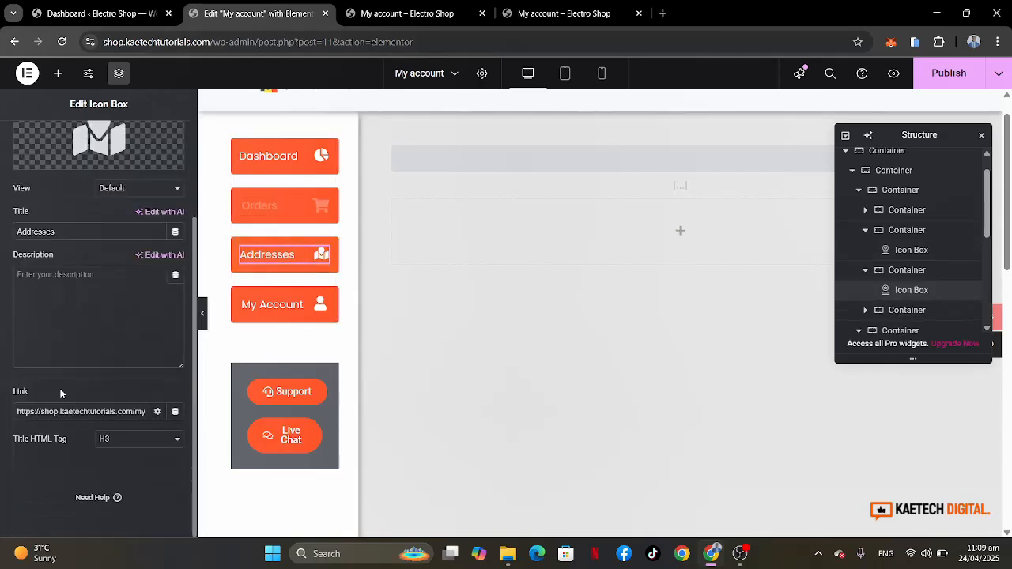
click(70, 408)
key(ctrl+a)
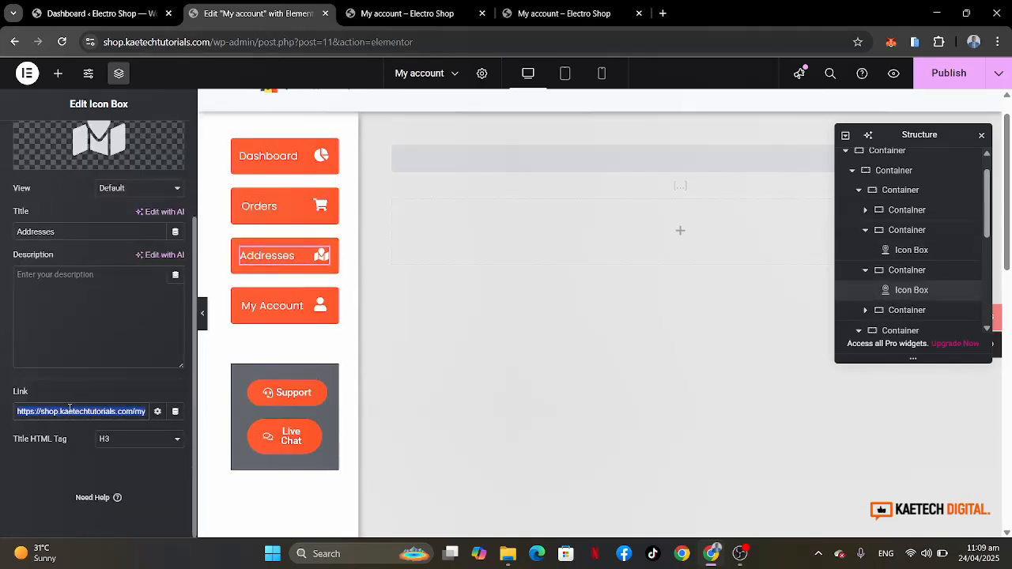
key(ctrl+v)
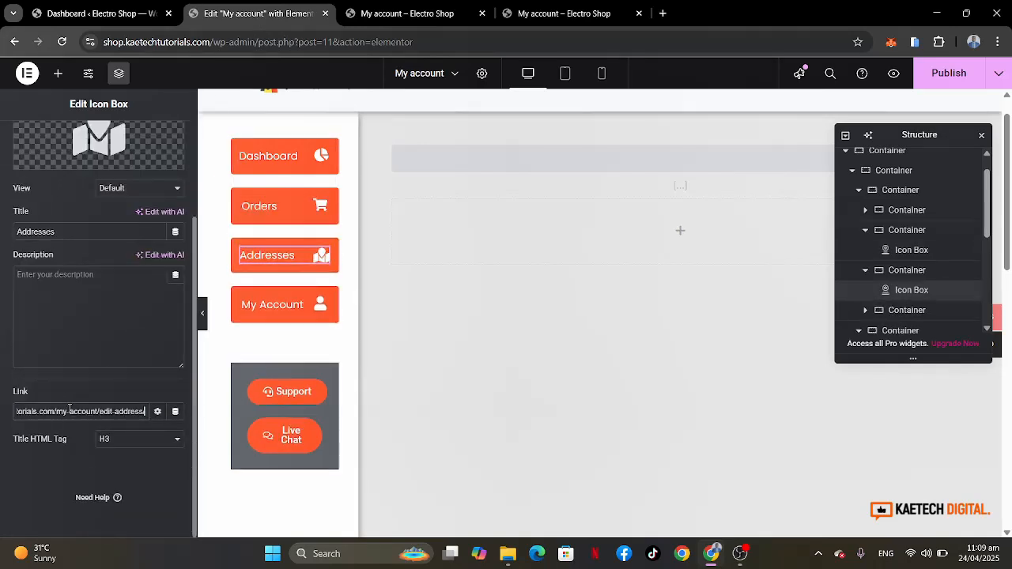
Open the My Account sidebar icon box for editing and copy the Account details link from the live account menu for it.
click(321, 306)
click(395, 13)
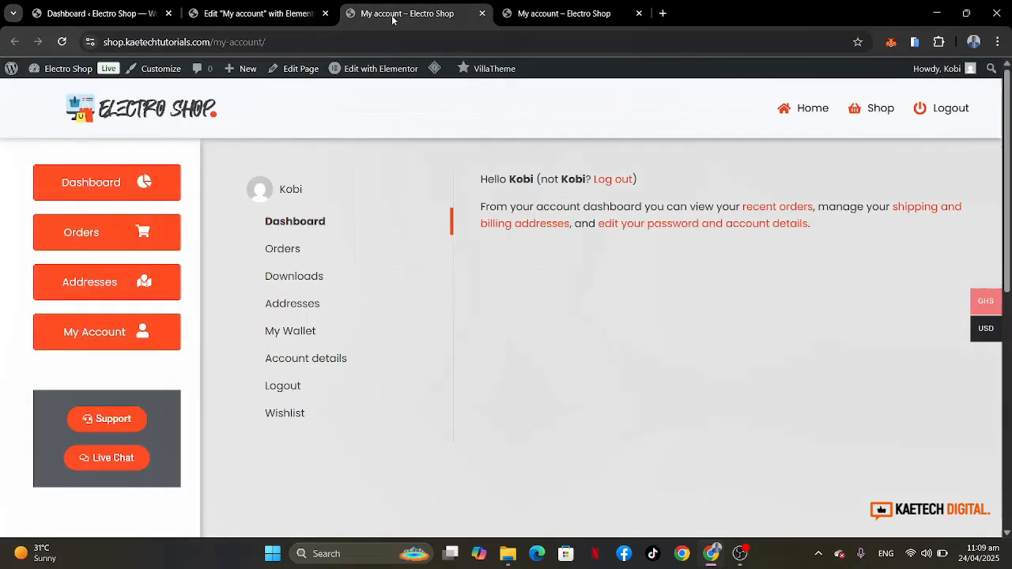
right_click(298, 358)
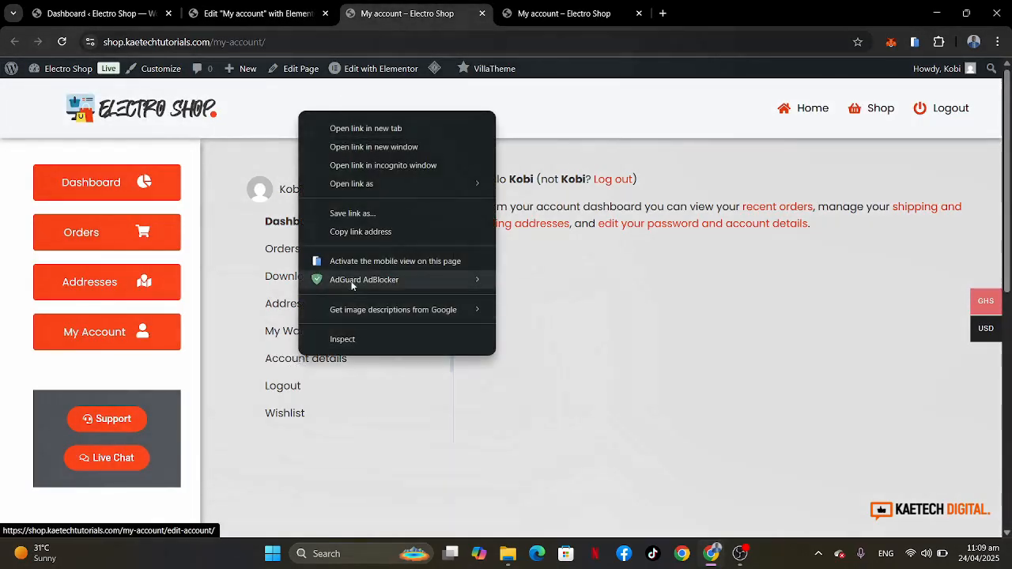
click(372, 231)
click(259, 13)
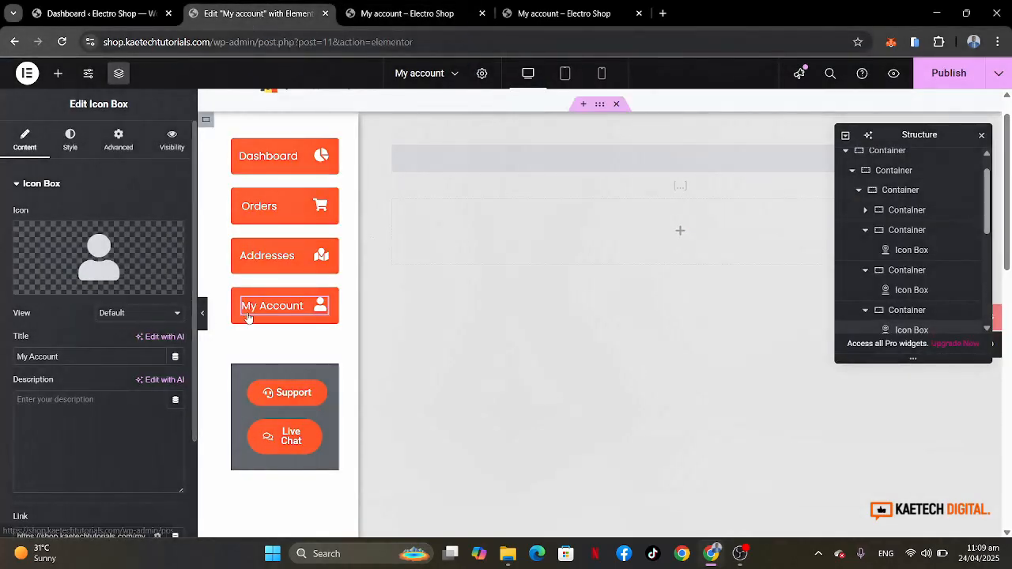
Replace the My Account icon box's link with the copied account address ending in /my-account/edit-account/.
scroll(104, 385, down, 2)
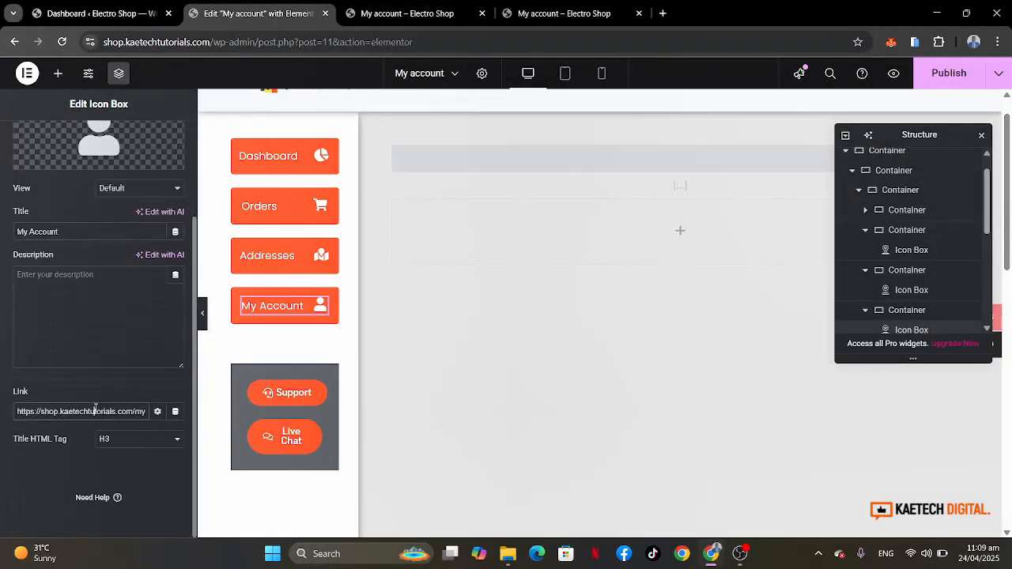
triple_click(96, 411)
key(ctrl+v)
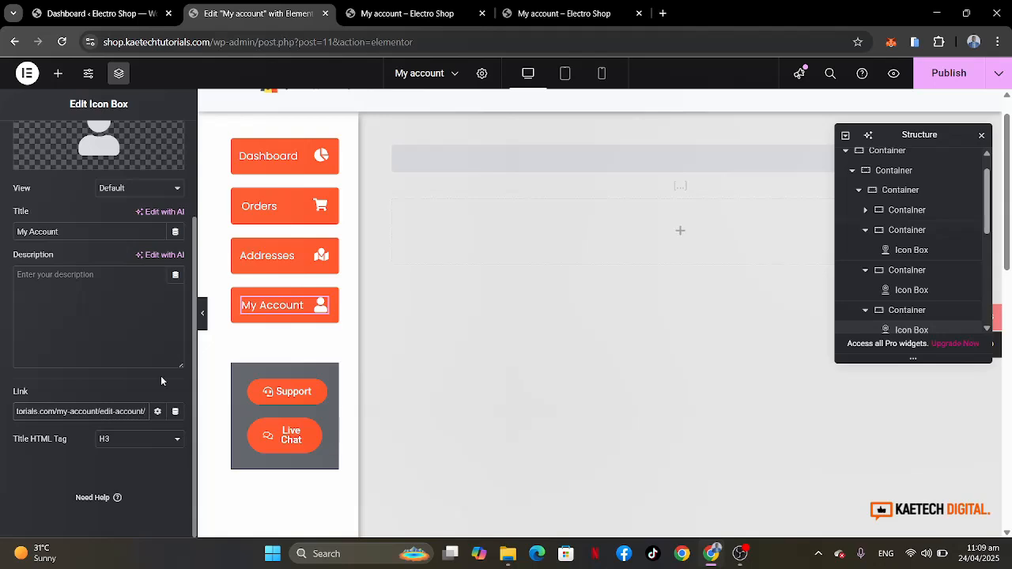
Copy the My Wallet link address from the live account page and duplicate the My Account button's container in the Elementor editor.
click(415, 12)
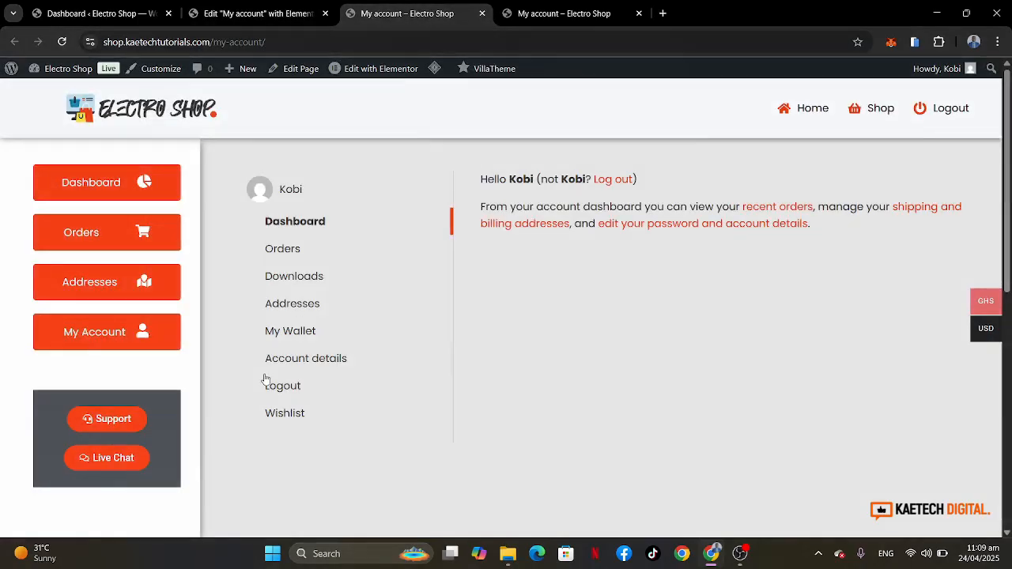
right_click(306, 334)
click(372, 207)
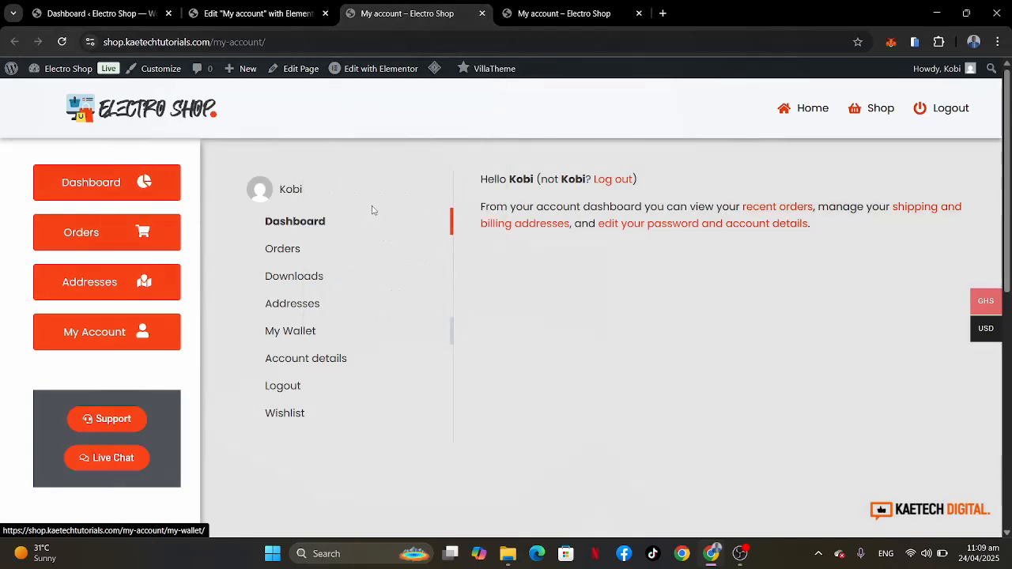
click(257, 13)
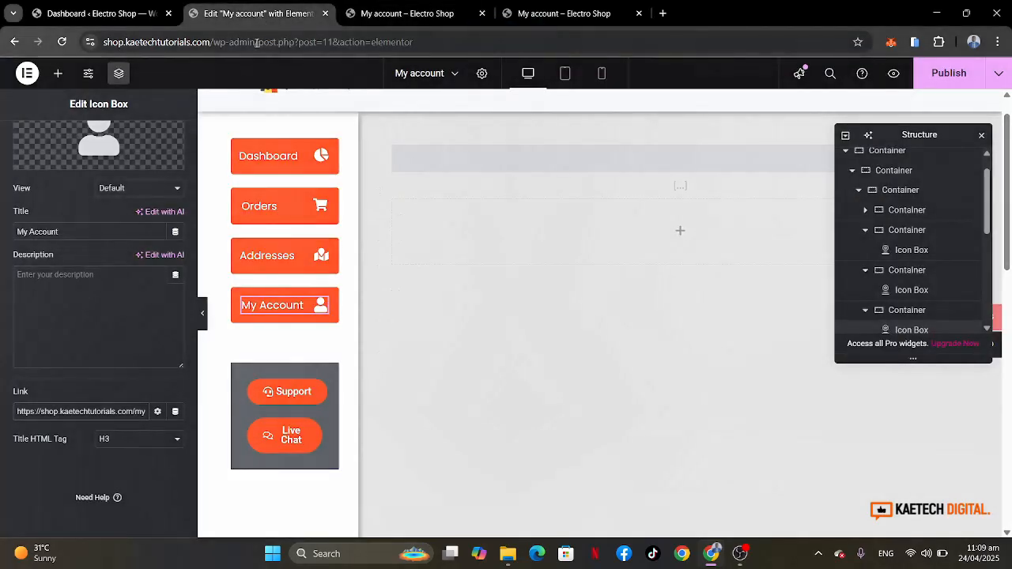
right_click(241, 295)
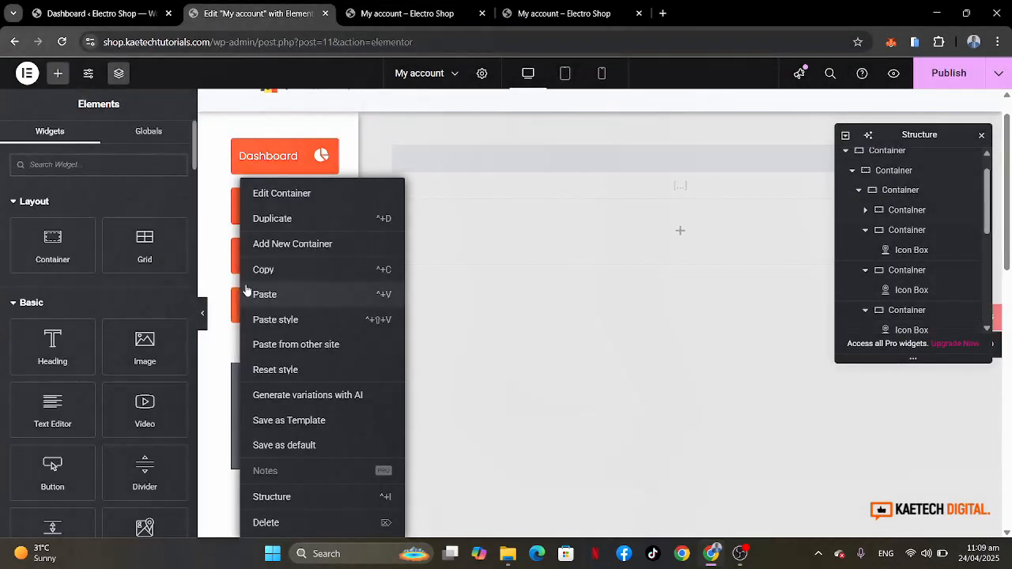
click(283, 222)
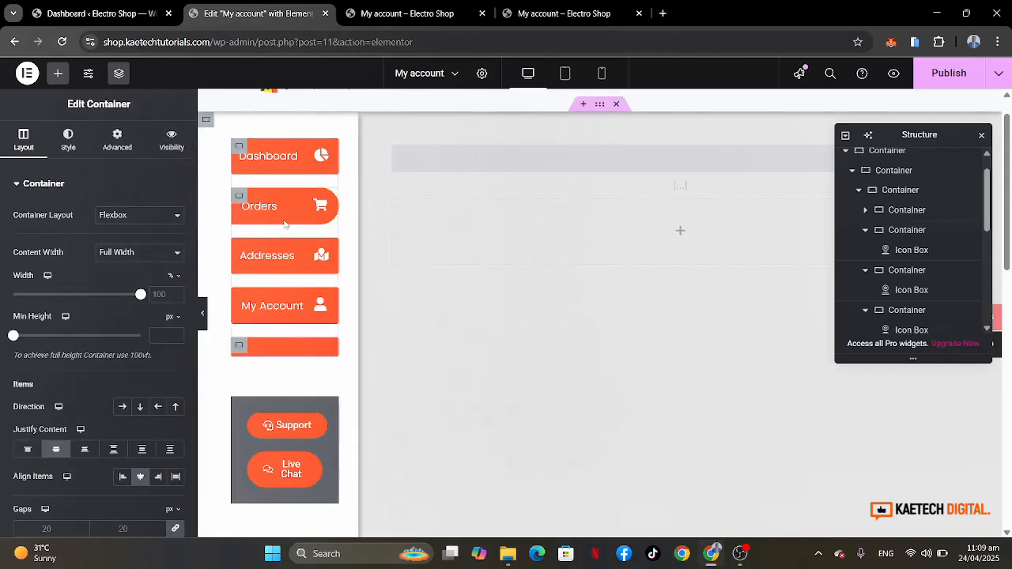
Link the upper of the two My Account icon boxes to the copied /my-account/my-wallet/ address and retitle it Wallet.
click(320, 308)
scroll(72, 379, down, 3)
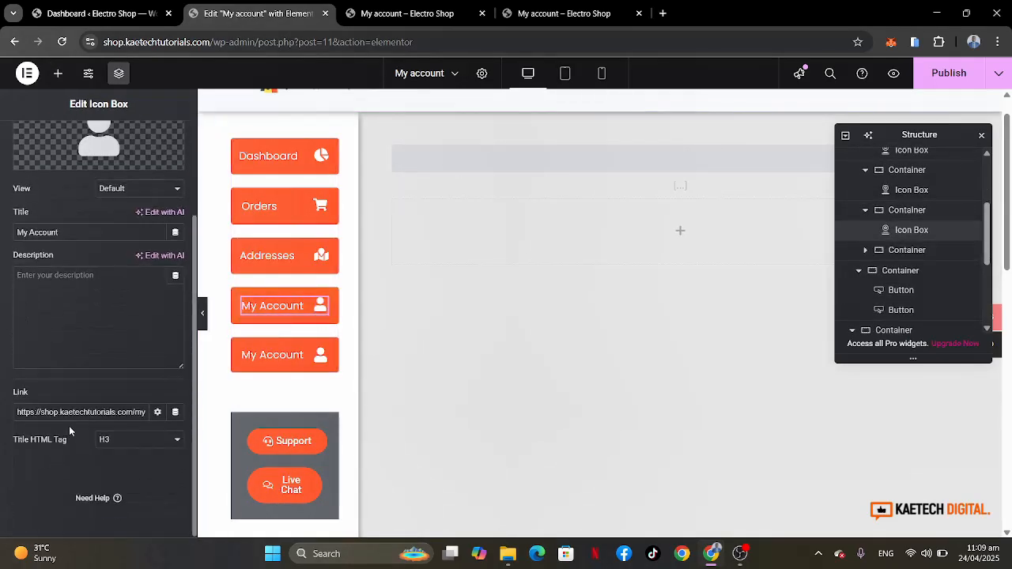
triple_click(79, 412)
key(ctrl+v)
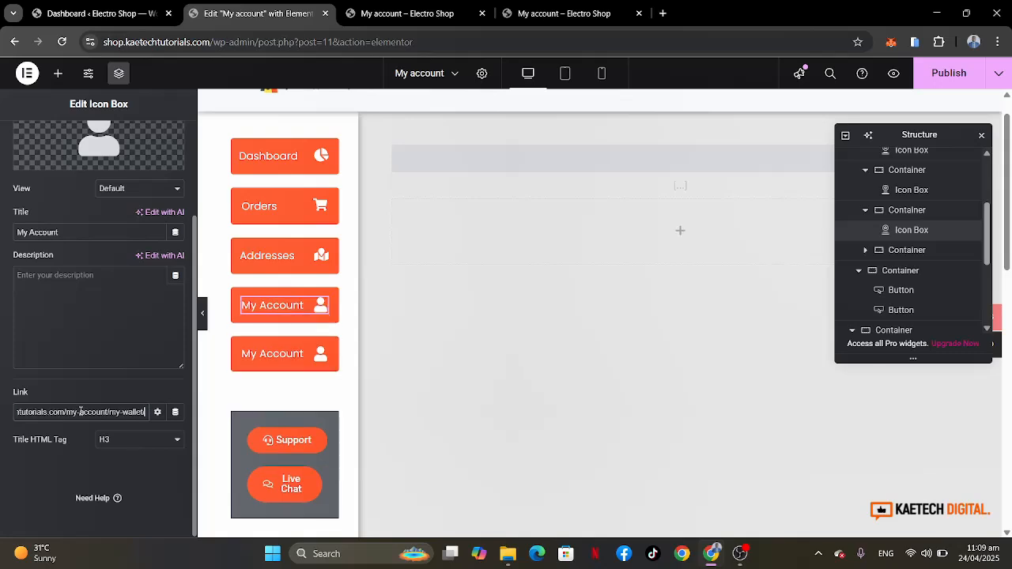
click(80, 233)
drag(79, 233, 3, 232)
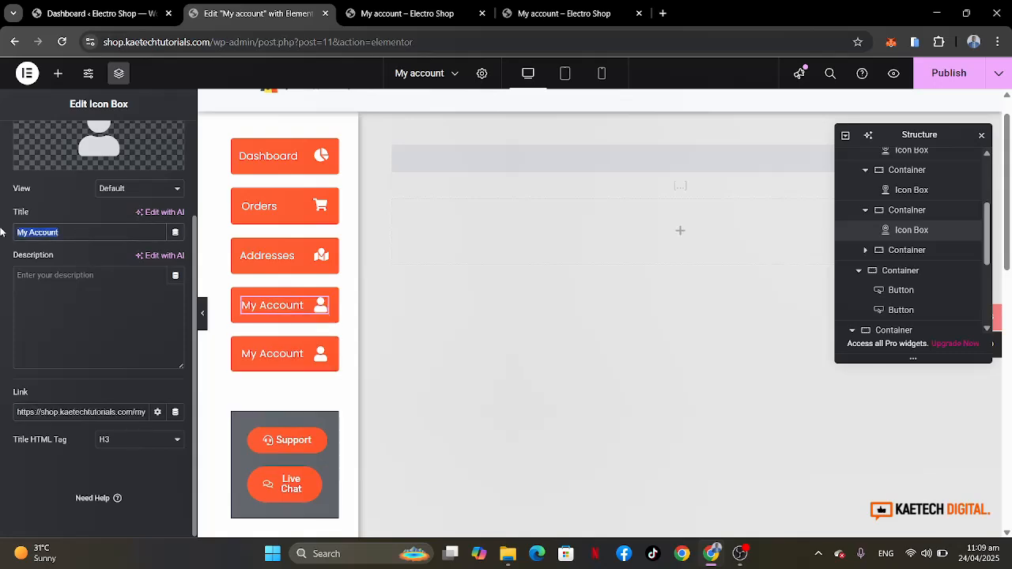
text(Wallet)
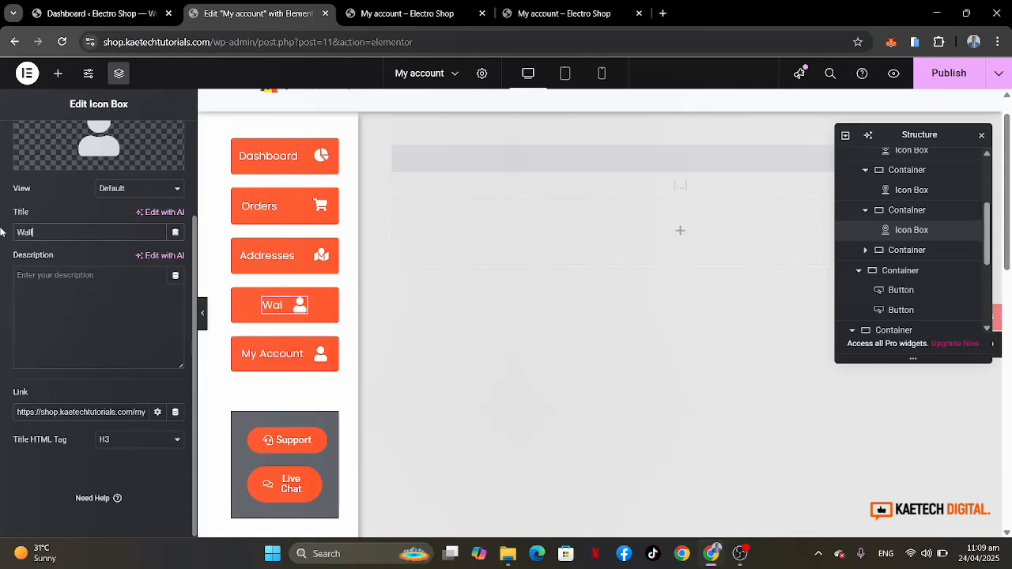
Replace the Wallet icon box's icon with the Wallet icon from the icon library.
click(49, 140)
click(538, 125)
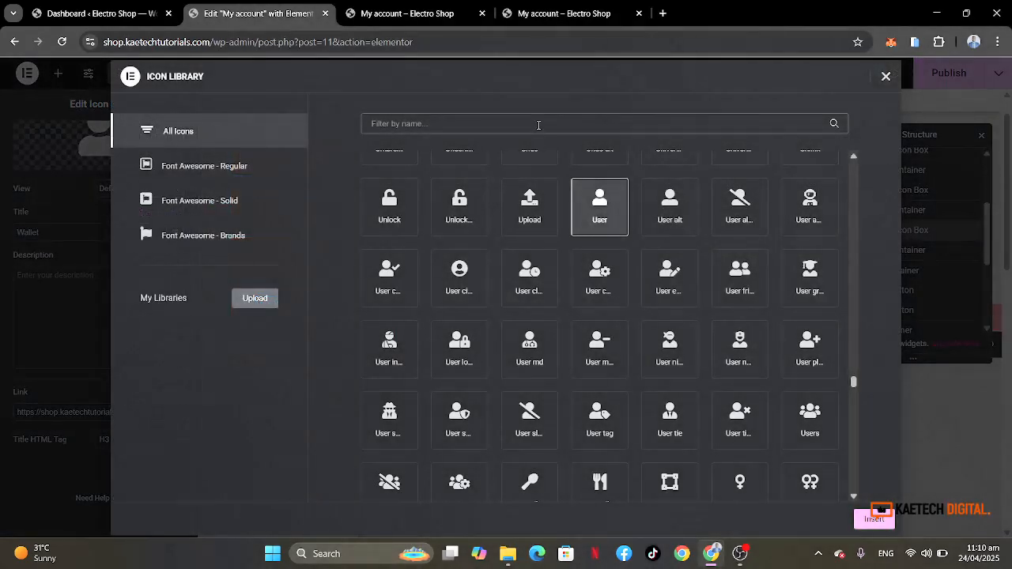
text(wallet)
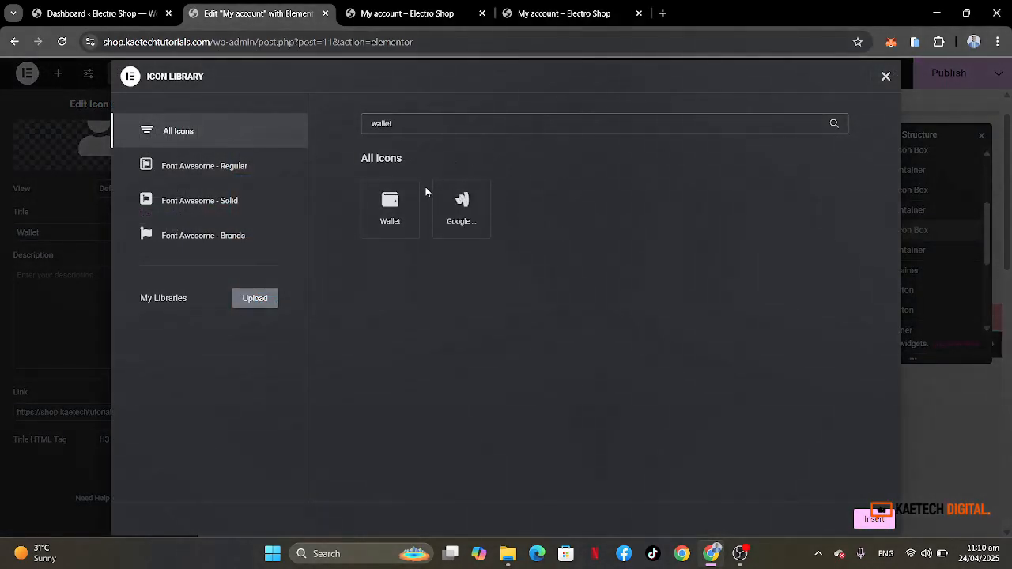
click(390, 207)
click(874, 519)
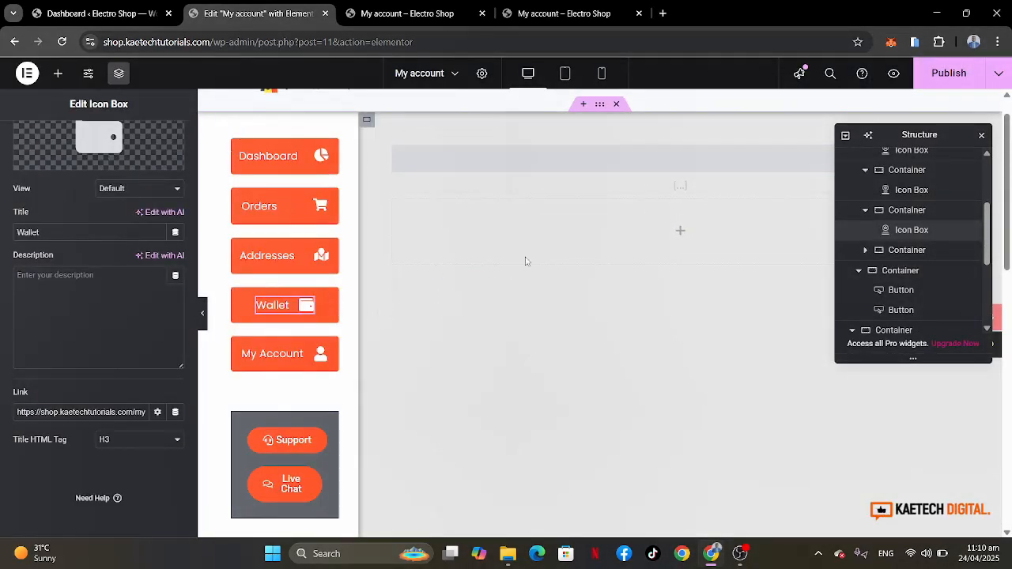
Publish the page with the new Wallet button and reload the live My account page.
click(940, 85)
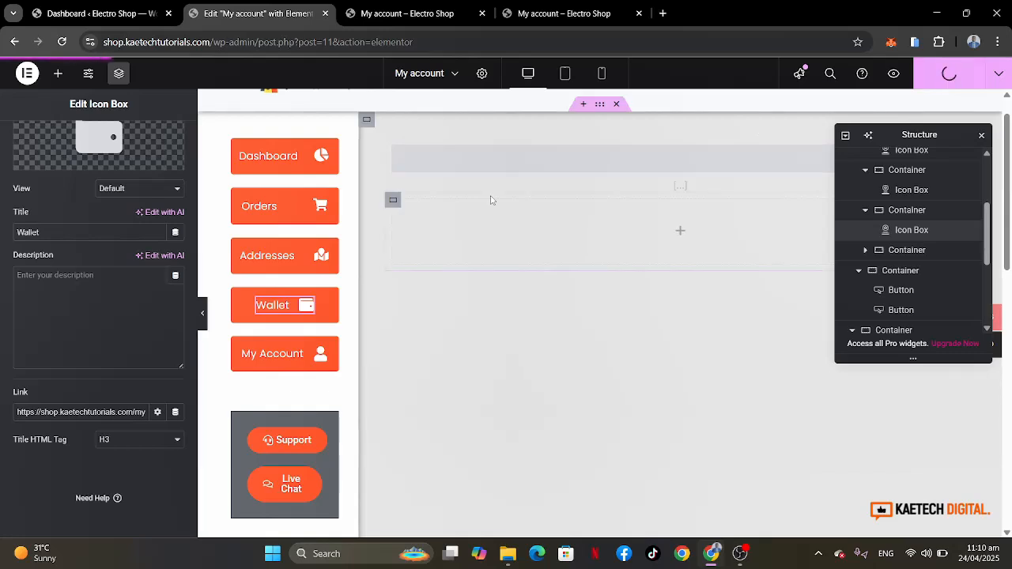
click(426, 16)
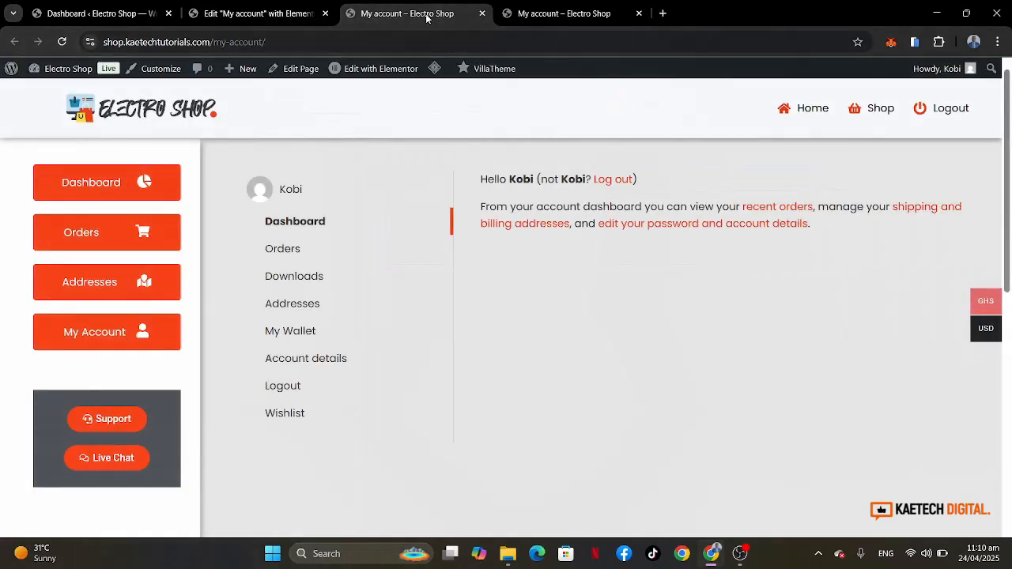
click(62, 41)
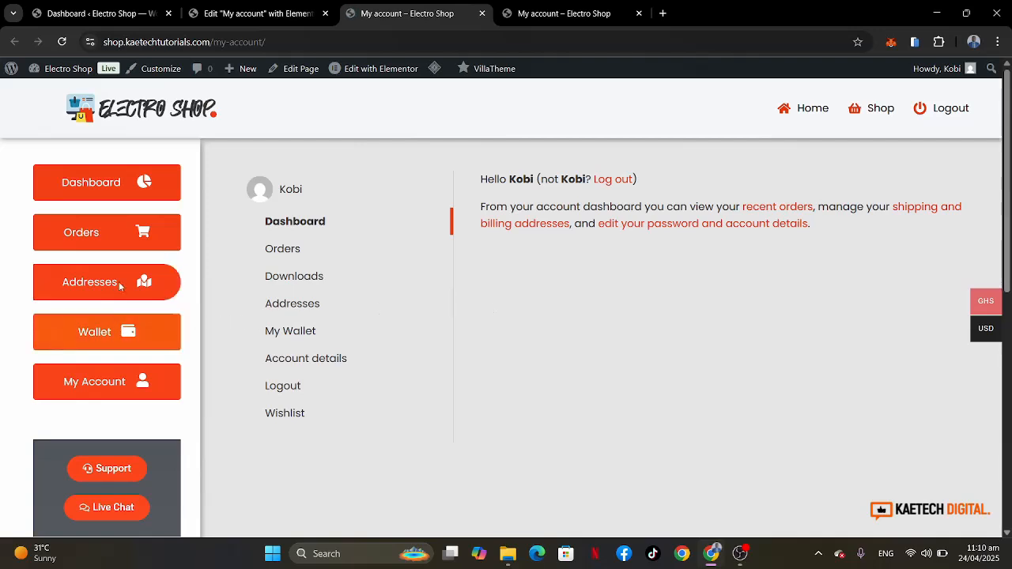
Back in the Elementor editor, copy the Orders button container's style onto the Wallet button's container.
click(278, 9)
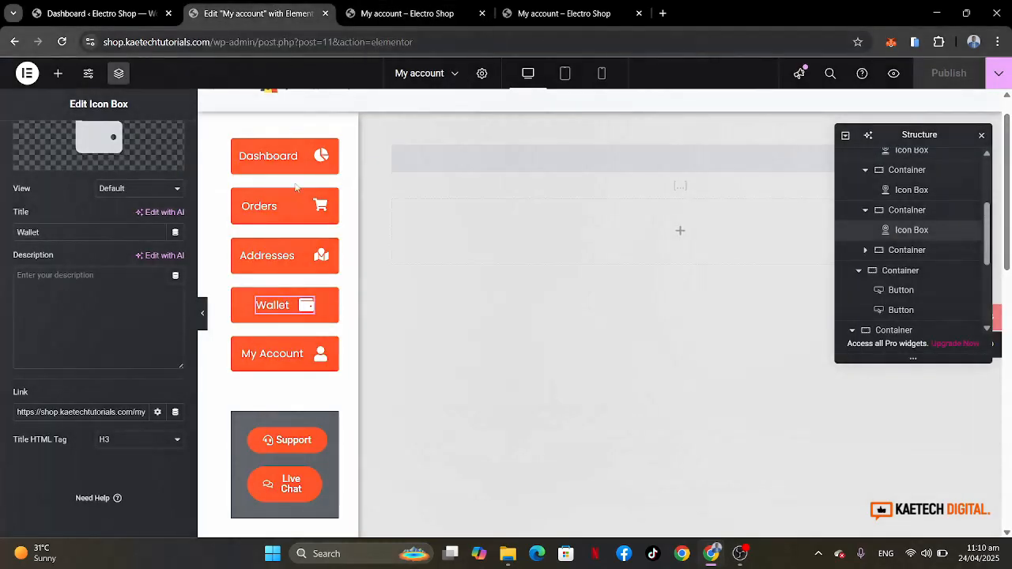
right_click(242, 199)
click(263, 267)
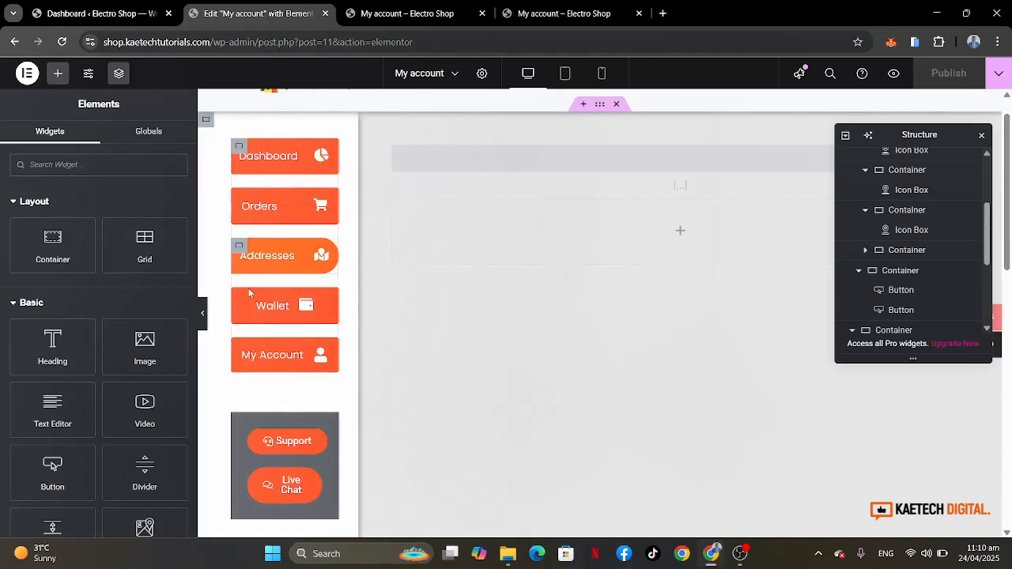
right_click(239, 298)
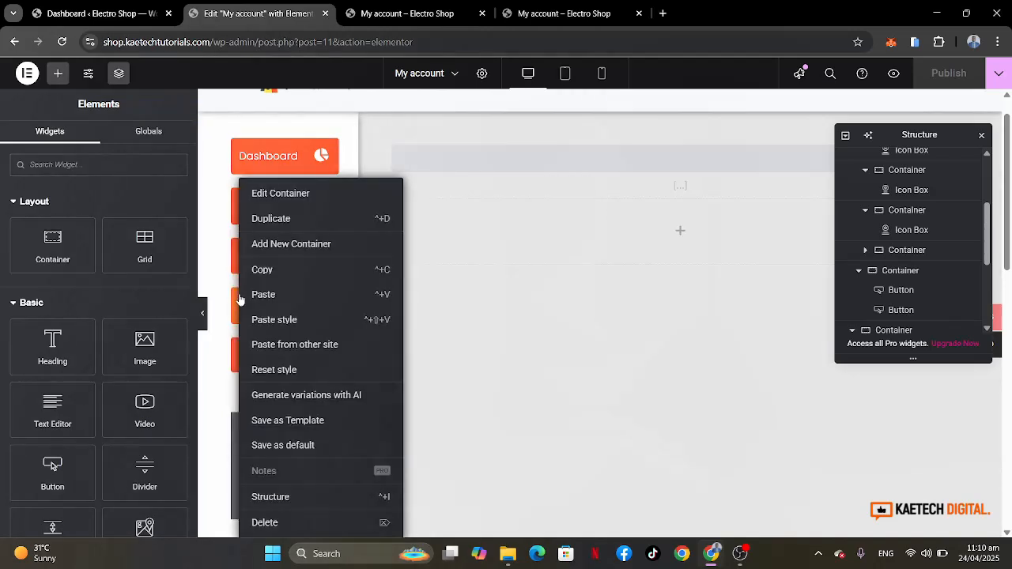
click(269, 320)
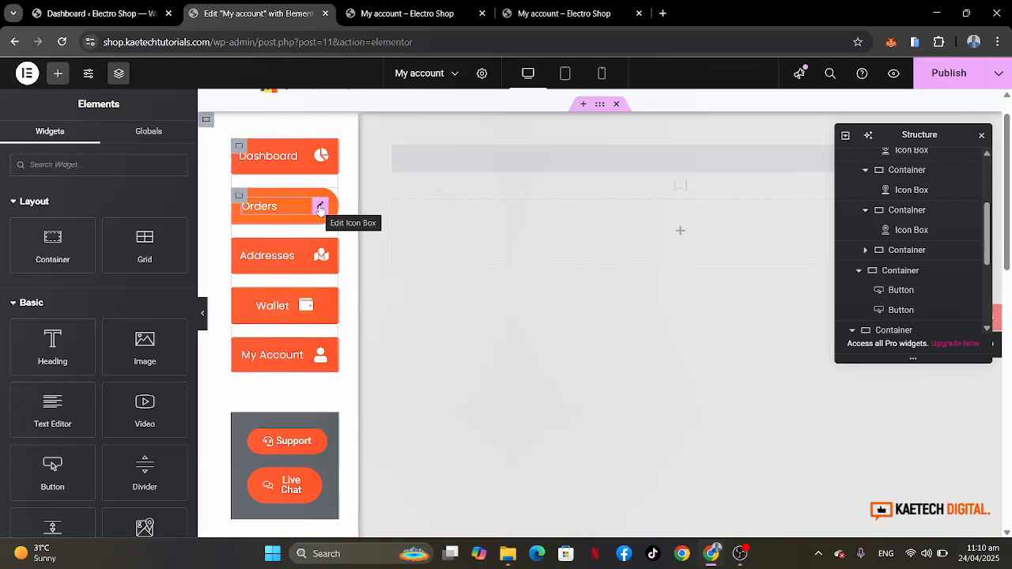
Copy the Orders icon box and apply its style to the Wallet icon box.
right_click(321, 207)
click(332, 269)
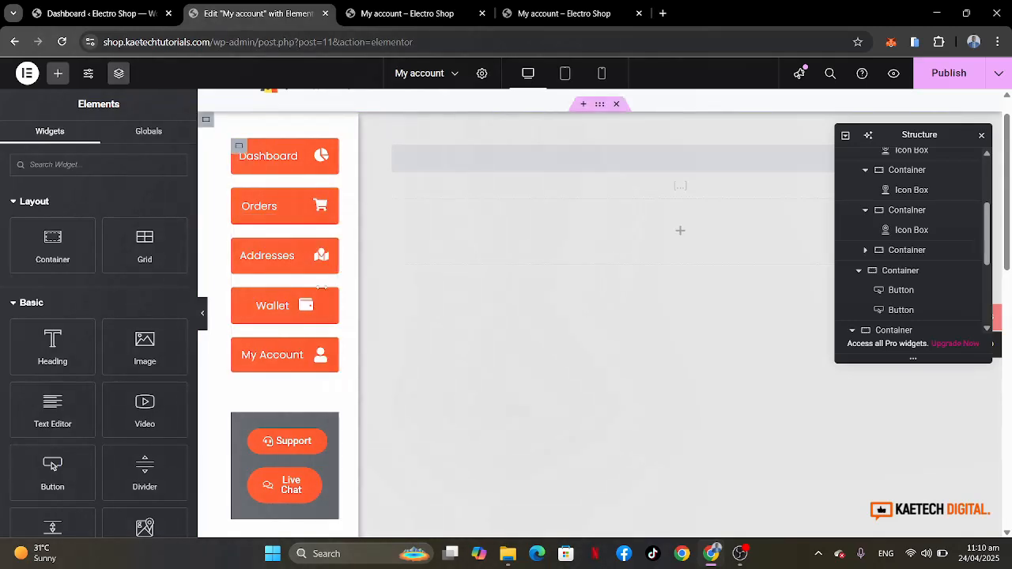
right_click(309, 309)
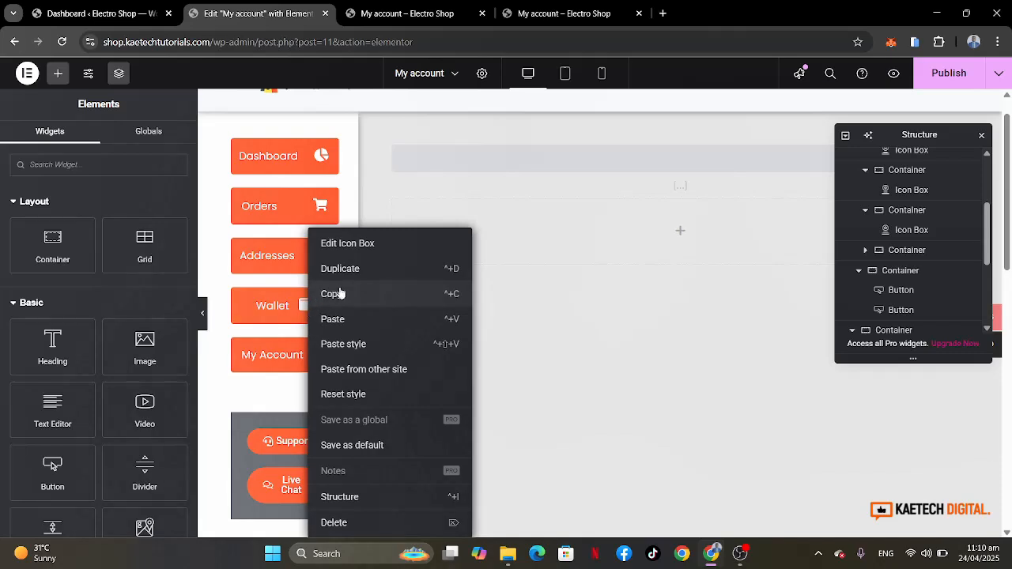
click(348, 344)
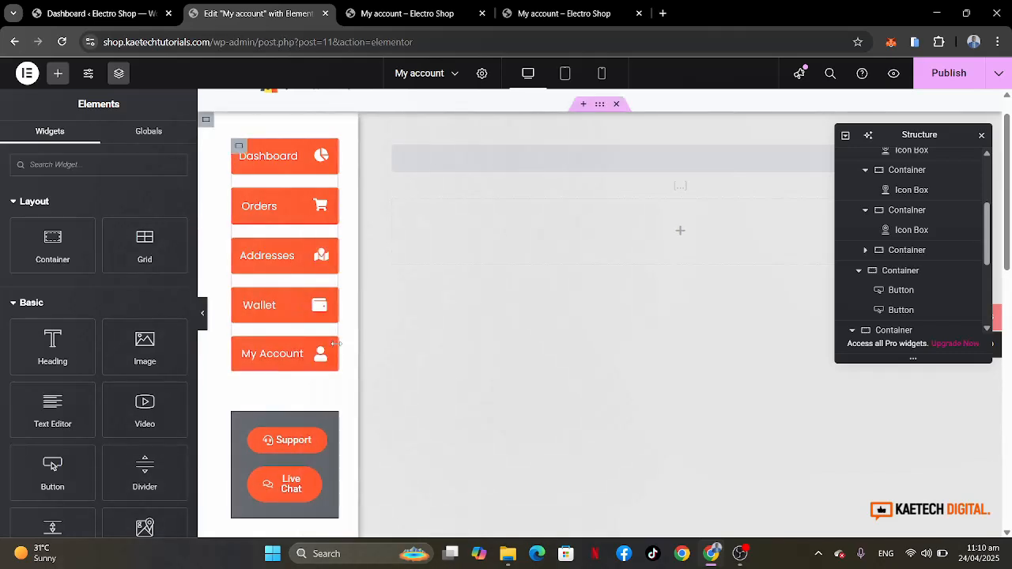
Publish the restyled Wallet button, reload the live My account page and check its sidebar.
click(948, 73)
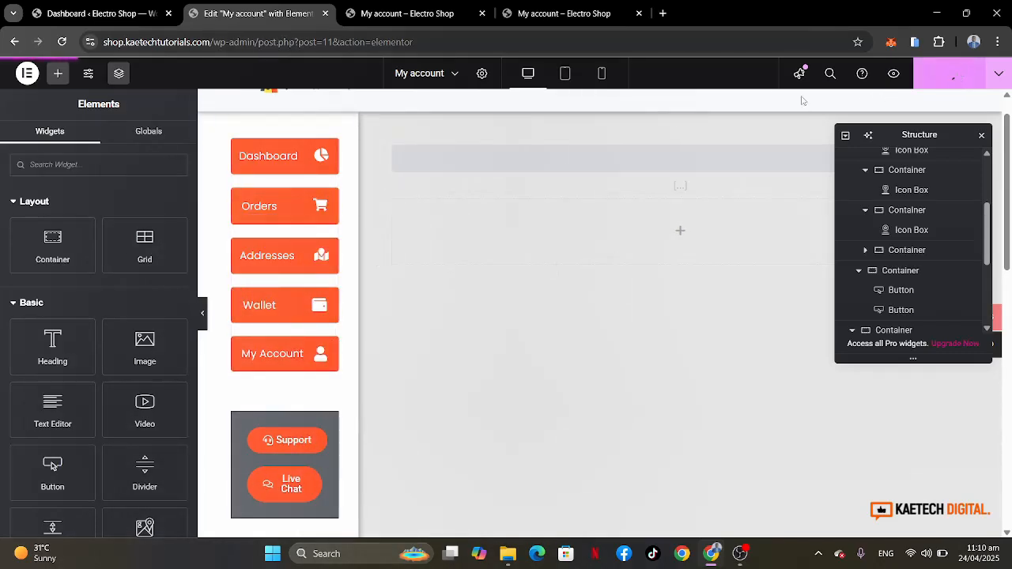
click(420, 15)
click(61, 41)
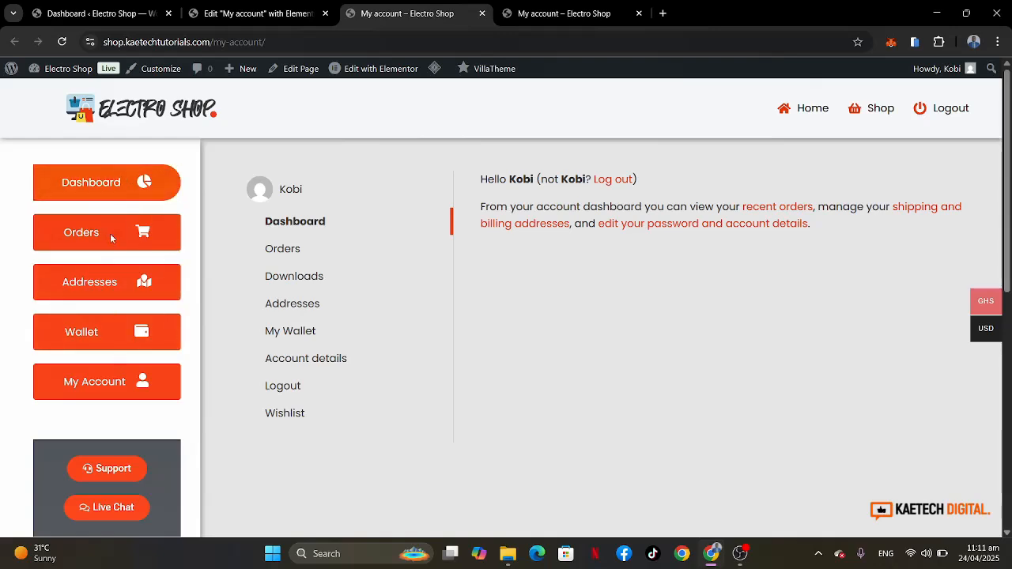
scroll(107, 395, down, 2)
scroll(107, 399, up, 2)
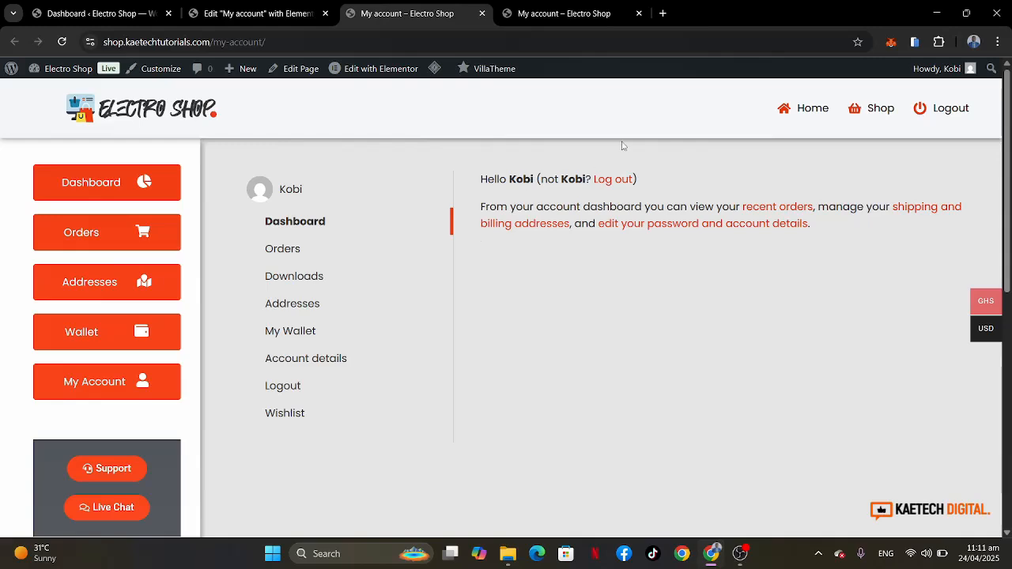
Open kaetechdigital.com in a new browser tab and go to its blog page.
click(662, 13)
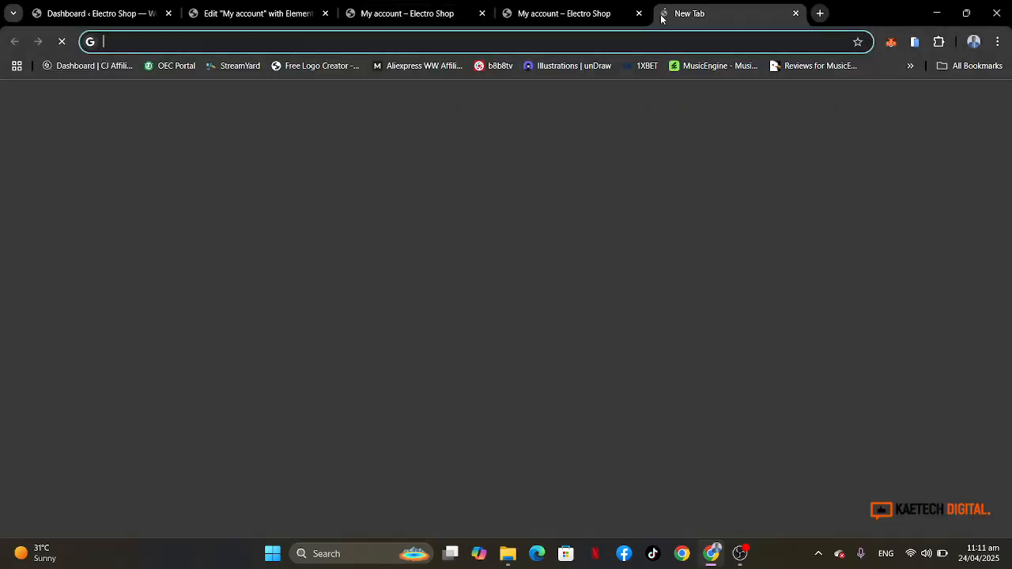
text(ka)
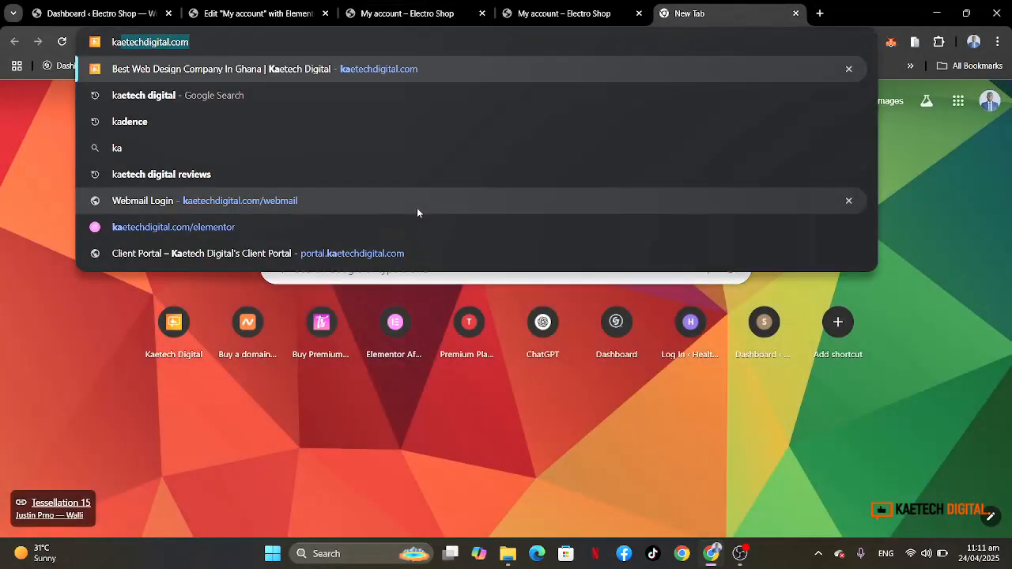
text(etechdigital)
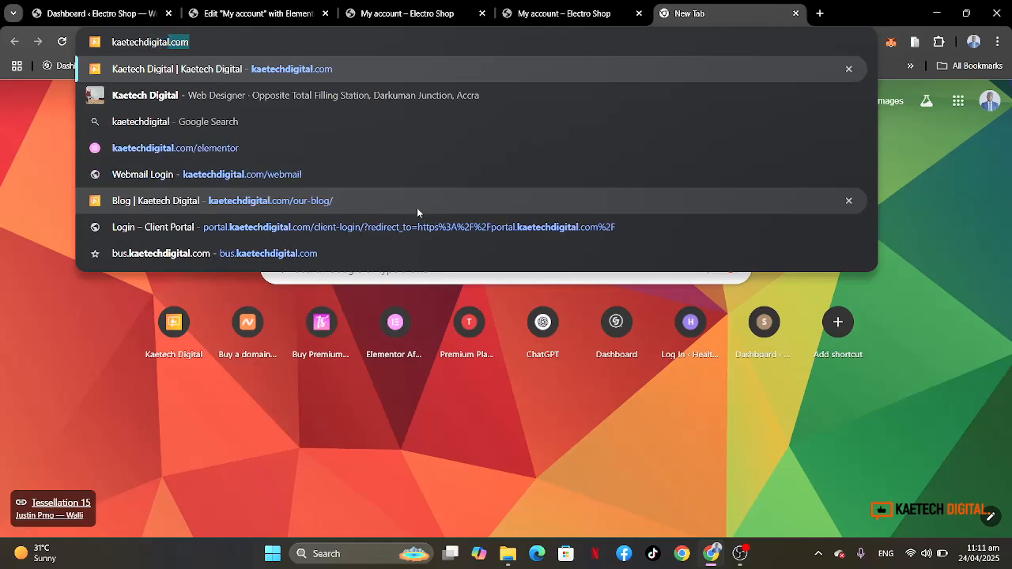
key(Return)
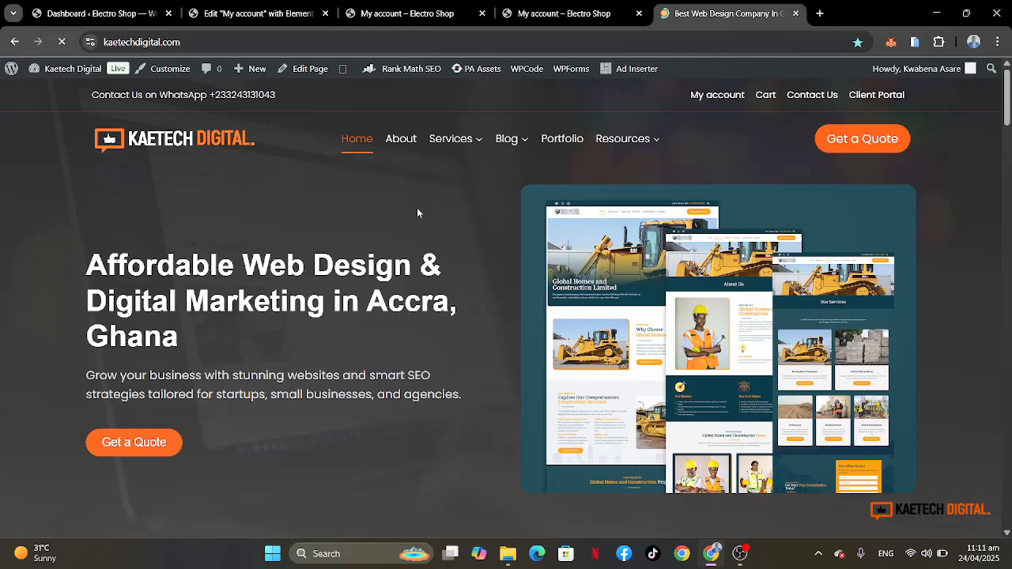
mouse_move(506, 140)
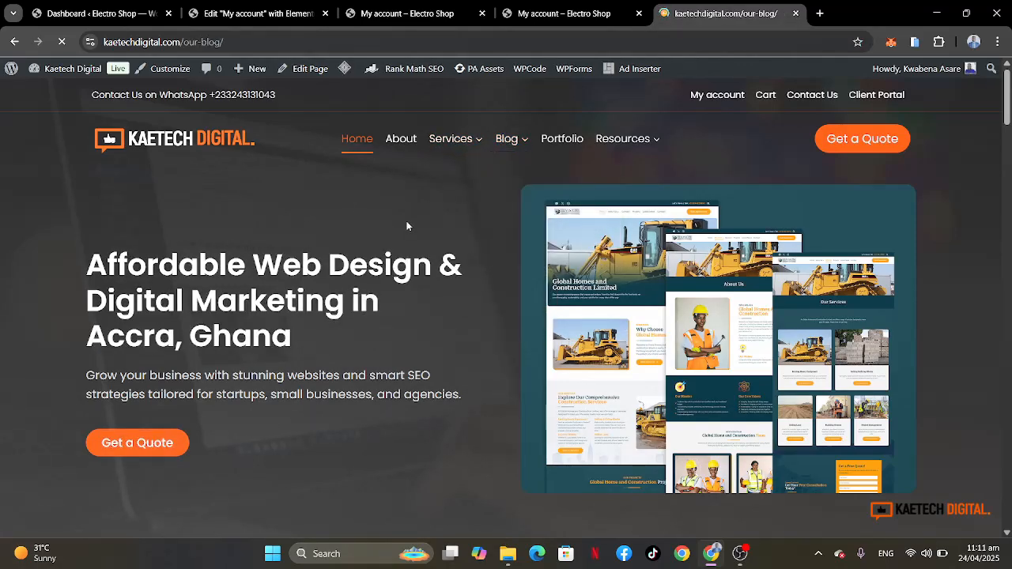
Open the cryptocurrency investment dashboard article and copy its "my account" CSS rules, from the comment through the width: 100% block.
scroll(406, 226, down, 3)
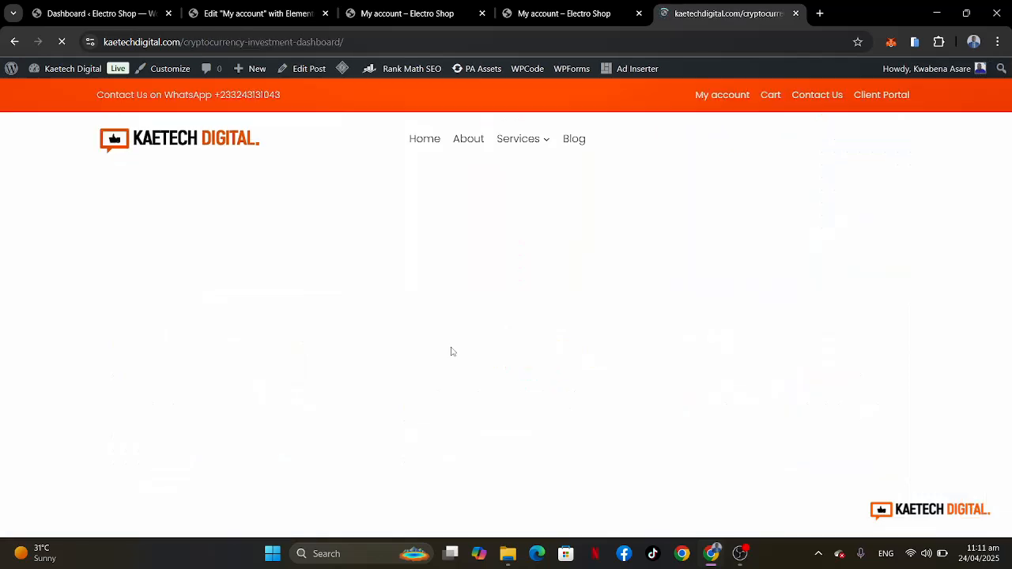
scroll(451, 352, down, 5)
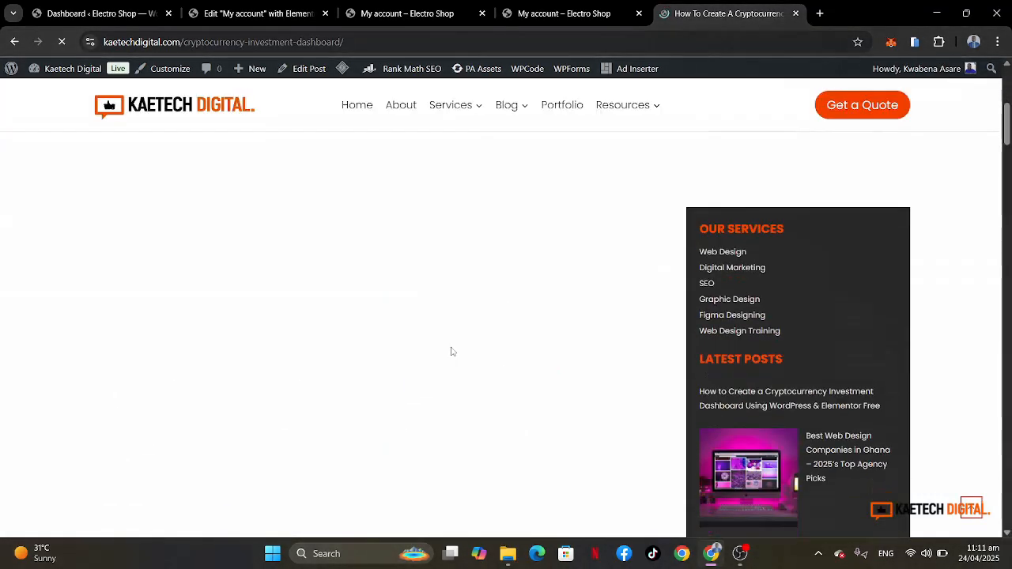
scroll(452, 352, down, 6)
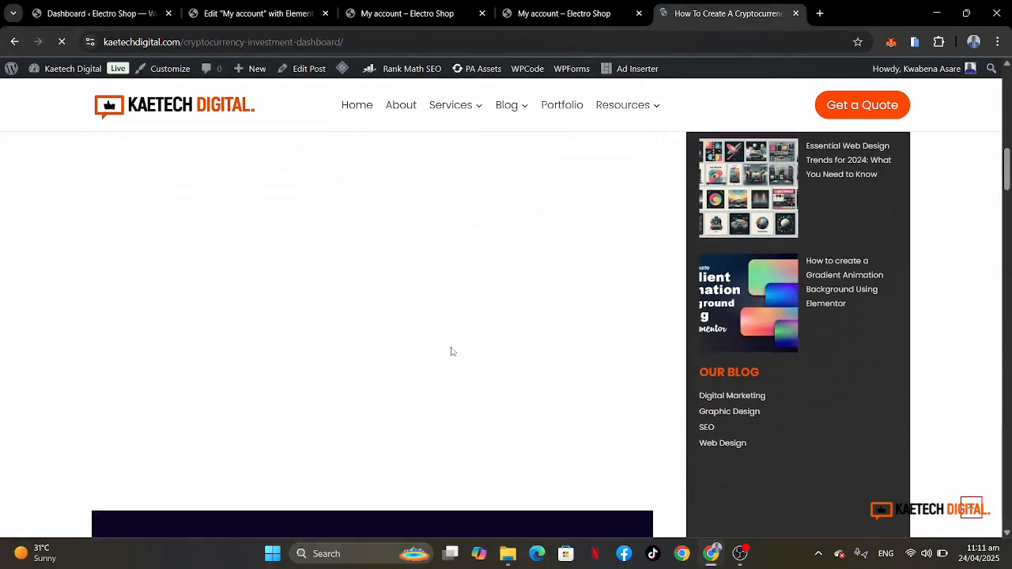
scroll(452, 352, down, 8)
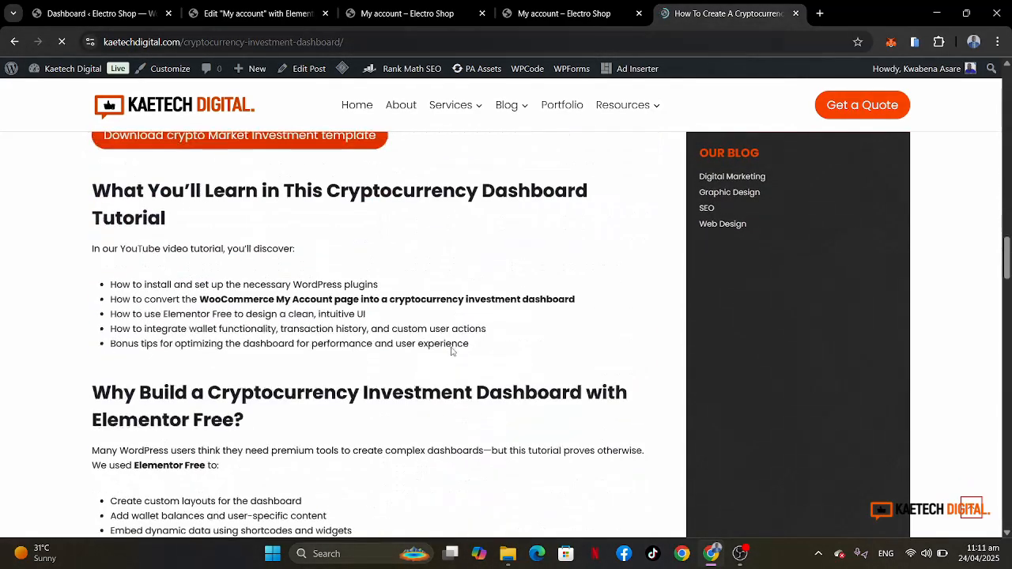
scroll(451, 352, down, 10)
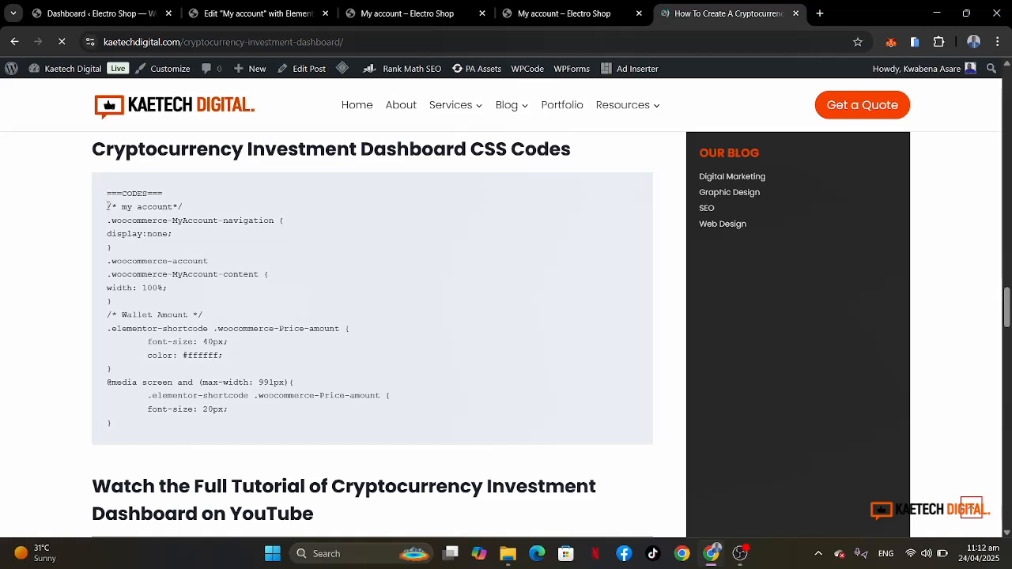
drag(107, 206, 128, 303)
key(ctrl+c)
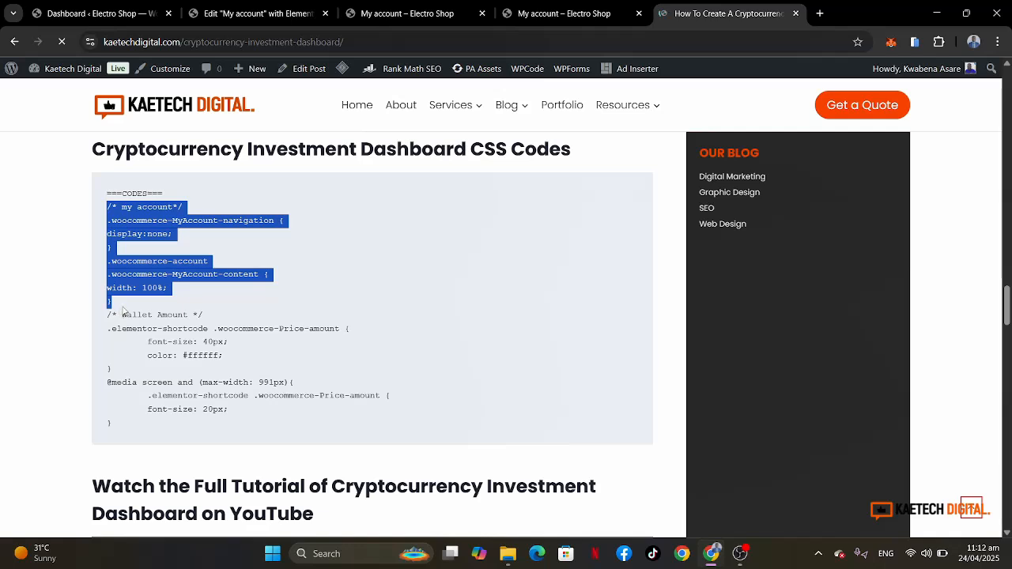
Open the live My account page in the Customizer, paste the copied rules into the site's Additional CSS and publish.
click(395, 13)
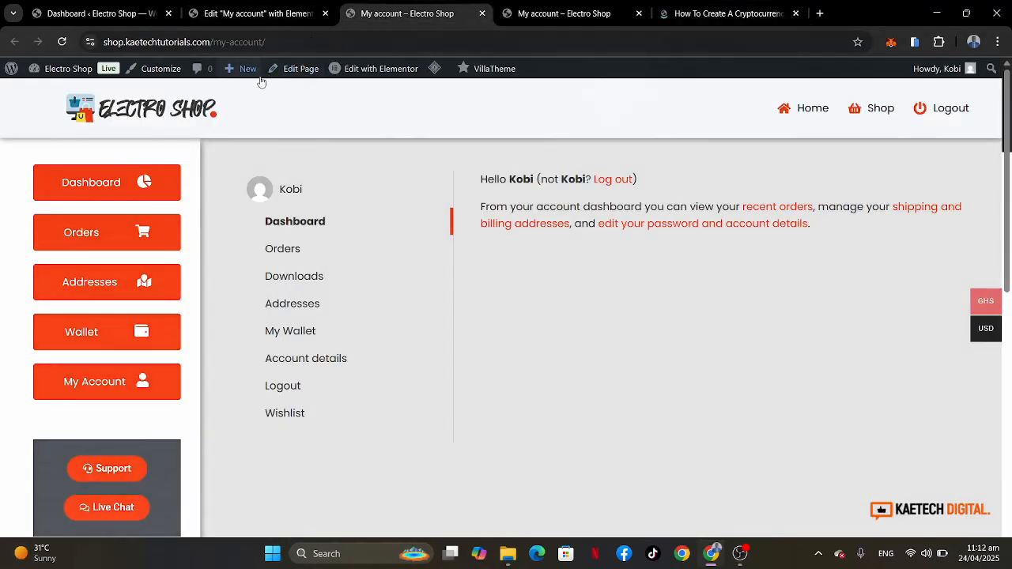
click(160, 69)
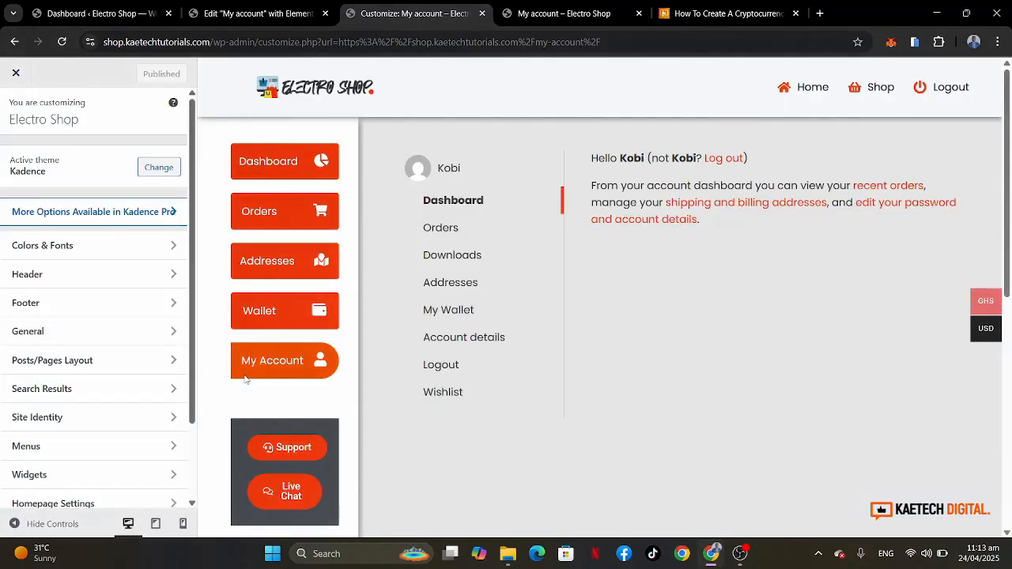
scroll(69, 367, down, 1)
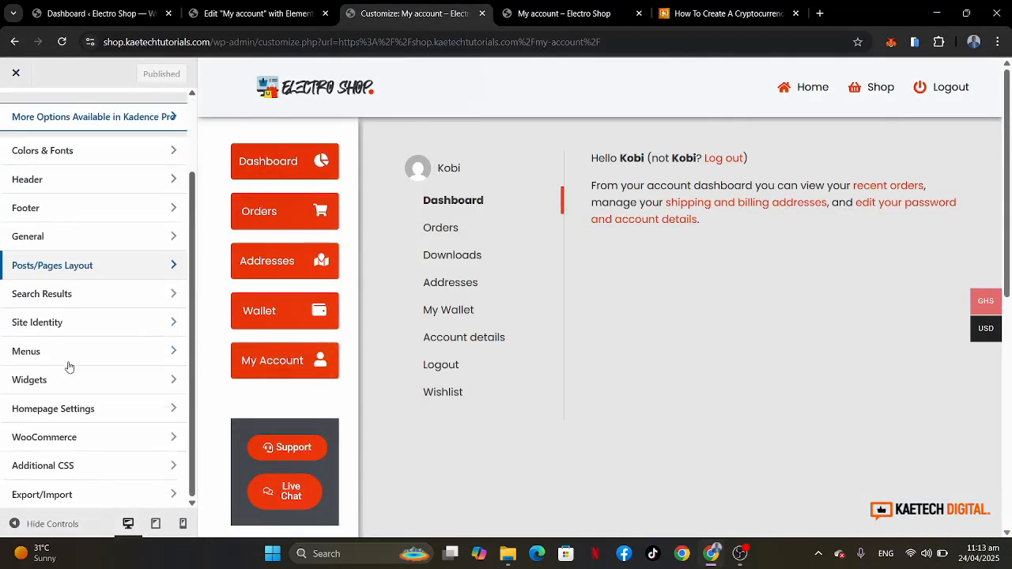
click(67, 466)
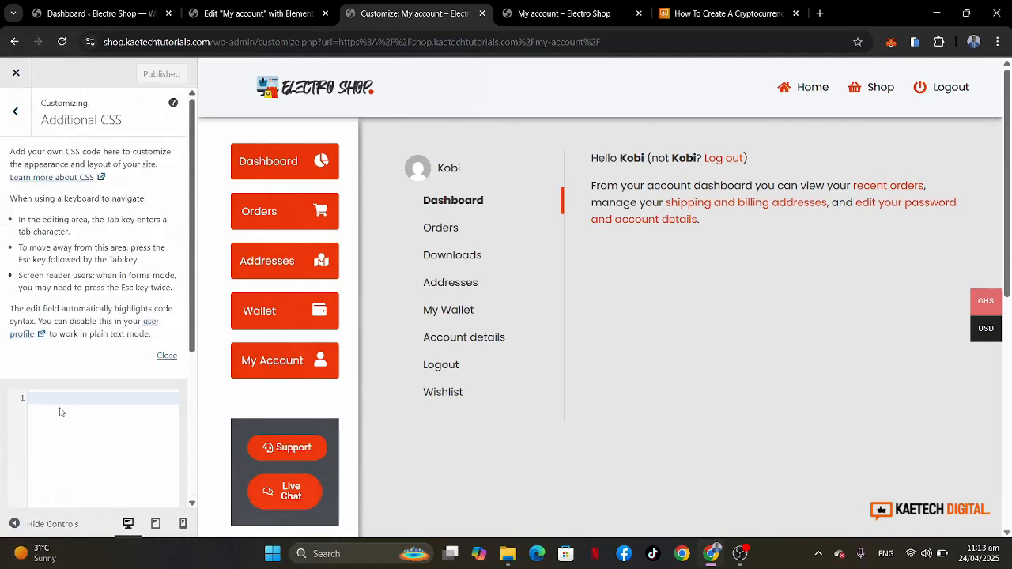
key(ctrl+v)
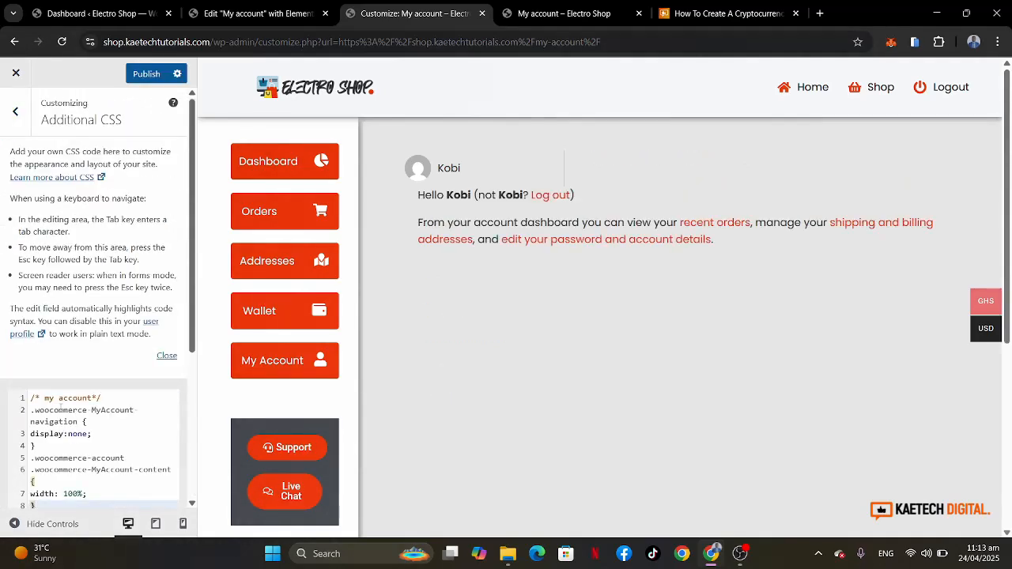
key(ctrl+z)
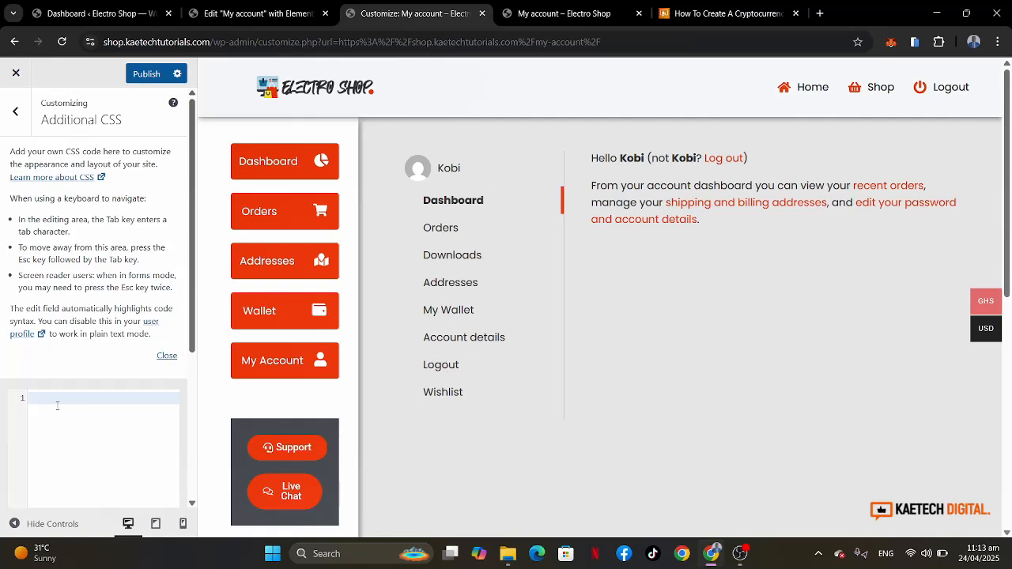
key(ctrl+v)
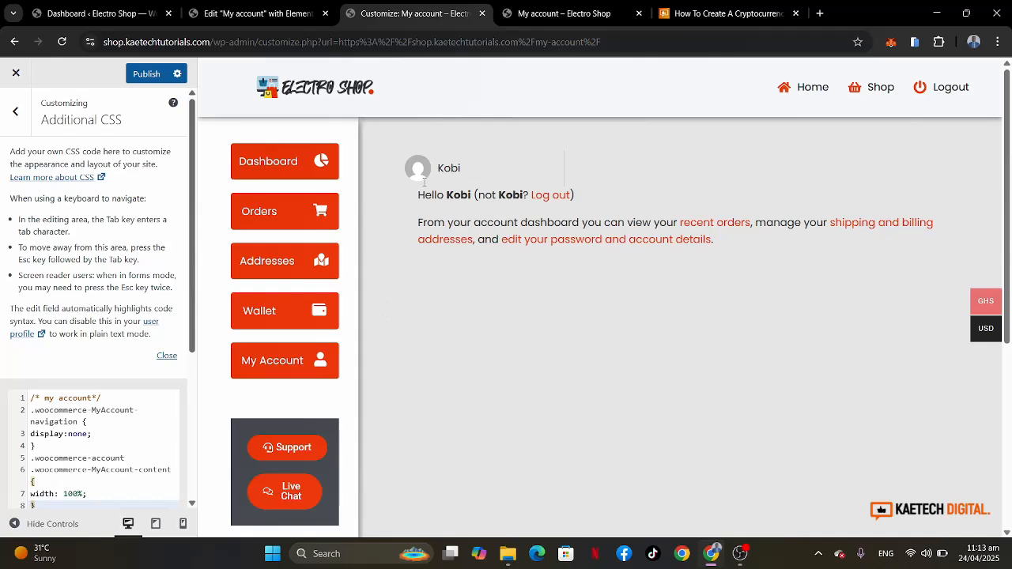
click(139, 76)
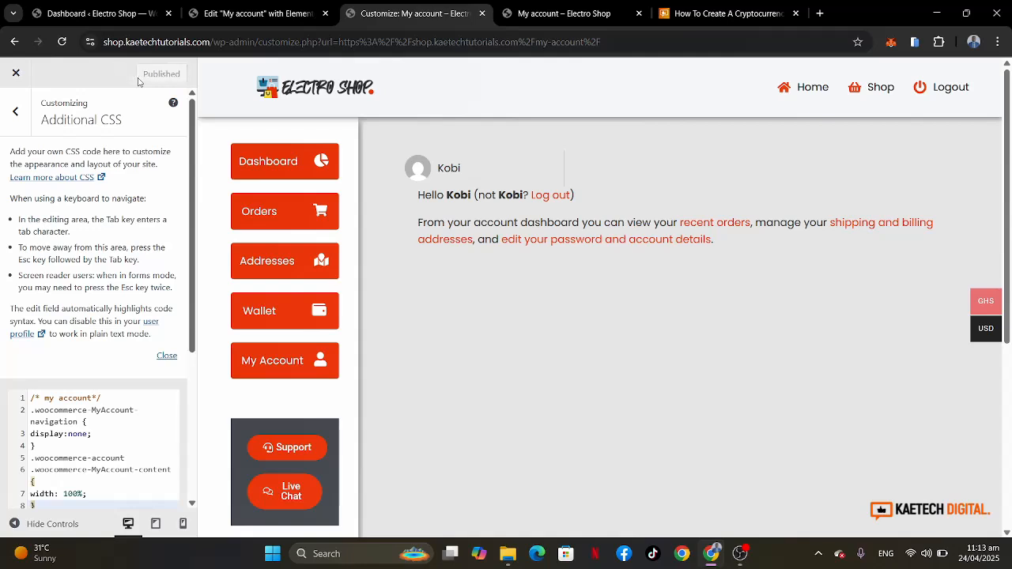
In the WooCommerce My Account Layout settings, turn off Show User Name and Avatar, publish the change and close the Customizer.
click(15, 115)
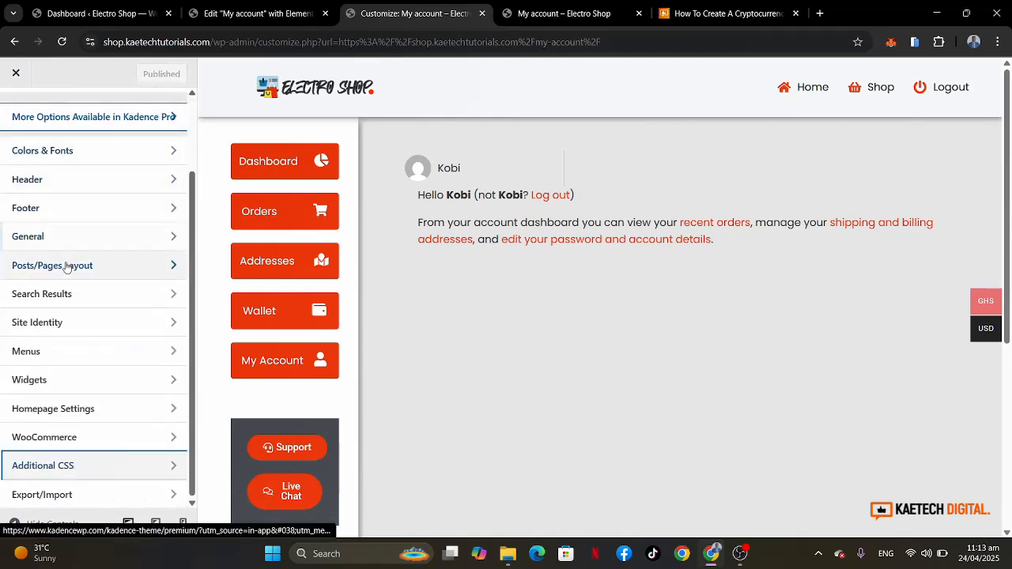
click(76, 439)
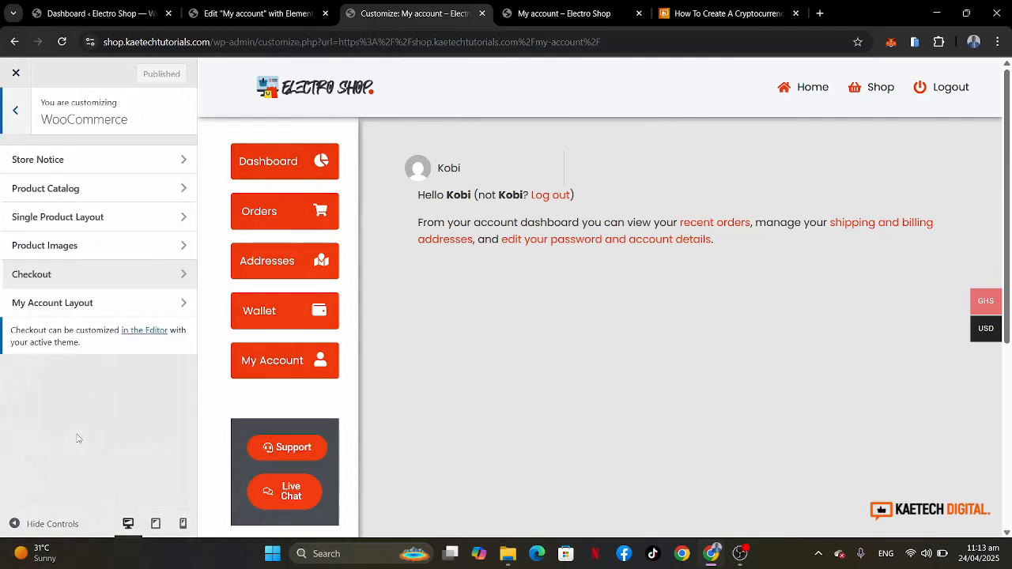
click(97, 307)
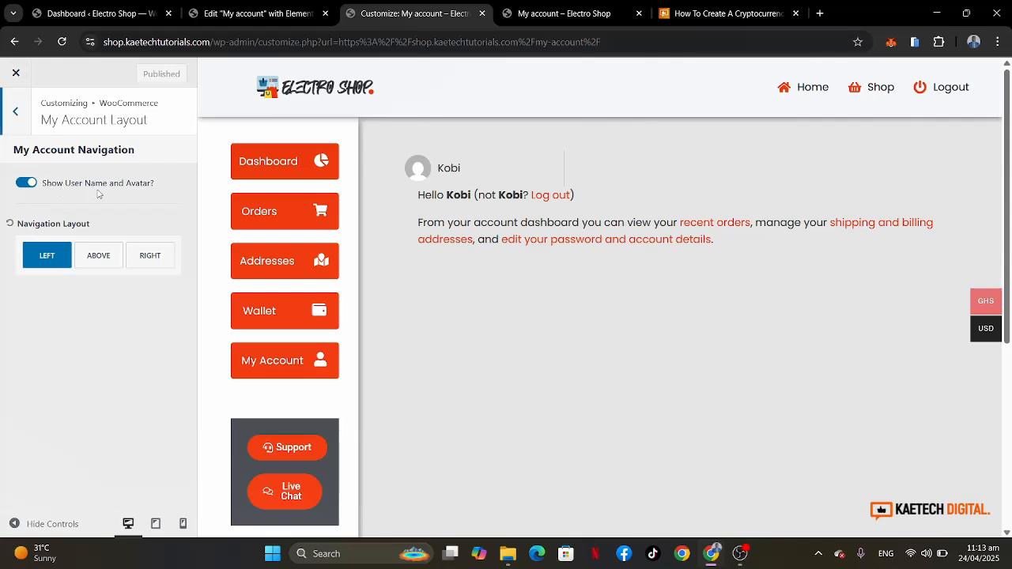
click(22, 184)
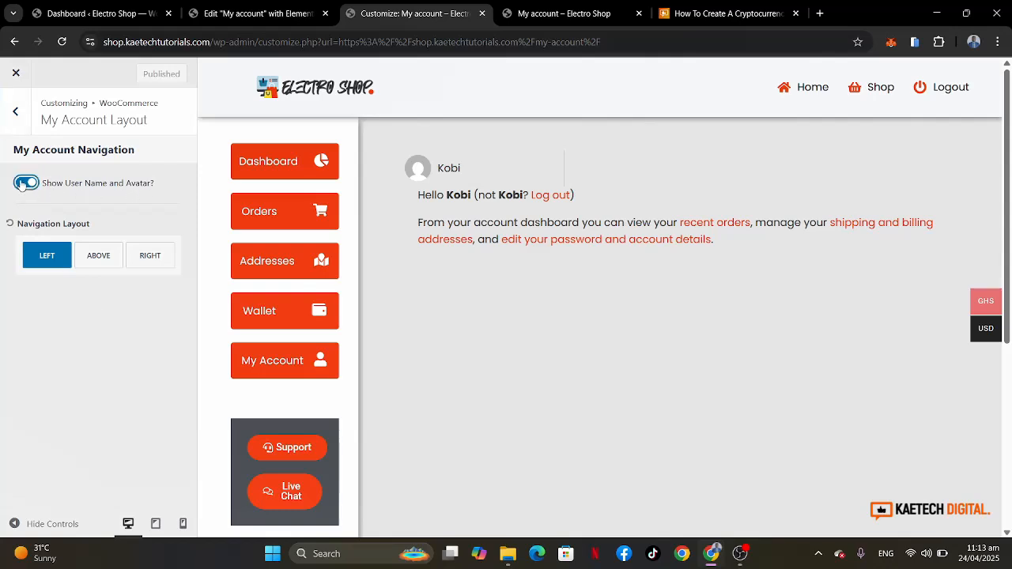
click(22, 184)
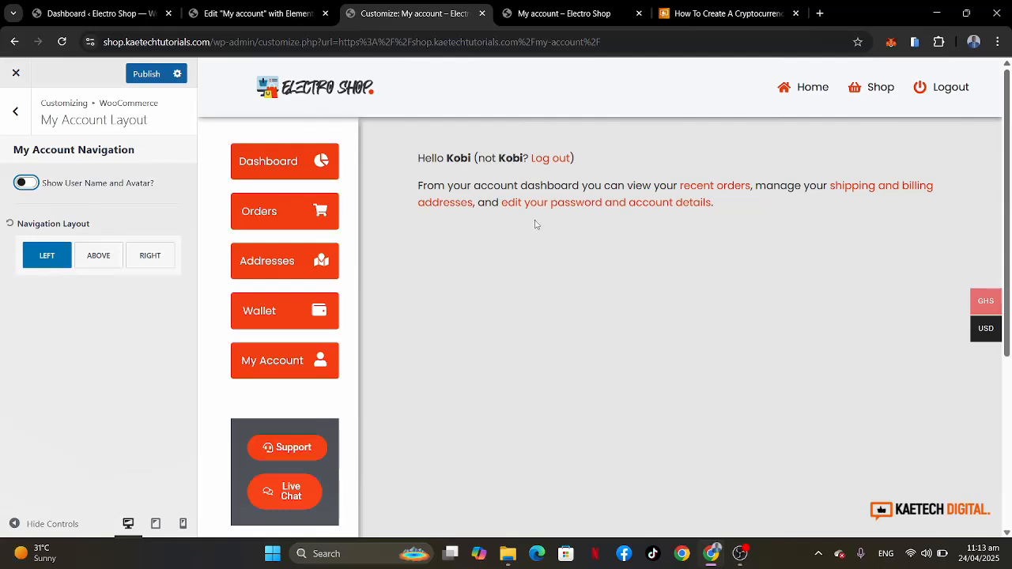
click(147, 73)
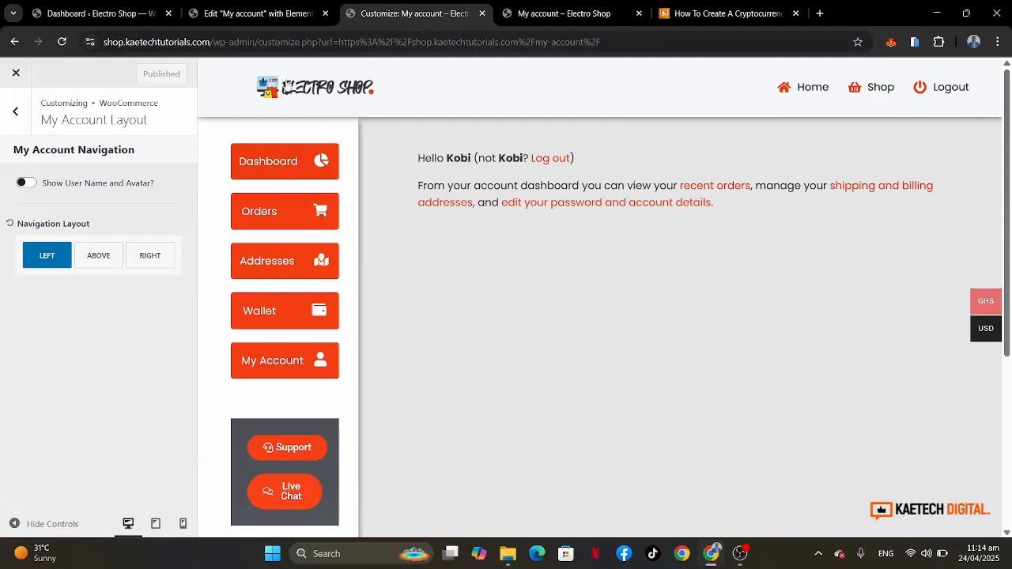
click(14, 72)
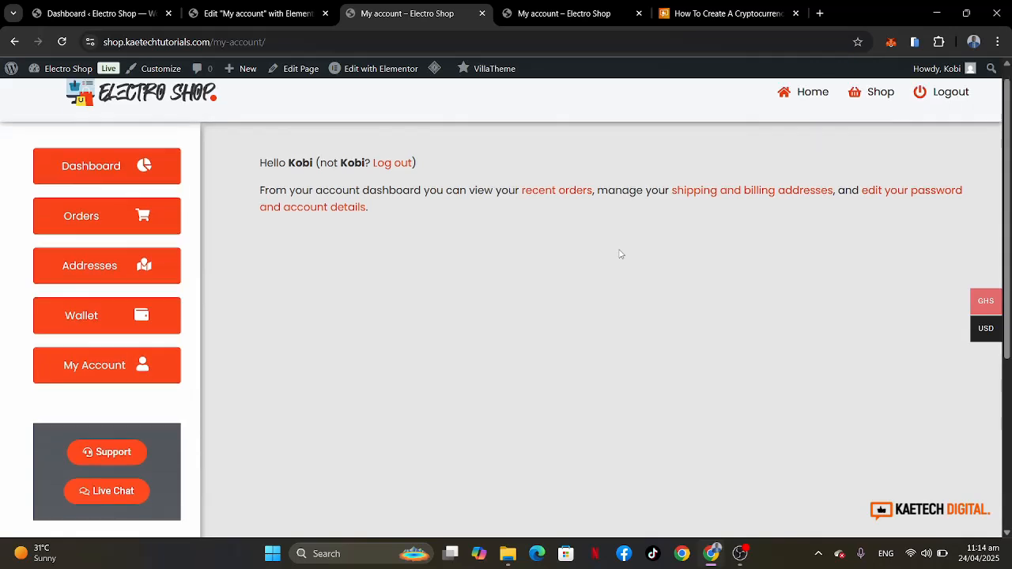
Examine the live My account page from the dashboard content down to the section below it.
scroll(621, 255, down, 3)
scroll(621, 254, up, 3)
scroll(620, 255, down, 4)
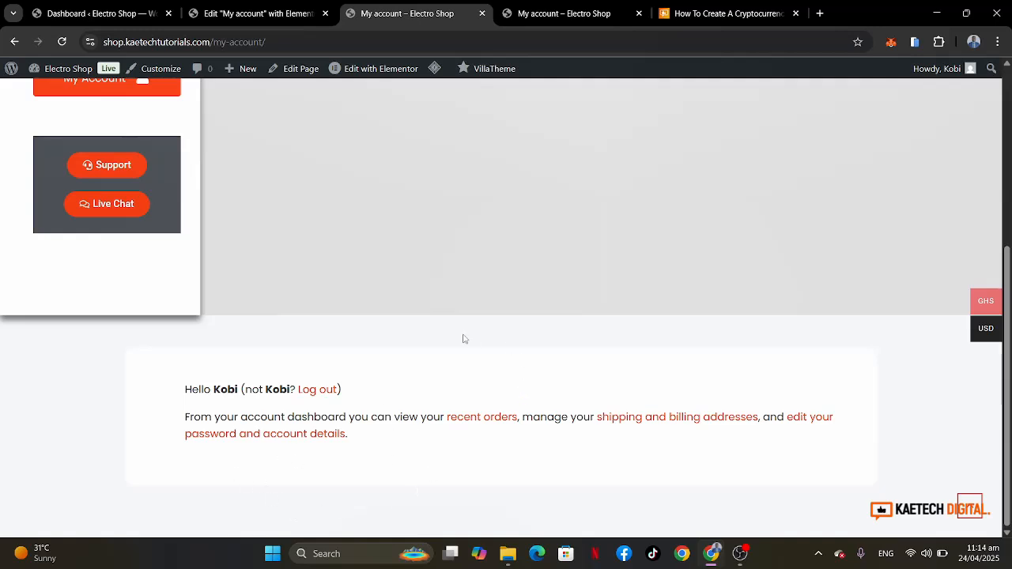
scroll(464, 338, down, 5)
scroll(461, 339, up, 5)
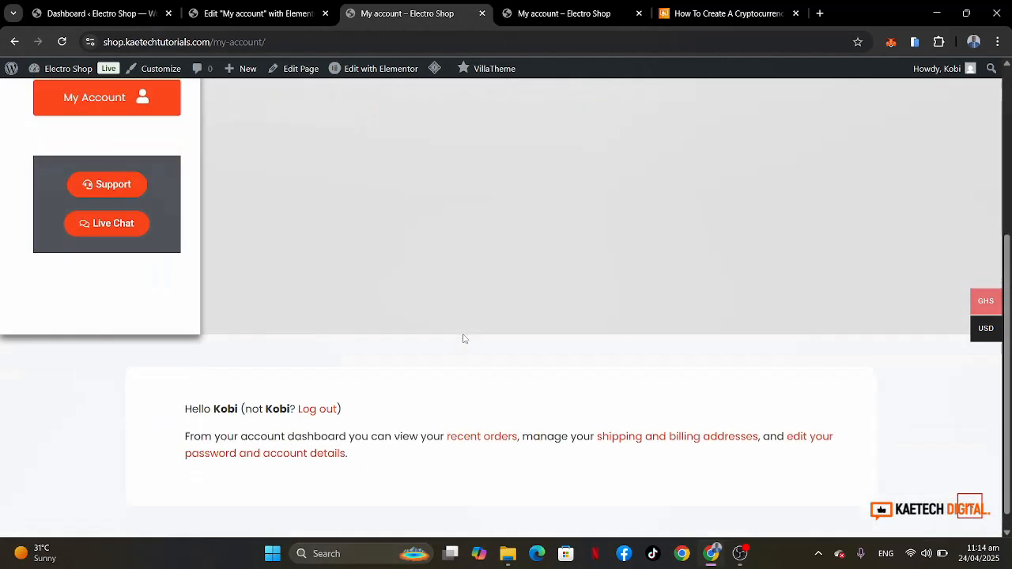
scroll(475, 272, up, 5)
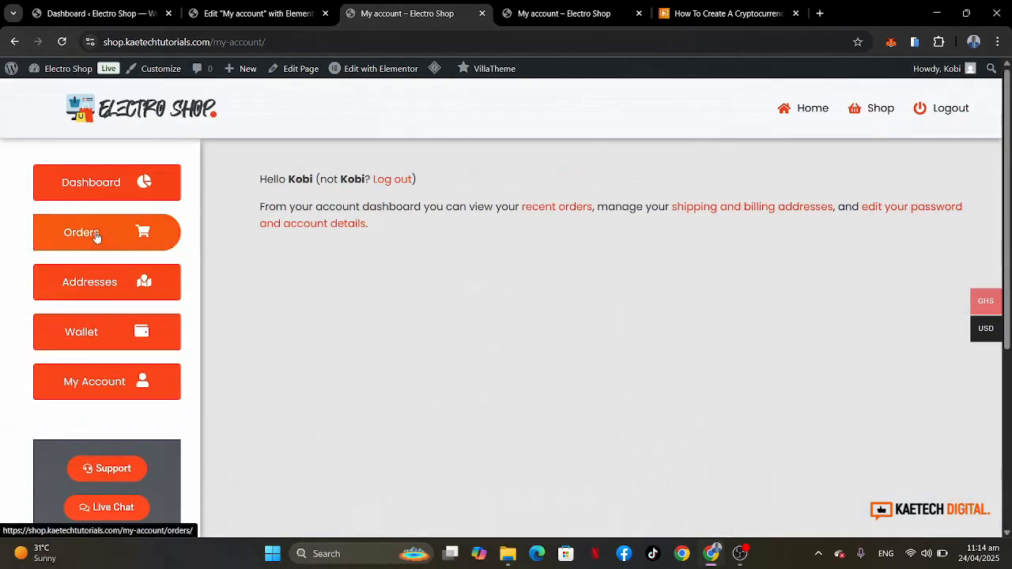
Test the Orders, Addresses, Wallet and My Account sidebar buttons, review the full account details page, and return to the Dashboard.
click(139, 233)
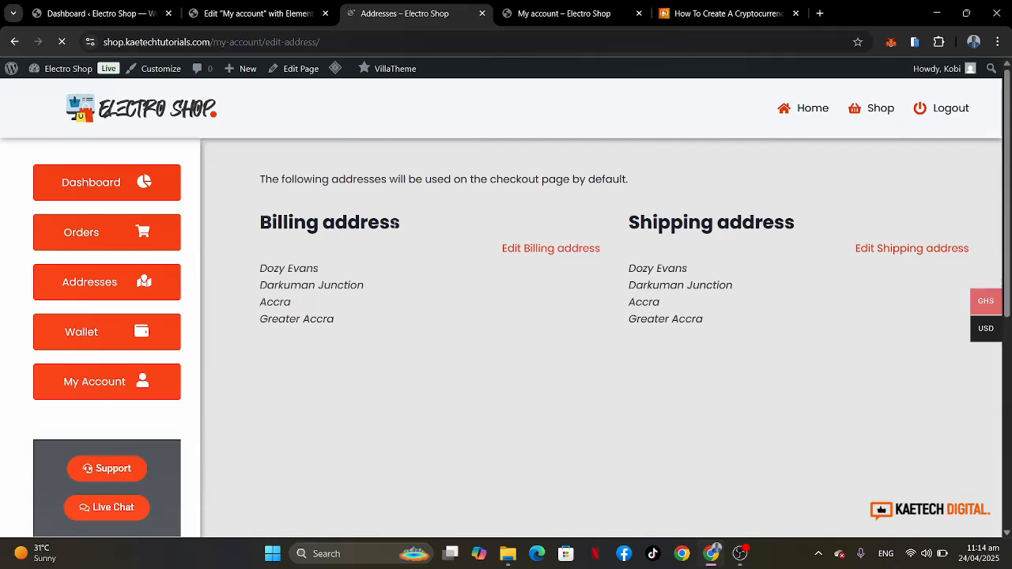
click(92, 334)
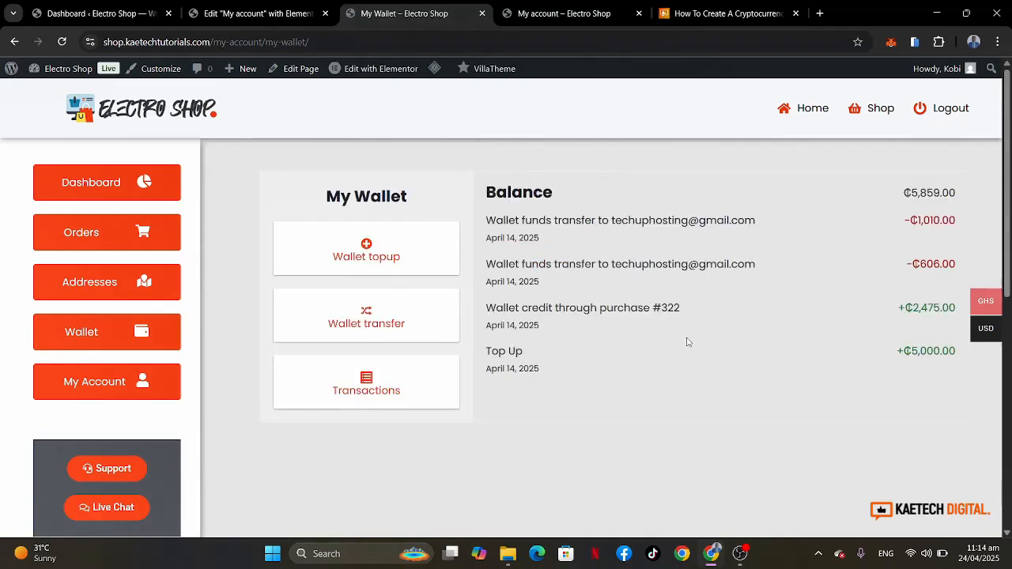
click(108, 383)
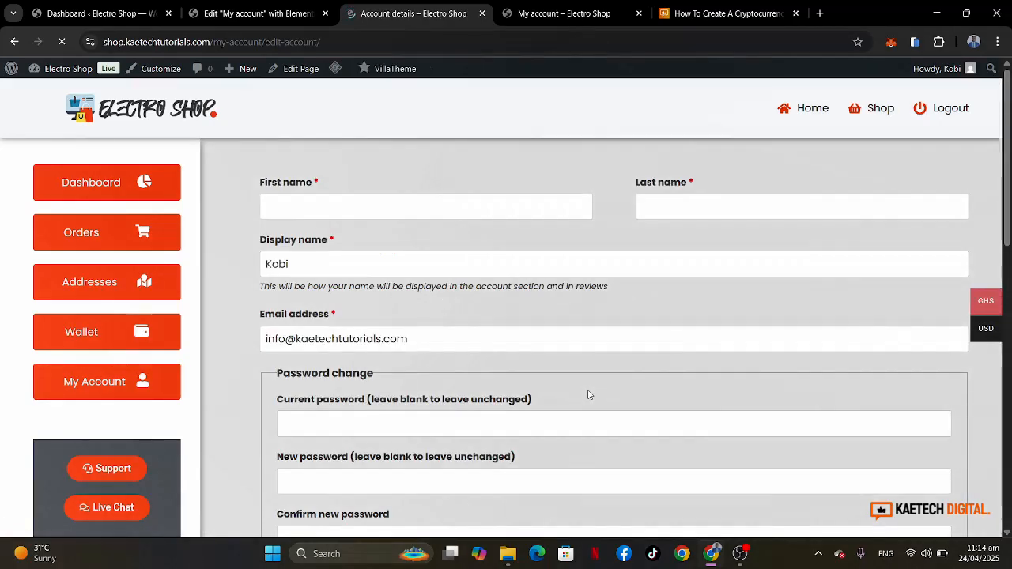
scroll(588, 394, down, 2)
scroll(588, 394, up, 3)
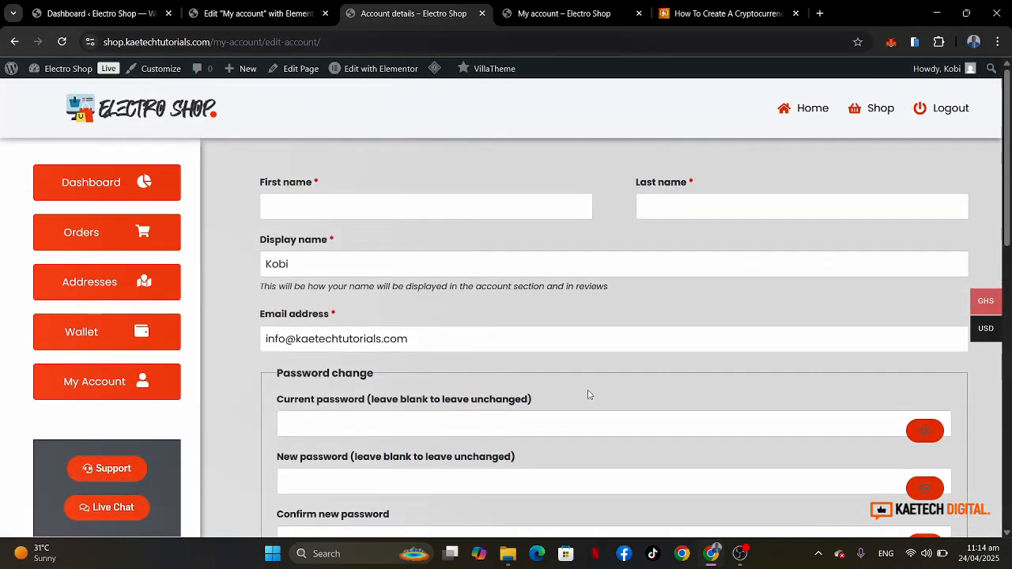
scroll(545, 347, down, 5)
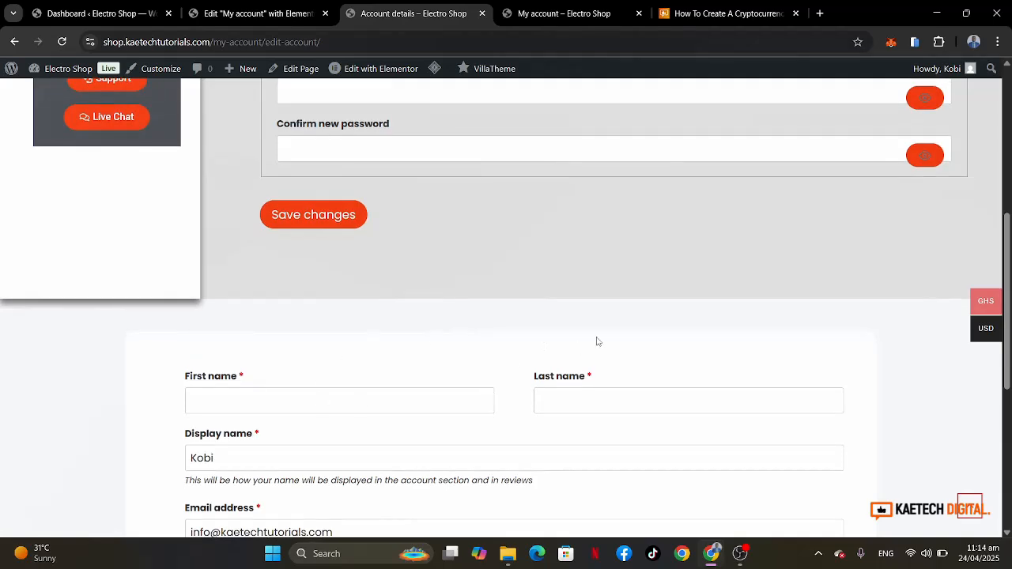
scroll(588, 411, down, 5)
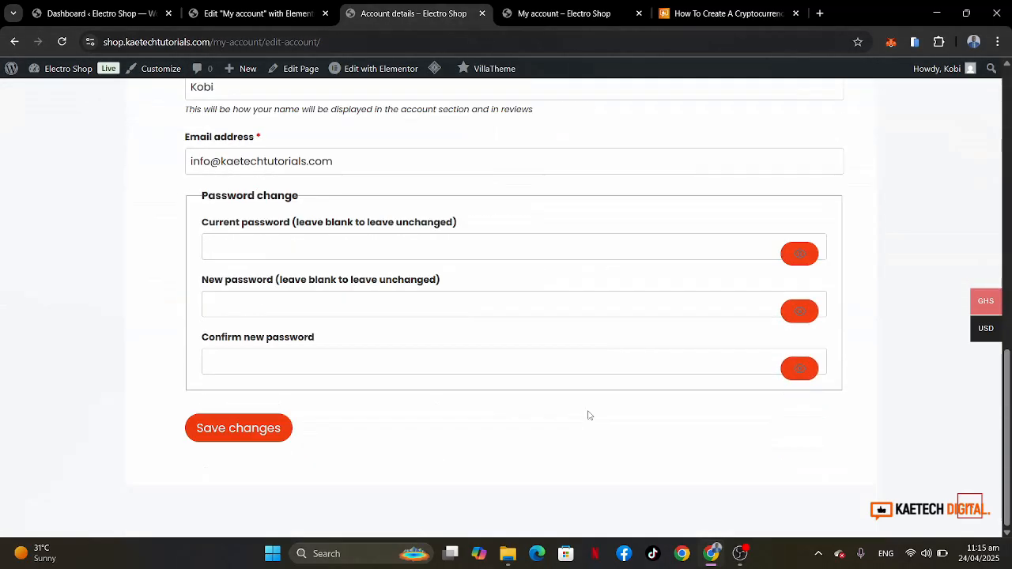
scroll(588, 415, up, 5)
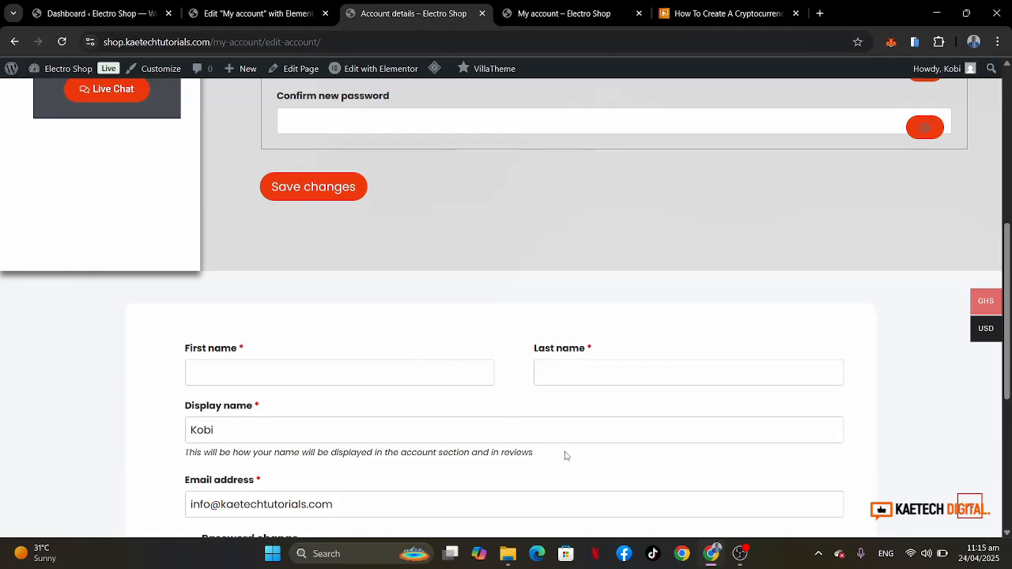
scroll(567, 456, down, 2)
scroll(566, 457, up, 2)
scroll(567, 457, up, 5)
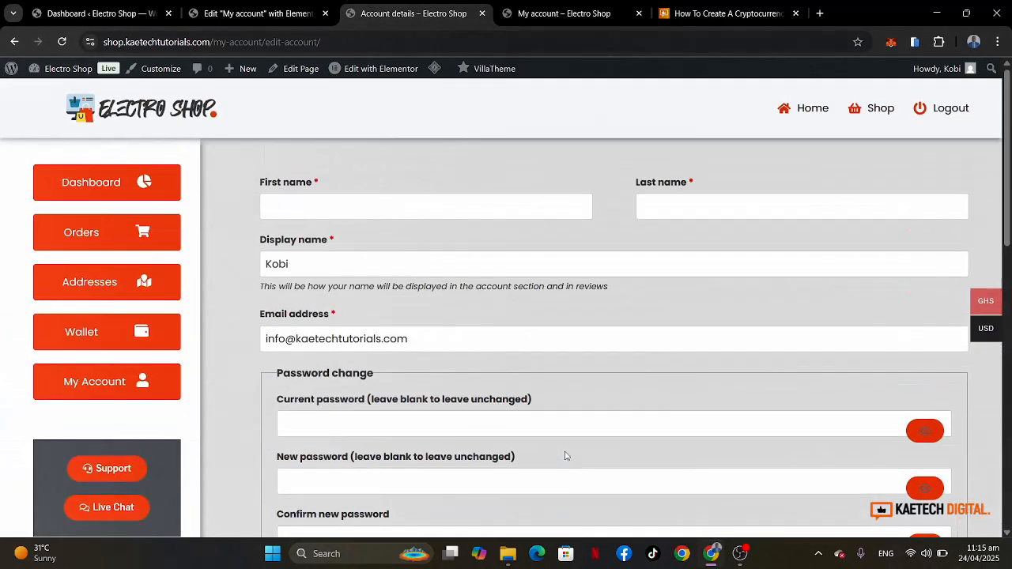
click(87, 185)
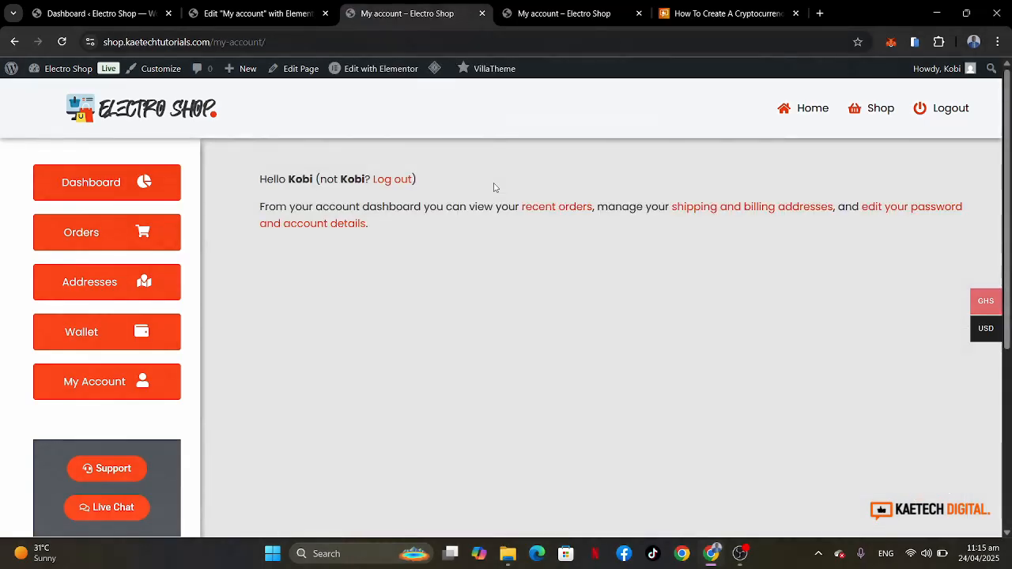
In the Elementor editor for the My account page, check the visibility settings of the shortcode container above the Login Form banner and delete that container.
click(275, 15)
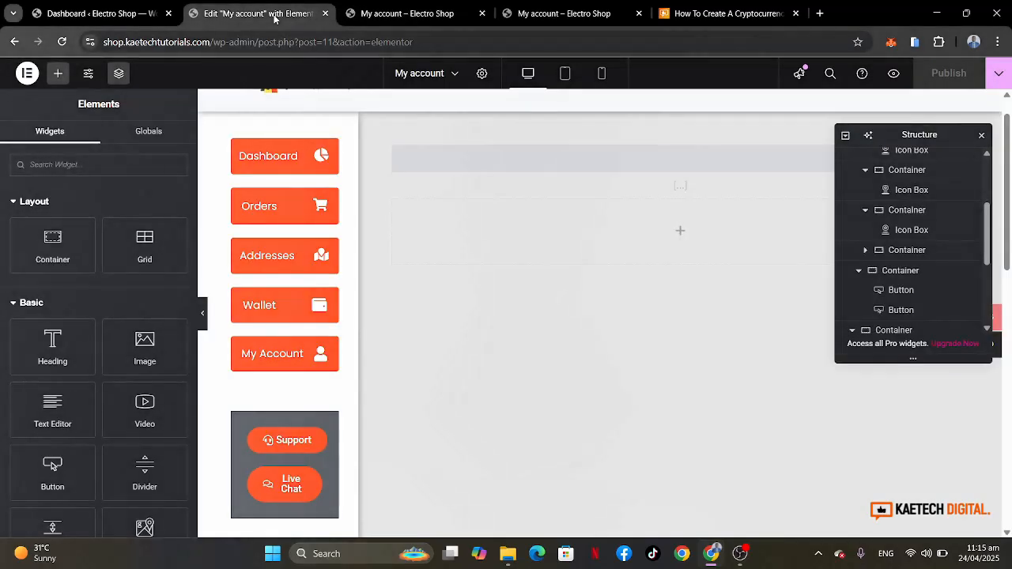
scroll(564, 223, down, 5)
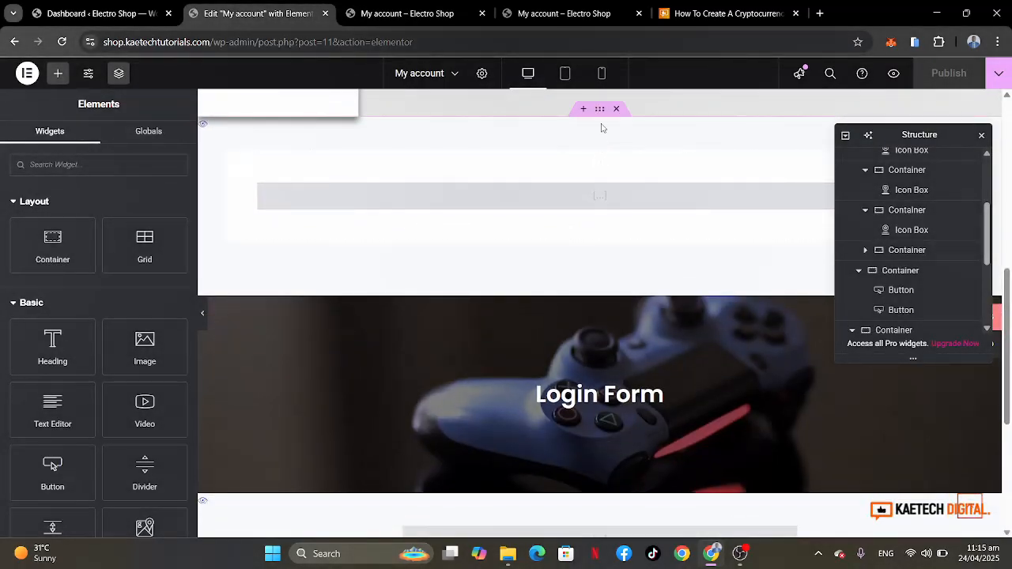
click(600, 113)
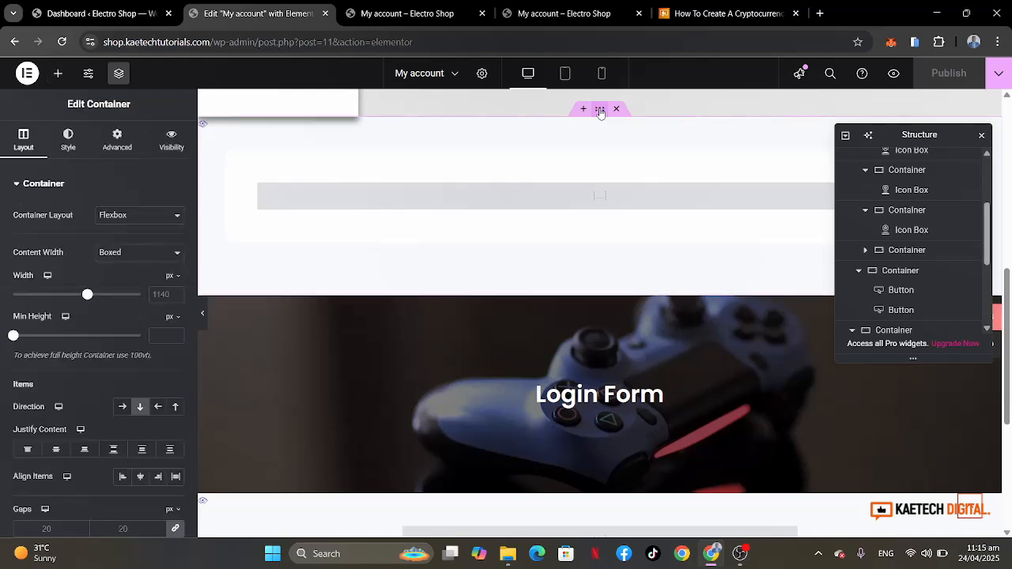
click(172, 143)
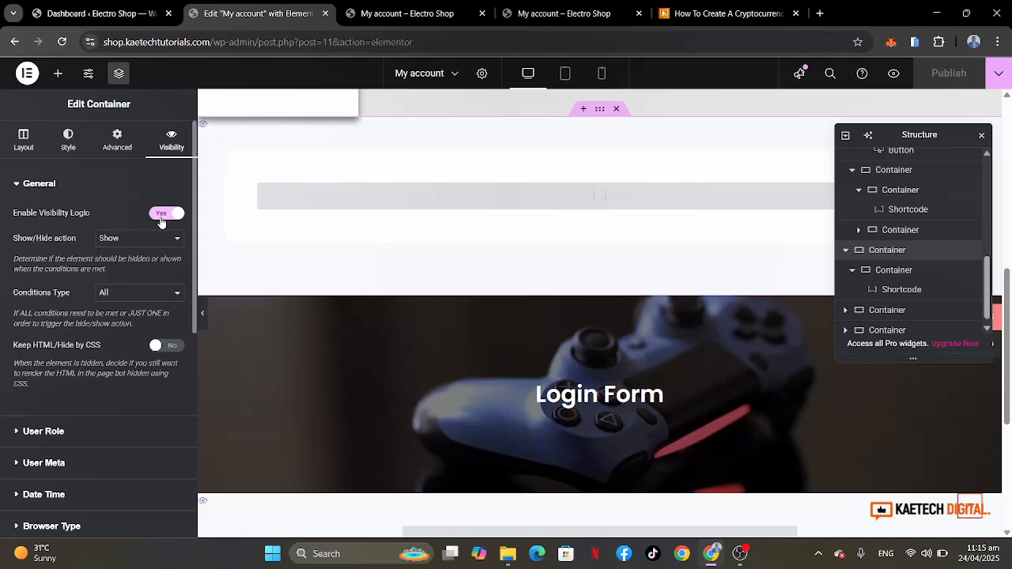
scroll(519, 215, down, 4)
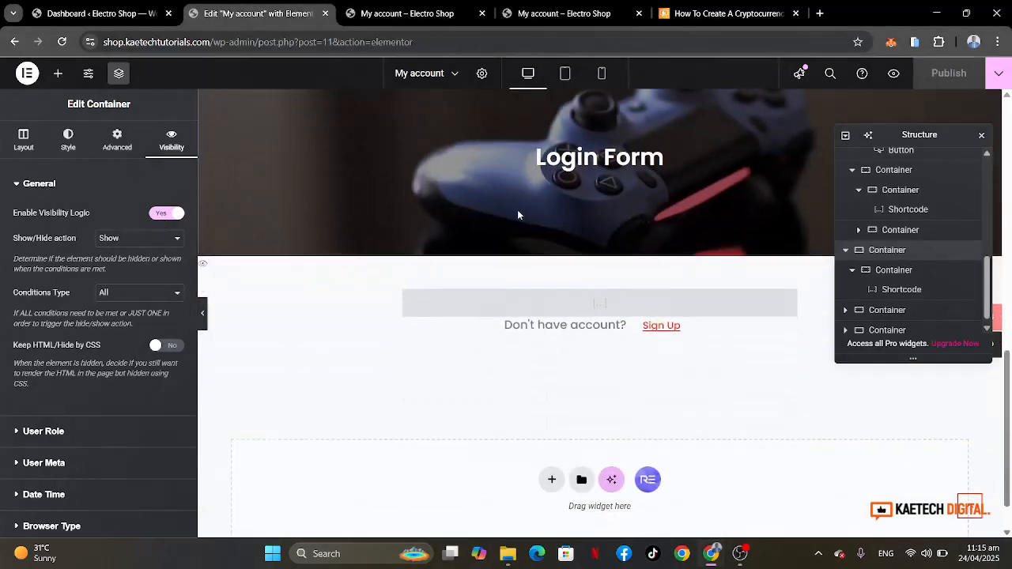
scroll(518, 215, up, 3)
scroll(606, 135, up, 1)
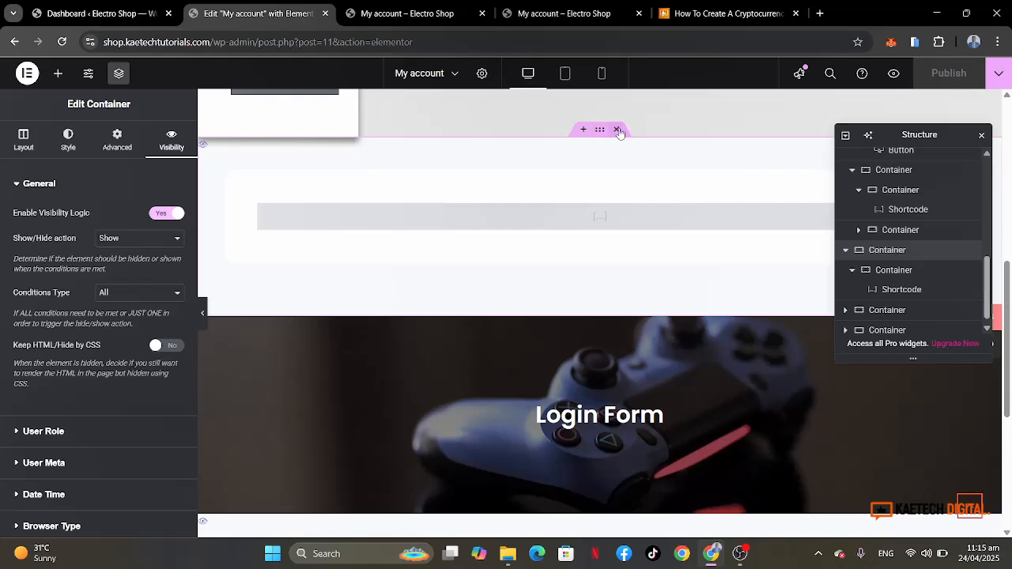
click(616, 130)
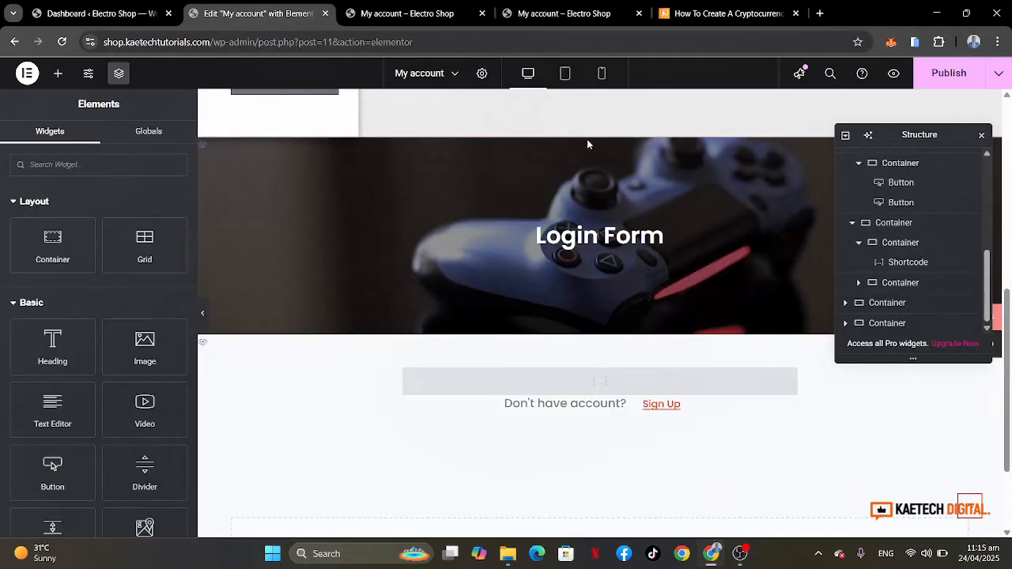
Review the login section and the Login Form banner container's visibility logic, including its show/hide action and user role condition.
scroll(673, 253, down, 3)
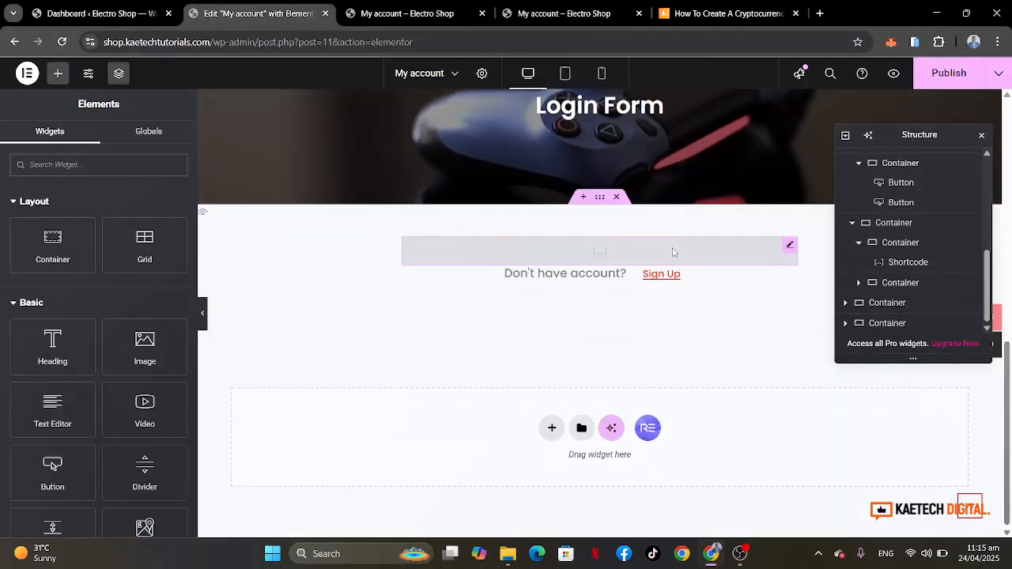
scroll(649, 156, up, 3)
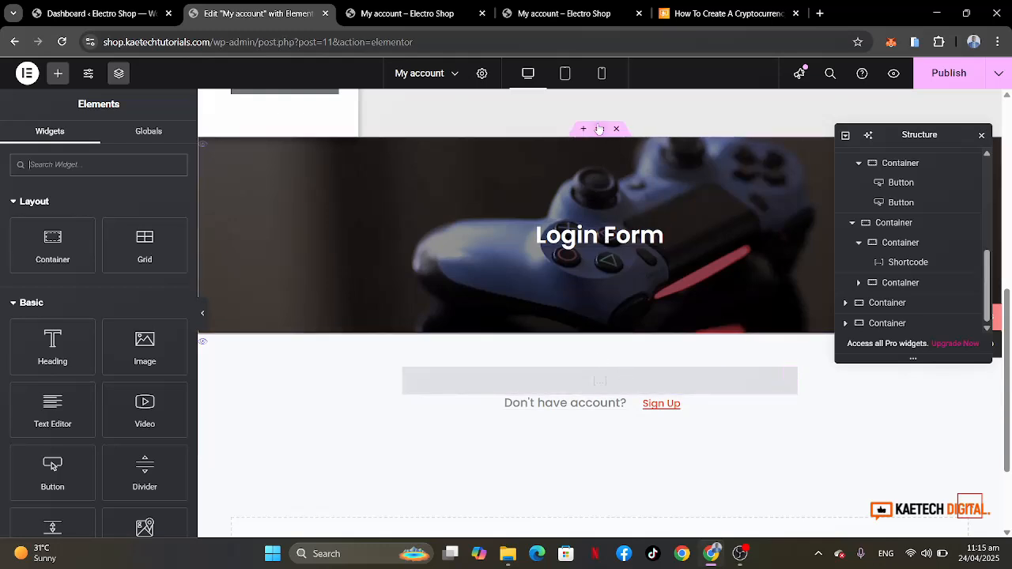
click(599, 130)
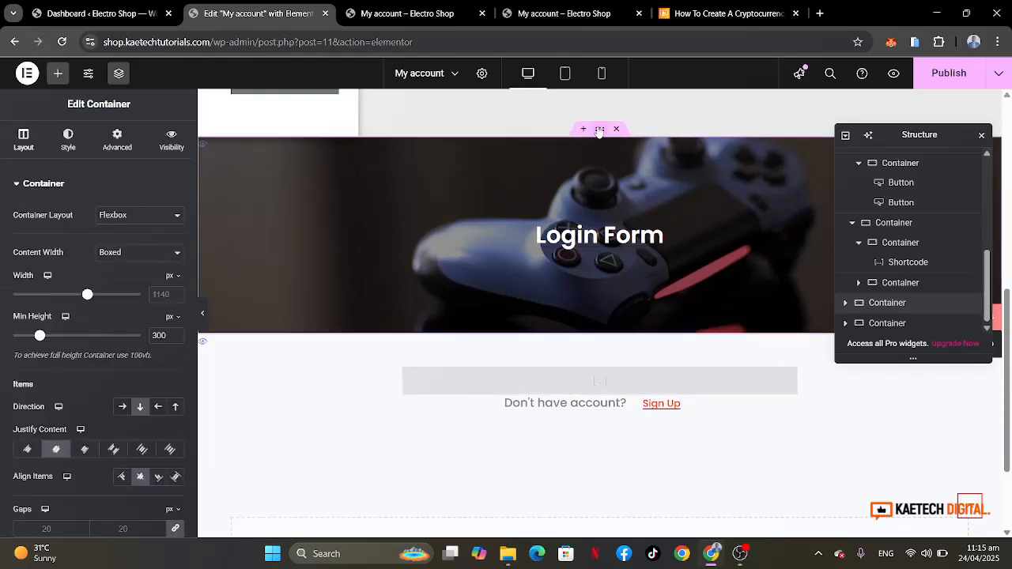
click(169, 150)
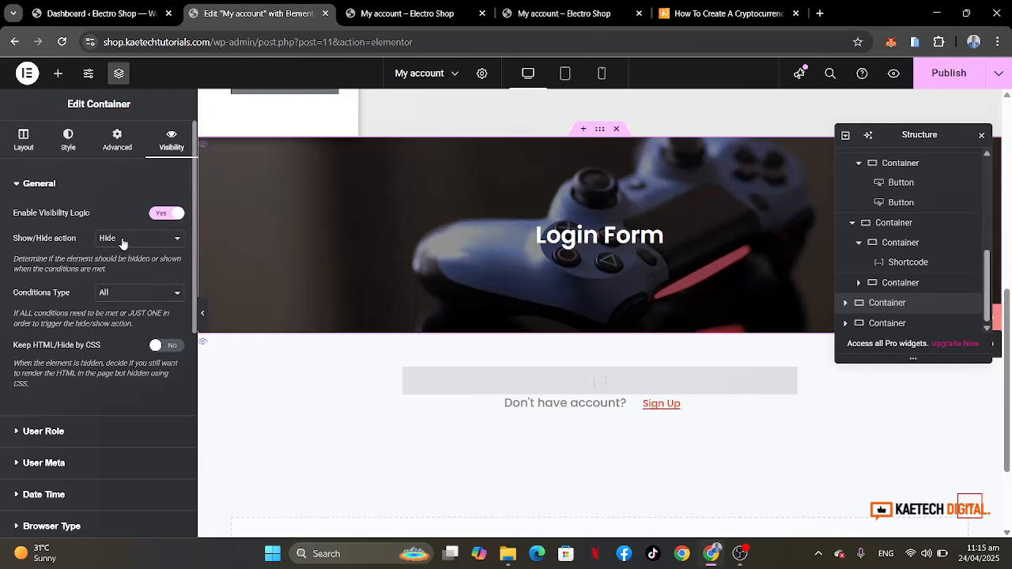
click(43, 431)
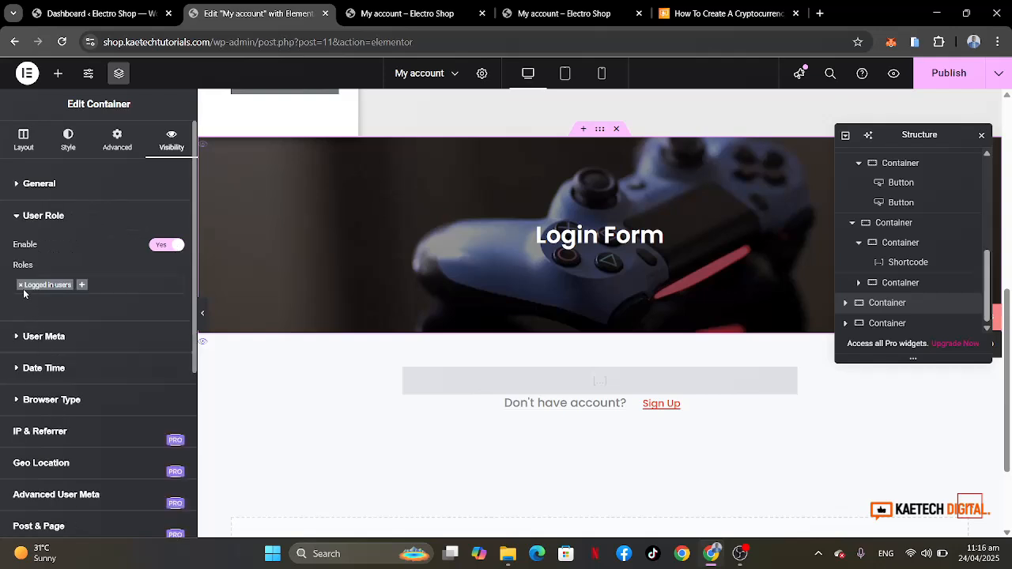
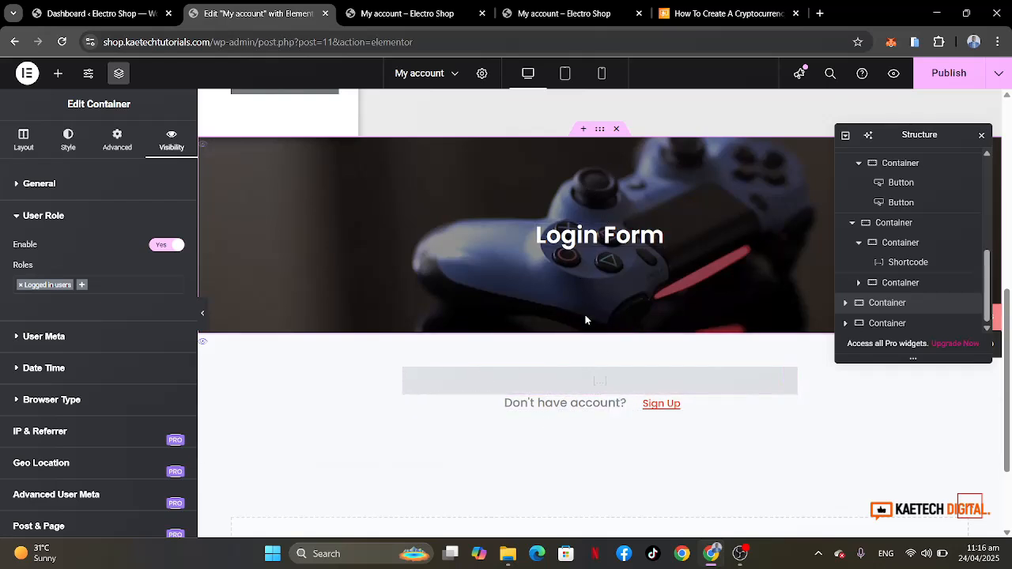
Enable visibility logic on the header container with the action Show, and turn on its user role condition for Logged in users.
scroll(653, 170, up, 5)
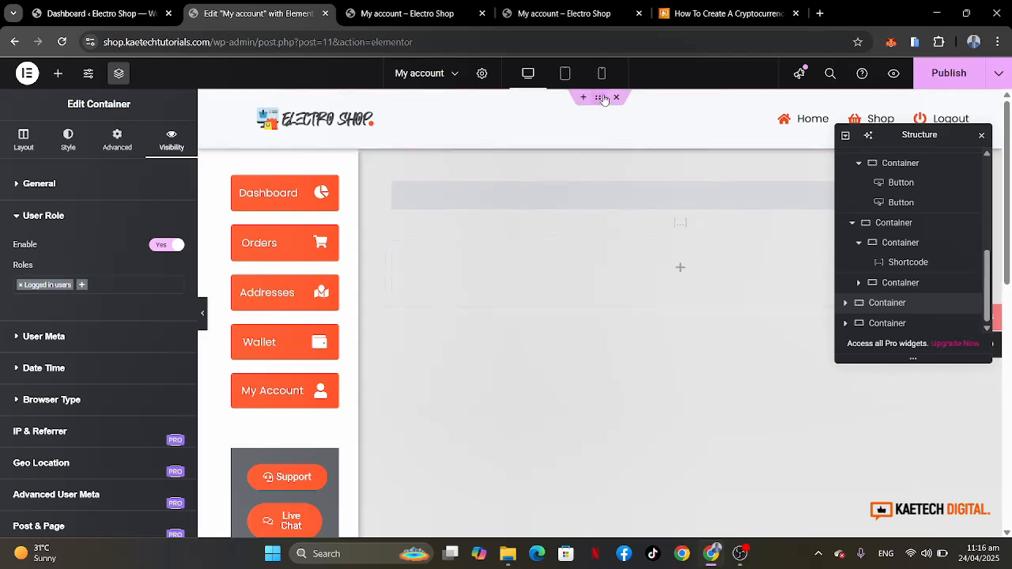
click(602, 98)
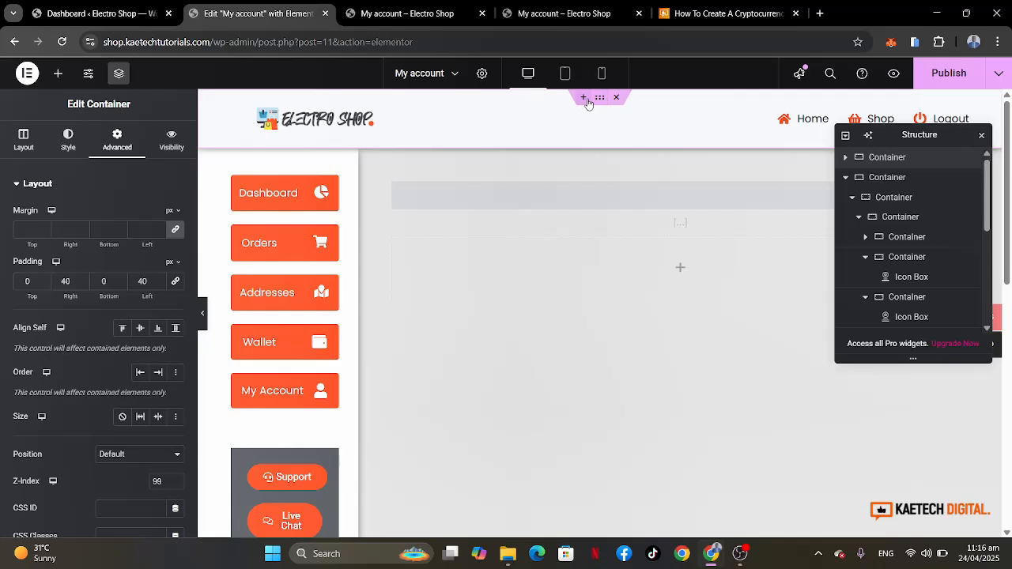
click(171, 141)
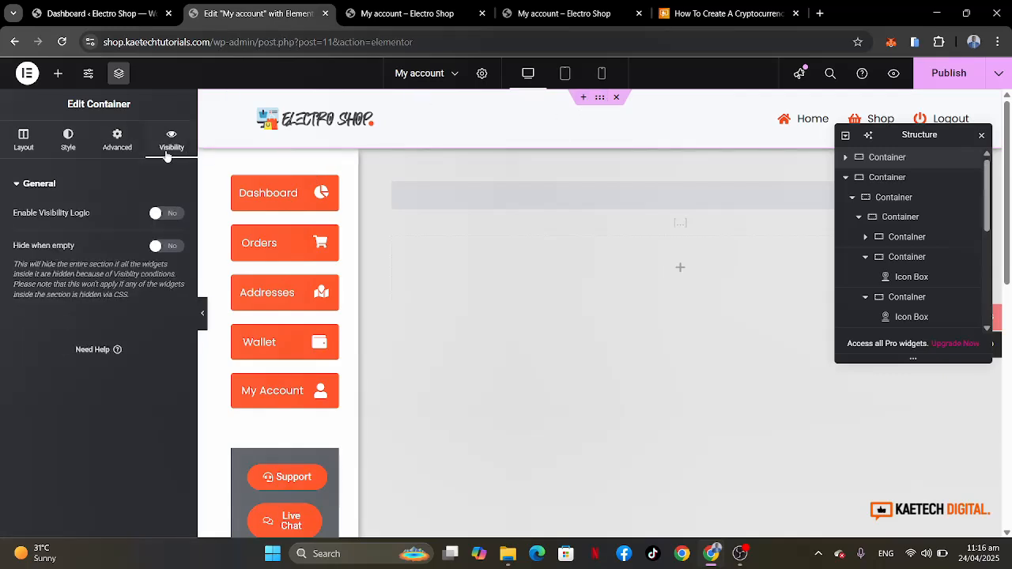
click(162, 213)
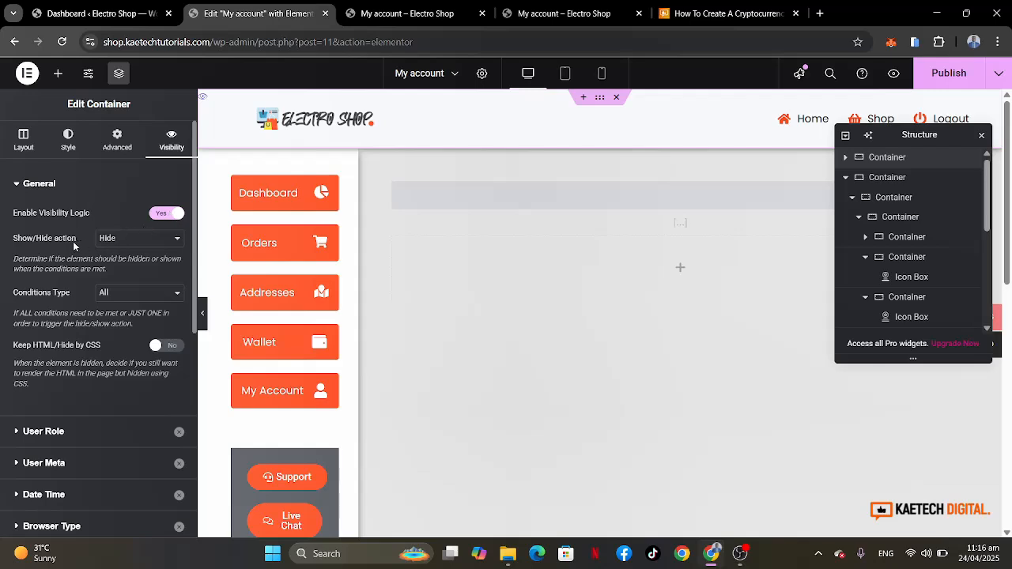
click(137, 243)
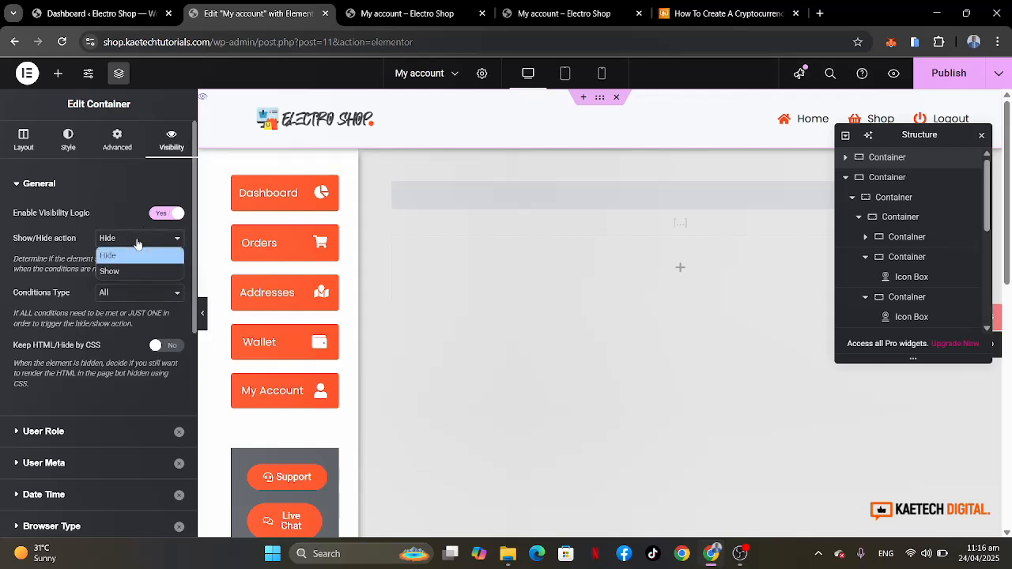
click(121, 278)
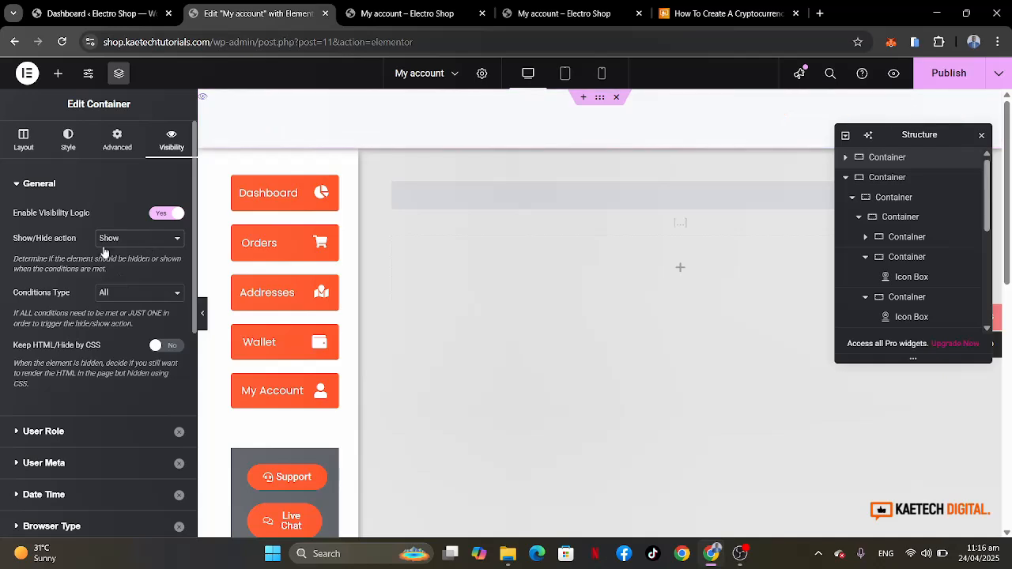
click(67, 432)
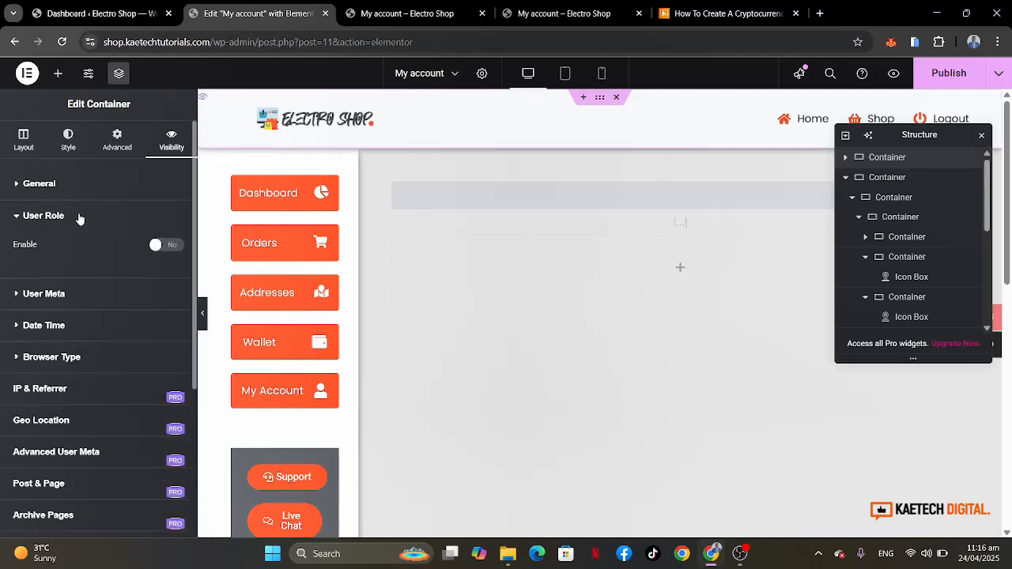
click(168, 246)
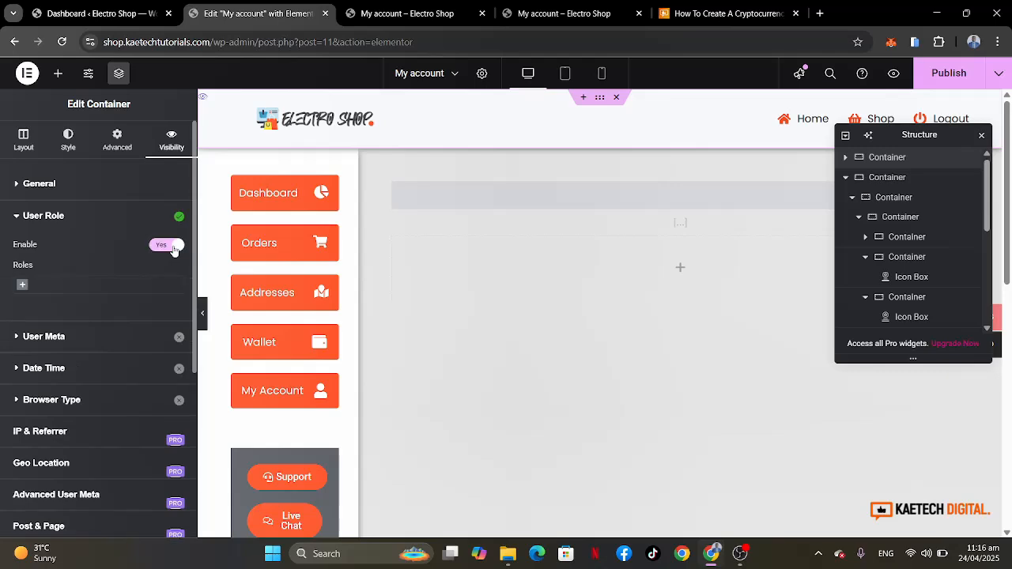
click(57, 285)
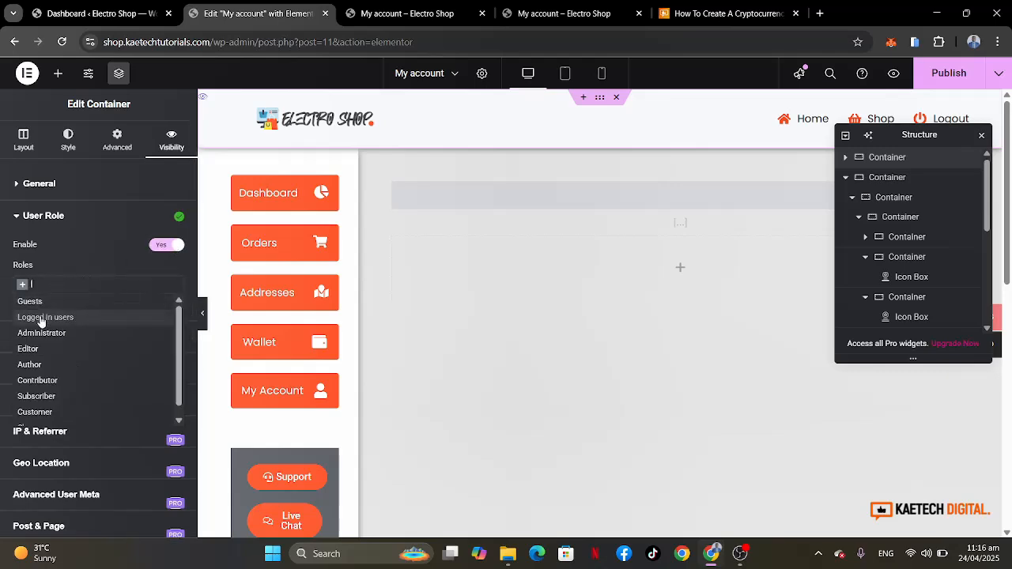
click(42, 319)
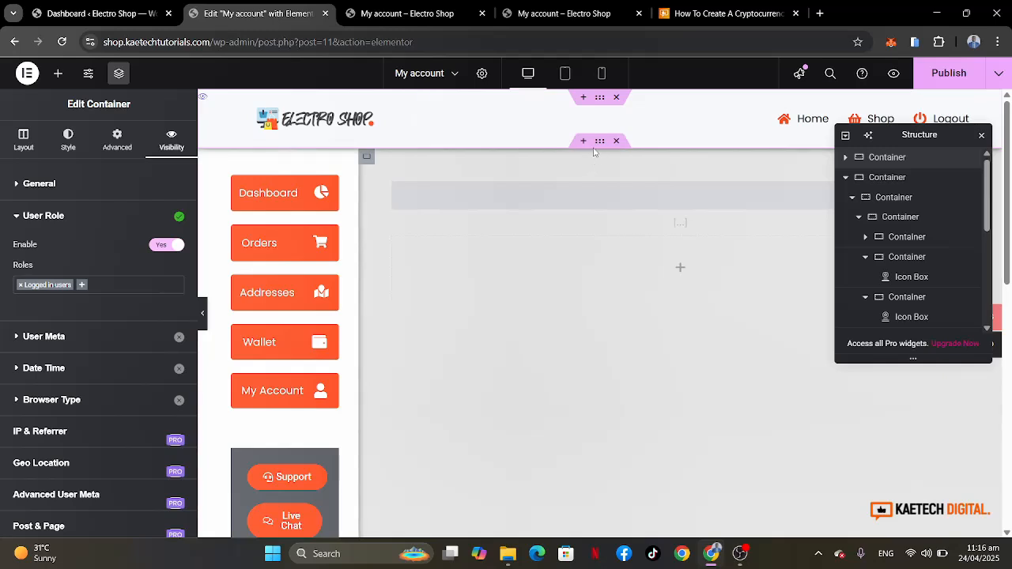
Enable visibility logic on the main container holding the sidebar and account content, with the action Show for the Logged in users role.
click(889, 178)
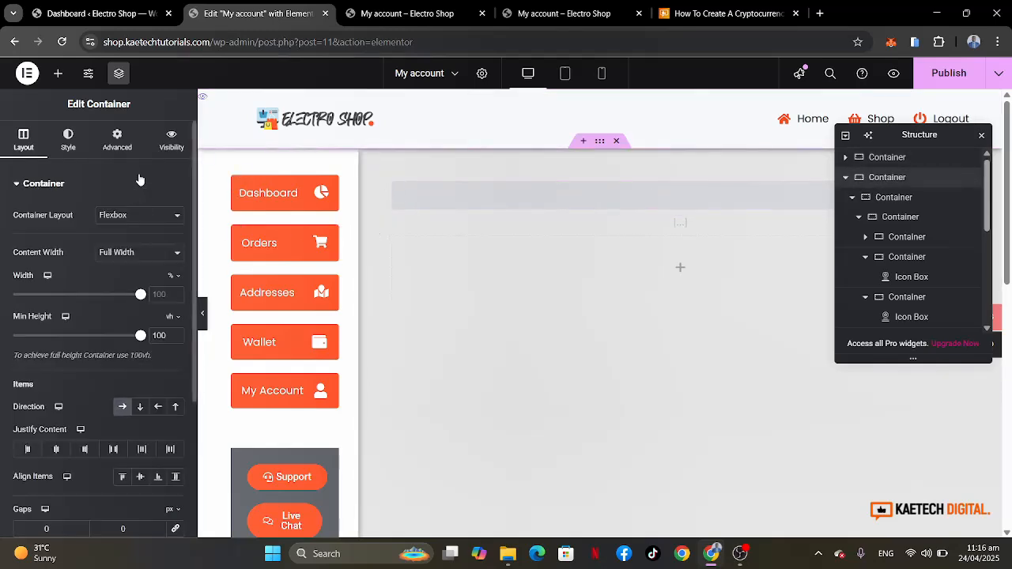
click(117, 146)
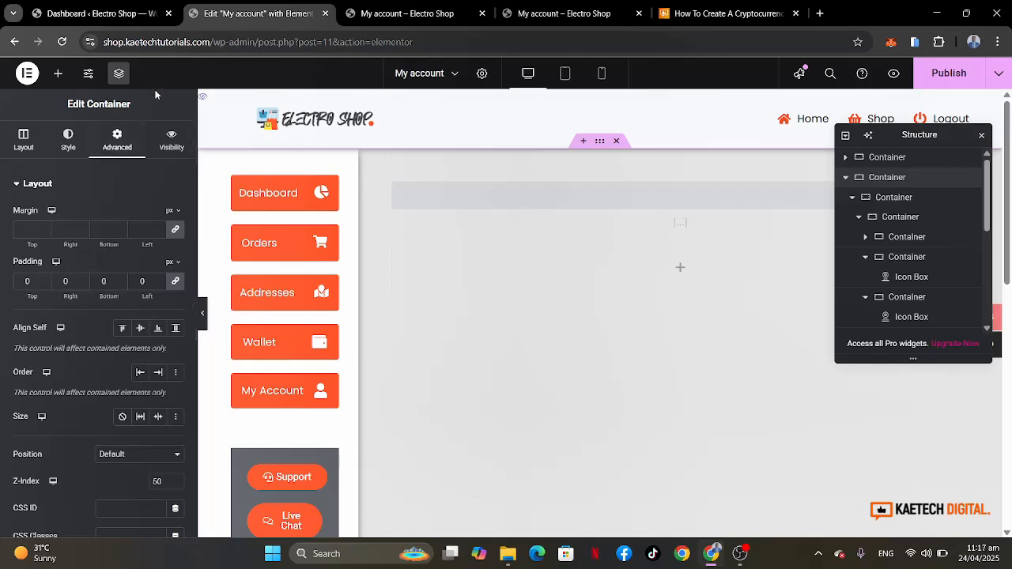
click(171, 147)
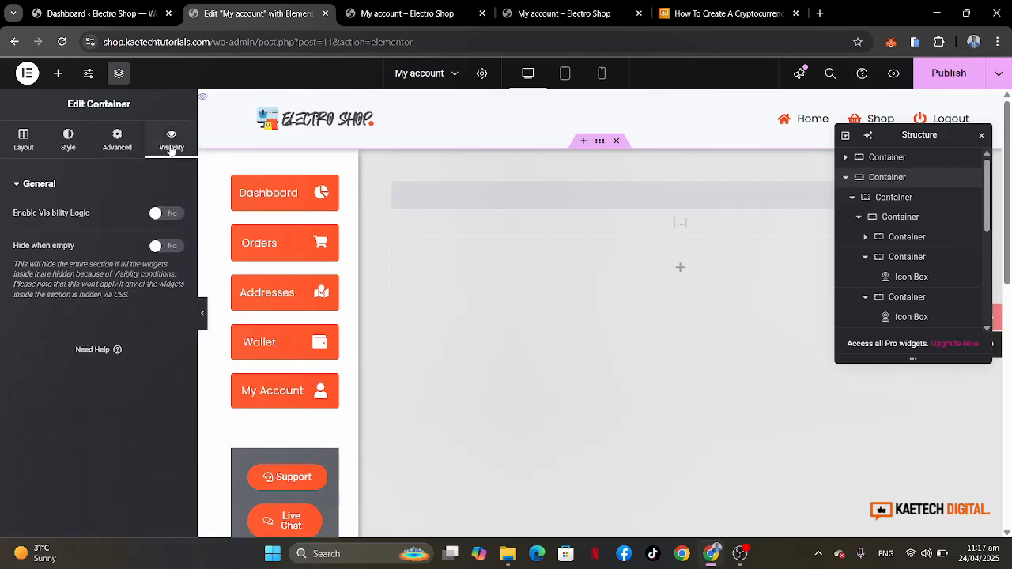
click(176, 212)
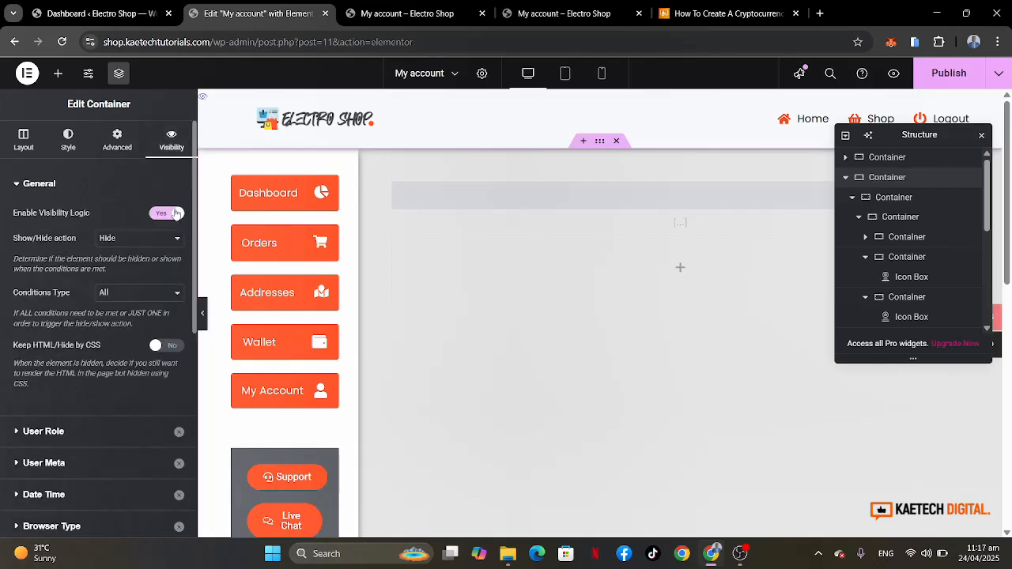
click(127, 244)
click(117, 276)
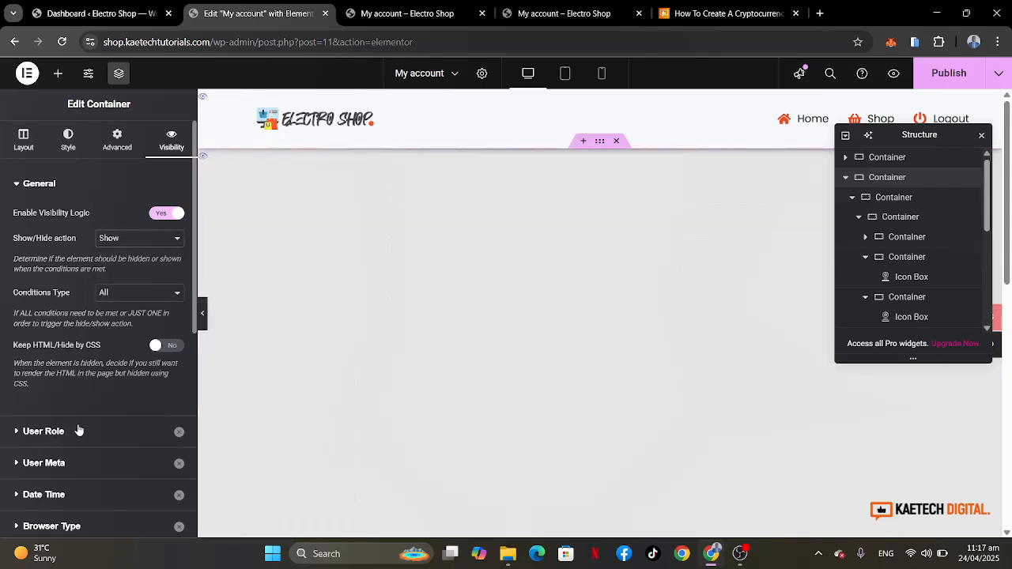
click(43, 431)
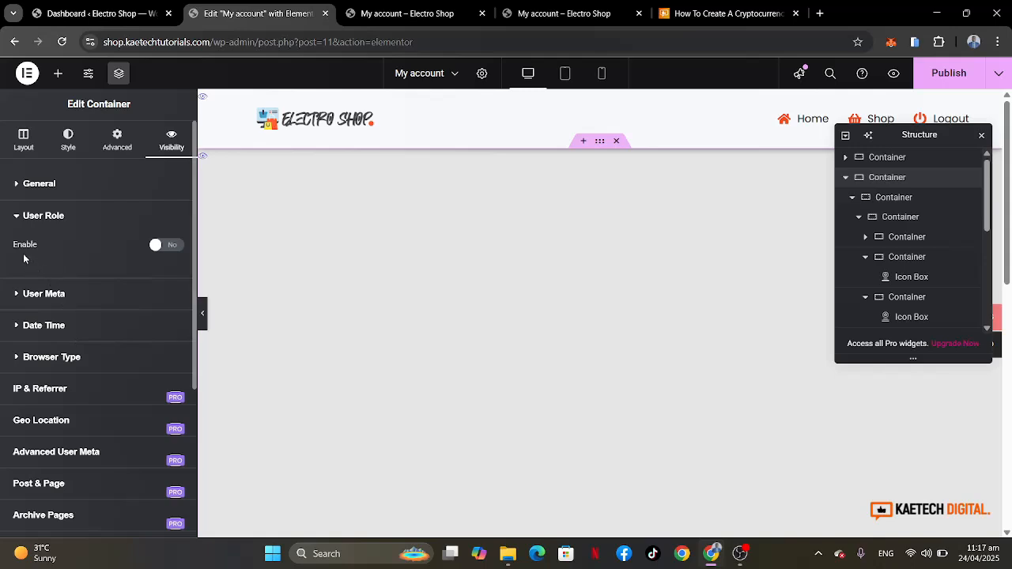
click(172, 245)
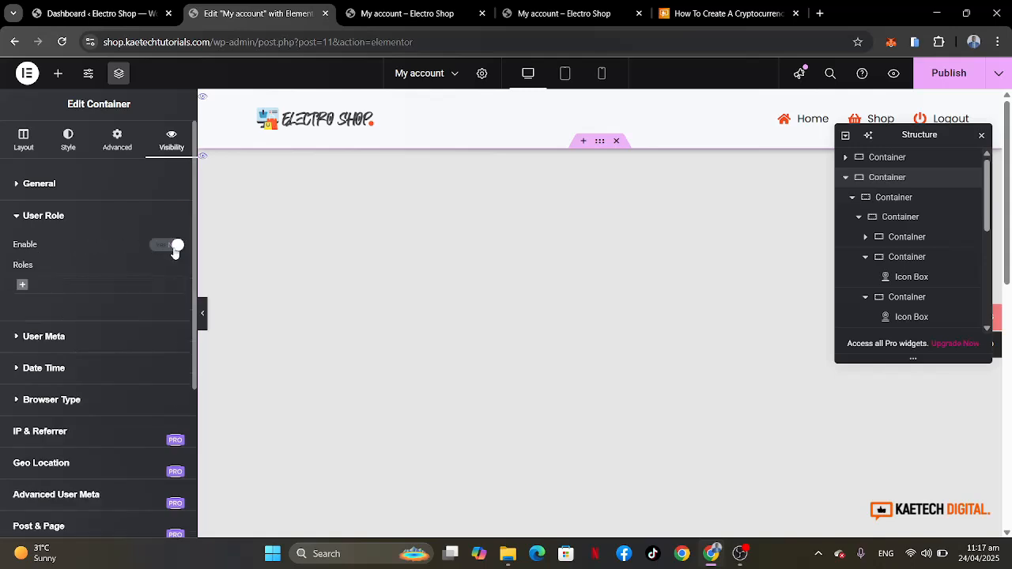
click(88, 285)
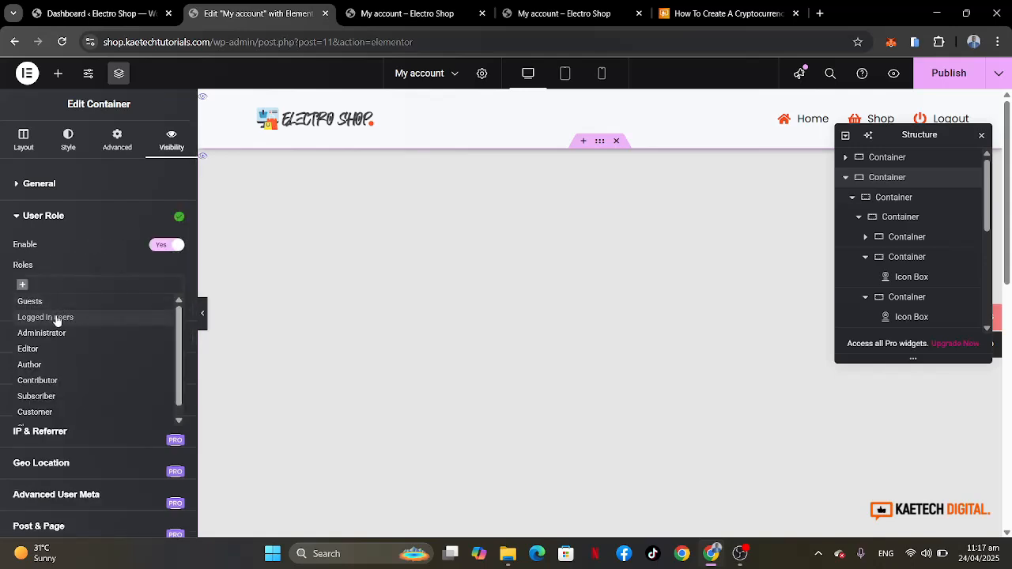
click(55, 317)
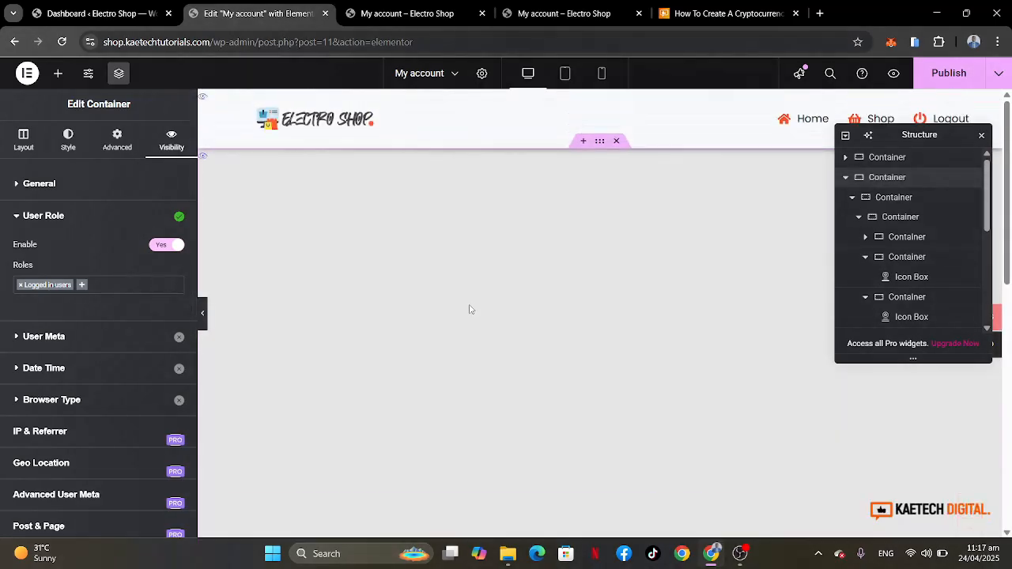
Publish the My account page and open a new Incognito browser window.
click(953, 73)
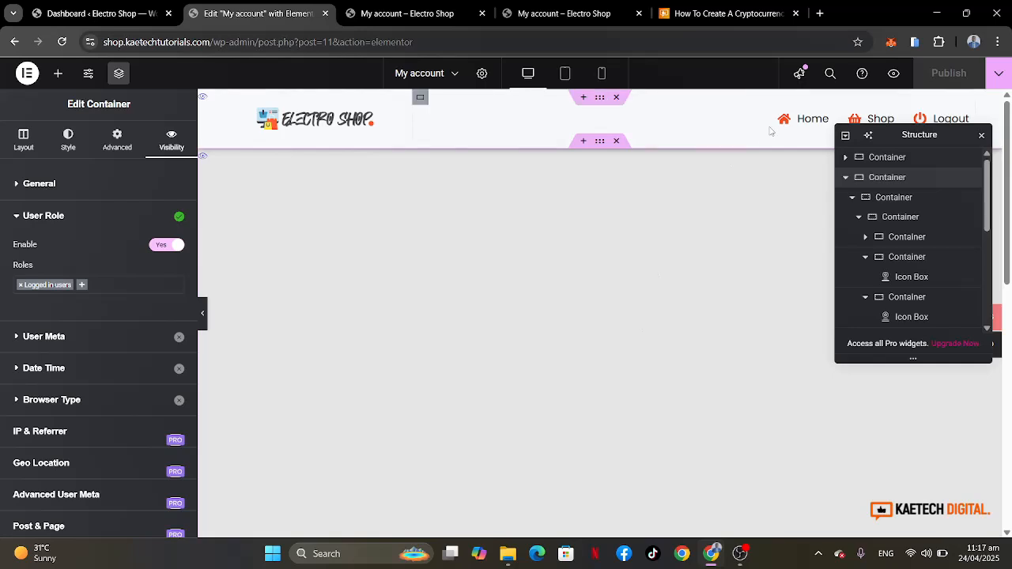
click(974, 42)
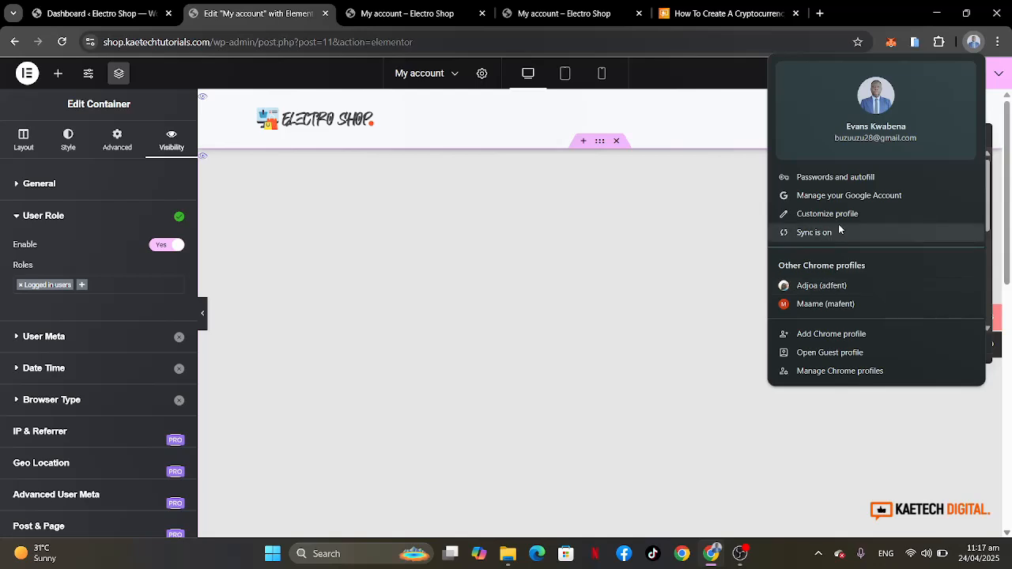
click(1000, 43)
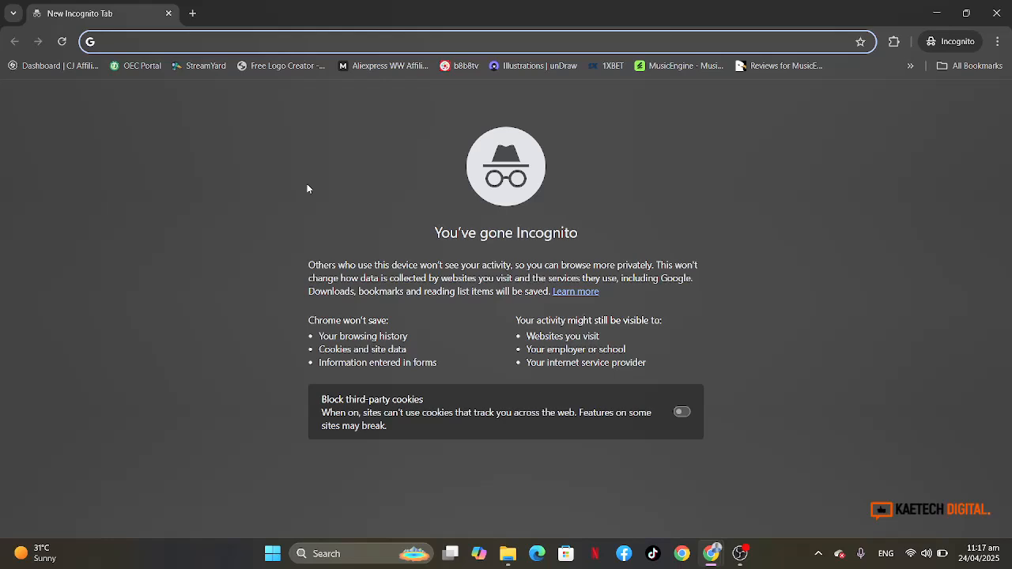
Load shop.kaetechtutorials.com/my-account/ in the Incognito window and review the login page shown to guests.
text(sh)
key(Return)
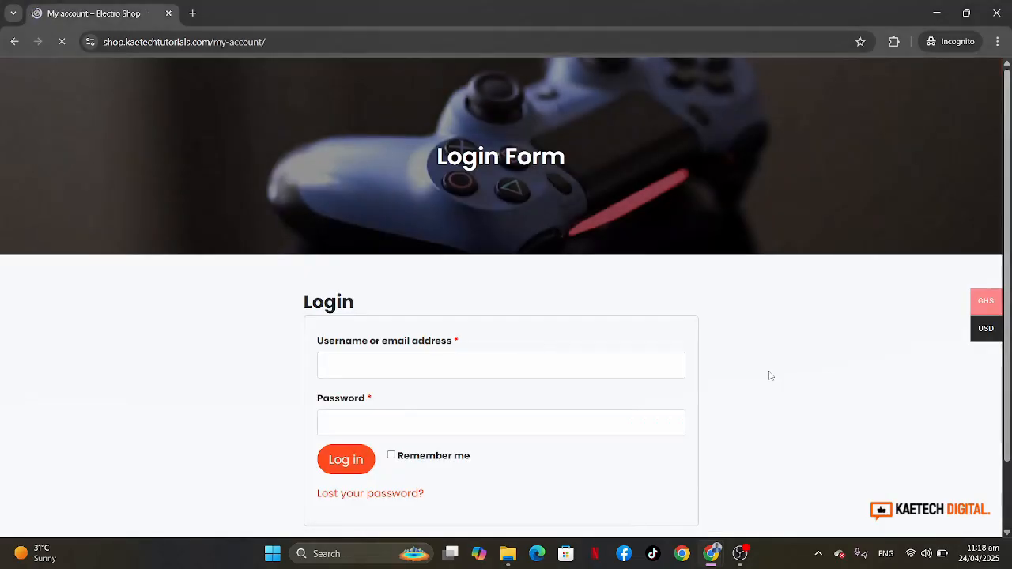
scroll(771, 376, down, 1)
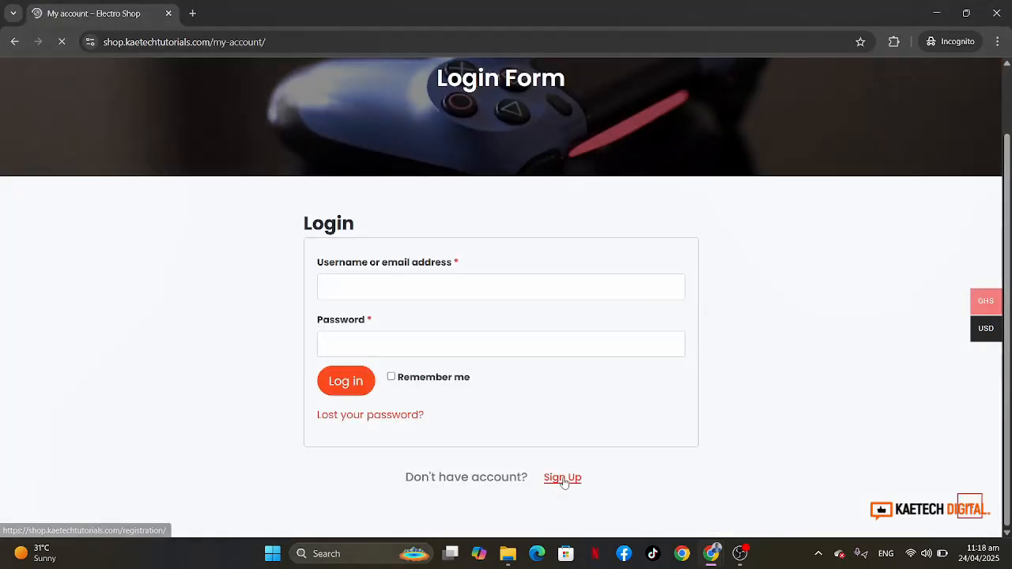
scroll(781, 305, up, 1)
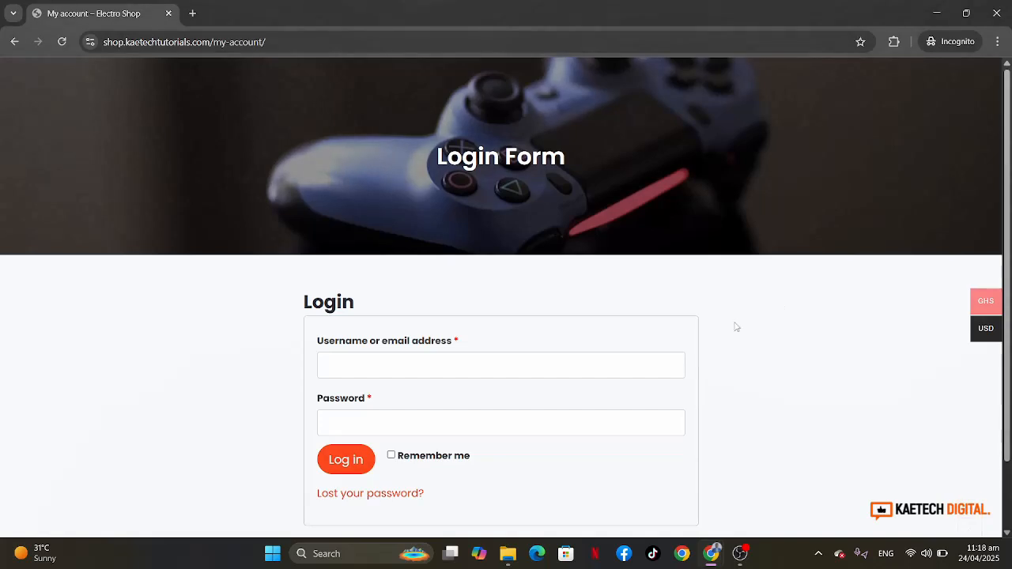
scroll(792, 329, down, 1)
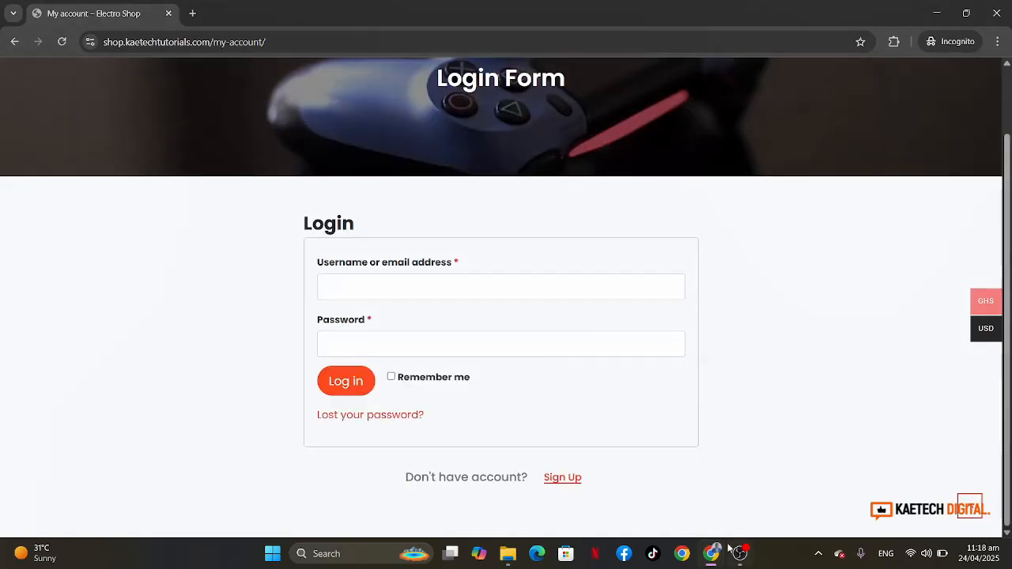
Return to the regular browser window, reload the live My account page and review the logged-in dashboard from header to page end.
mouse_move(718, 549)
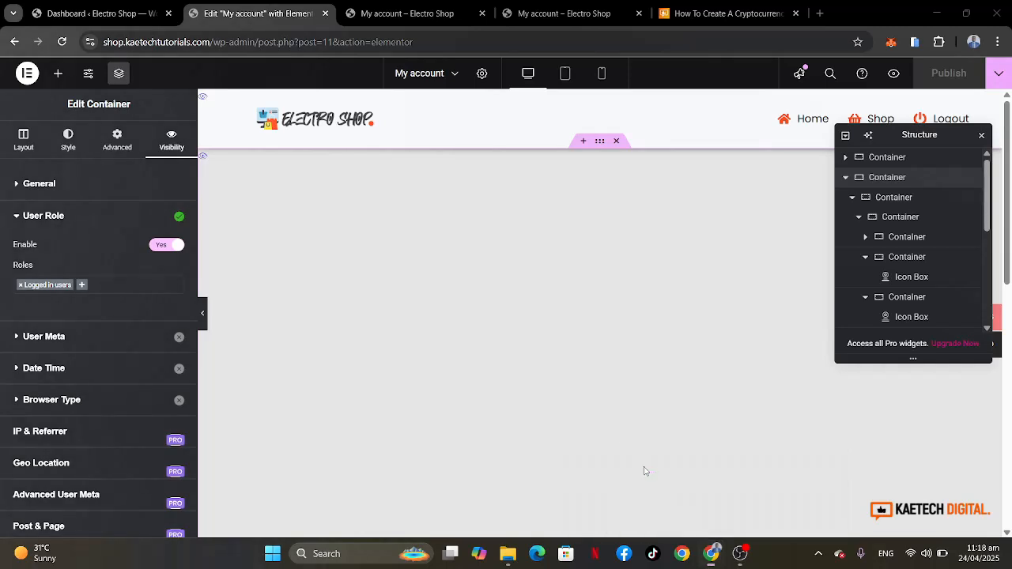
click(644, 470)
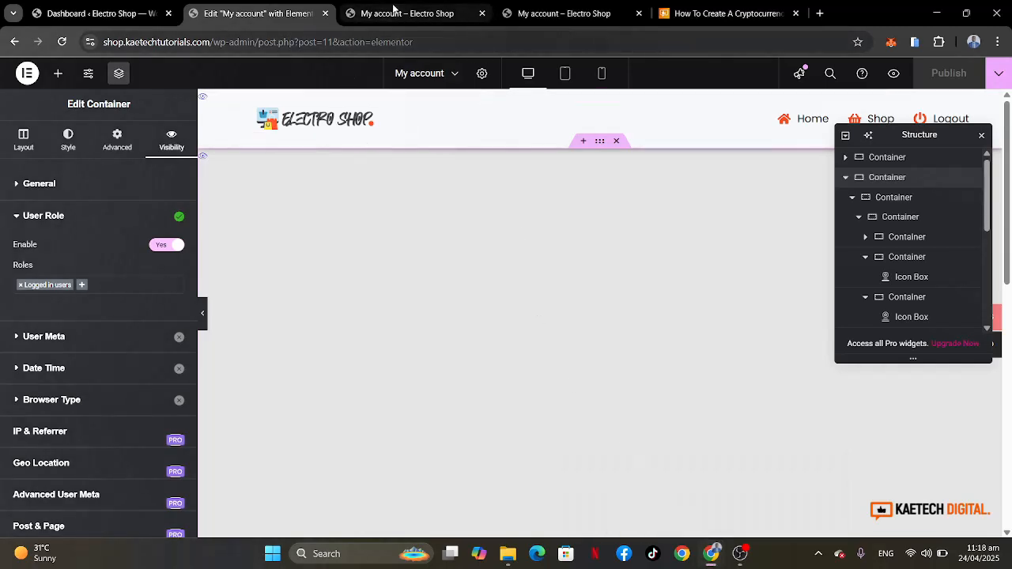
click(391, 12)
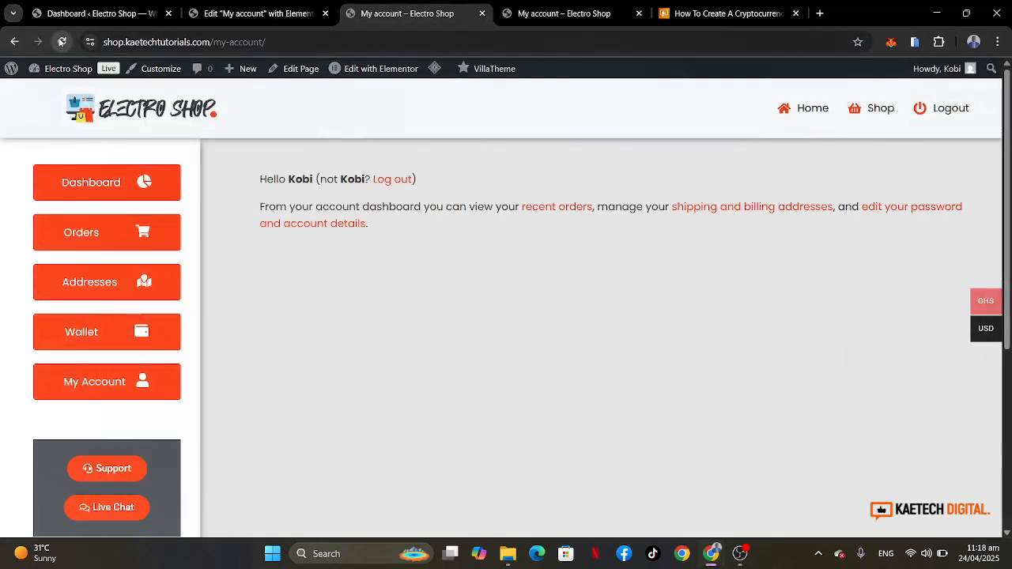
scroll(491, 305, down, 4)
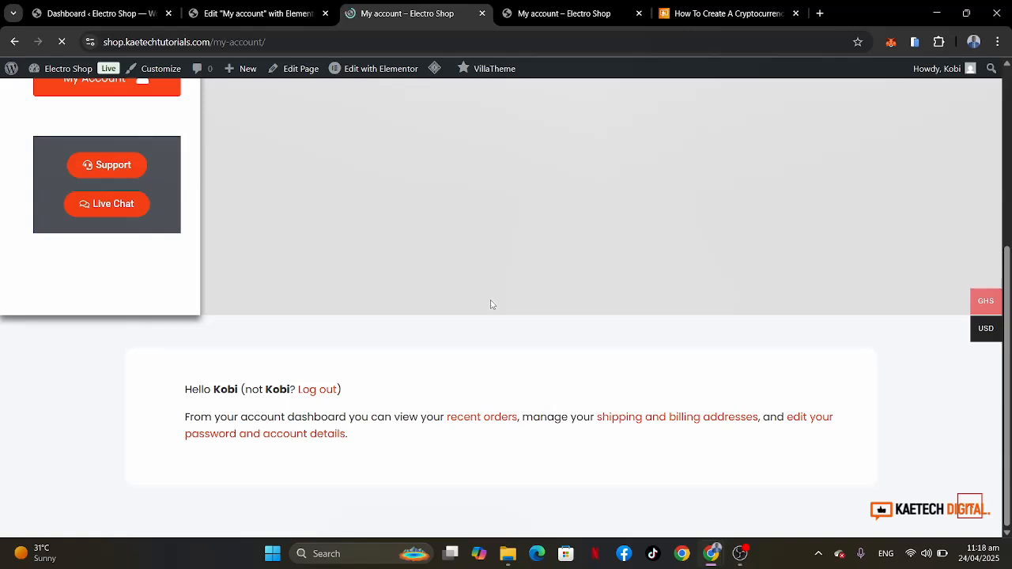
scroll(678, 317, down, 2)
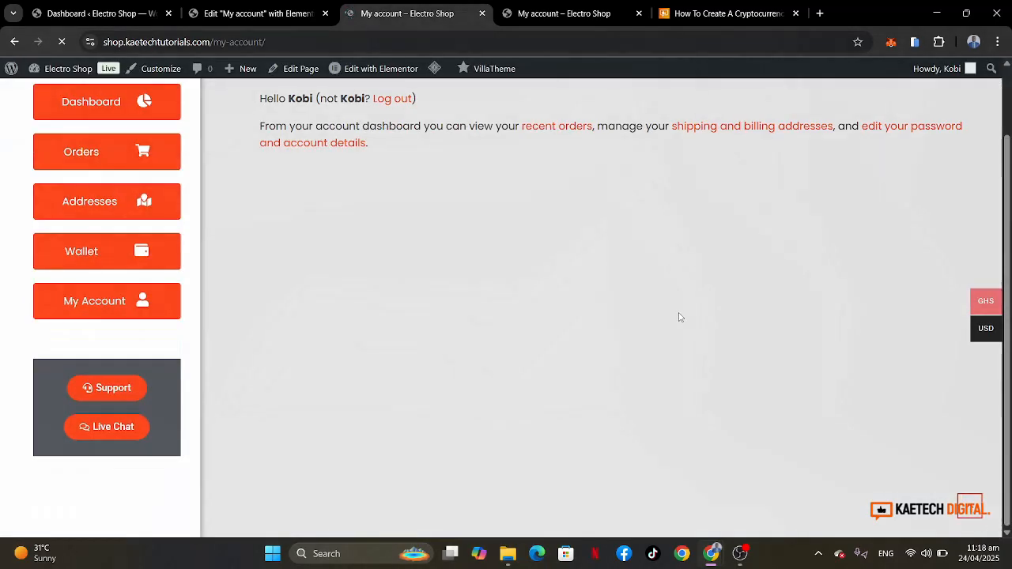
scroll(644, 449, up, 2)
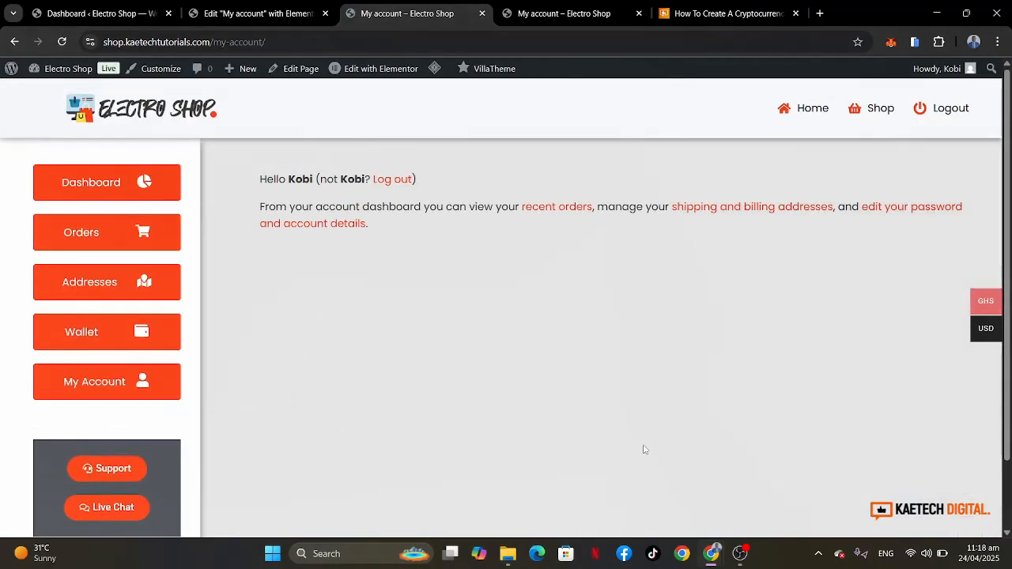
scroll(644, 449, down, 2)
scroll(644, 449, up, 2)
scroll(644, 449, down, 2)
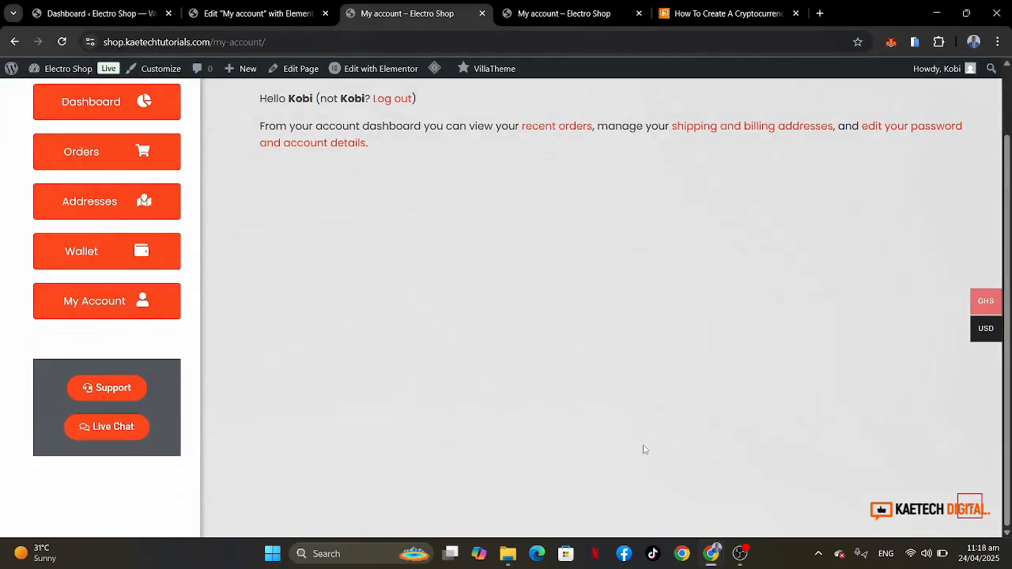
scroll(644, 449, up, 2)
scroll(644, 449, down, 2)
scroll(645, 449, up, 2)
Back in the My account page editor, collapse the main container's two inner containers and inspect the main container's visibility settings.
click(262, 17)
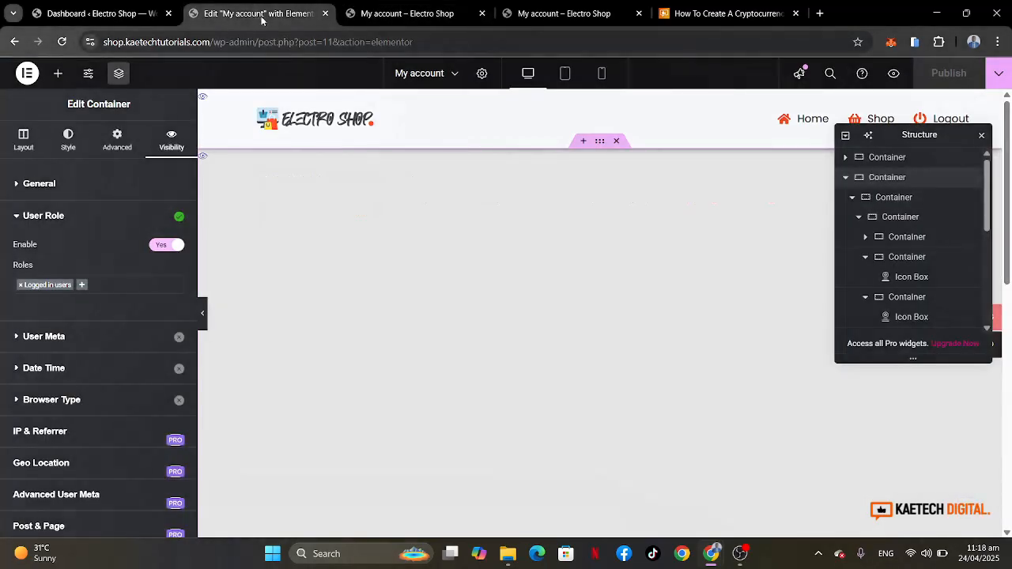
scroll(419, 262, down, 3)
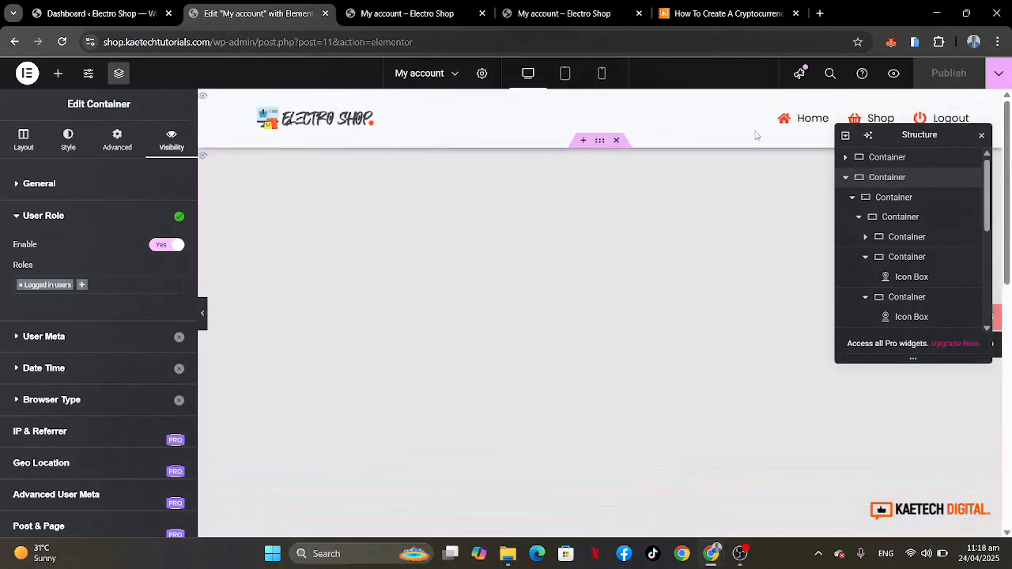
click(885, 202)
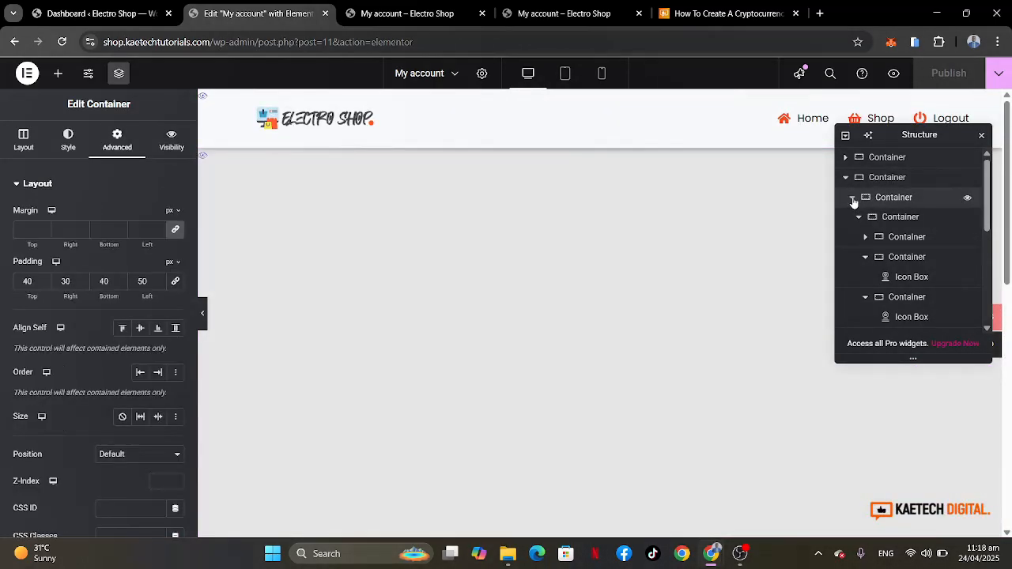
click(851, 197)
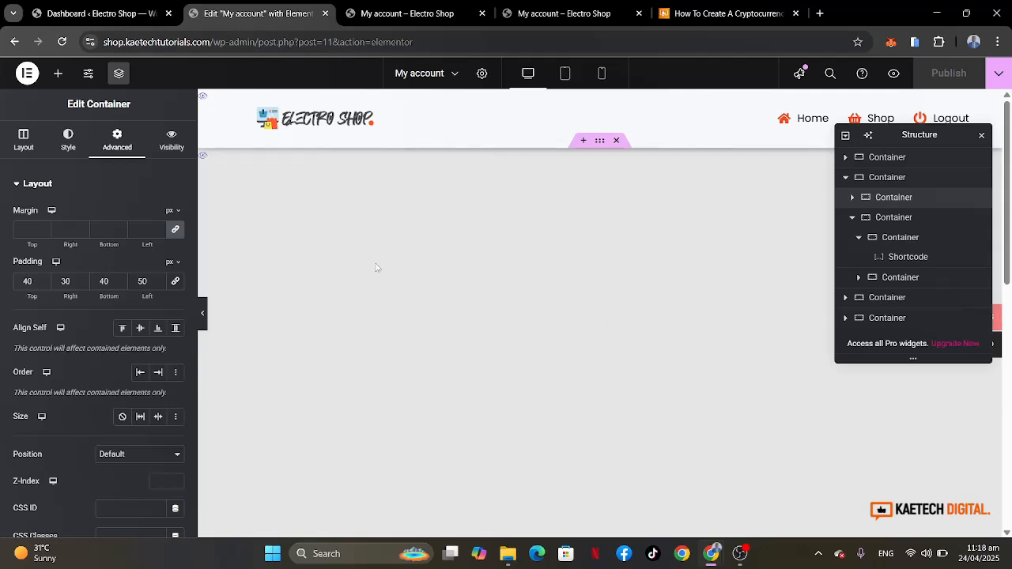
click(852, 218)
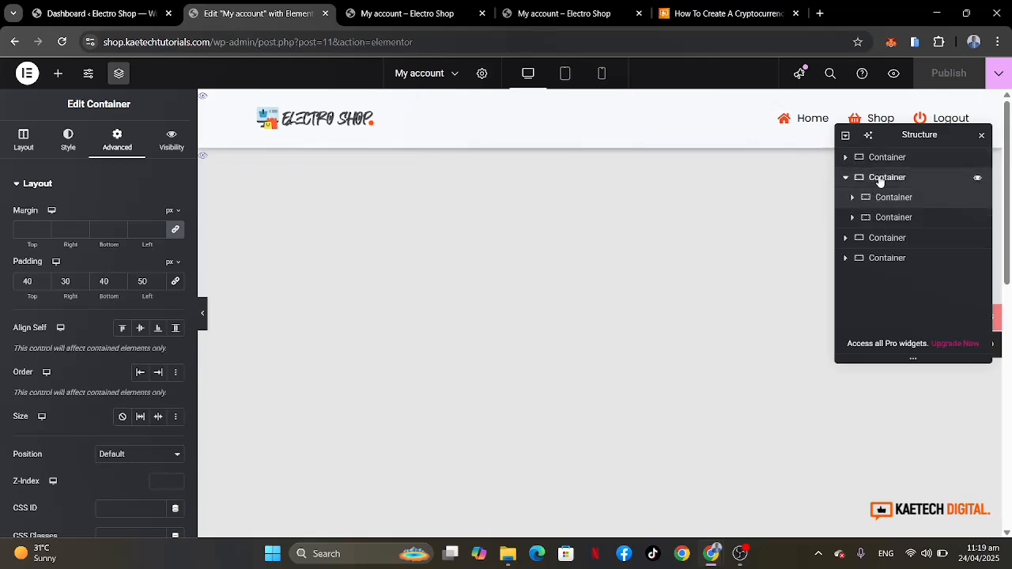
click(880, 179)
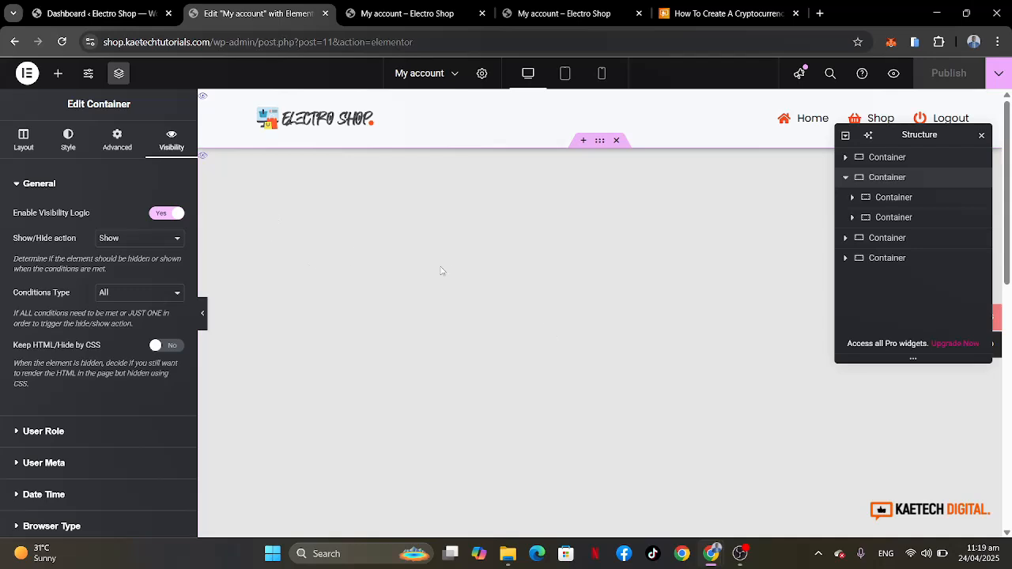
Reload the editor and delete the empty container below the shortcode in the account content area.
click(65, 43)
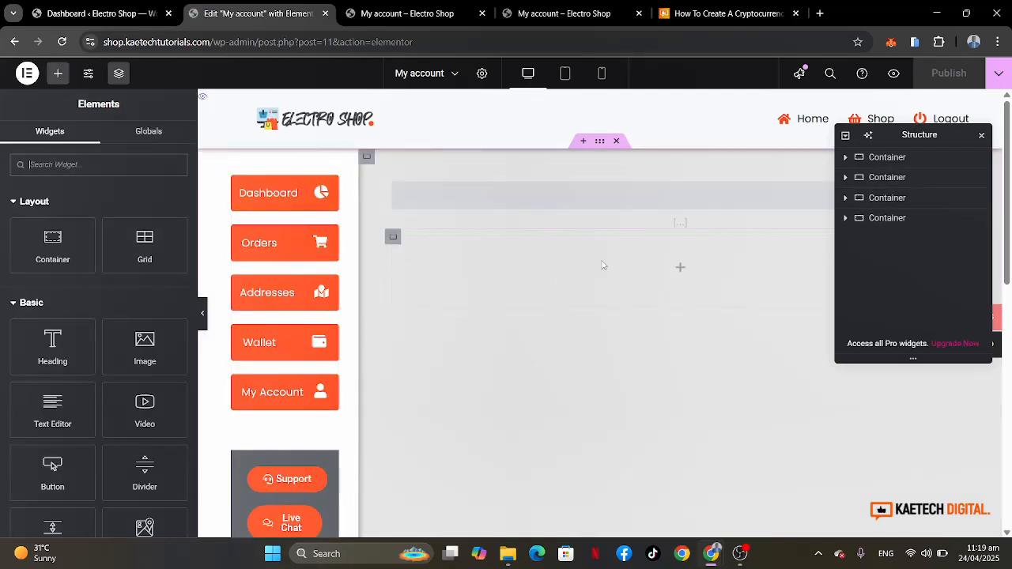
right_click(392, 244)
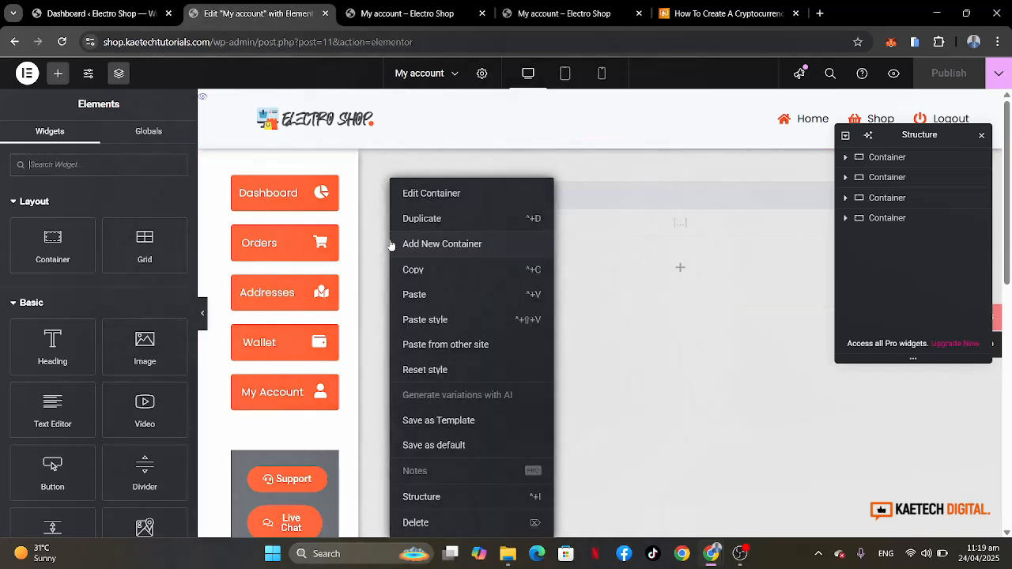
click(415, 523)
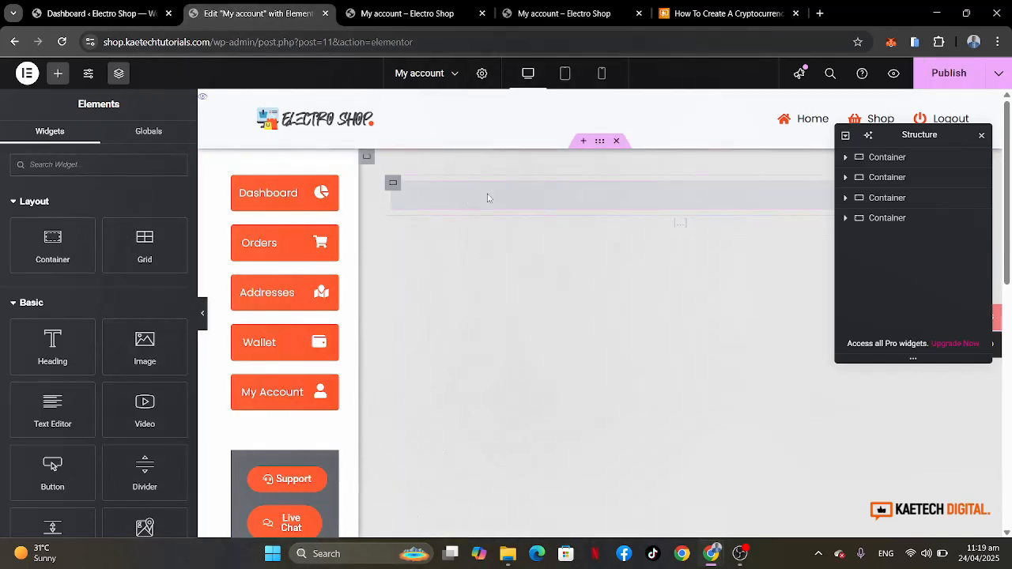
scroll(555, 338, down, 3)
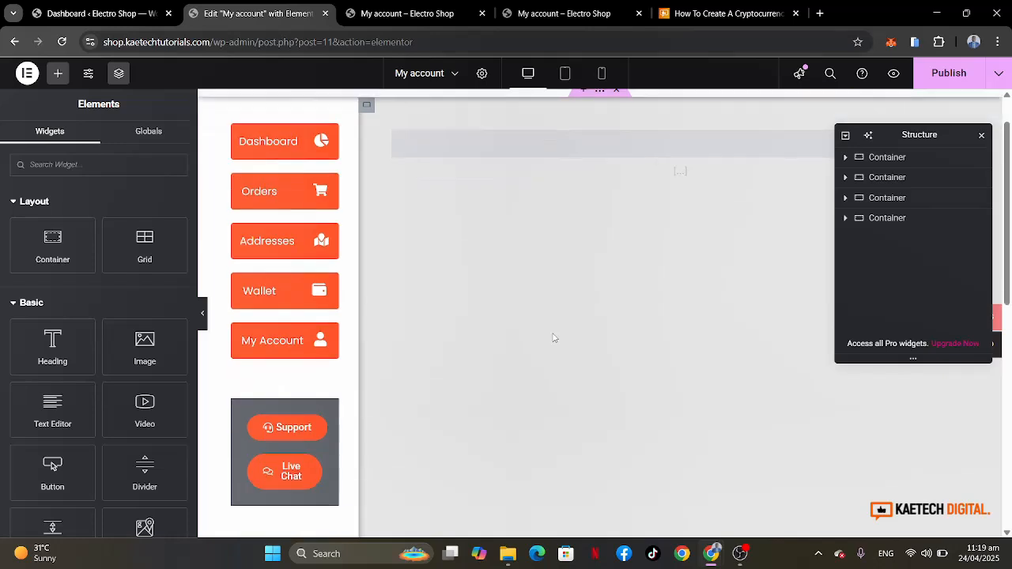
scroll(555, 339, up, 3)
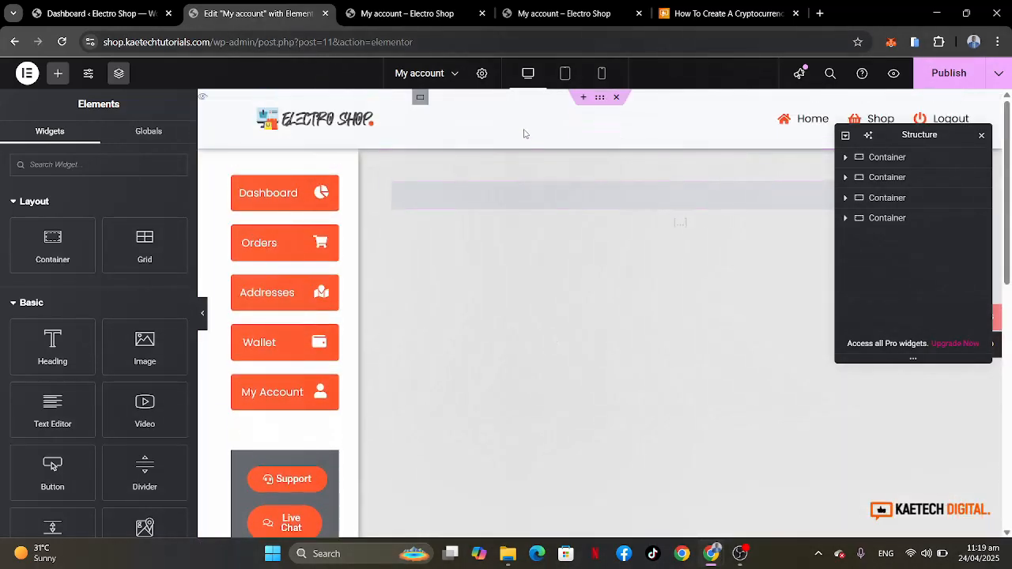
Preview the page in tablet and mobile portrait views, examining the mobile layout from the header through the sidebar buttons to the login section.
click(566, 78)
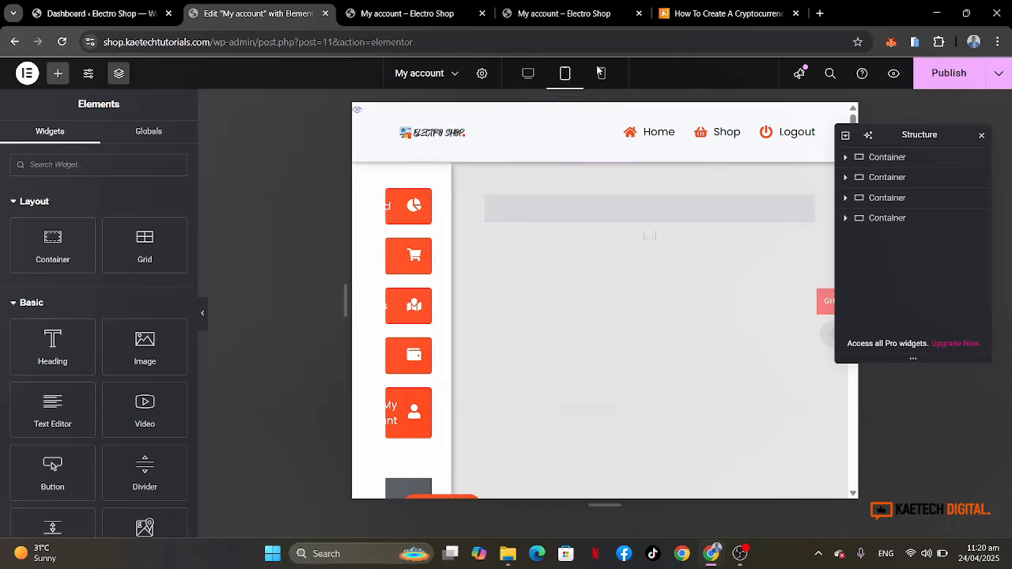
click(603, 71)
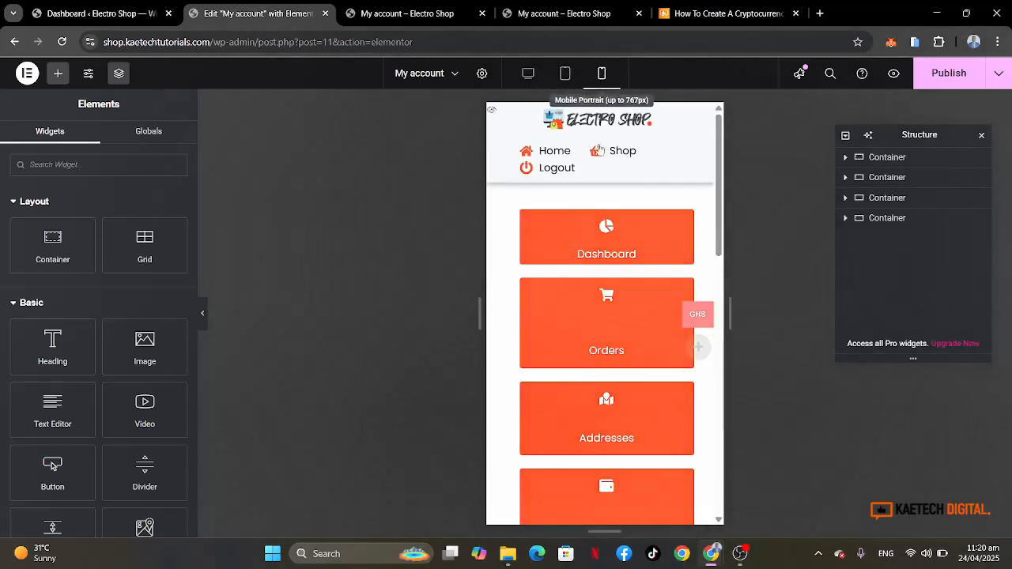
scroll(631, 304, down, 5)
scroll(632, 312, up, 5)
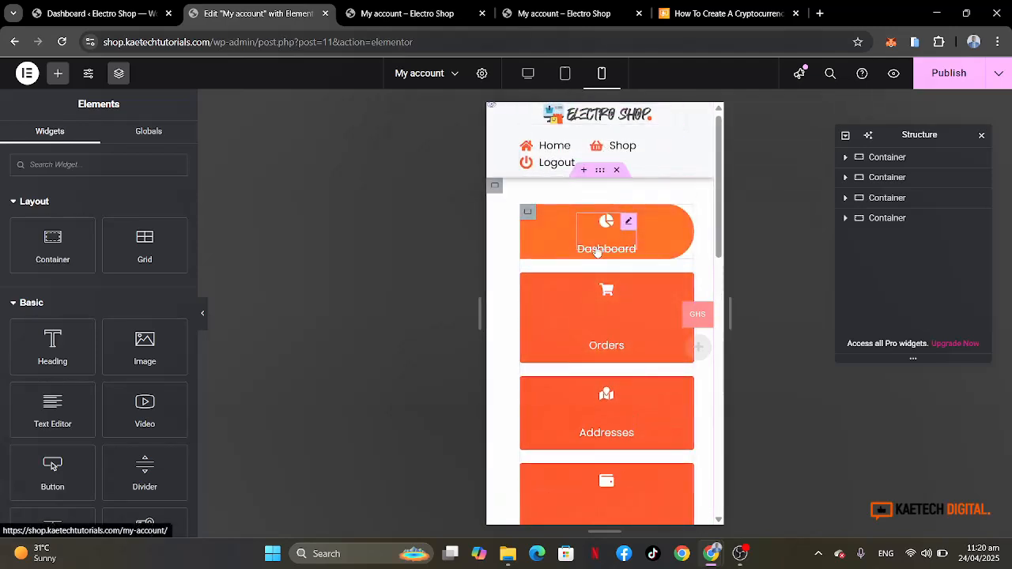
scroll(595, 245, down, 5)
scroll(595, 245, down, 2)
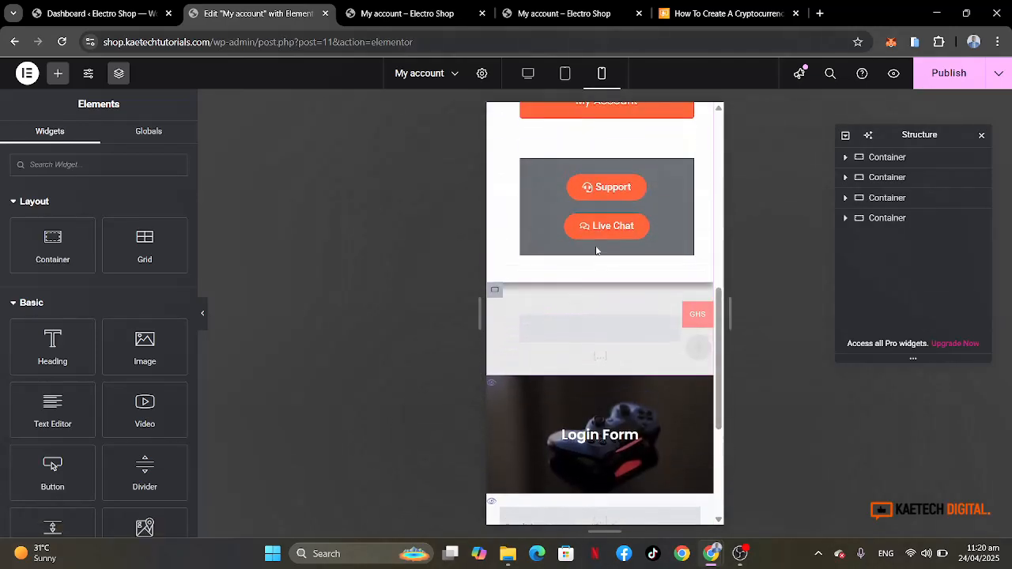
scroll(597, 250, down, 1)
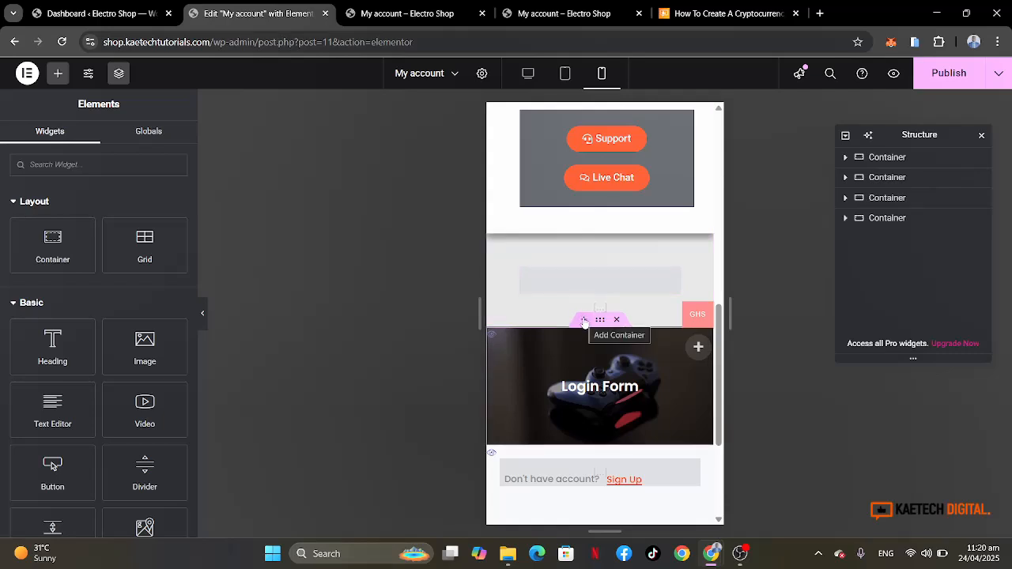
scroll(605, 178, up, 5)
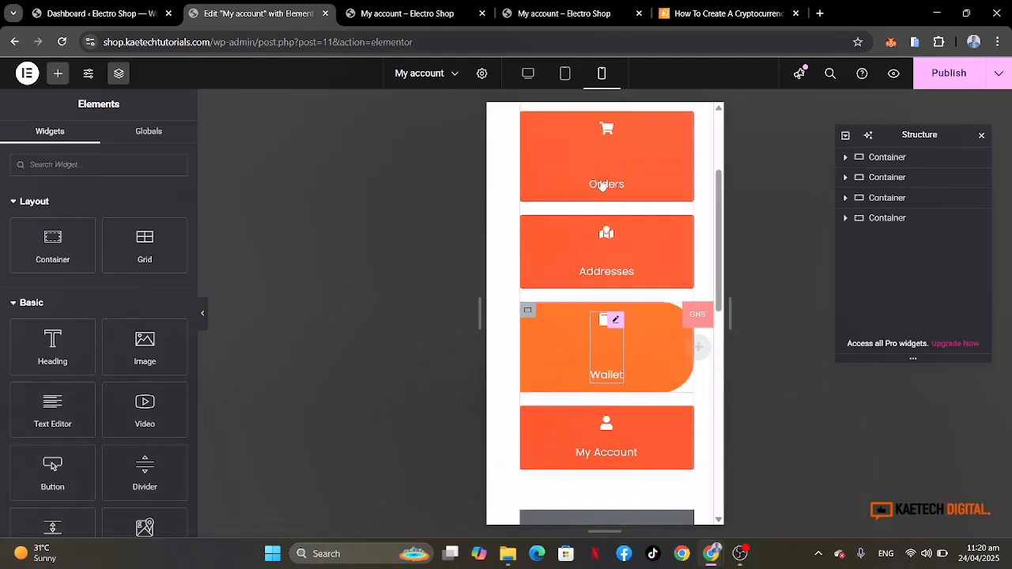
scroll(602, 186, up, 2)
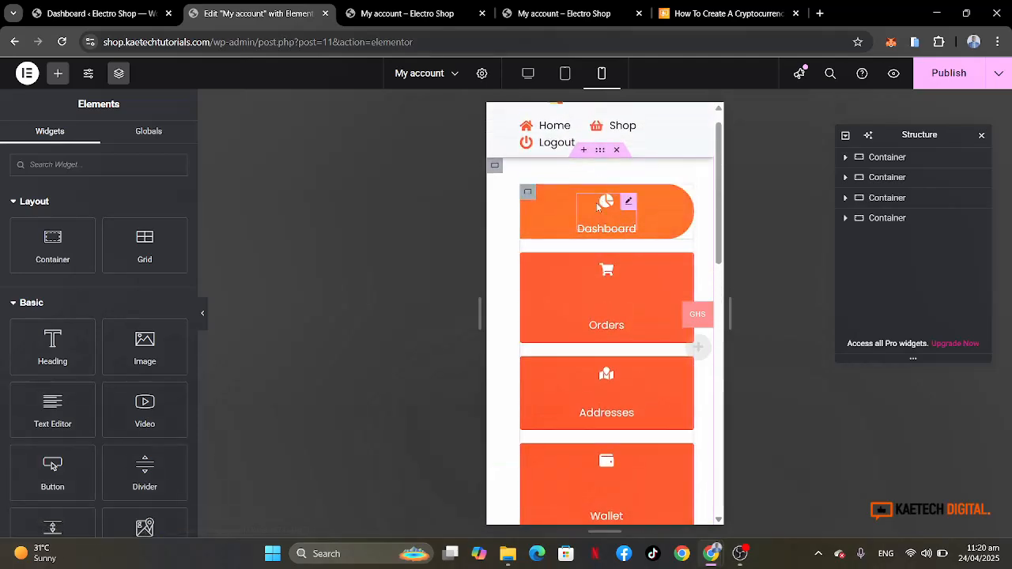
scroll(597, 207, down, 8)
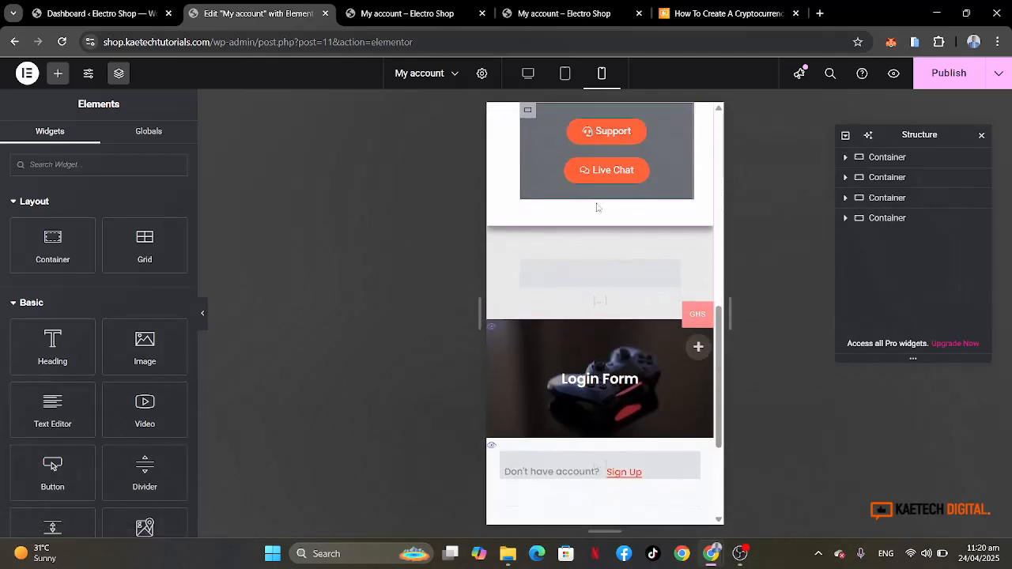
scroll(598, 207, down, 1)
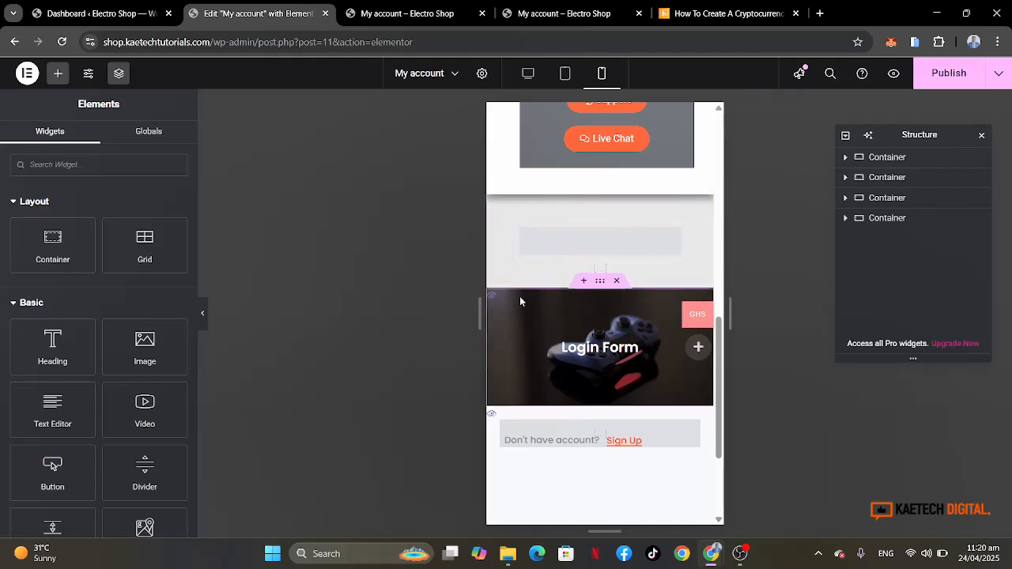
Insert a flexbox container with four equal columns below the sign-up prompt on the mobile layout.
click(585, 283)
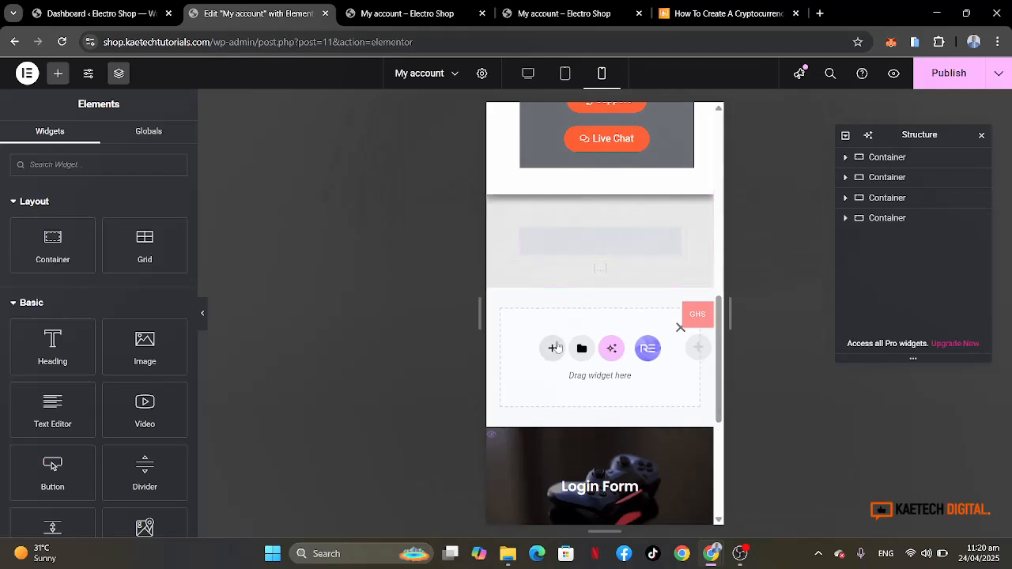
click(679, 326)
scroll(559, 298, down, 3)
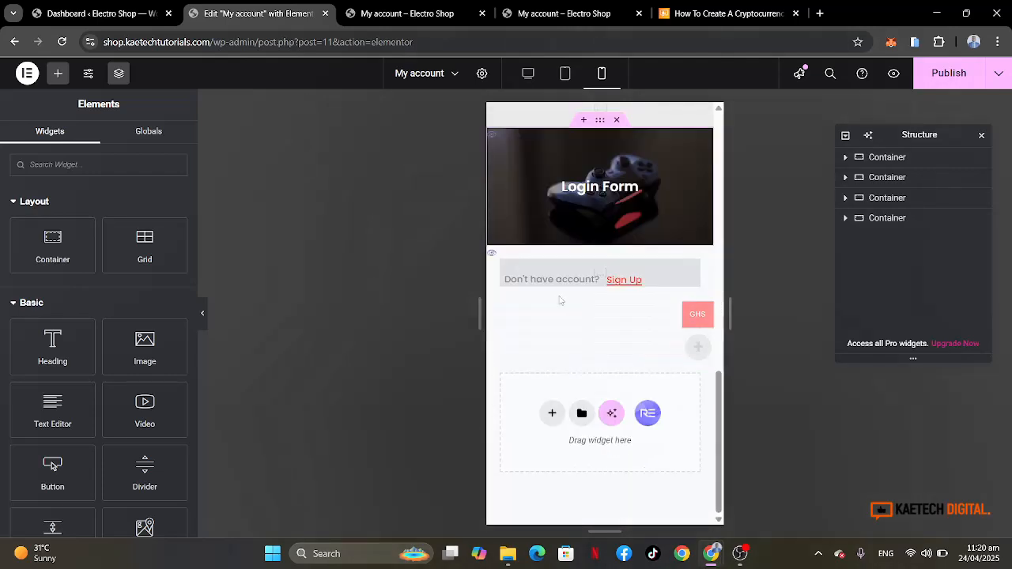
click(552, 414)
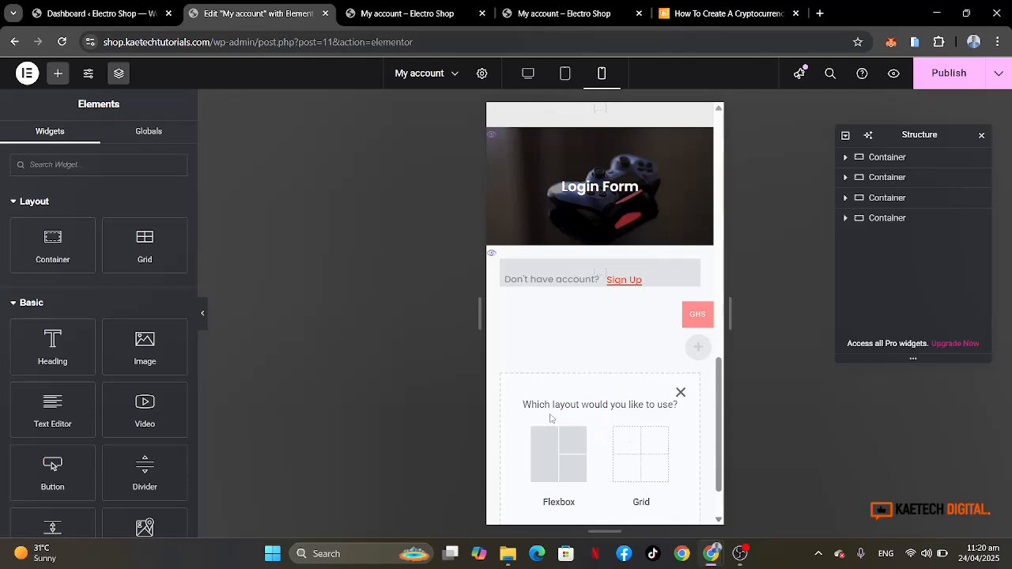
click(560, 451)
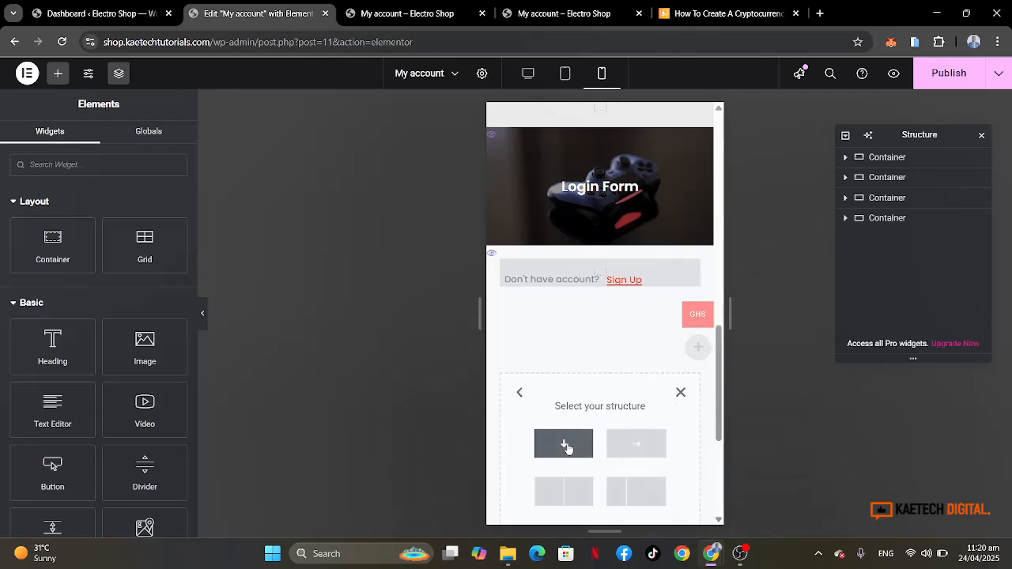
scroll(565, 449, down, 3)
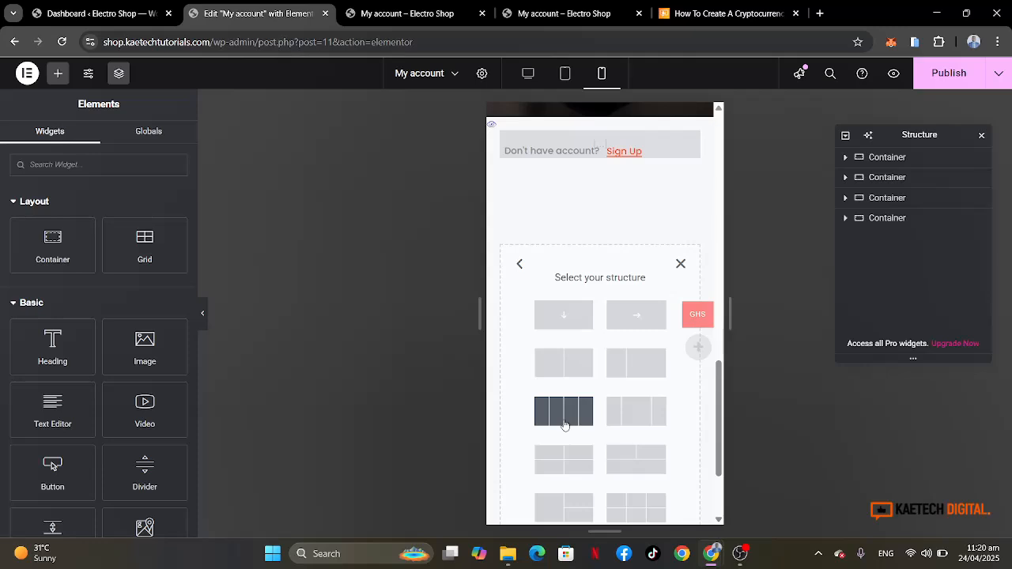
click(565, 411)
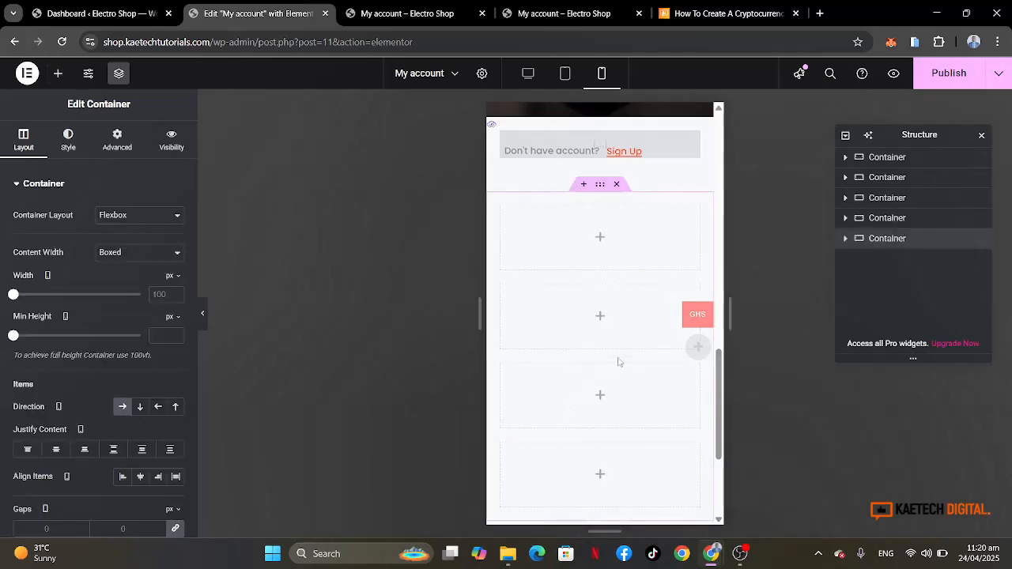
Give the new four-column container a classic background in the global orange colour.
scroll(619, 362, up, 1)
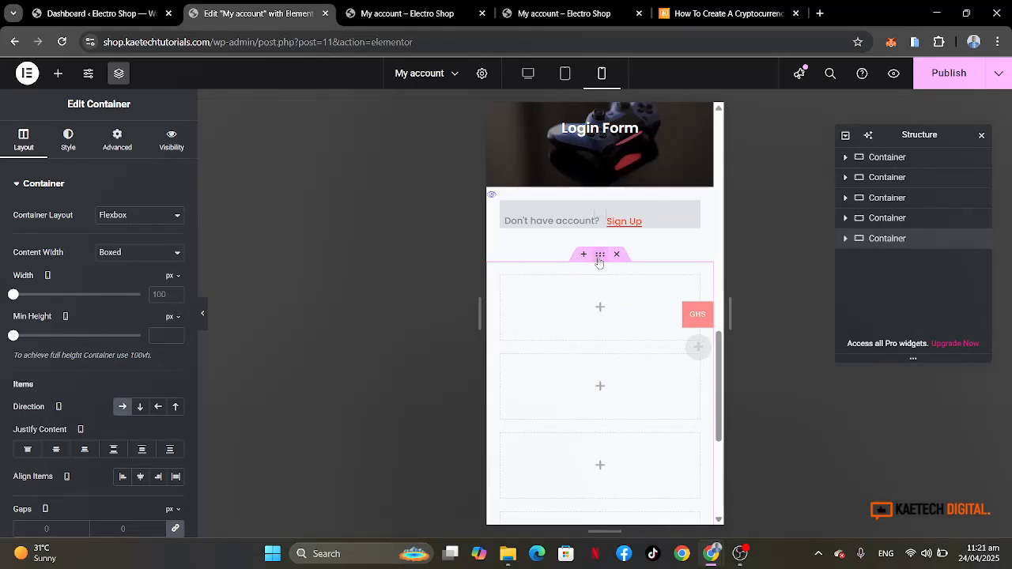
click(80, 150)
click(123, 243)
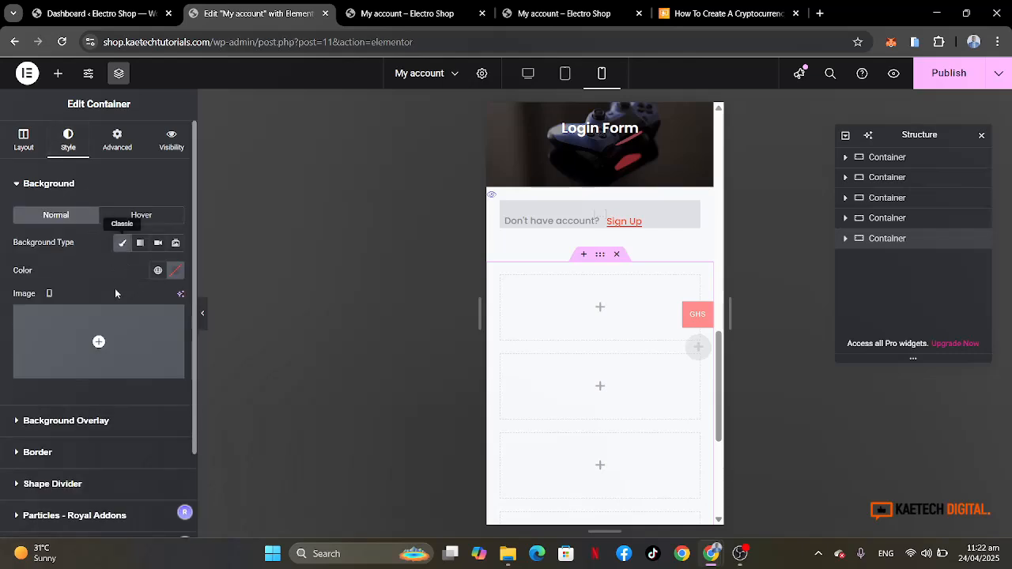
click(158, 270)
click(67, 447)
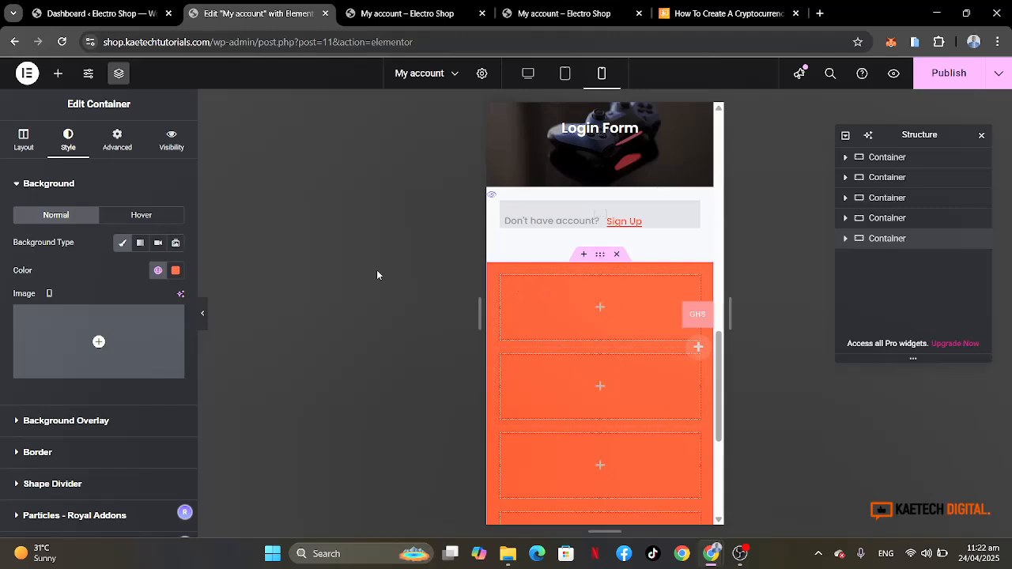
Set the mobile width of the first and second inner containers in the orange row to 25%.
click(503, 277)
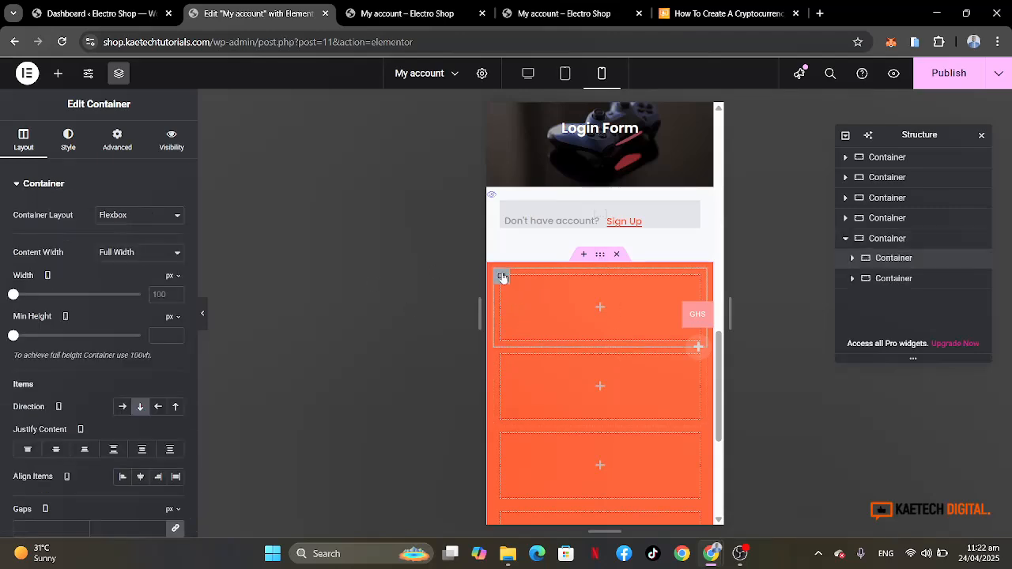
click(169, 277)
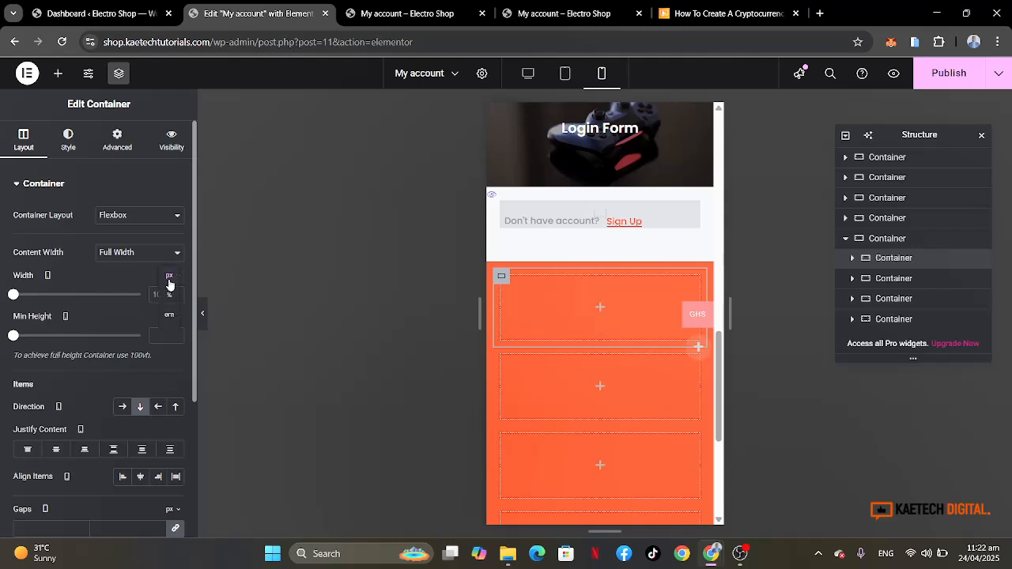
click(169, 294)
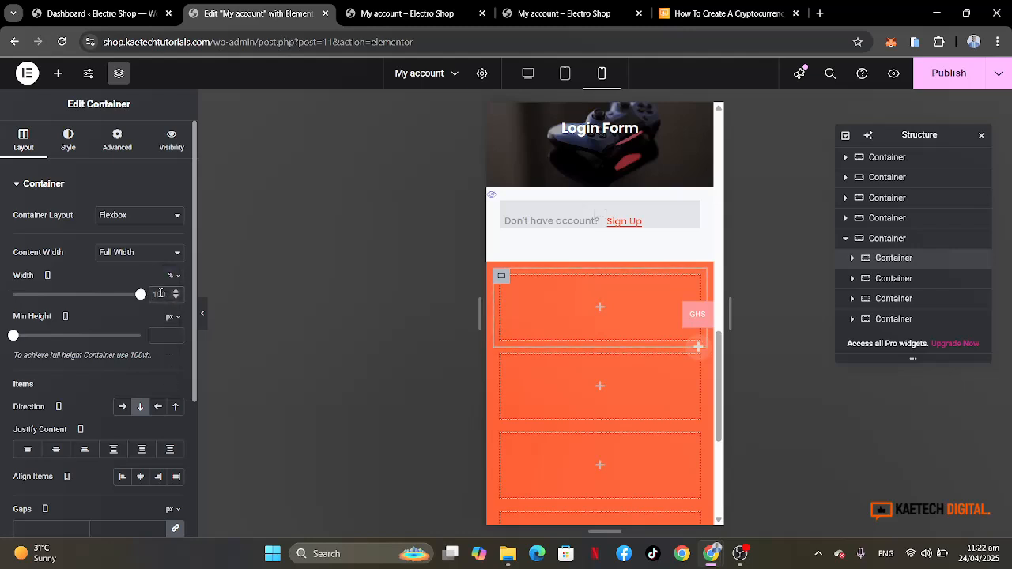
text(25)
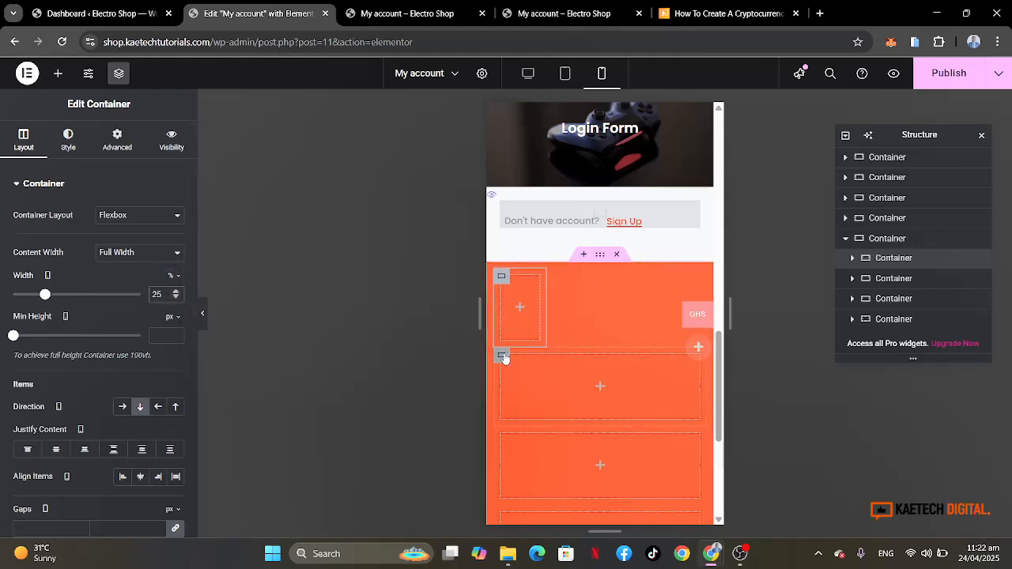
click(503, 357)
click(179, 276)
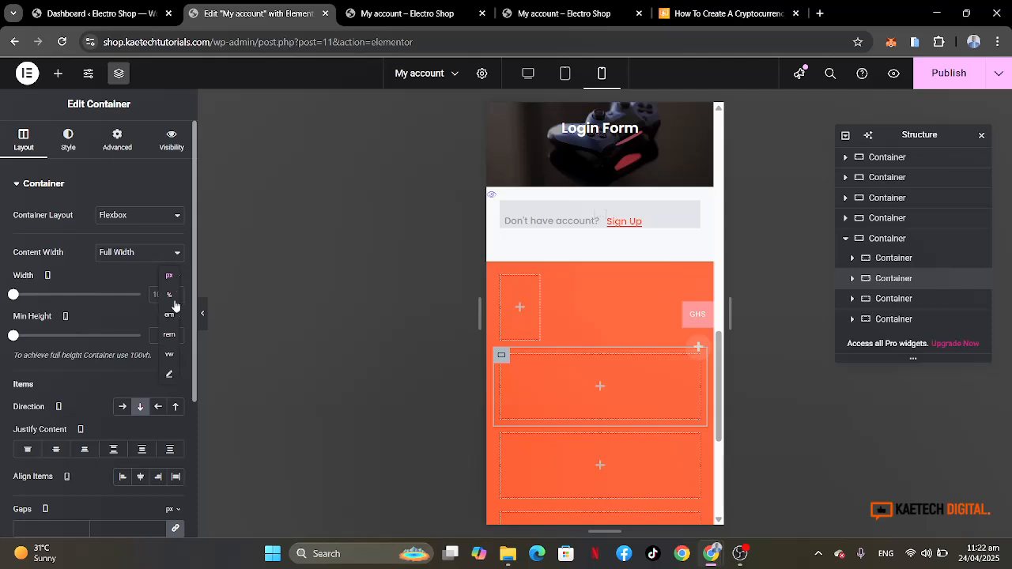
click(169, 295)
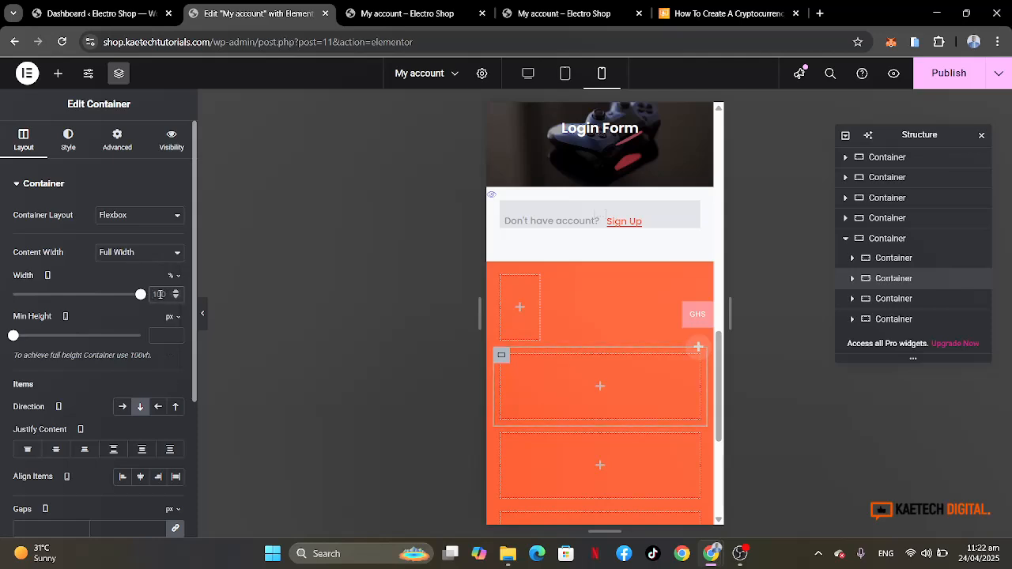
click(158, 294)
text(25)
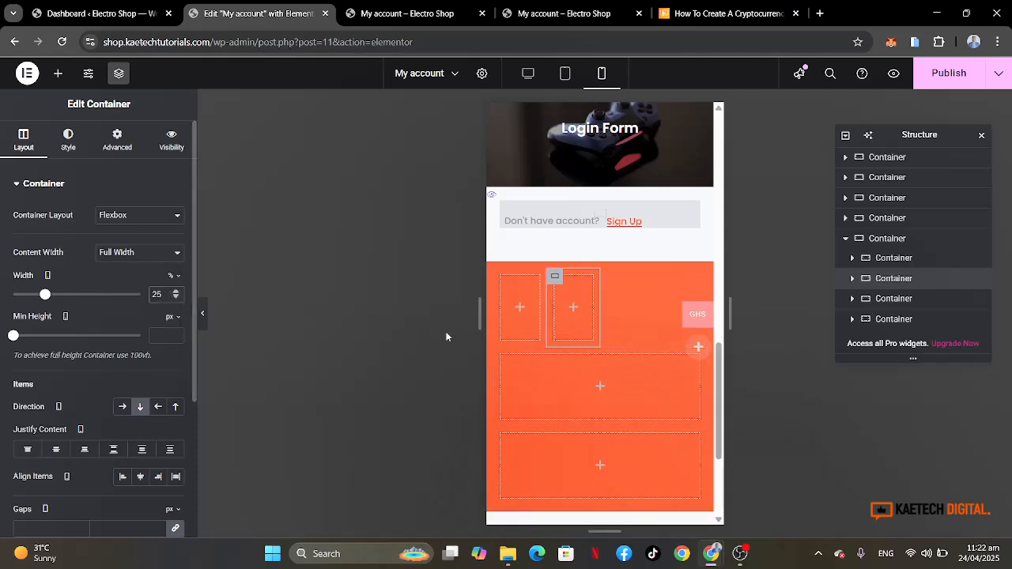
Set the mobile width of the third and fourth inner containers to 25% as well.
click(503, 360)
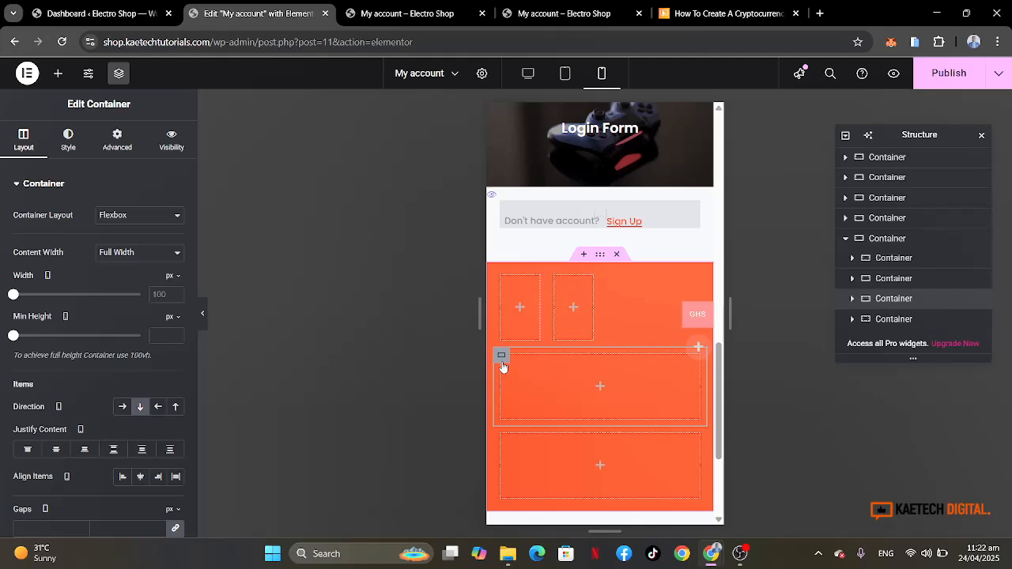
click(171, 277)
click(168, 295)
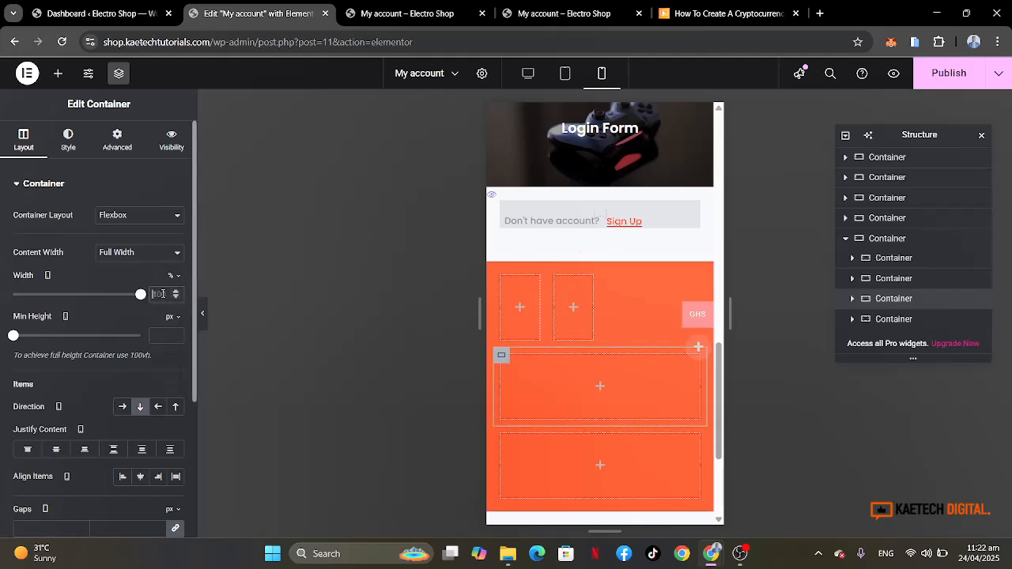
text(25)
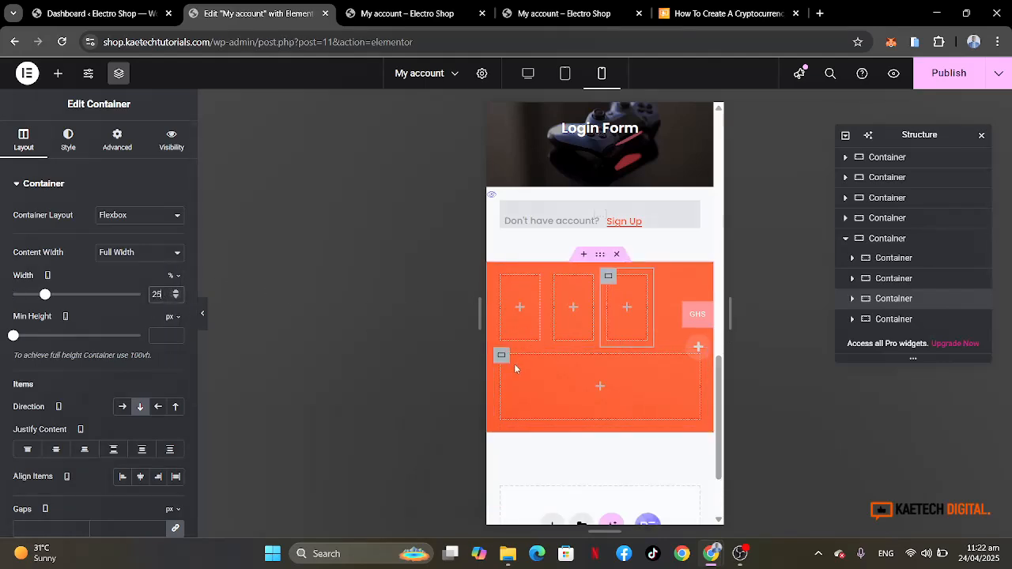
click(501, 357)
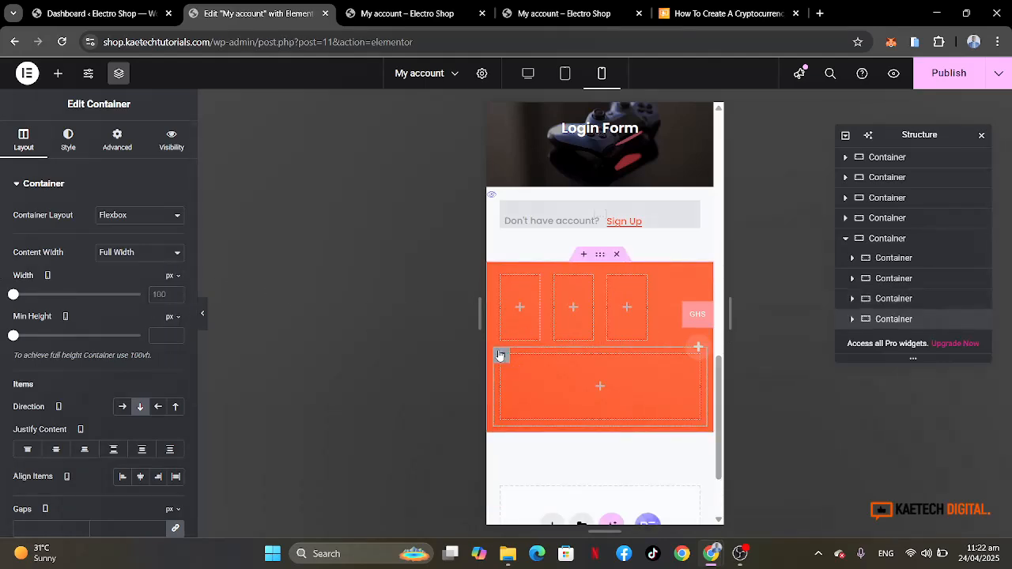
click(171, 275)
click(169, 295)
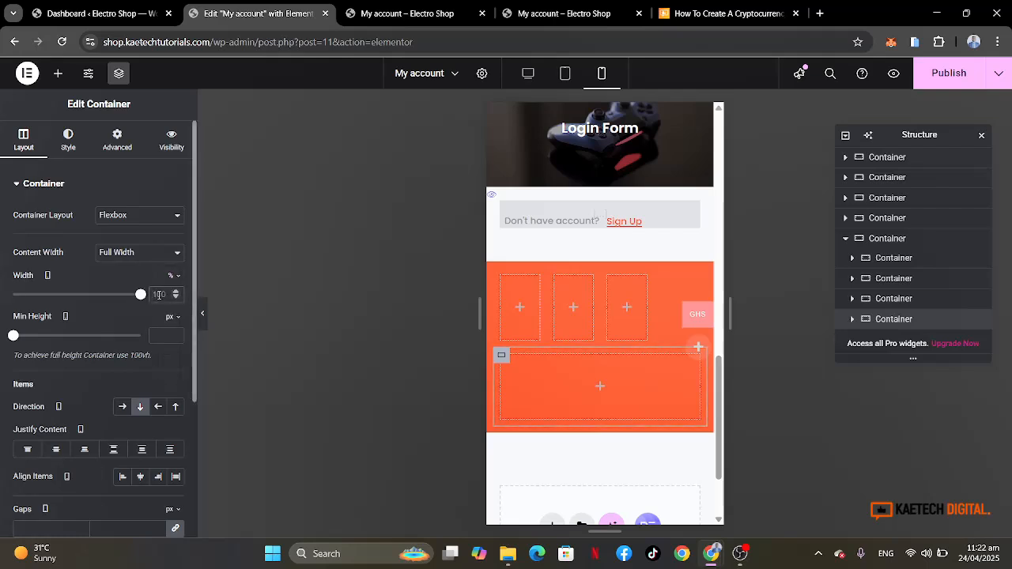
text(25)
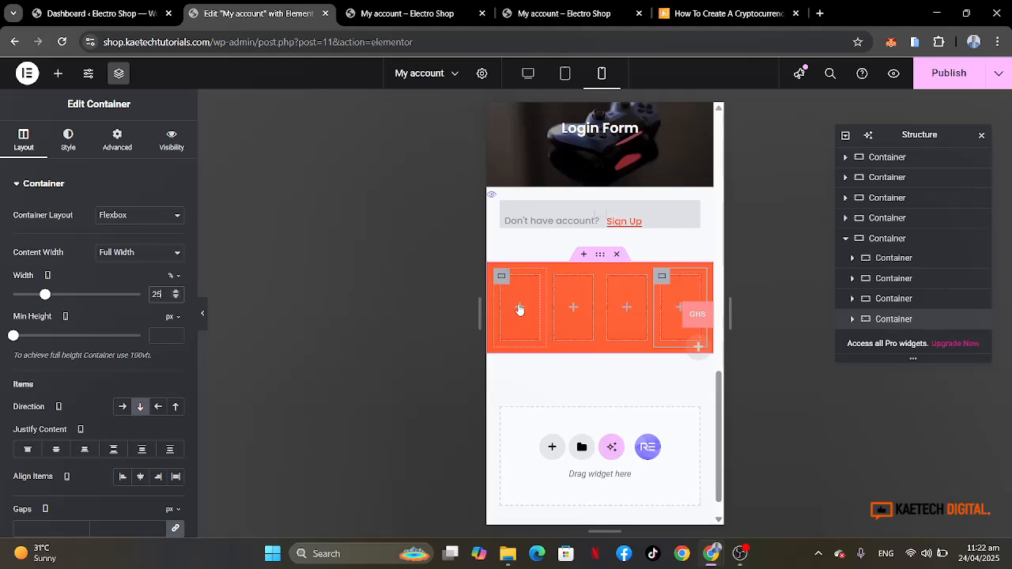
Try 5 px column and row gaps on the orange parent container, and return them to 0.
click(601, 259)
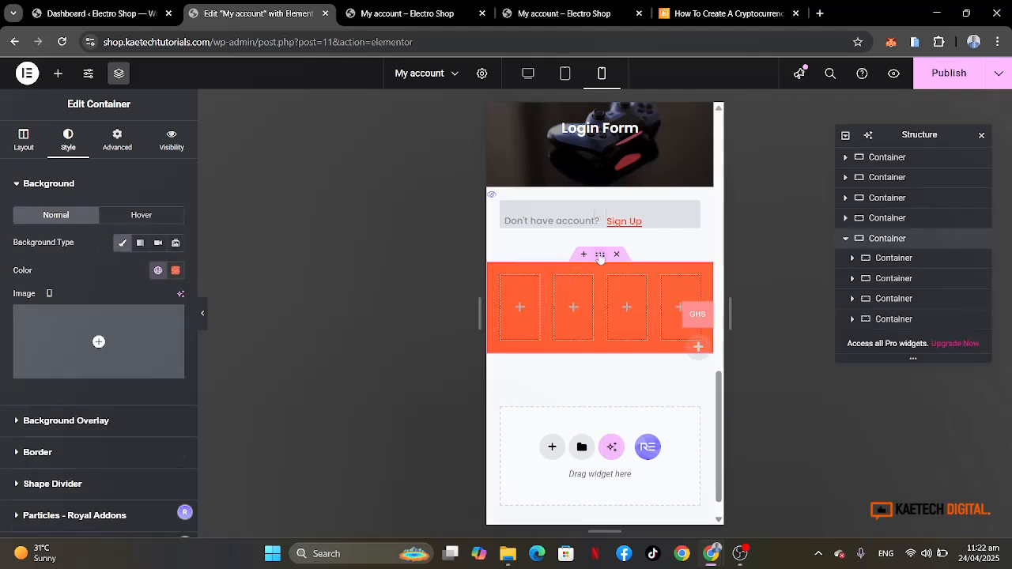
click(23, 139)
scroll(40, 277, down, 5)
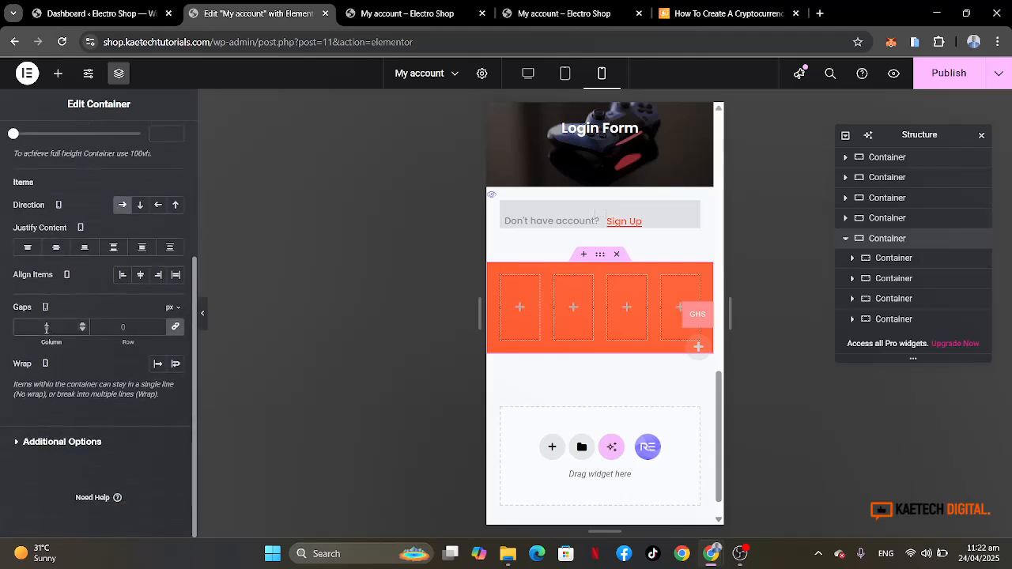
text(5)
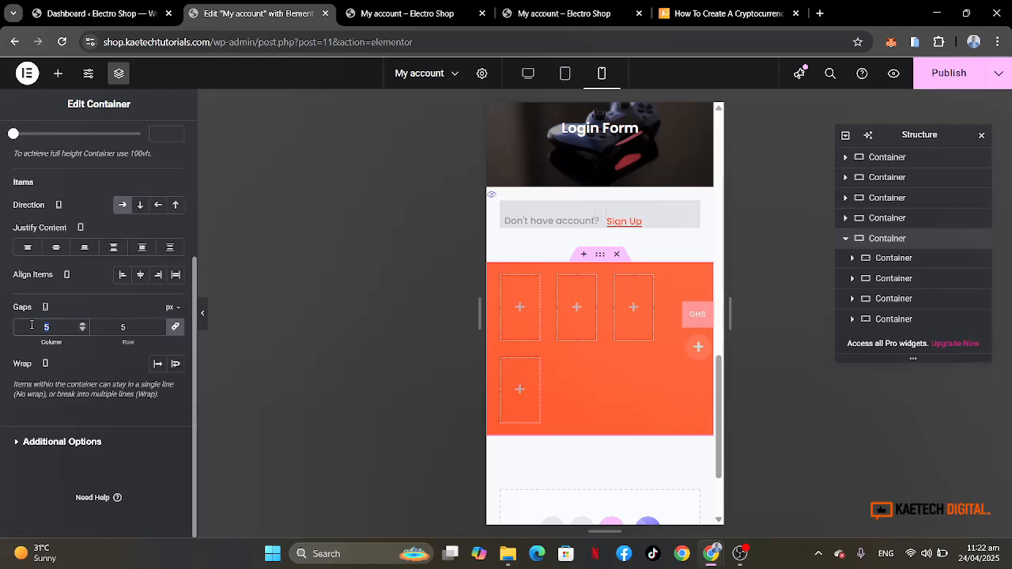
text(0)
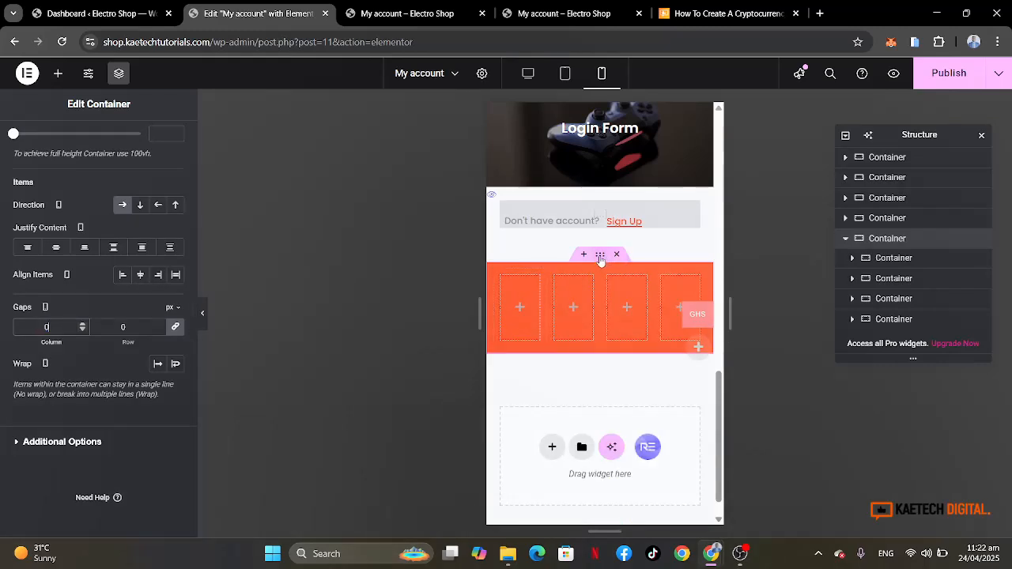
Set the orange parent container's mobile padding to 5 px on all sides.
scroll(64, 245, up, 3)
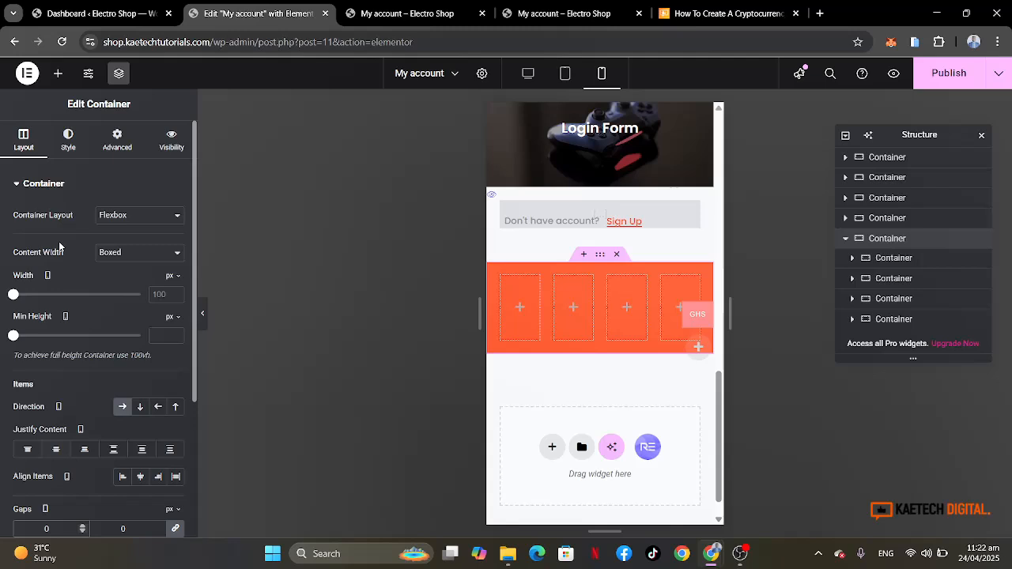
click(116, 148)
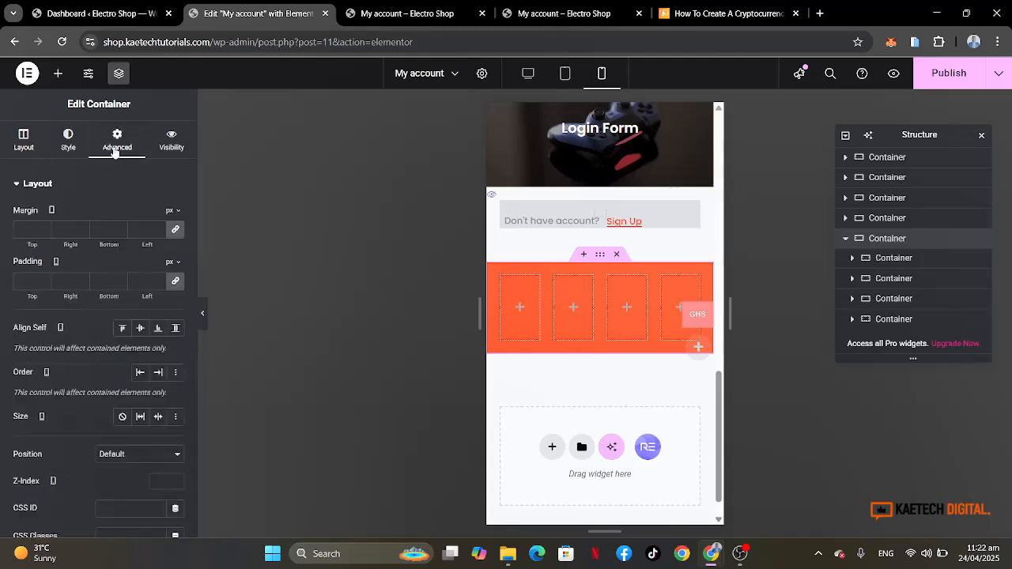
click(31, 278)
text(5)
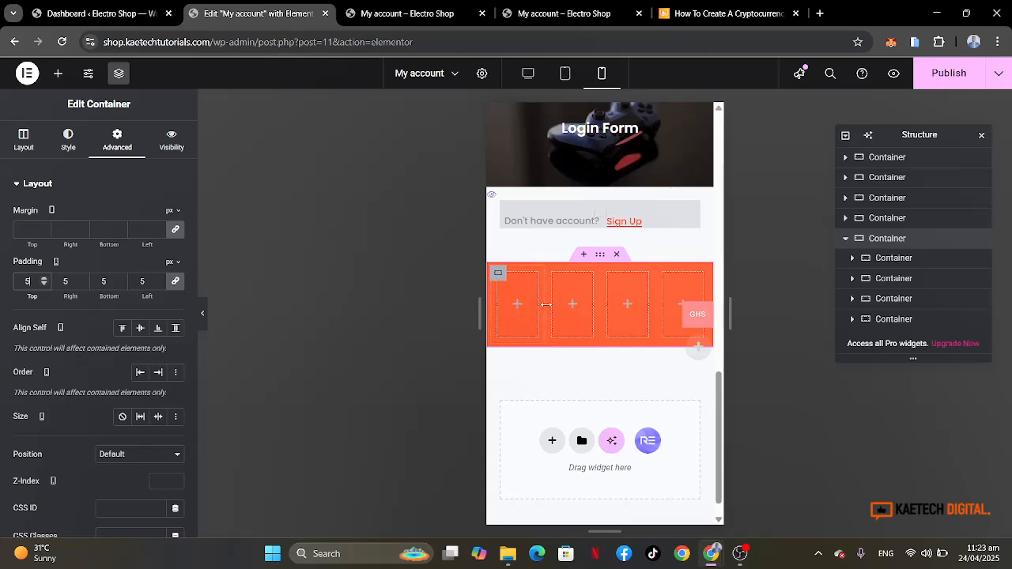
Review the stacked dashboard buttons from Dashboard to My Account in mobile view and return to the orange four-column row.
scroll(608, 217, up, 2)
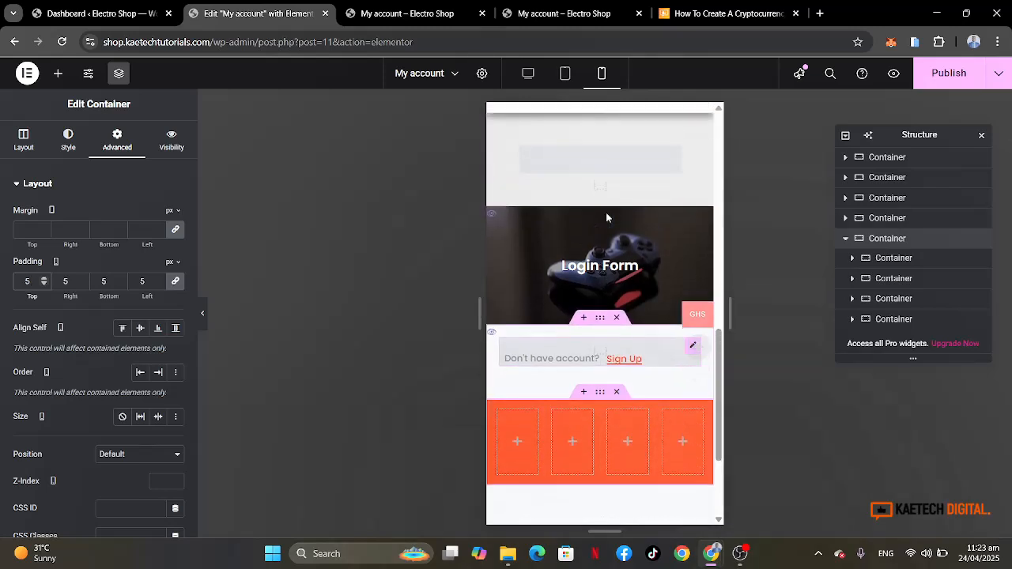
scroll(607, 218, up, 5)
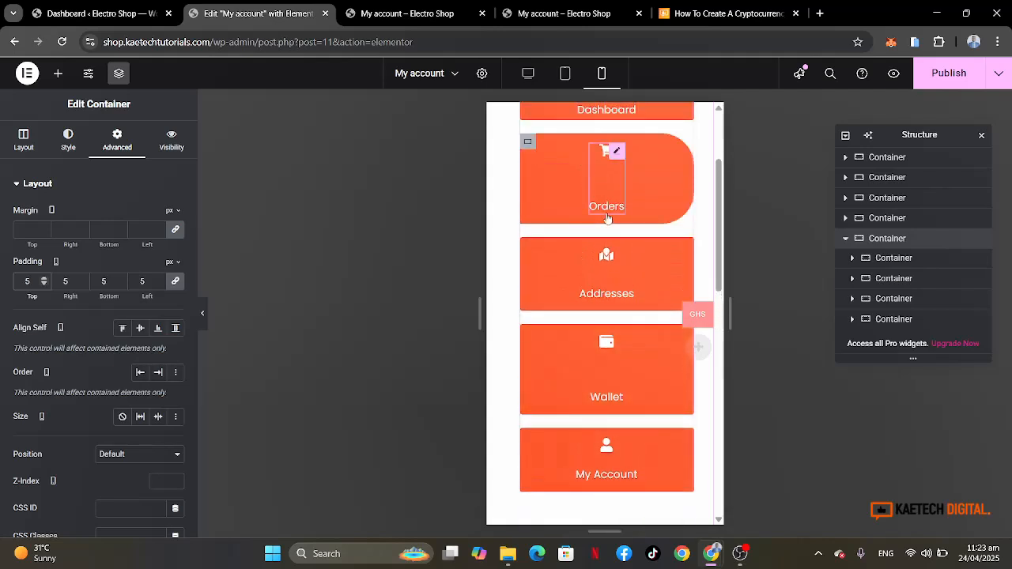
scroll(607, 218, up, 2)
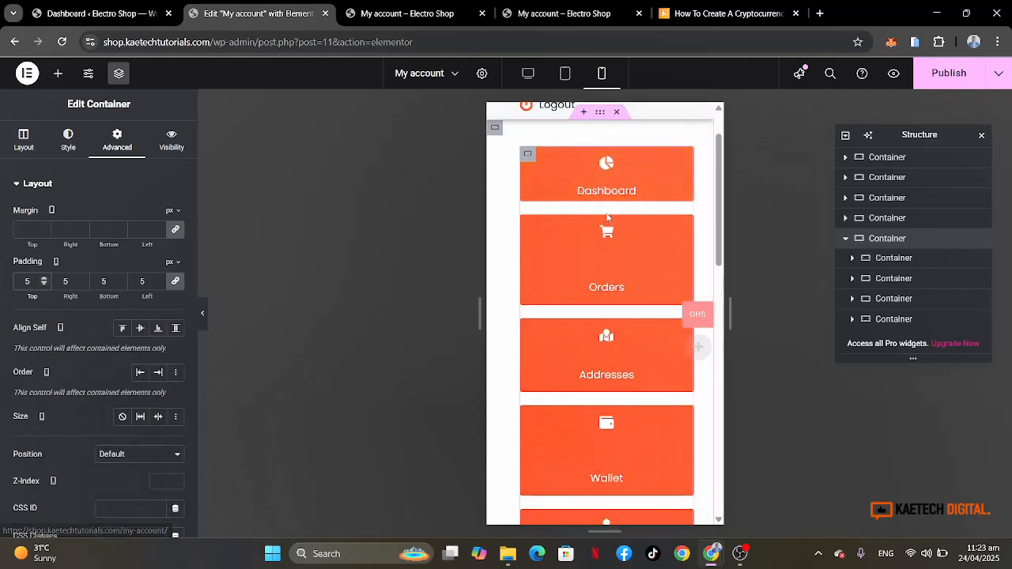
scroll(607, 217, down, 1)
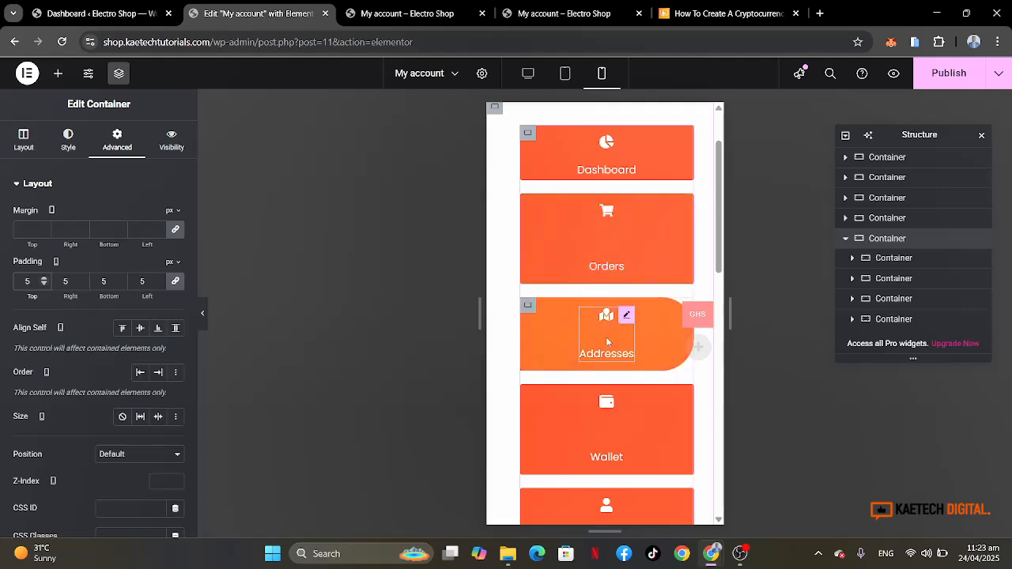
scroll(605, 337, down, 3)
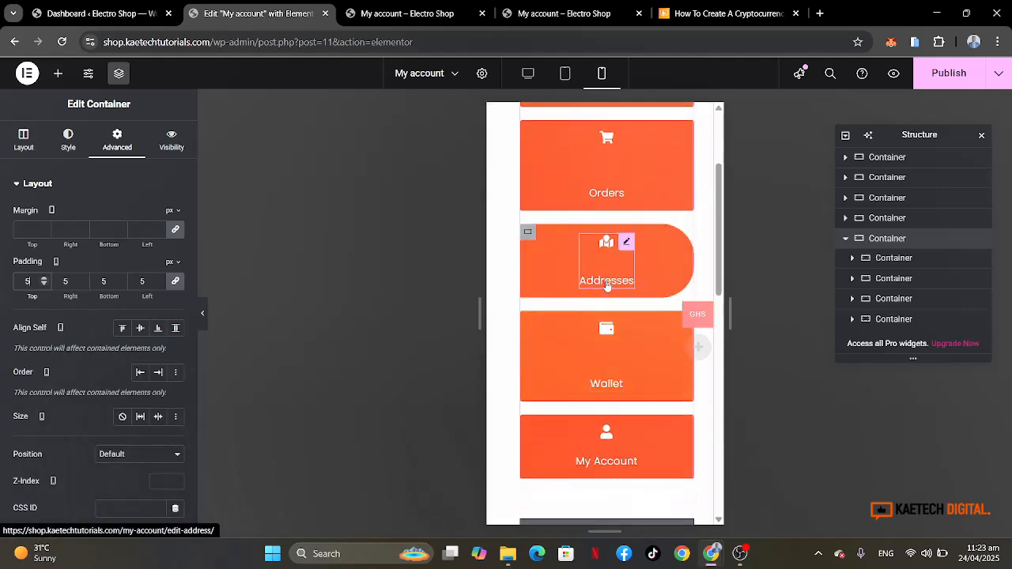
scroll(601, 393, down, 10)
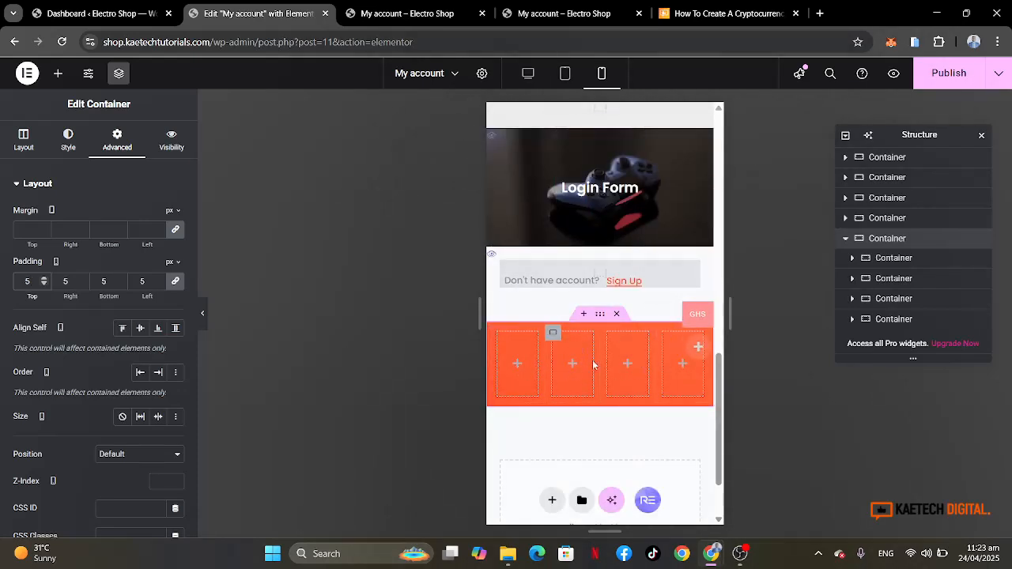
Set the mobile width of the first, second and third inner containers in the orange row to 20%.
click(497, 334)
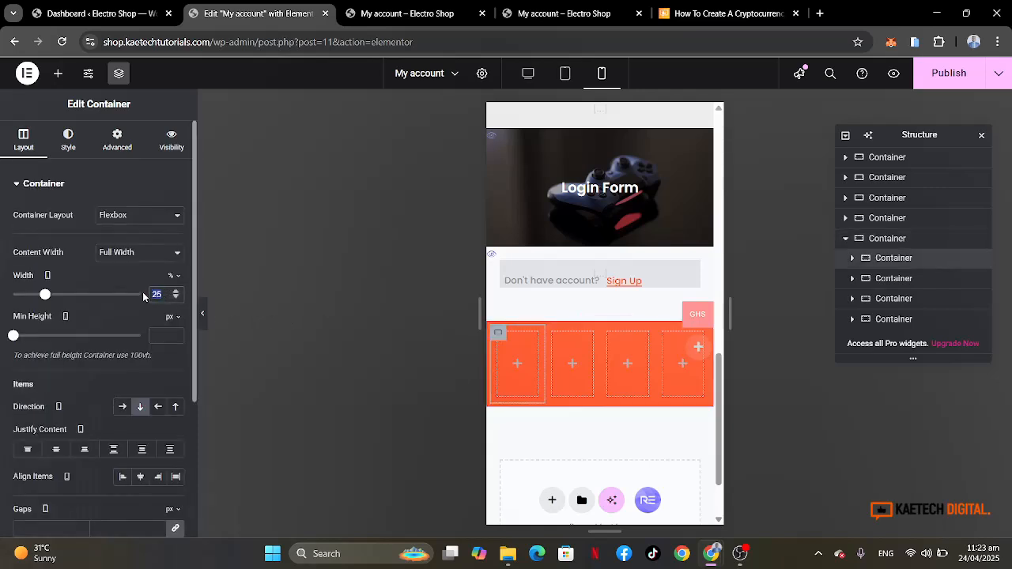
text(20)
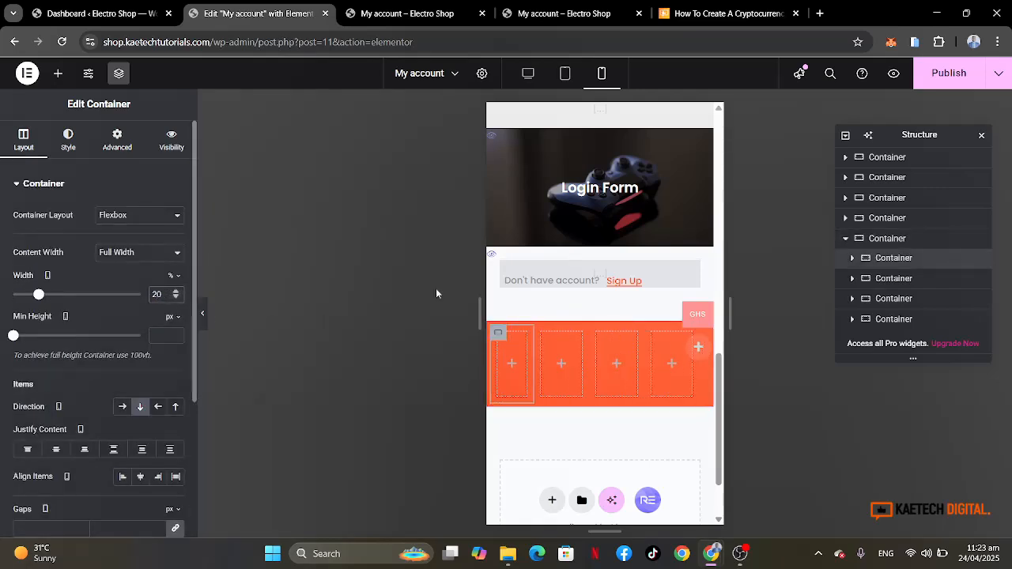
click(544, 340)
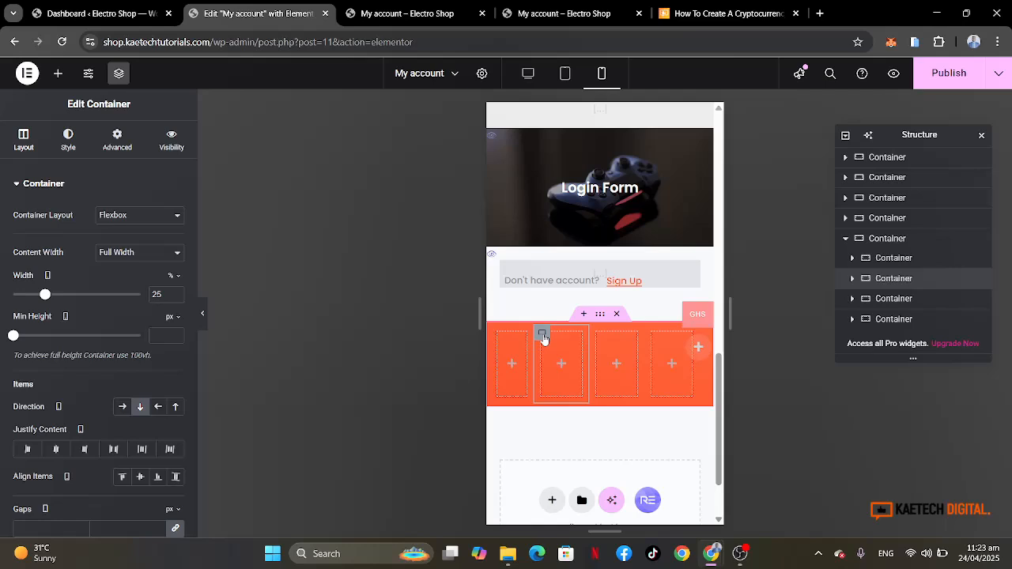
double_click(168, 296)
text(20)
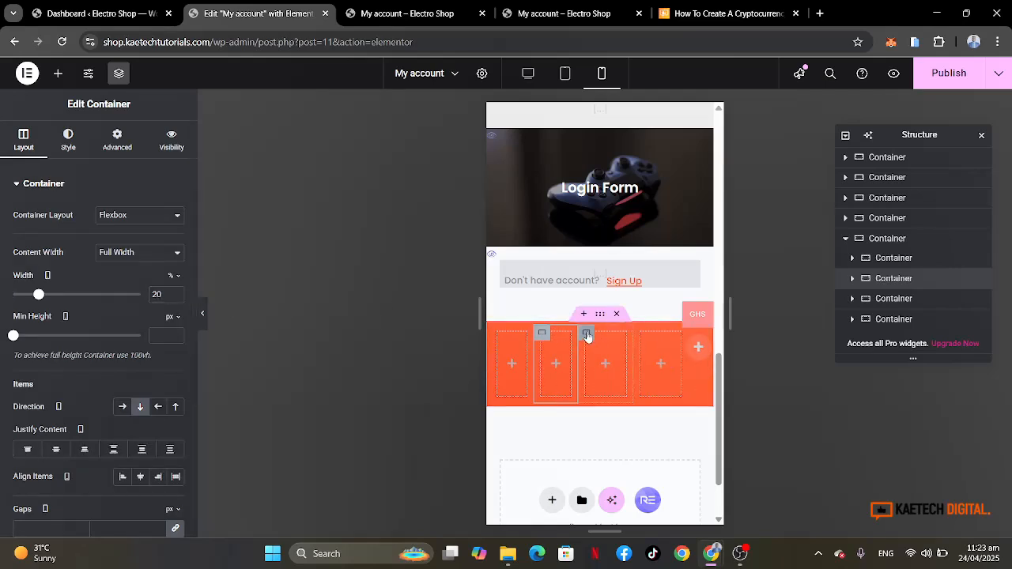
click(587, 334)
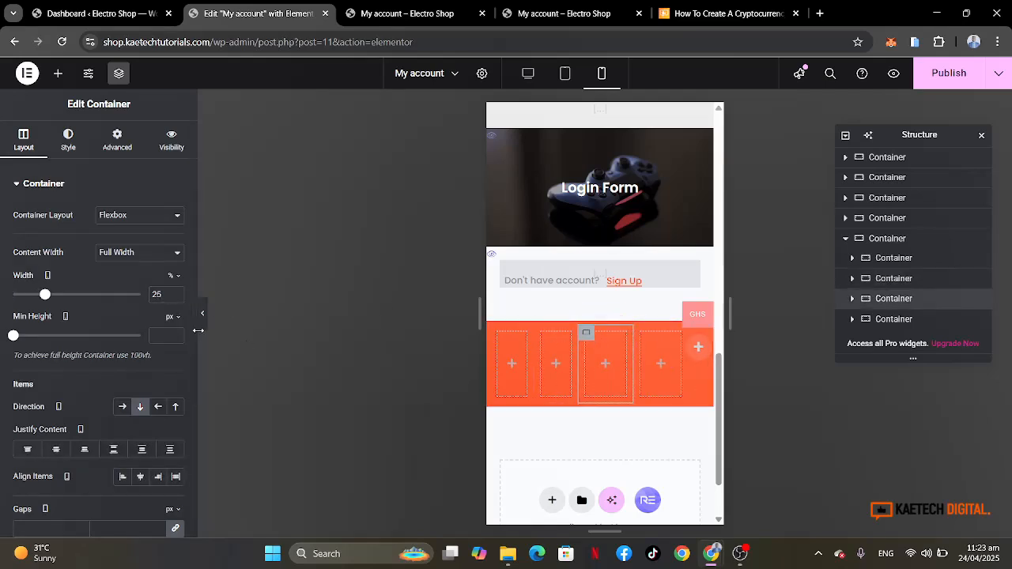
double_click(163, 294)
text(20)
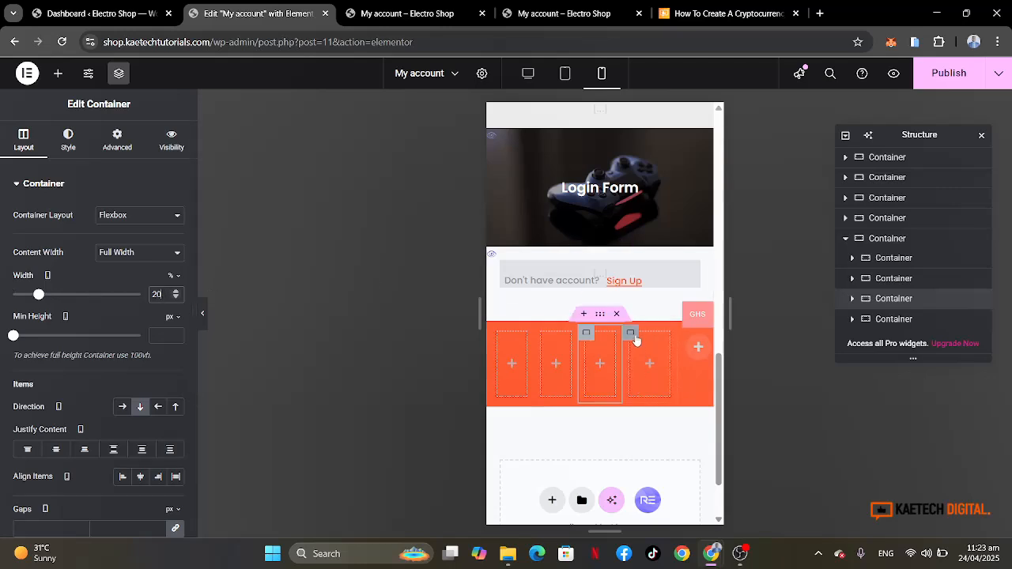
Duplicate the fourth inner container to add a fifth column, and set the mobile width of both to 20%.
right_click(635, 336)
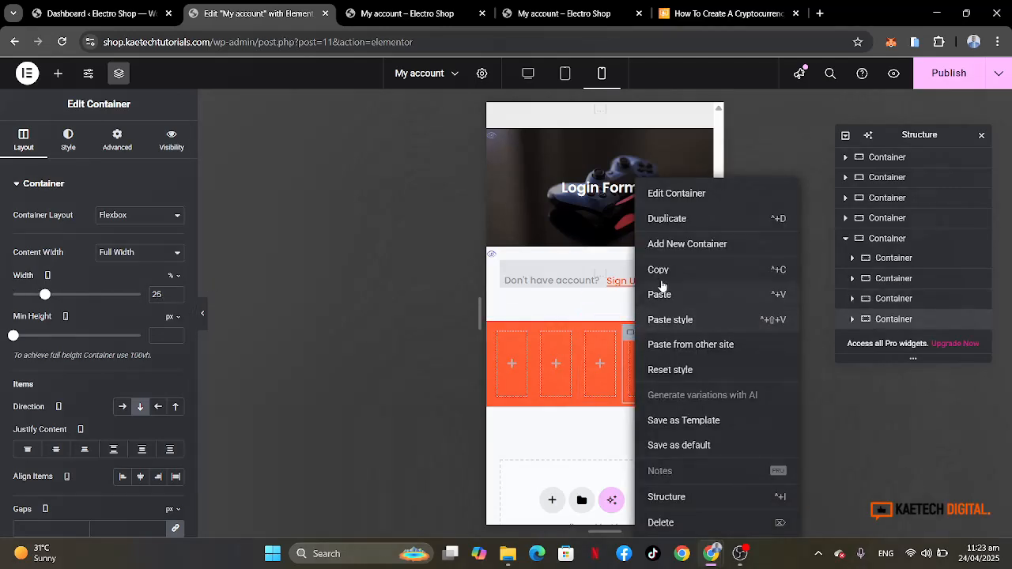
click(693, 222)
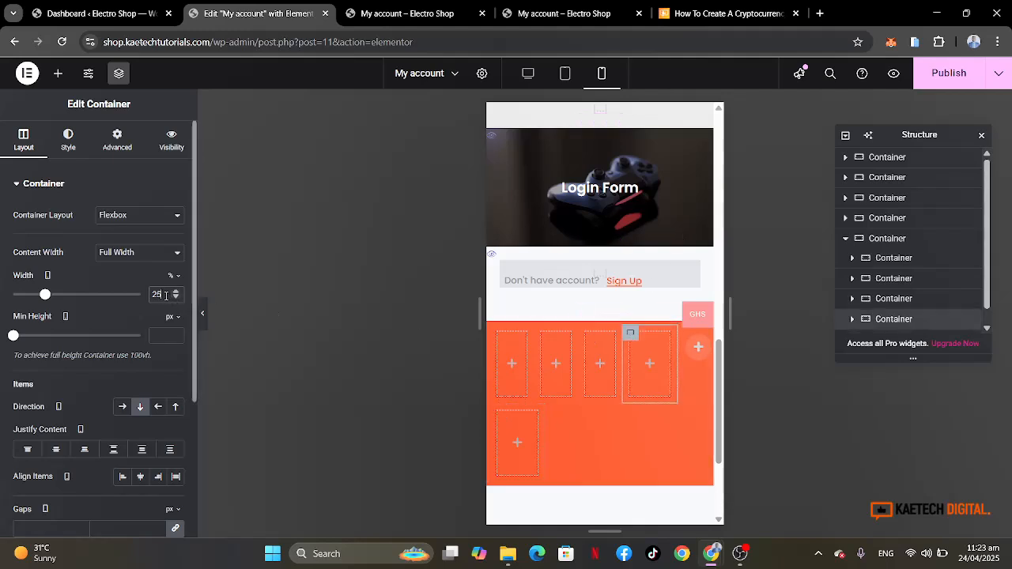
key(BackSpace)
text(0)
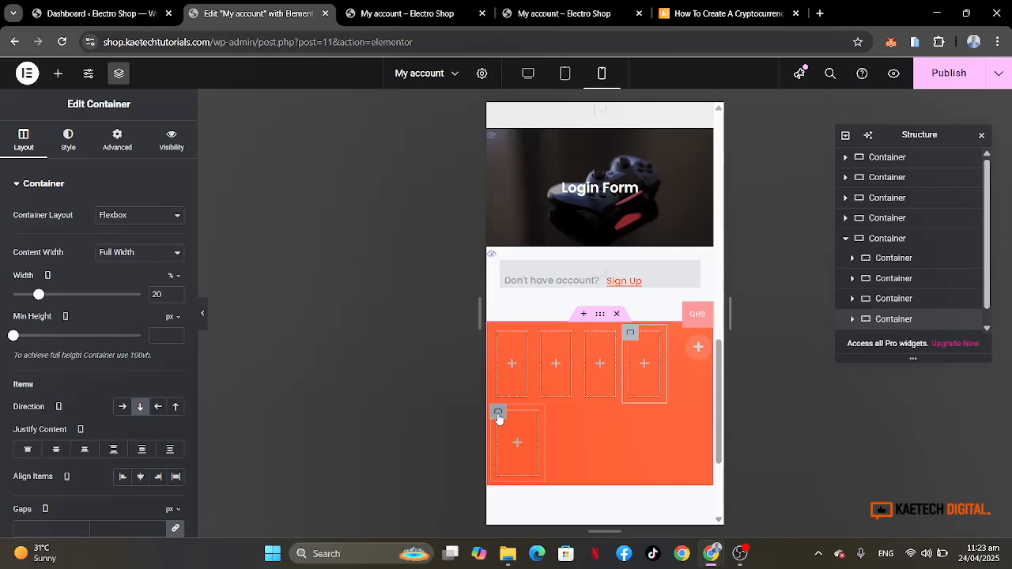
click(498, 413)
click(167, 298)
key(BackSpace)
text(0)
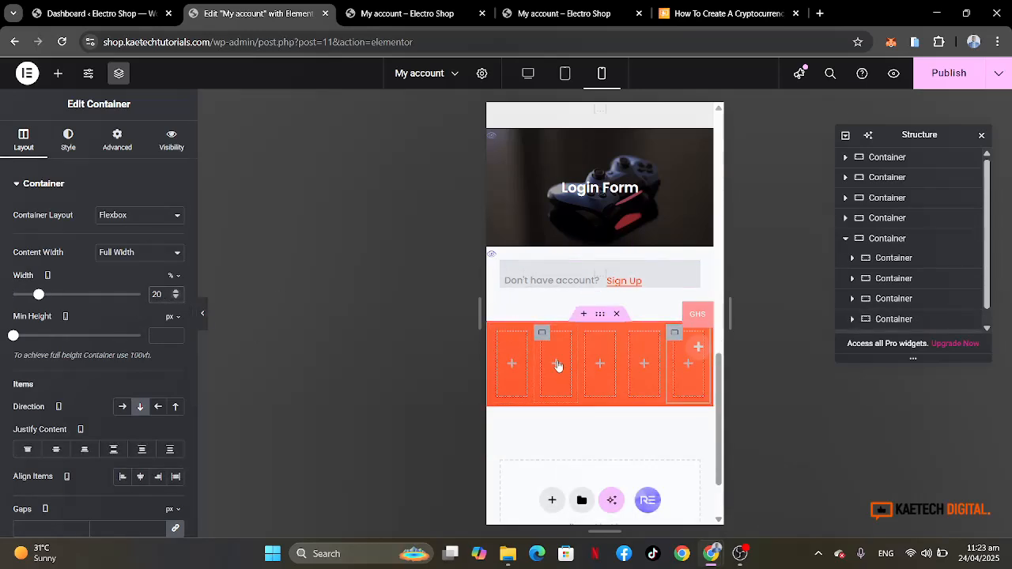
Copy the Dashboard icon box from the stacked dashboard buttons into the first column of the orange row.
scroll(590, 257, up, 10)
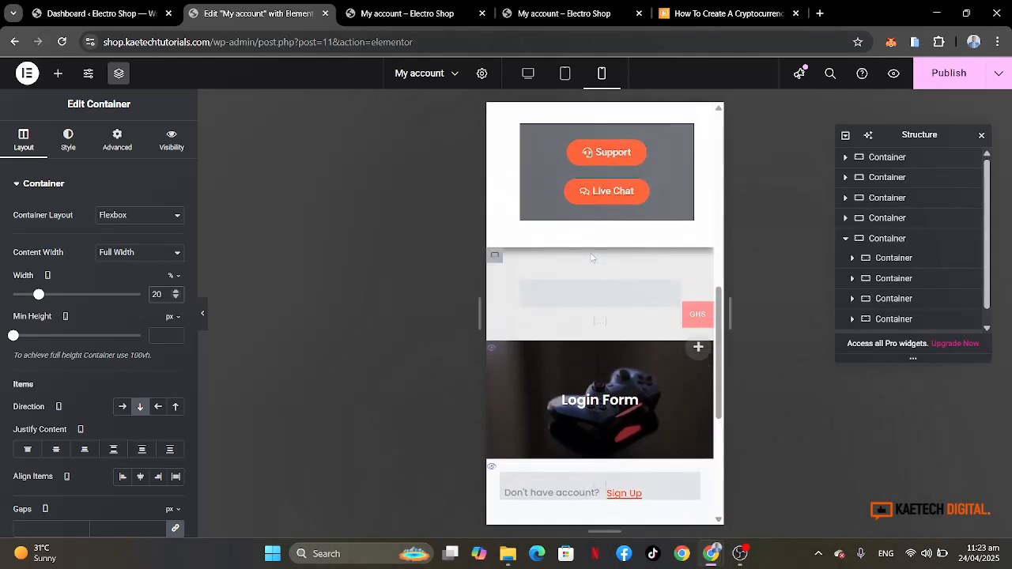
scroll(589, 252, up, 5)
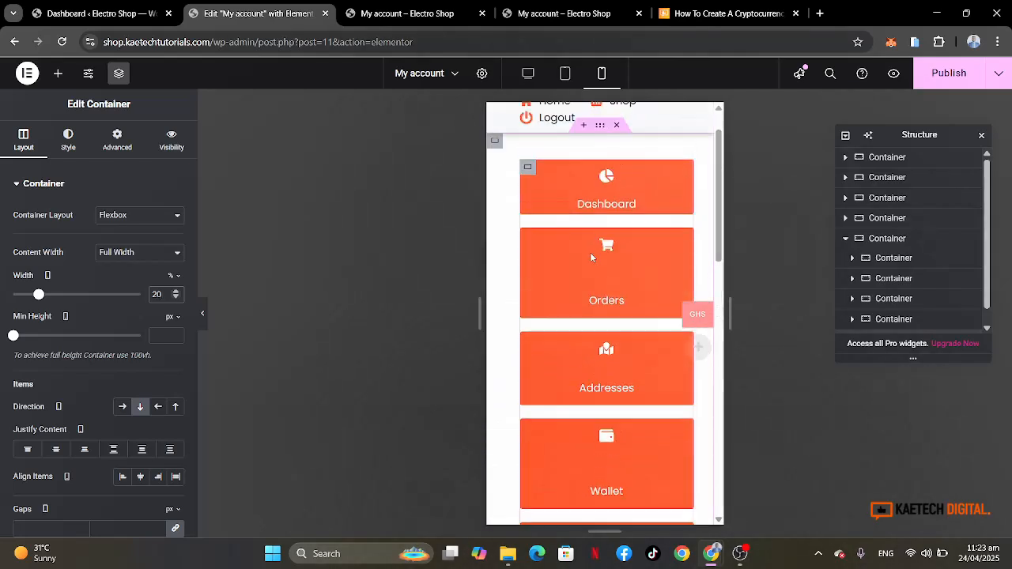
right_click(628, 210)
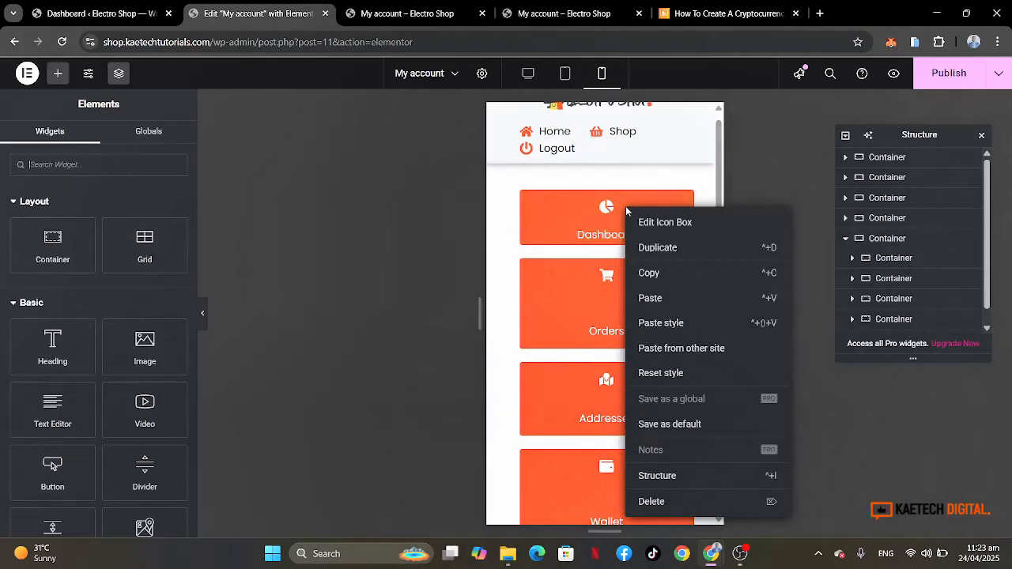
click(649, 267)
scroll(650, 270, down, 3)
scroll(649, 269, down, 6)
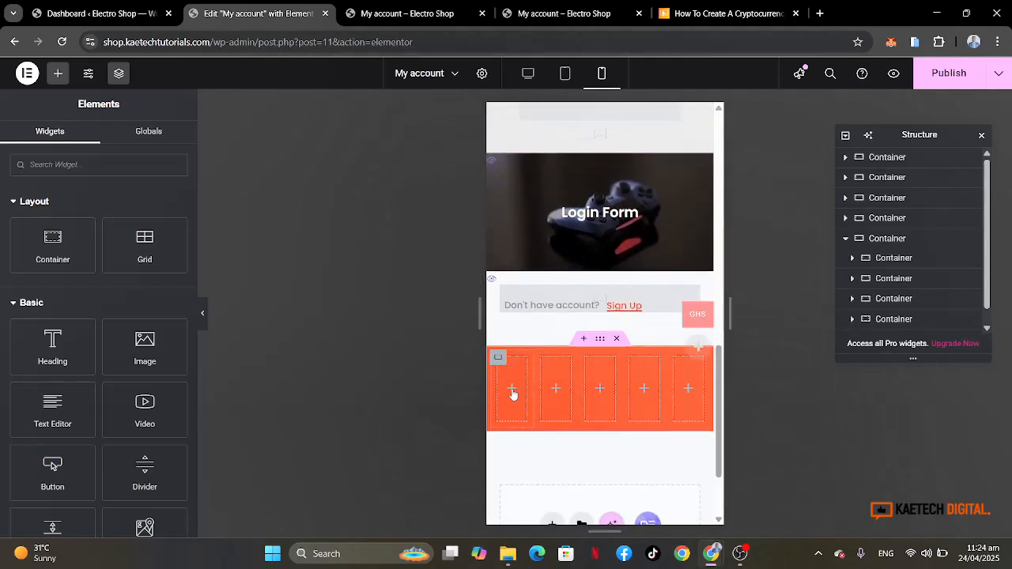
right_click(512, 393)
click(544, 302)
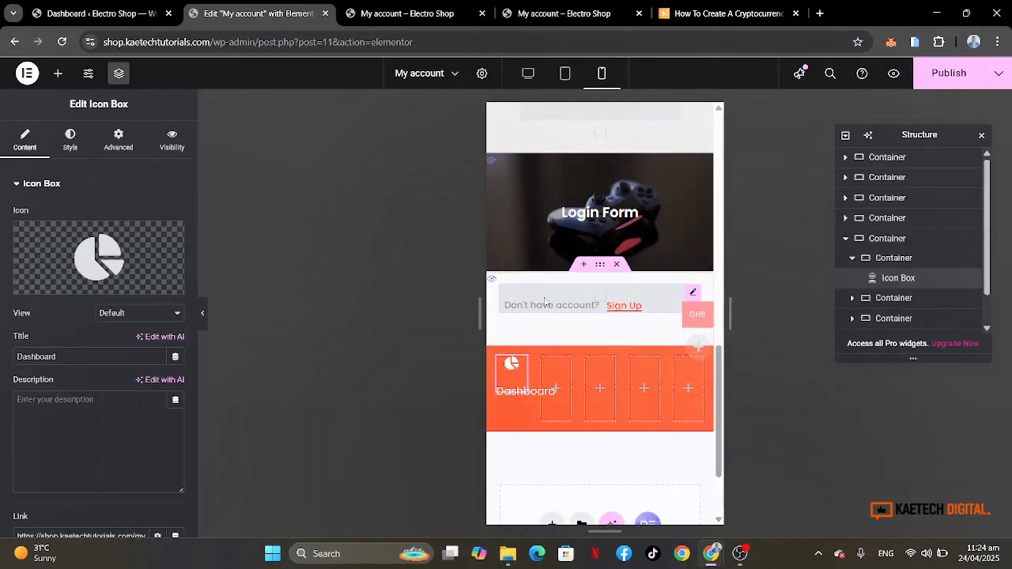
Copy the Orders icon box from the stacked buttons into the second column of the orange row.
scroll(545, 300, up, 8)
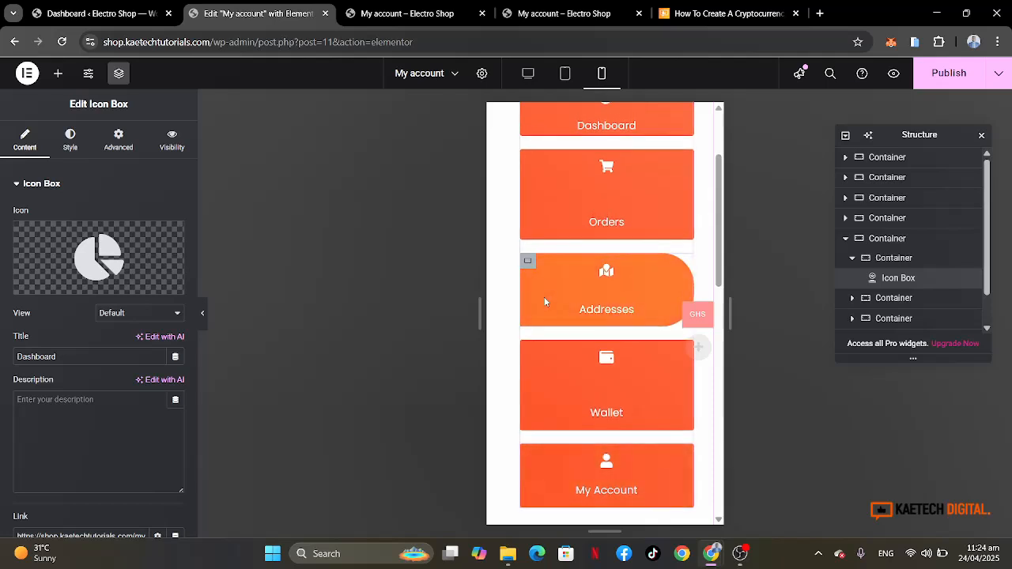
scroll(544, 296, up, 1)
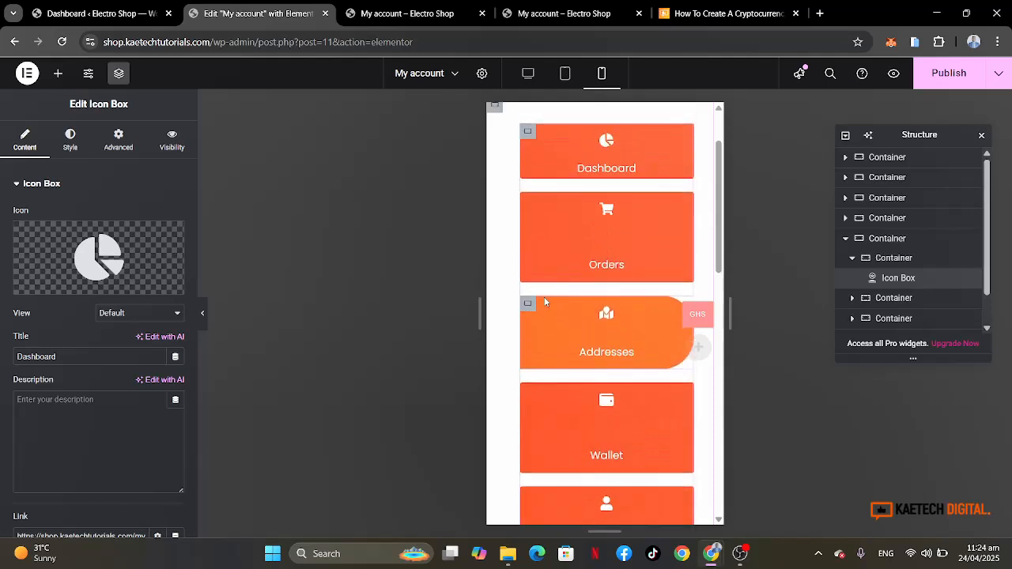
right_click(615, 212)
click(639, 273)
scroll(637, 276, down, 3)
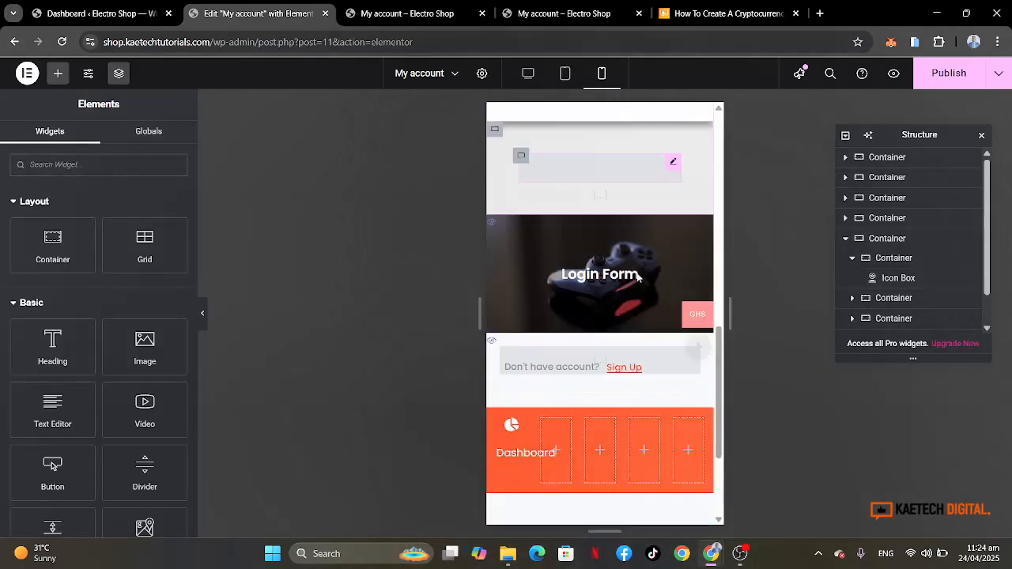
scroll(633, 301, down, 3)
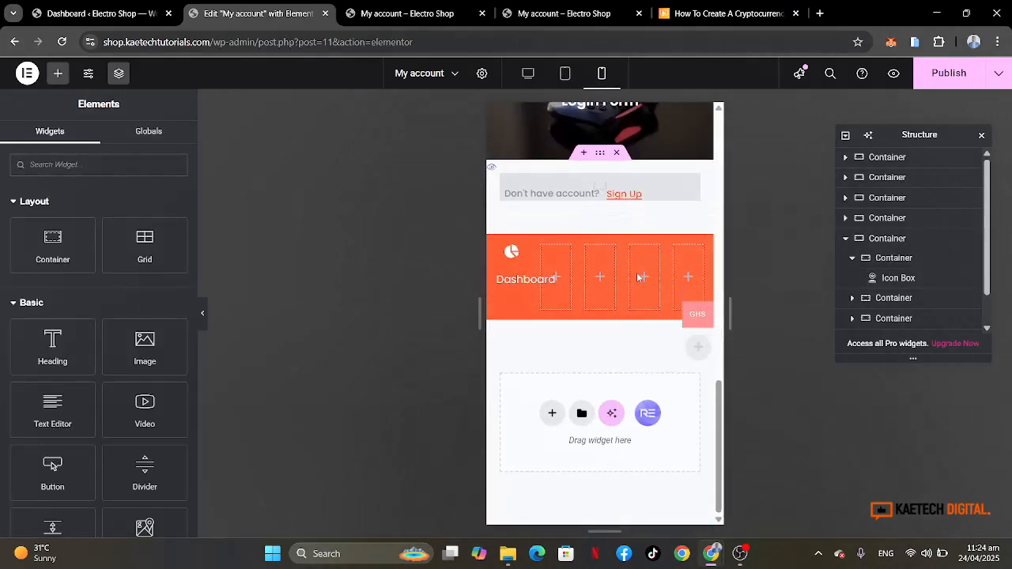
right_click(559, 276)
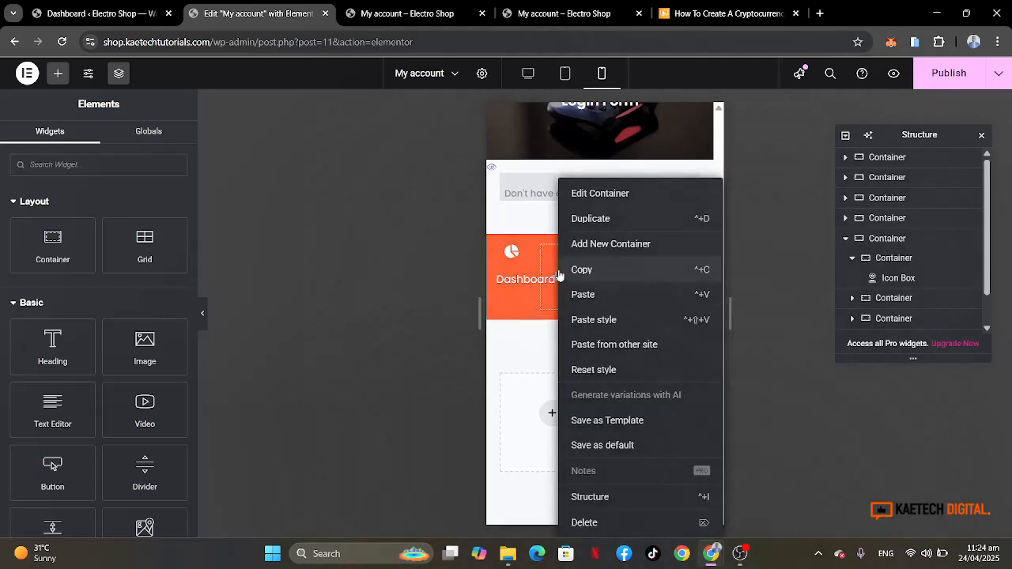
click(583, 293)
Copy the Addresses icon box from the stacked buttons into the third column of the orange row.
scroll(583, 299, up, 8)
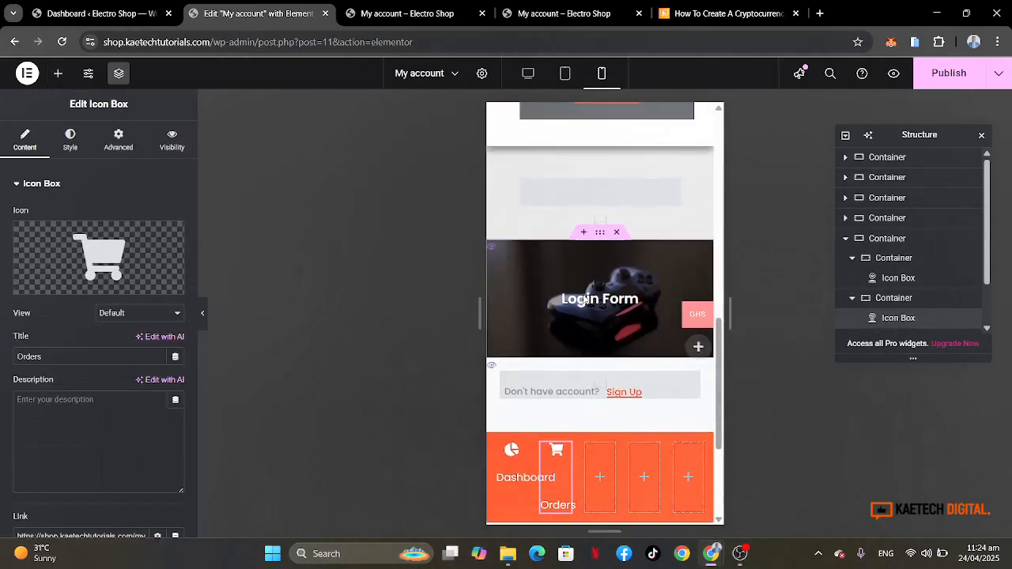
scroll(583, 299, up, 2)
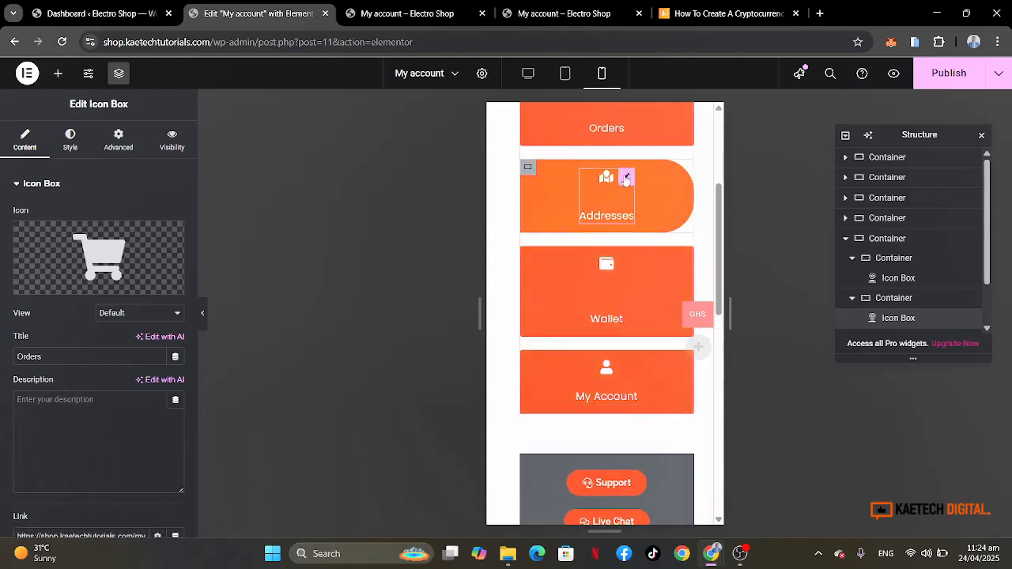
right_click(626, 178)
click(646, 242)
scroll(646, 241, down, 3)
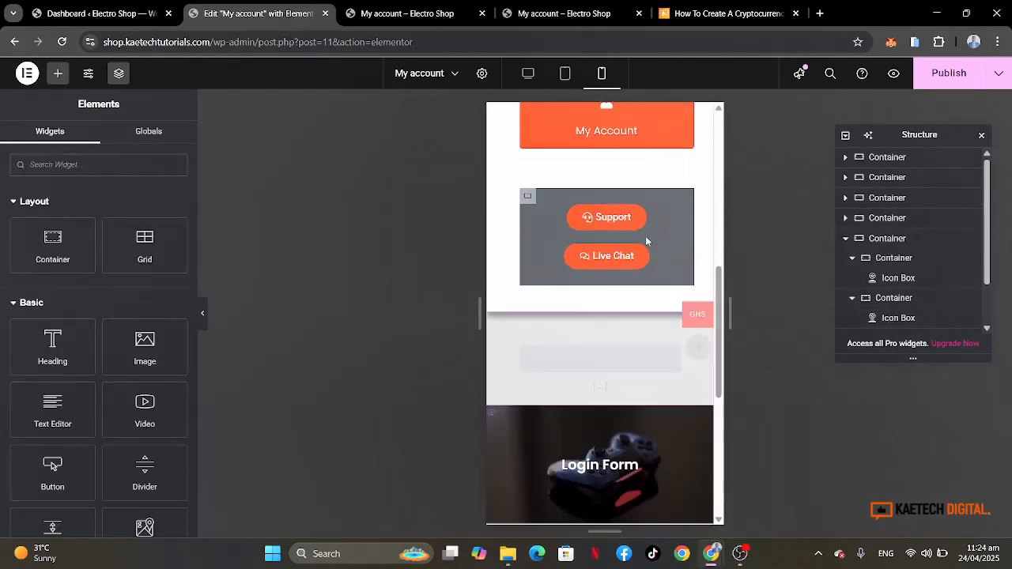
scroll(633, 269, down, 5)
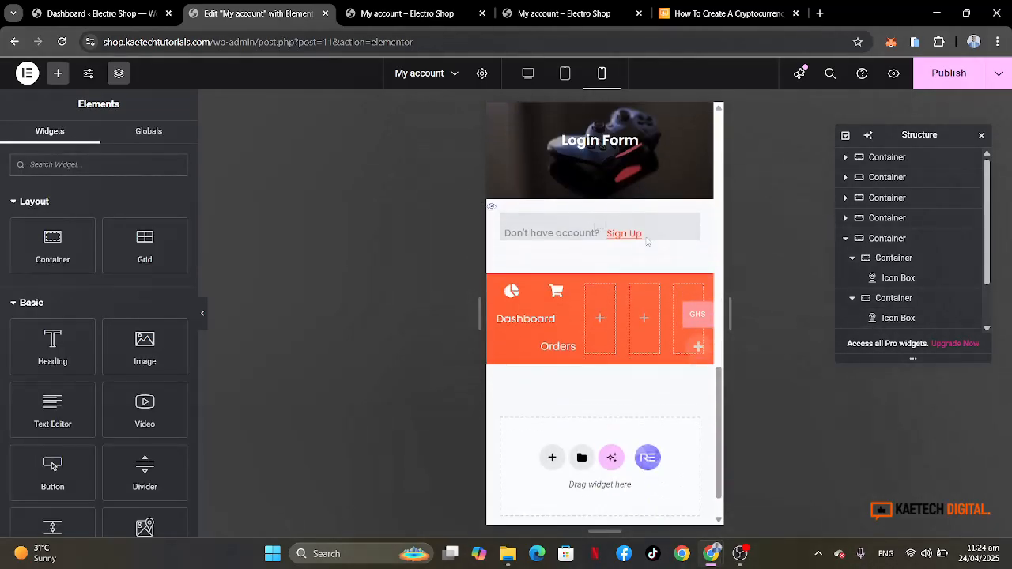
right_click(602, 308)
click(625, 294)
Copy the Wallet icon box from the stacked buttons into the fourth column of the orange row.
scroll(625, 288, up, 8)
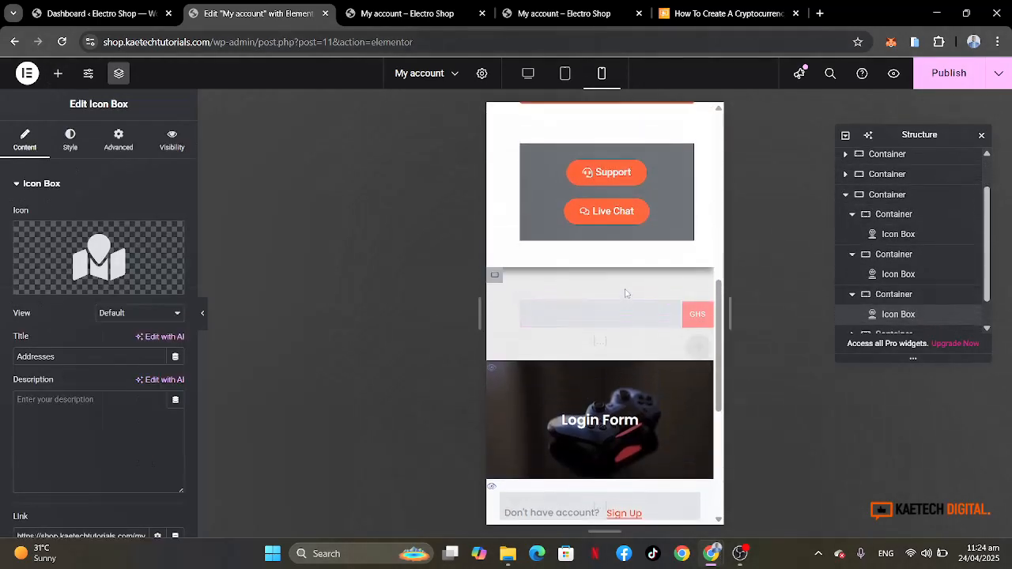
mouse_move(607, 182)
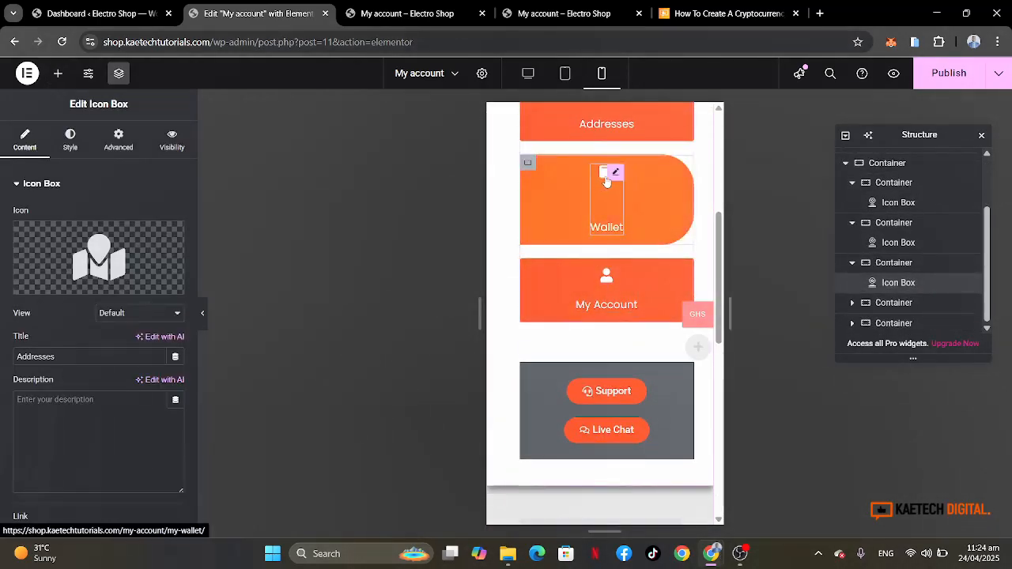
right_click(614, 175)
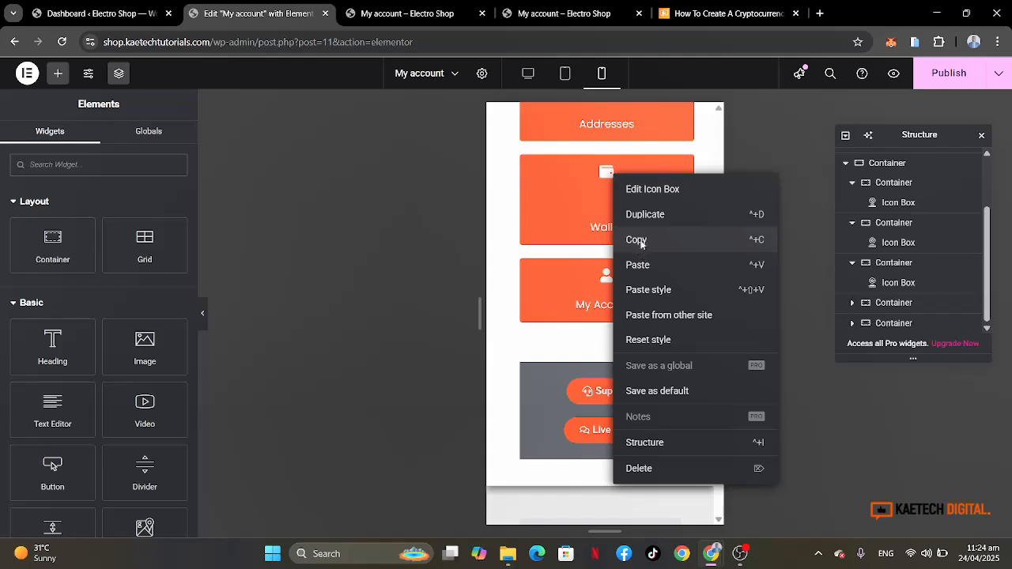
click(641, 241)
scroll(644, 285, down, 10)
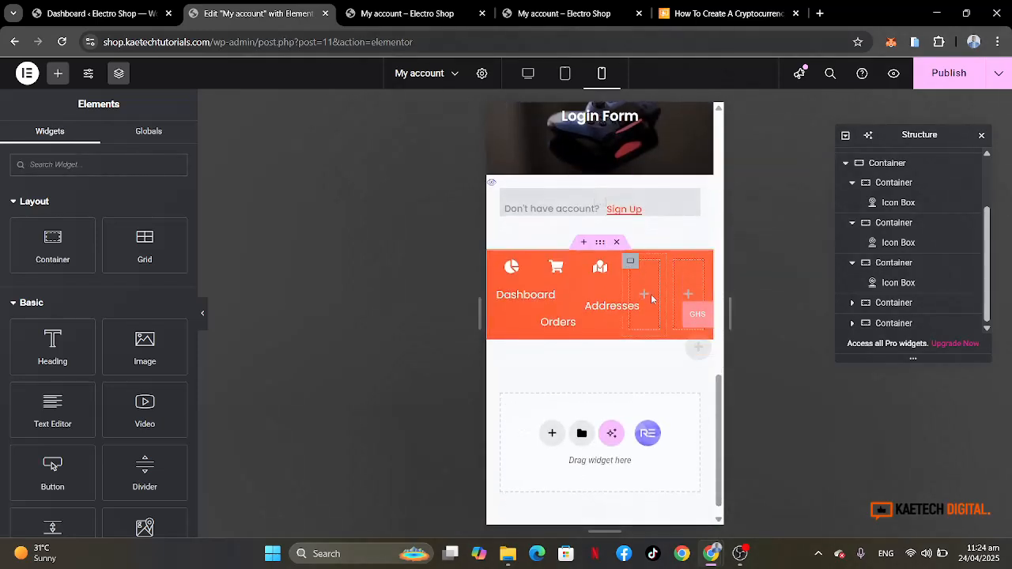
right_click(646, 297)
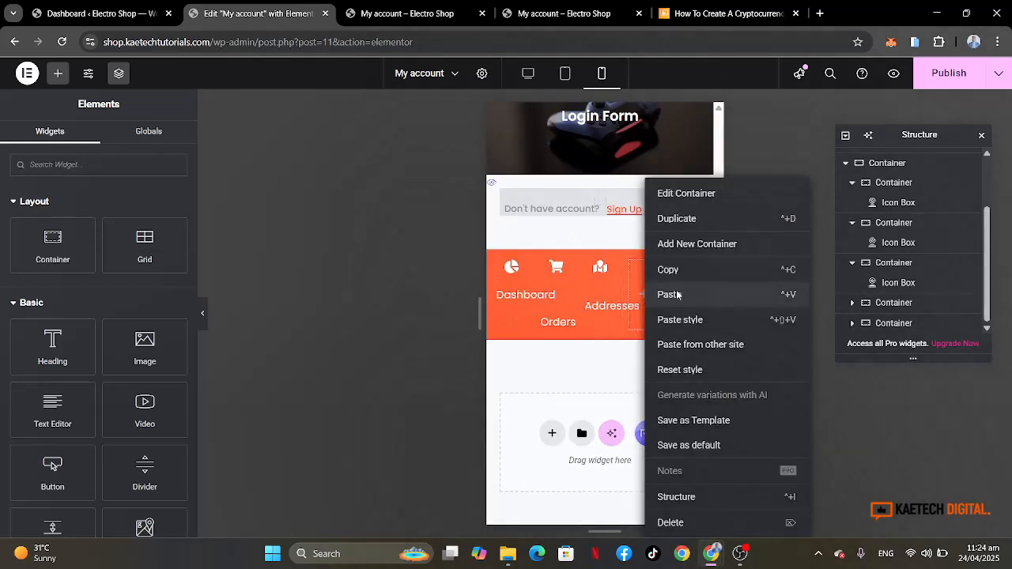
click(669, 294)
Copy the My Account icon box from the stacked buttons into the fifth column of the orange row.
scroll(625, 238, up, 10)
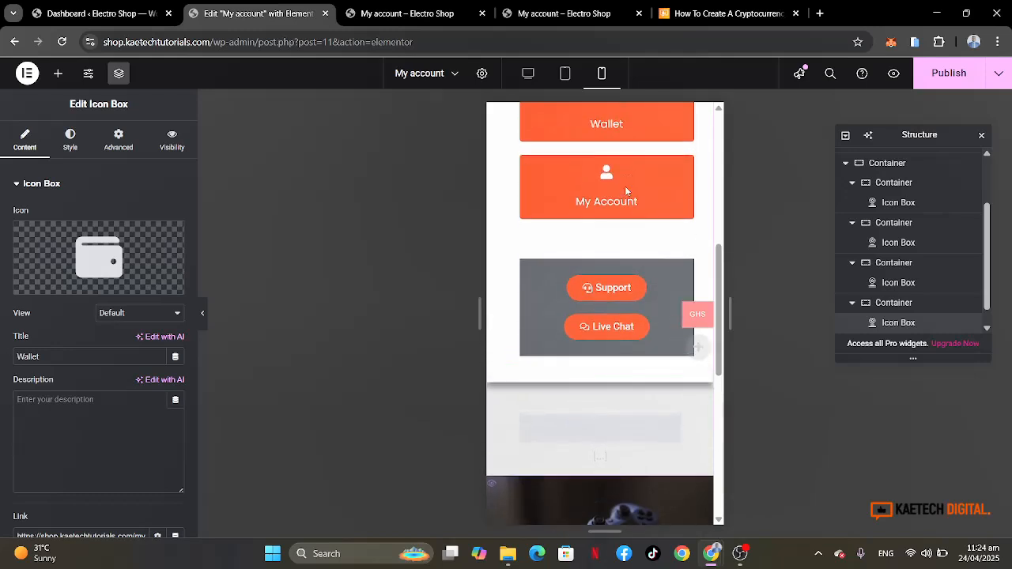
right_click(629, 174)
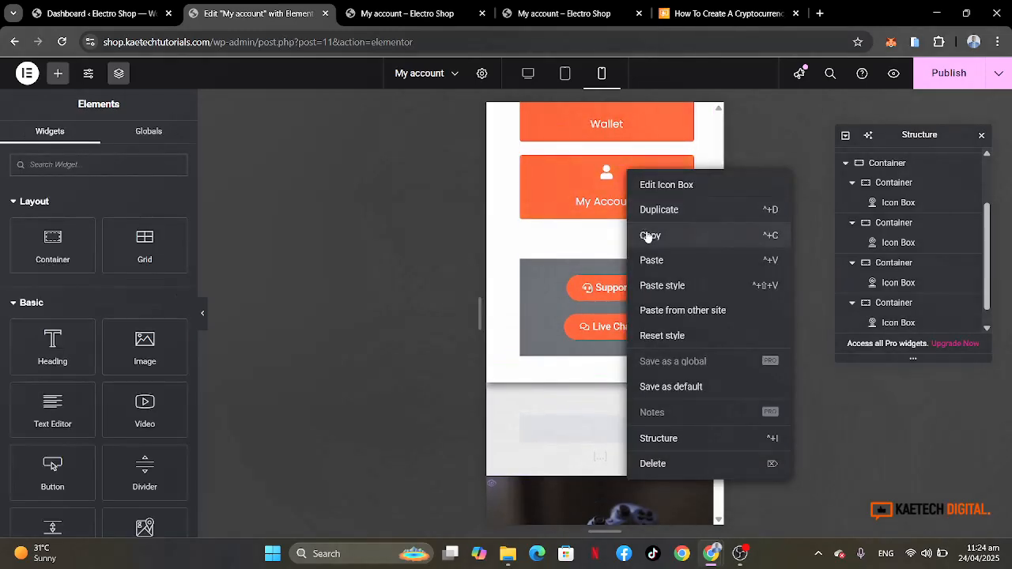
click(649, 233)
scroll(647, 236, down, 10)
scroll(646, 236, down, 3)
mouse_move(691, 275)
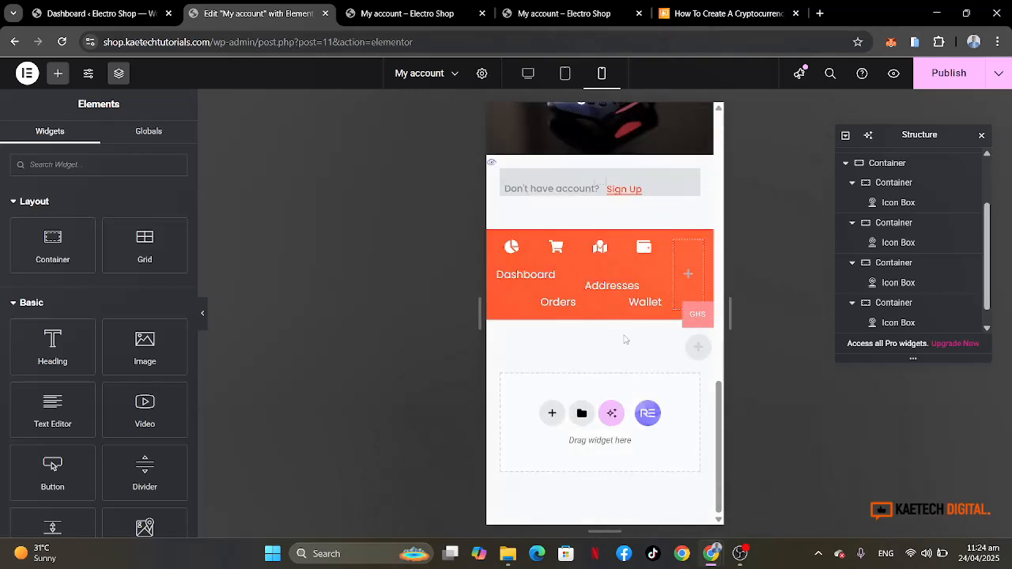
scroll(625, 340, up, 3)
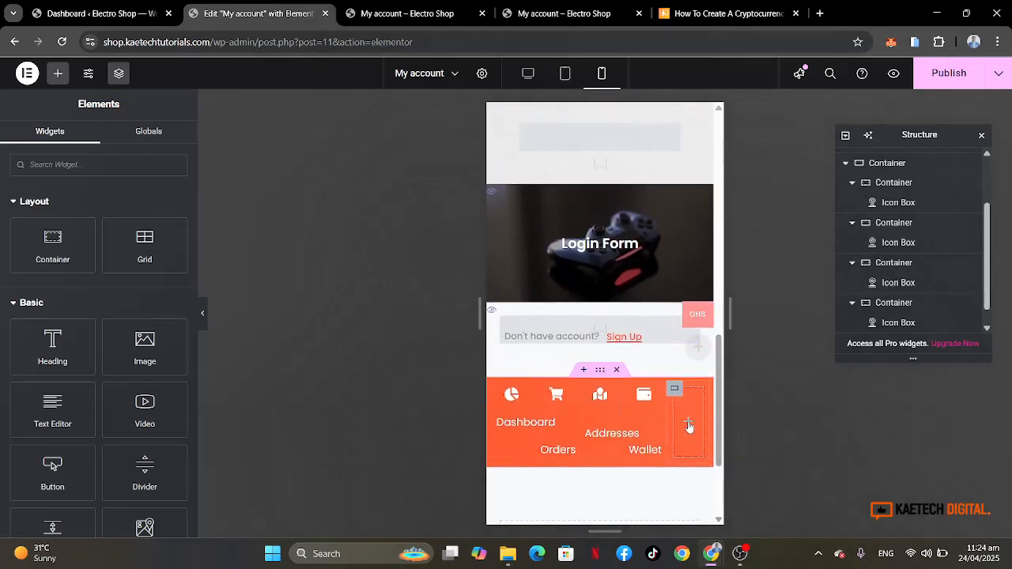
right_click(688, 427)
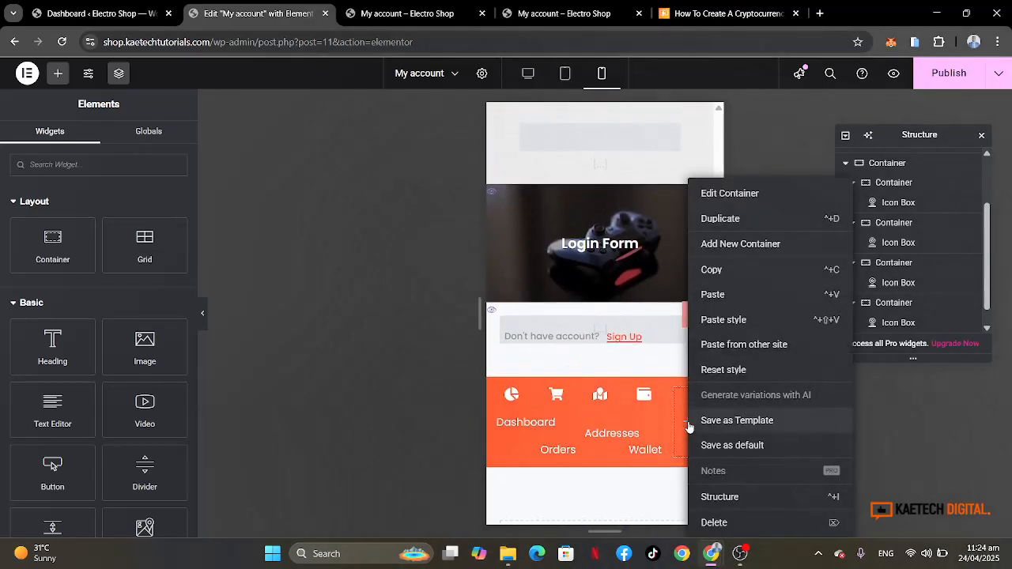
click(720, 294)
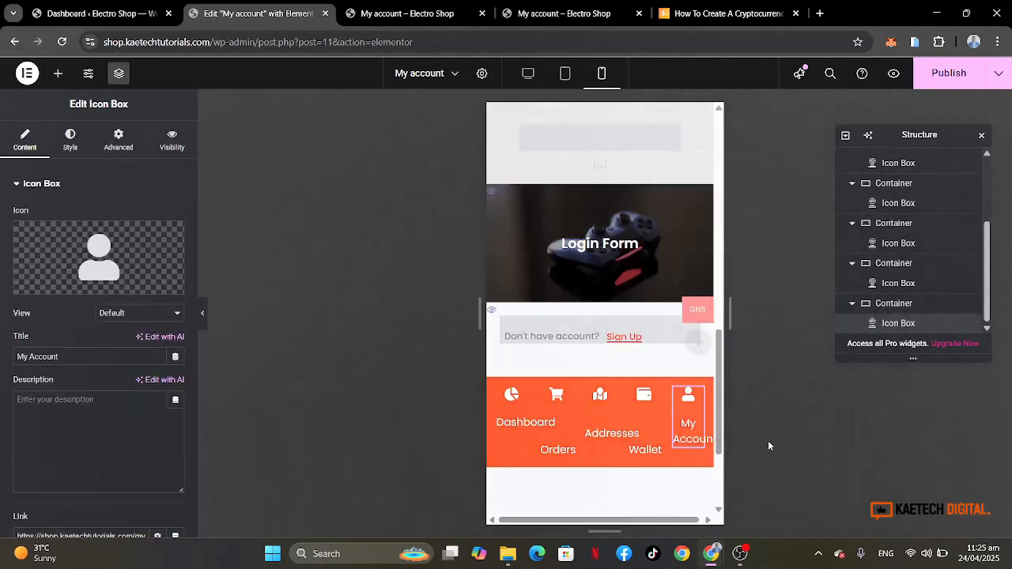
Center-align the Dashboard icon box in the orange row and set its icon spacing to 14 px.
scroll(597, 512, down, 1)
scroll(597, 513, up, 1)
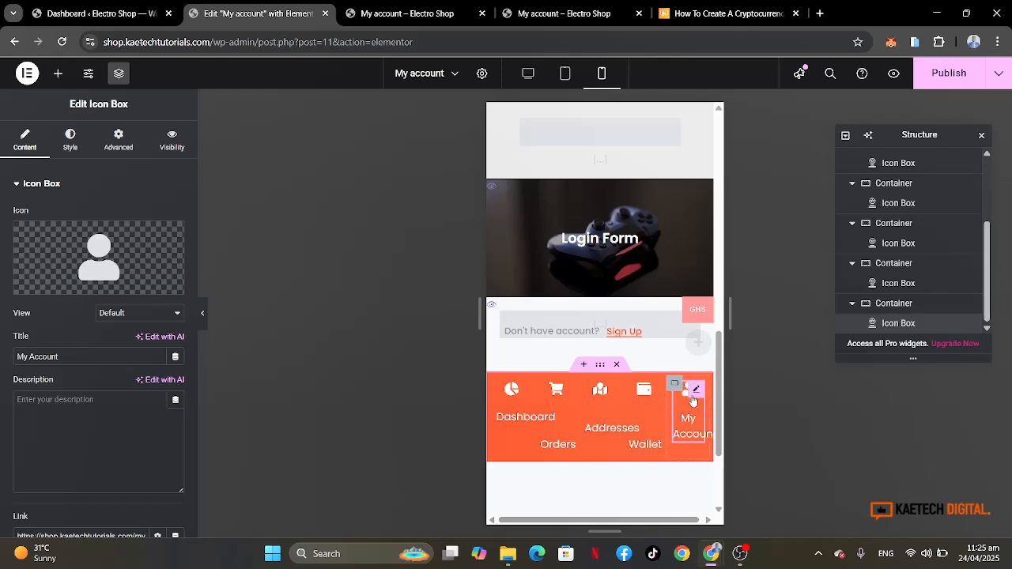
click(520, 395)
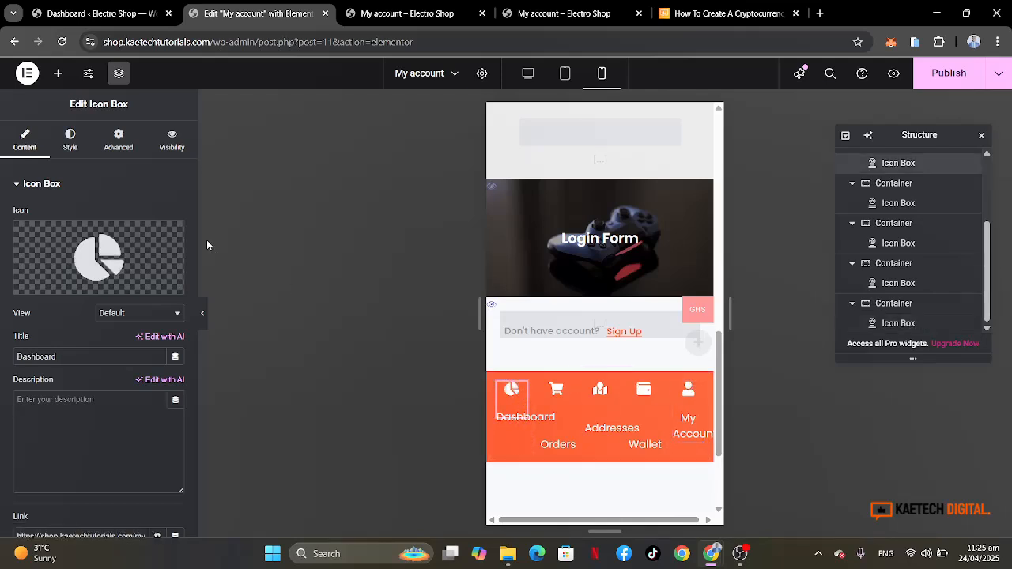
click(79, 152)
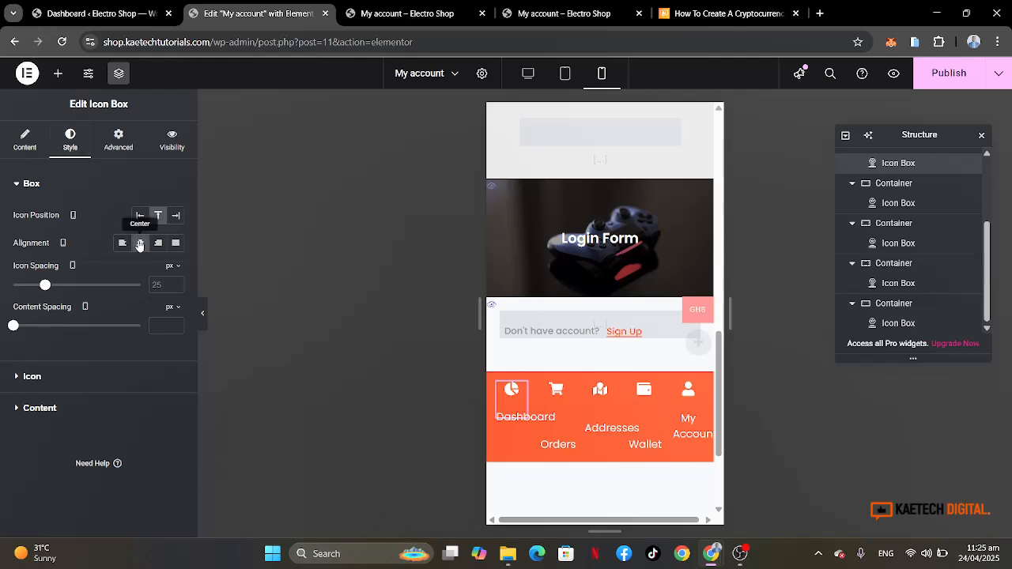
click(140, 244)
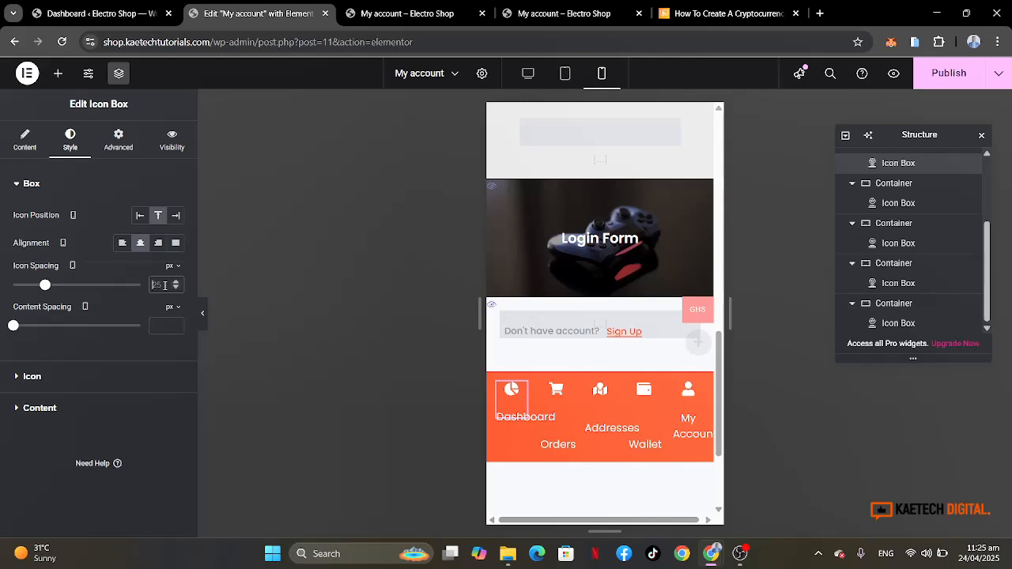
text(15)
key(BackSpace)
text(4)
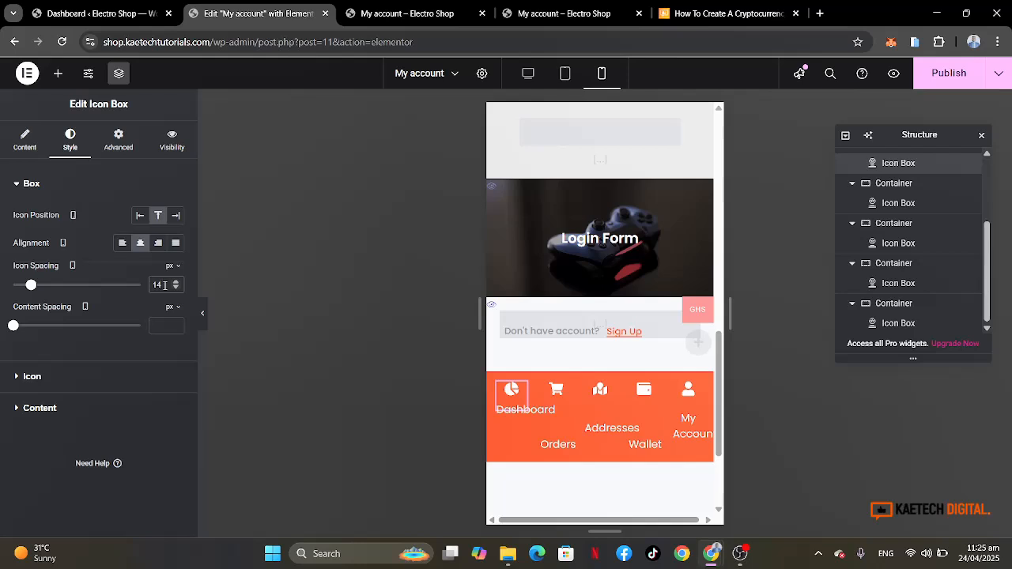
Set the Dashboard icon box's icon size to 14 px and its title font size to 10 px.
click(82, 386)
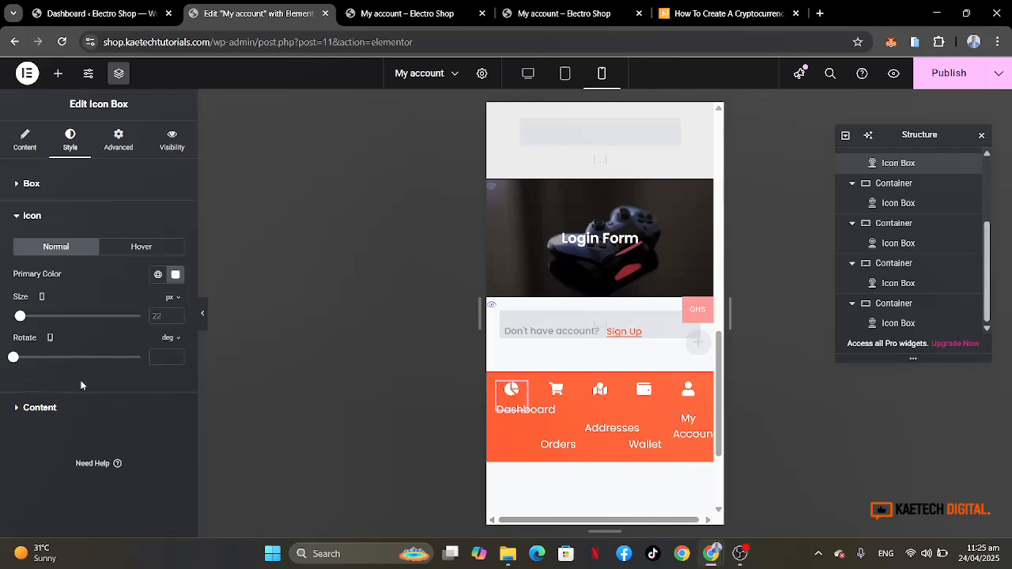
click(163, 311)
text(14)
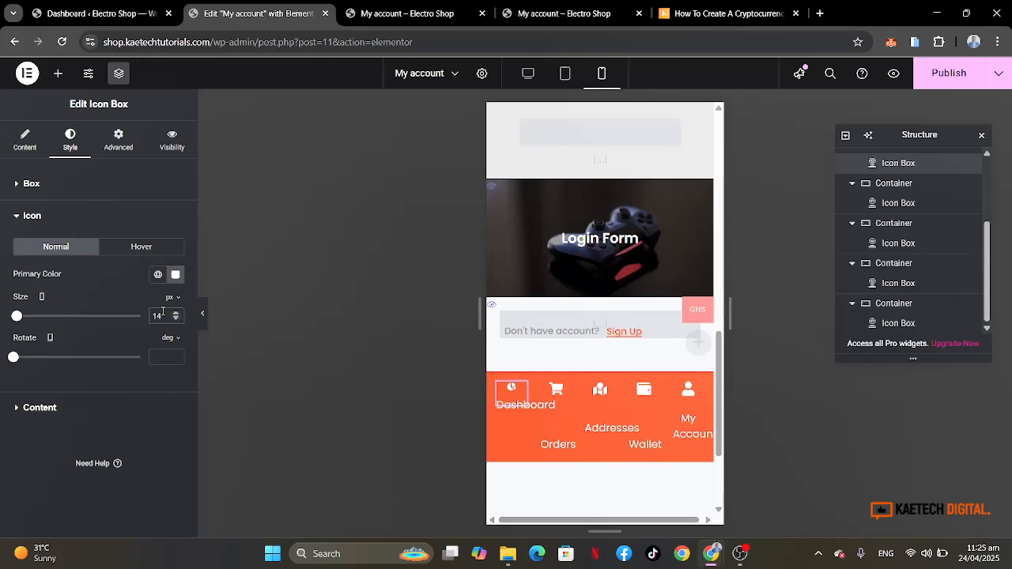
click(75, 408)
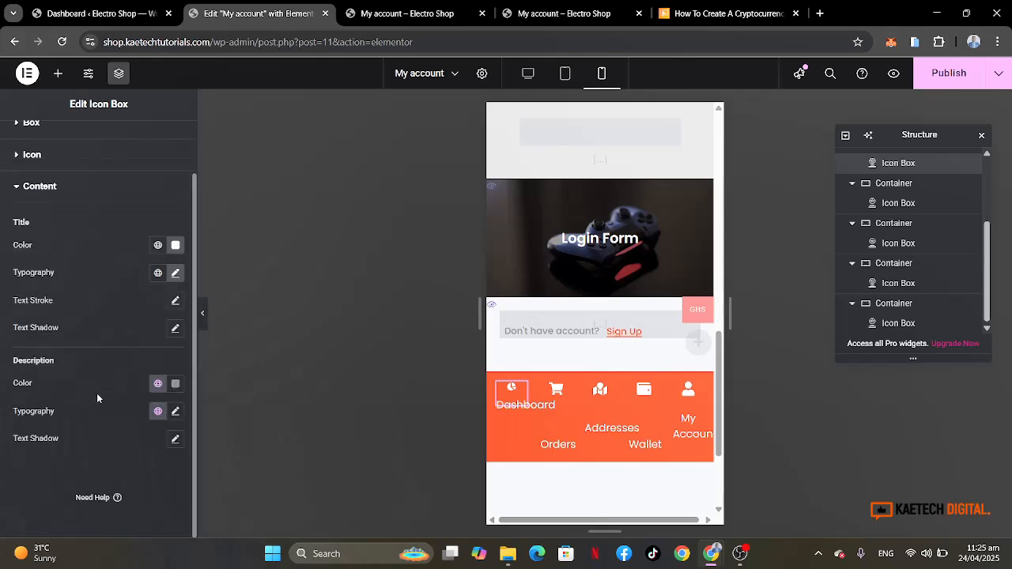
click(175, 275)
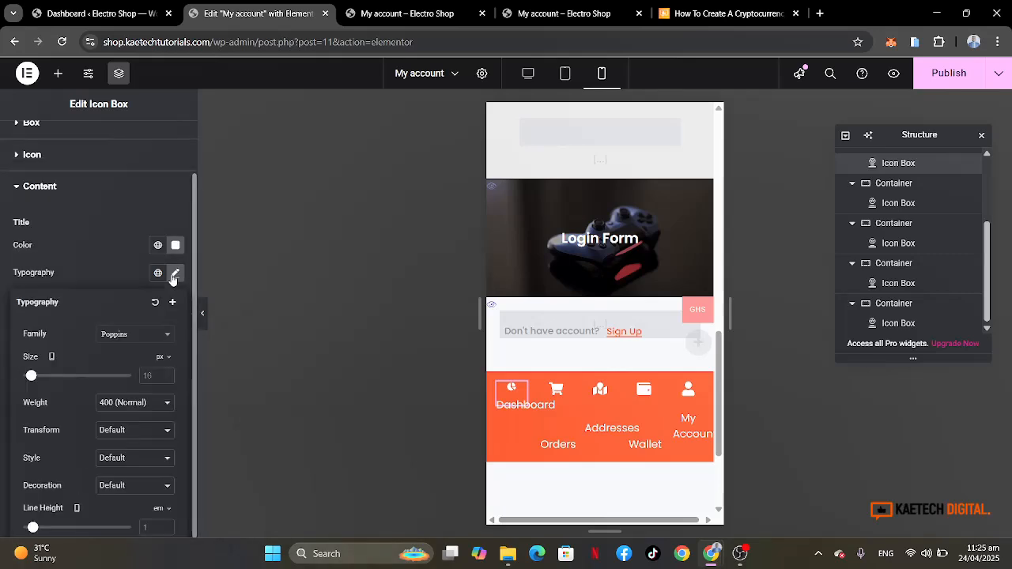
click(149, 377)
text(10)
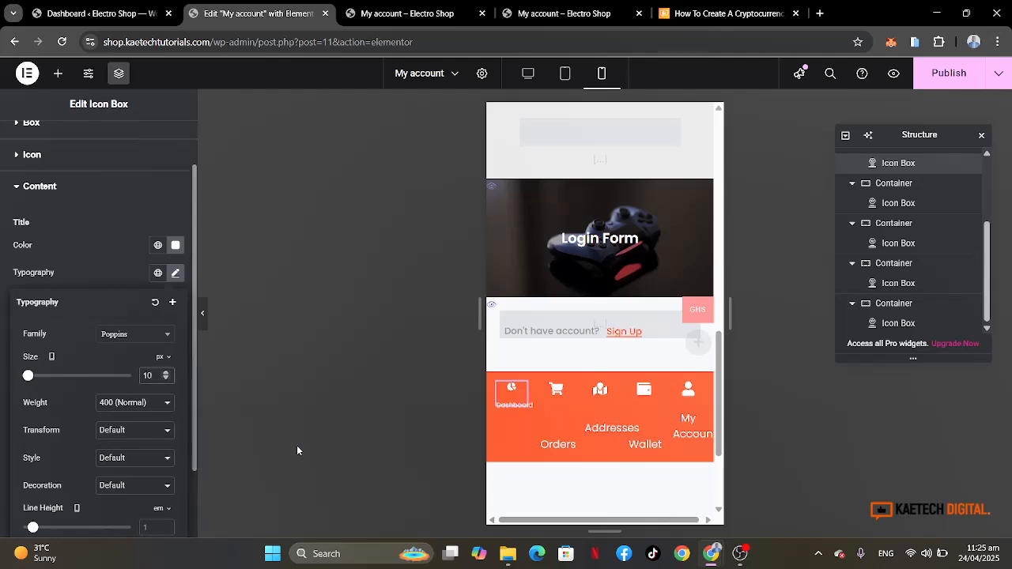
Copy the Dashboard icon box and paste its style onto the Orders icon box in the orange row.
right_click(518, 393)
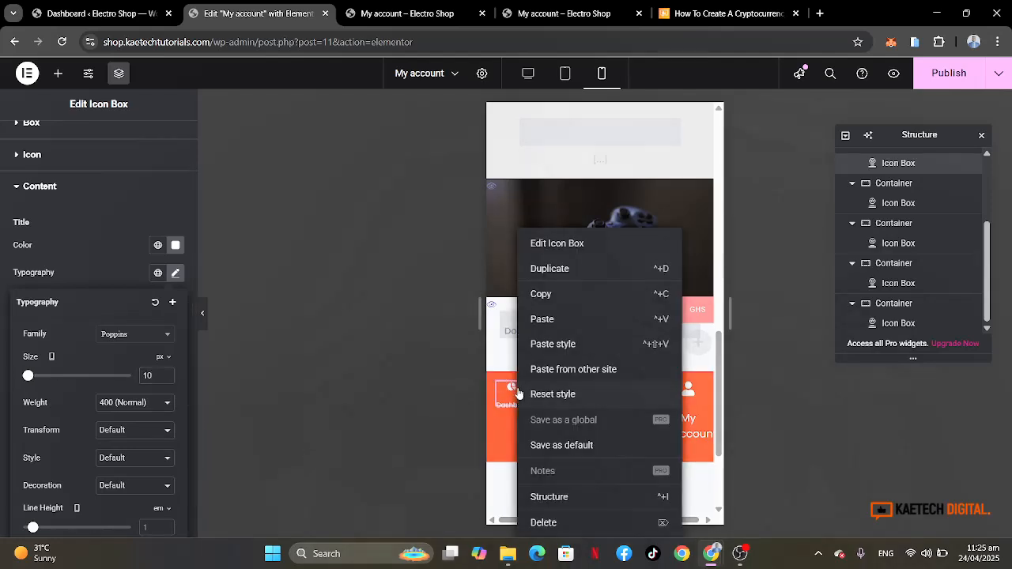
click(546, 320)
key(Delete)
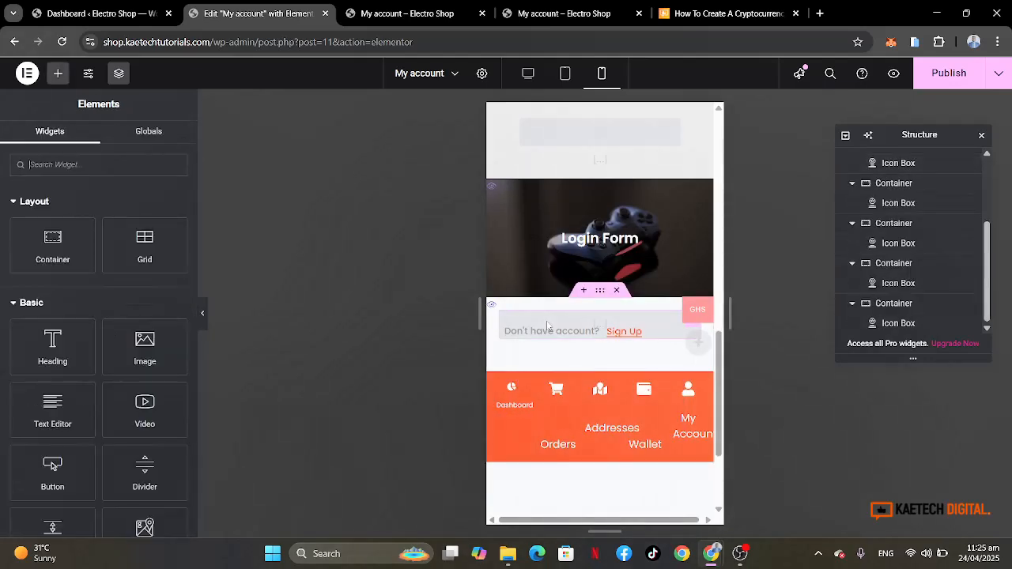
right_click(521, 392)
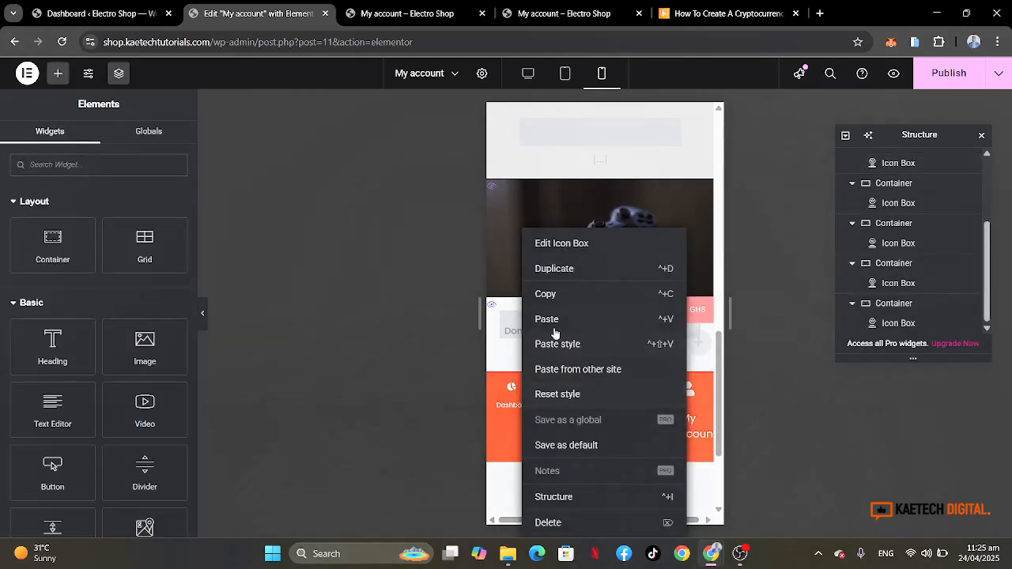
click(569, 293)
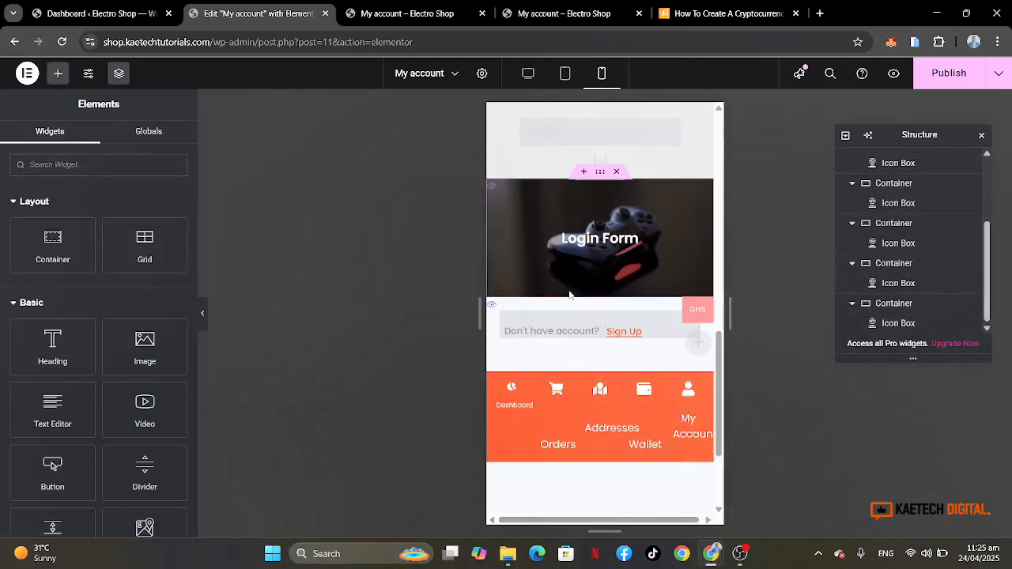
right_click(563, 393)
click(593, 352)
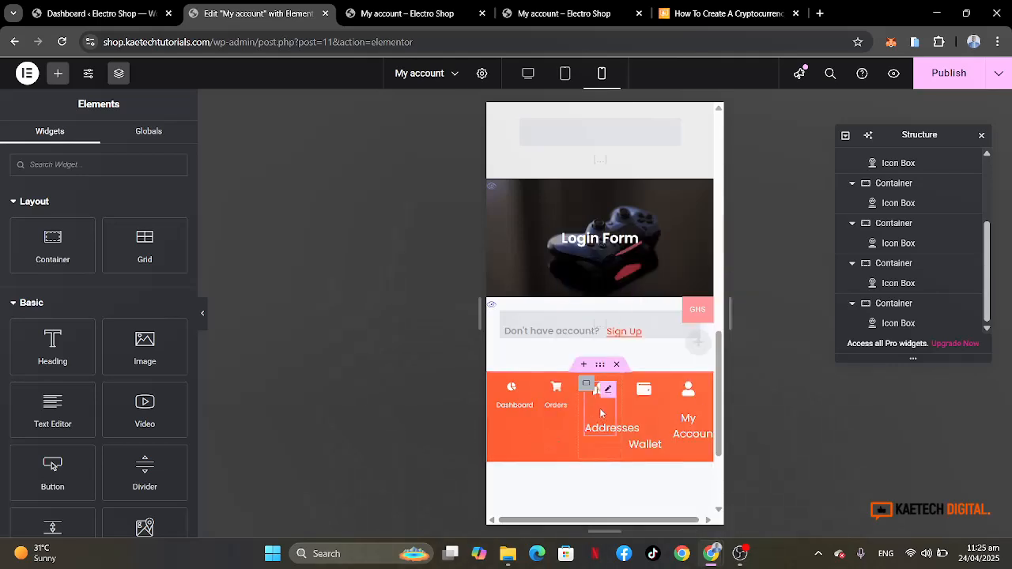
Paste the Dashboard icon box's style onto the Addresses, Wallet and My Account icon boxes.
right_click(606, 395)
click(631, 344)
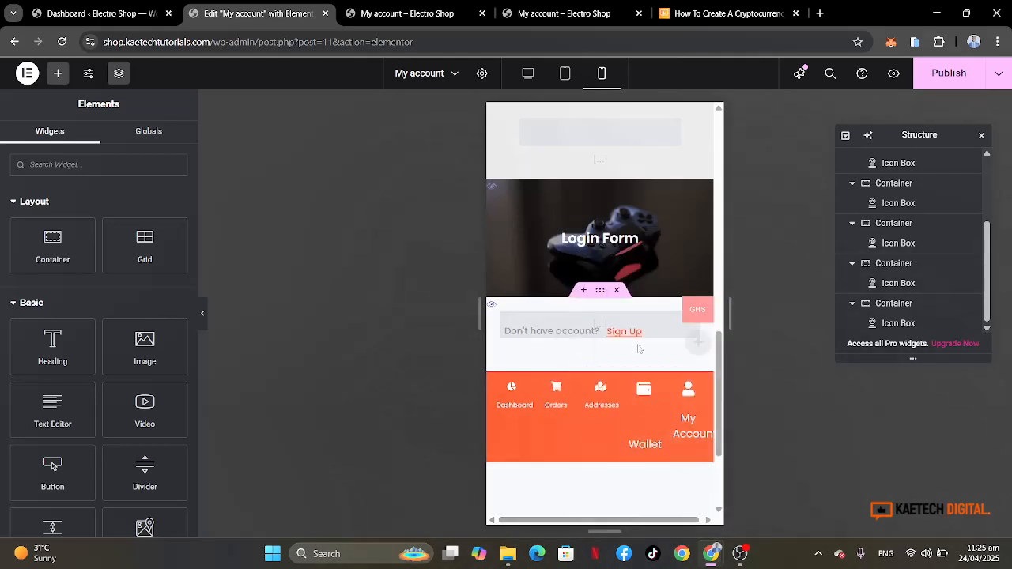
right_click(647, 399)
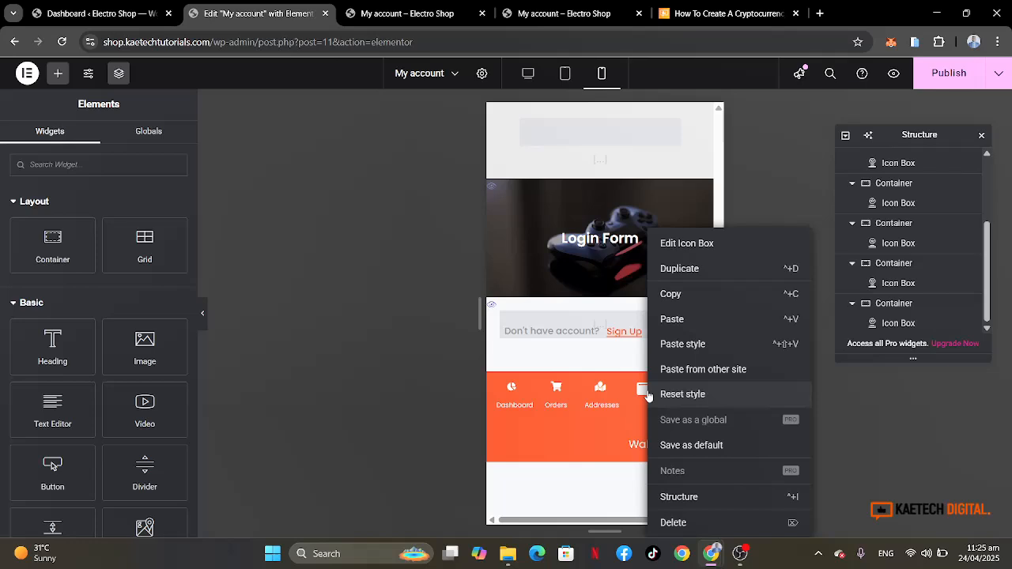
click(664, 345)
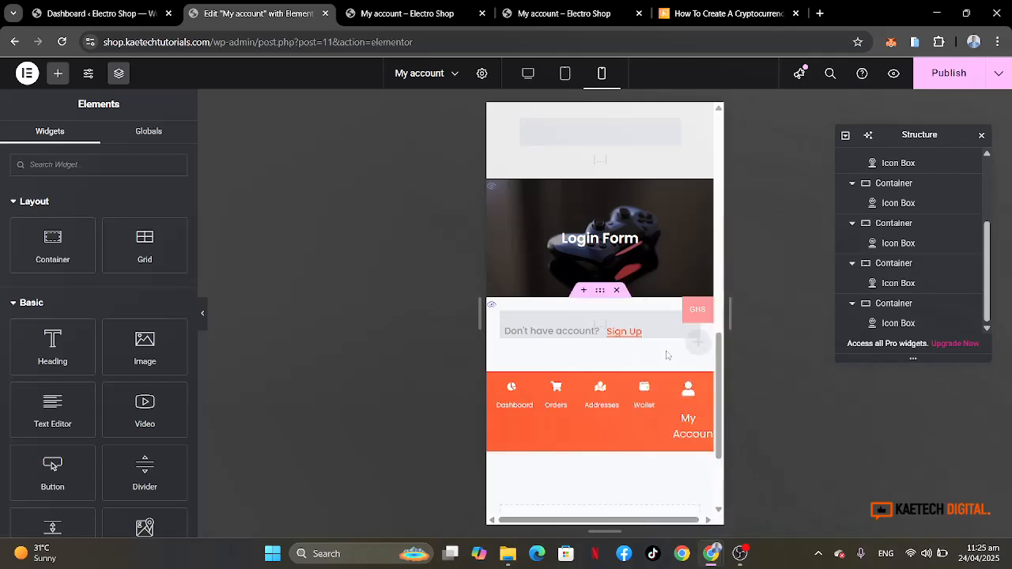
right_click(695, 400)
click(720, 343)
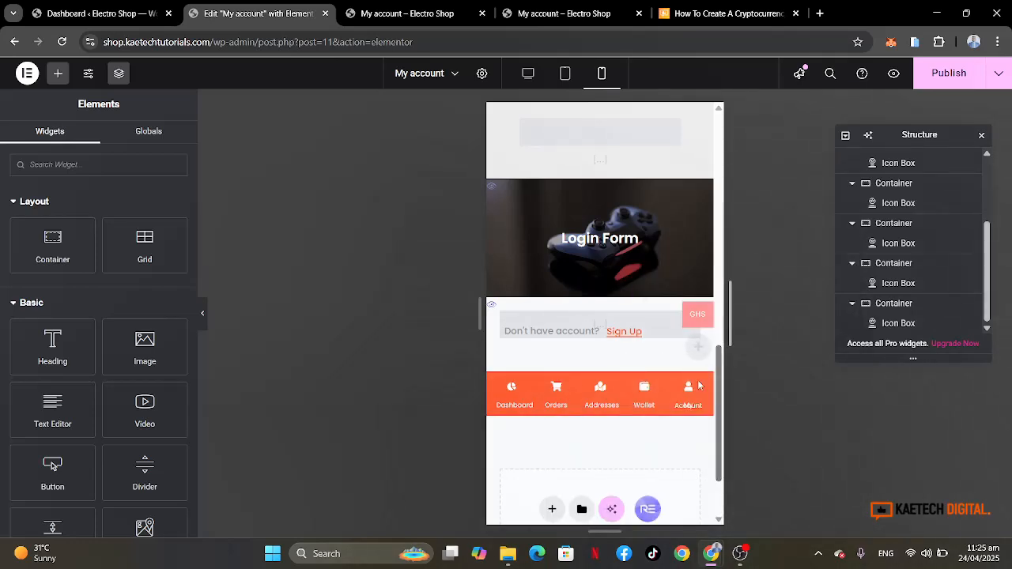
Shorten the title of the fifth icon box in the orange row to "Account".
scroll(641, 415, up, 1)
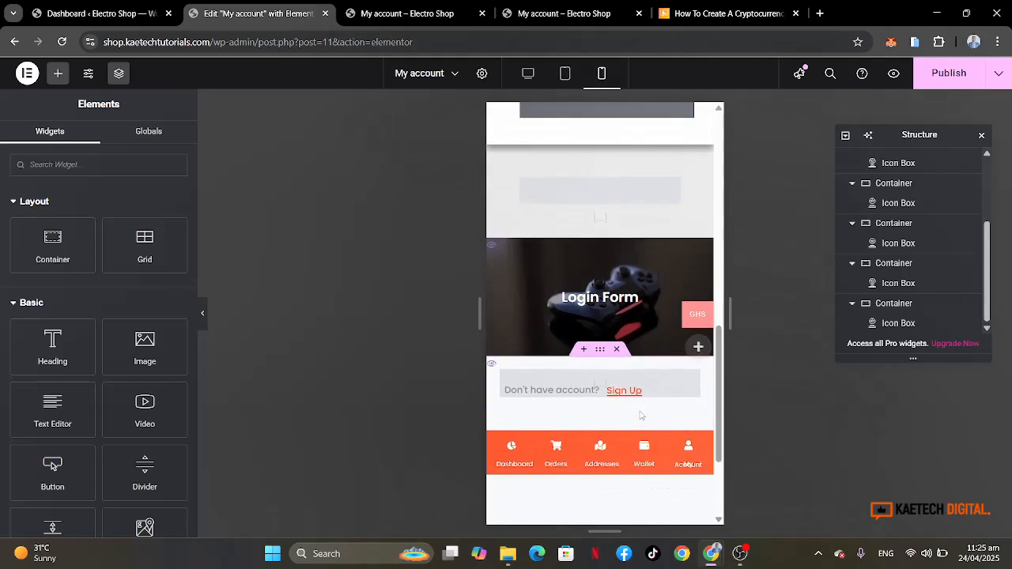
scroll(641, 415, down, 1)
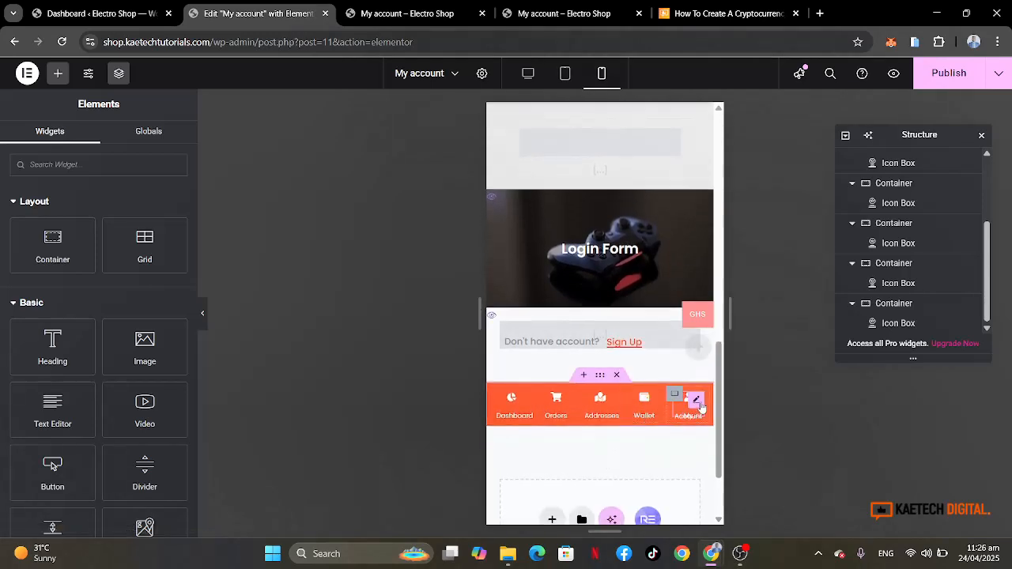
click(697, 401)
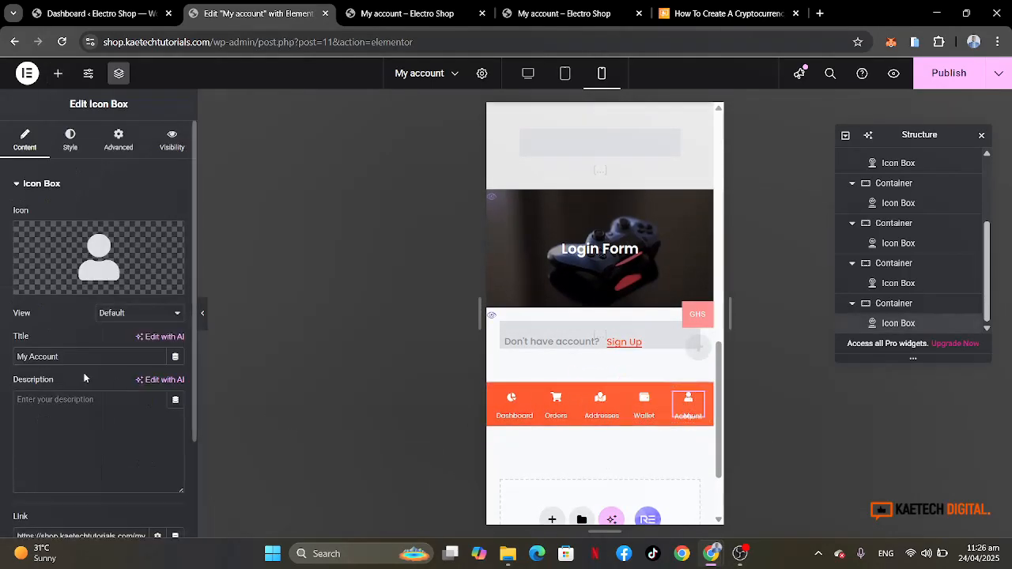
click(31, 357)
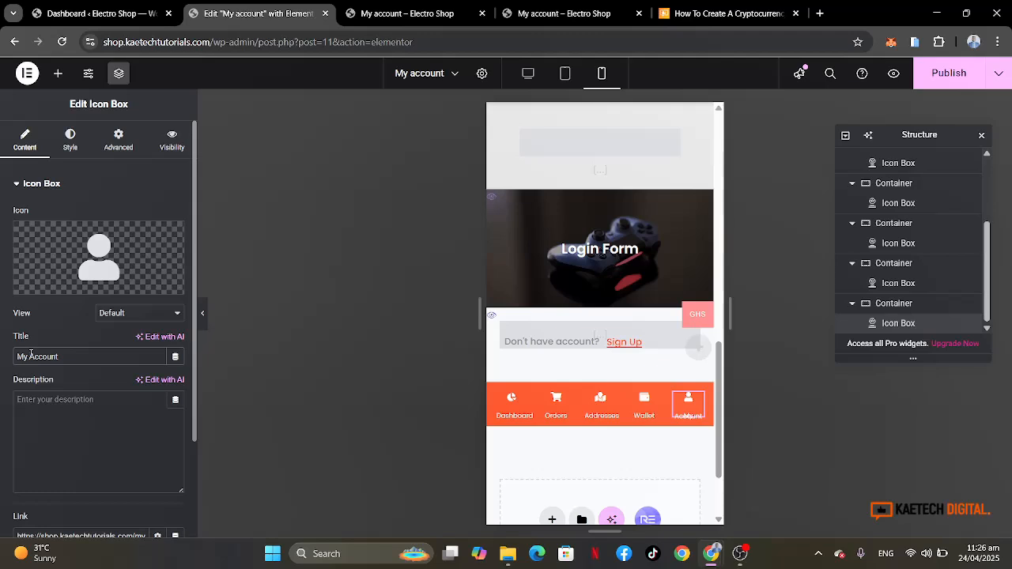
key(BackSpace)
key(BackSpace)
key(BackSpace)
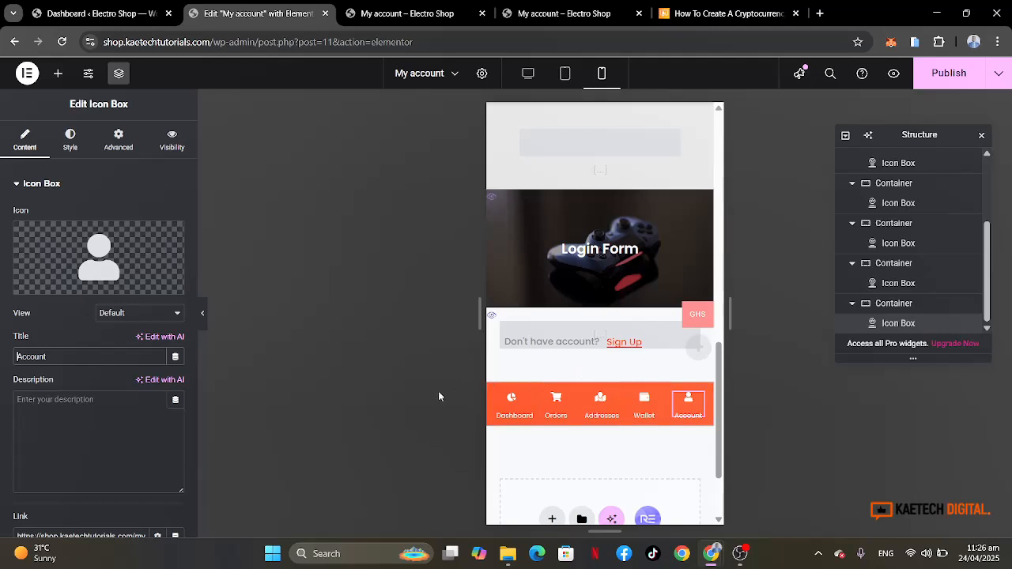
Preview the mobile page without the editing panel and check the orange icon row against the stacked buttons above.
click(204, 315)
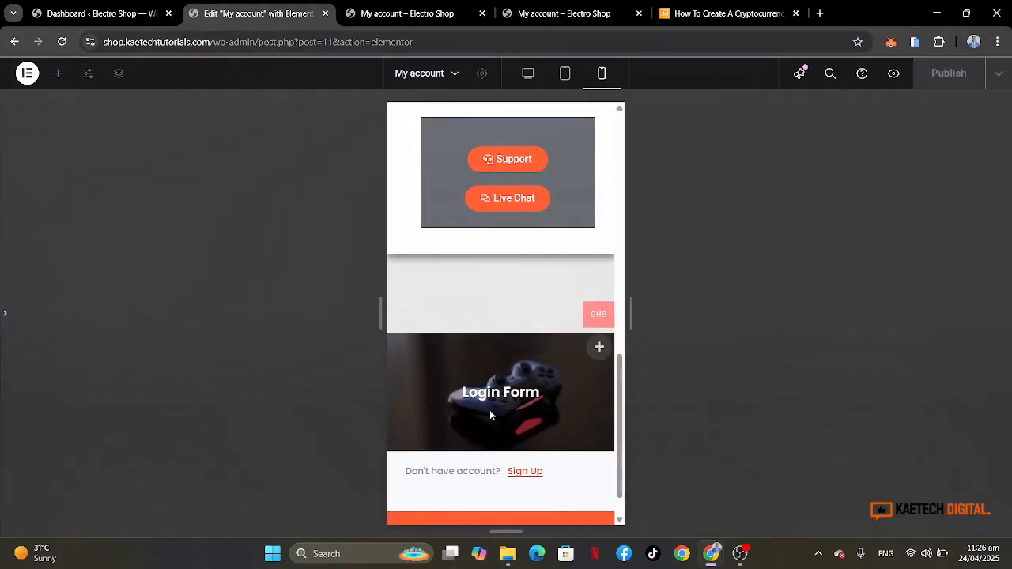
scroll(491, 415, down, 1)
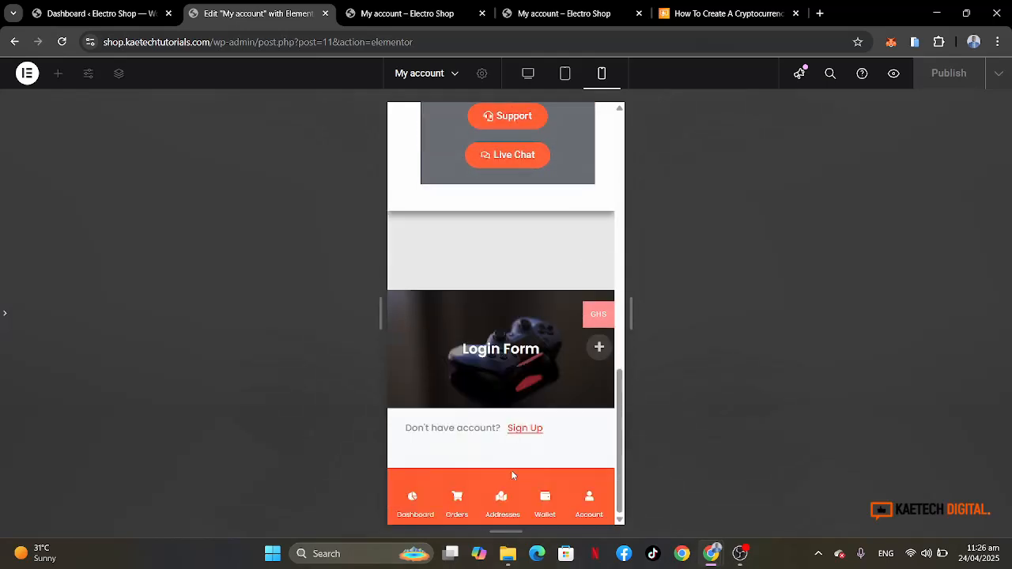
scroll(510, 470, up, 1)
scroll(511, 470, up, 9)
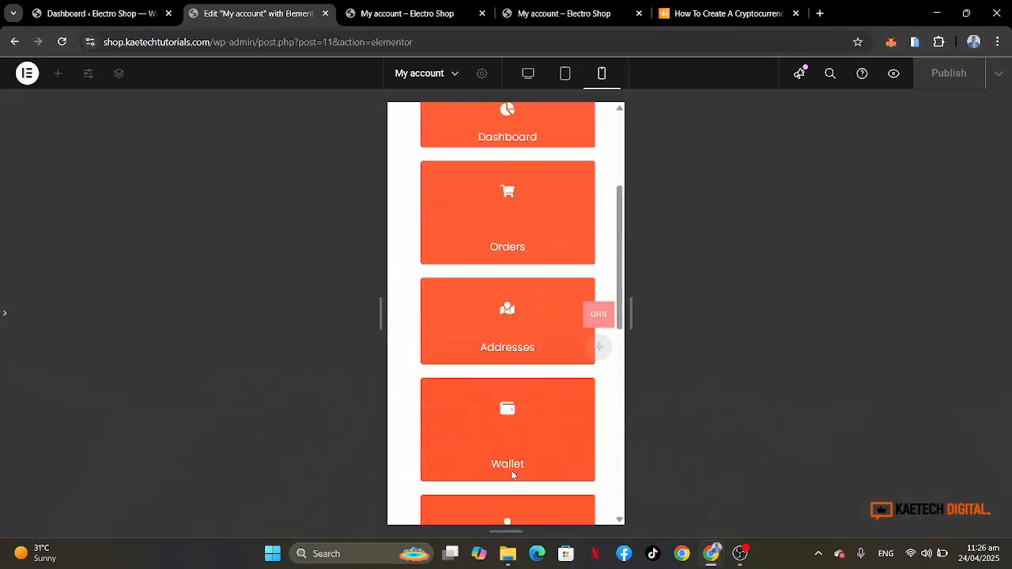
scroll(512, 475, down, 7)
scroll(511, 475, down, 4)
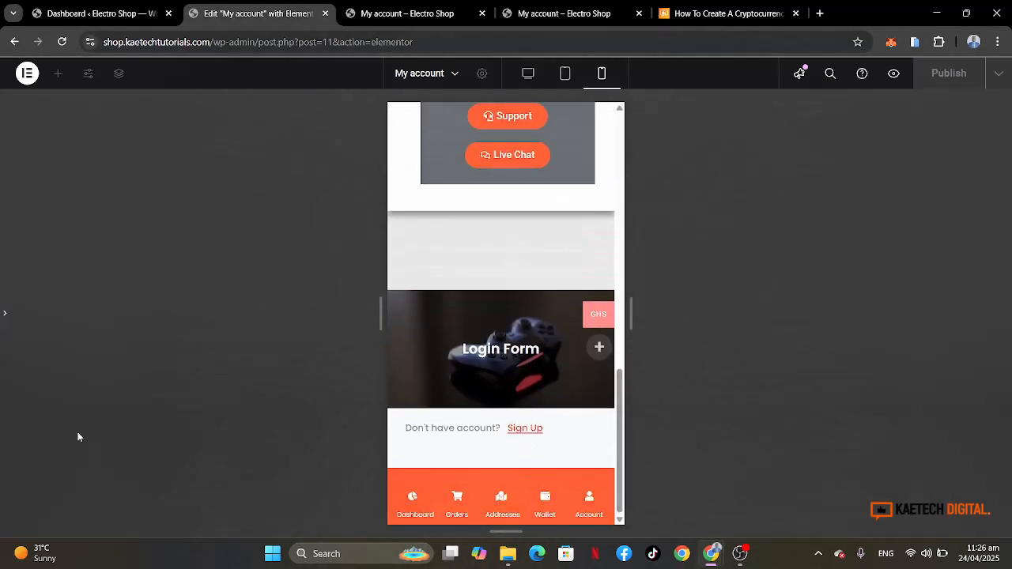
click(3, 314)
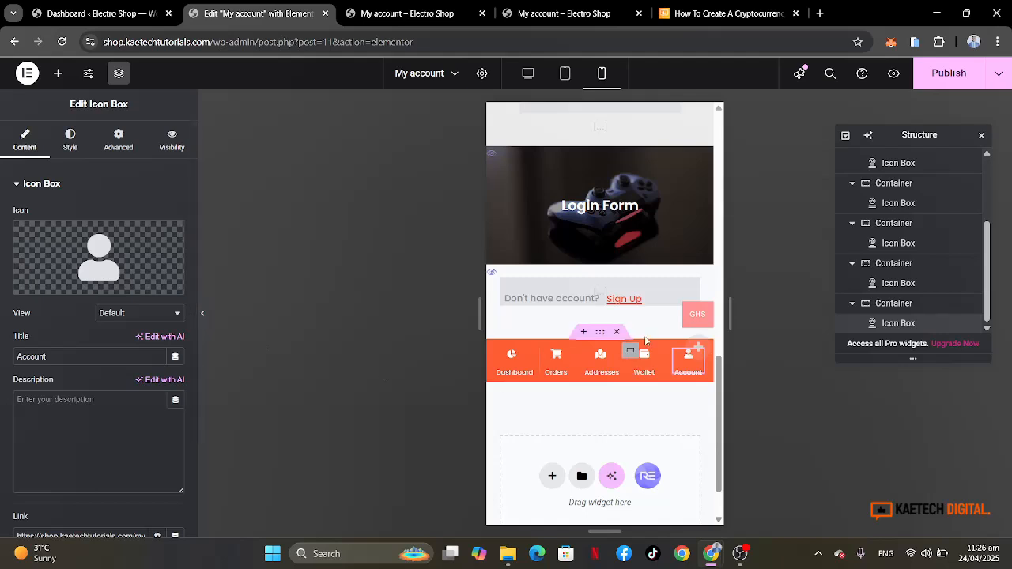
Set the position of the orange icon row's parent container to Fixed.
click(600, 333)
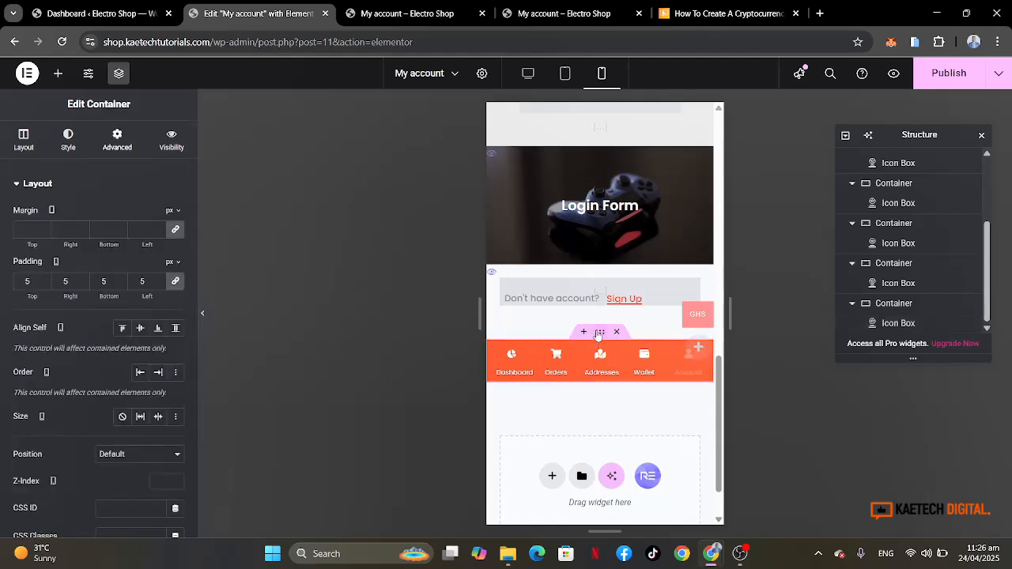
scroll(61, 367, down, 3)
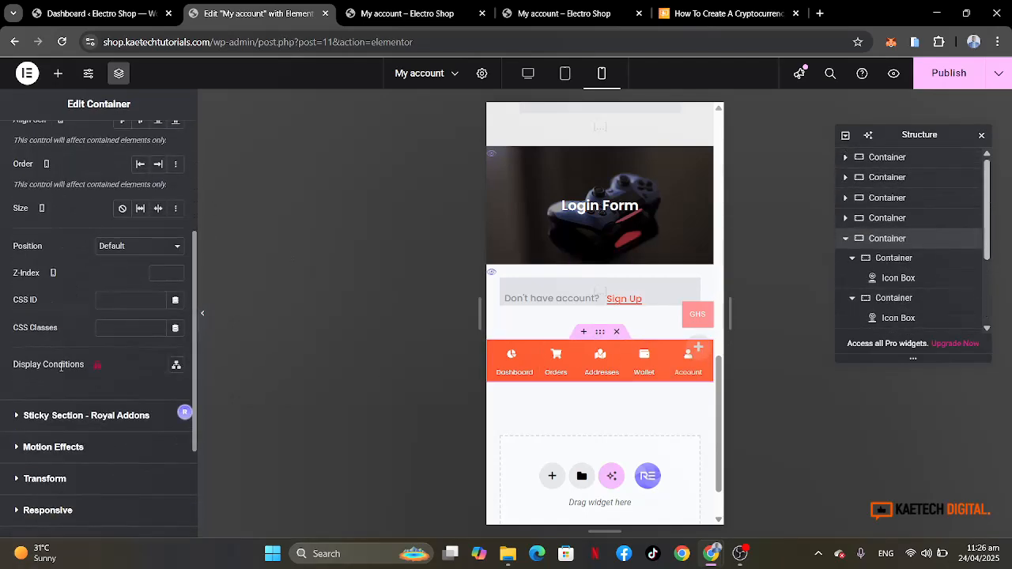
scroll(61, 368, up, 3)
scroll(53, 403, down, 2)
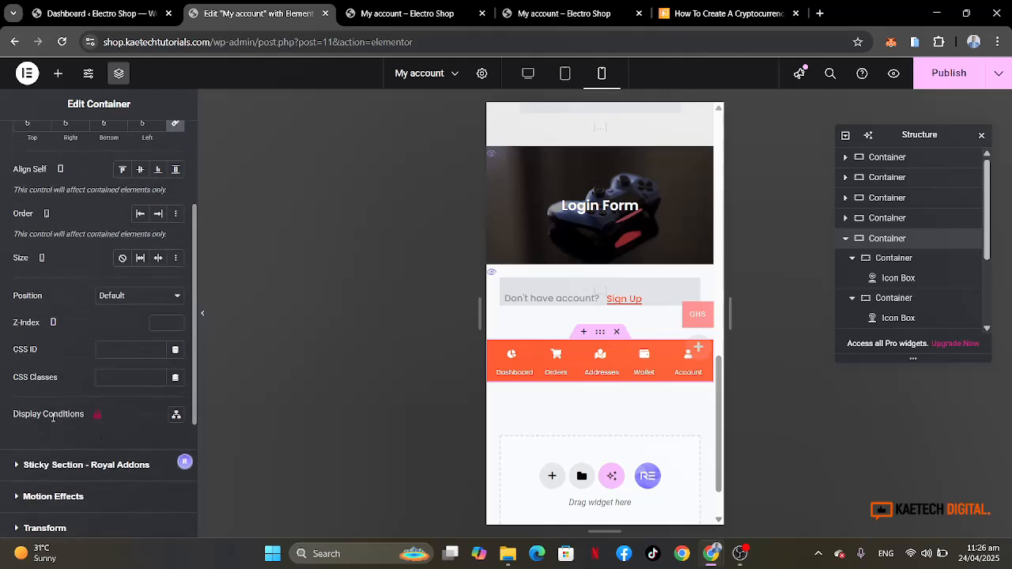
click(138, 296)
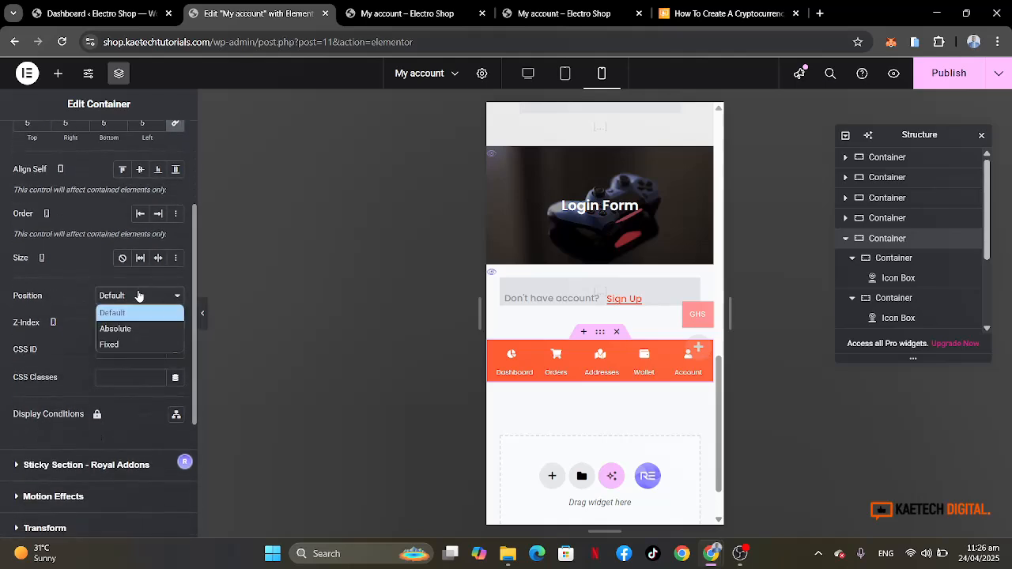
click(119, 345)
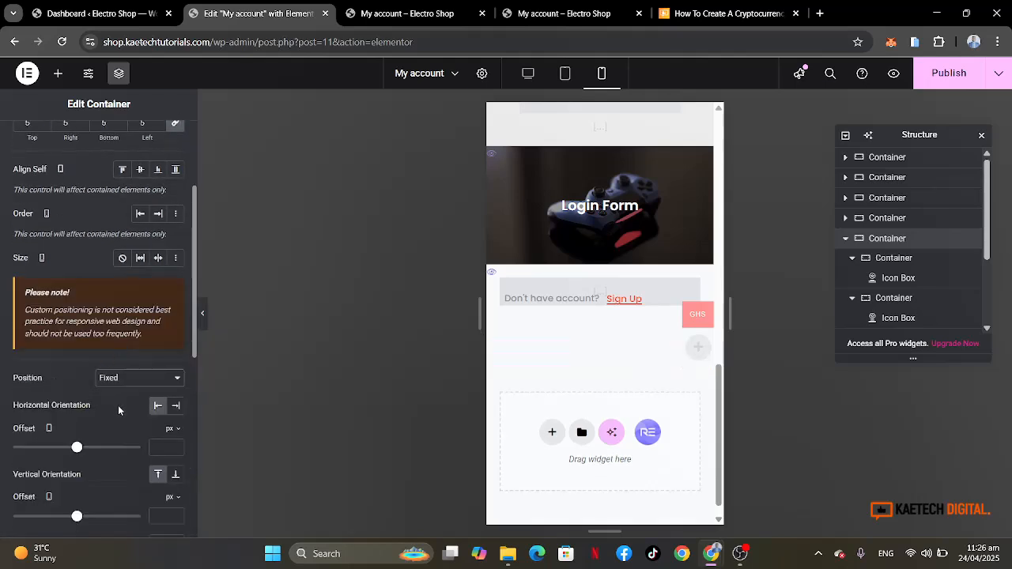
scroll(136, 452, down, 1)
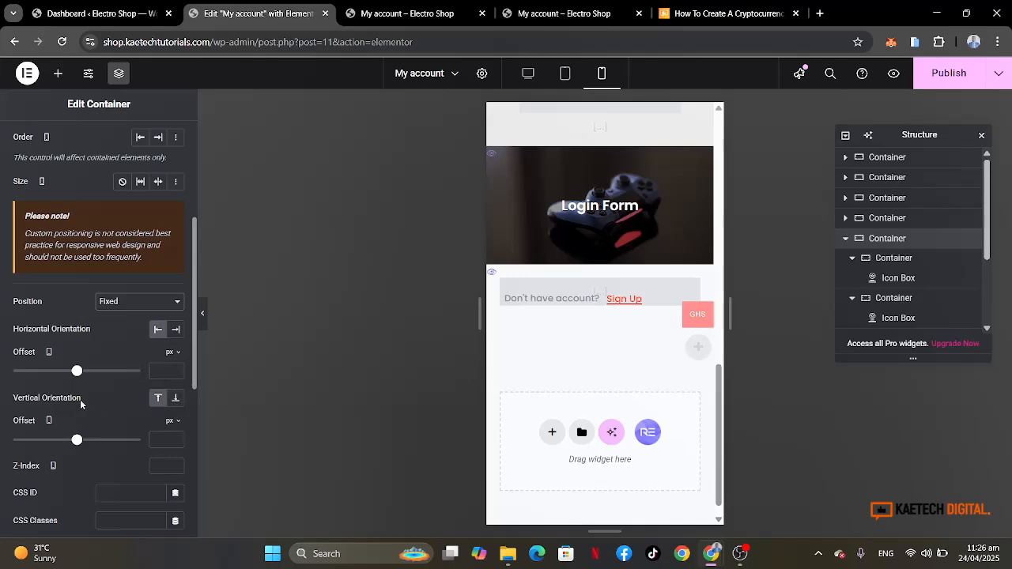
Anchor the fixed orange icon row to the bottom with its vertical orientation and set its Z-Index to 99.
click(175, 398)
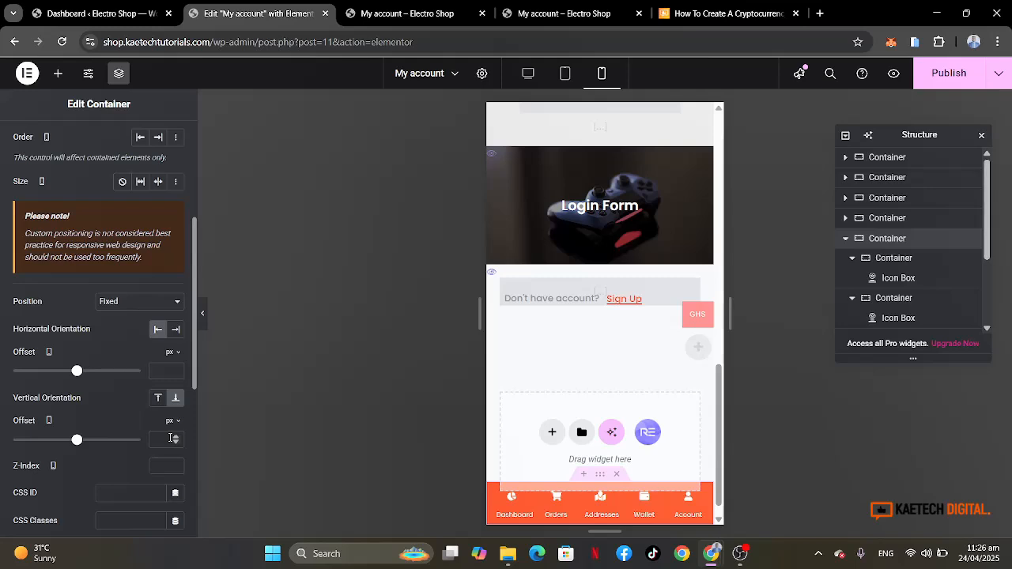
text(99)
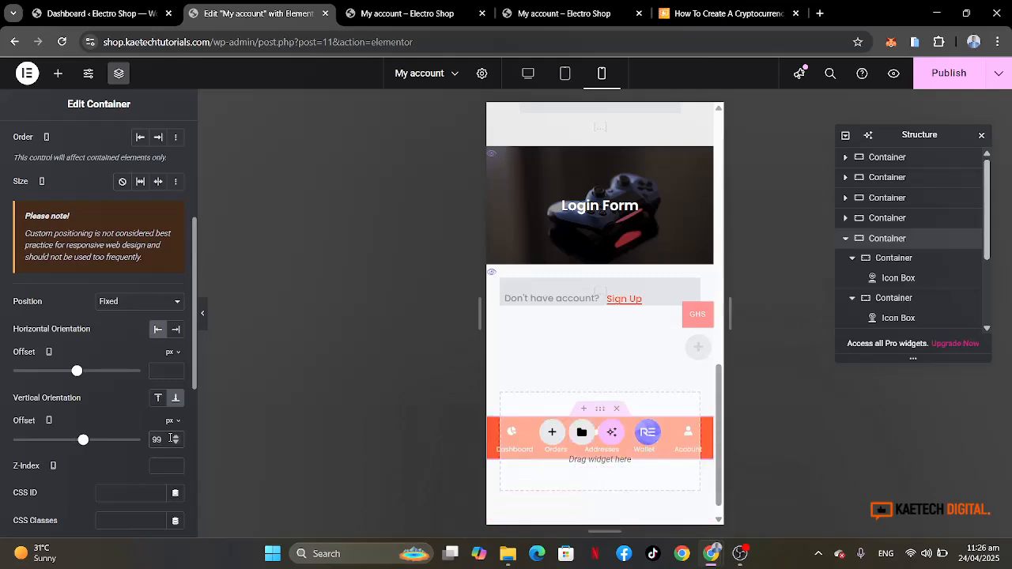
key(BackSpace)
key(BackSpace)
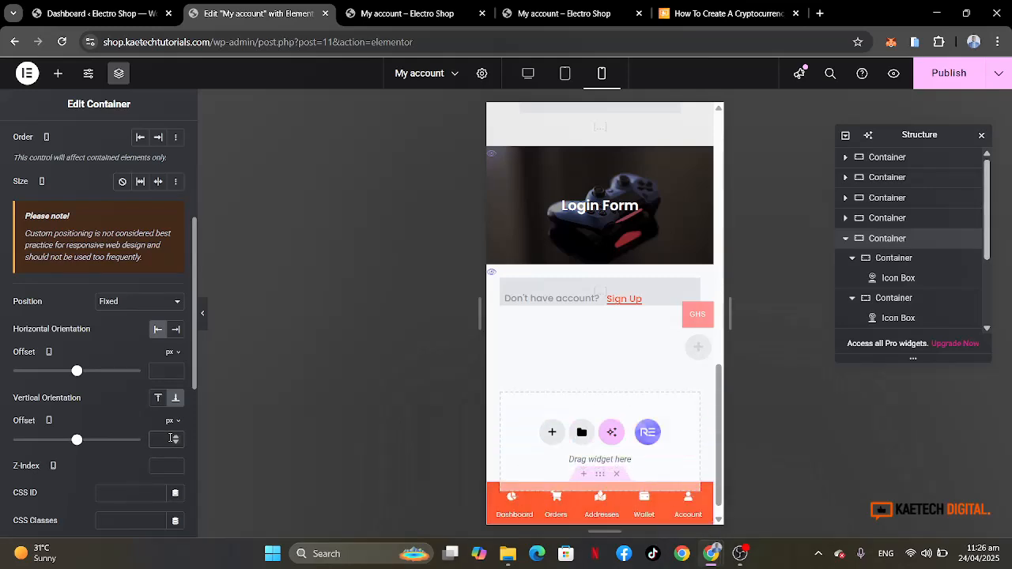
click(164, 466)
text(99)
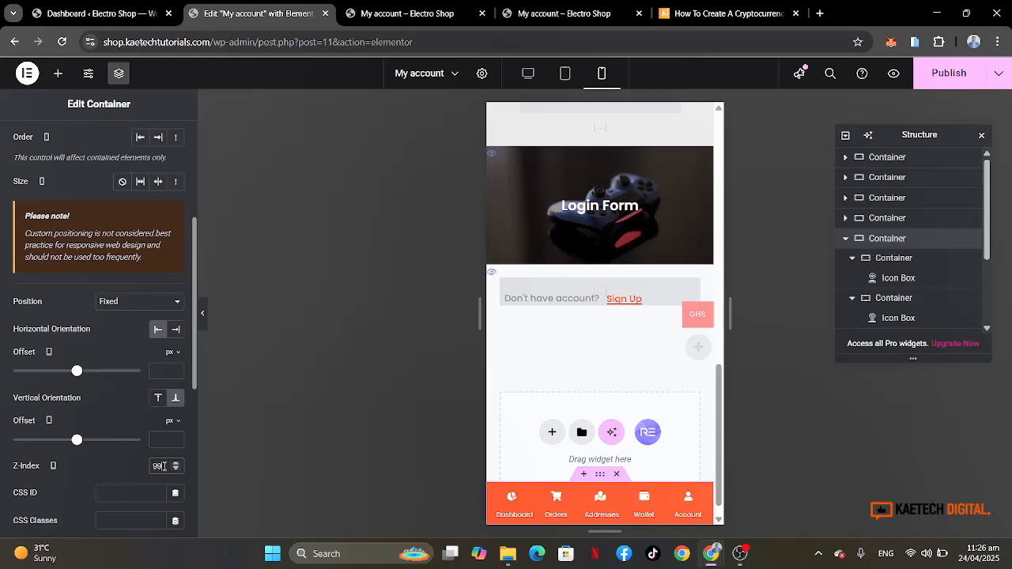
Check how the fixed orange icon row behaves over the full length of the mobile page.
scroll(655, 473, up, 2)
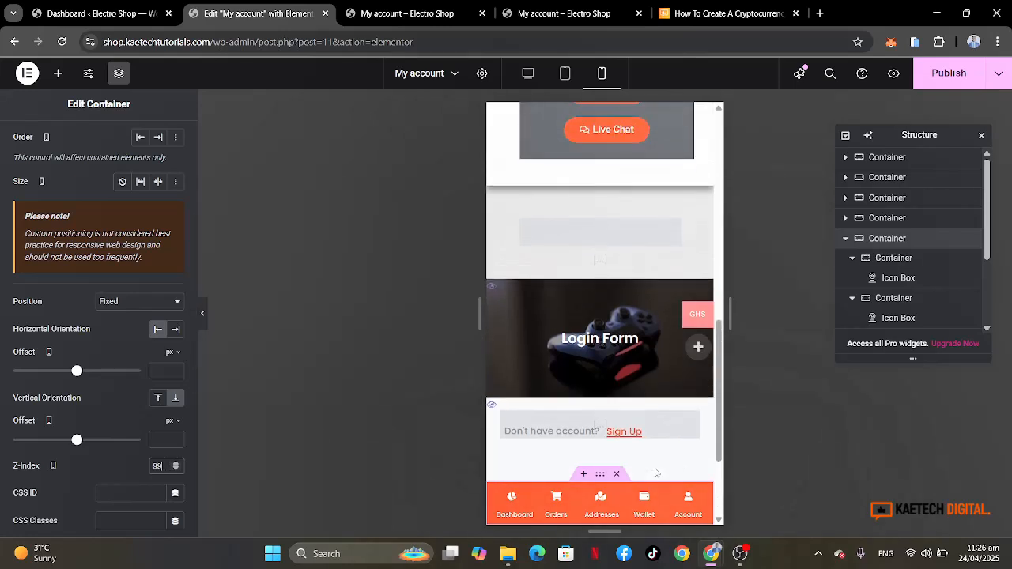
scroll(656, 473, down, 2)
scroll(656, 473, up, 10)
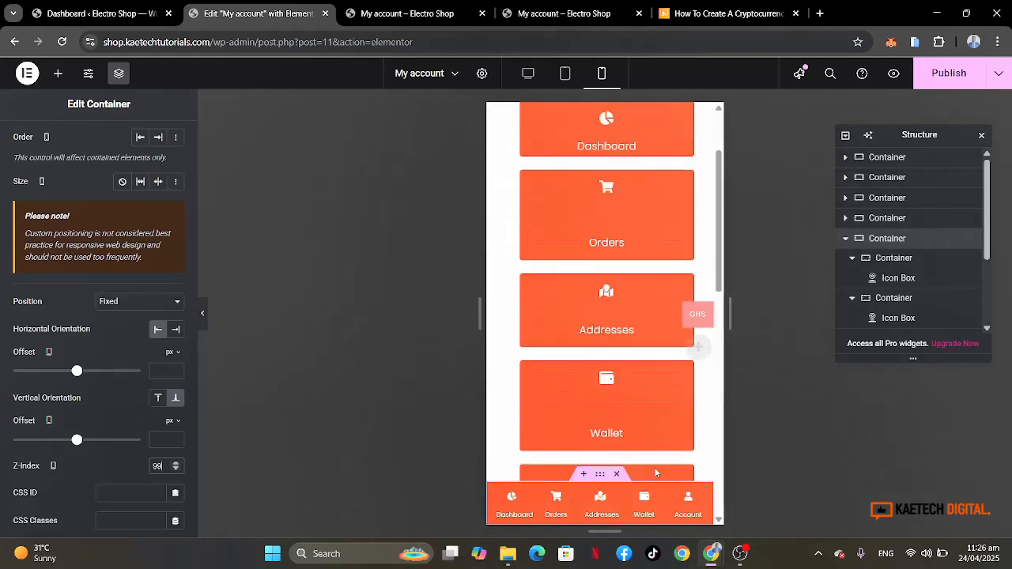
scroll(656, 473, down, 10)
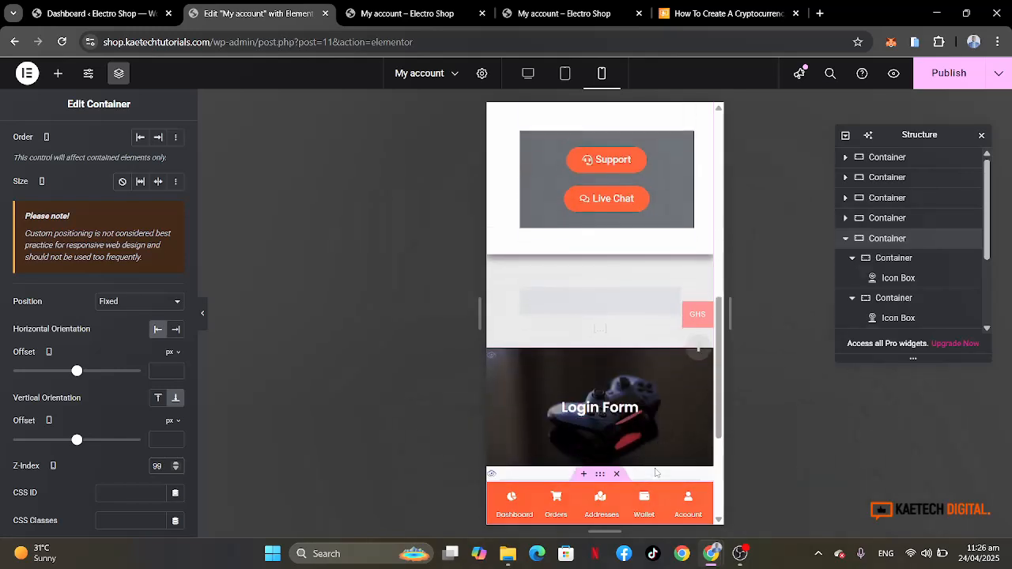
scroll(655, 473, up, 10)
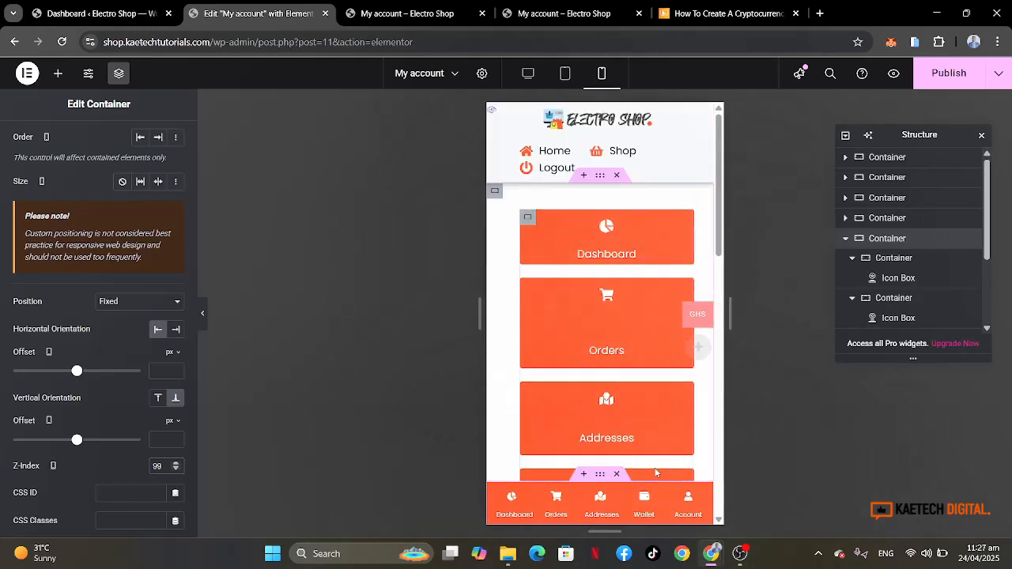
scroll(655, 473, down, 6)
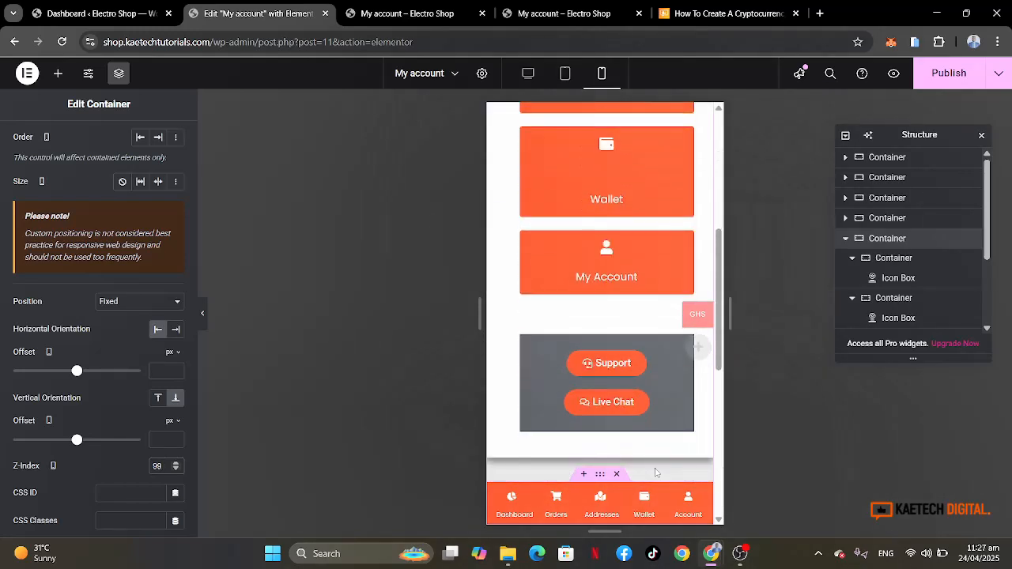
scroll(656, 473, down, 2)
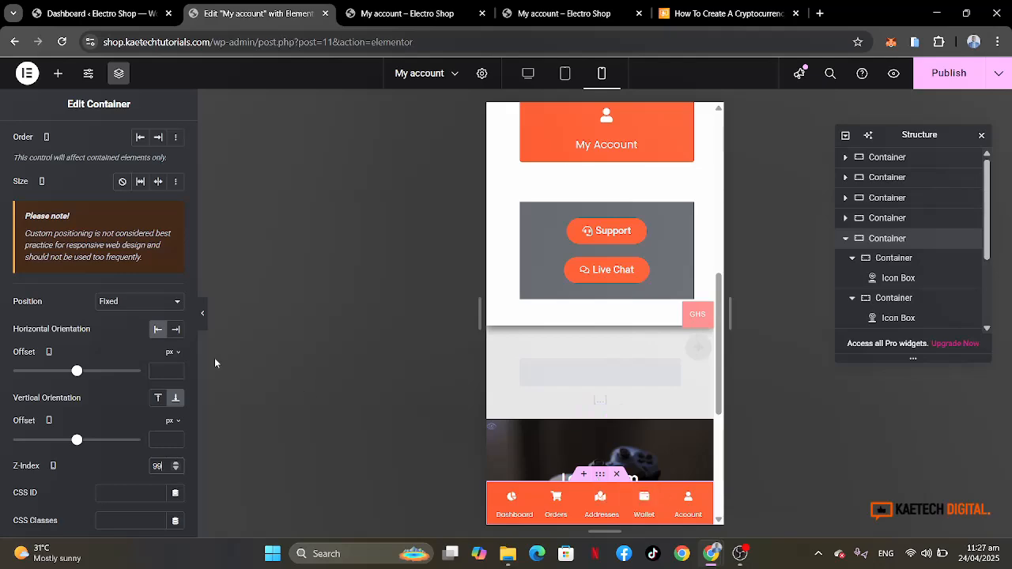
Hide the orange icon row's parent container on desktop through its responsive visibility settings.
scroll(51, 436, up, 3)
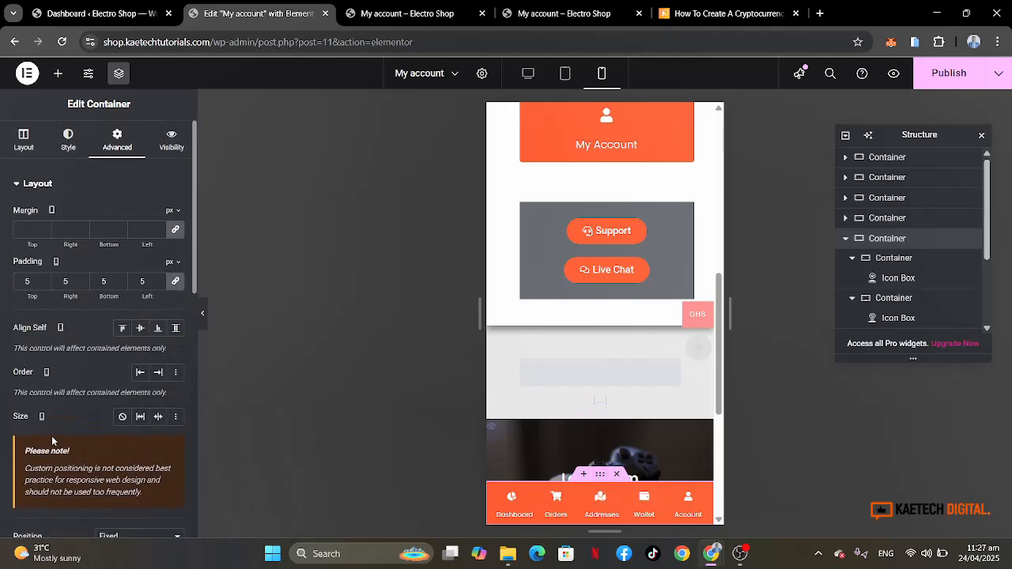
scroll(52, 440, down, 6)
scroll(52, 440, down, 1)
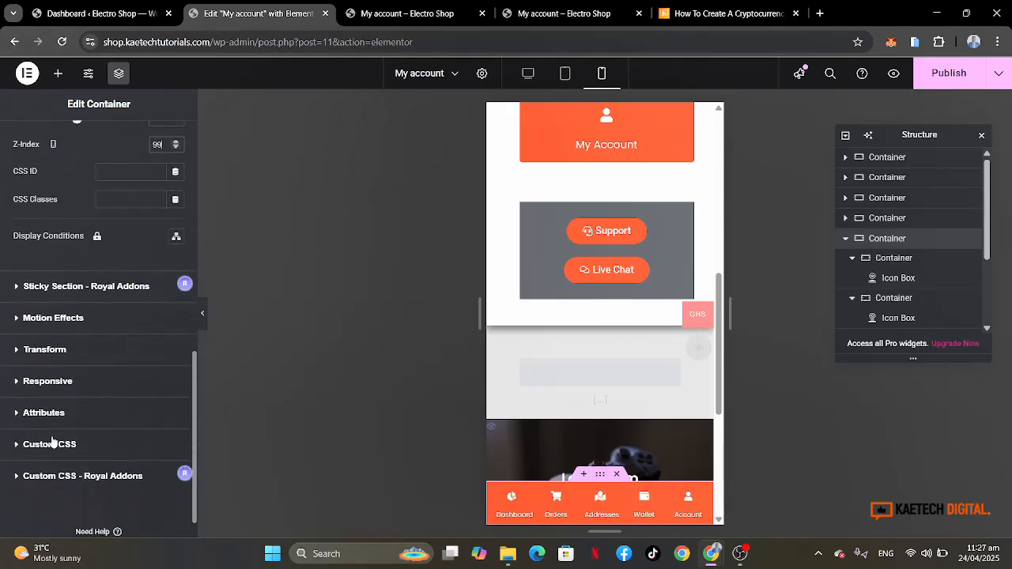
click(102, 381)
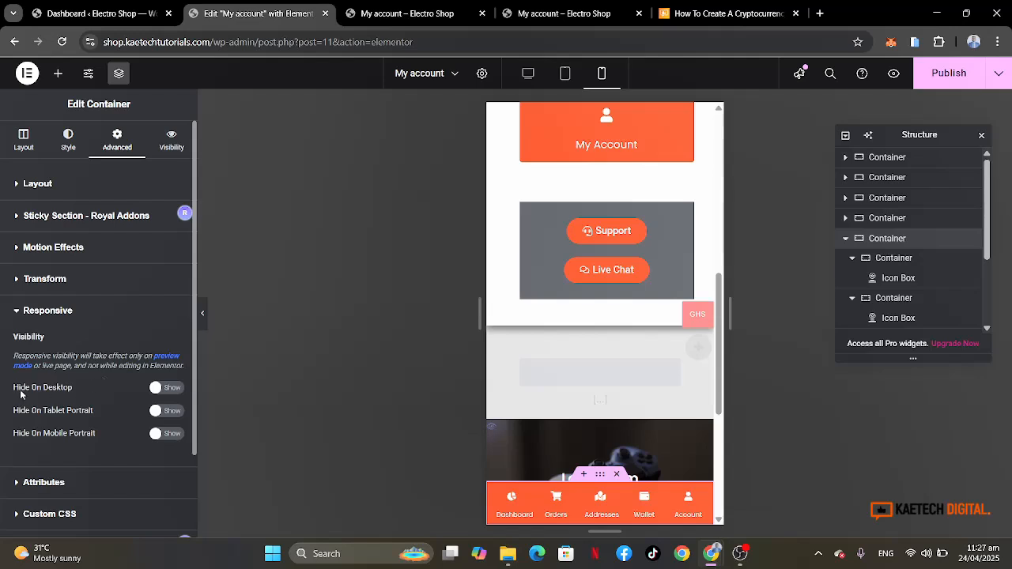
click(173, 393)
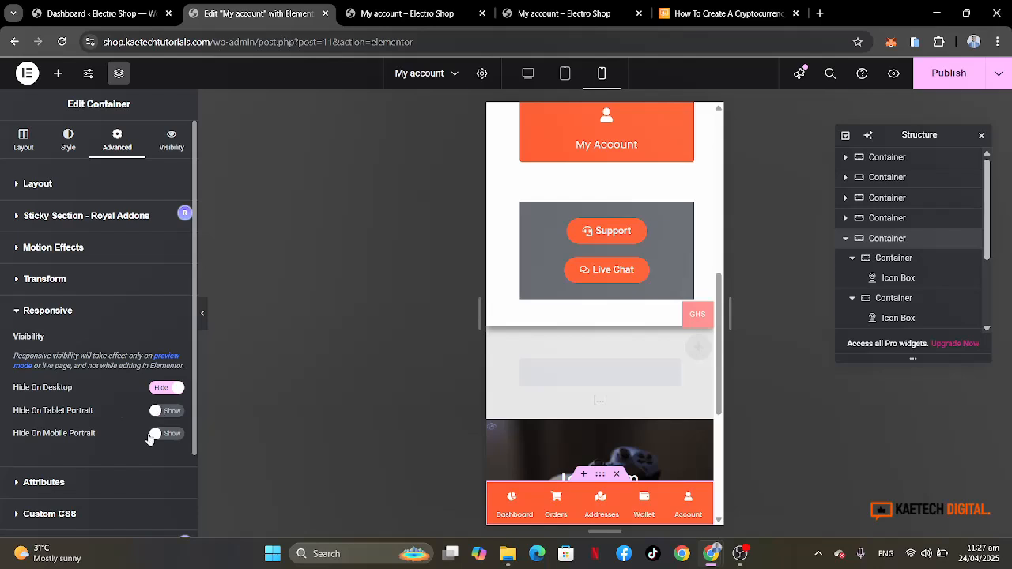
Hide the container with the stacked dashboard buttons on tablet portrait and mobile portrait, and preview the mobile page.
scroll(591, 327, up, 10)
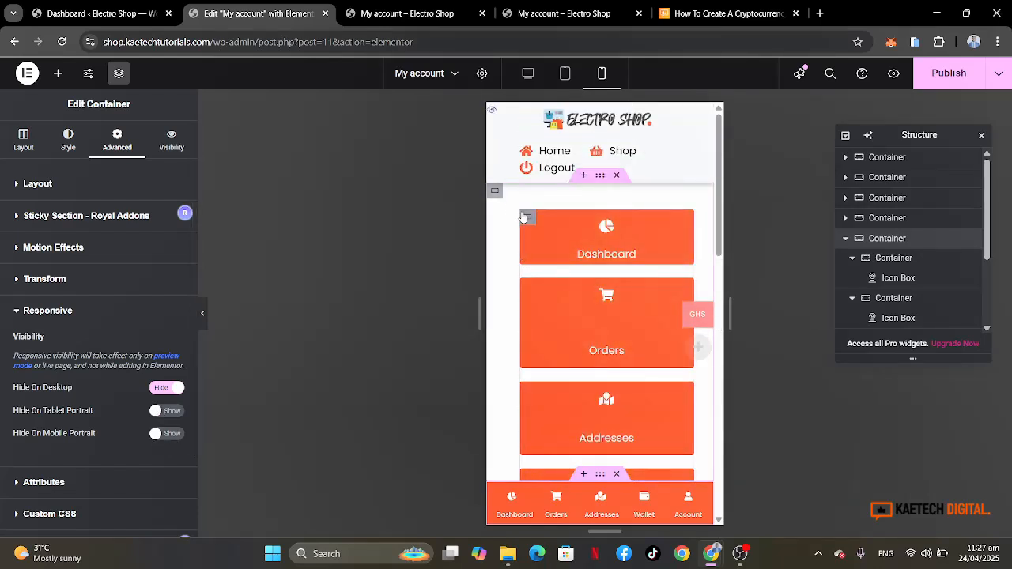
click(496, 194)
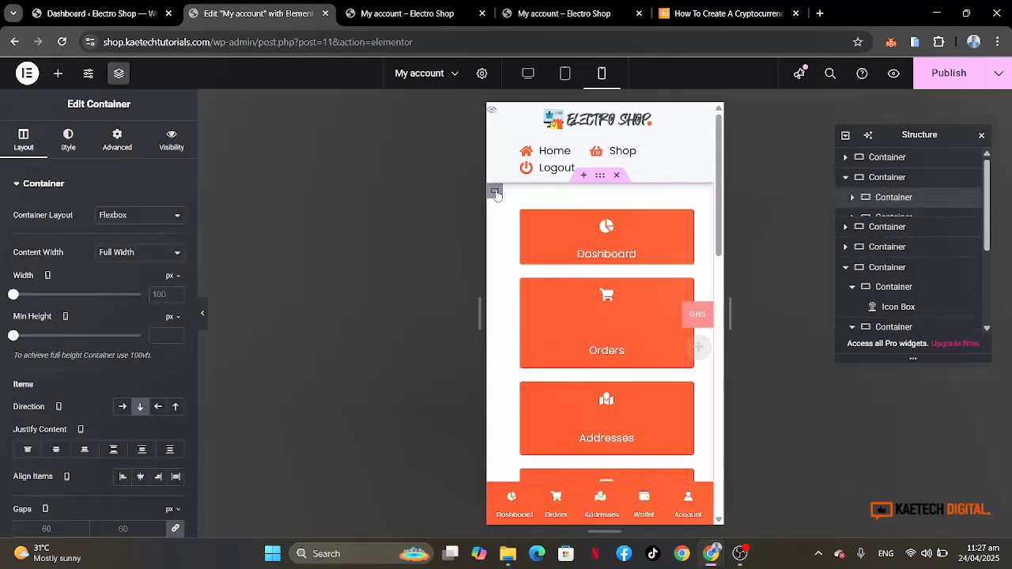
scroll(513, 291, down, 3)
scroll(512, 291, down, 3)
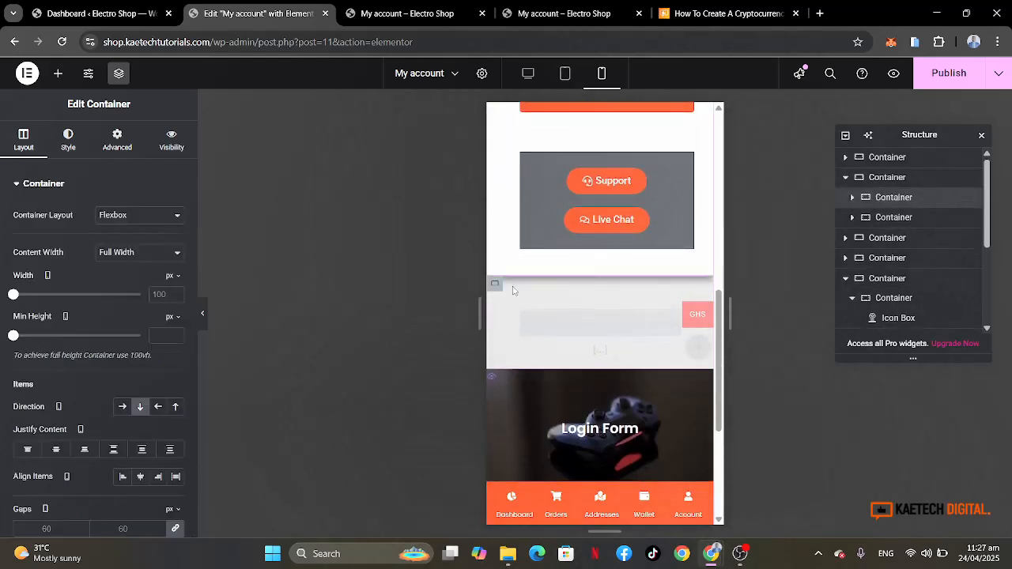
click(114, 154)
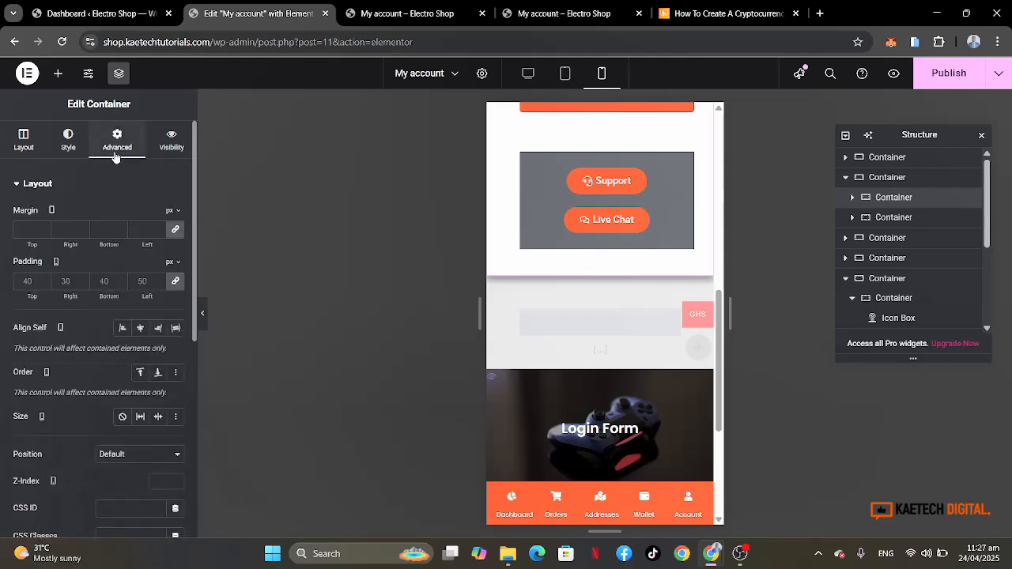
scroll(101, 349, down, 4)
click(102, 349)
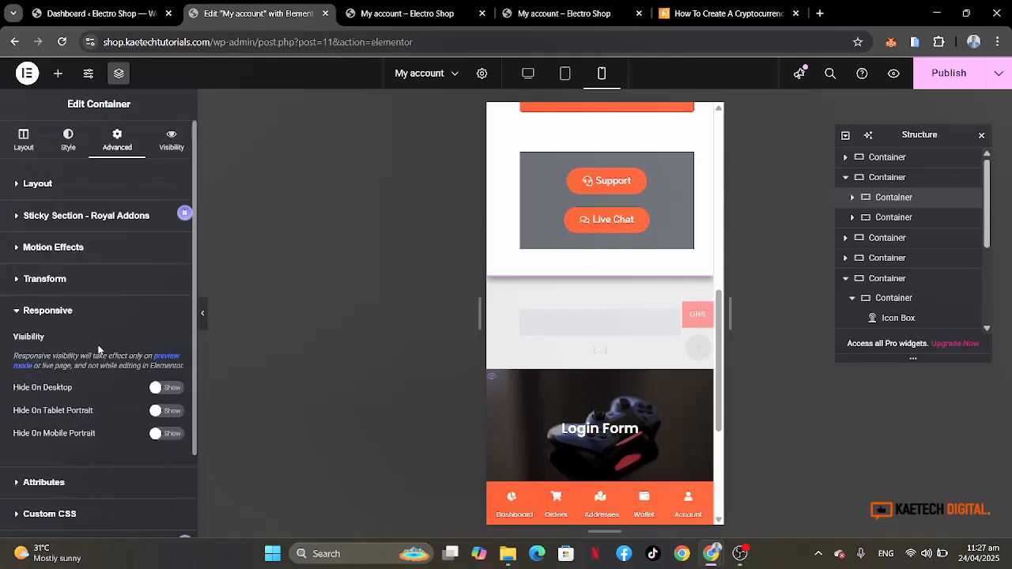
click(178, 412)
click(164, 434)
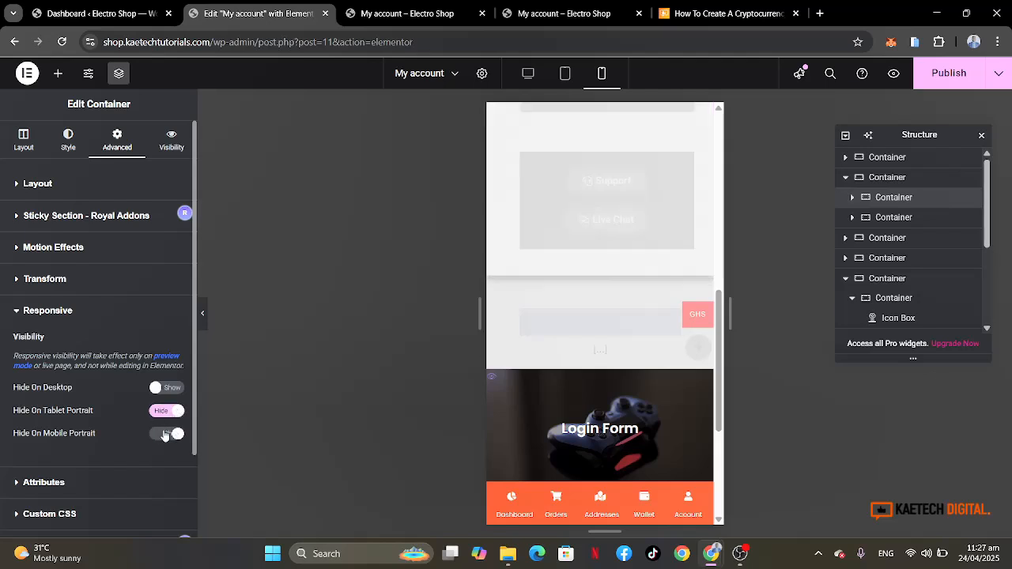
click(202, 315)
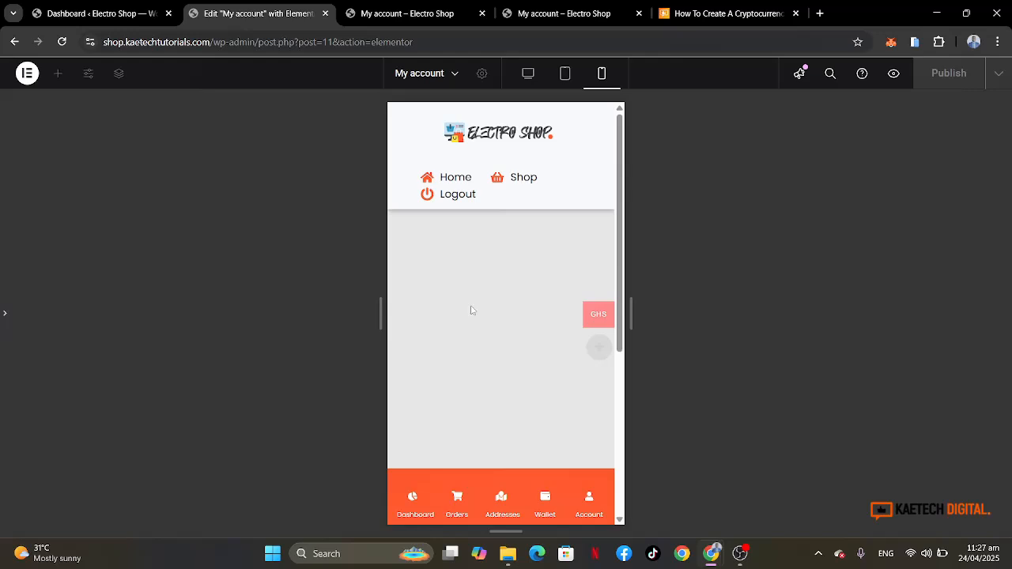
click(3, 316)
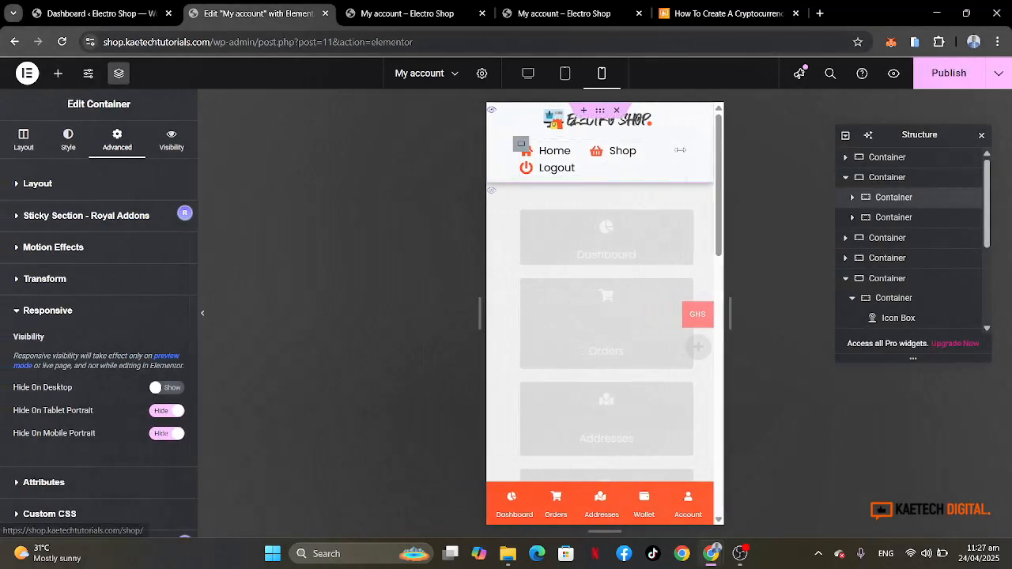
Set the icon size of the Home, Shop and Logout icon list in the header to 15 px.
click(674, 153)
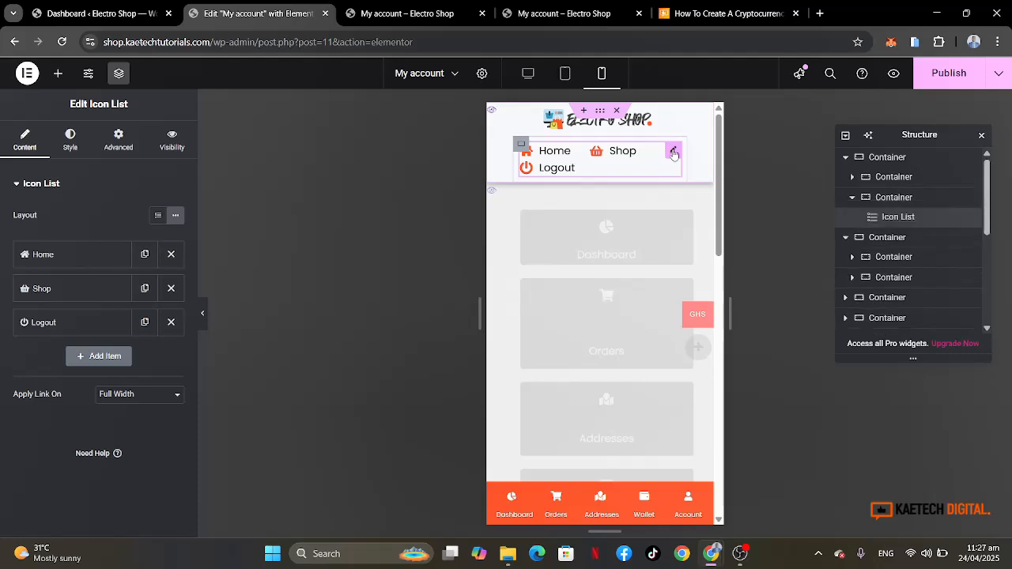
click(71, 153)
click(62, 341)
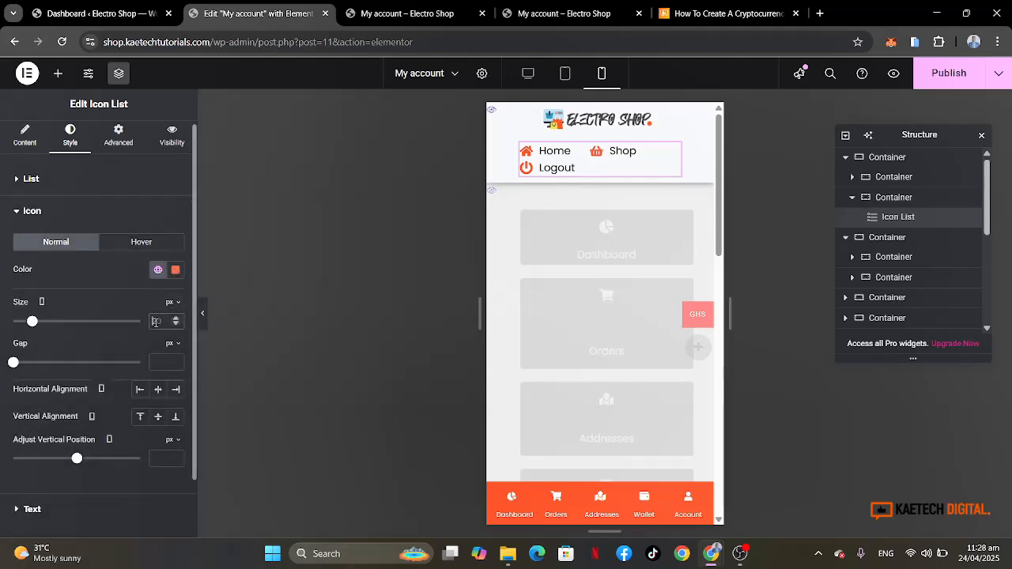
text(15)
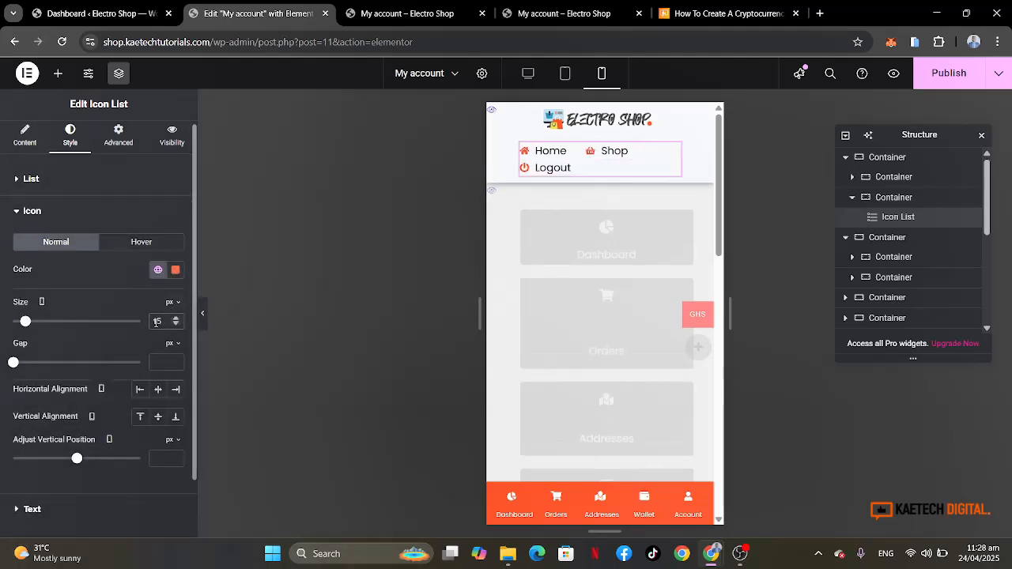
Set the text size of the header icon list's typography to 12 px.
click(97, 511)
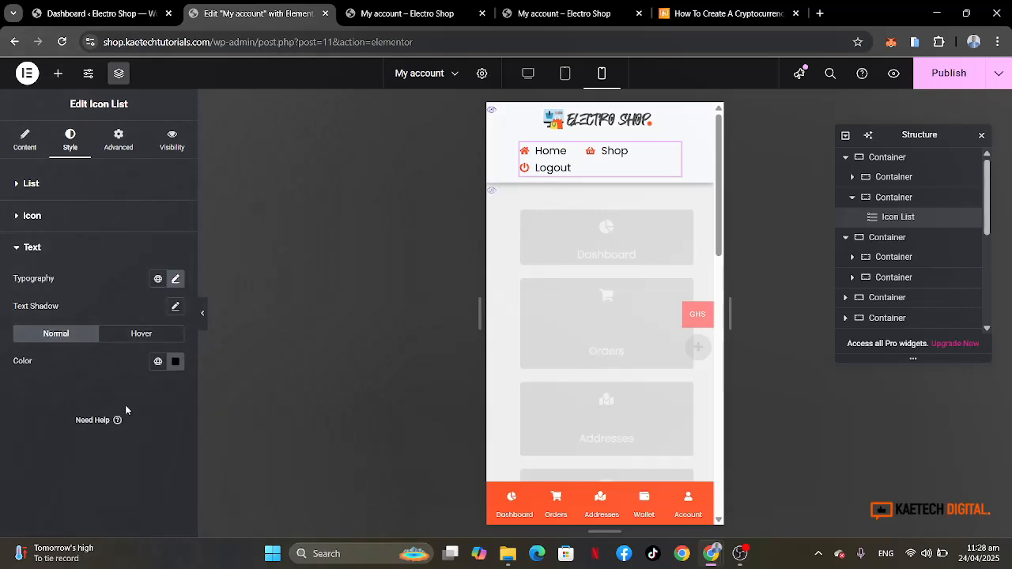
click(175, 279)
text(12)
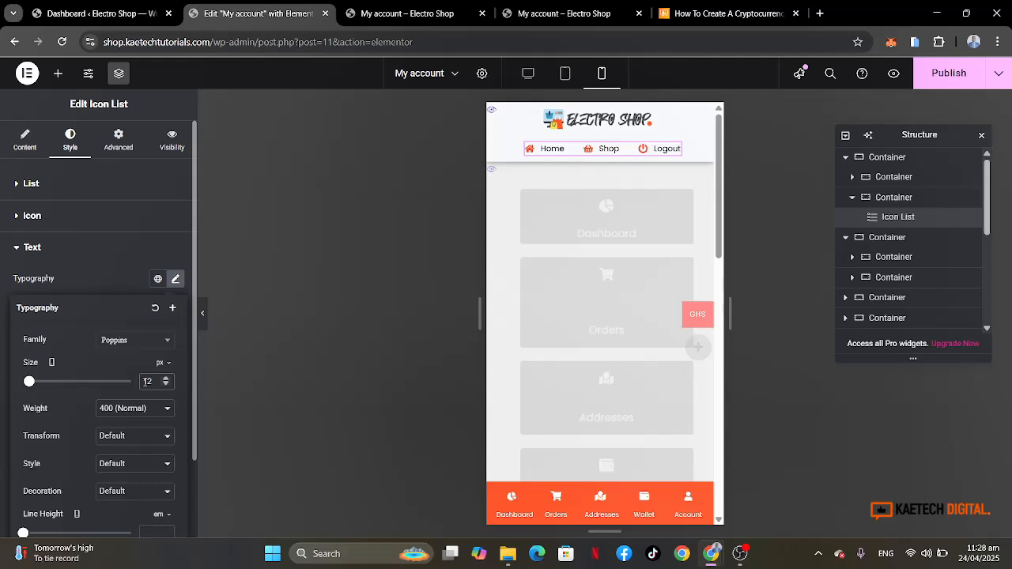
click(113, 280)
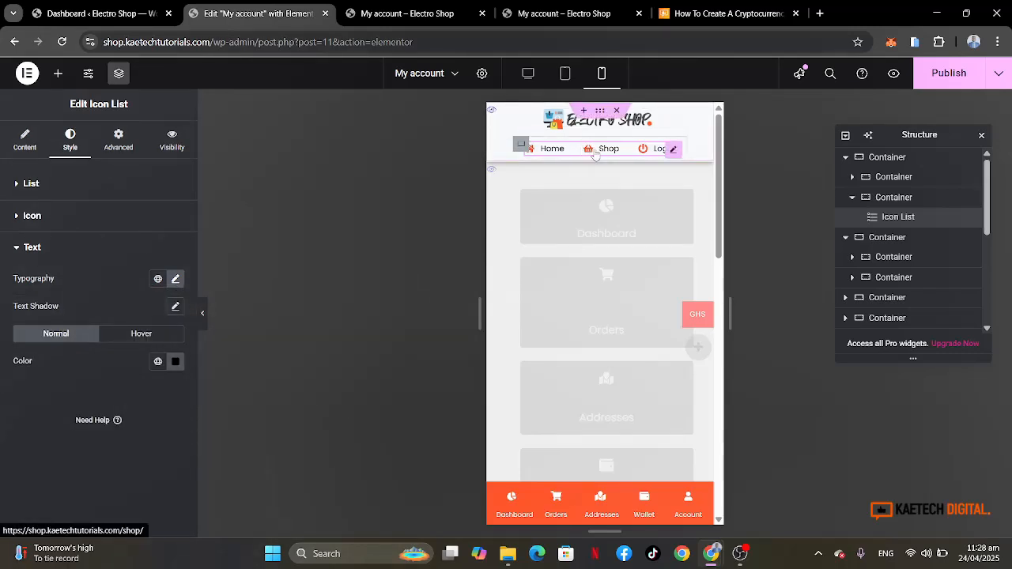
Set Align Items to center on the container around the header icon list.
click(45, 190)
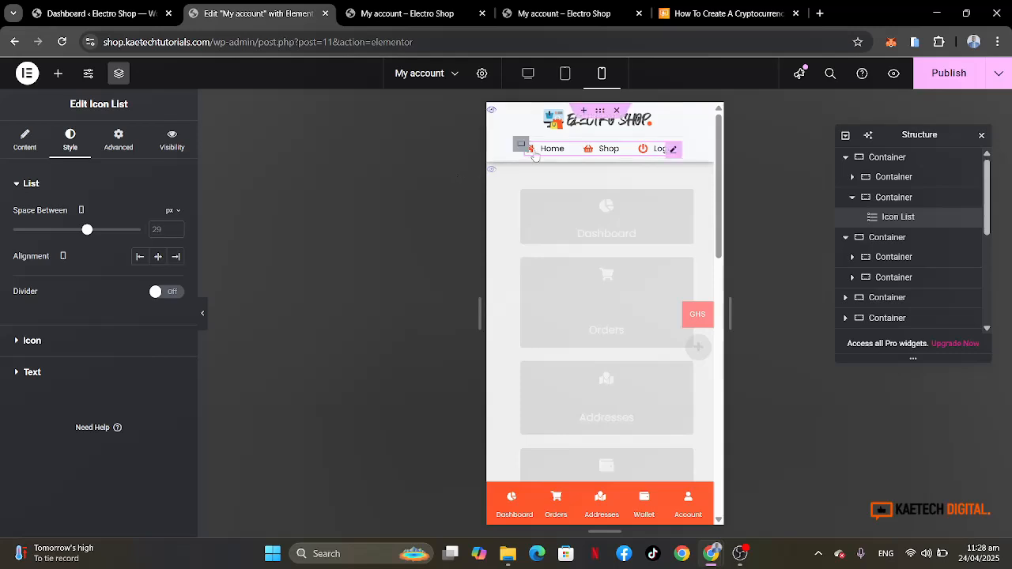
click(522, 147)
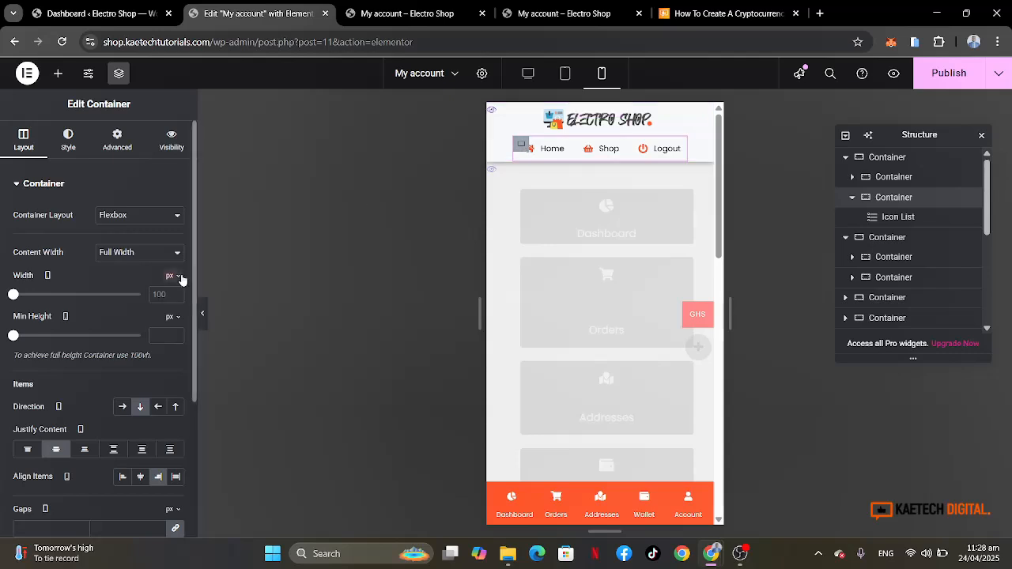
click(140, 479)
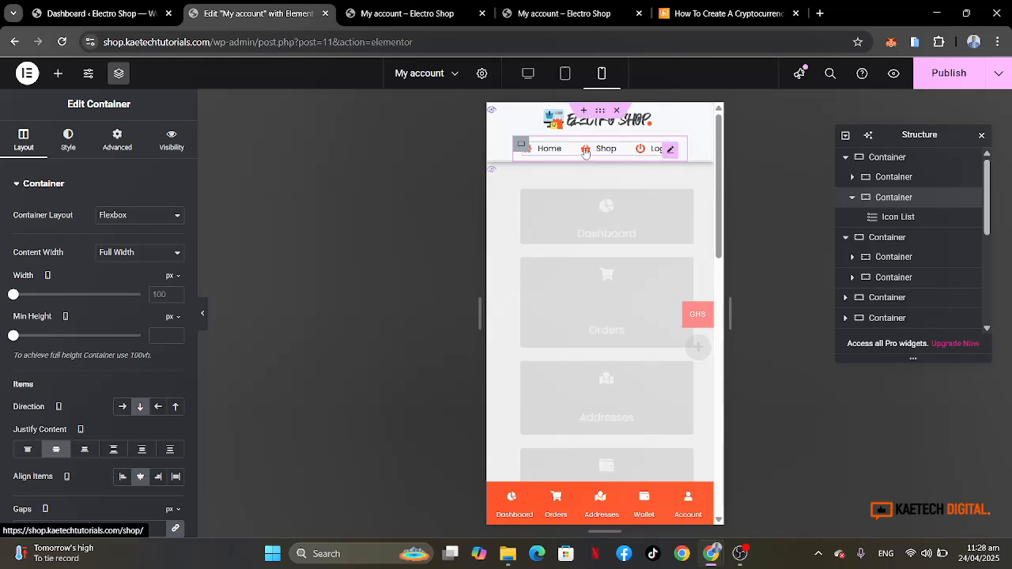
Set the width of the Electro Shop logo image in the header to 50%.
click(673, 121)
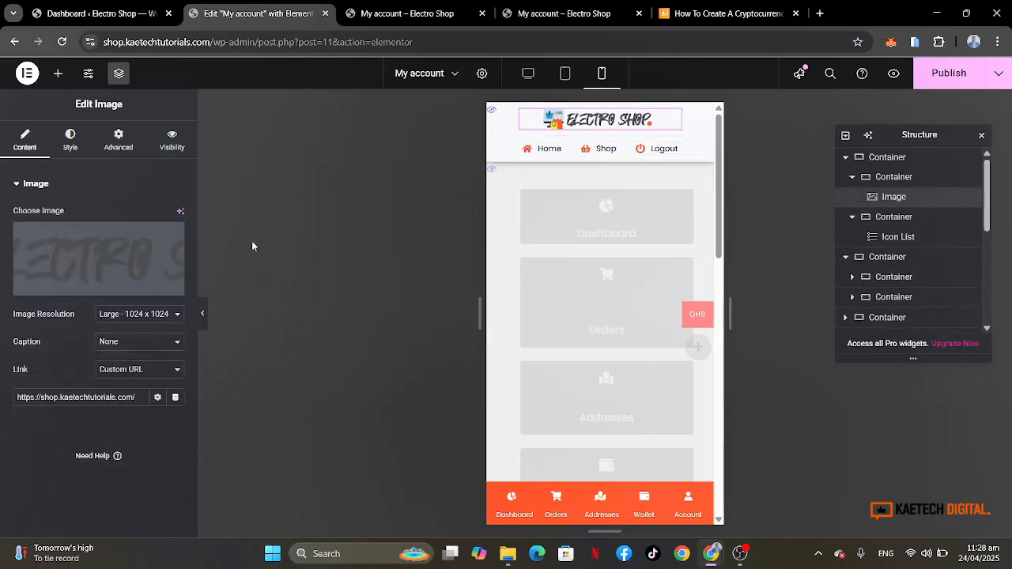
click(70, 140)
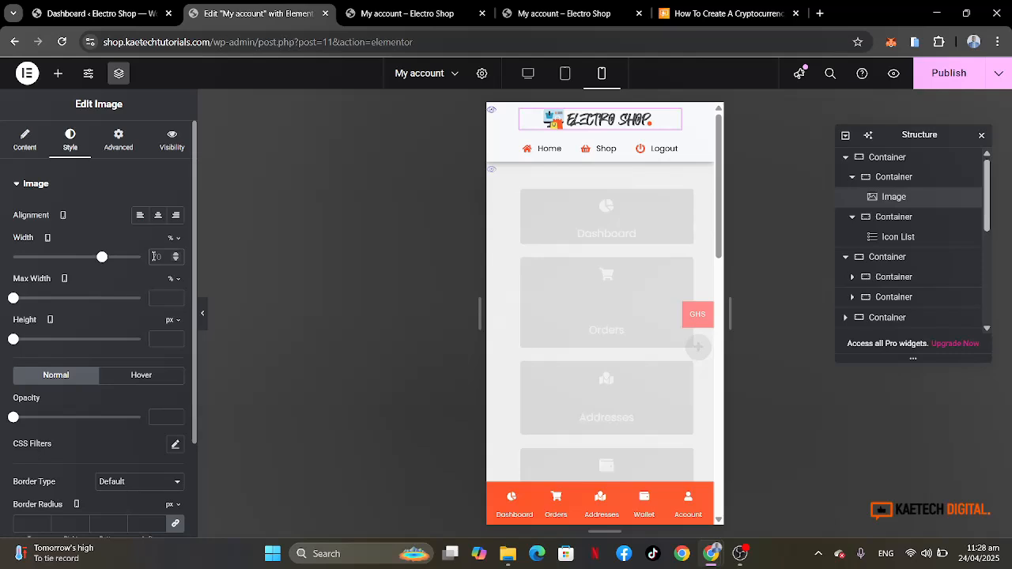
text(50)
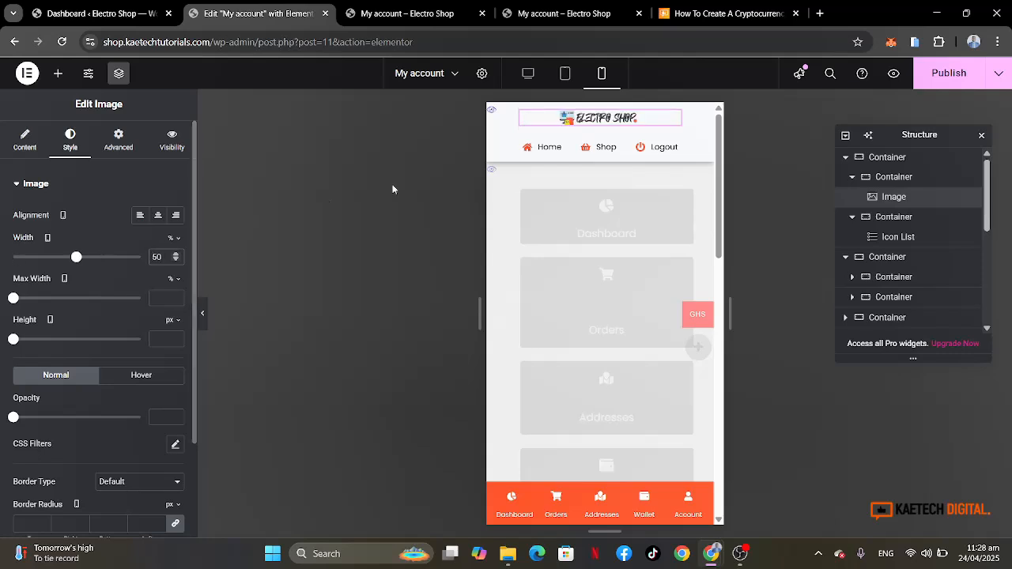
Set the mobile padding of the main header container to 20 px top, 10 px bottom and 0 on the other two sides.
click(600, 111)
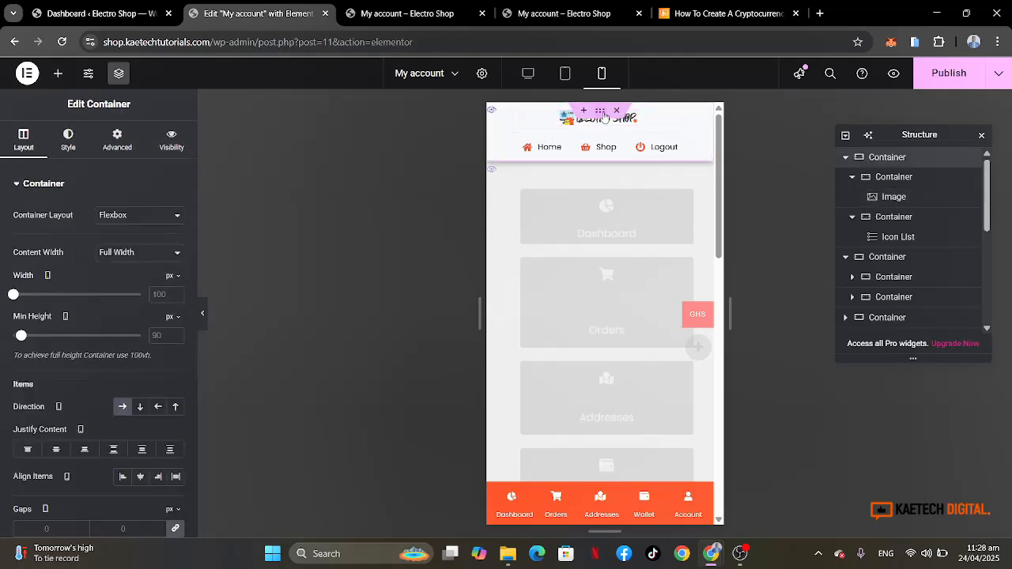
click(116, 142)
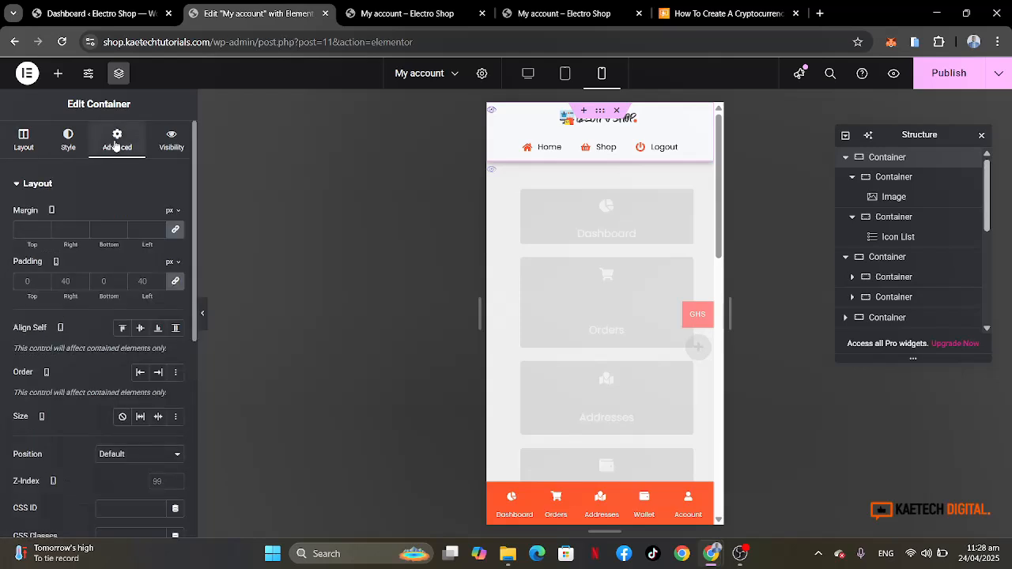
click(175, 283)
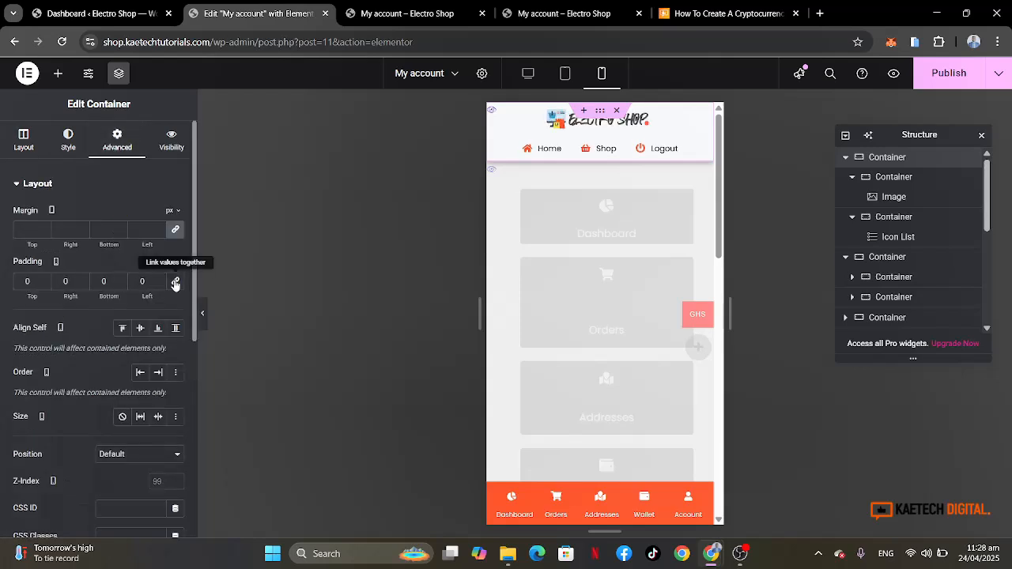
click(21, 280)
text(20)
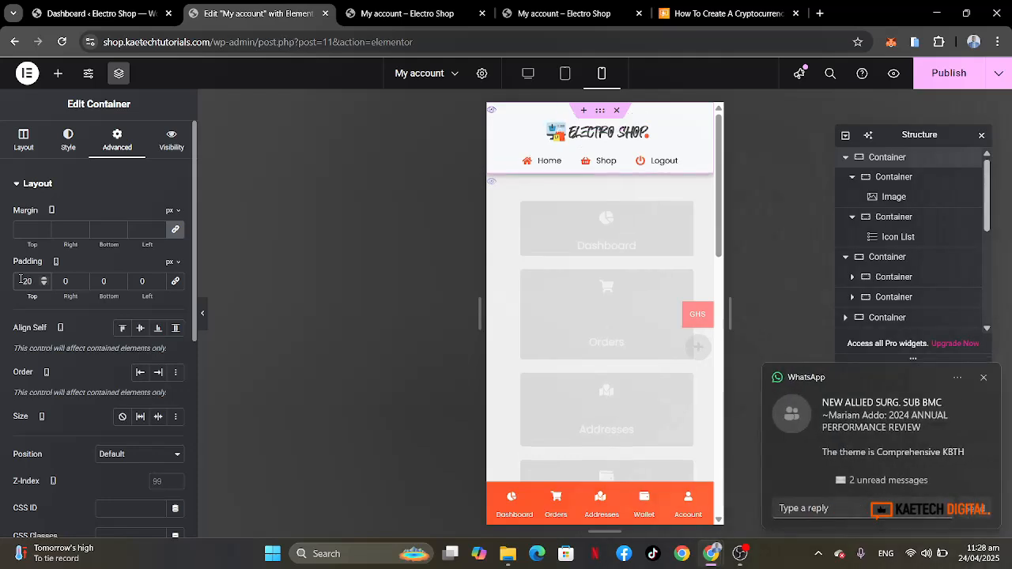
click(98, 280)
text(1)
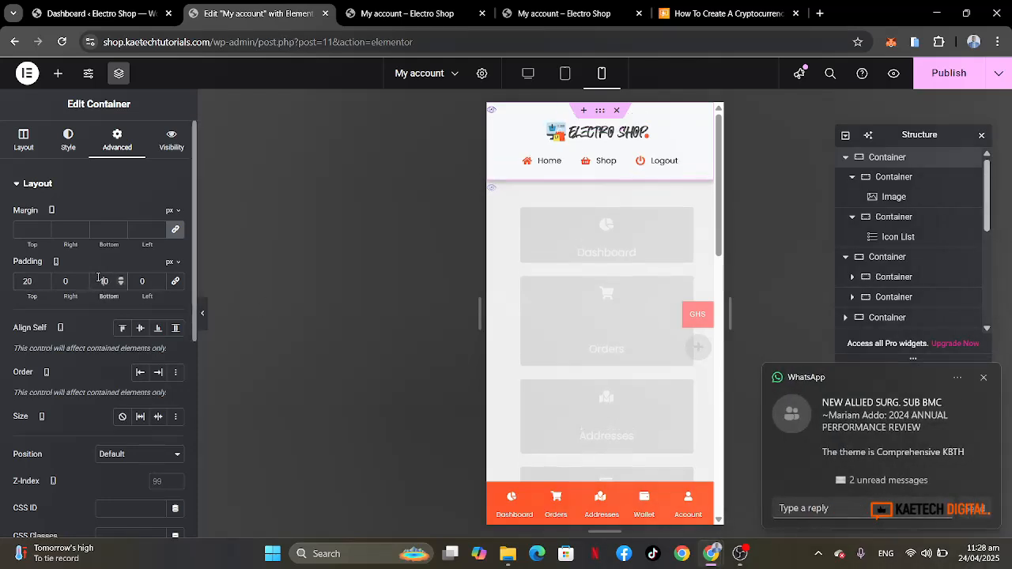
click(987, 377)
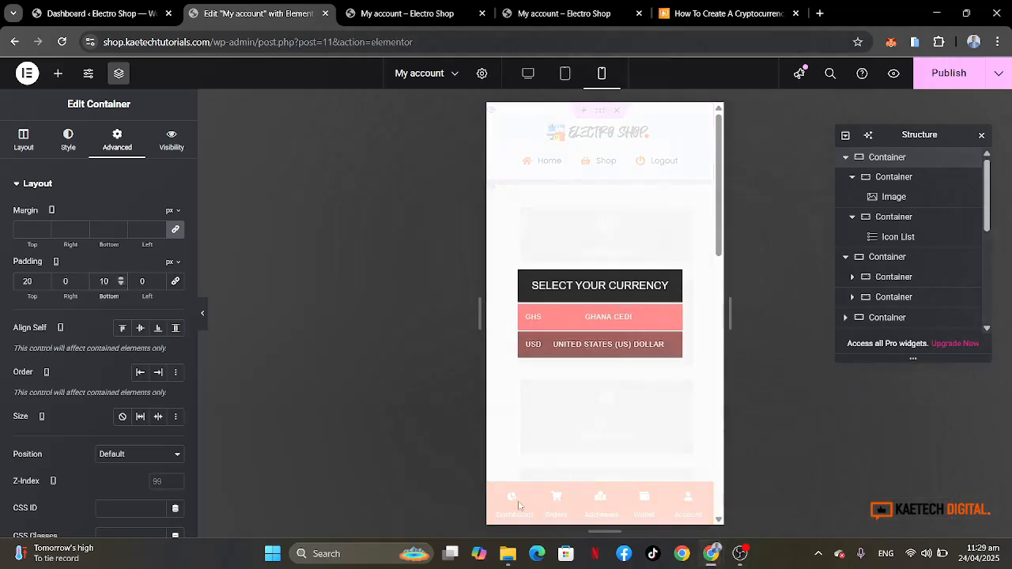
Preview the mobile layout of the header with the editing panels hidden.
click(528, 446)
scroll(575, 476, down, 3)
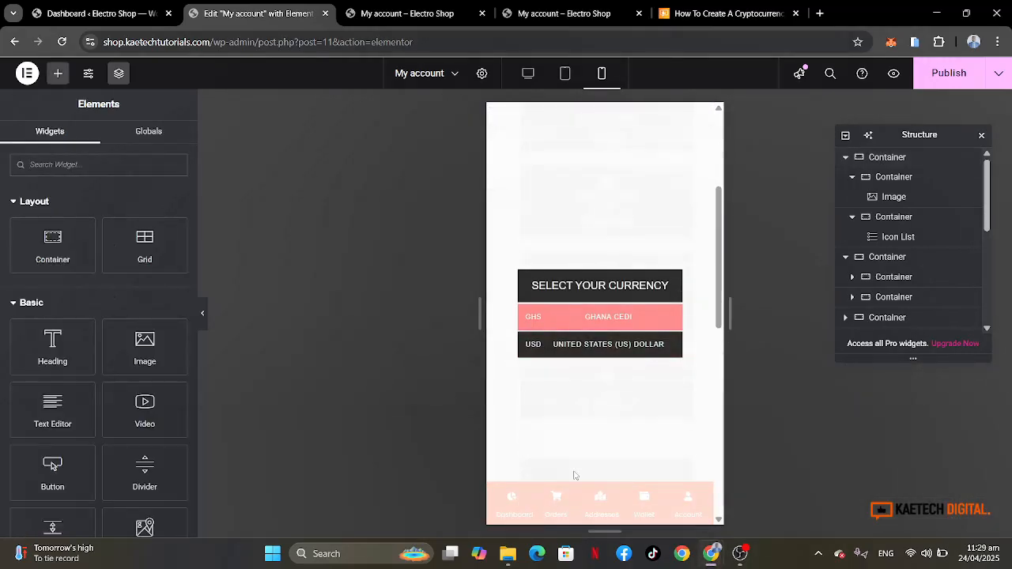
scroll(570, 404, up, 3)
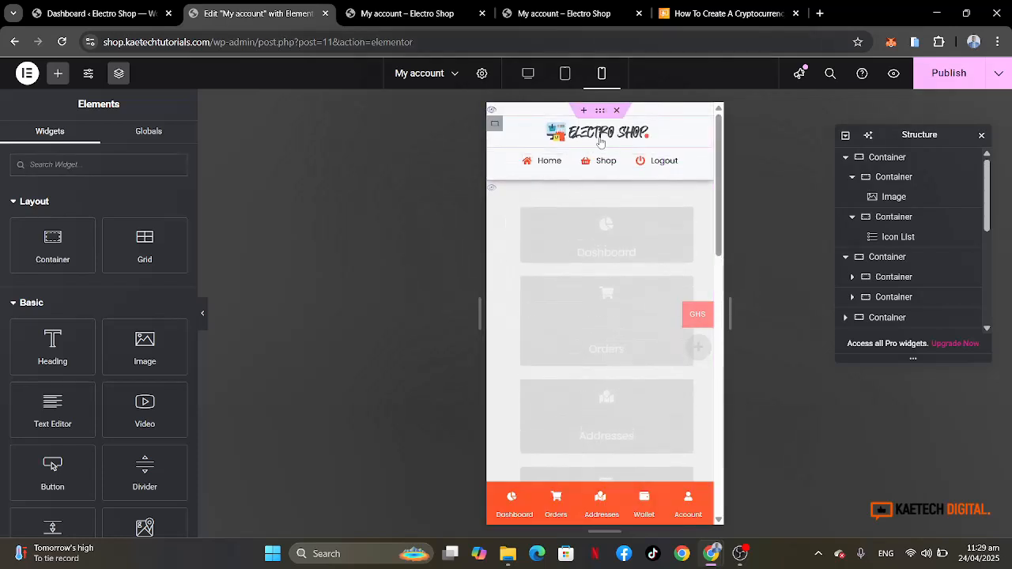
click(206, 313)
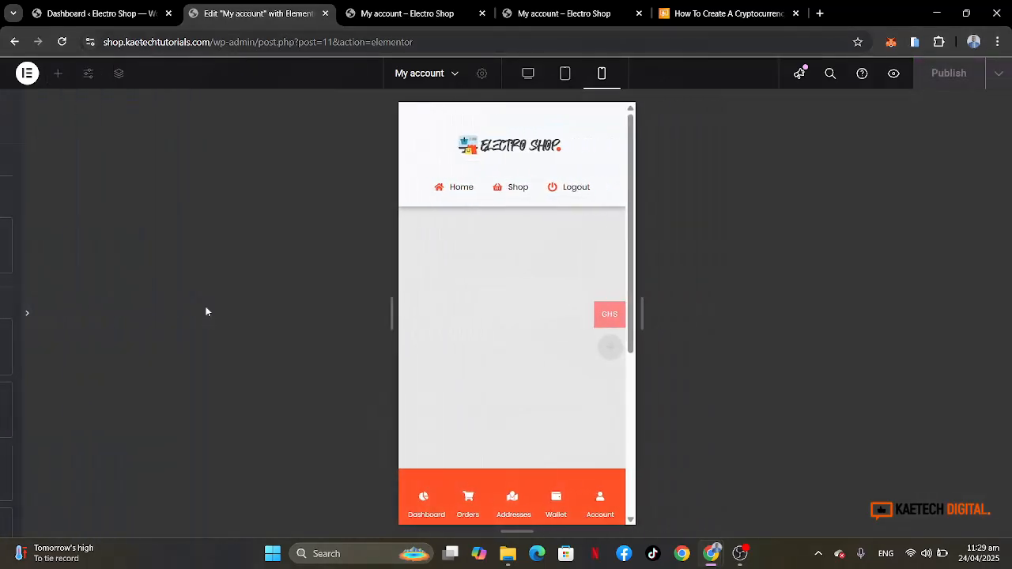
click(3, 317)
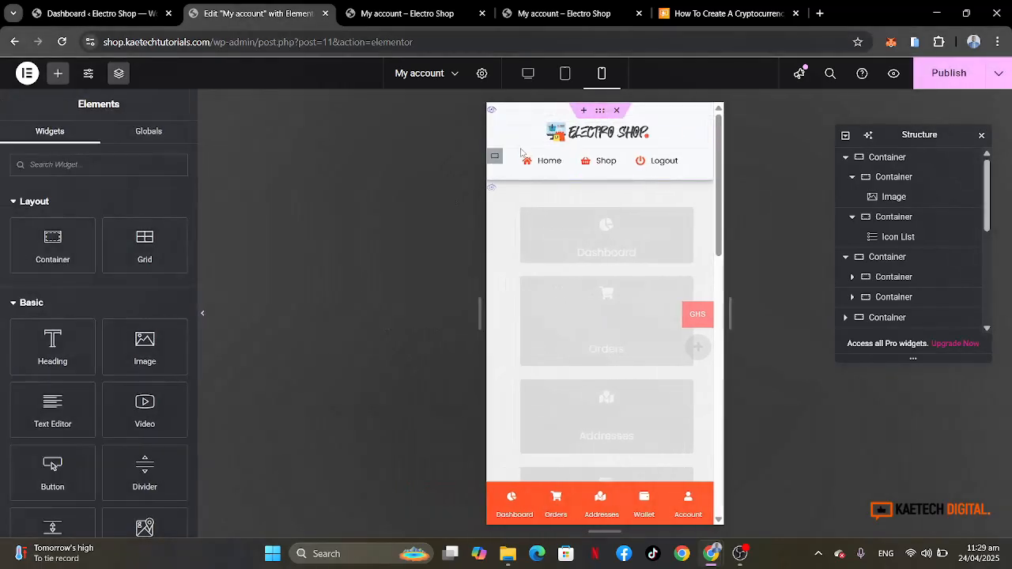
Set the mobile padding of the container around the Electro Shop logo to 0 on all sides.
click(496, 126)
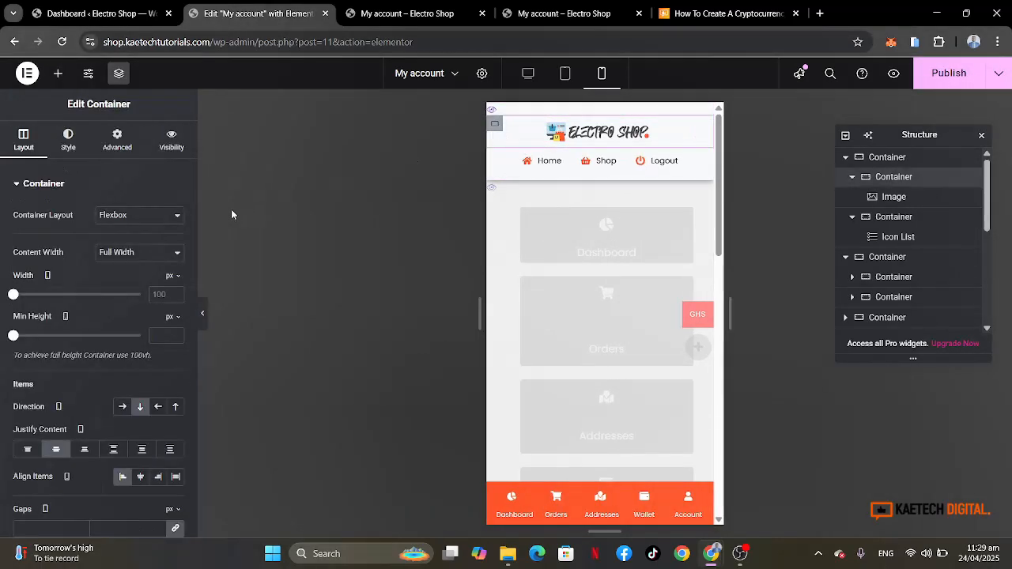
click(119, 147)
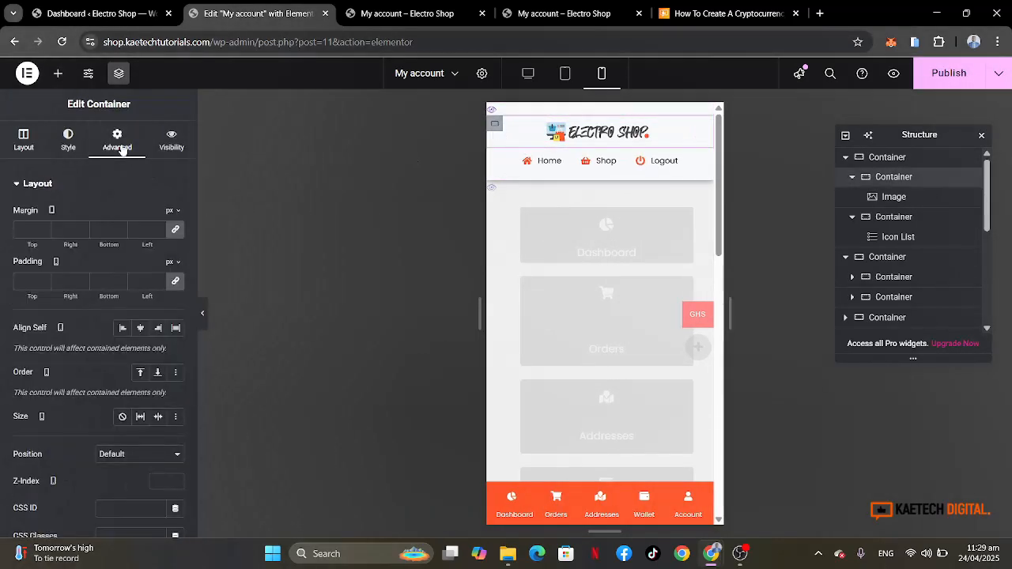
click(146, 281)
text(0)
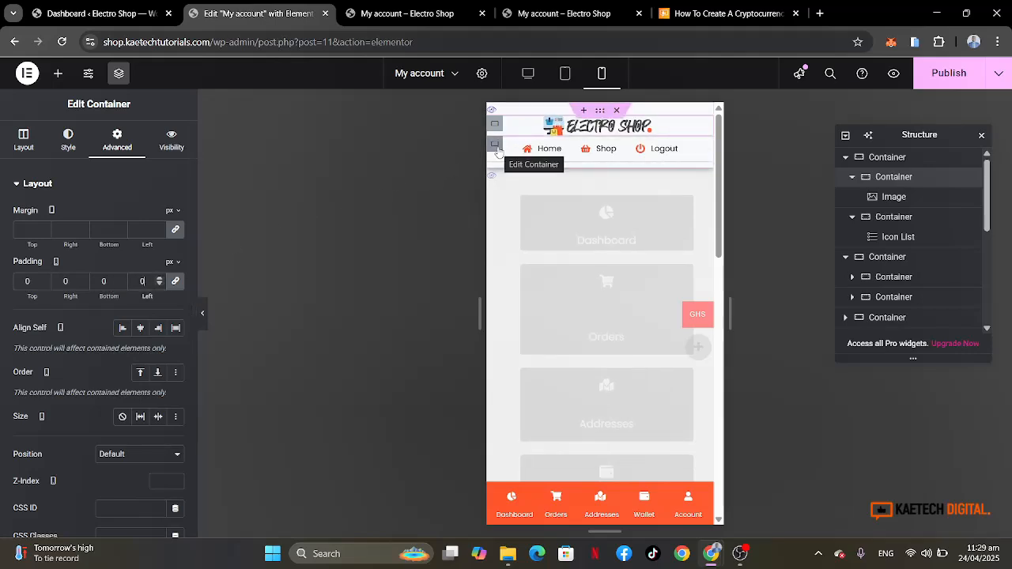
Set the mobile padding of the container around the Home, Shop and Logout icon list to 0 on all sides.
click(496, 145)
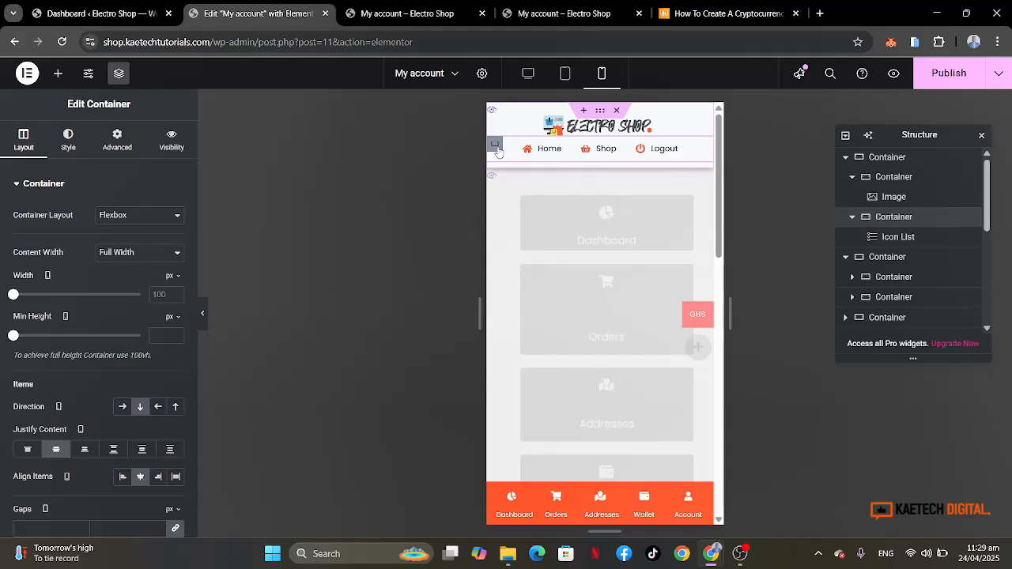
click(125, 136)
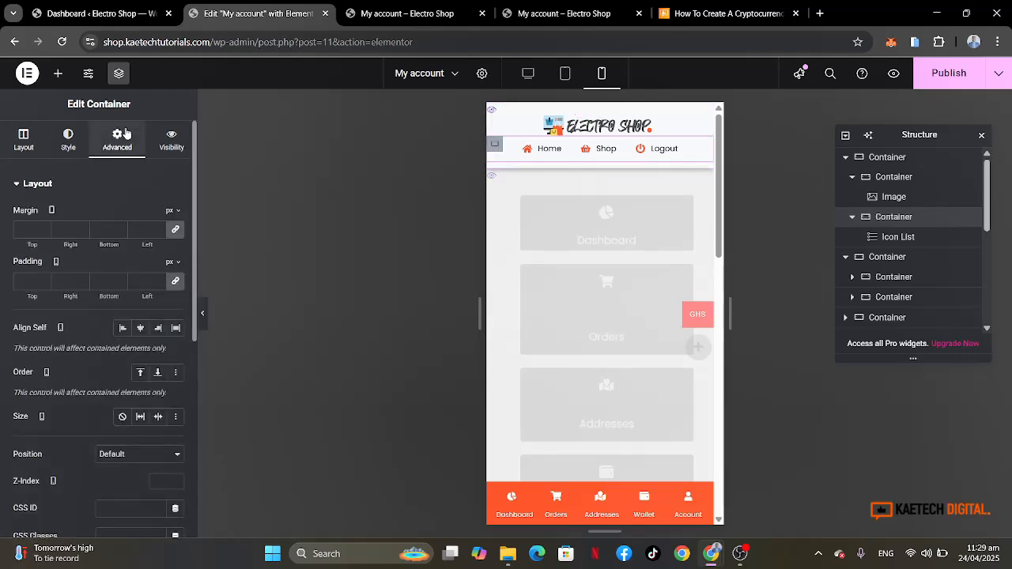
click(26, 283)
text(0)
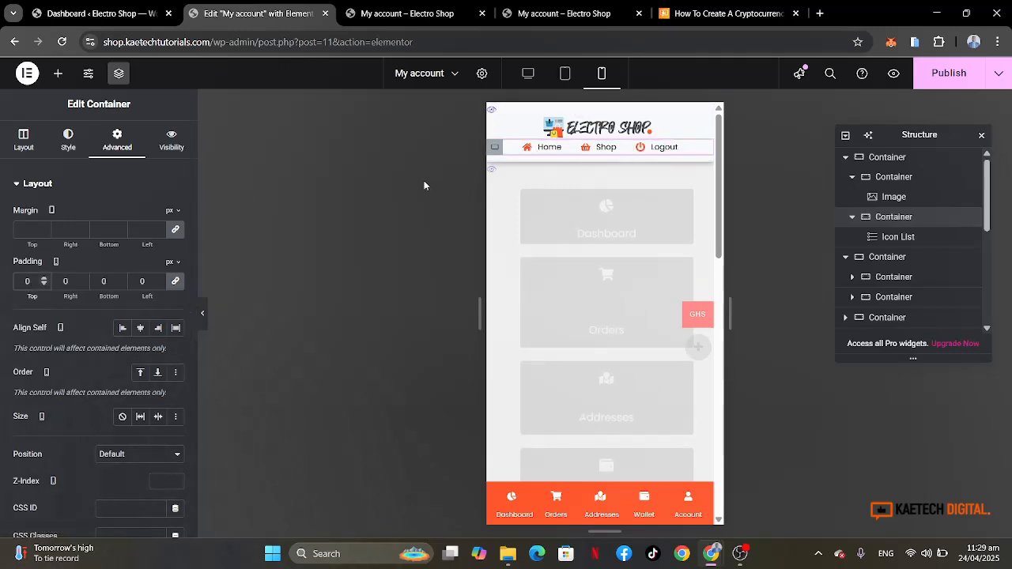
Set the top padding of the main header container to 10 px.
click(600, 117)
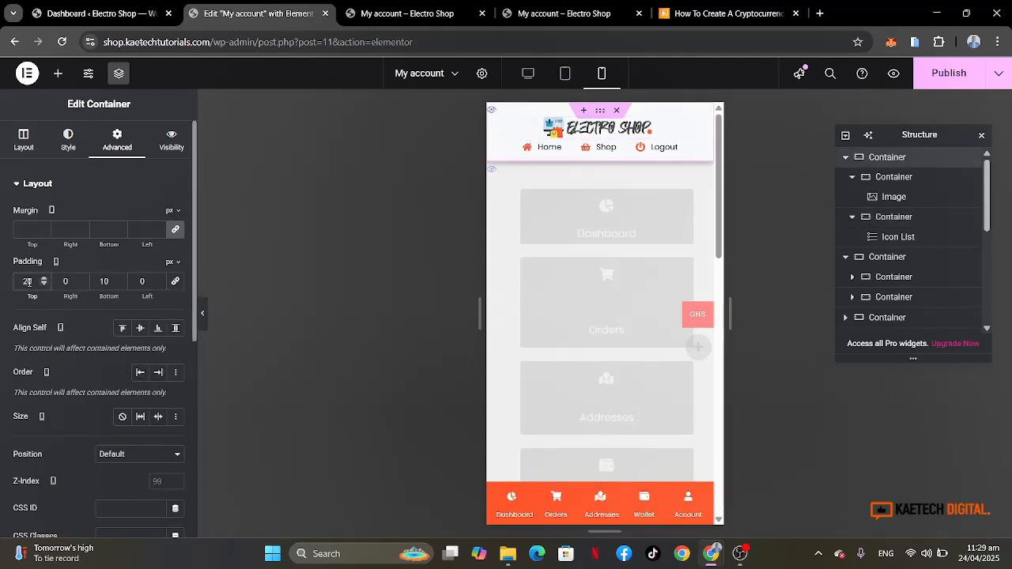
key(BackSpace)
text(1)
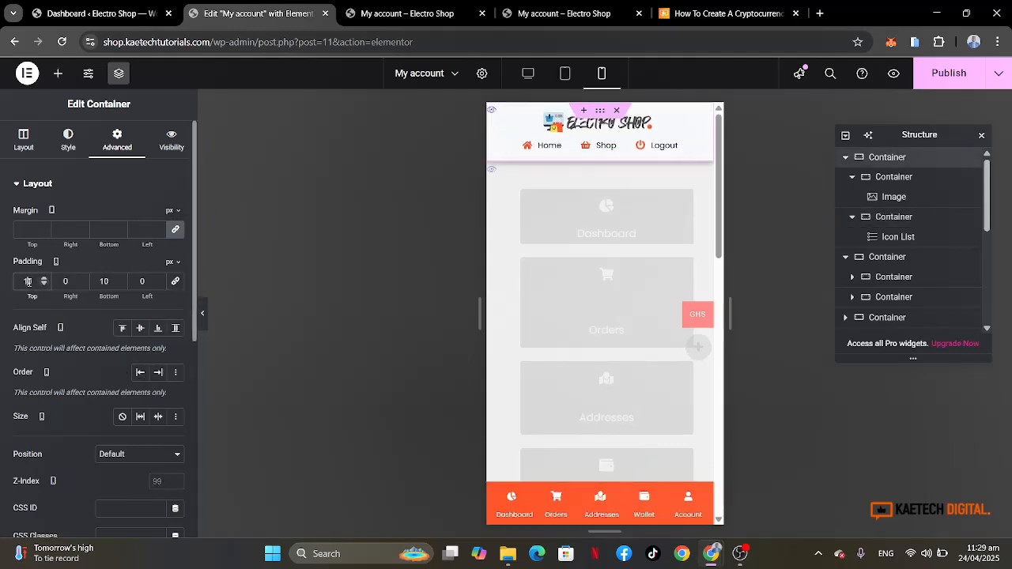
Set the column and row gaps of the main header container to 10 px and preview the mobile header.
click(14, 145)
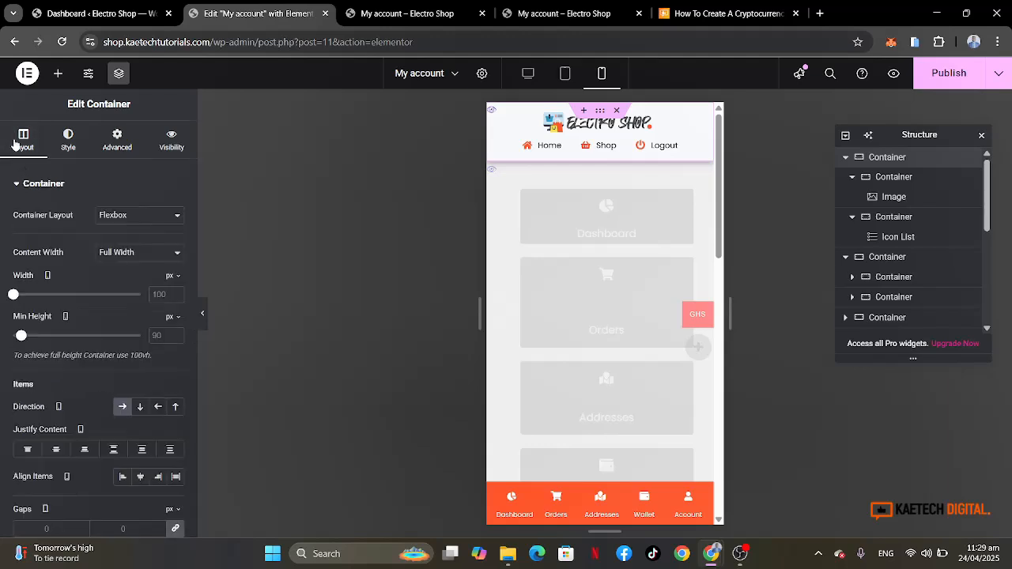
scroll(65, 412, down, 2)
click(47, 376)
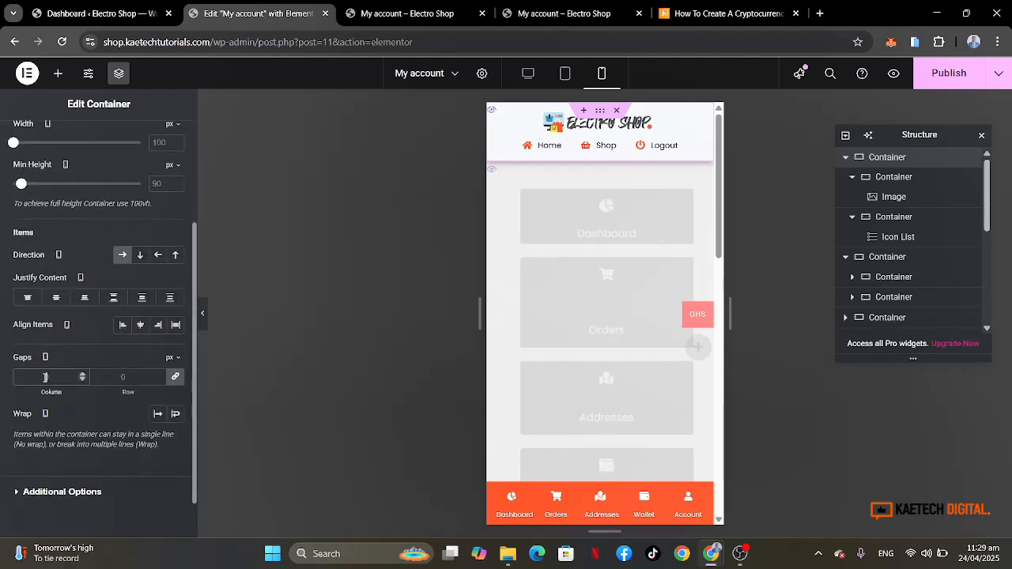
text(5)
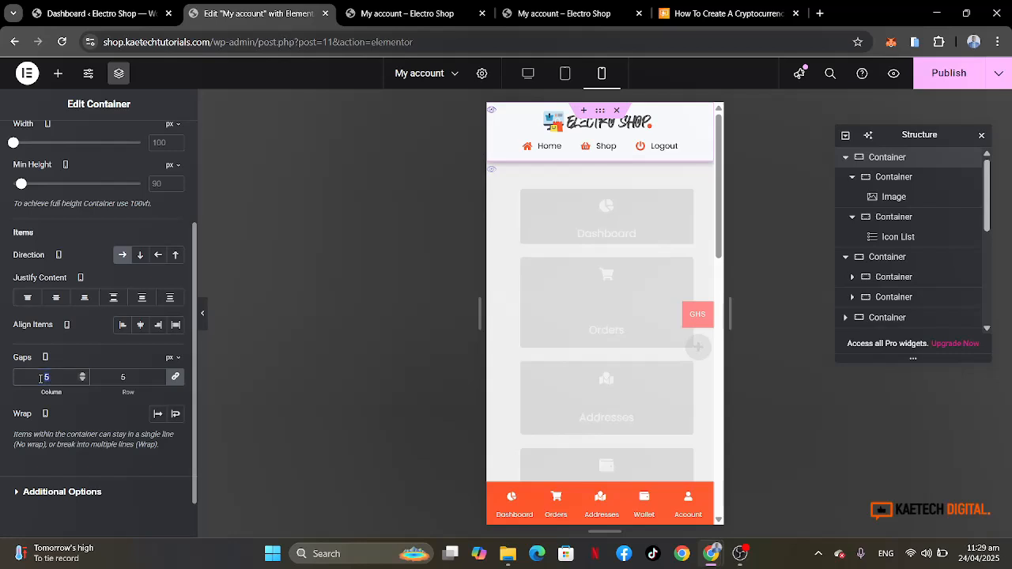
text(10)
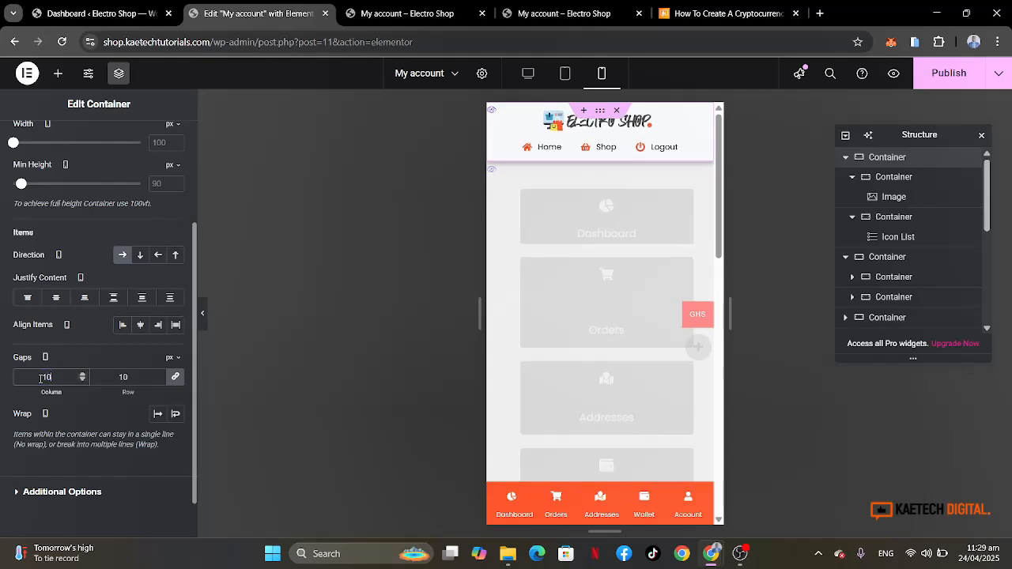
click(202, 313)
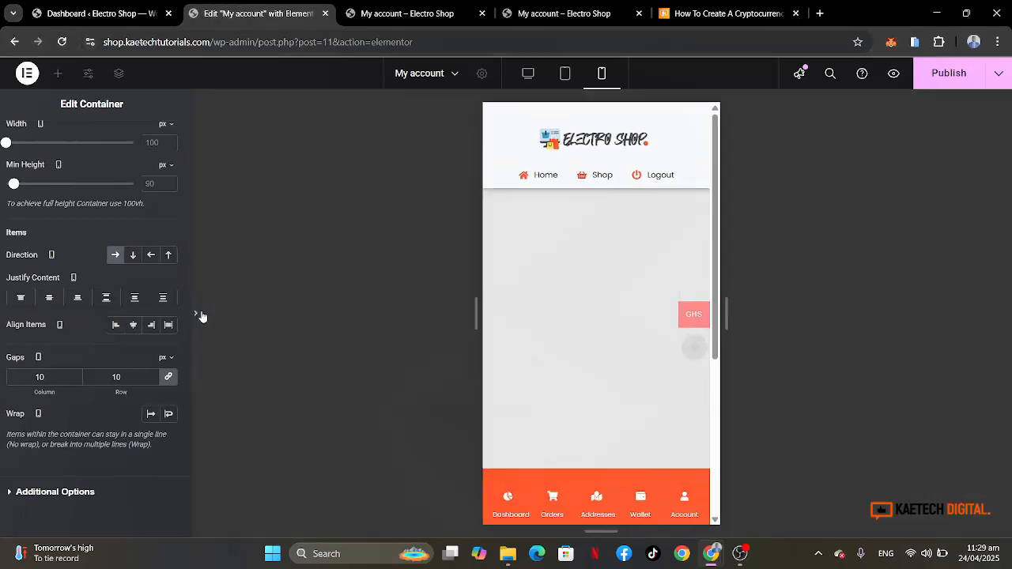
click(3, 312)
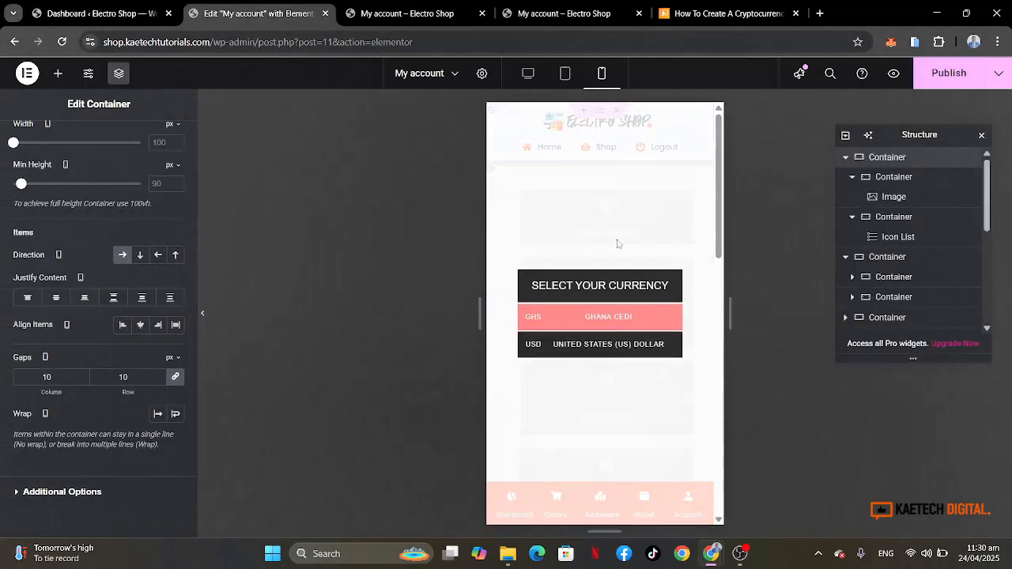
click(618, 246)
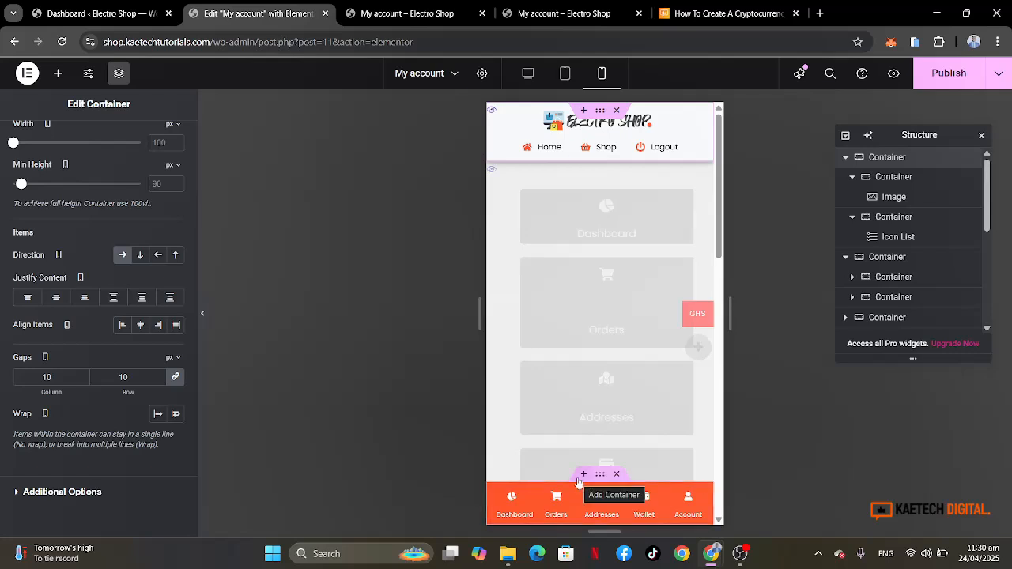
Switch to the tablet layout and set the icon position of the Dashboard icon box in the bottom bar to Top.
click(565, 74)
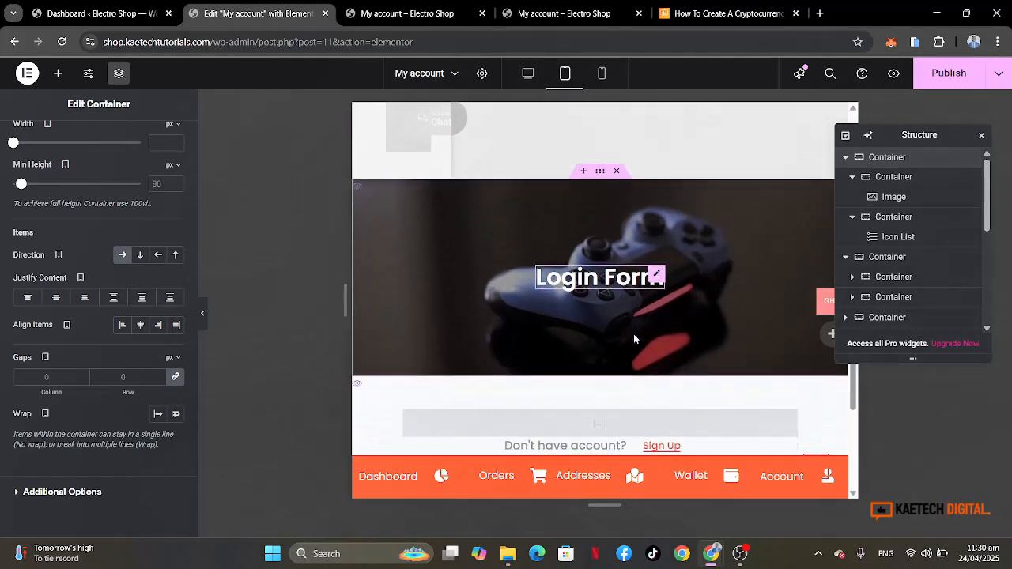
click(442, 476)
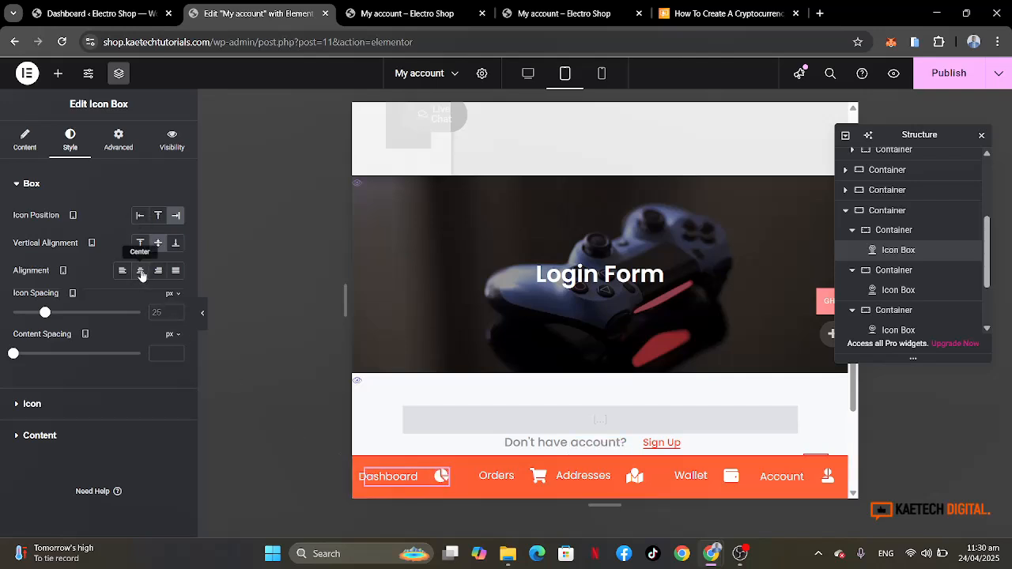
click(158, 215)
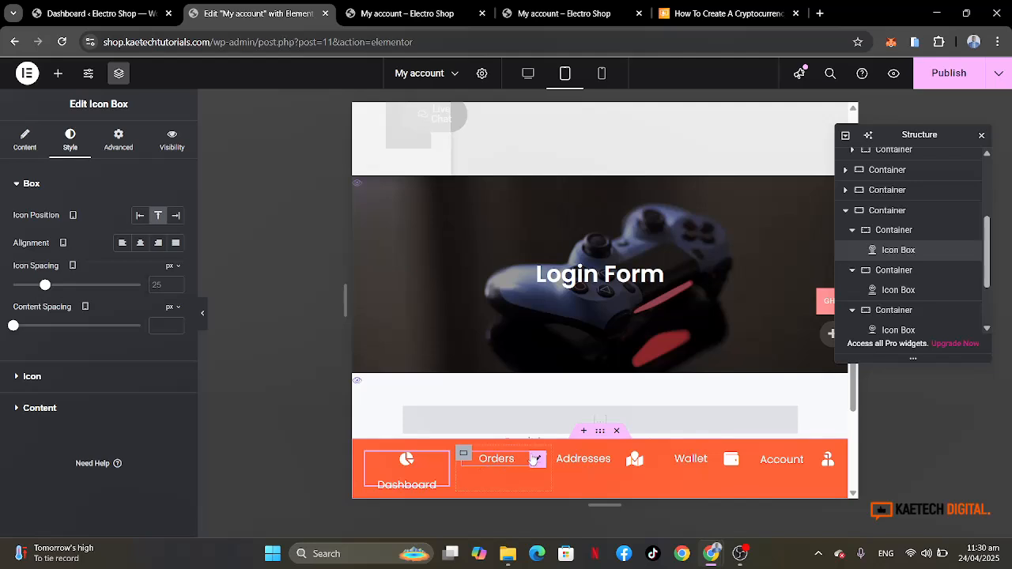
Set the icon position of the Orders, Addresses and Wallet icon boxes in the tablet bottom bar to Top.
click(538, 461)
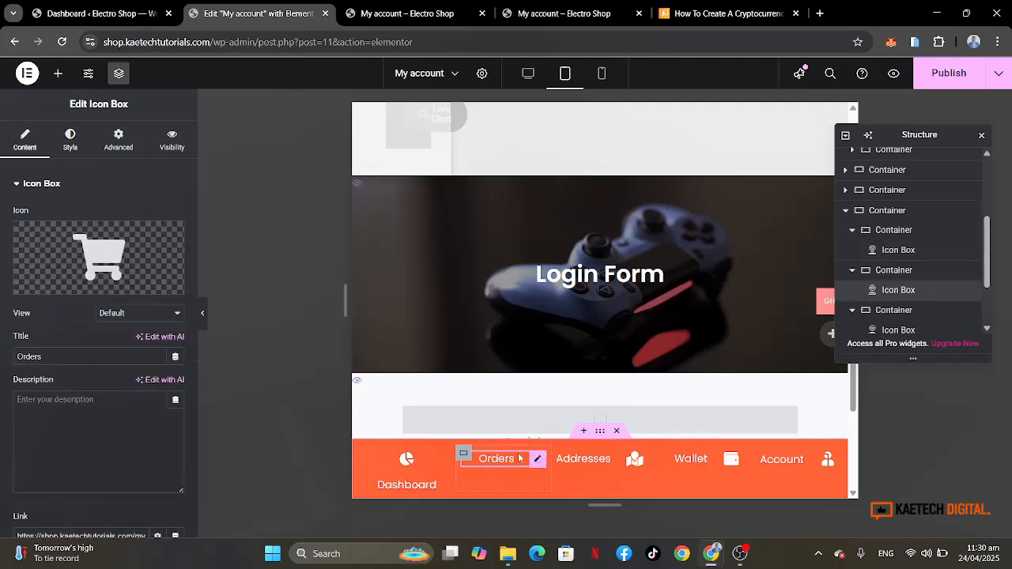
click(70, 140)
click(158, 215)
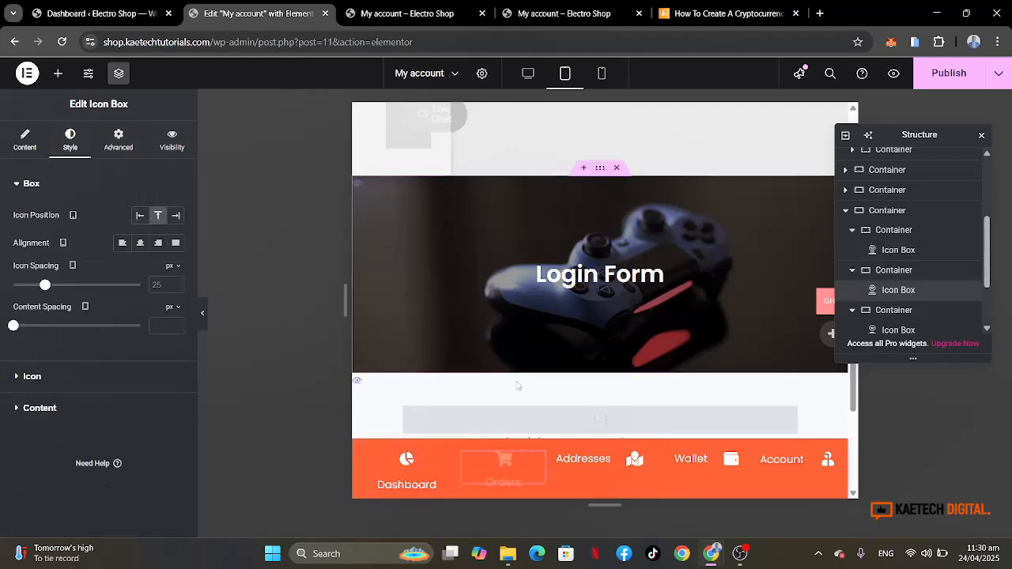
click(634, 459)
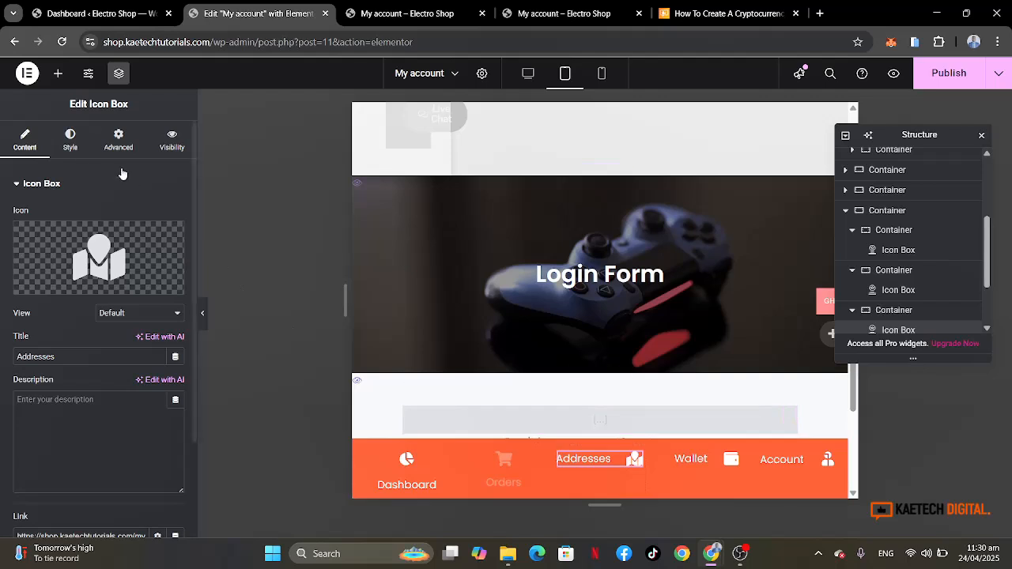
click(78, 147)
click(158, 215)
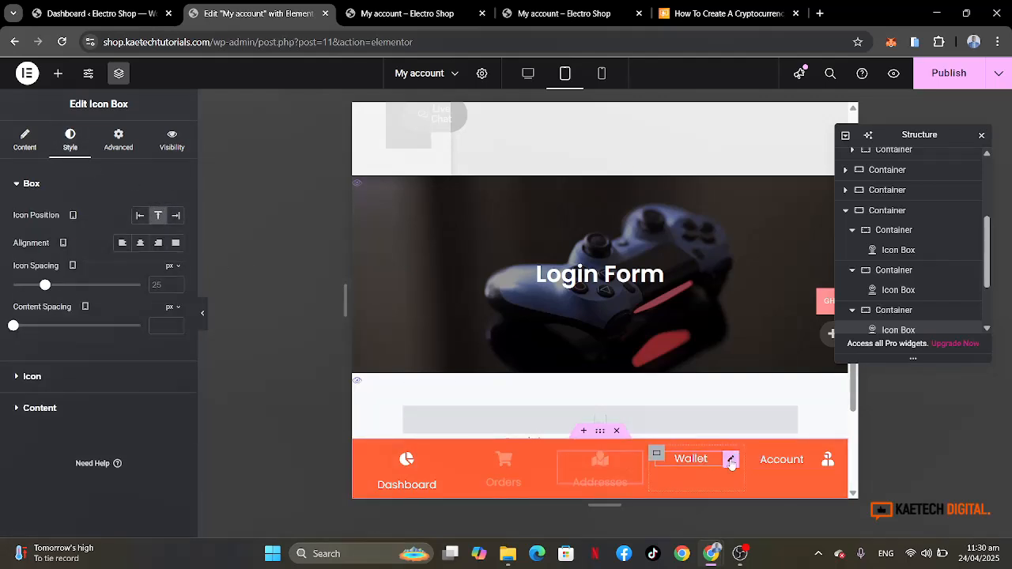
click(731, 462)
click(70, 152)
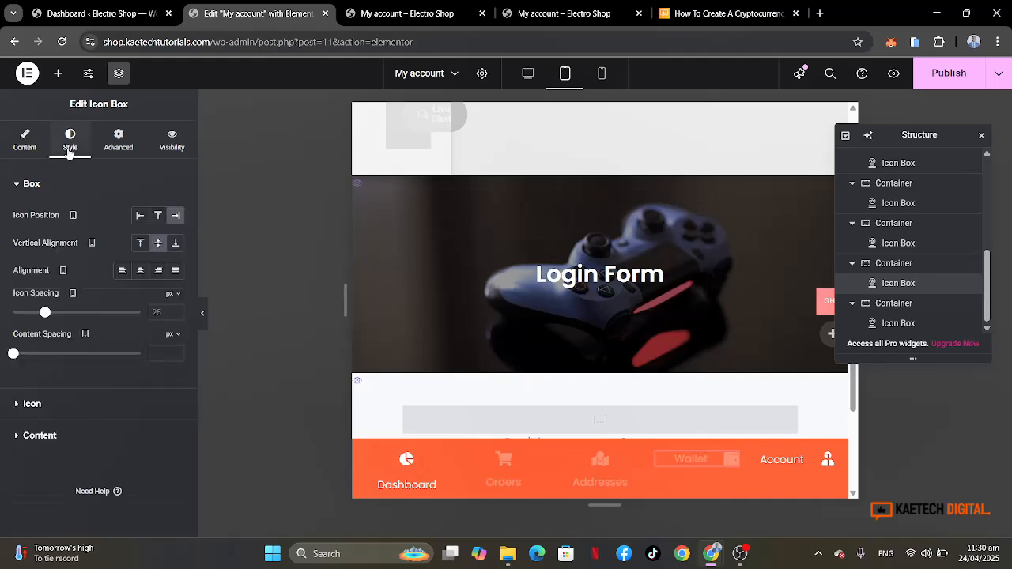
click(159, 215)
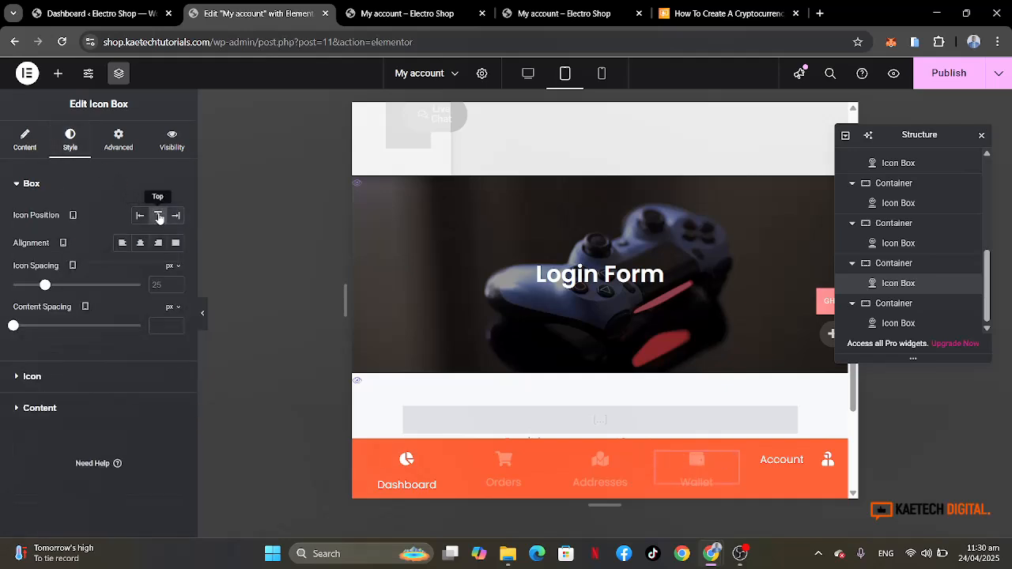
Set the icon position of the Account icon box in the tablet bottom bar to Top.
click(826, 461)
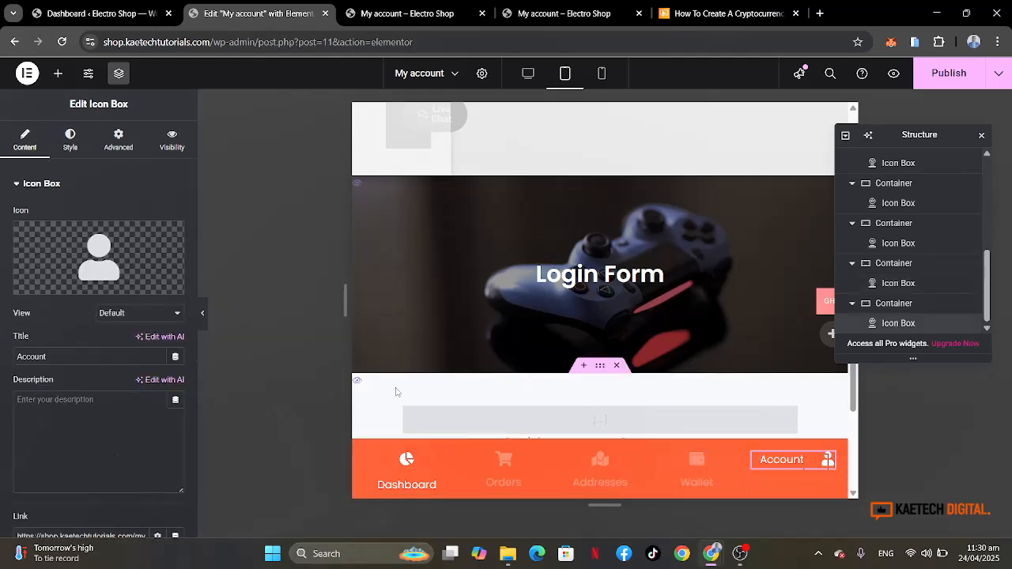
click(70, 152)
click(158, 215)
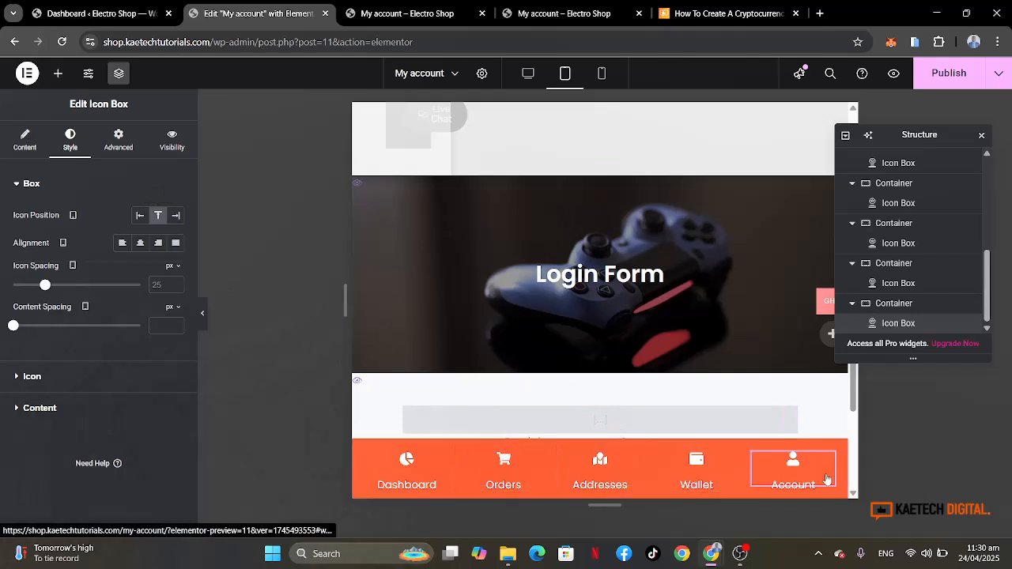
click(827, 301)
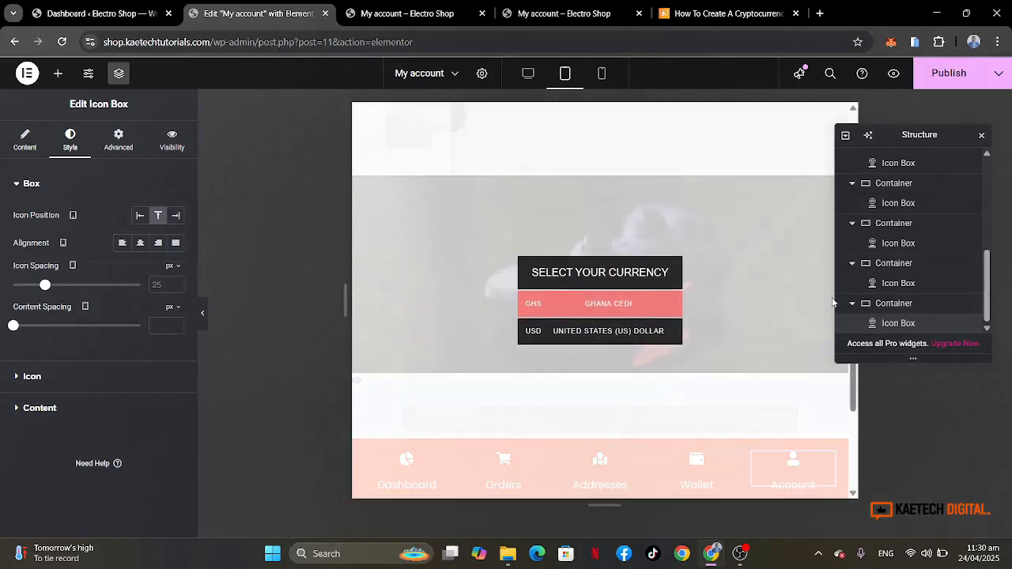
Publish the My account page and reload its live version to check the desktop layout.
scroll(625, 182, up, 3)
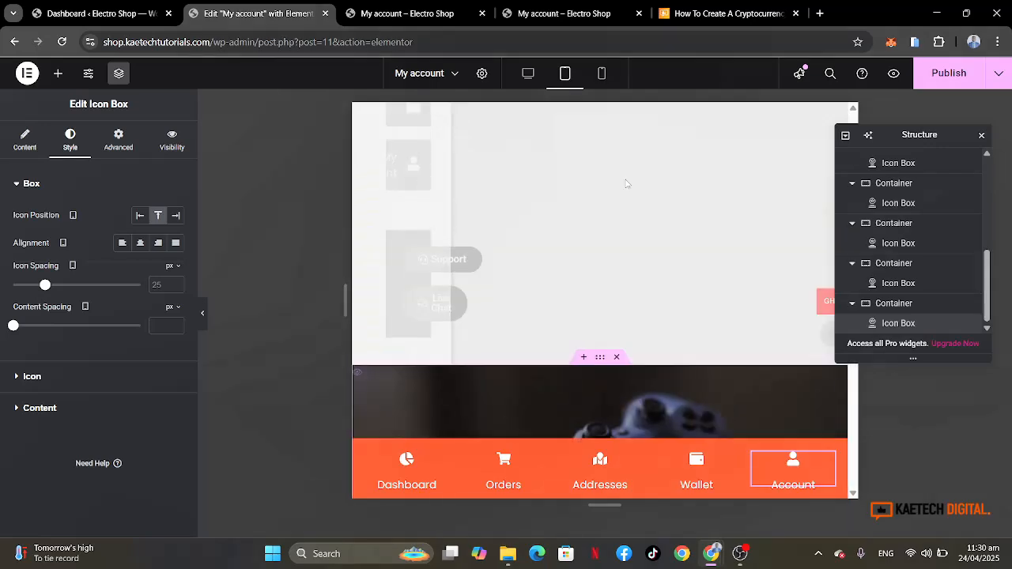
scroll(625, 183, up, 3)
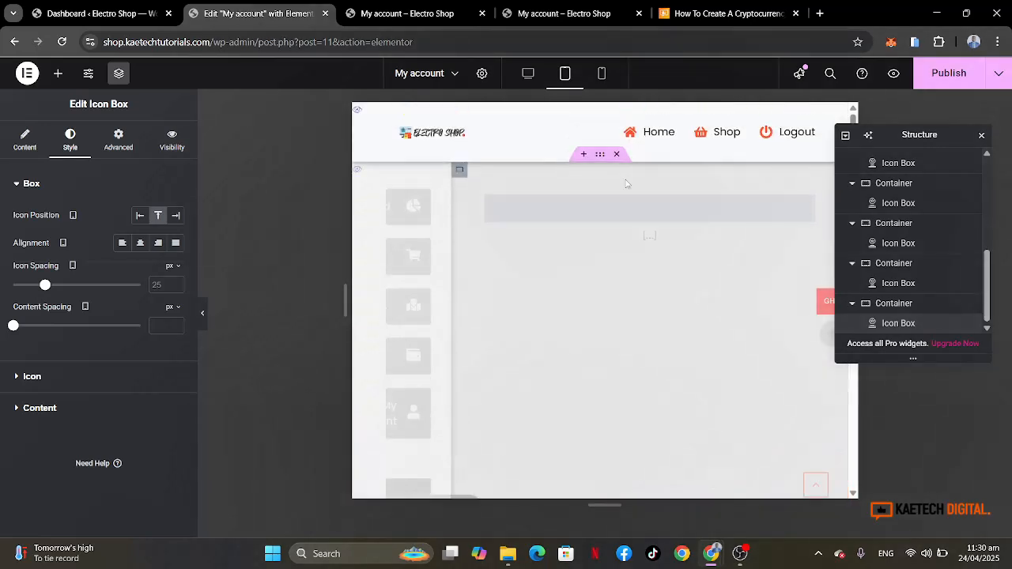
click(941, 73)
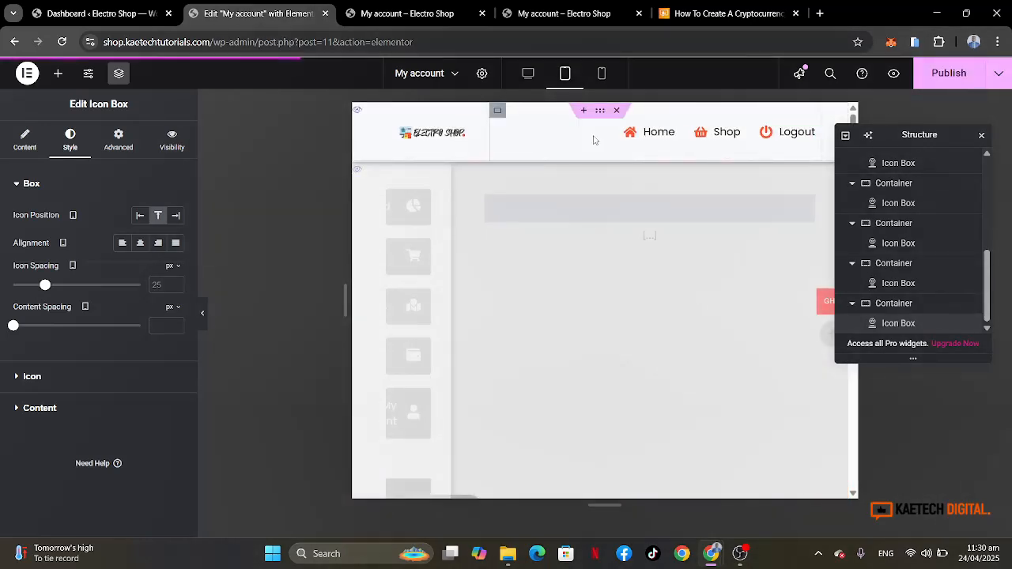
click(407, 14)
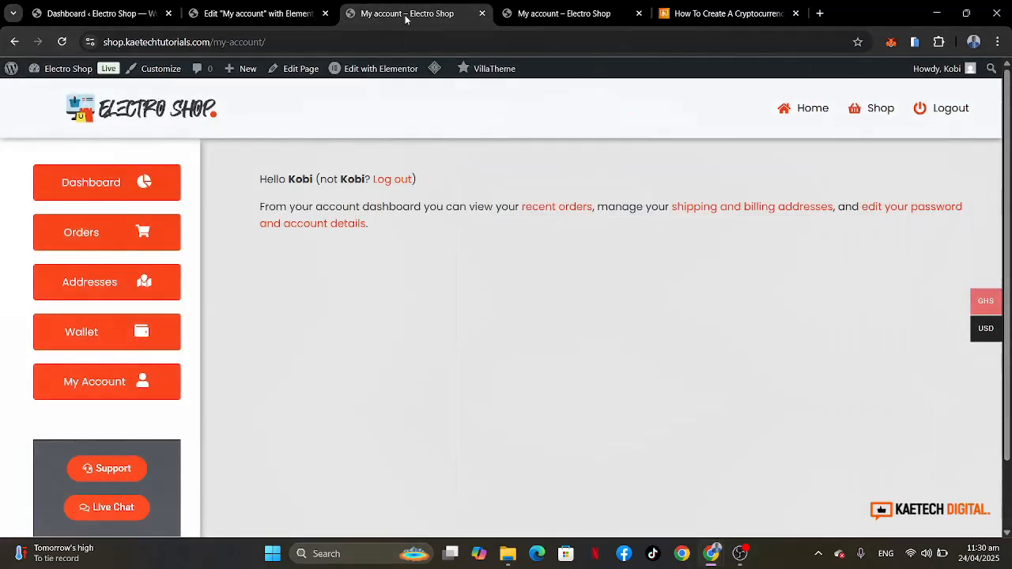
click(61, 42)
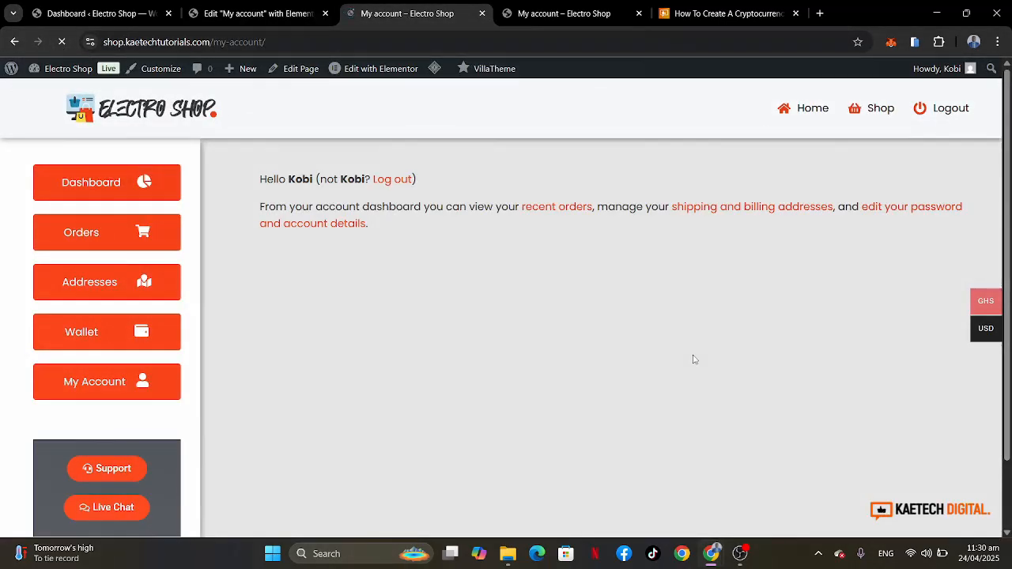
scroll(693, 360, down, 1)
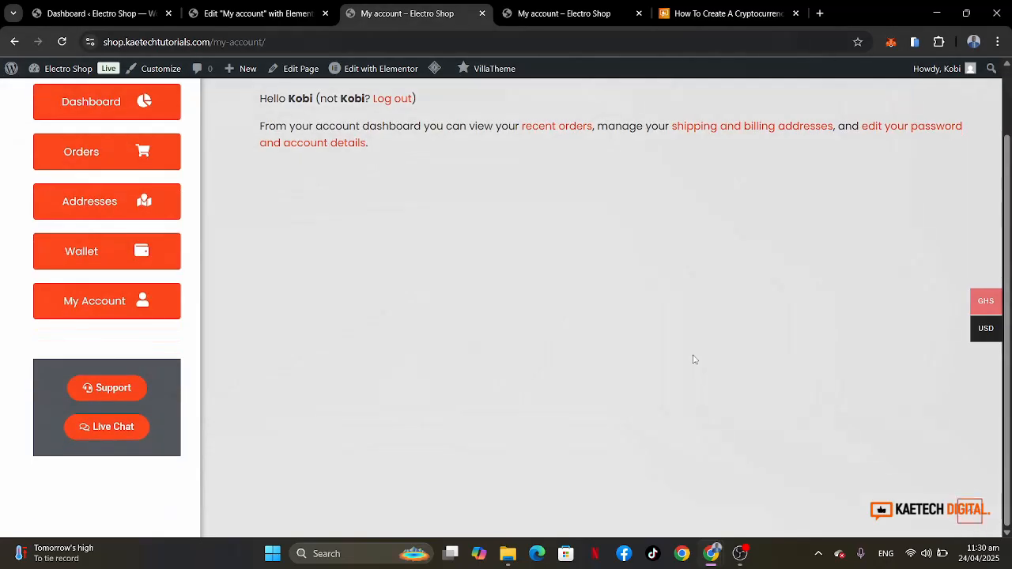
scroll(693, 359, up, 1)
Open the live My account page in the mobile simulator and look over the dashboard with its fixed bottom bar.
click(917, 43)
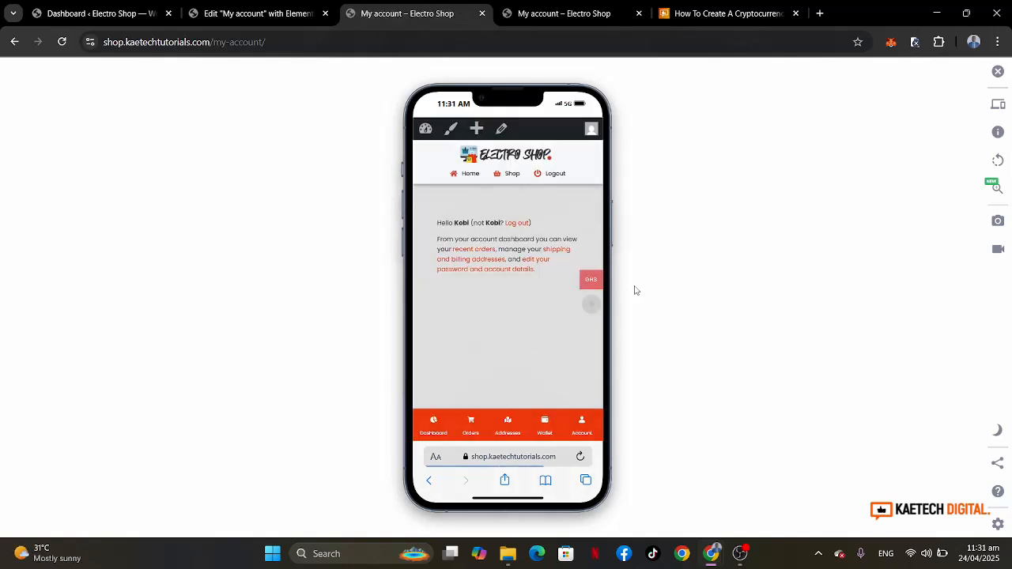
scroll(536, 362, down, 2)
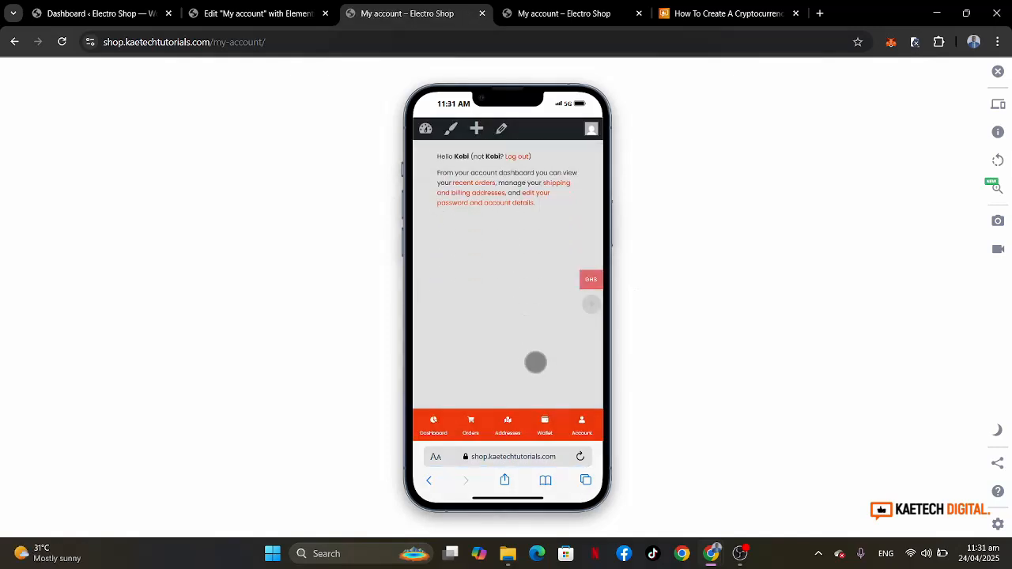
scroll(535, 363, up, 2)
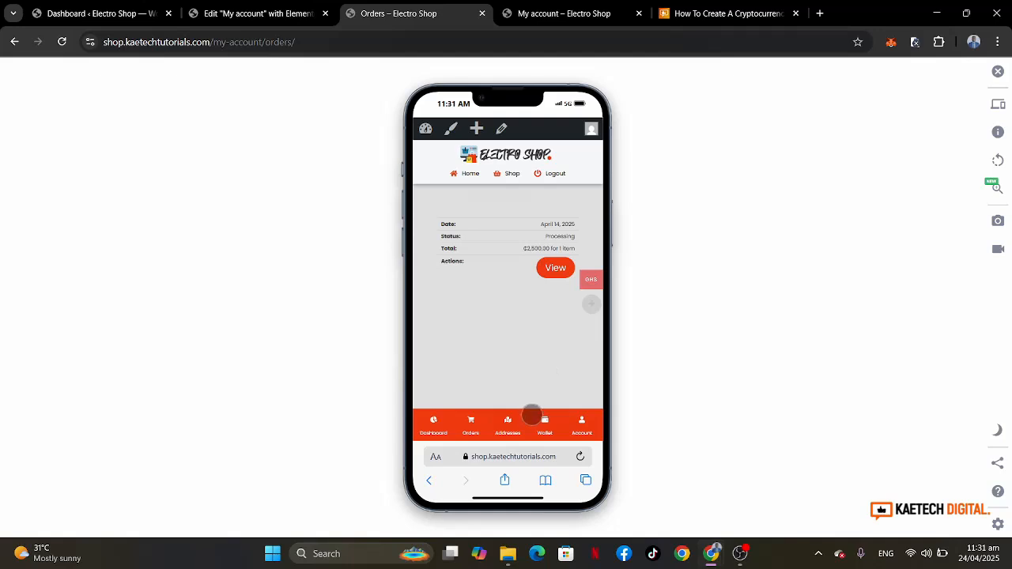
View the Addresses page from the bottom bar in the phone preview, check how it scrolls, and close the simulator.
click(507, 420)
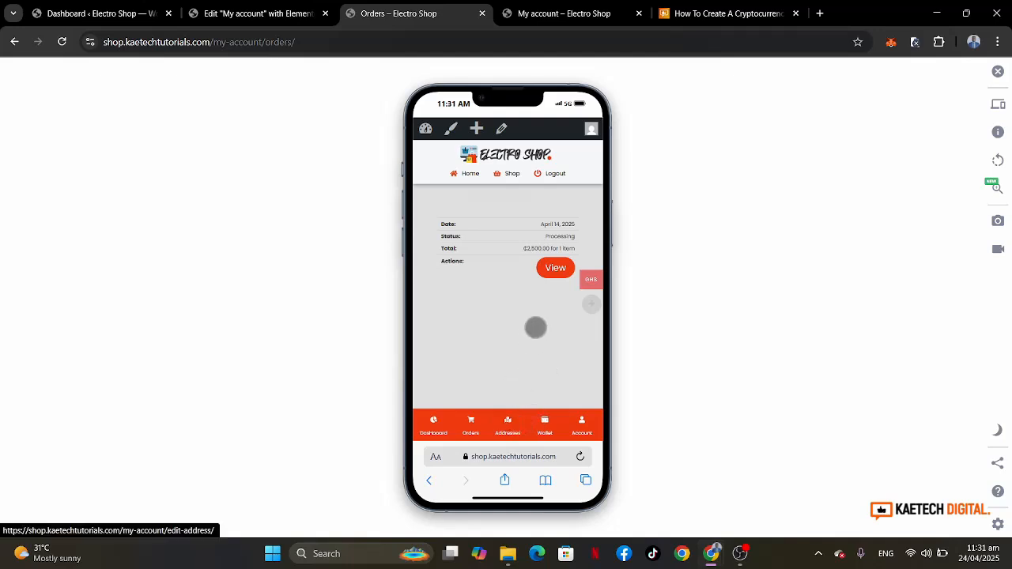
scroll(536, 327, down, 2)
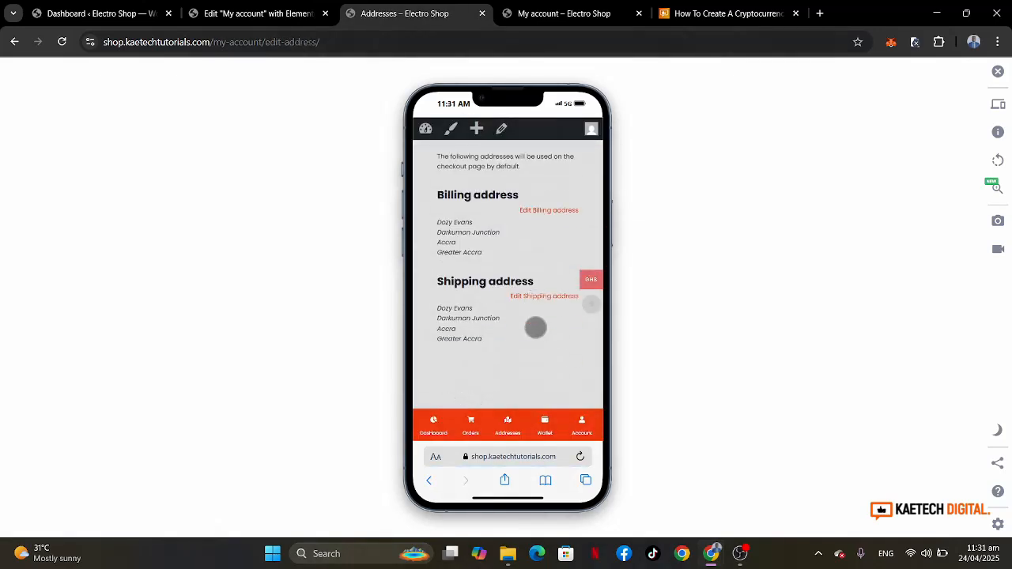
scroll(537, 328, up, 2)
scroll(536, 327, down, 2)
scroll(536, 327, up, 2)
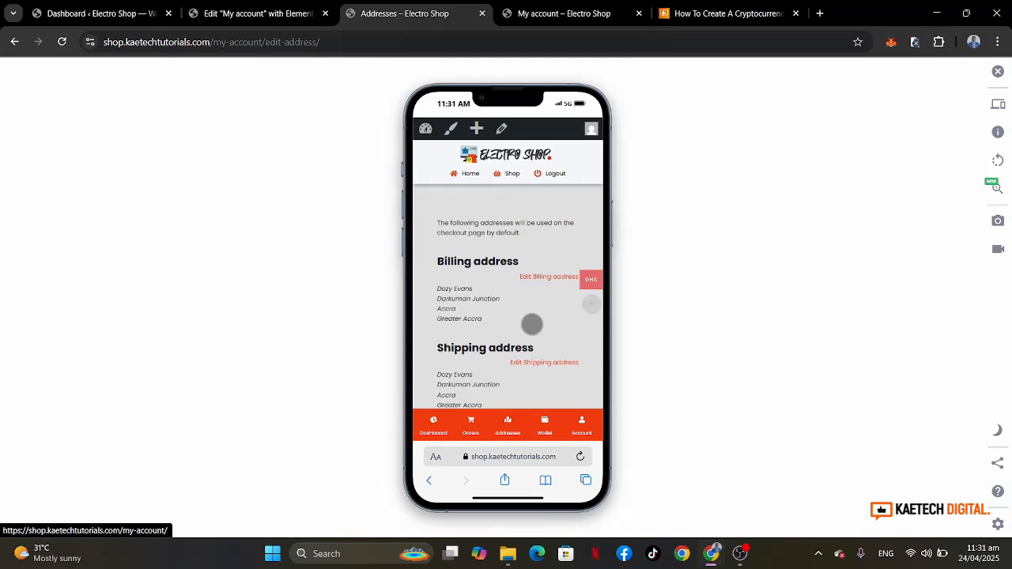
click(998, 104)
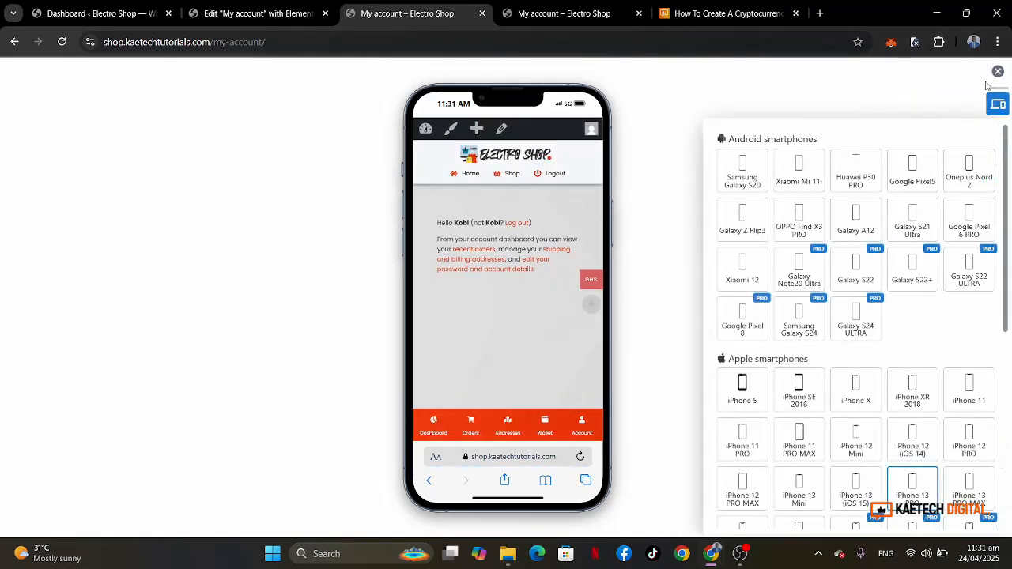
click(998, 71)
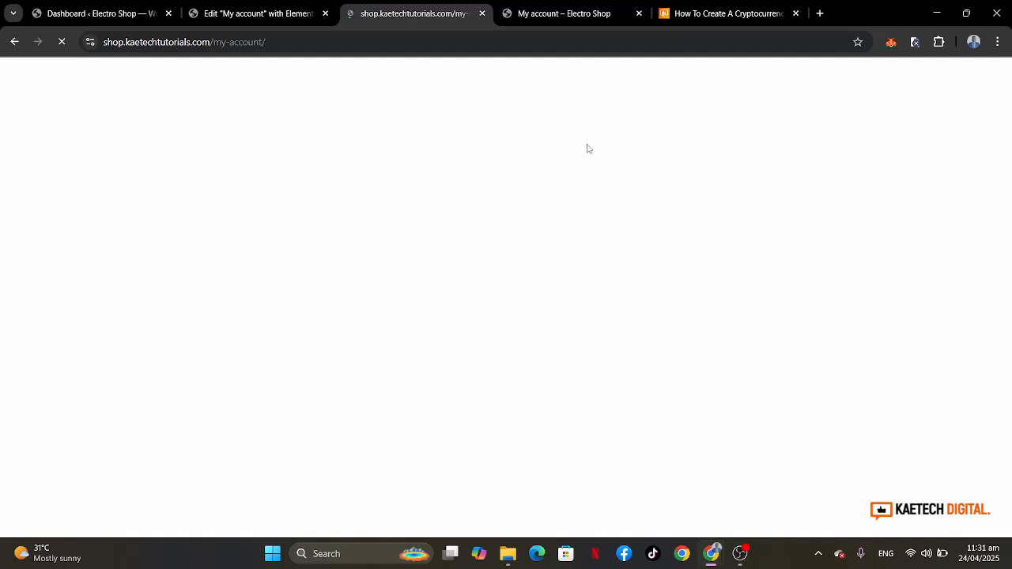